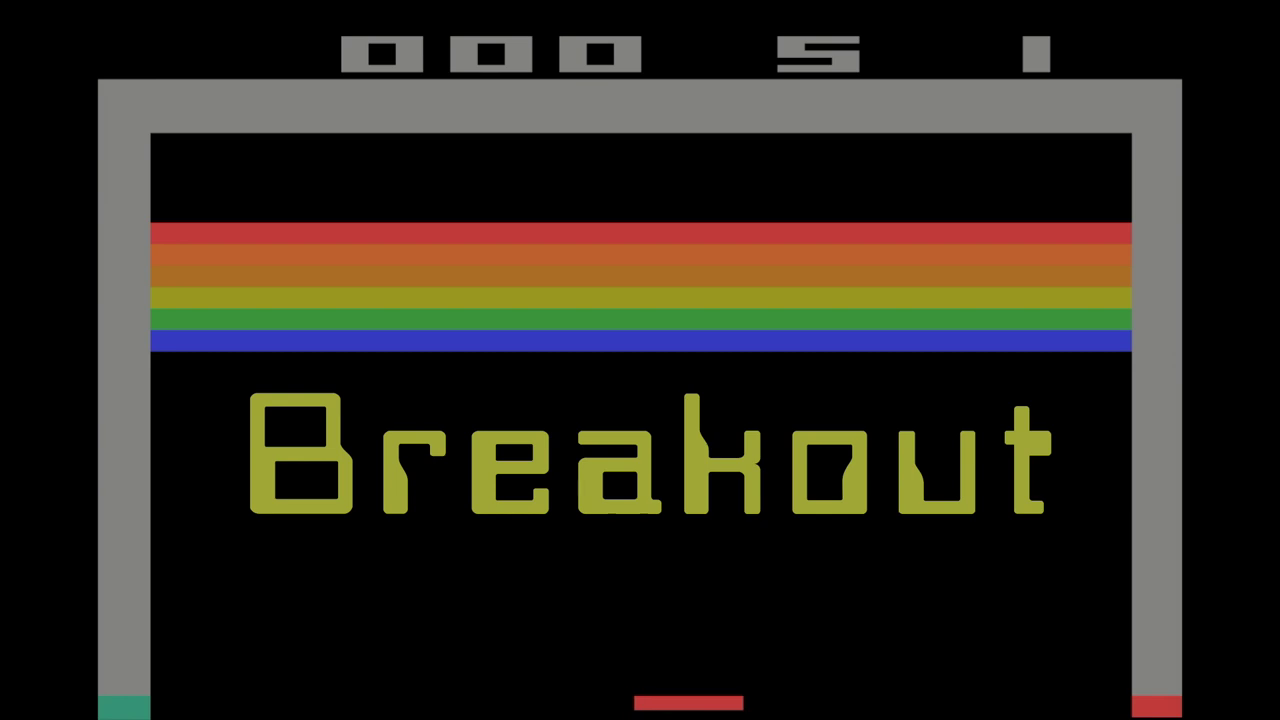
key(Left)
key(Right)
key(Right)
key(Left)
key(Right)
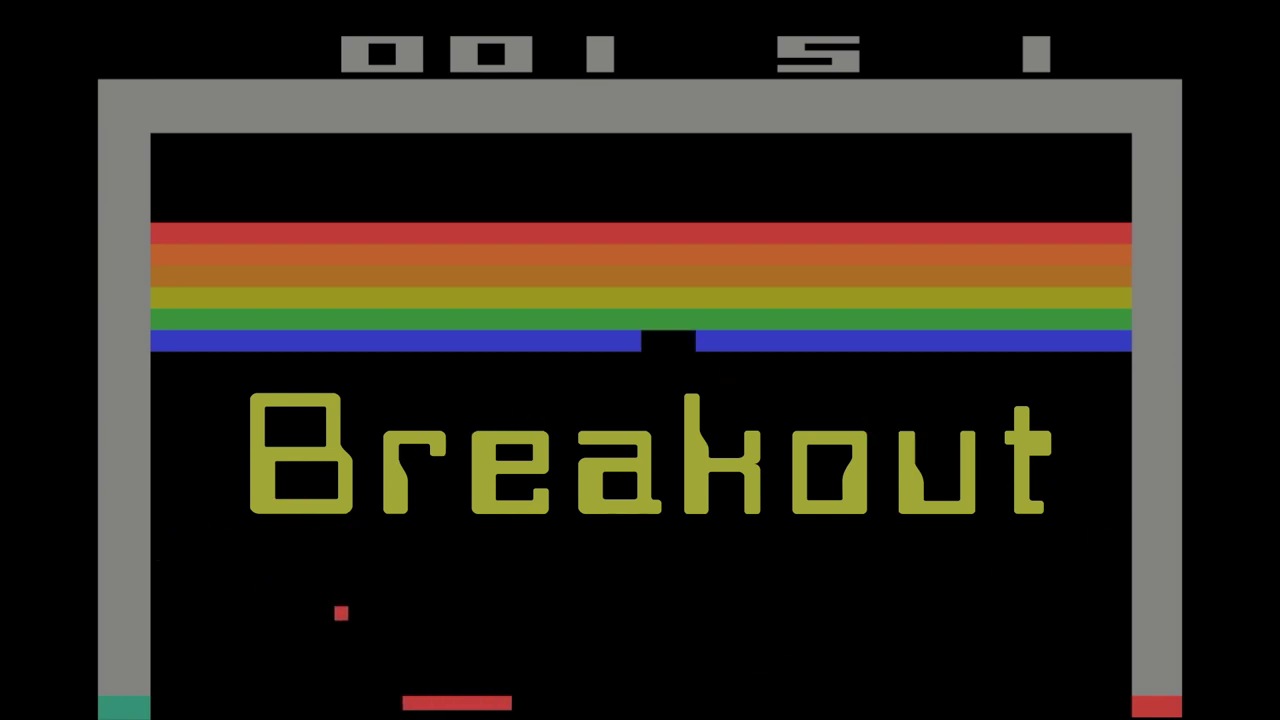
key(Left)
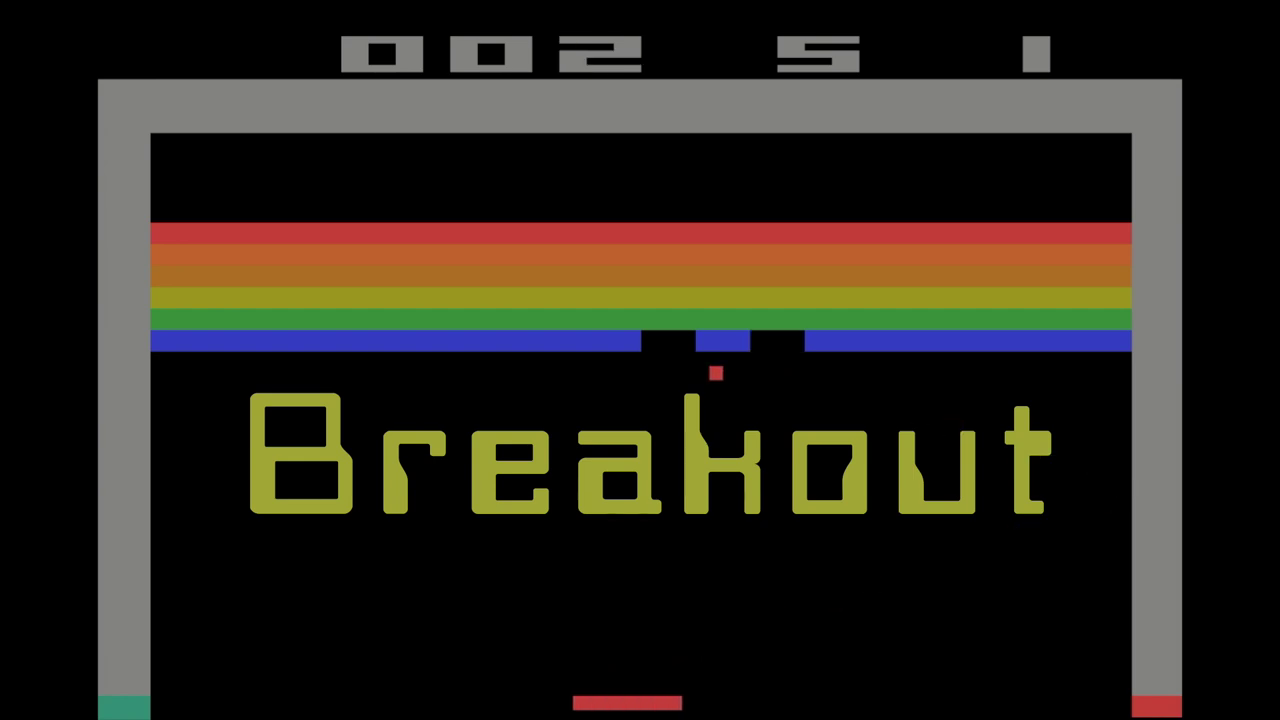
key(Right)
key(Right)
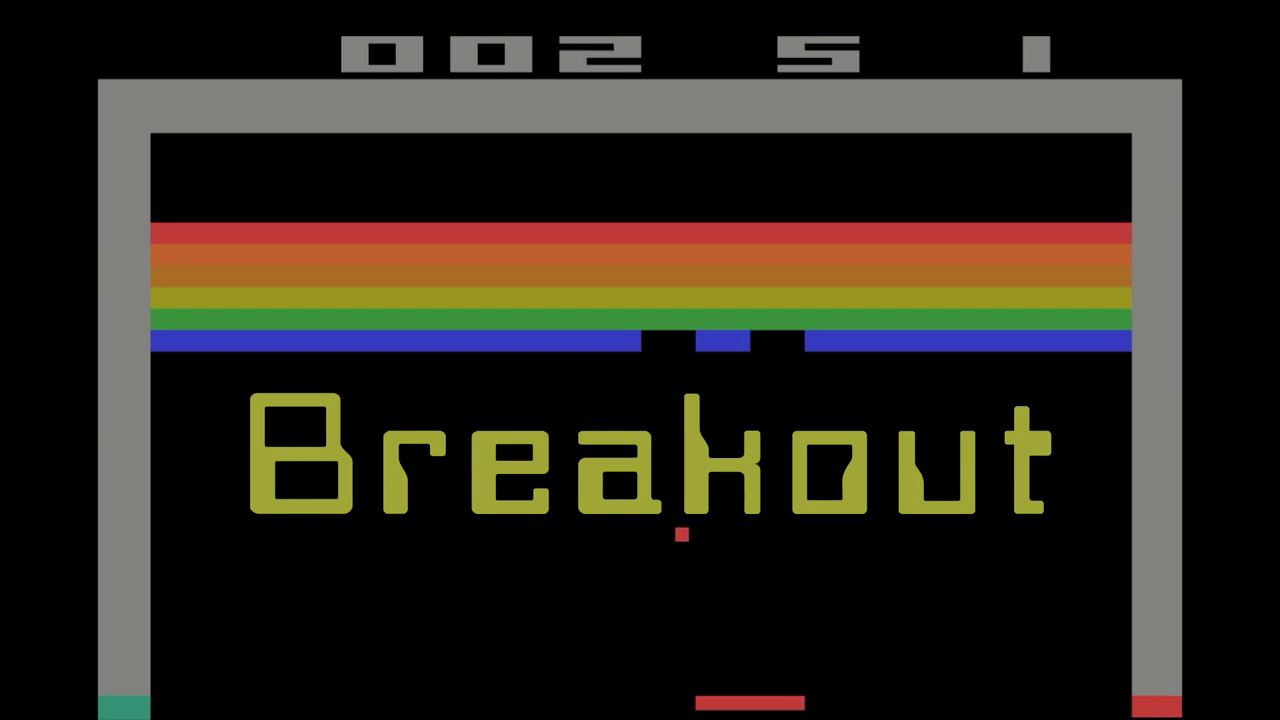
key(Left)
key(Left)
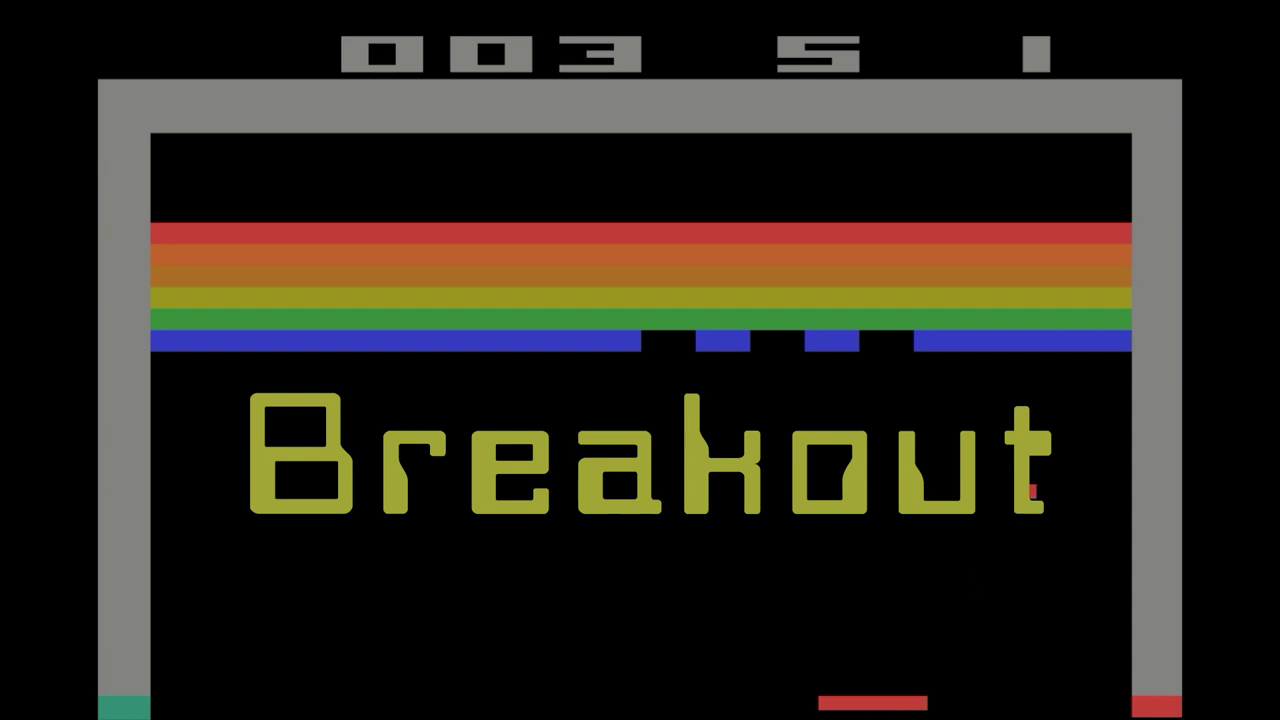
key(Right)
key(Left)
key(Left)
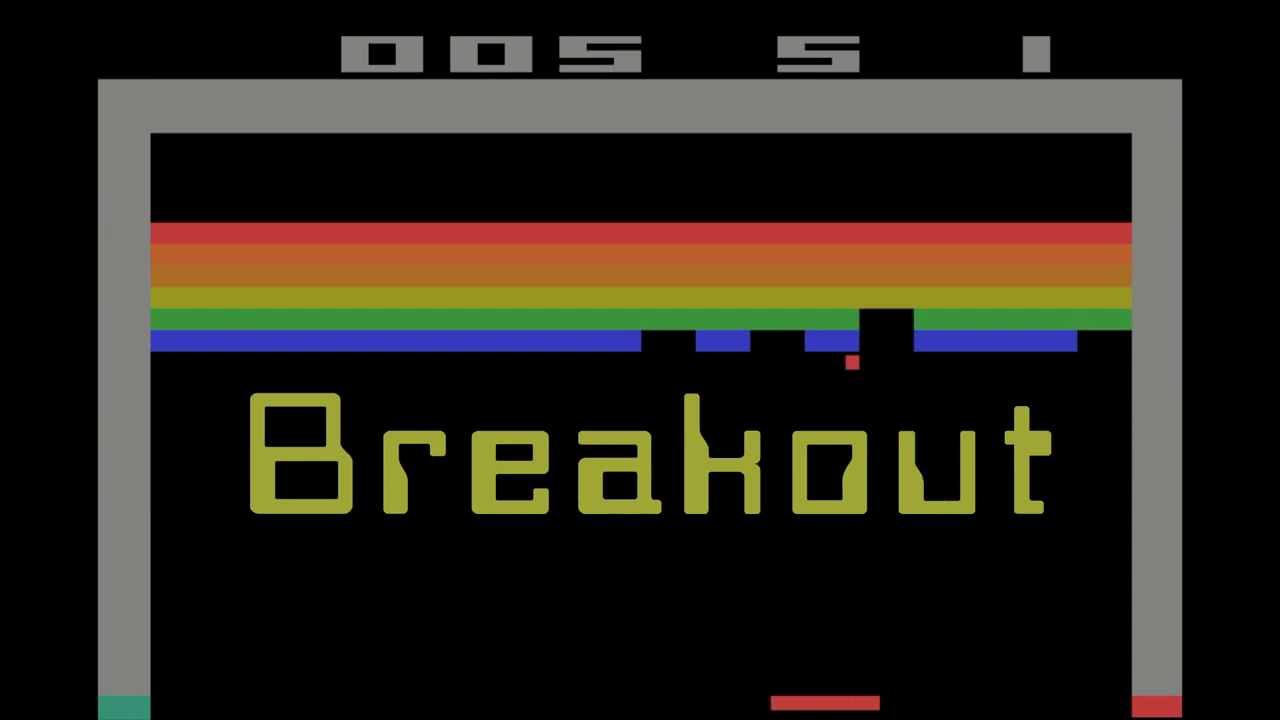
key(Right)
key(Left)
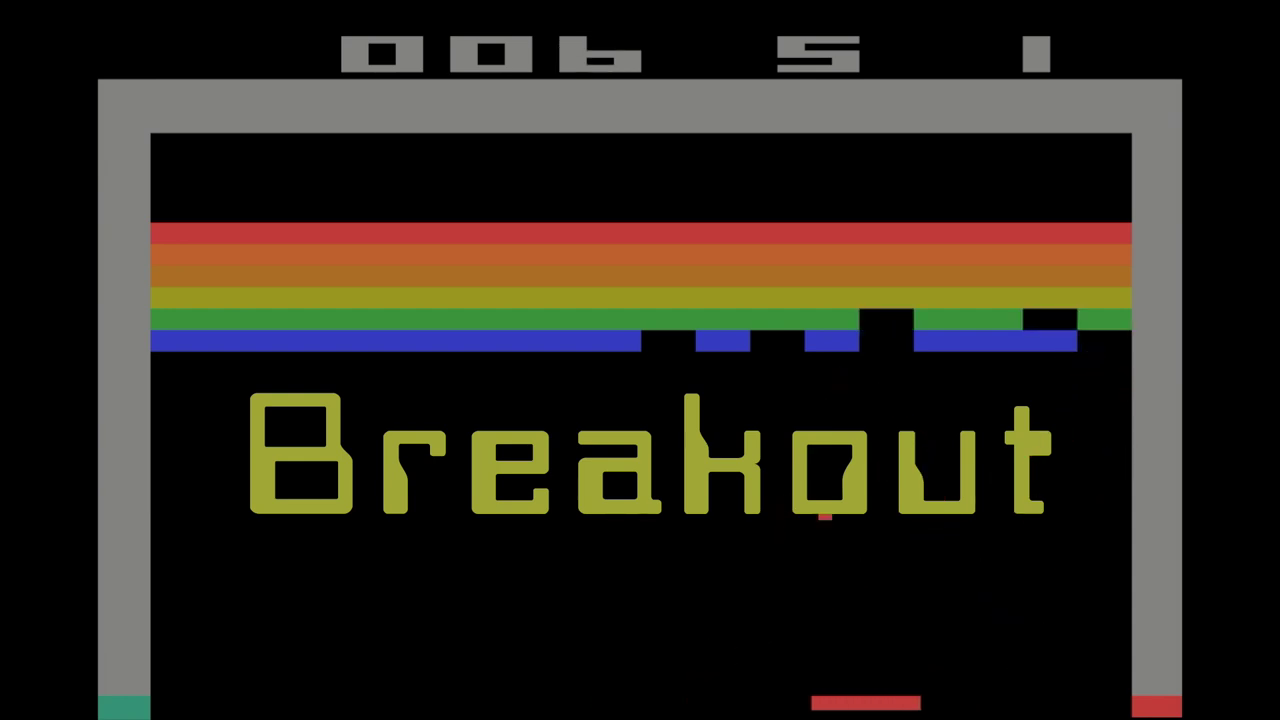
key(Right)
key(Right)
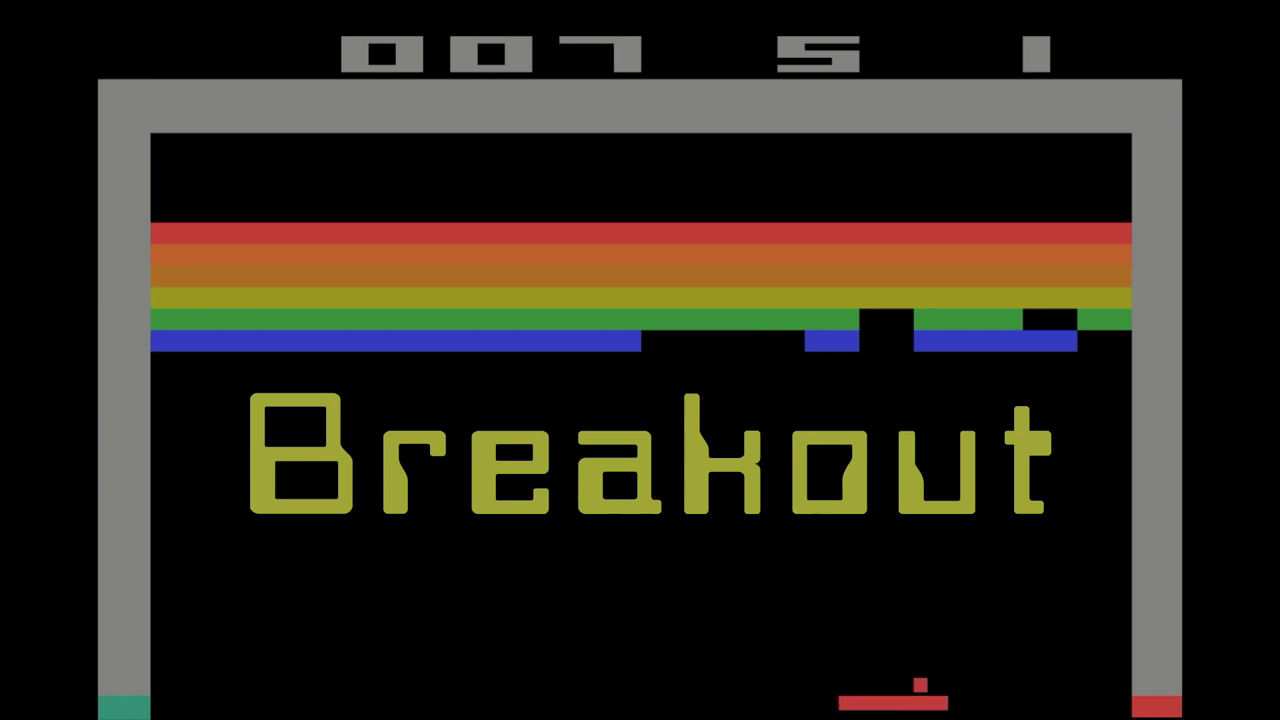
key(Left)
key(Right)
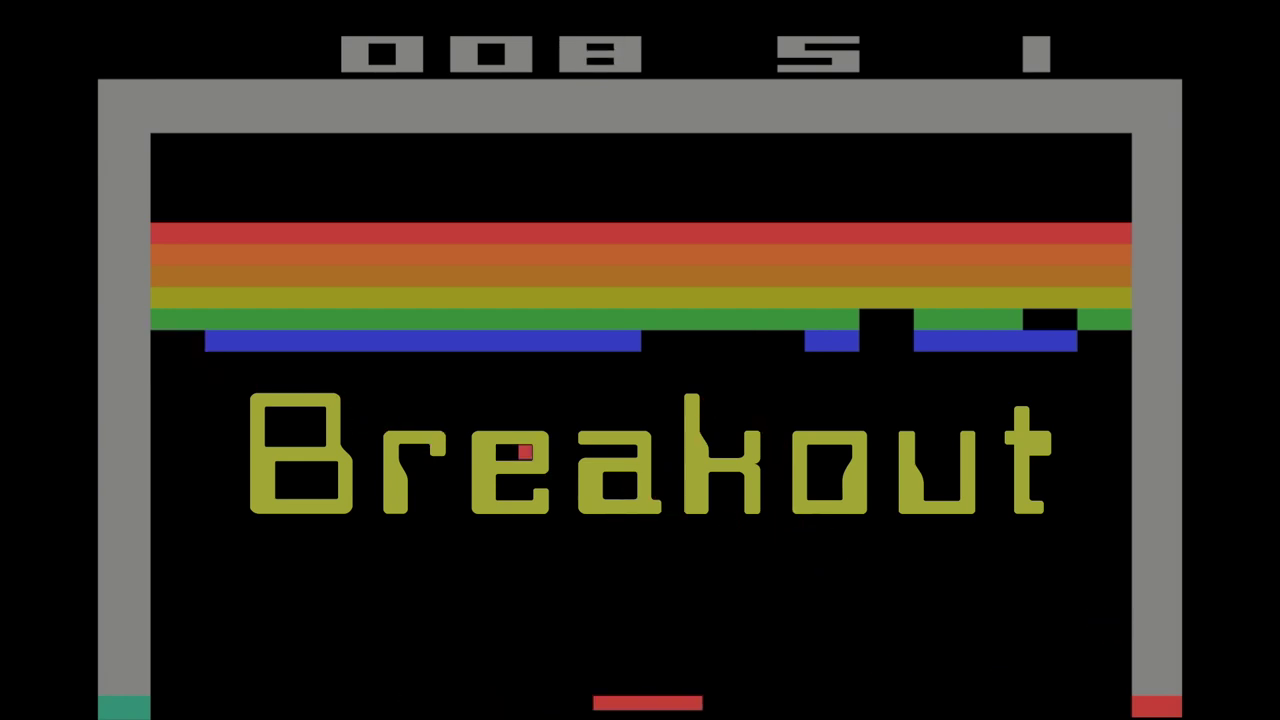
key(Left)
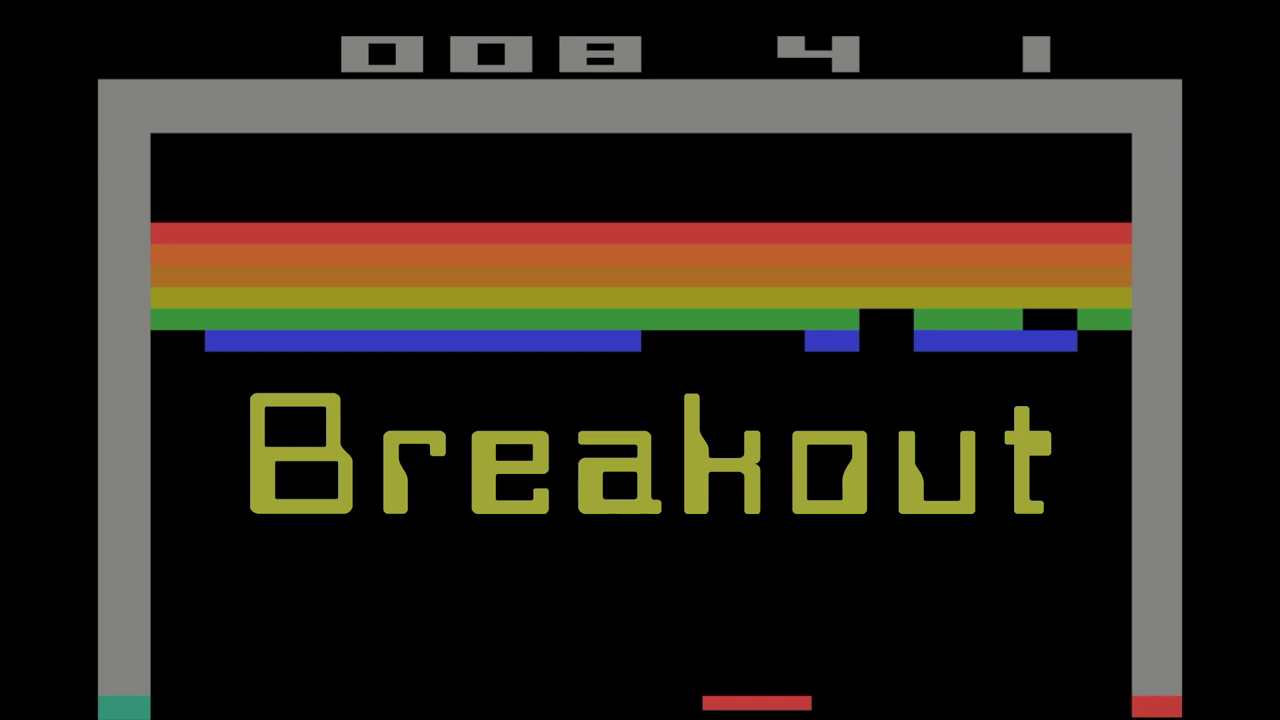
key(Right)
key(Left)
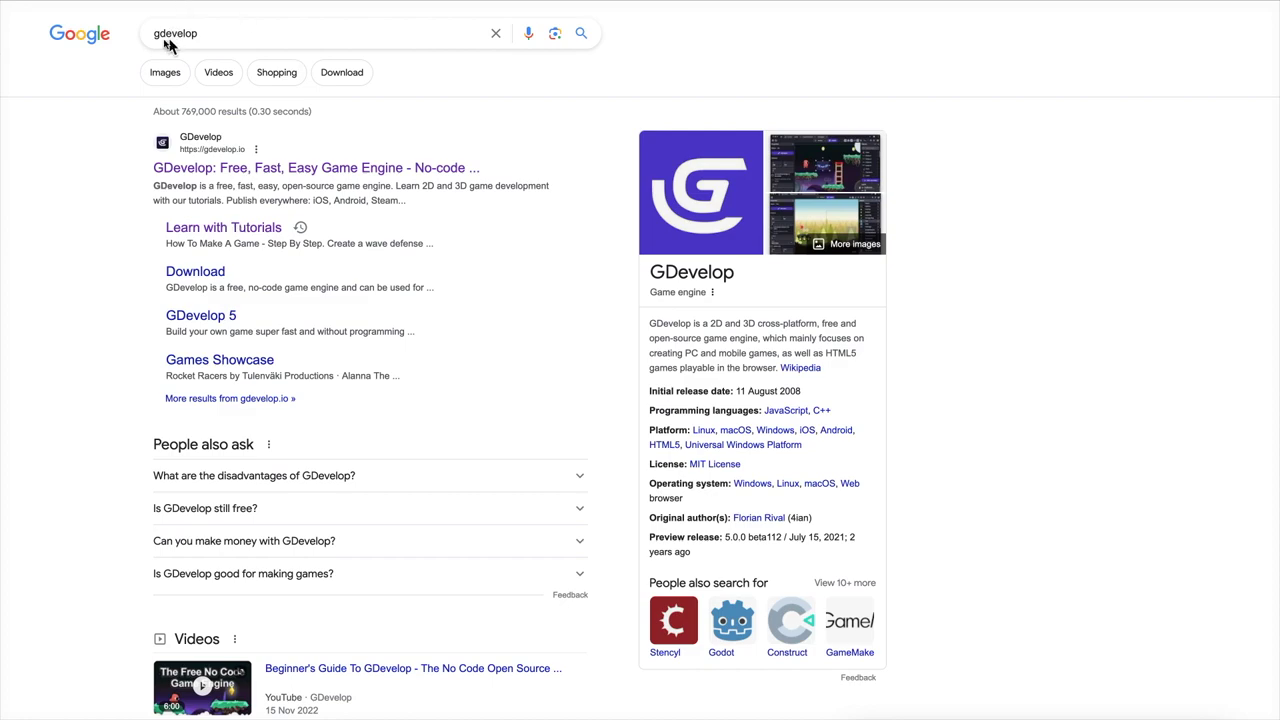
- Open the GDevelop tutorials page from the search results and search it for "breakout"
click(225, 230)
click(642, 302)
text(bre)
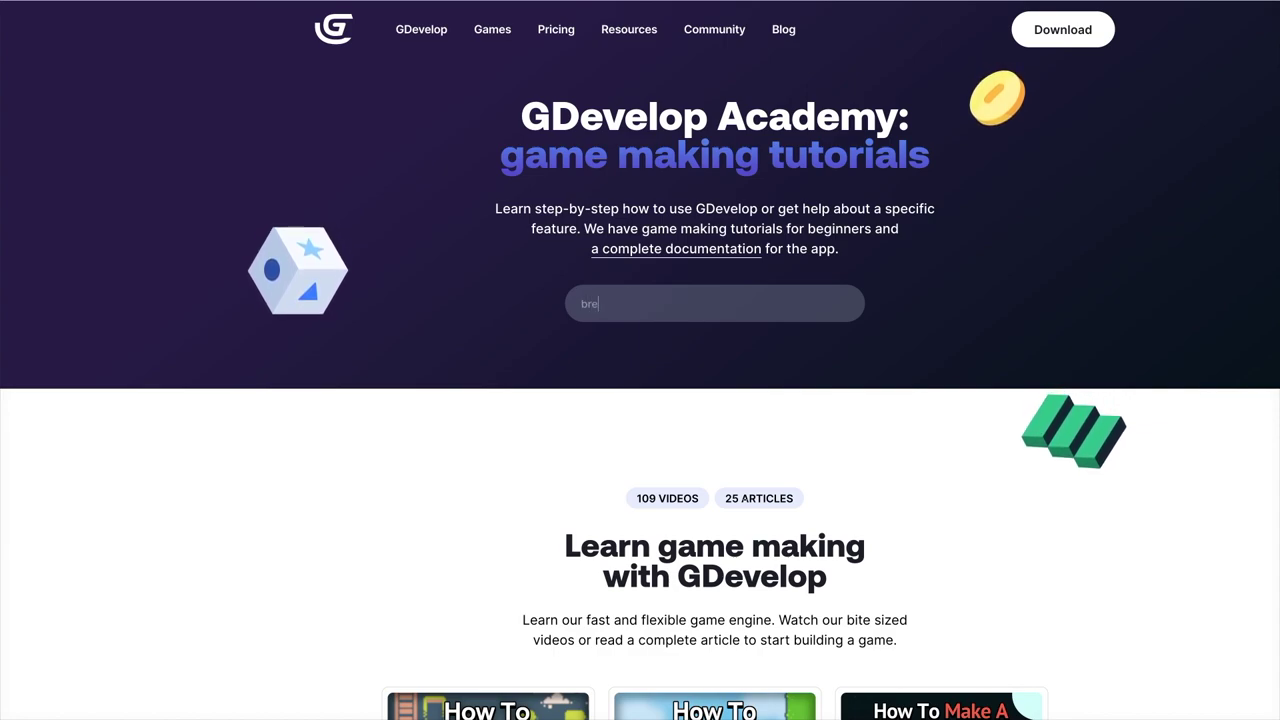
text(akout)
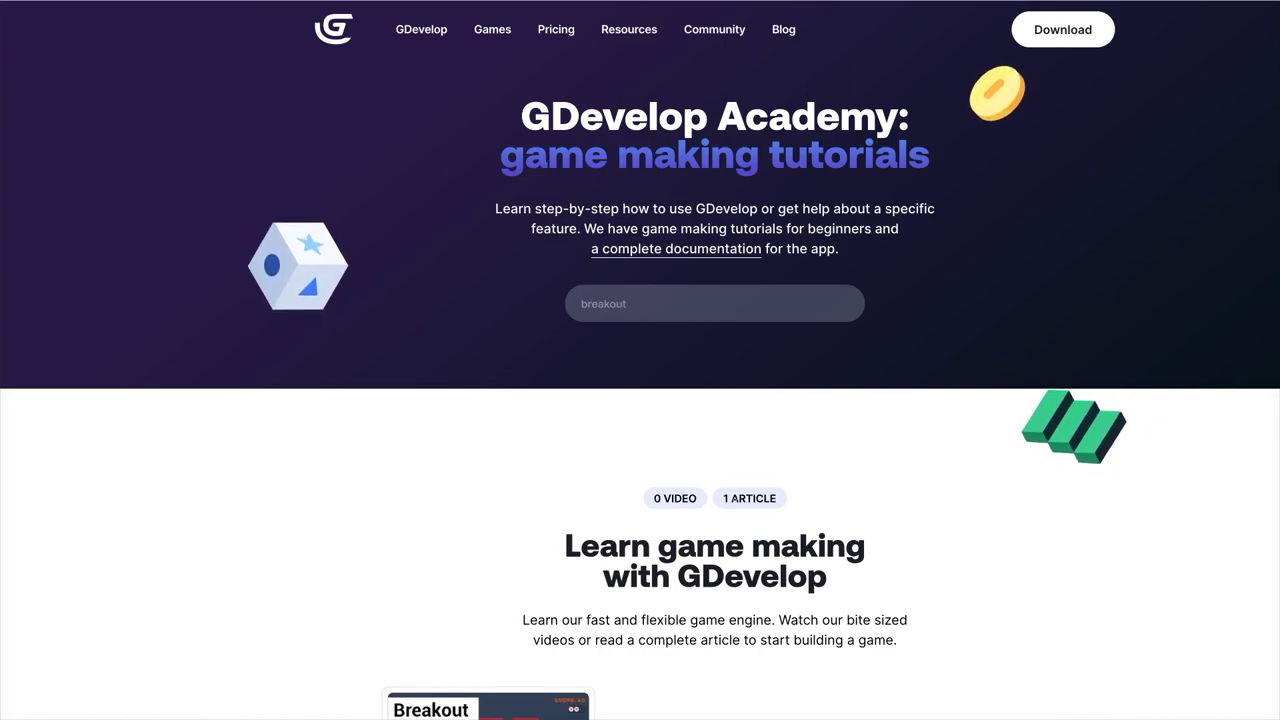
- Open the Breakout Tutorial article and skim through its instructions for building the game
scroll(650, 311, down, 3)
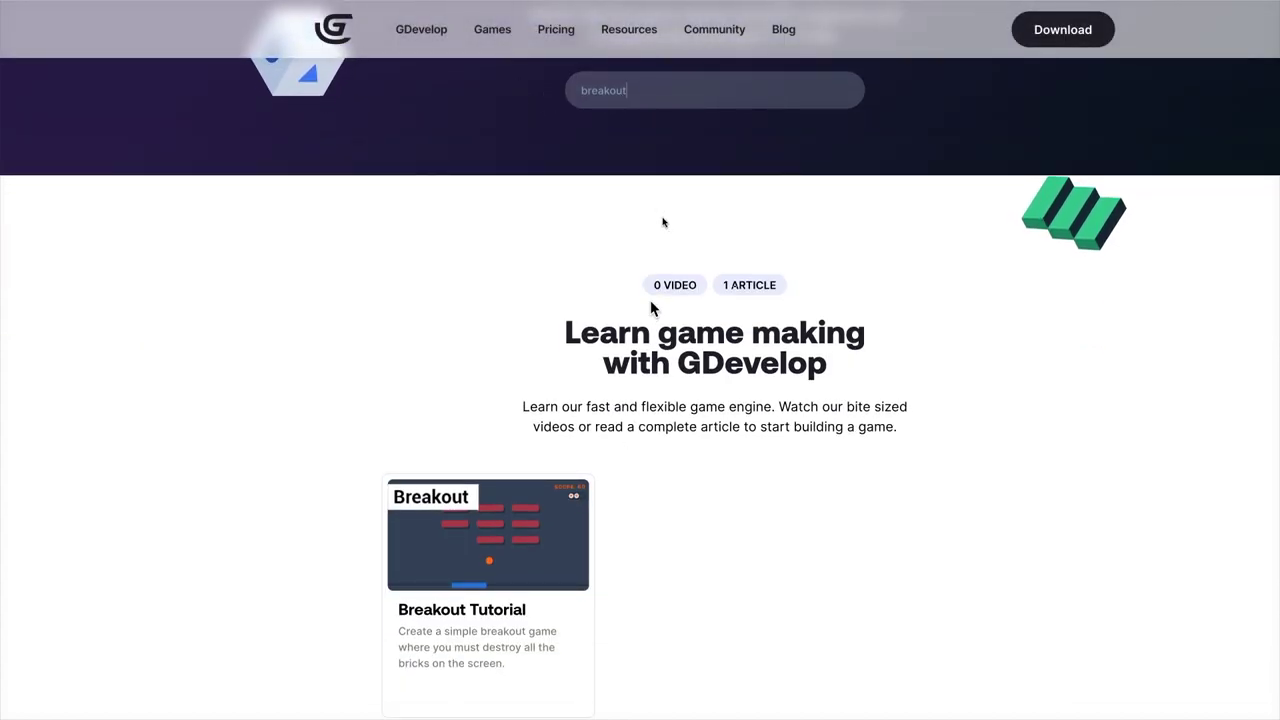
scroll(622, 467, down, 2)
click(506, 449)
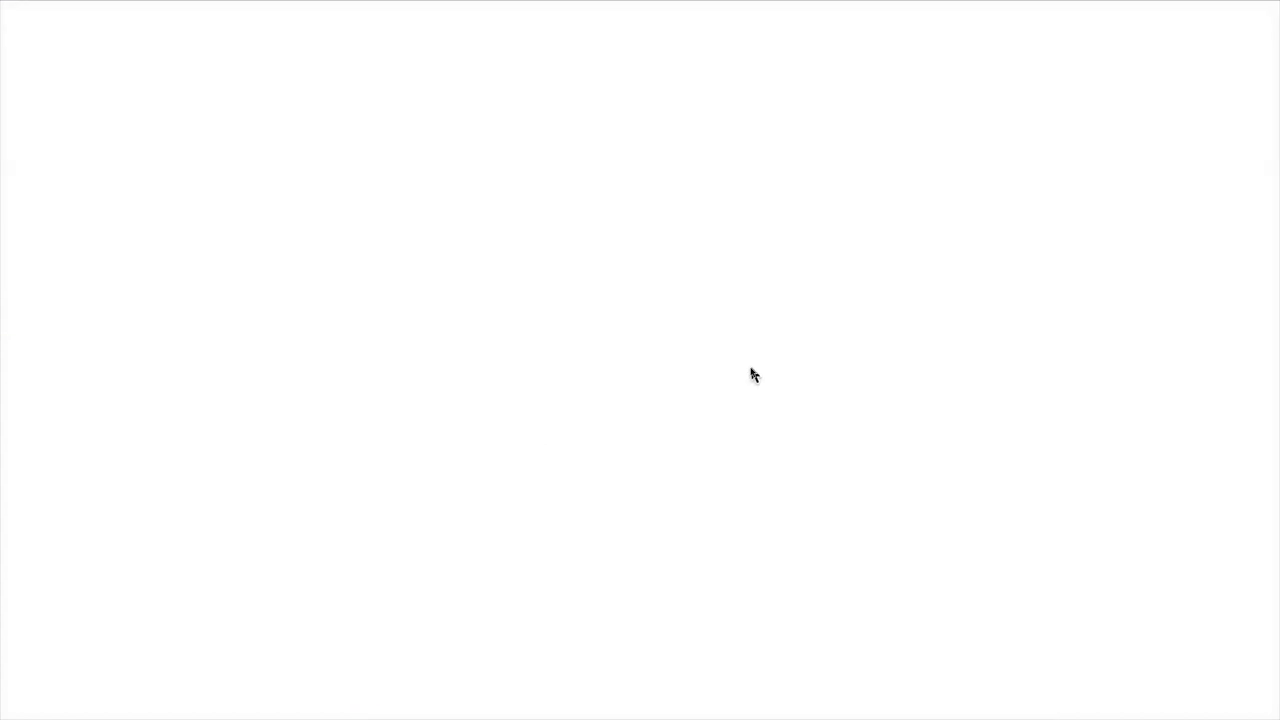
scroll(752, 370, down, 6)
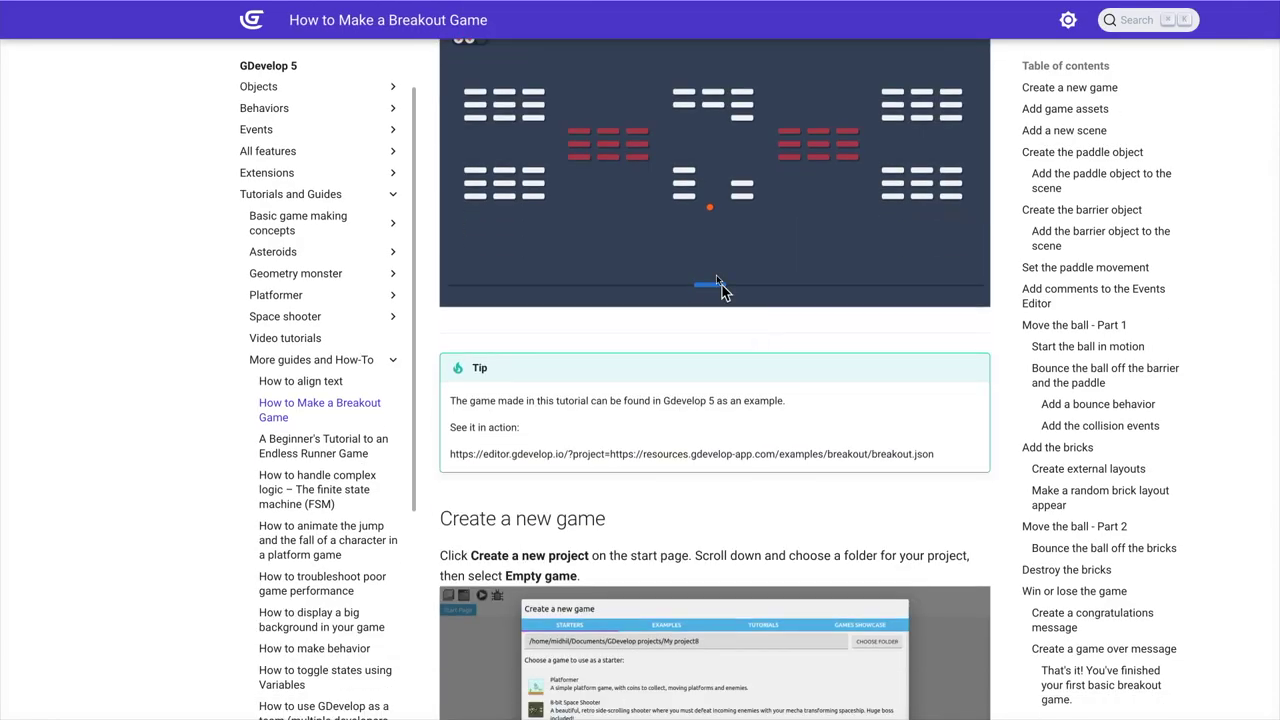
scroll(731, 296, down, 7)
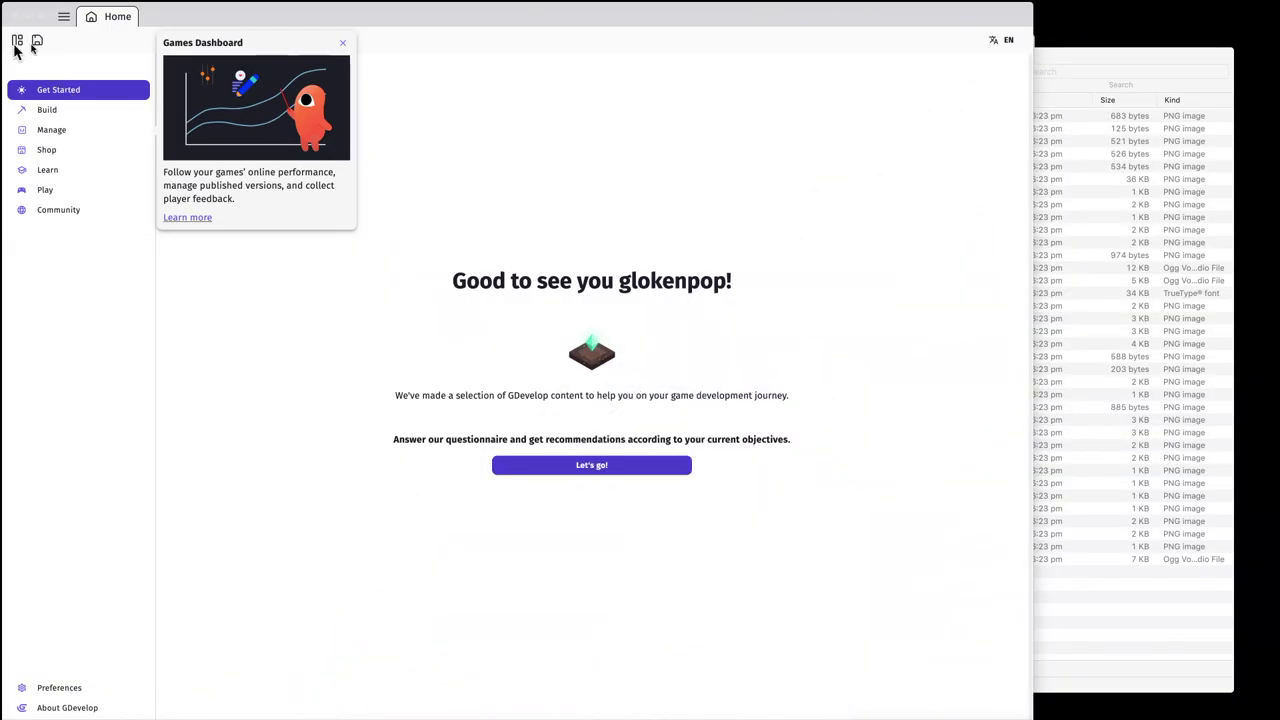
- Switch to the GDevelop editor and set up a new empty project named Breakout
click(64, 20)
mouse_move(71, 37)
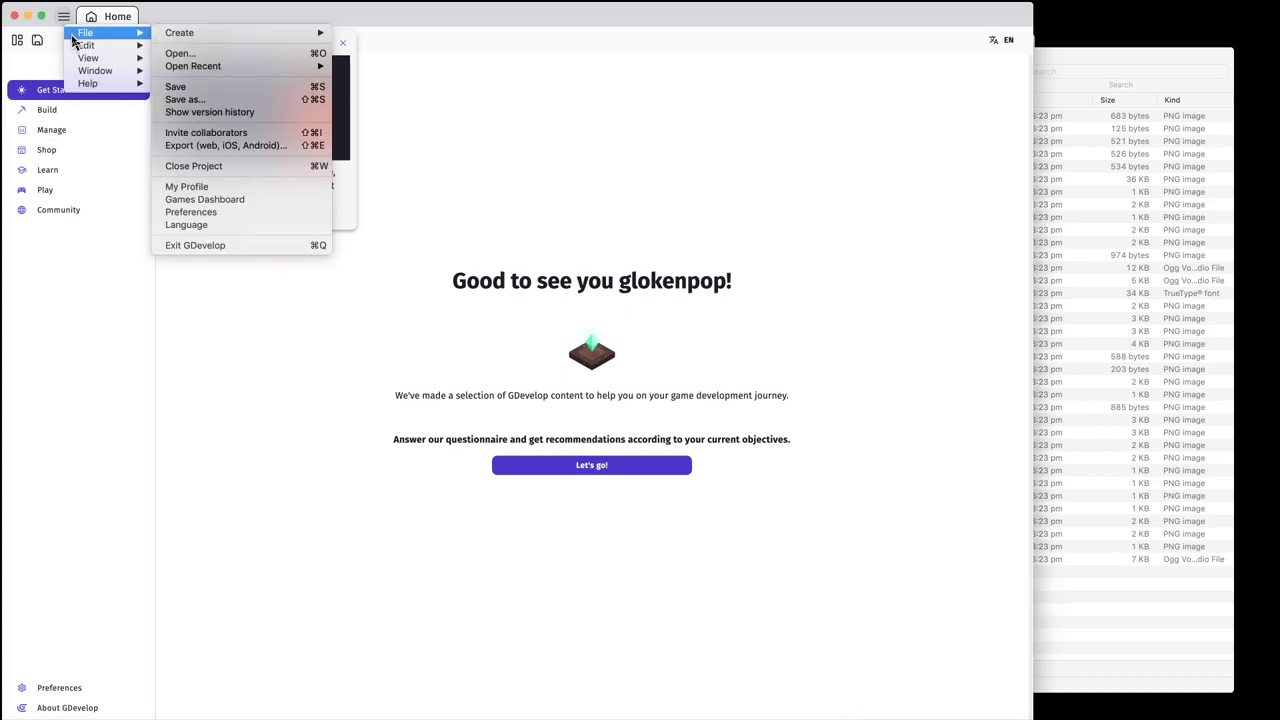
mouse_move(267, 38)
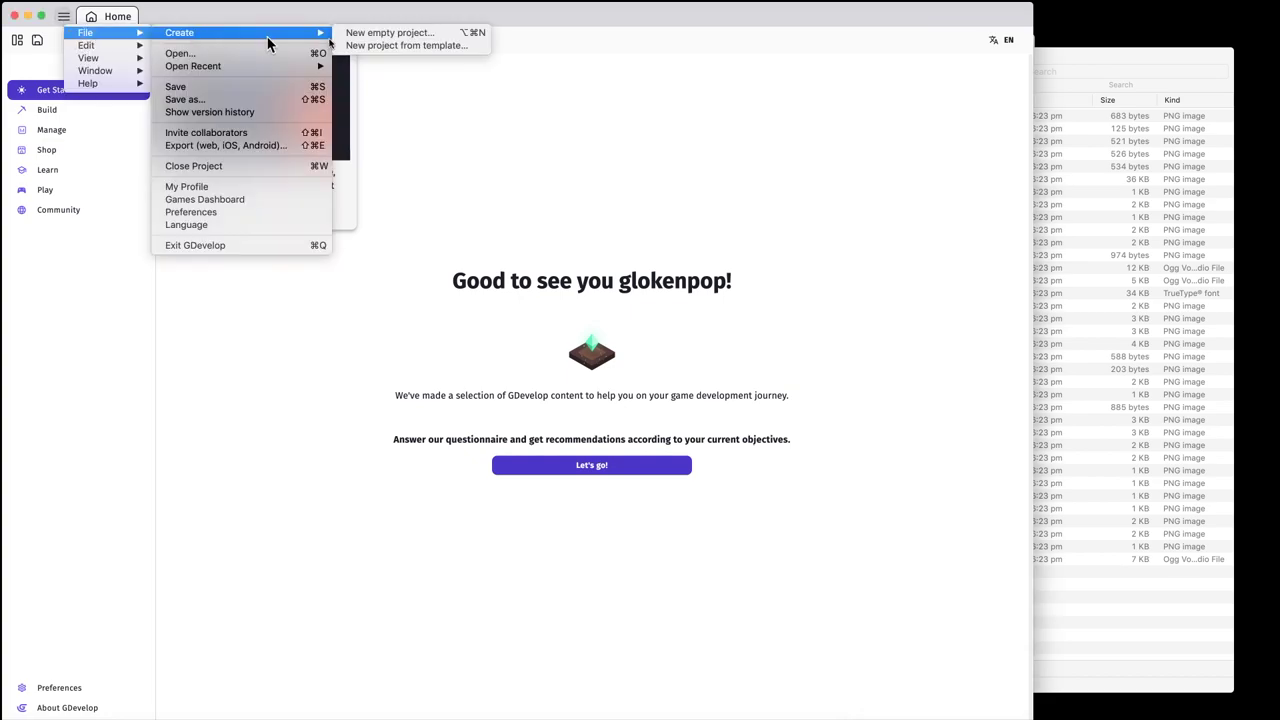
click(400, 38)
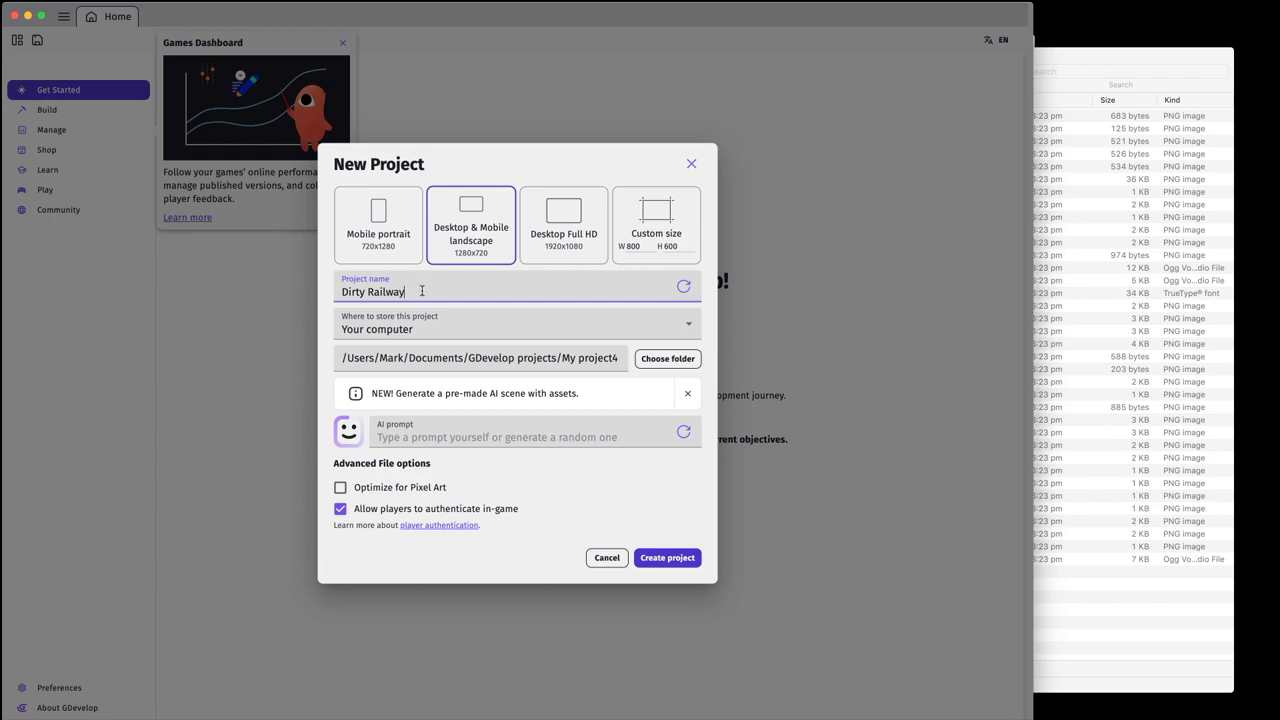
drag(418, 292, 321, 295)
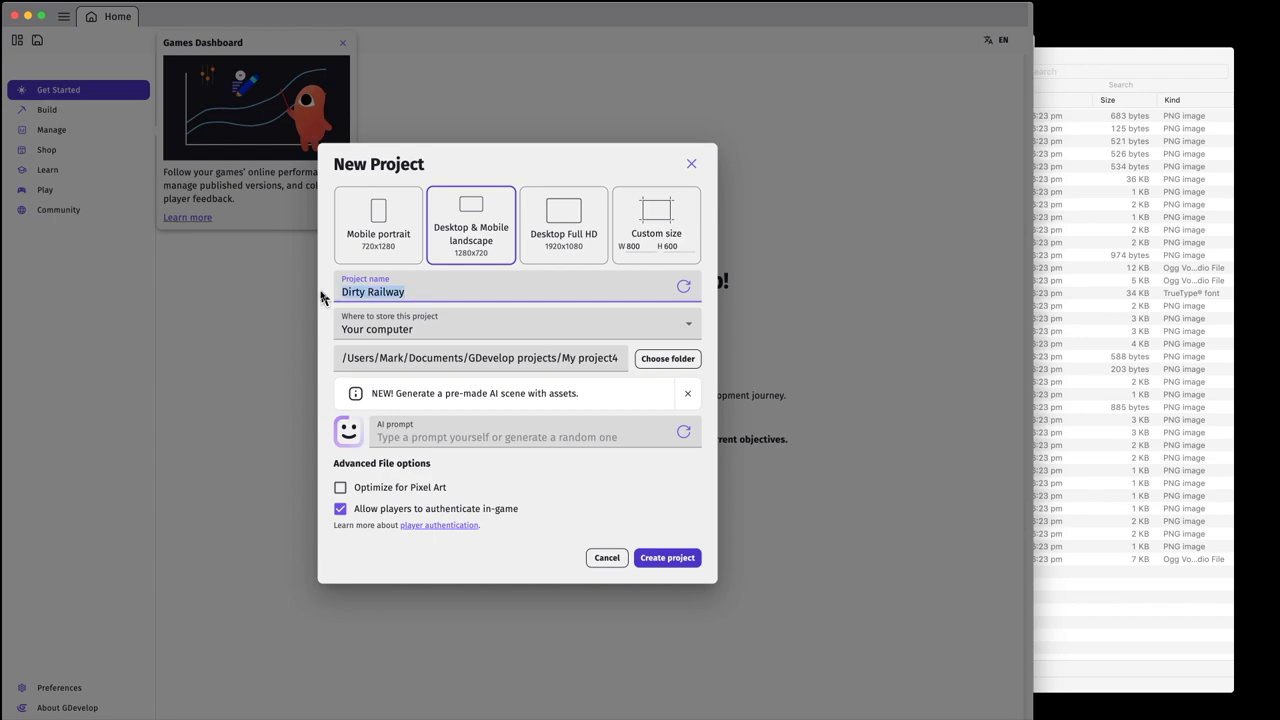
text(Breakout)
- Store the new project in the breakout-assets folder on the desktop and create it
click(667, 358)
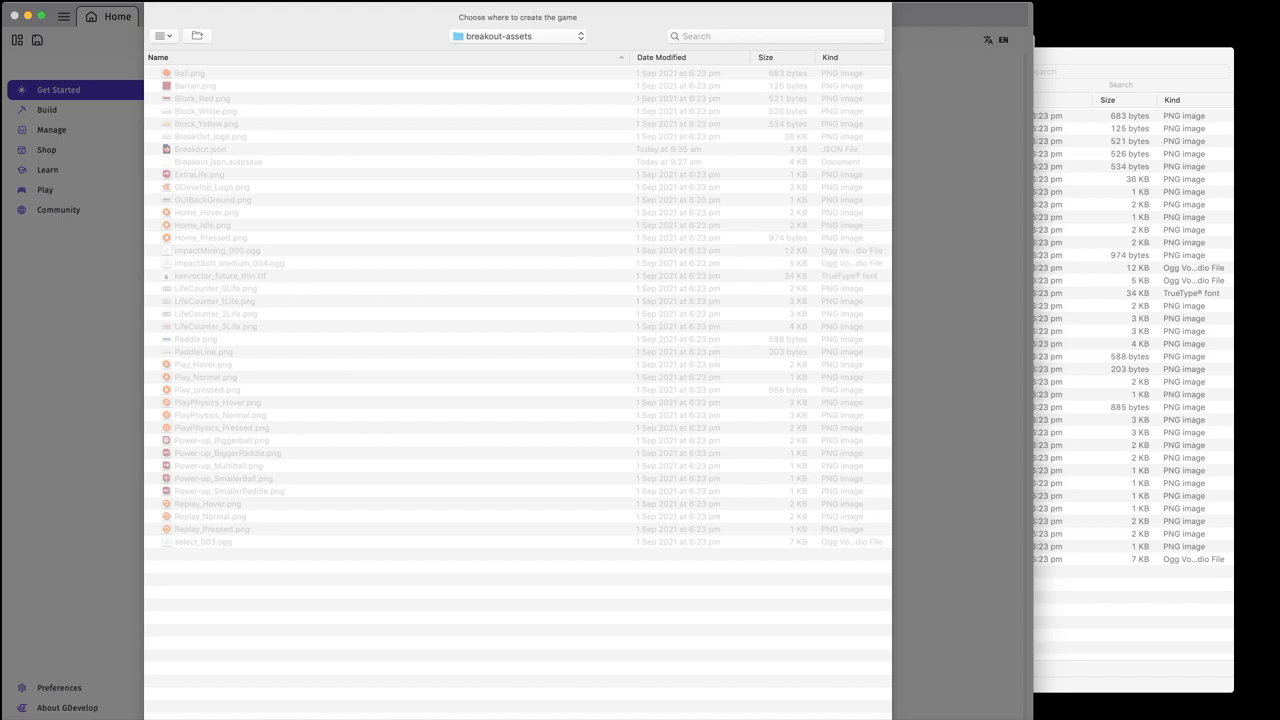
click(854, 631)
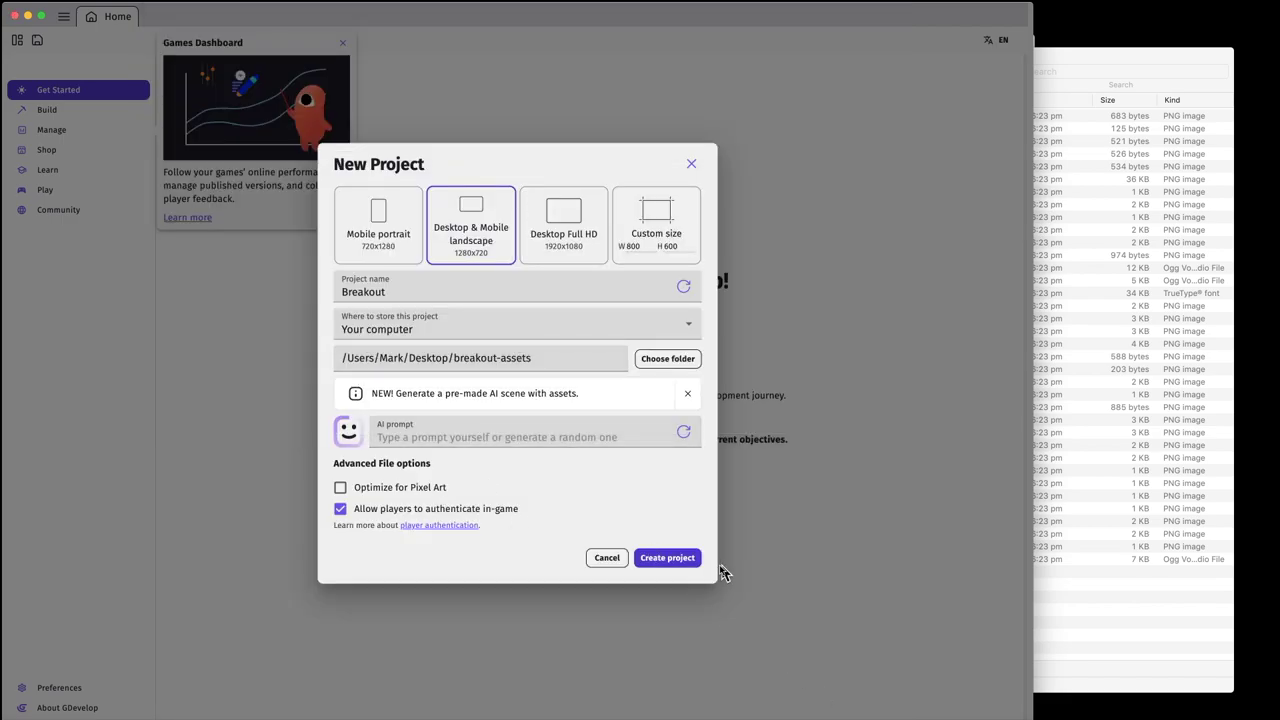
click(667, 558)
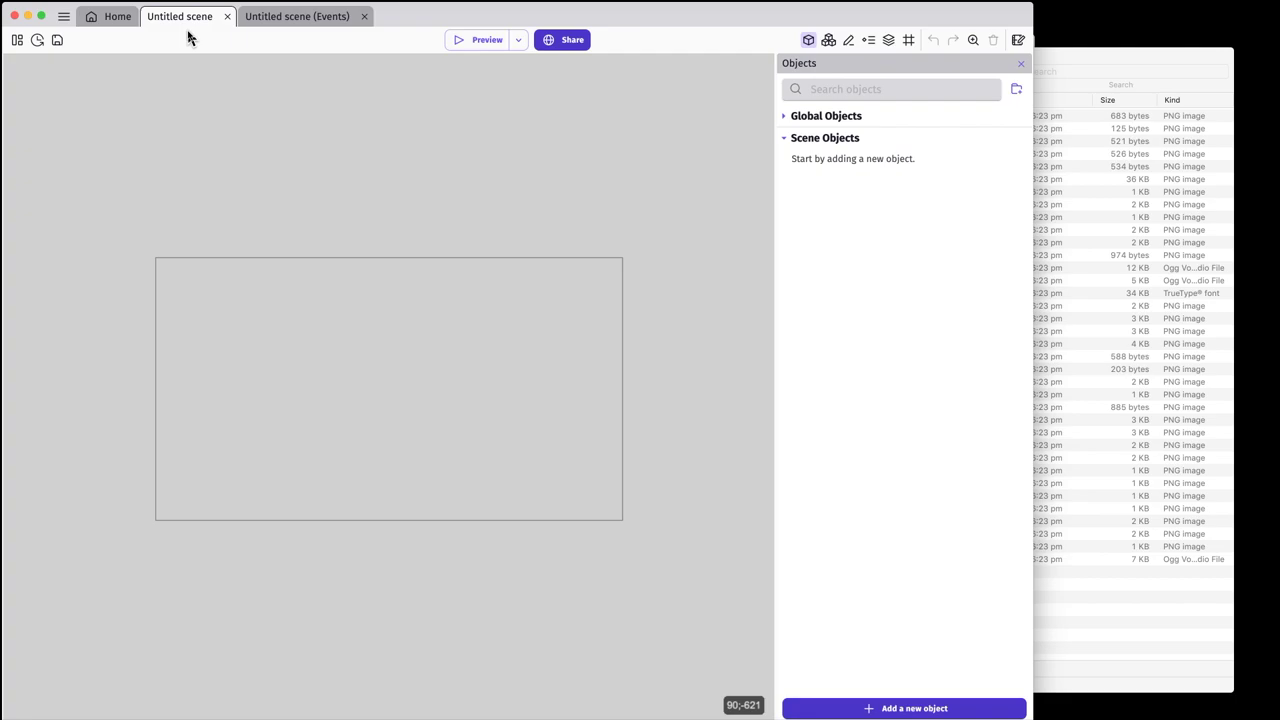
- Check the untitled scene's events sheet, and rename the scene to Breakout
click(288, 16)
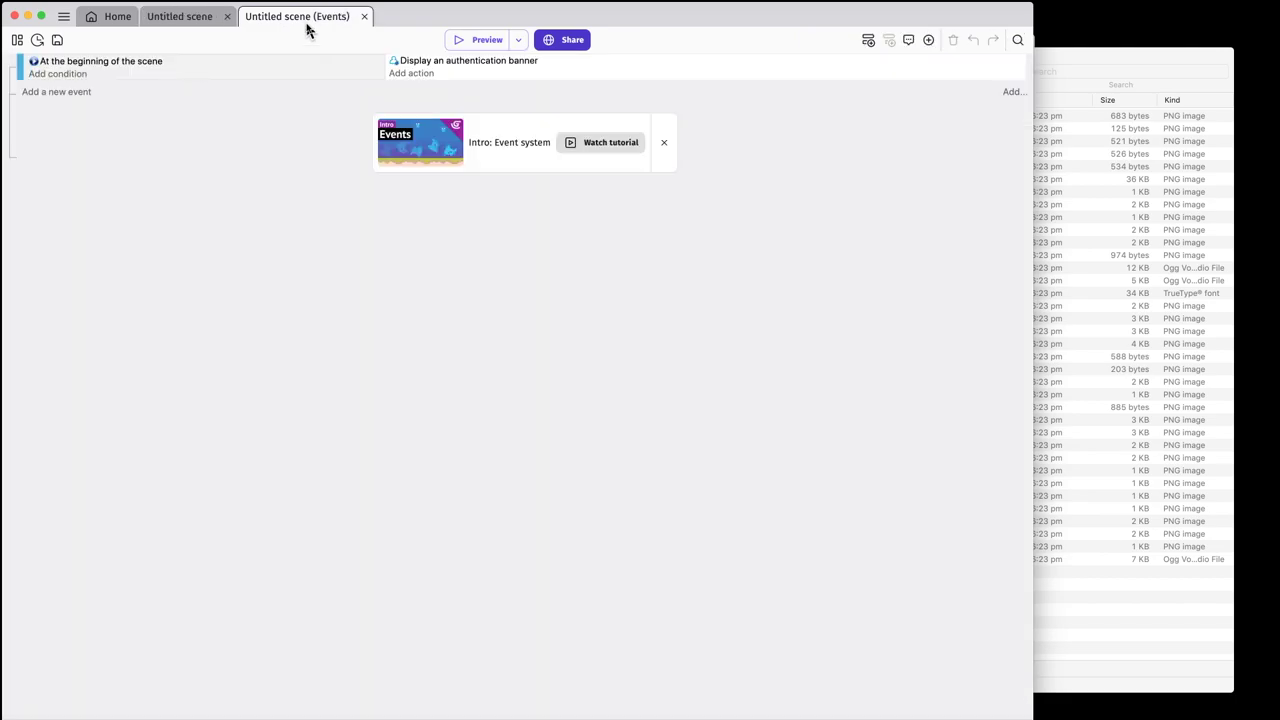
click(188, 20)
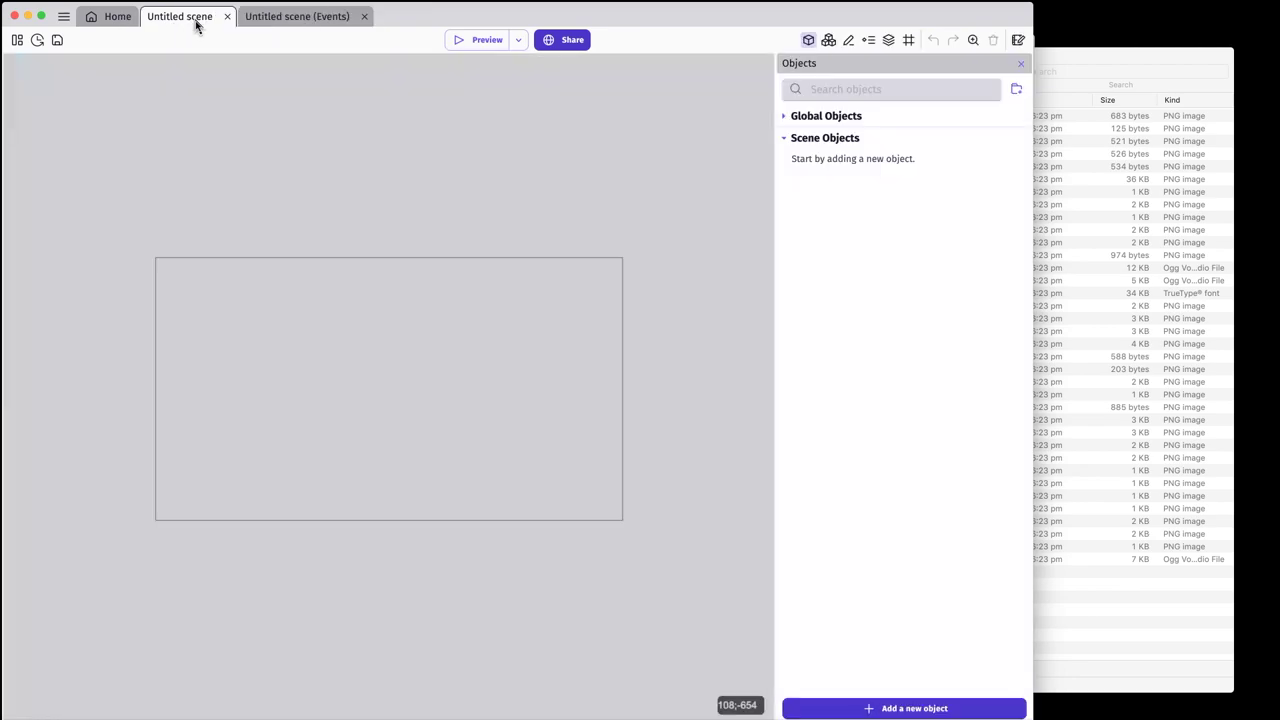
click(18, 42)
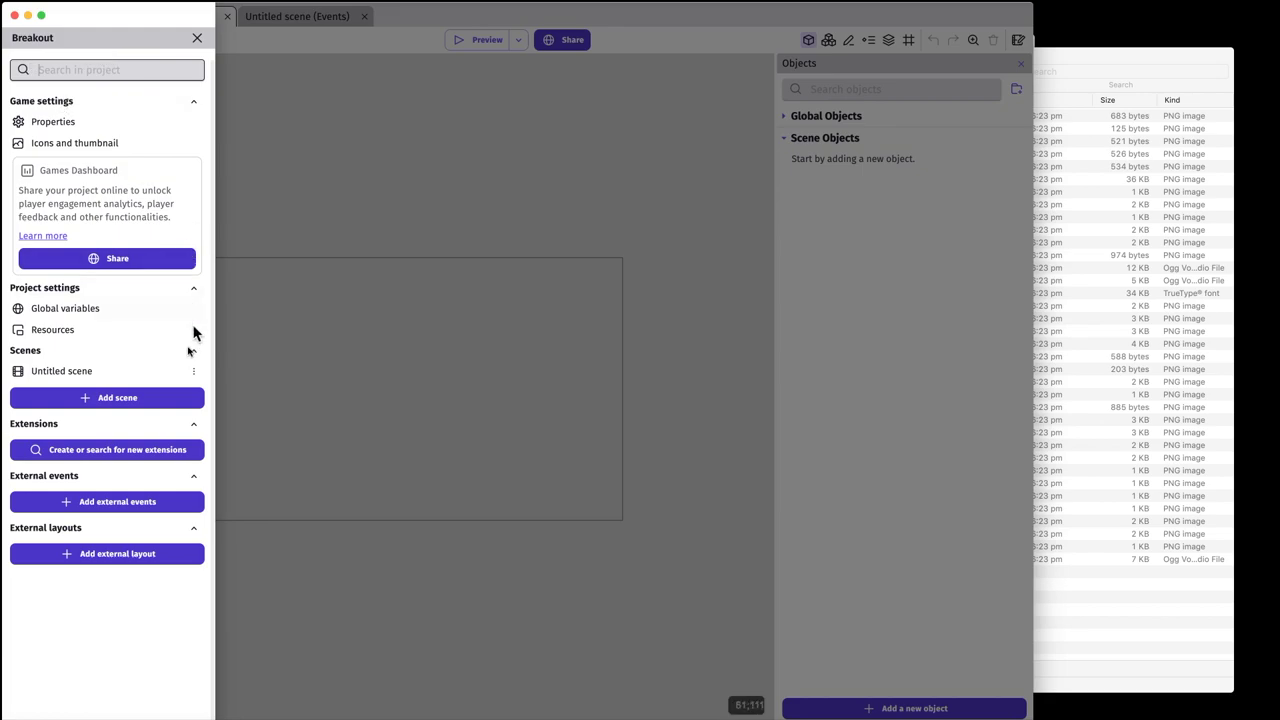
click(194, 373)
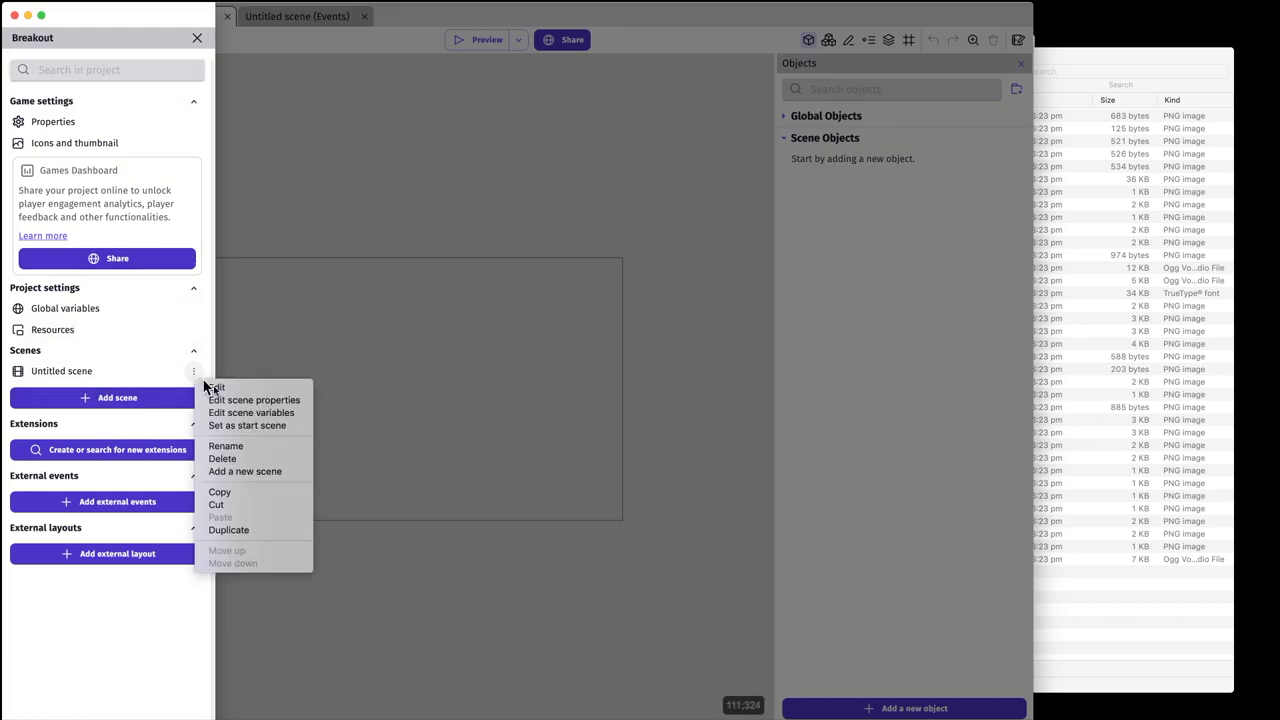
click(240, 447)
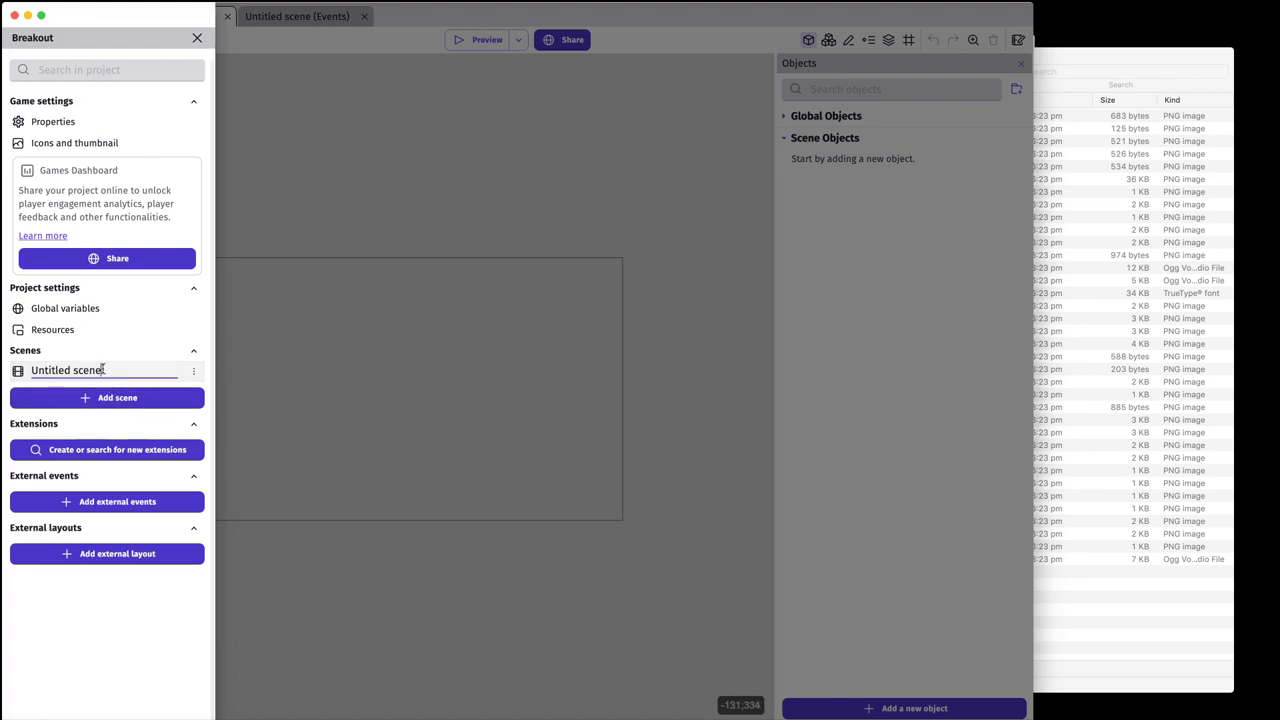
drag(103, 370, 17, 370)
text(B)
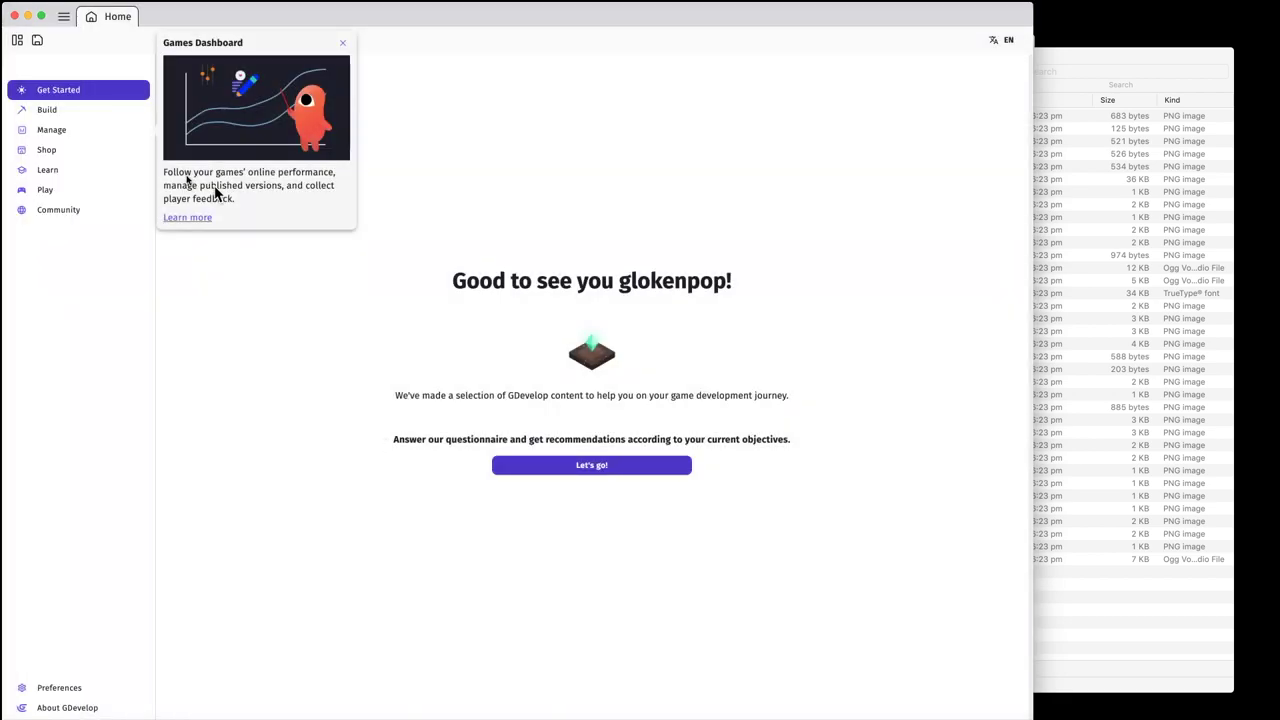
- Reopen the renamed Breakout scene from the project's scenes and return to the scene editor
click(17, 41)
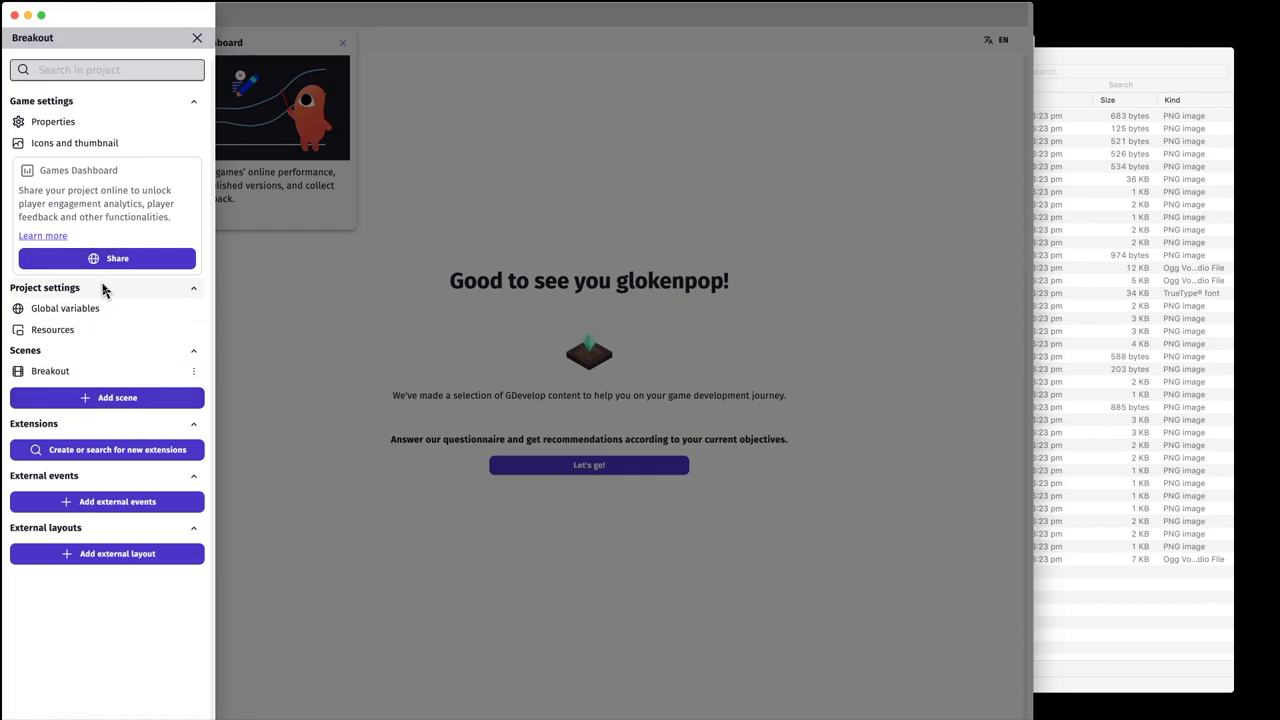
click(74, 371)
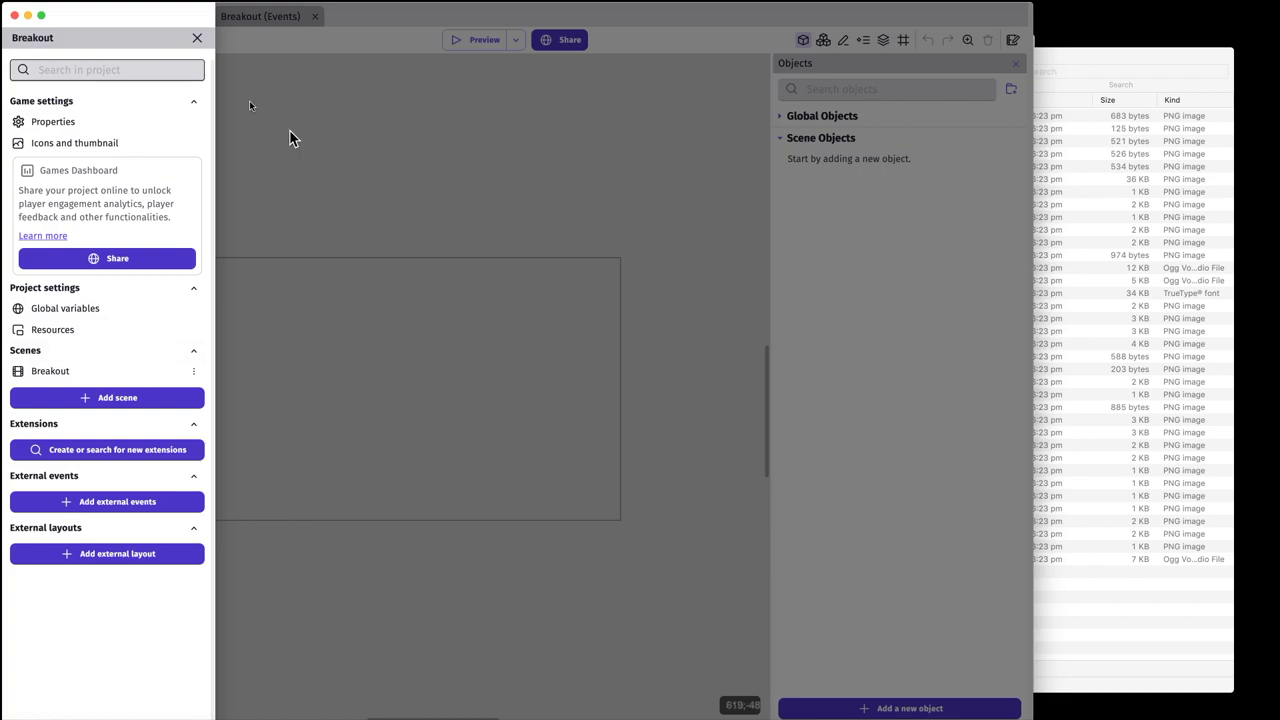
click(197, 37)
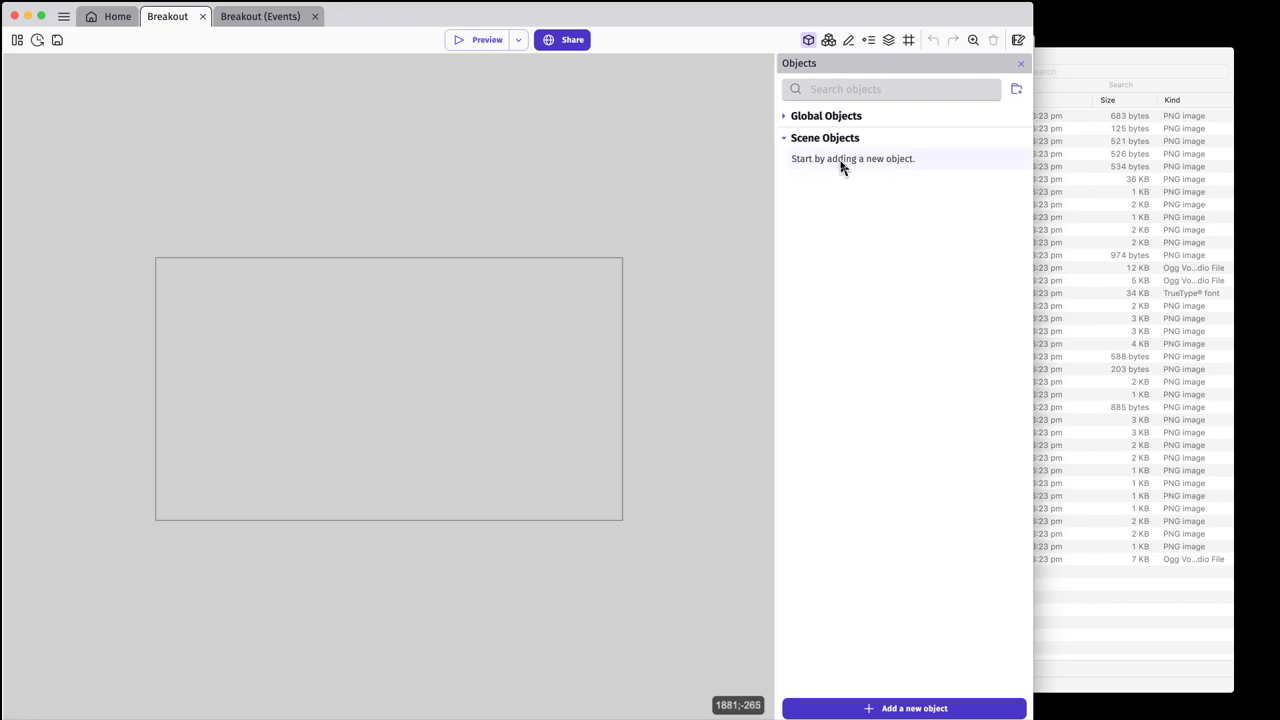
- Add a new Sprite object named Paddle to the scene and give it a first animation
click(910, 706)
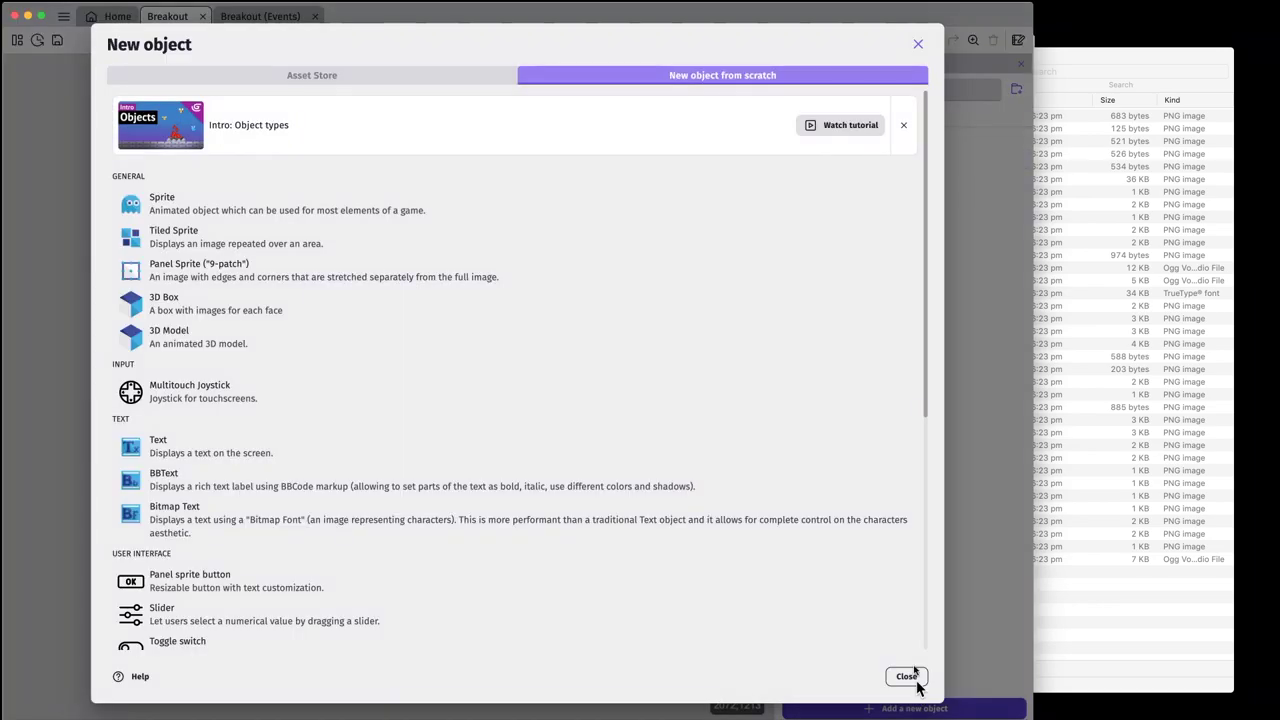
click(221, 211)
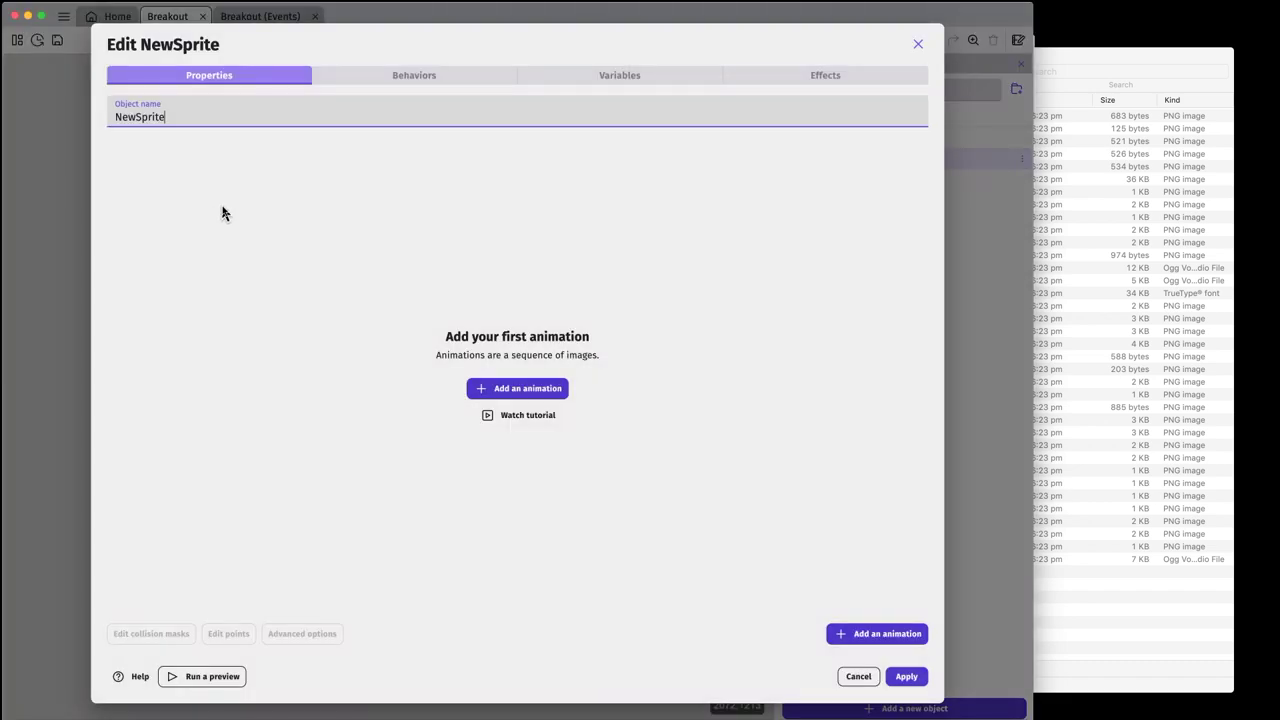
double_click(135, 117)
text(Paddle)
click(523, 390)
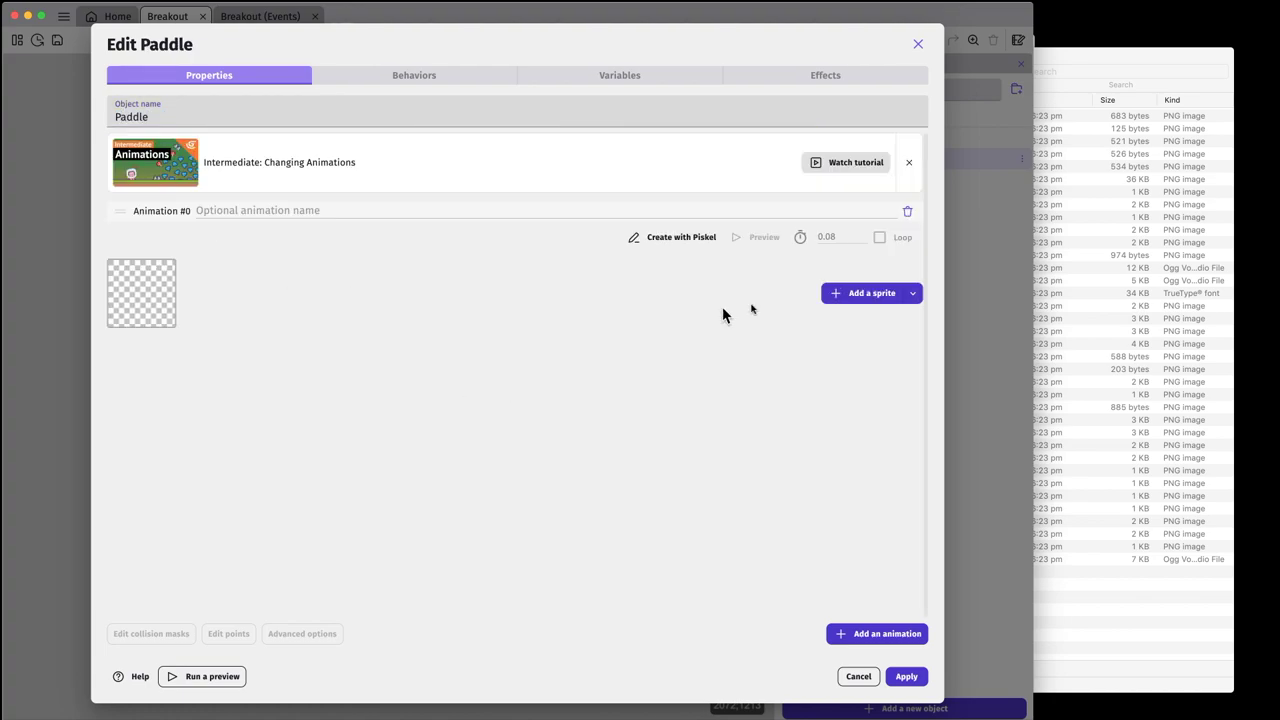
- Load Paddle.png as the animation's sprite and move its origin point to the sprite's centre at 57.5, 10
click(851, 298)
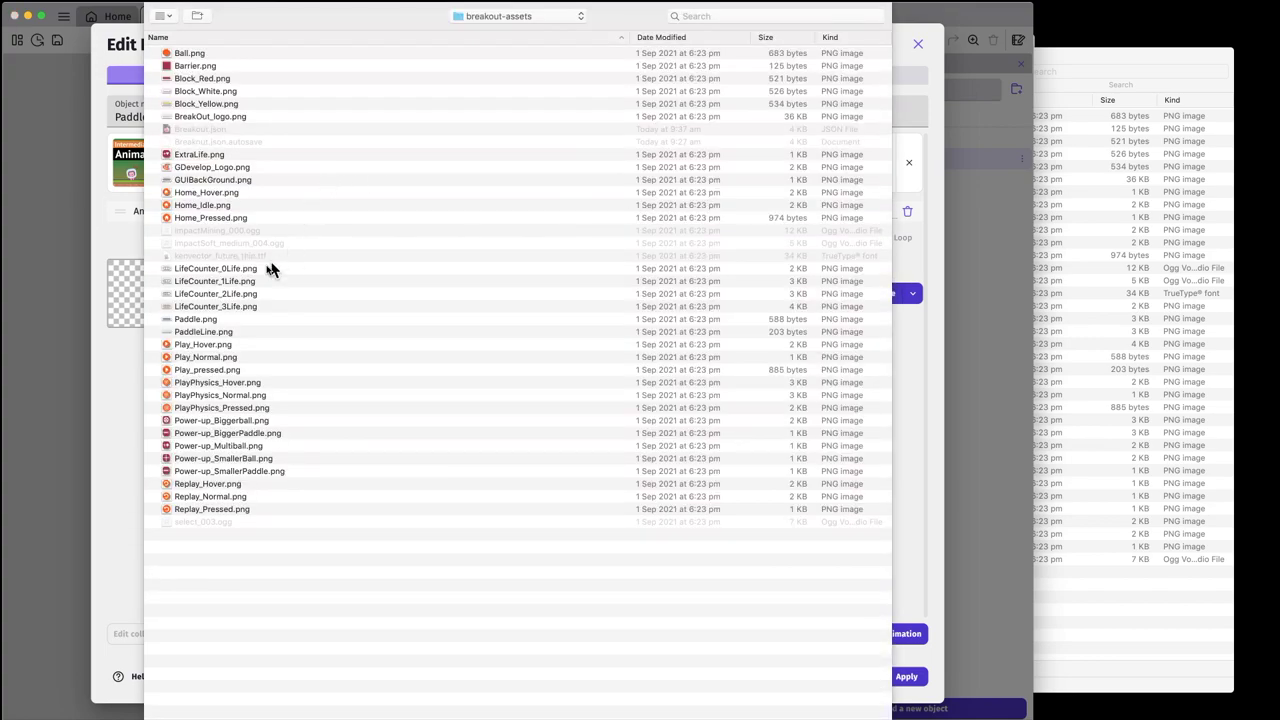
click(219, 321)
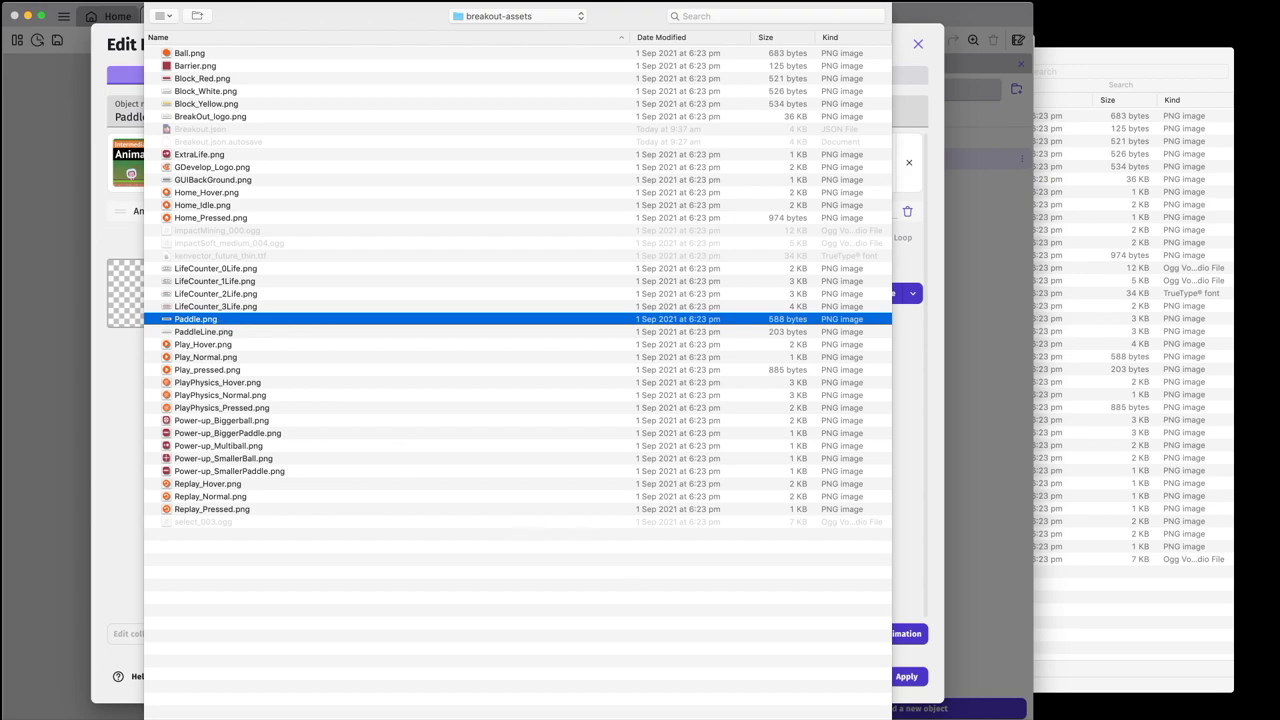
key(Return)
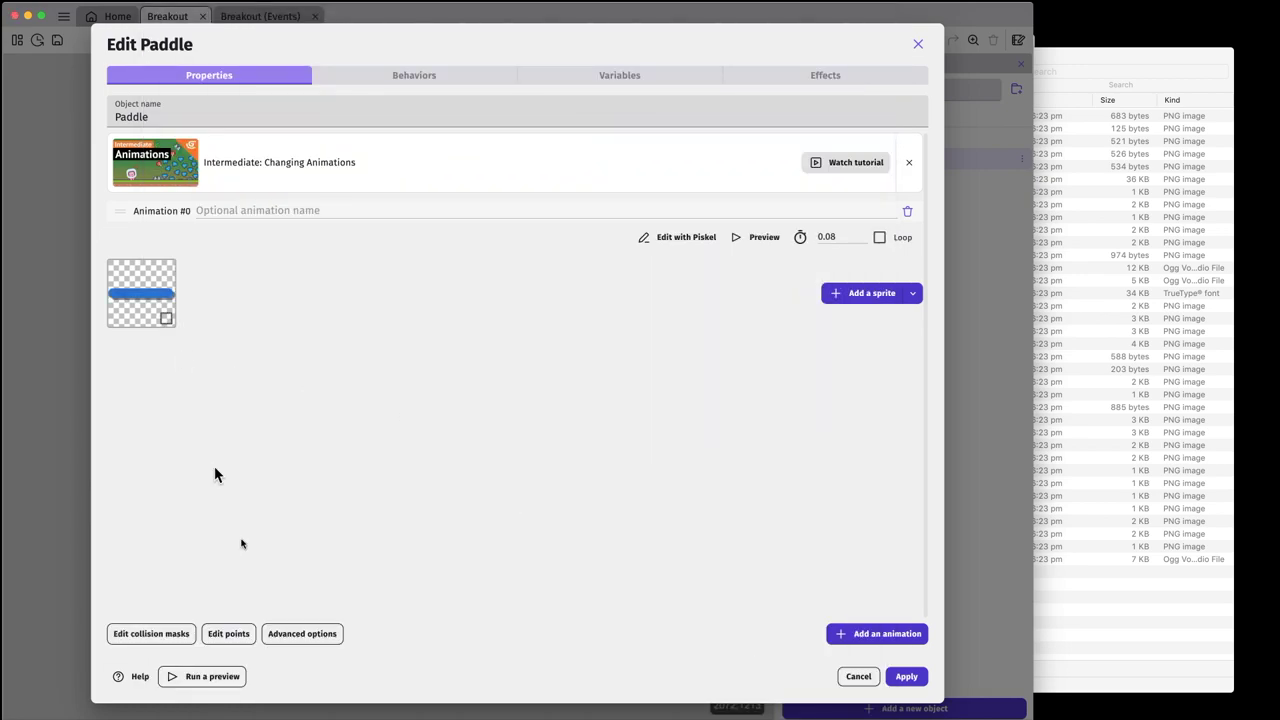
click(229, 636)
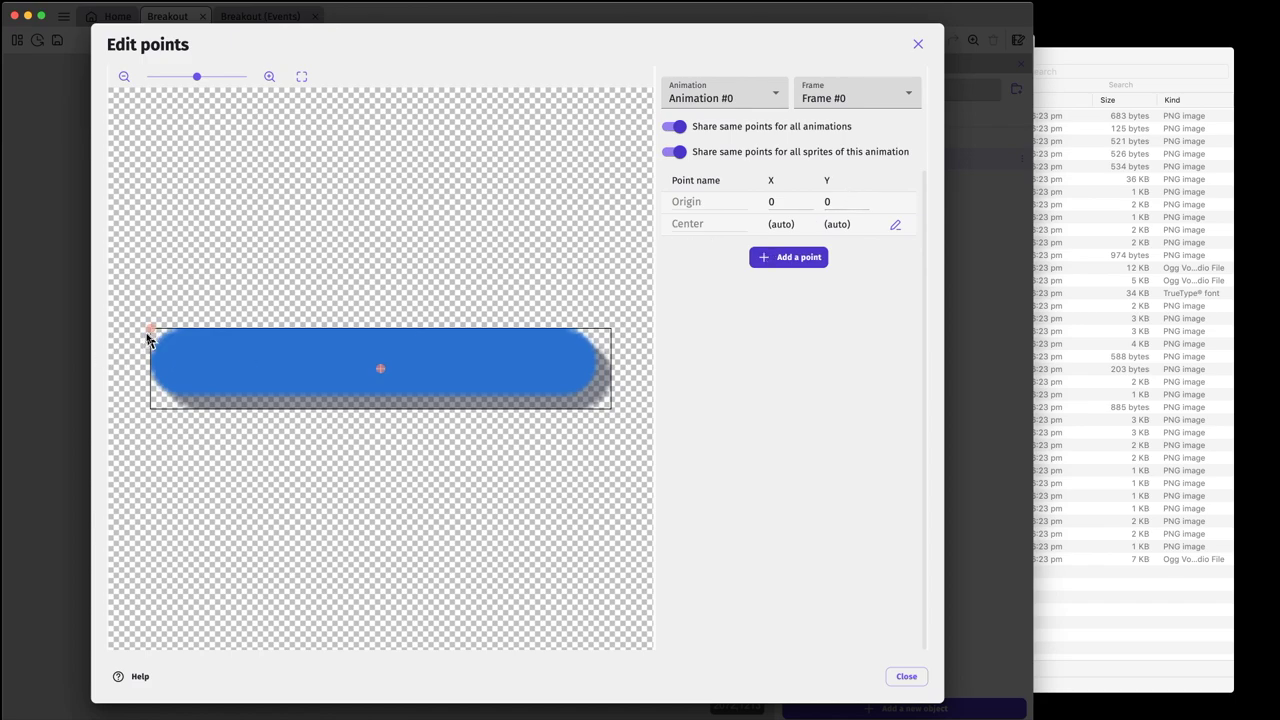
drag(149, 330, 380, 369)
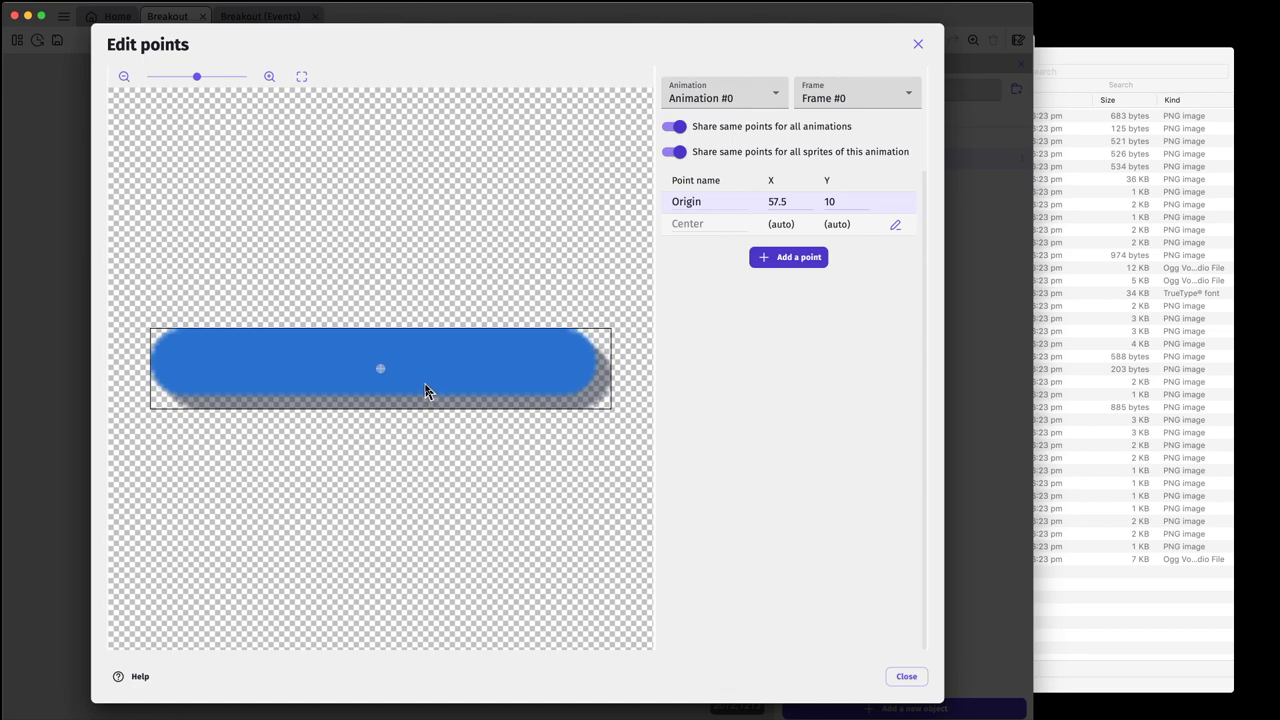
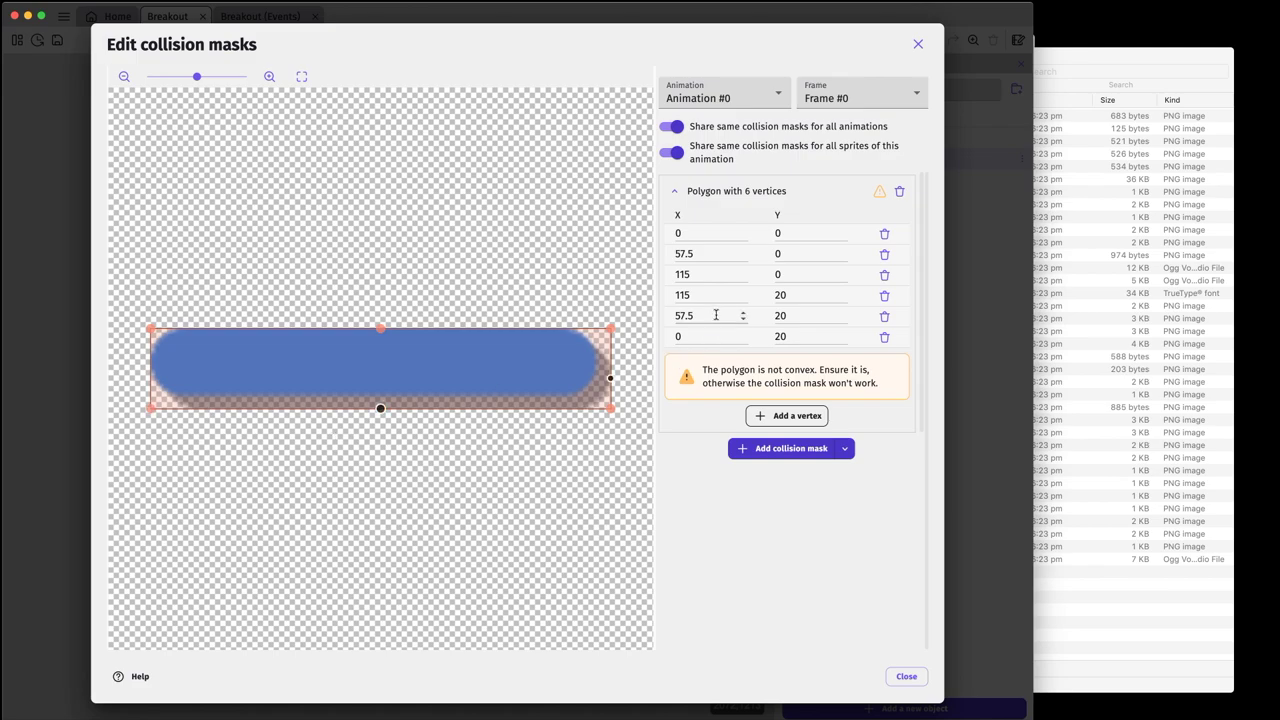
- Set the first three vertices of the paddle's collision mask to (40, 0), (75, 0) and (100, 7)
click(687, 233)
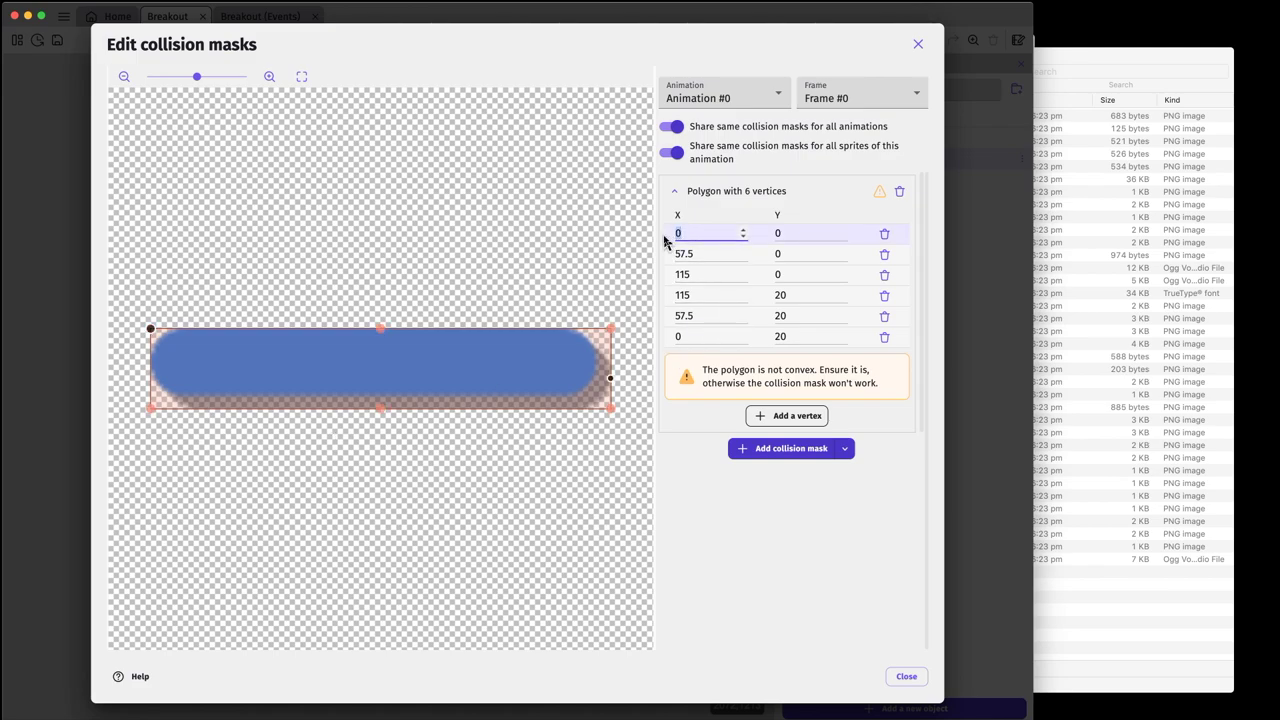
text(40)
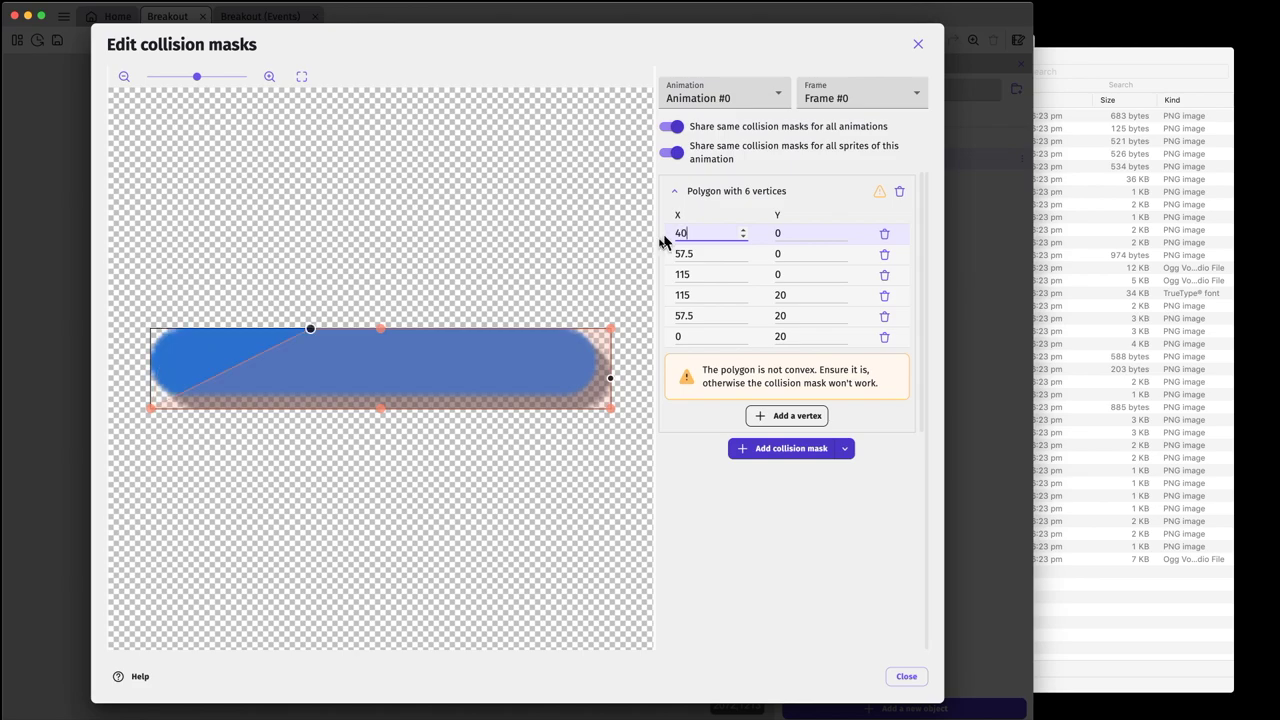
click(668, 250)
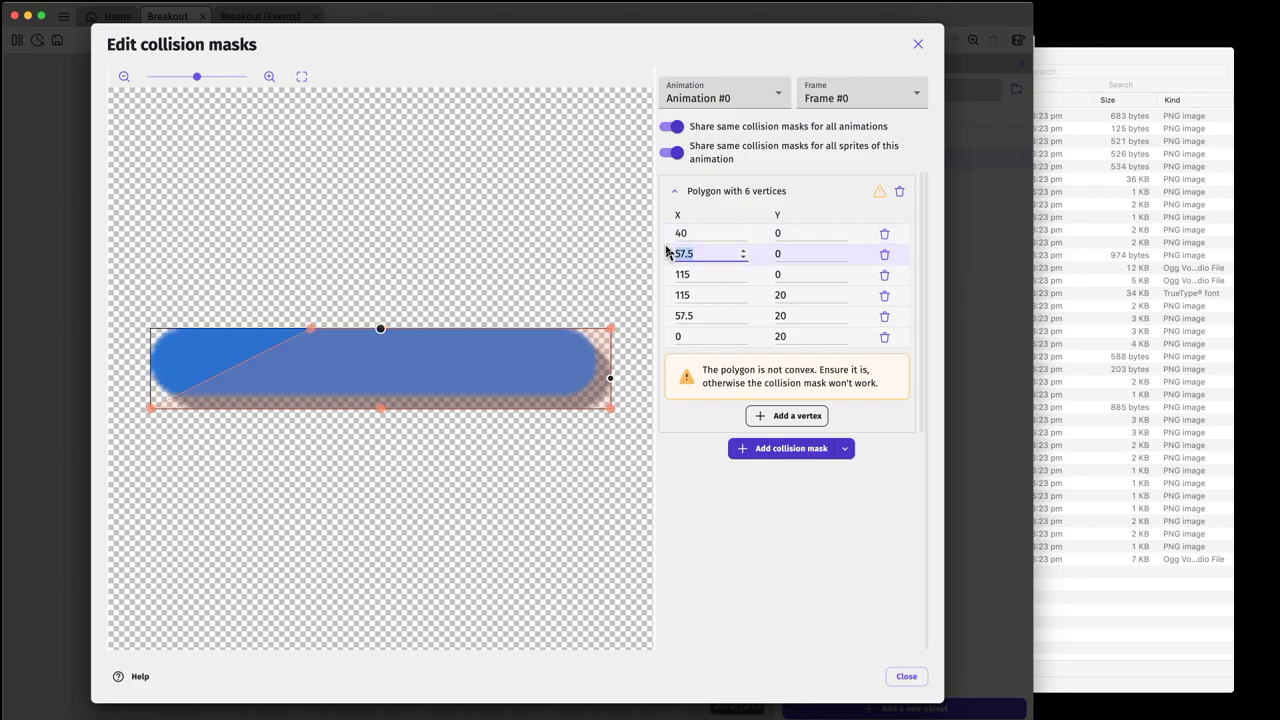
text(75)
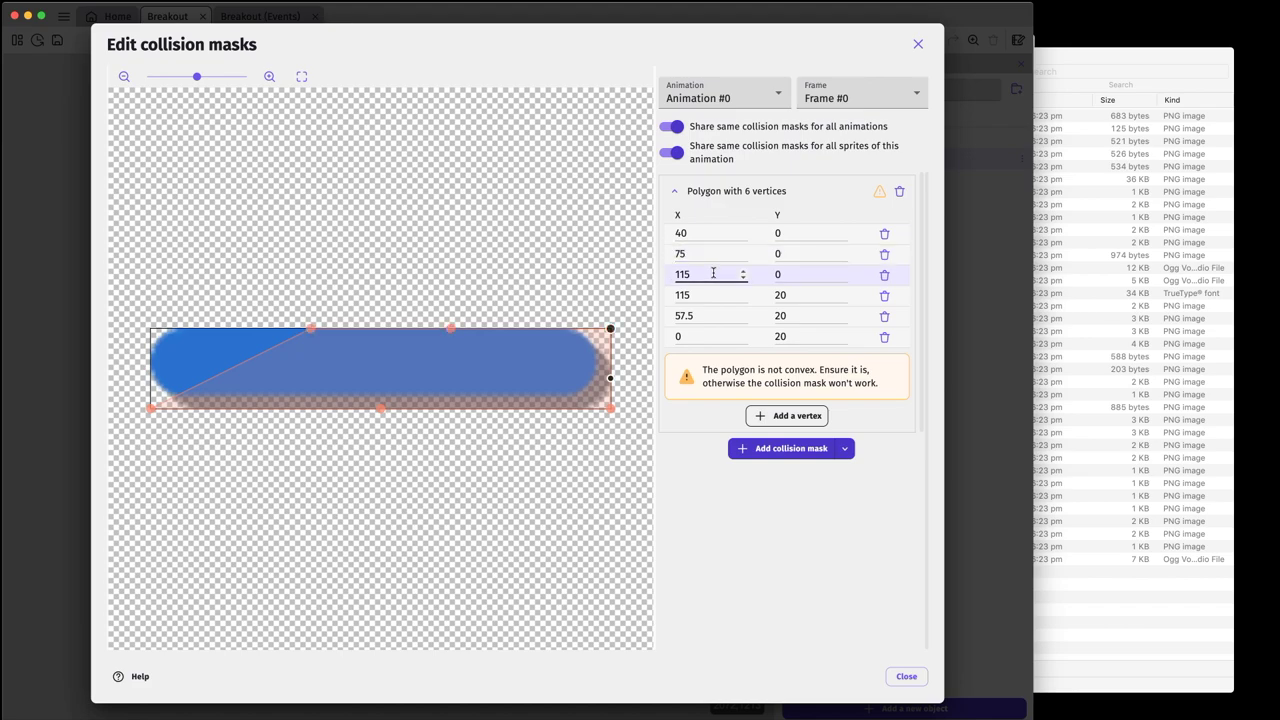
drag(712, 271, 663, 271)
text(1)
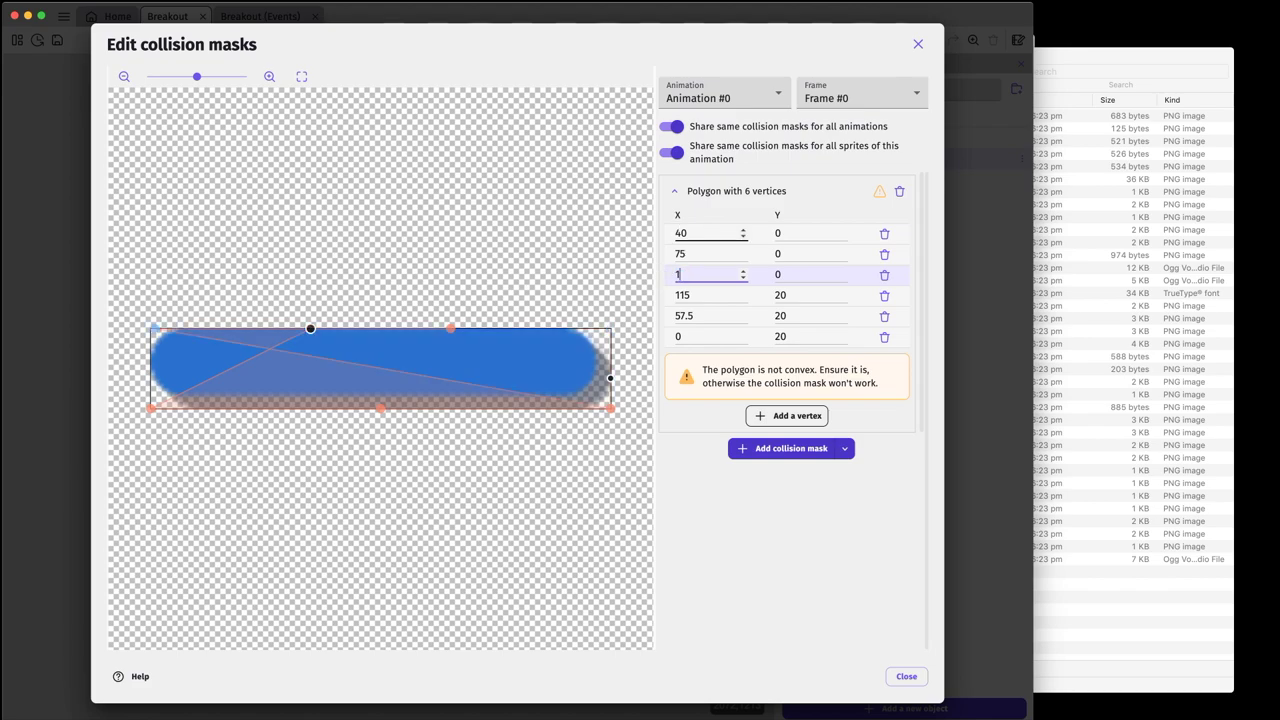
text(00)
click(781, 272)
text(7)
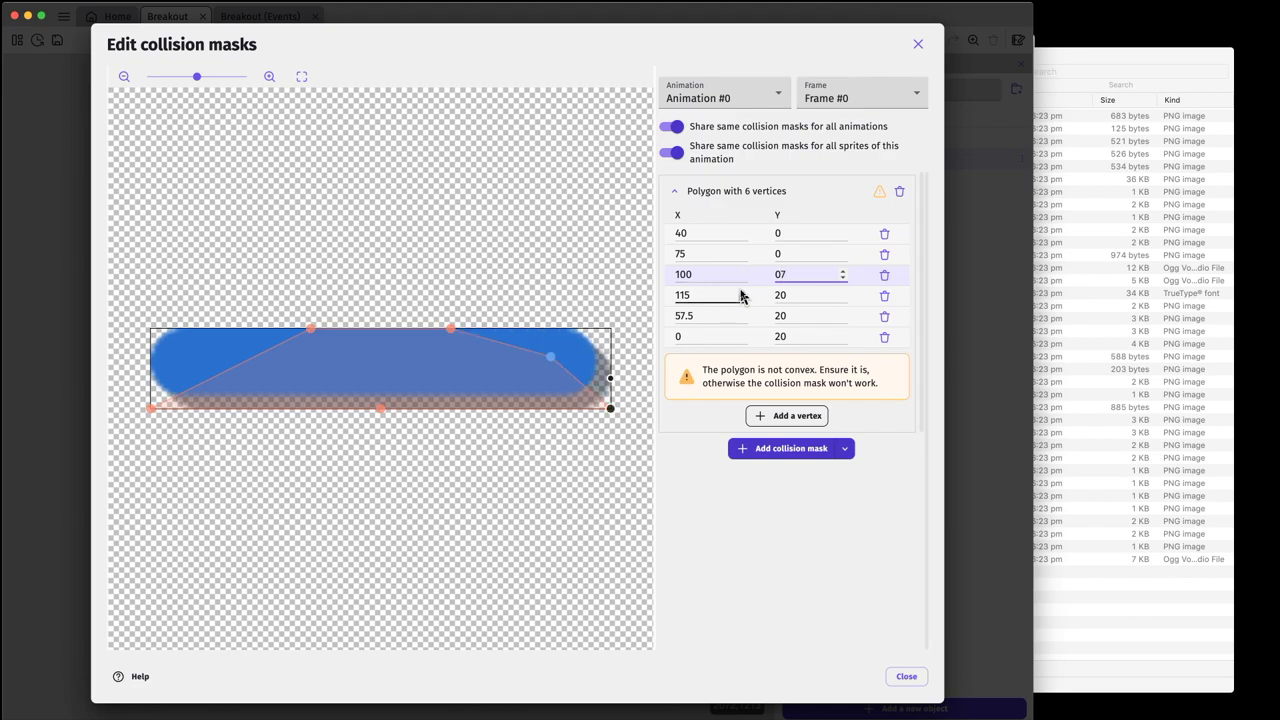
- Set the collision mask's fifth vertex to X 0 and its sixth vertex to (15, 7)
click(812, 300)
click(812, 300)
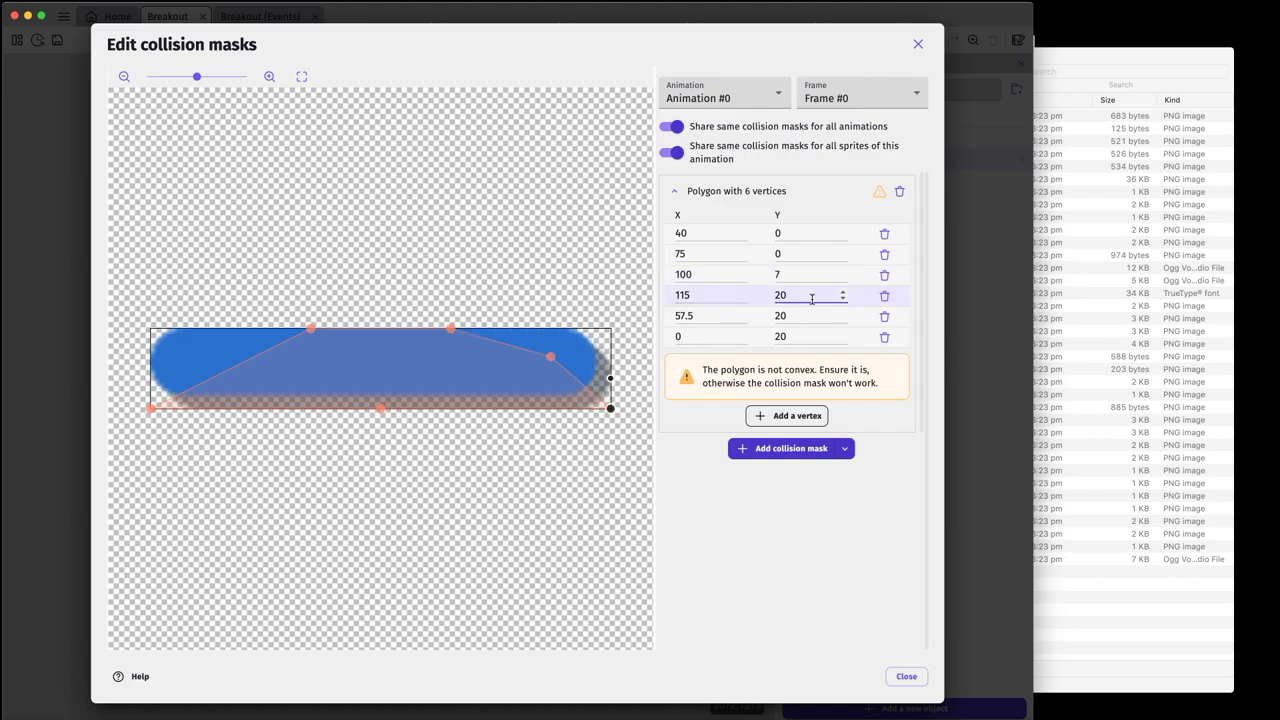
double_click(714, 317)
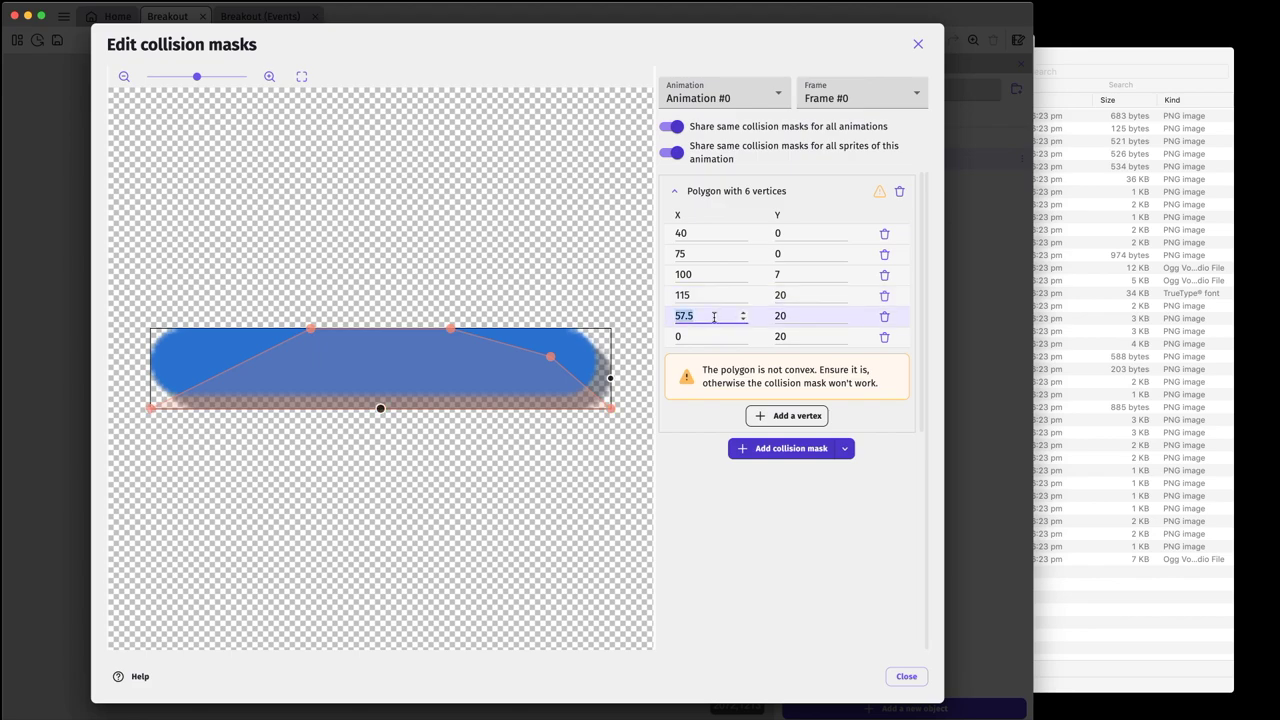
text(0)
click(719, 342)
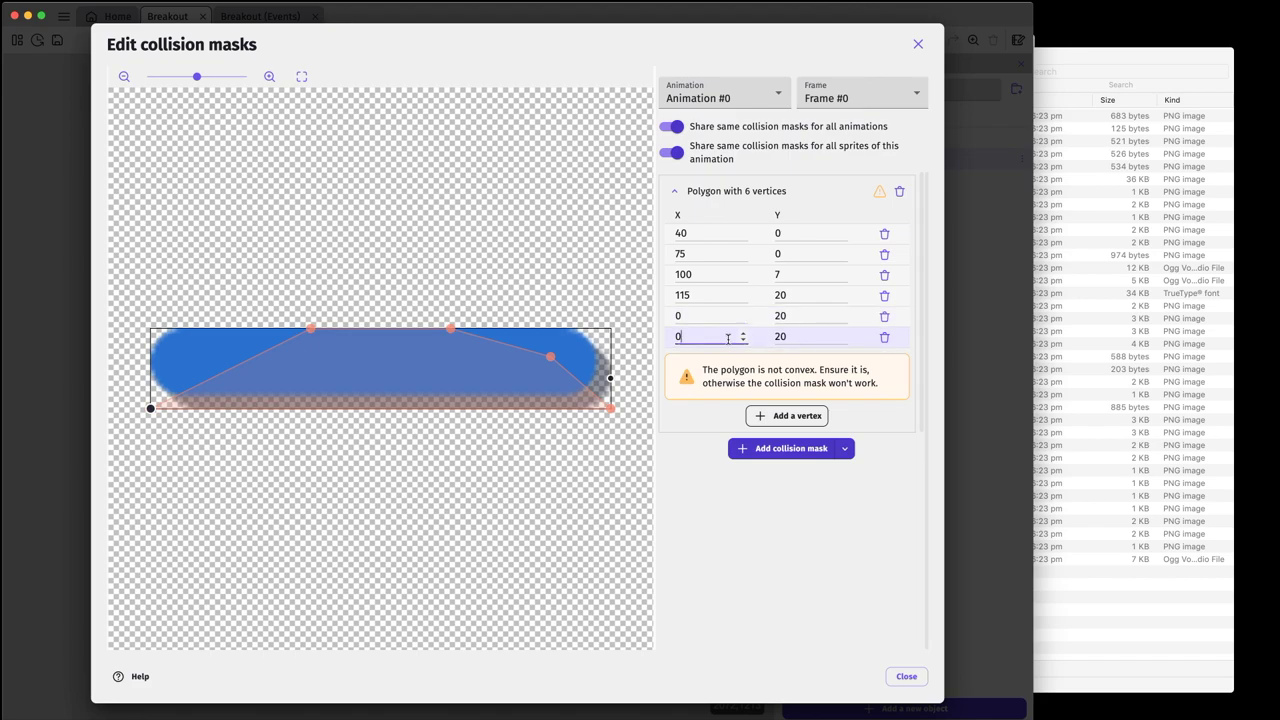
text(16)
key(BackSpace)
text(5)
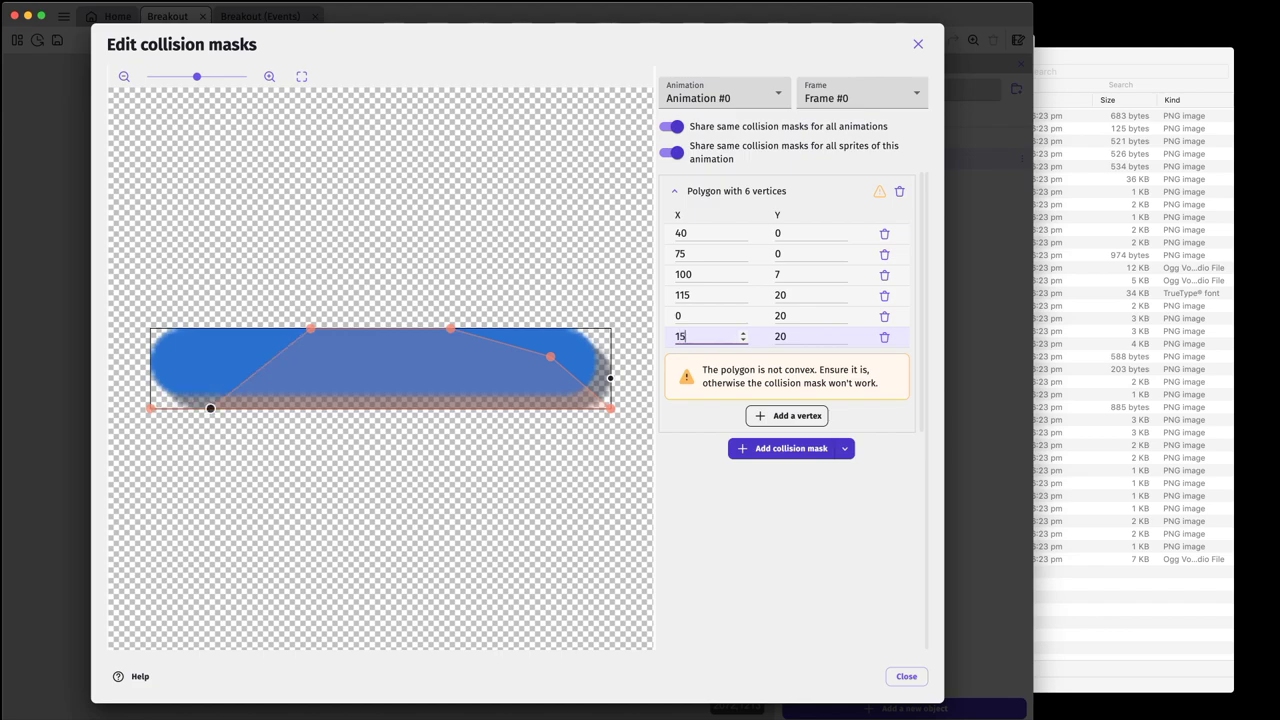
drag(810, 336, 749, 343)
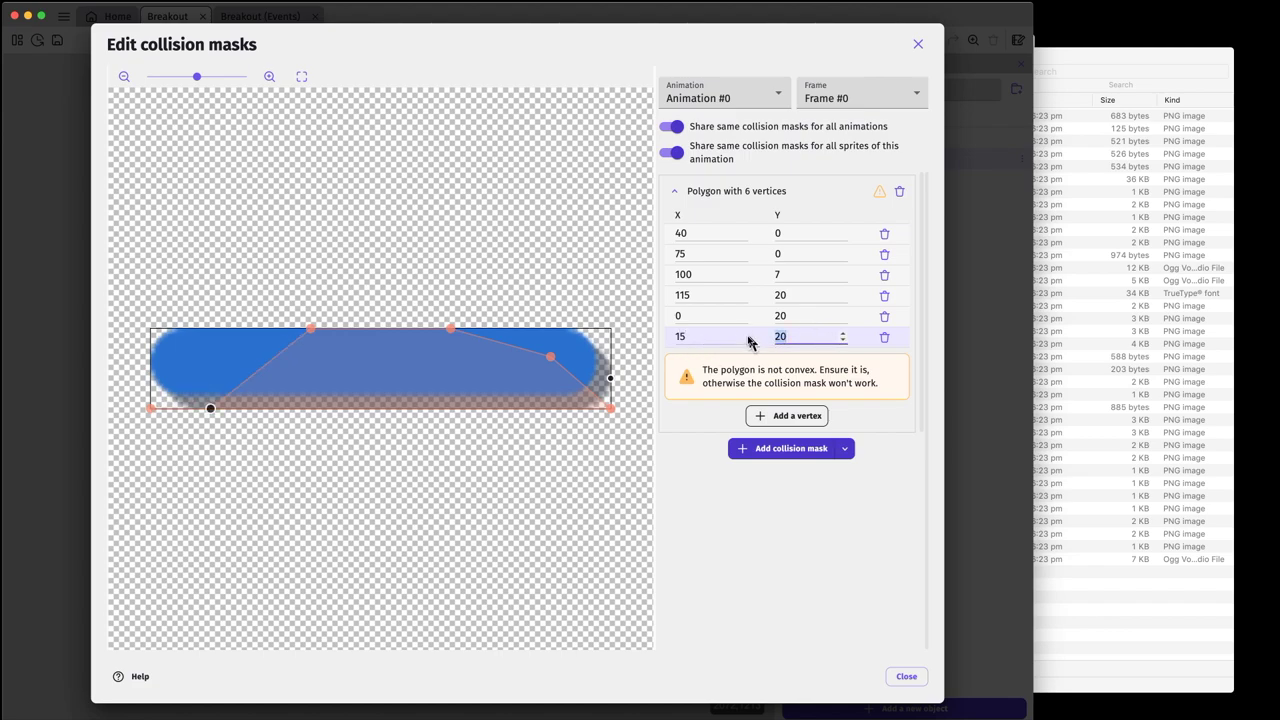
text(7)
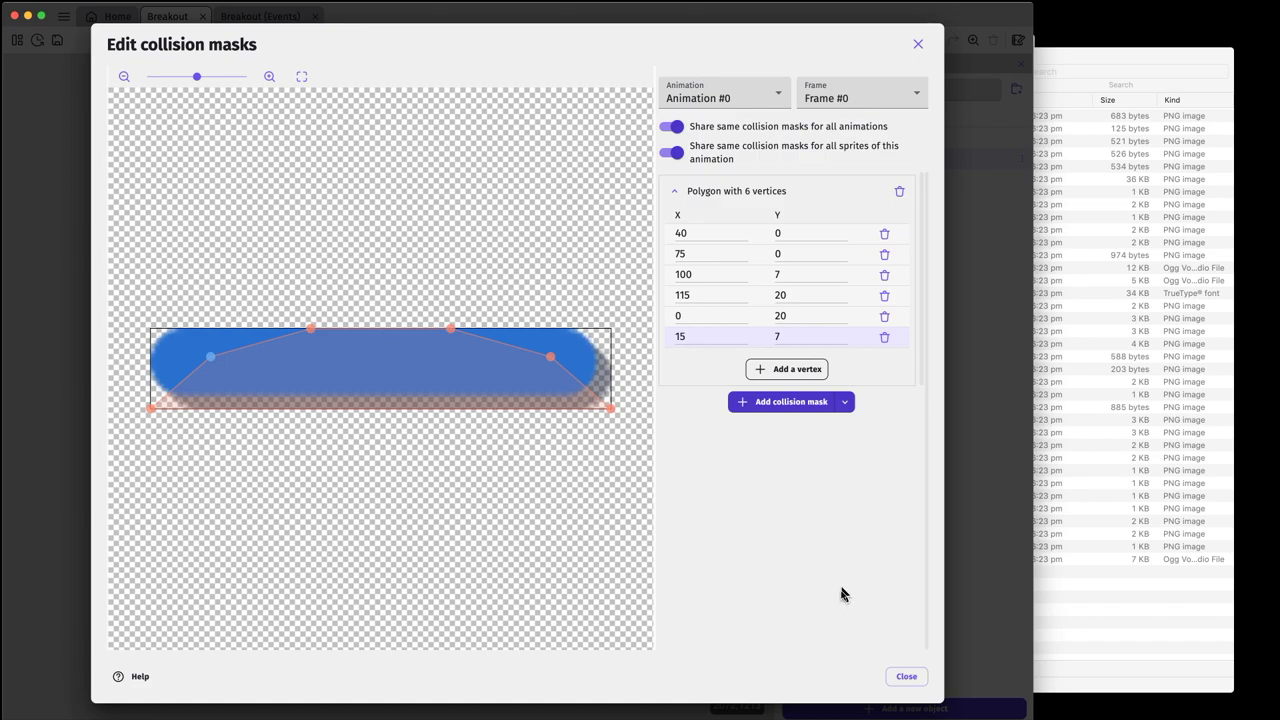
- Apply the Paddle's edits and place an instance of it near the bottom centre of the scene frame
click(906, 677)
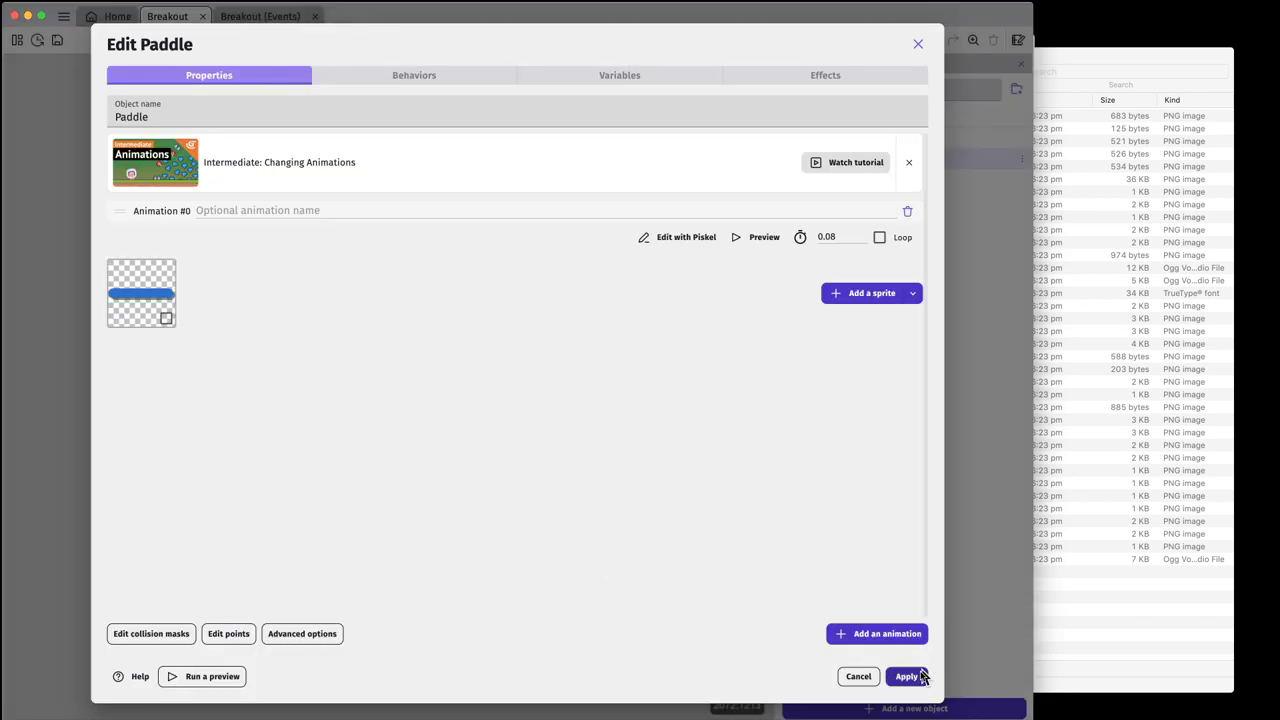
click(906, 677)
drag(829, 162, 378, 506)
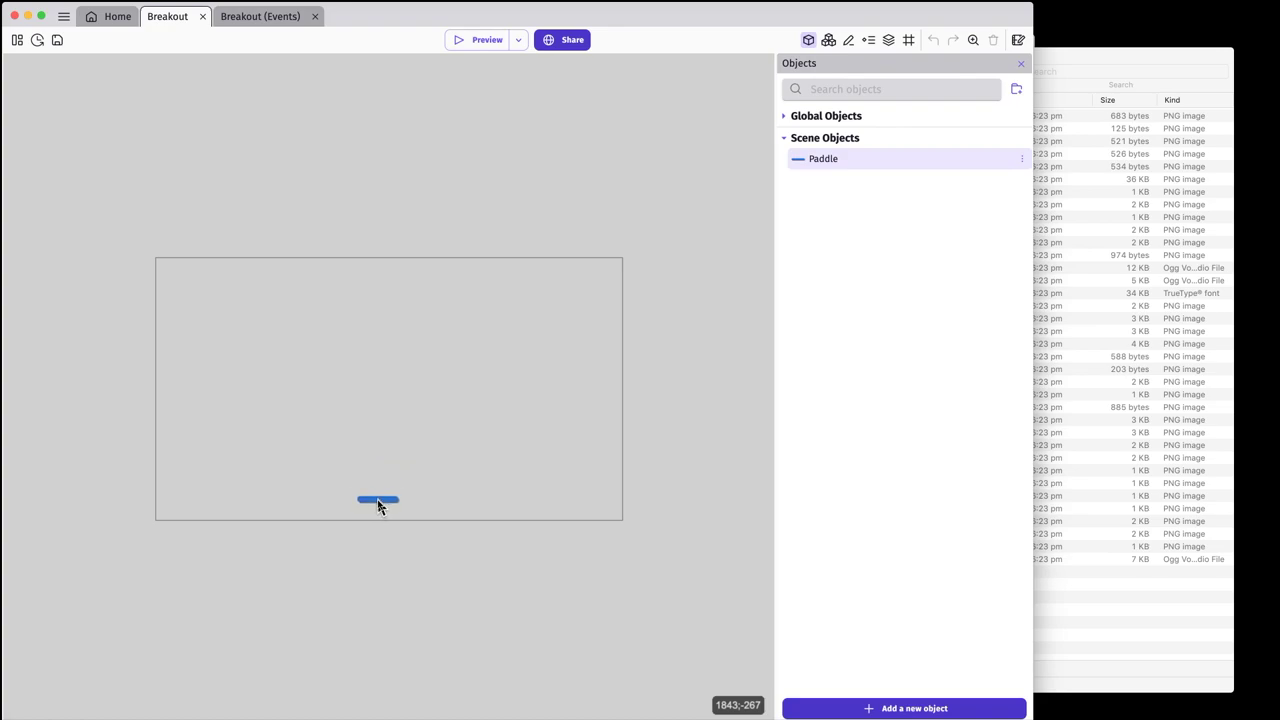
- Preview the Breakout scene with the placed paddle, dismiss the authentication banner and close the preview
click(477, 44)
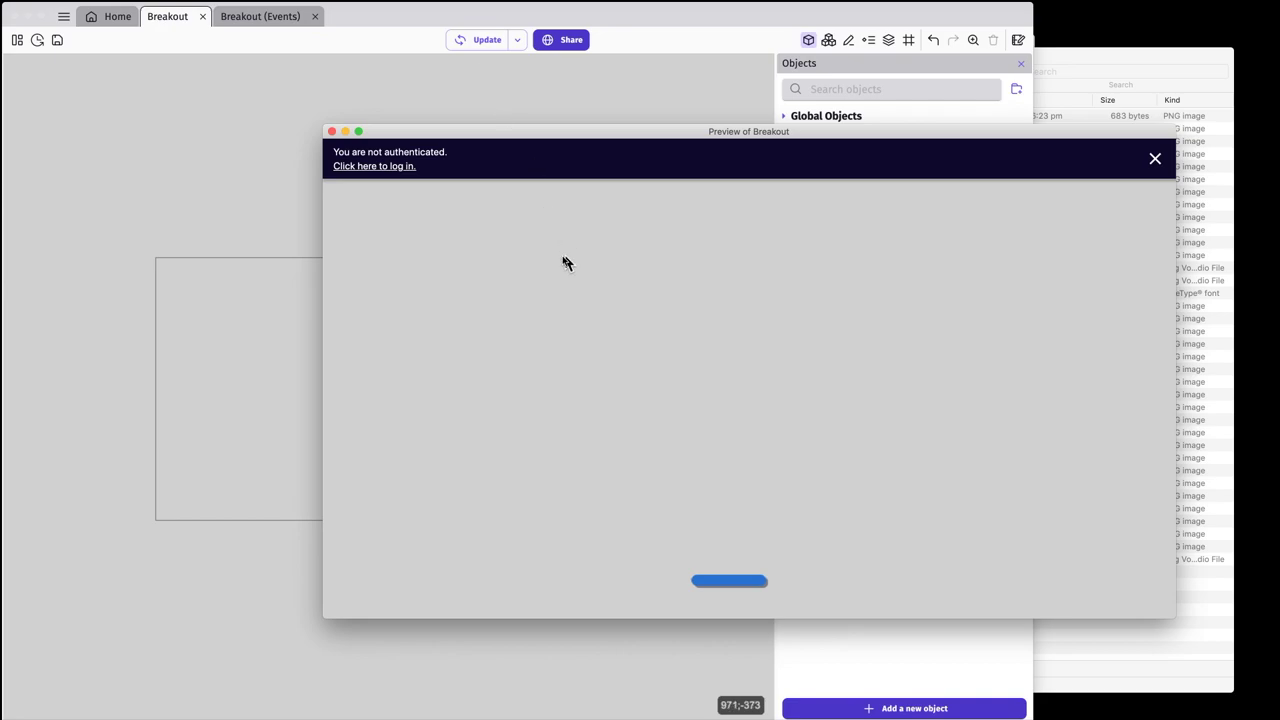
click(1155, 160)
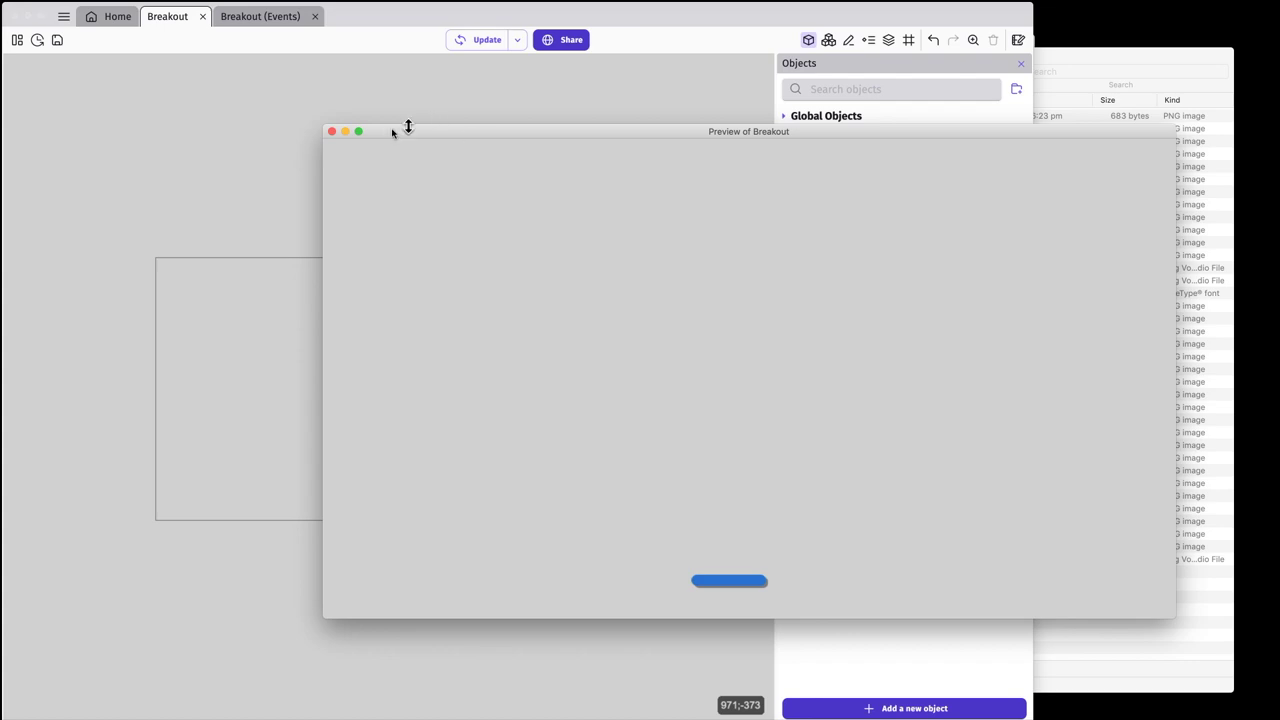
click(332, 132)
- Add an event without conditions to the Breakout events sheet, with an action setting Paddle's X position to MouseX()
click(263, 17)
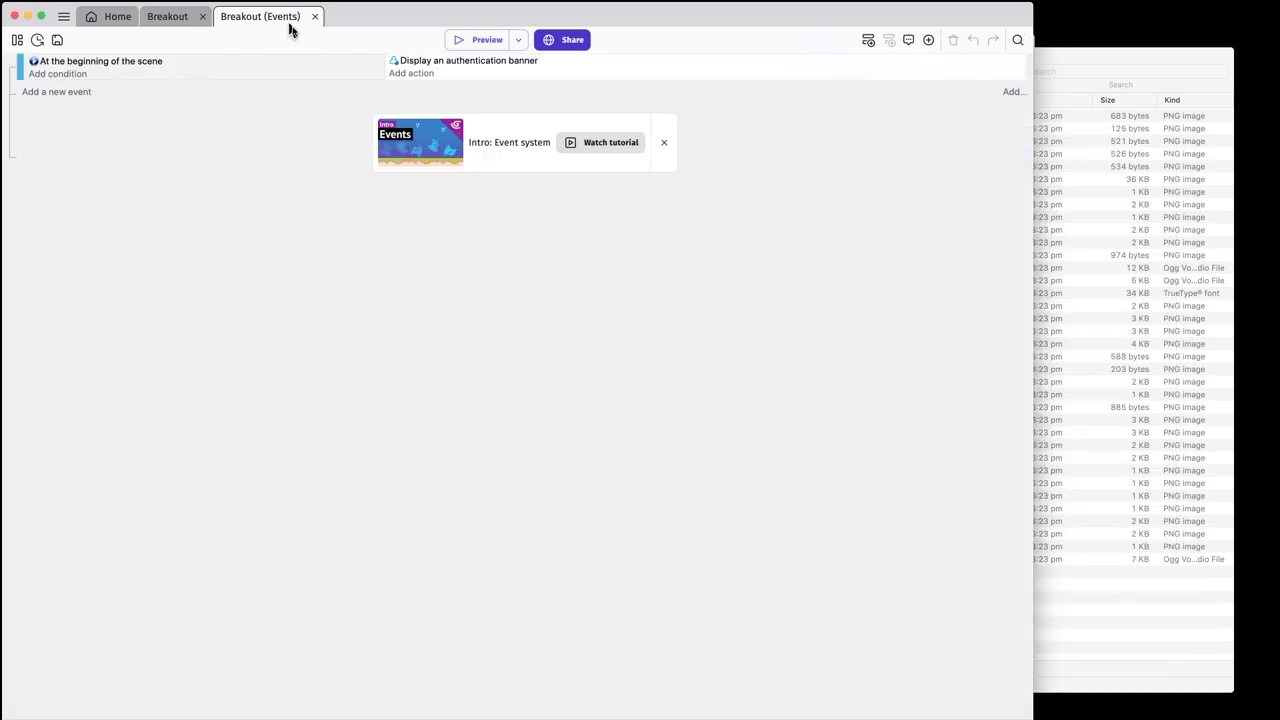
click(76, 95)
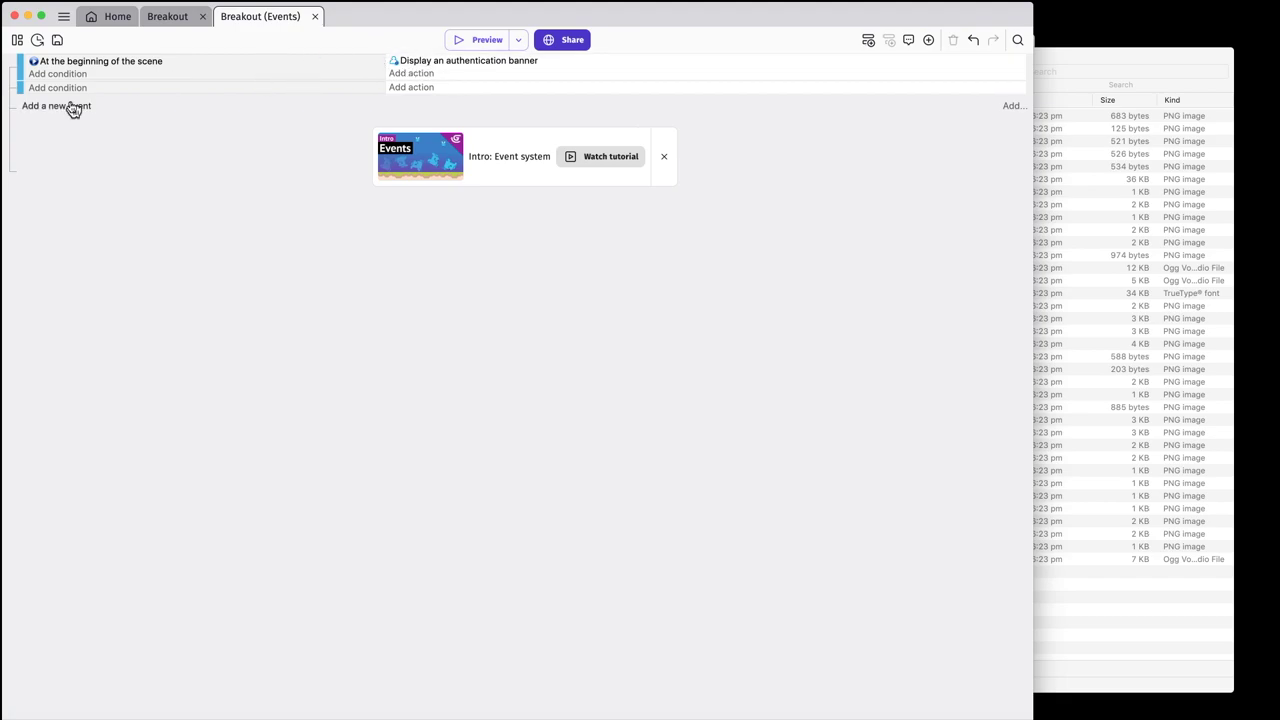
click(410, 92)
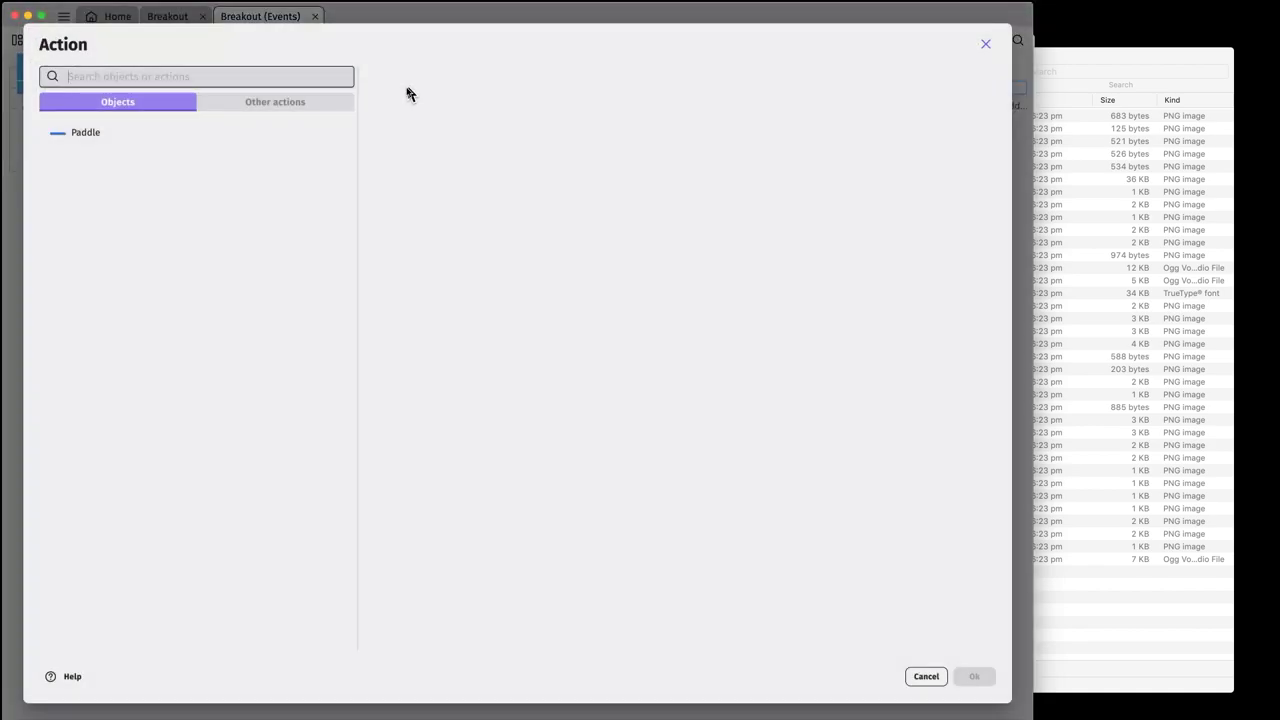
click(91, 134)
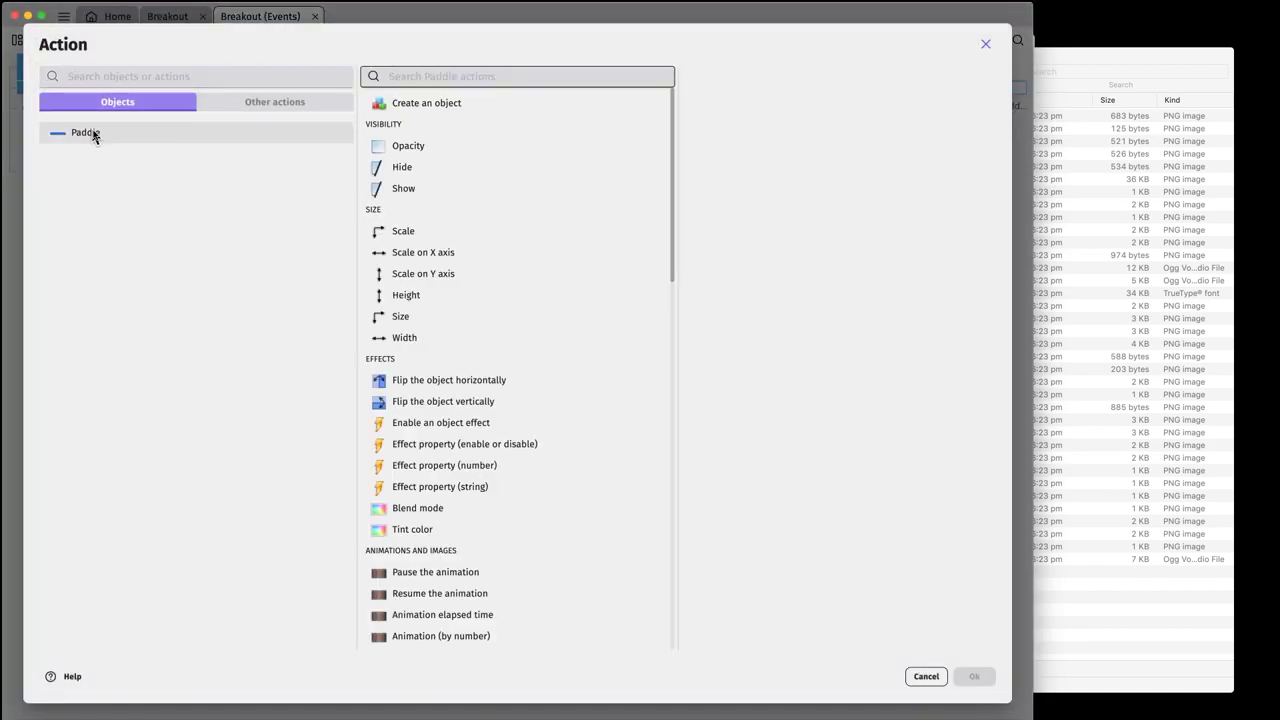
scroll(500, 160, down, 10)
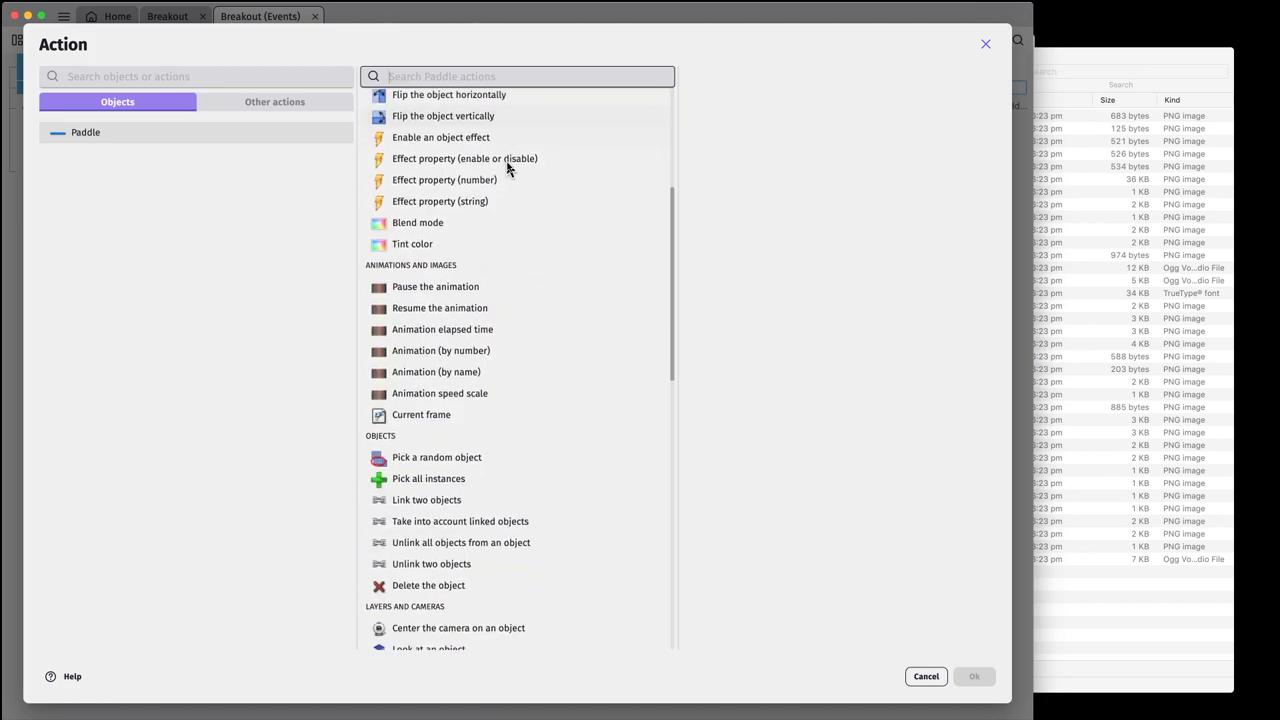
scroll(507, 168, down, 5)
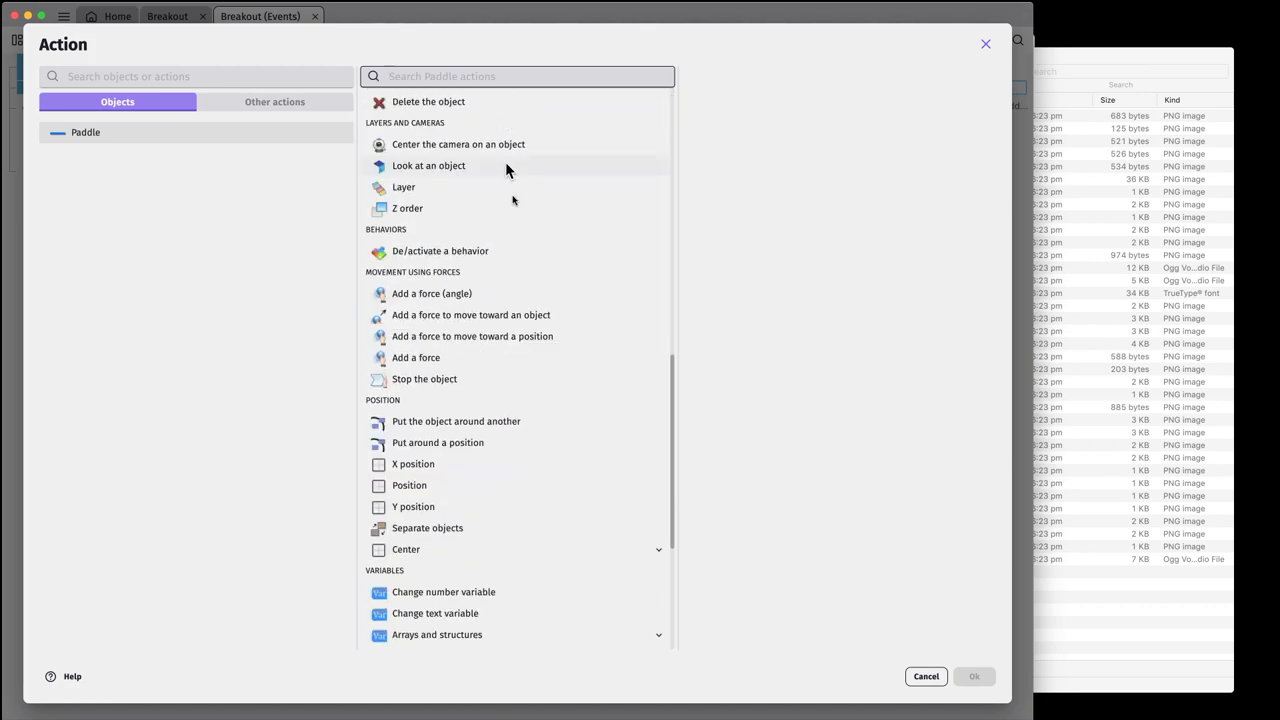
click(422, 466)
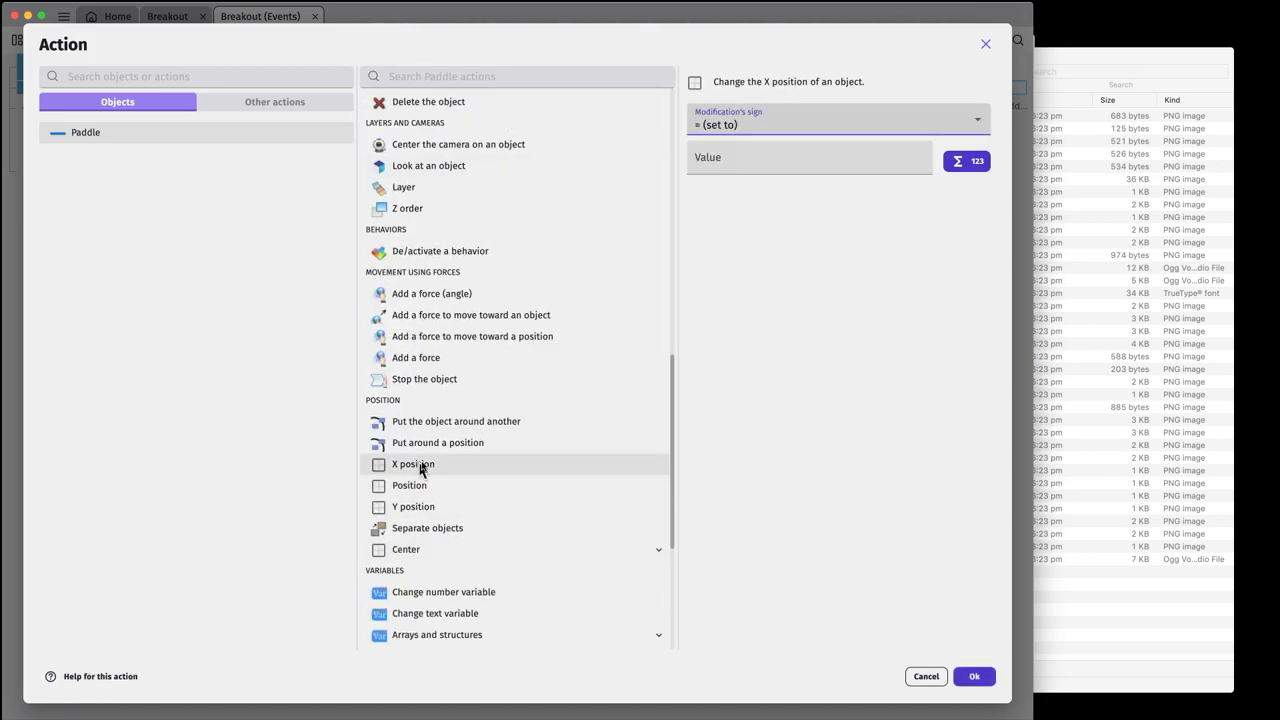
click(745, 170)
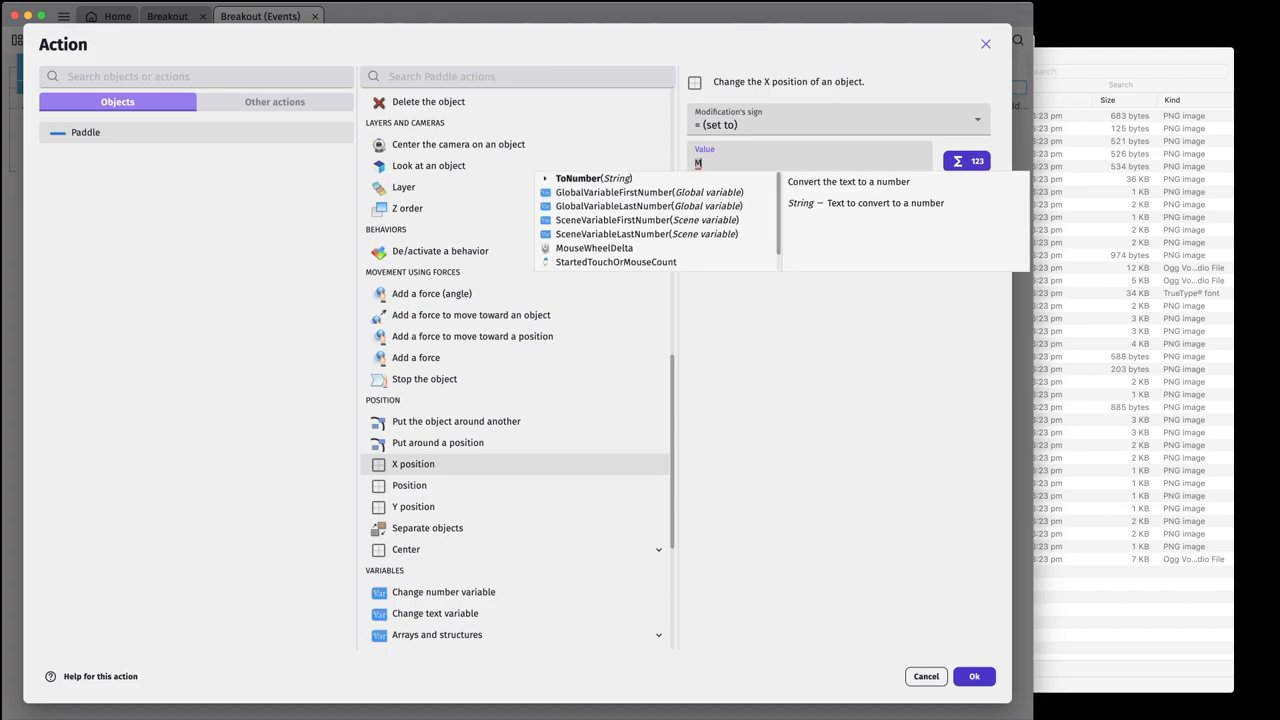
text(ouse)
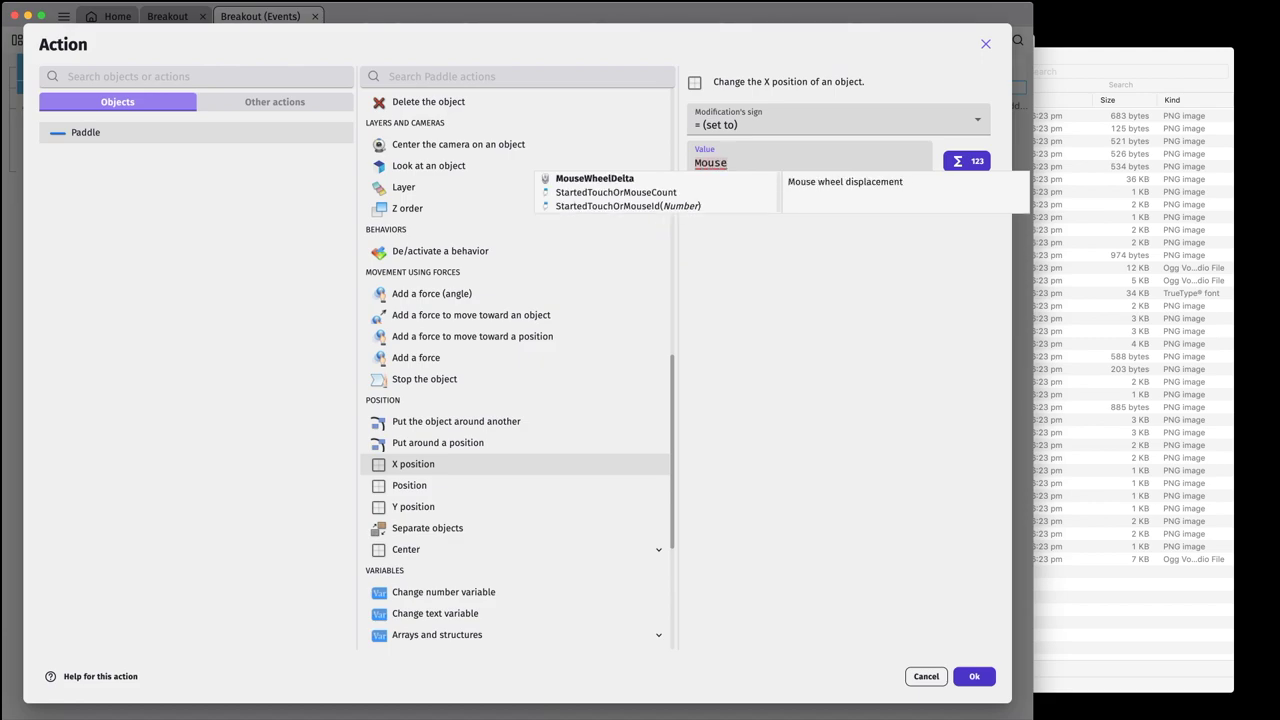
text(X()
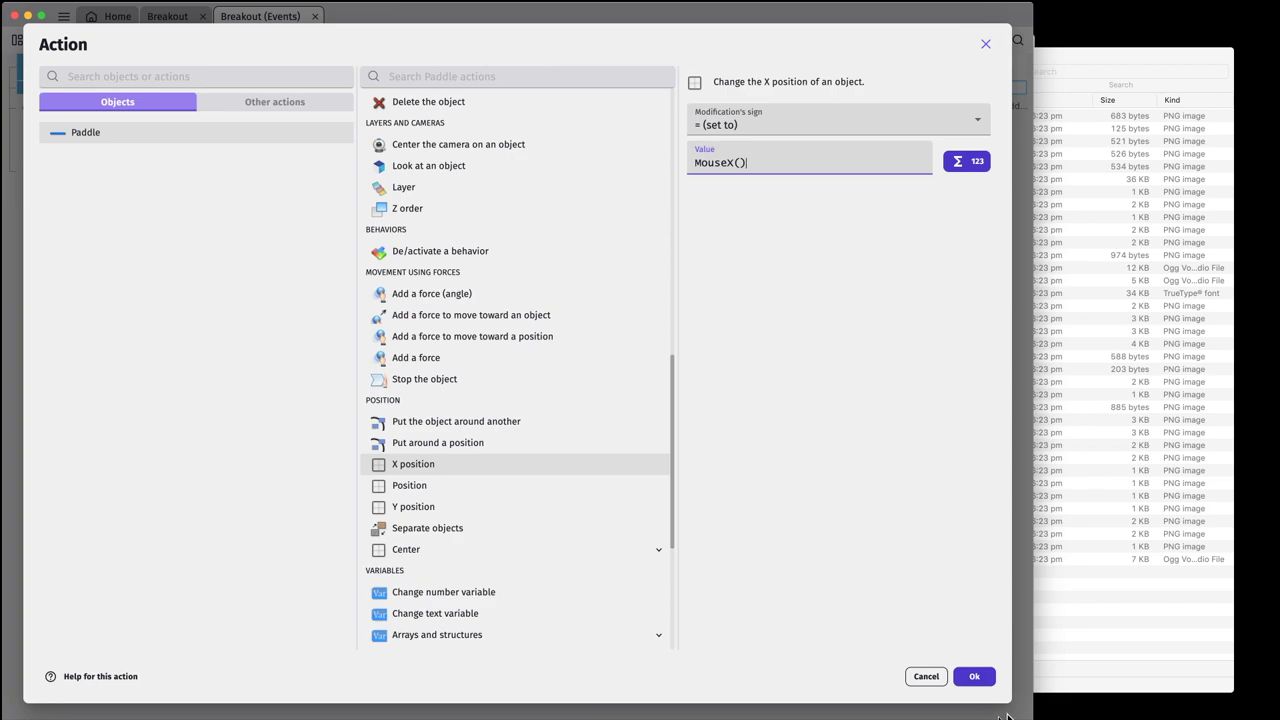
click(975, 677)
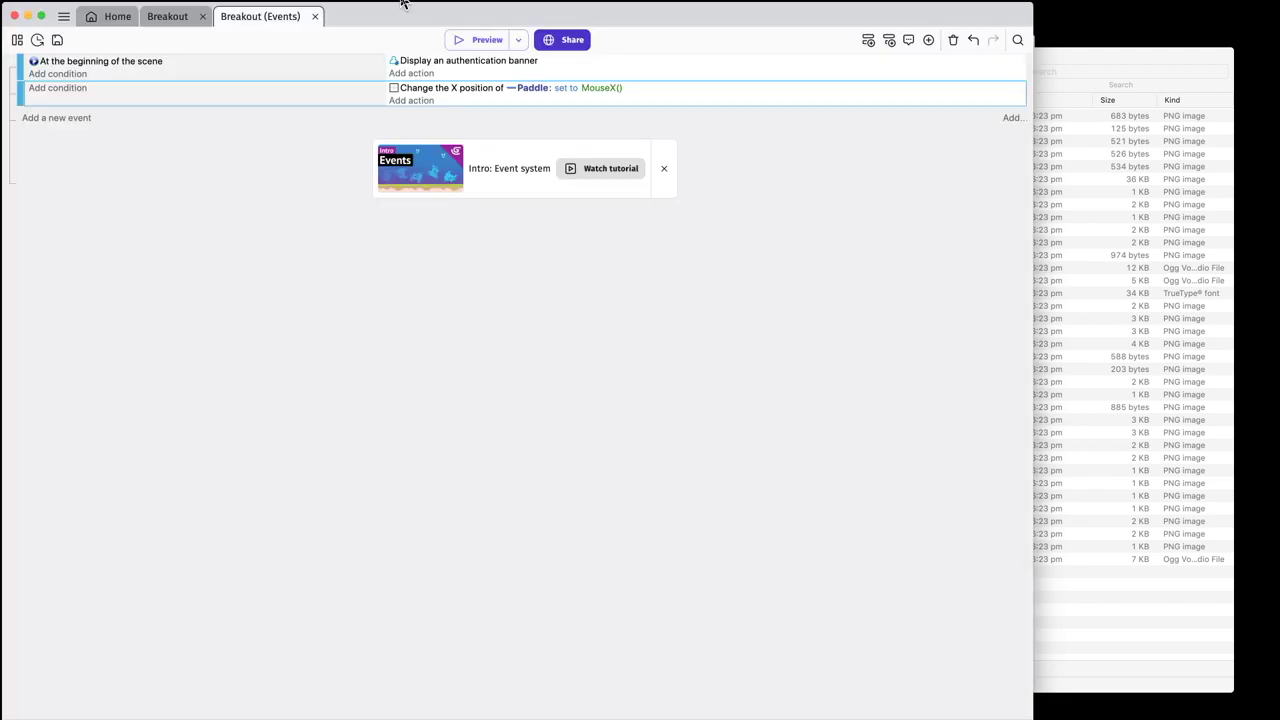
- Preview the Breakout scene to test the paddle's mouse movement, dismiss the authentication banner and close the preview
click(472, 40)
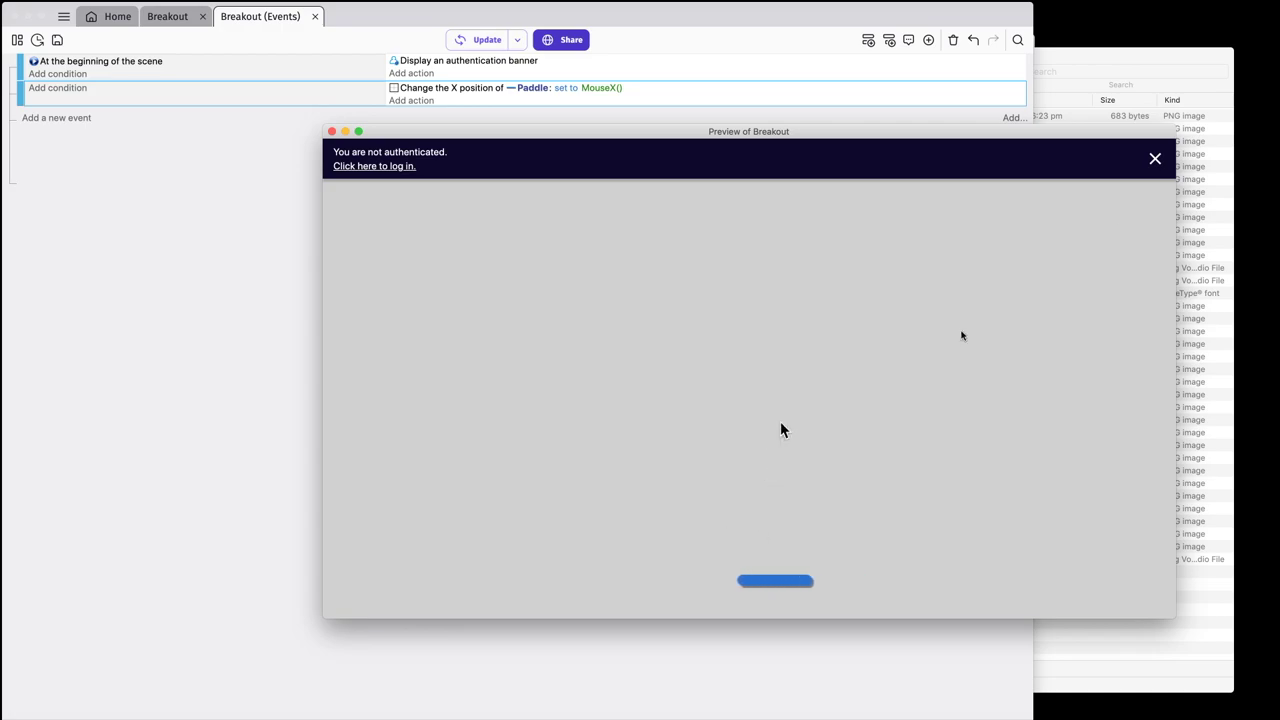
click(1154, 160)
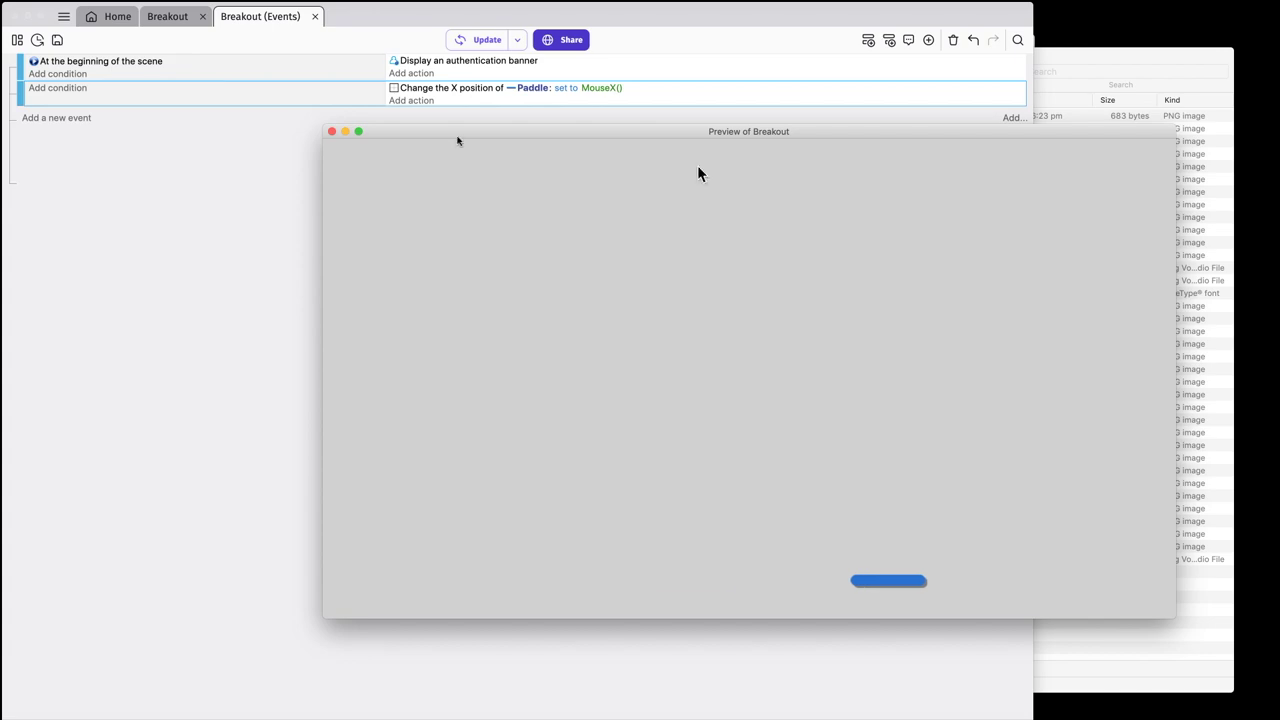
click(333, 132)
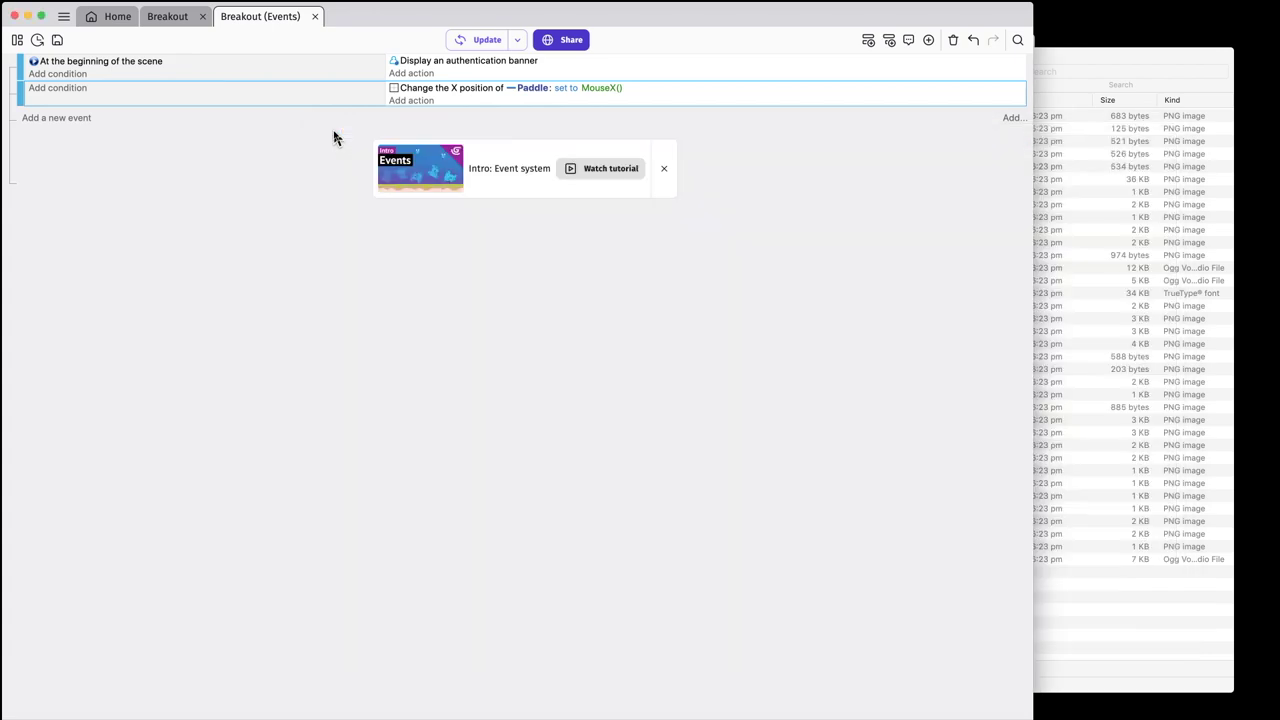
- Add a "Hide the cursor" action to the "At the beginning of the scene" event
click(418, 78)
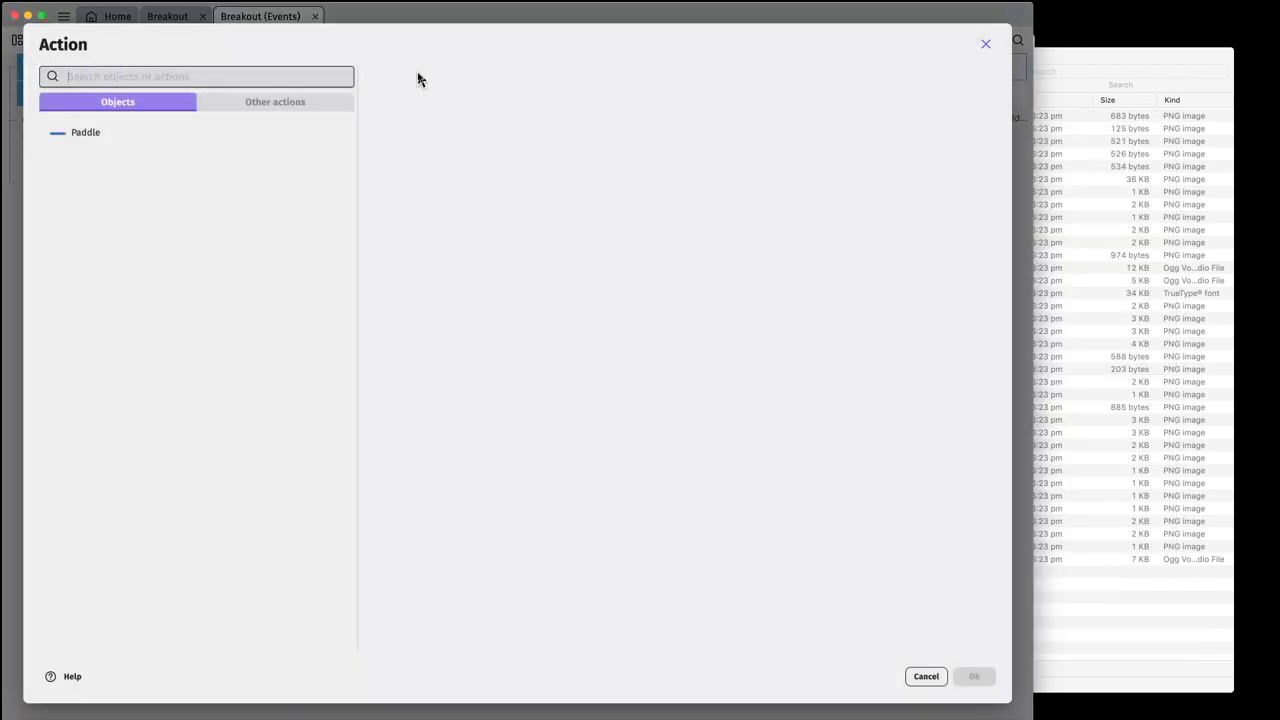
click(262, 106)
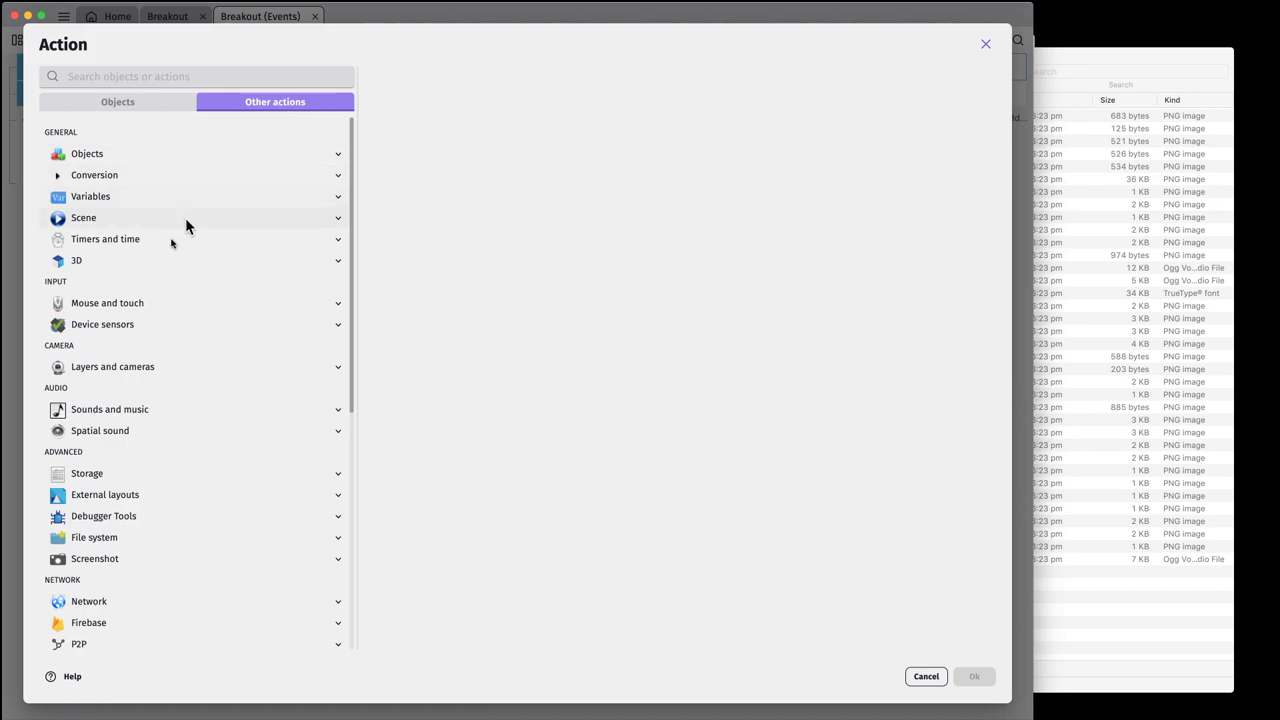
click(133, 310)
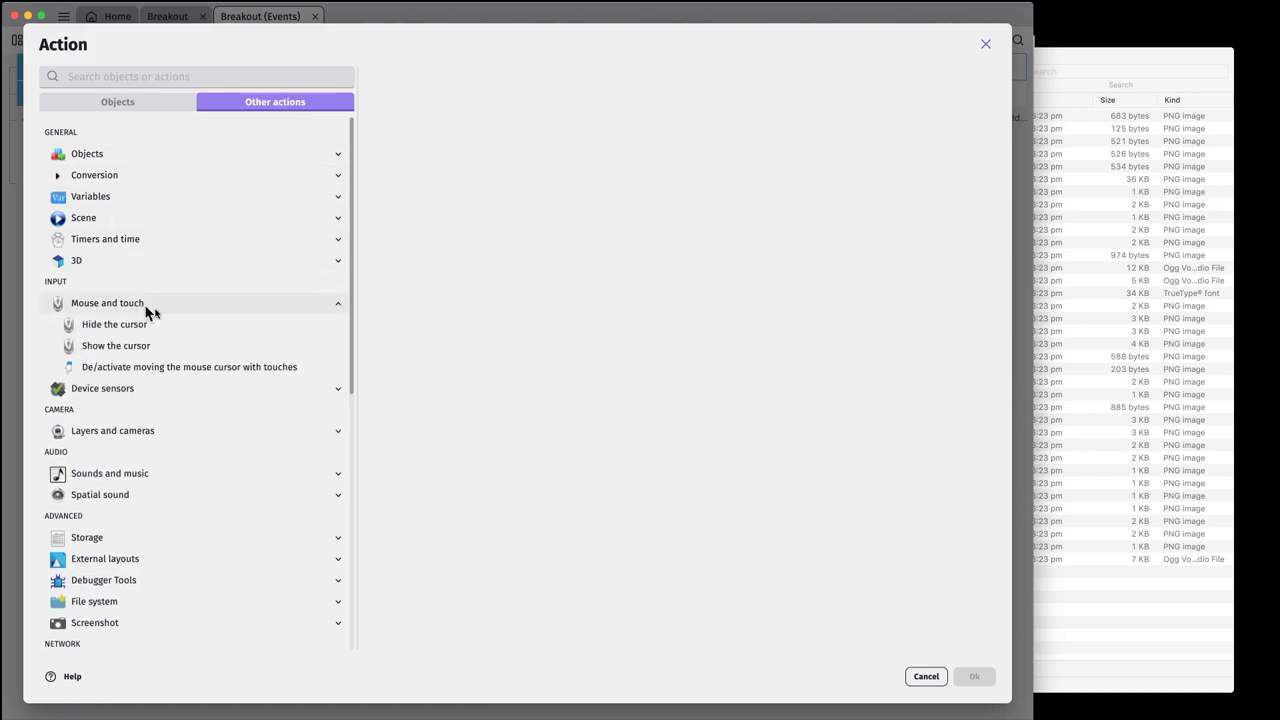
click(142, 327)
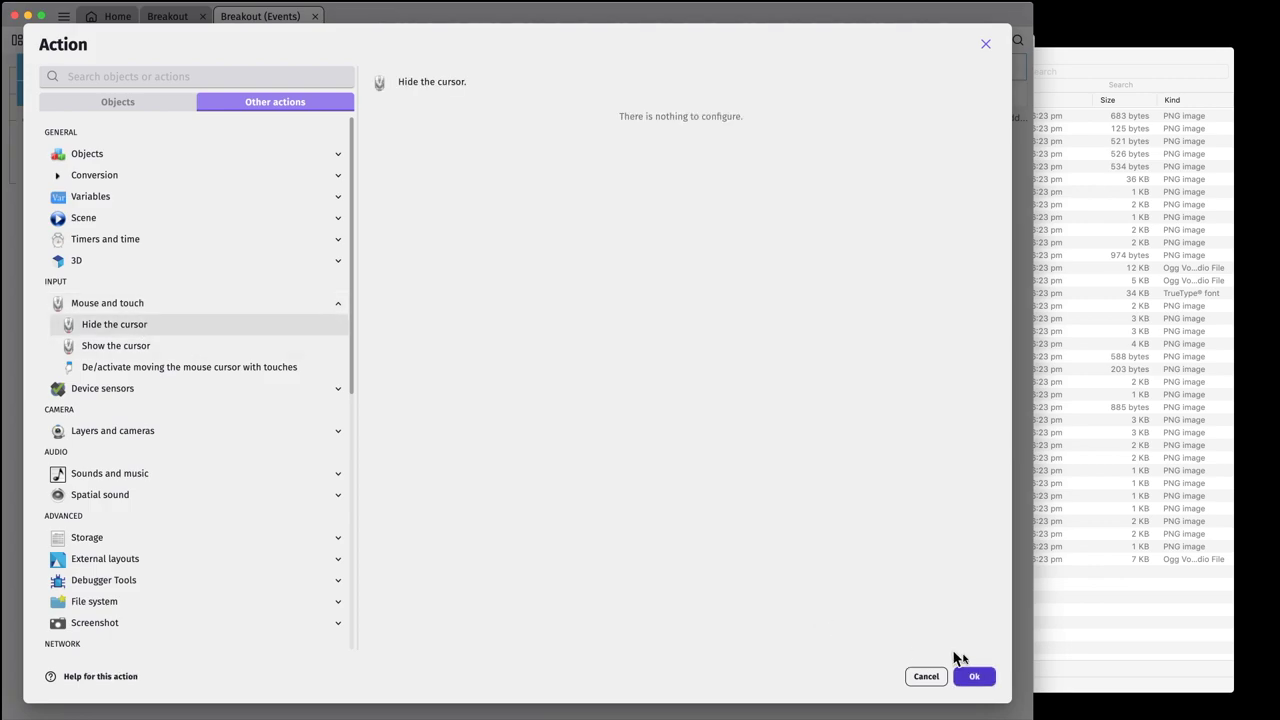
click(974, 677)
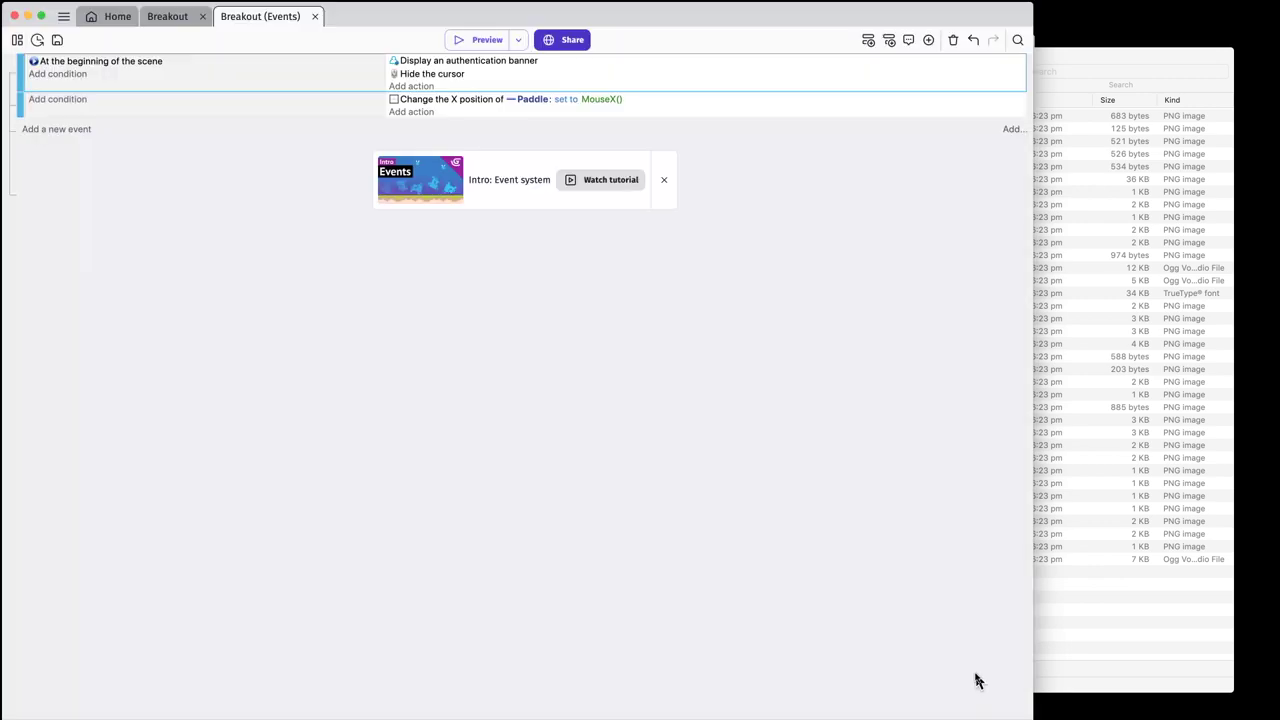
- Preview the scene to test the cursor hiding, dismiss the authentication banner and close the preview
click(487, 41)
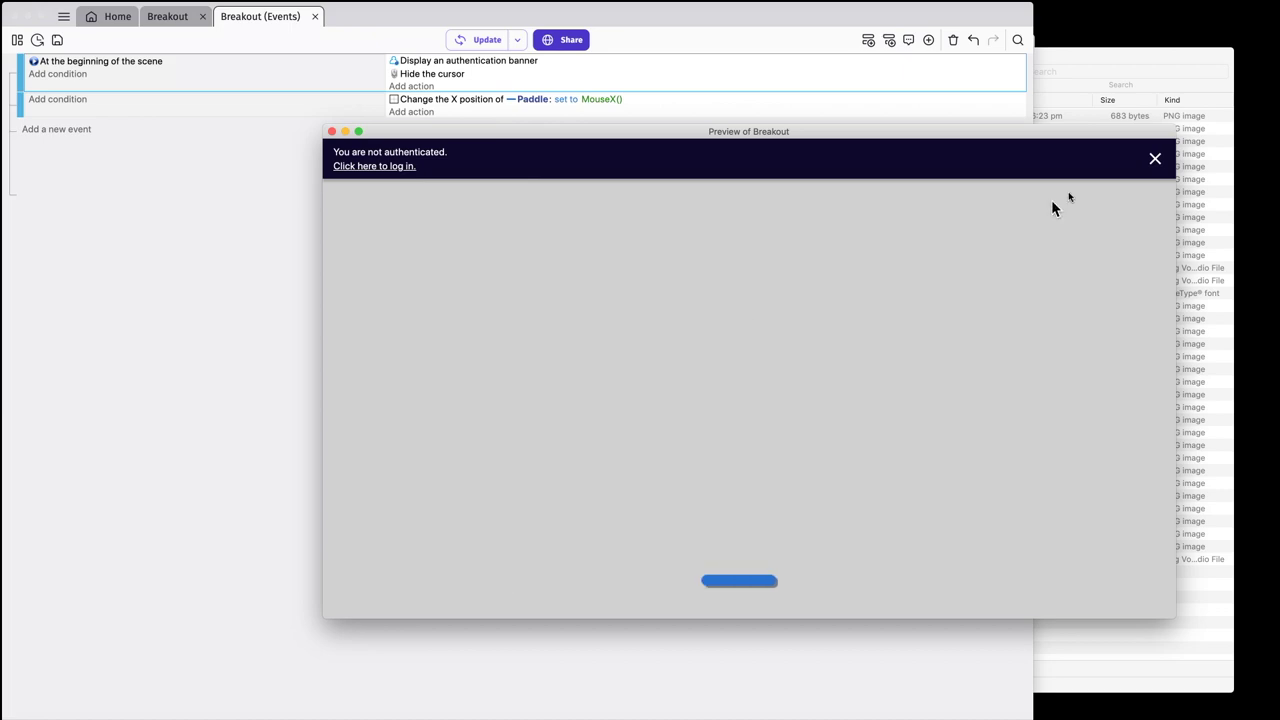
click(1152, 160)
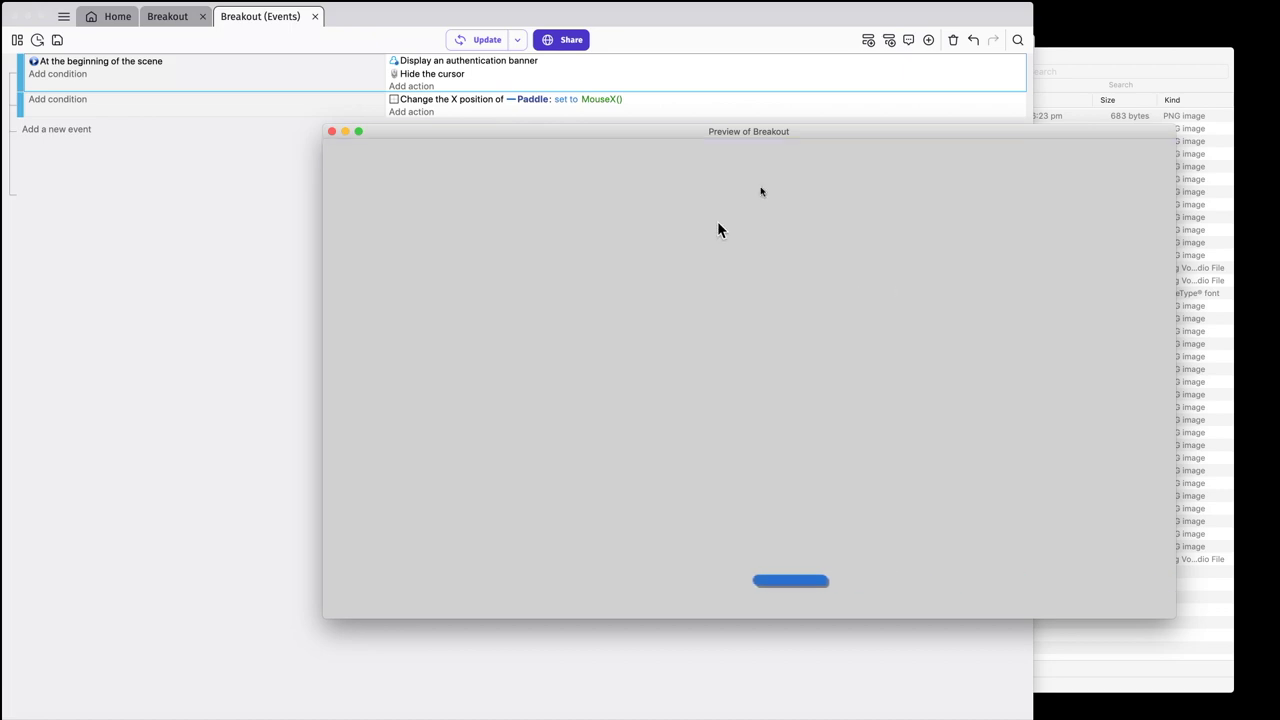
click(331, 132)
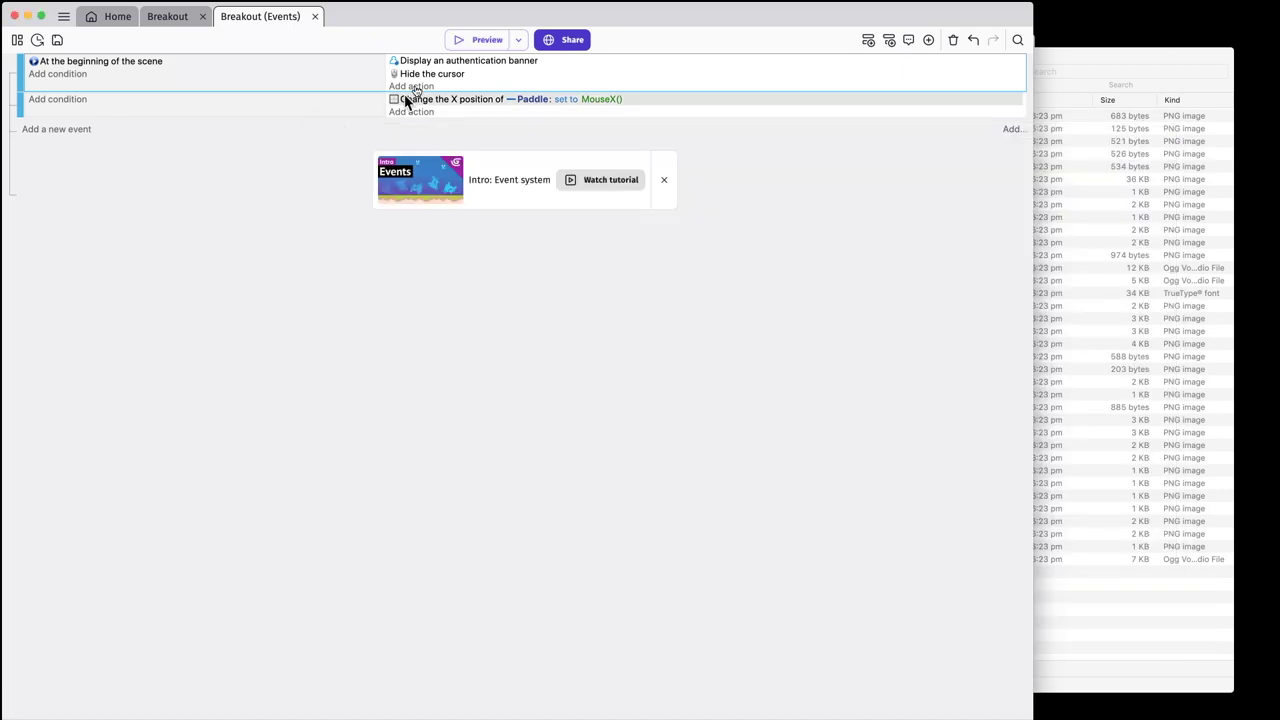
- Move the "Hide the cursor" action into the event that sets Paddle's X position, and test it in a preview
drag(422, 88, 426, 114)
click(486, 42)
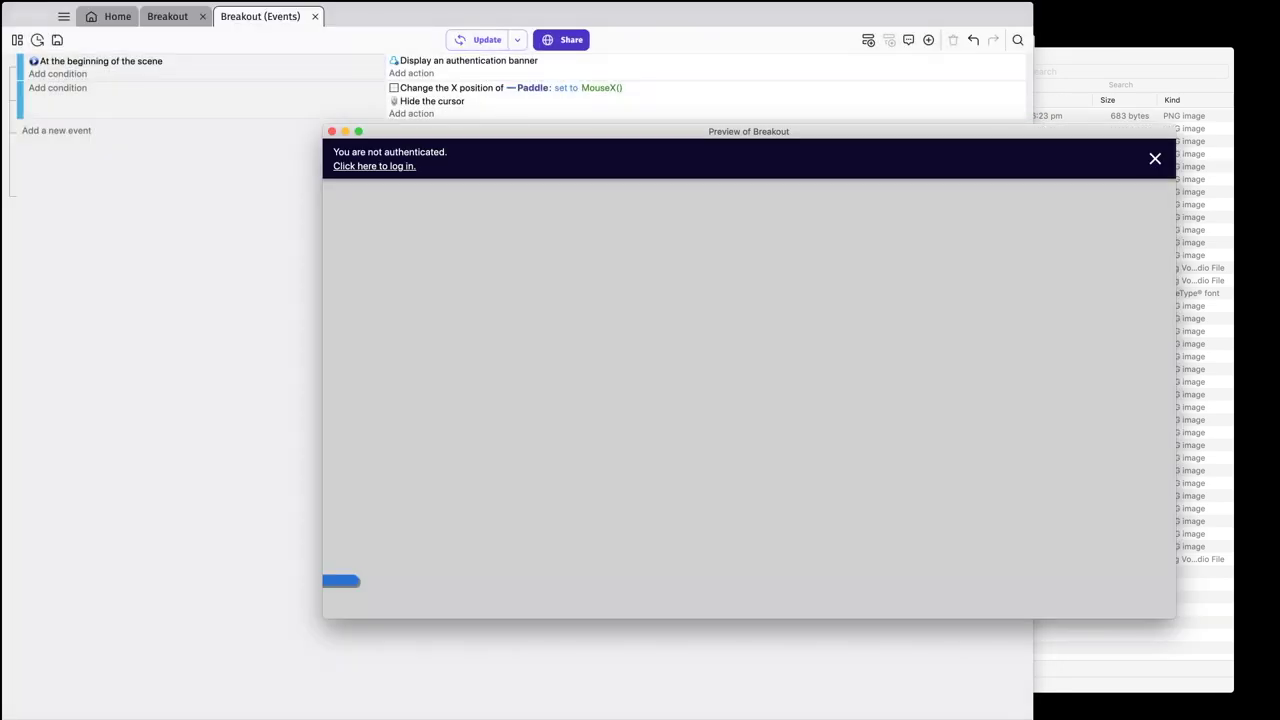
click(1155, 159)
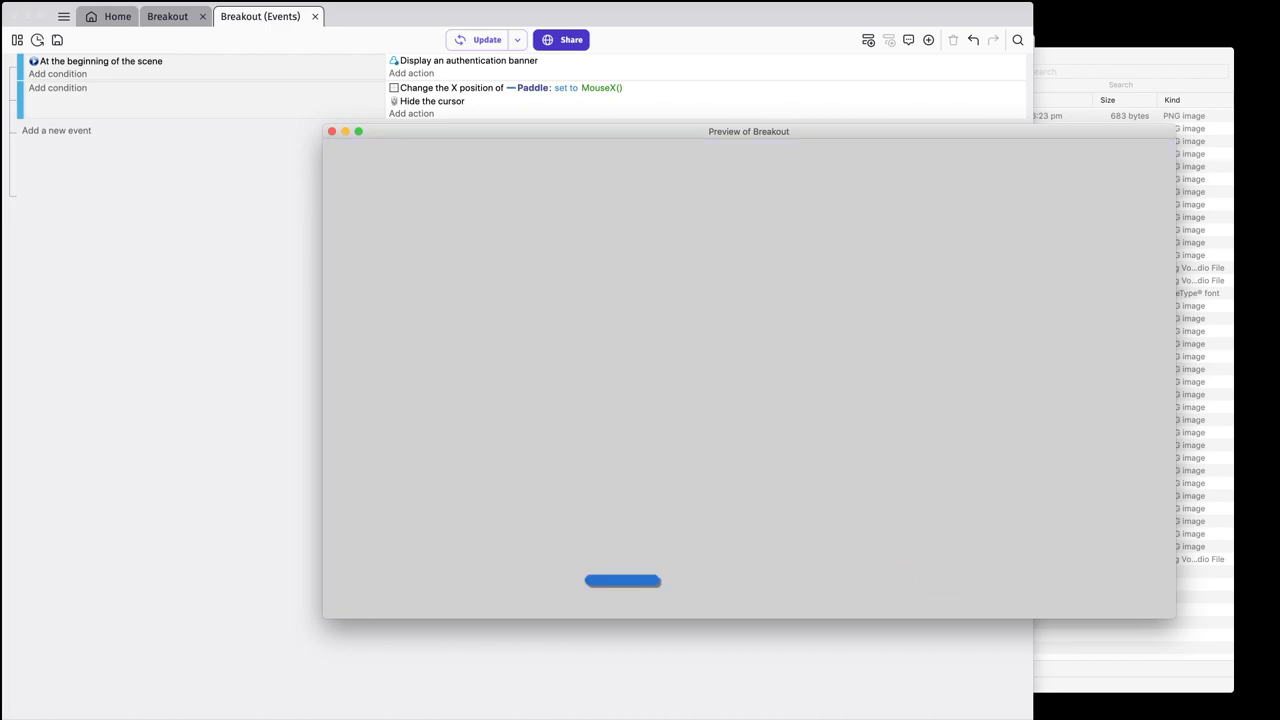
click(332, 132)
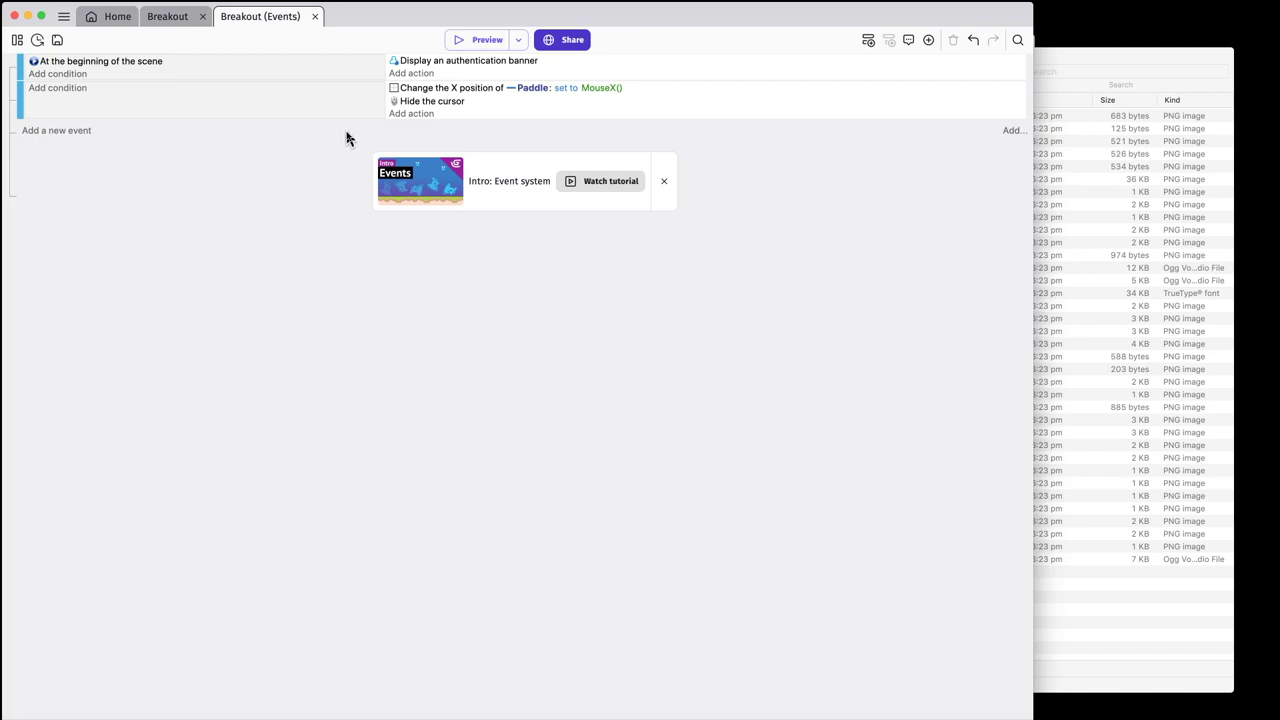
- Create a new Sprite object named Brick in the Breakout scene
click(165, 18)
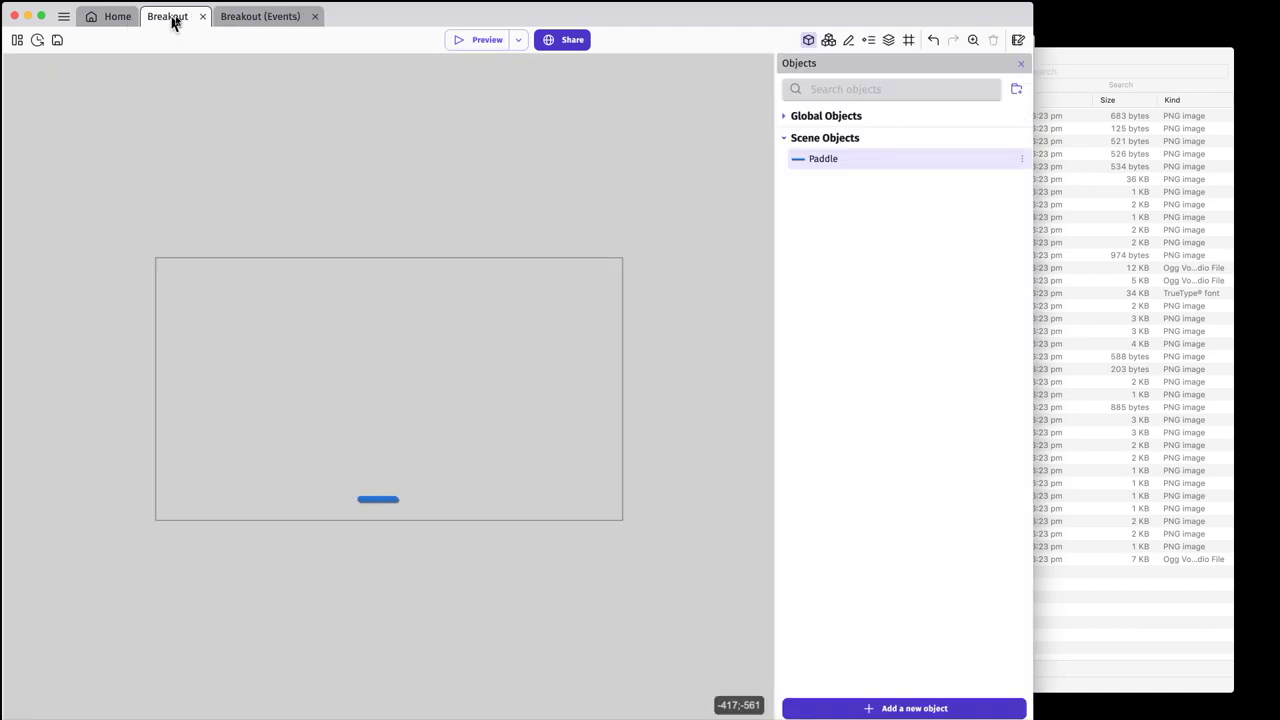
click(893, 708)
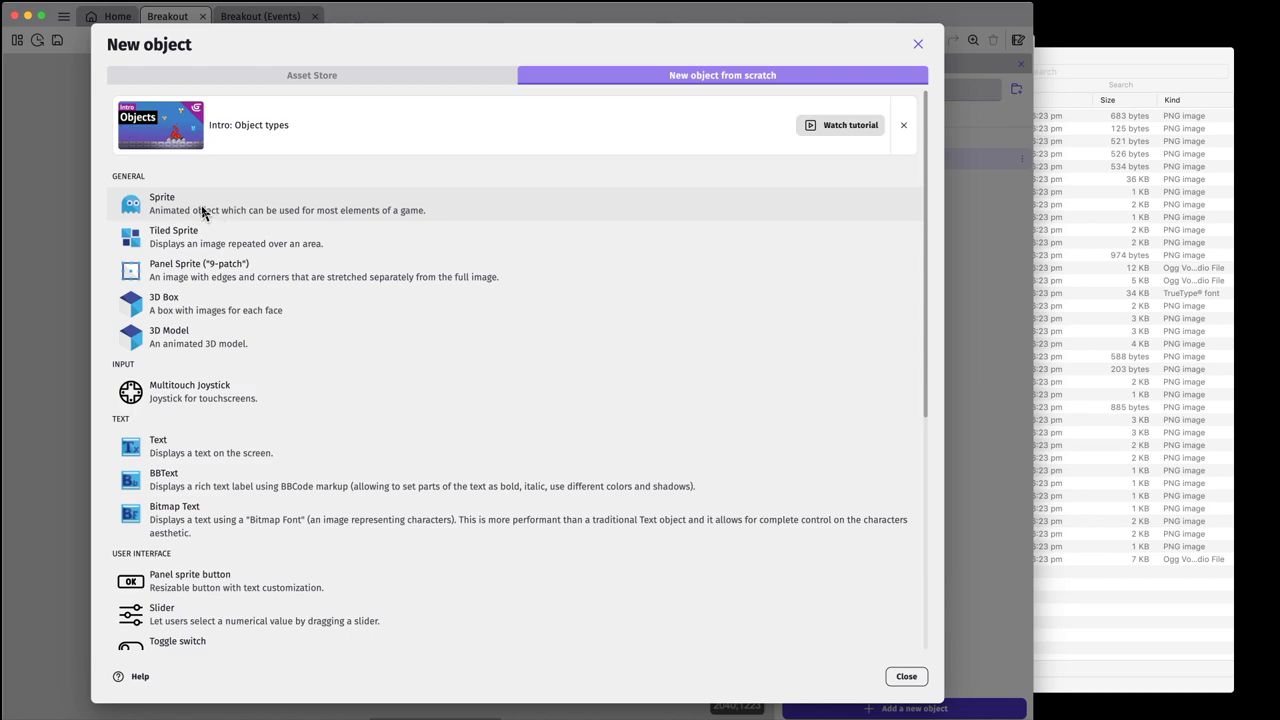
click(203, 213)
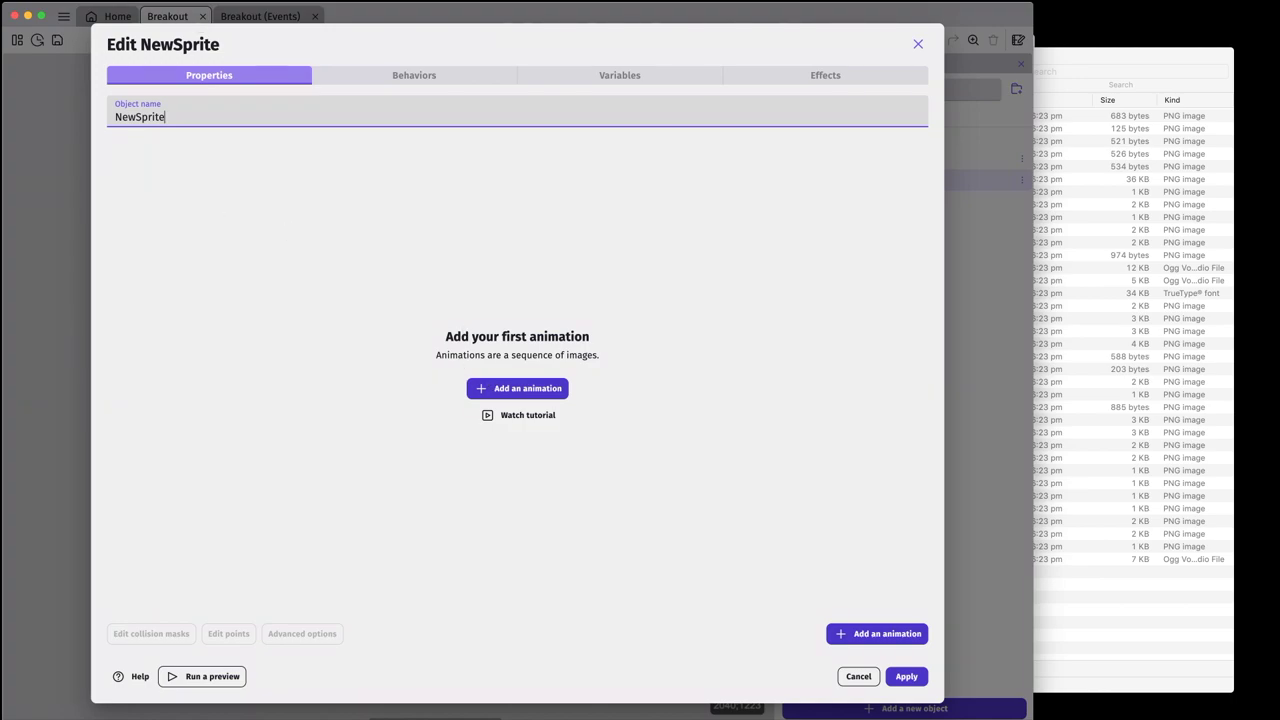
double_click(148, 116)
text(Brick)
- Add a first animation to Brick using the image Block_Red.png
click(555, 388)
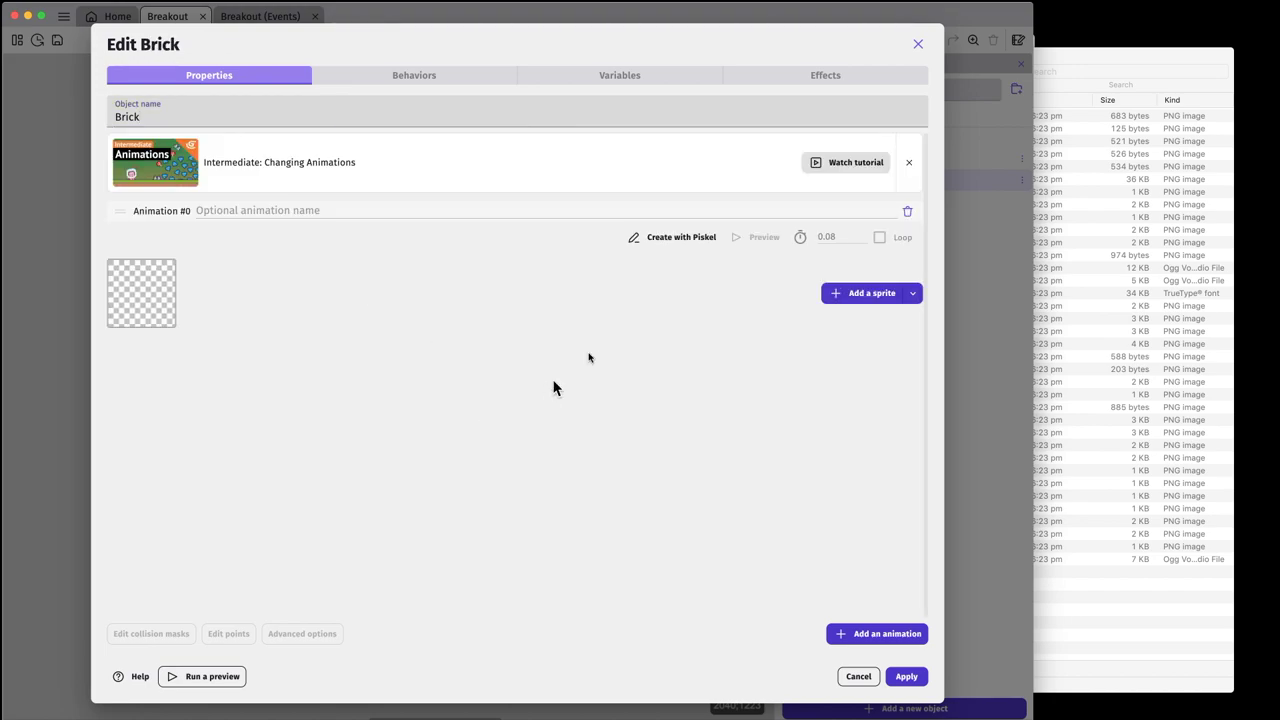
click(858, 293)
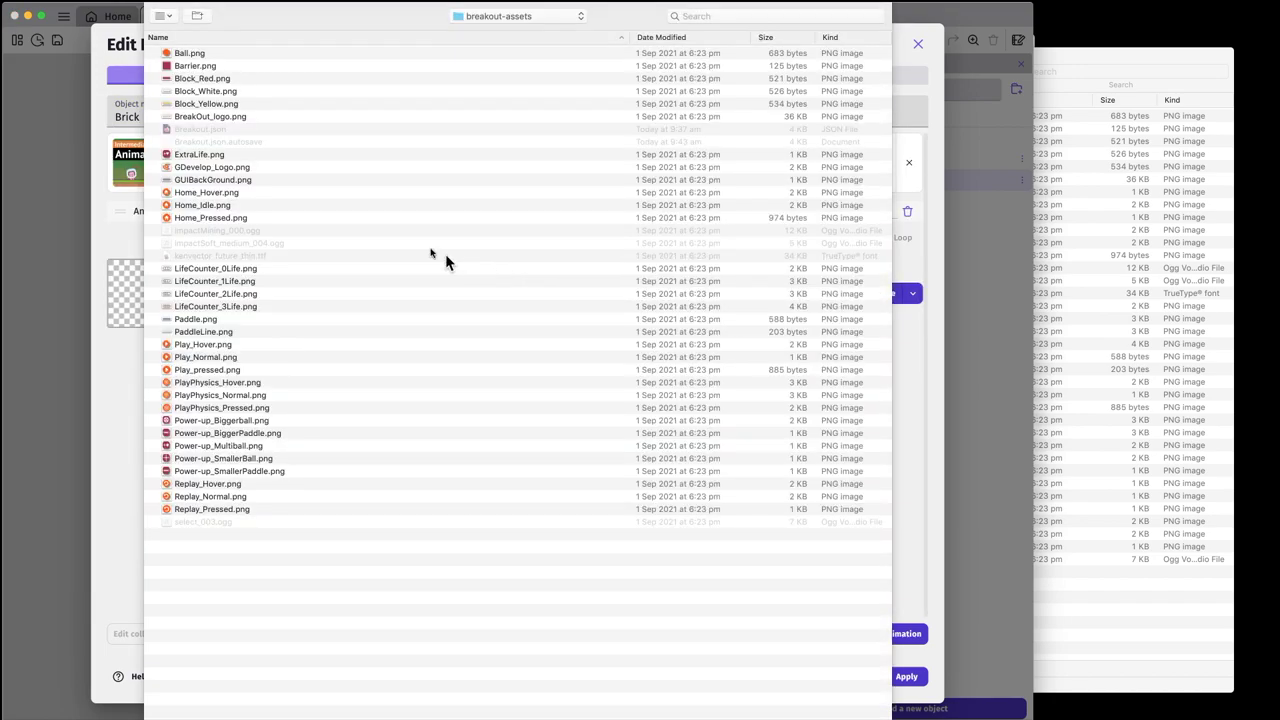
click(225, 80)
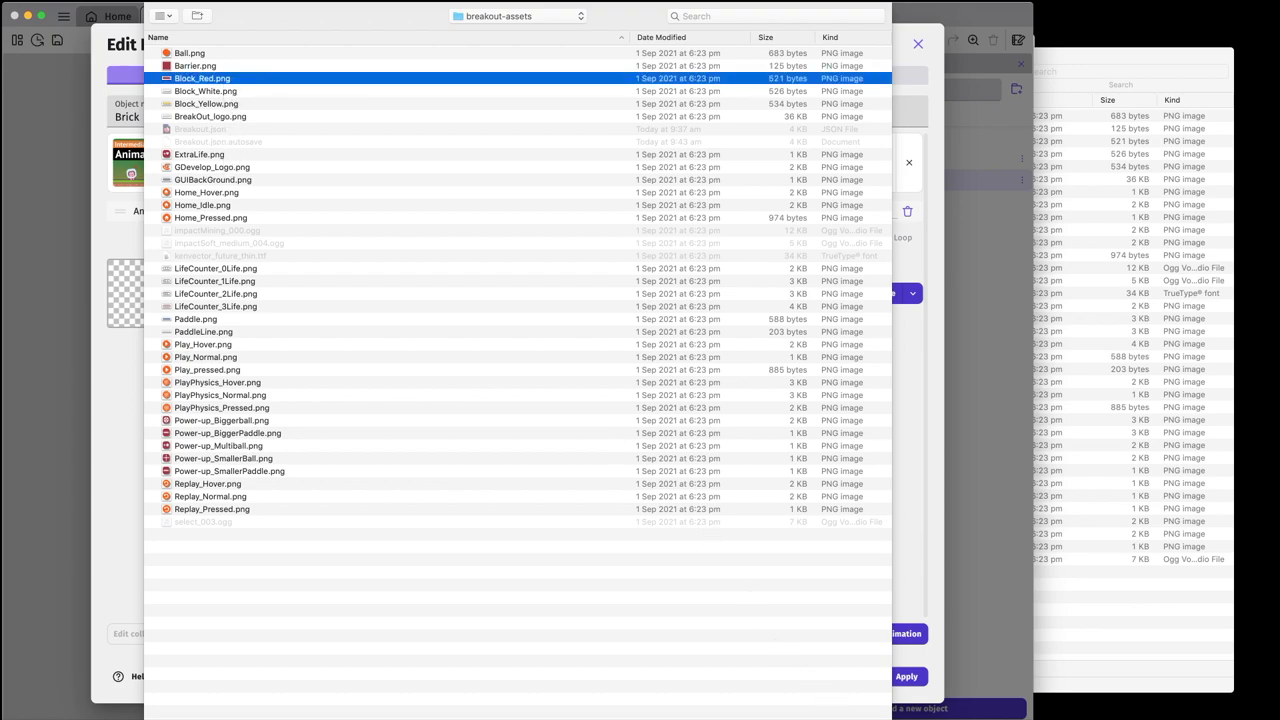
key(Return)
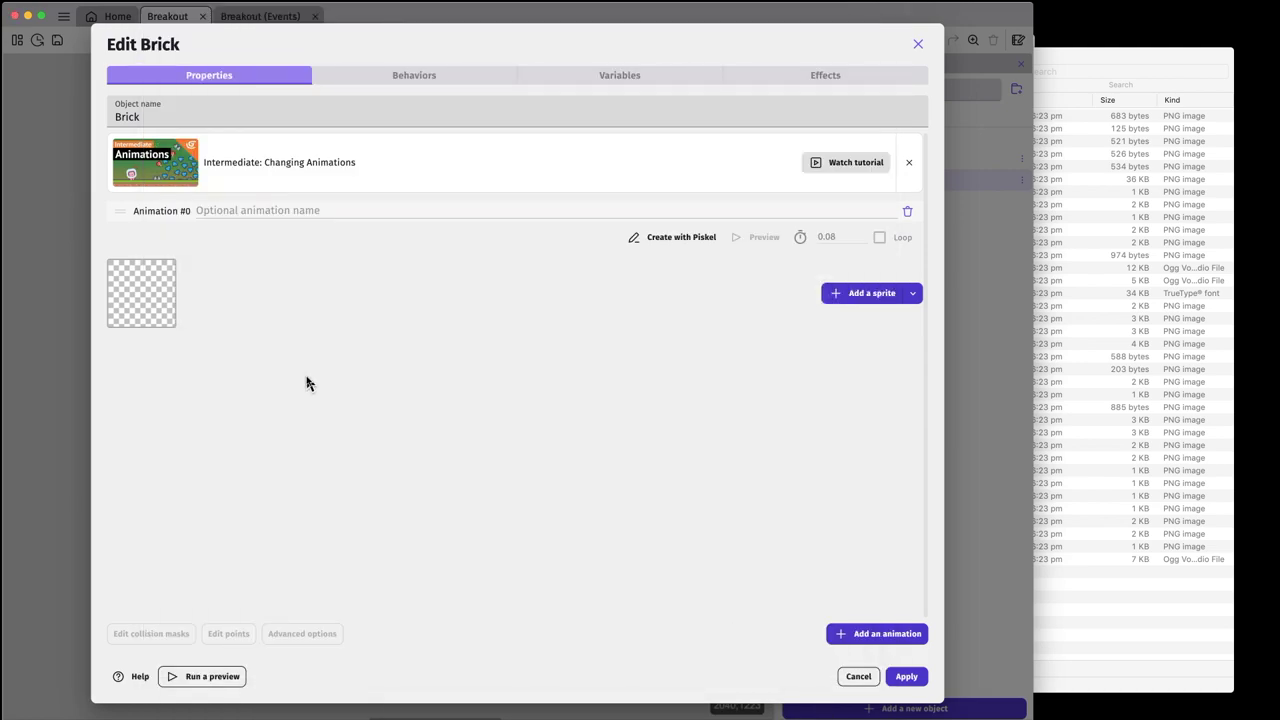
- Add a second animation to Brick using the image Block_Yellow.png
click(890, 633)
click(866, 437)
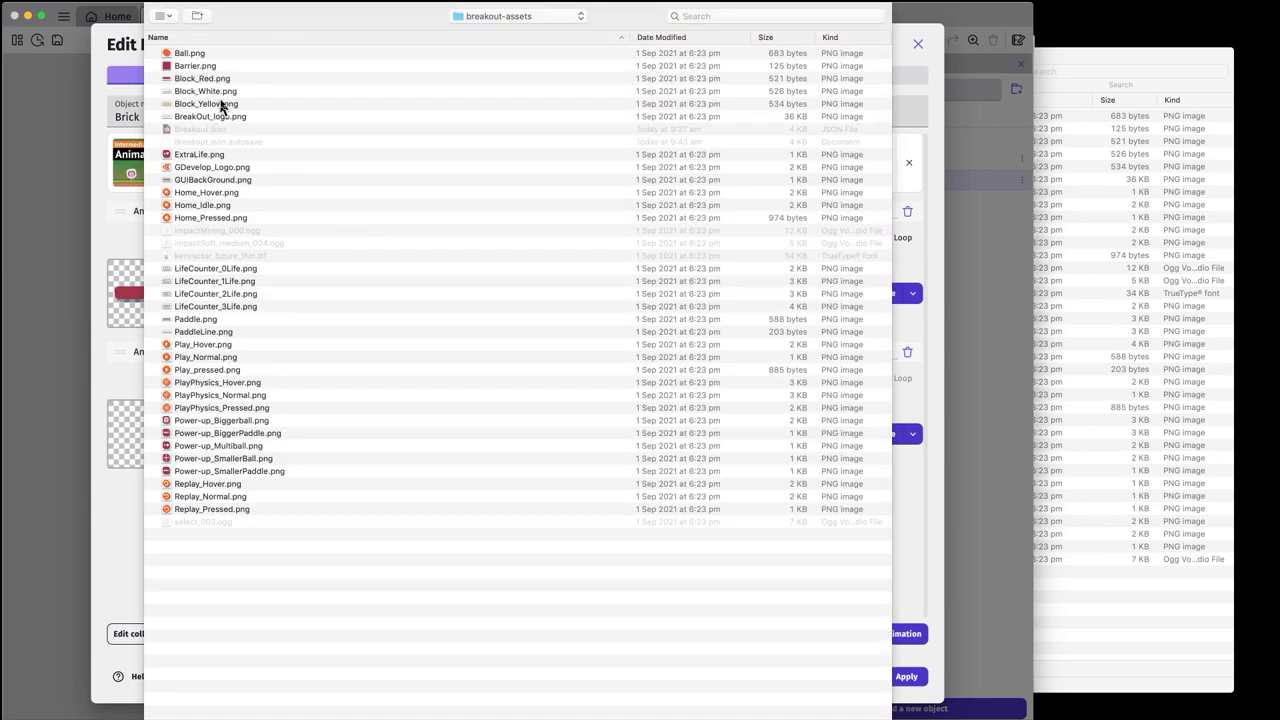
click(228, 92)
click(229, 104)
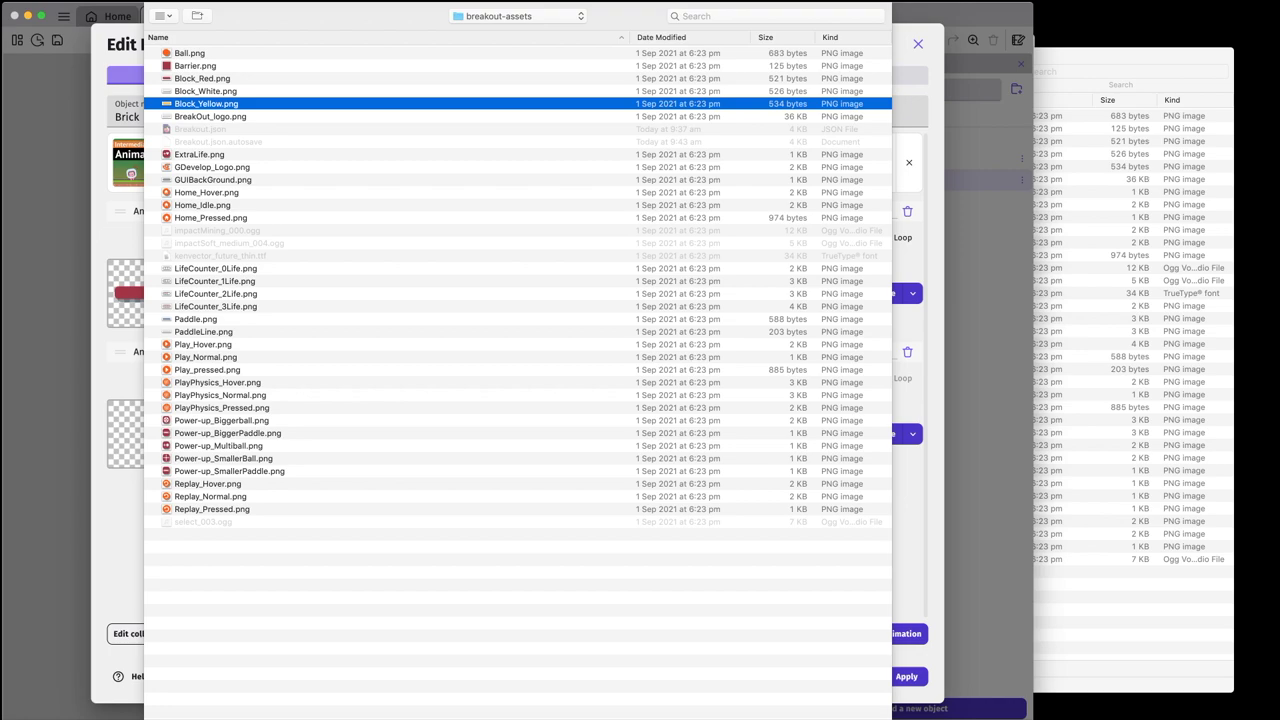
key(Return)
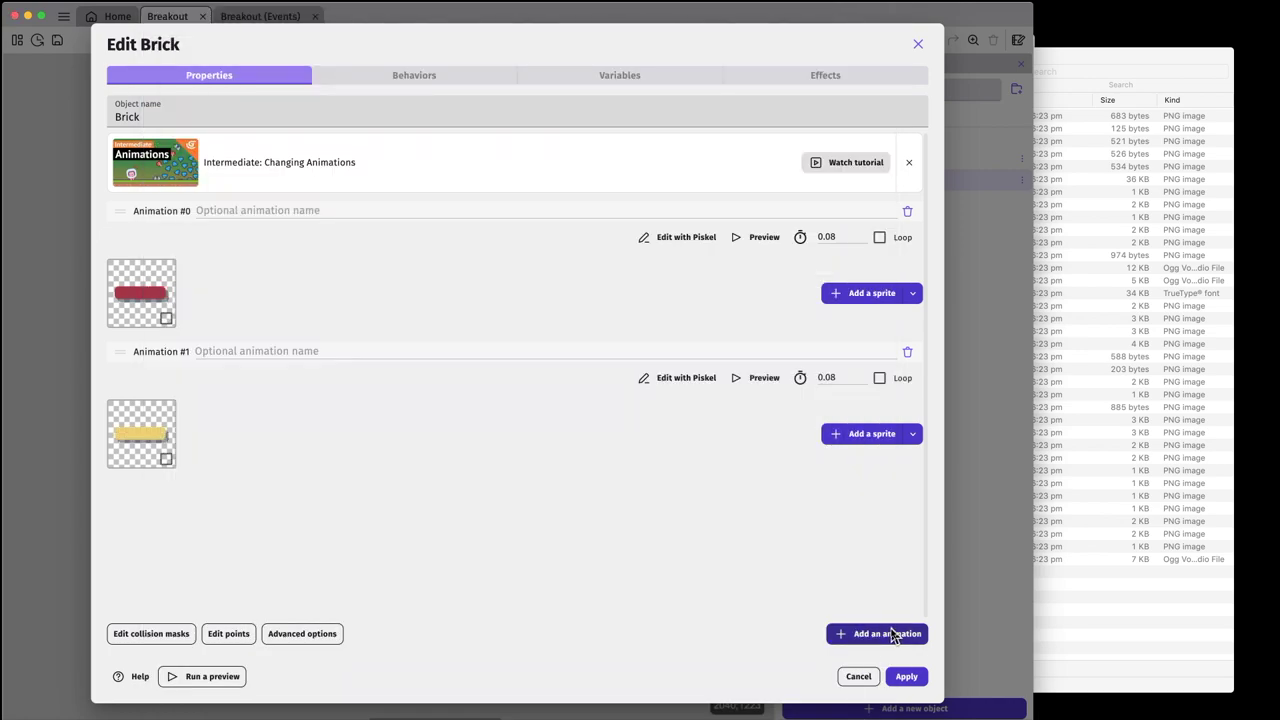
- Add a third animation to Brick using the image Block_White.png, and apply the object's edits
click(888, 633)
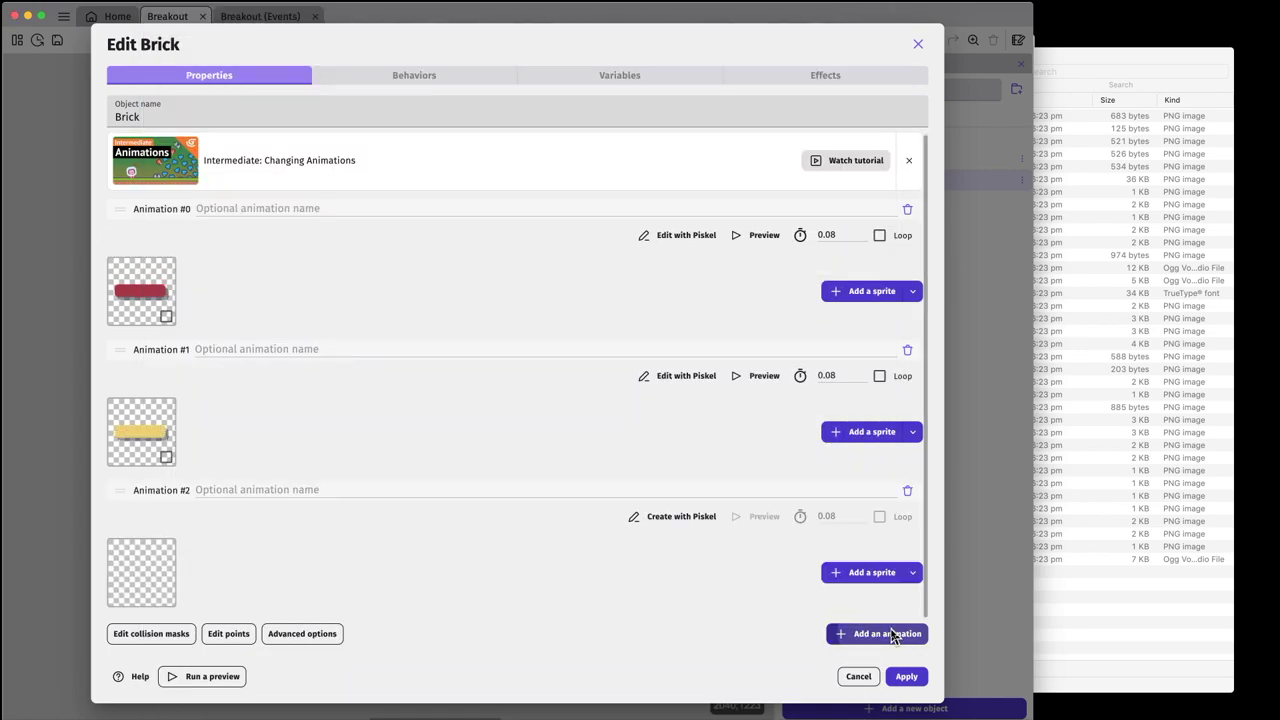
click(892, 576)
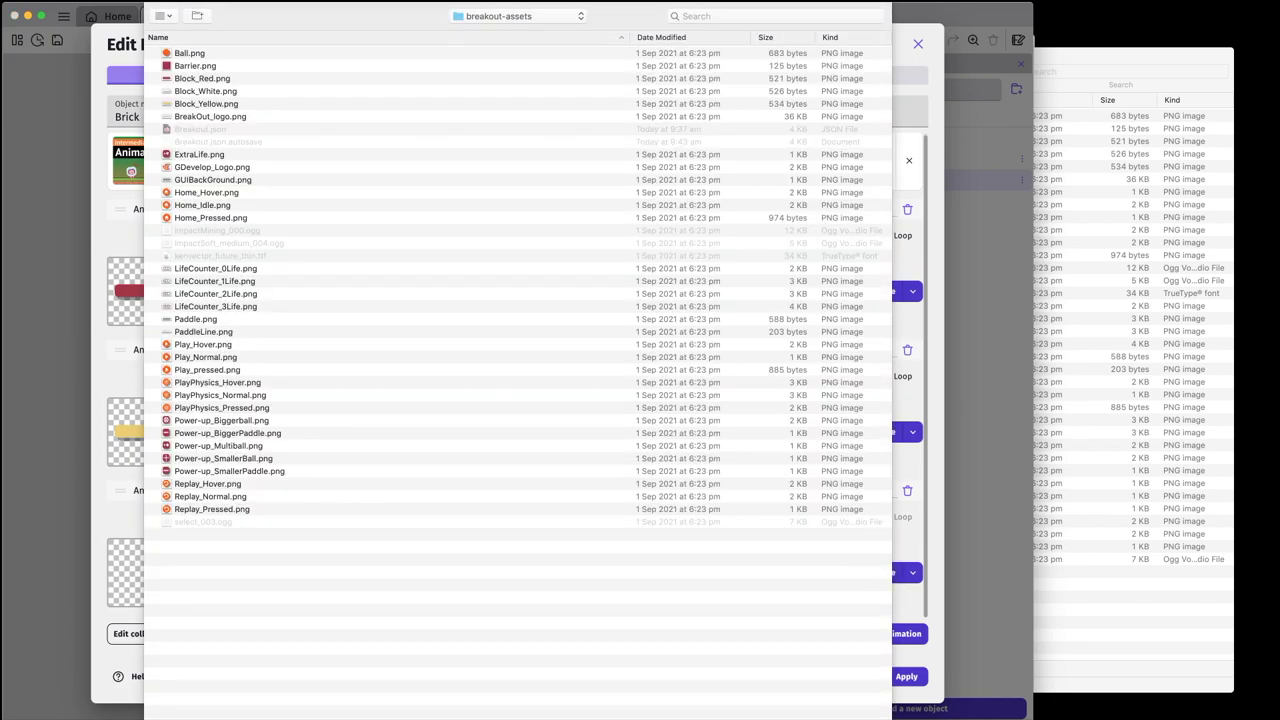
click(229, 91)
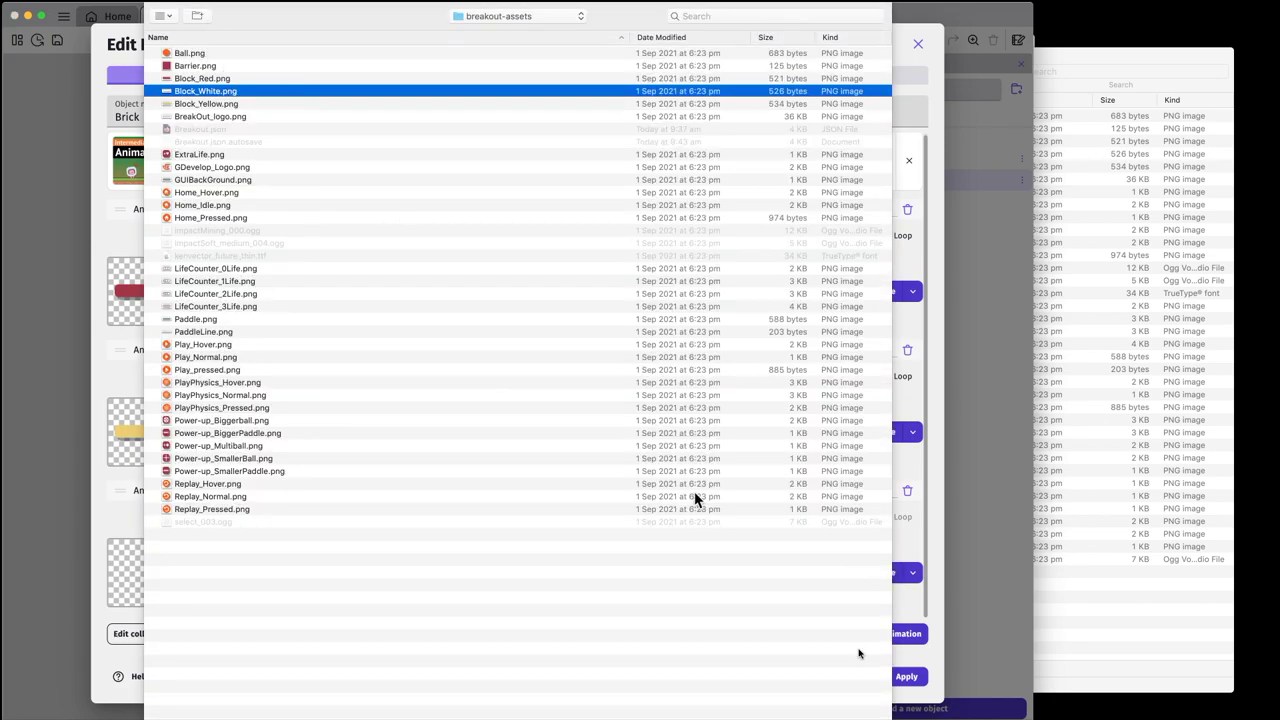
click(880, 716)
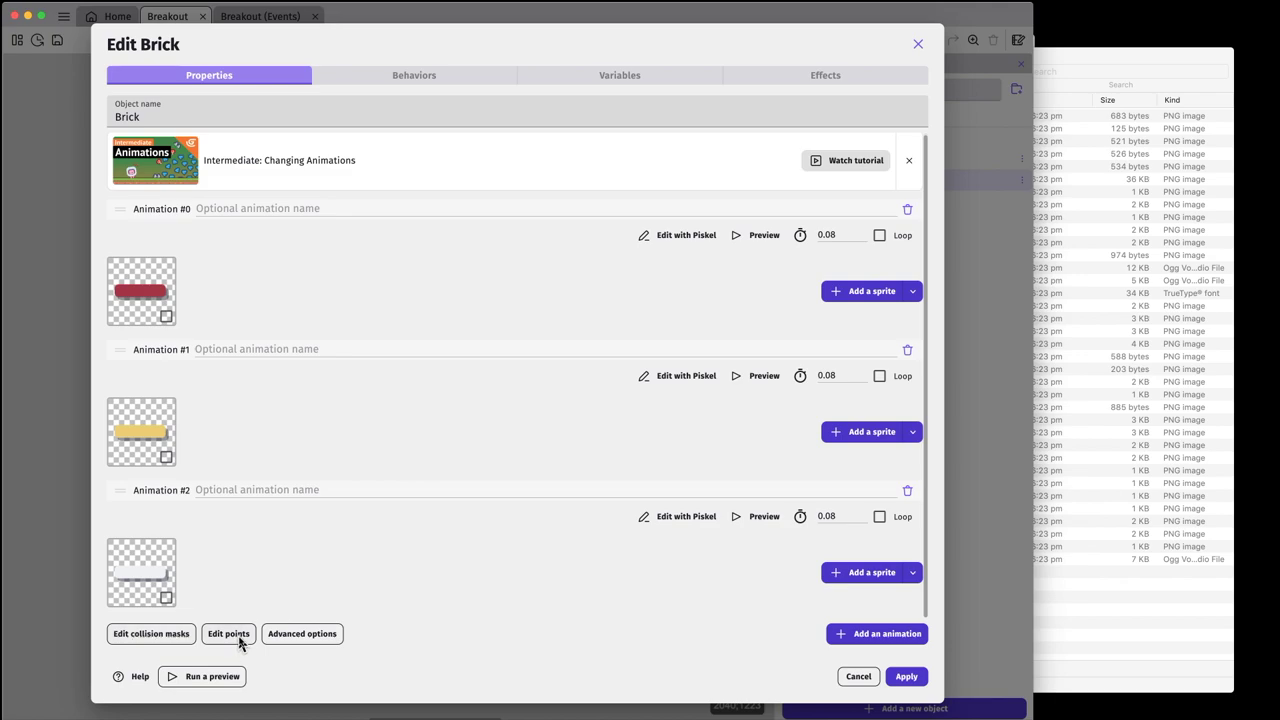
click(906, 676)
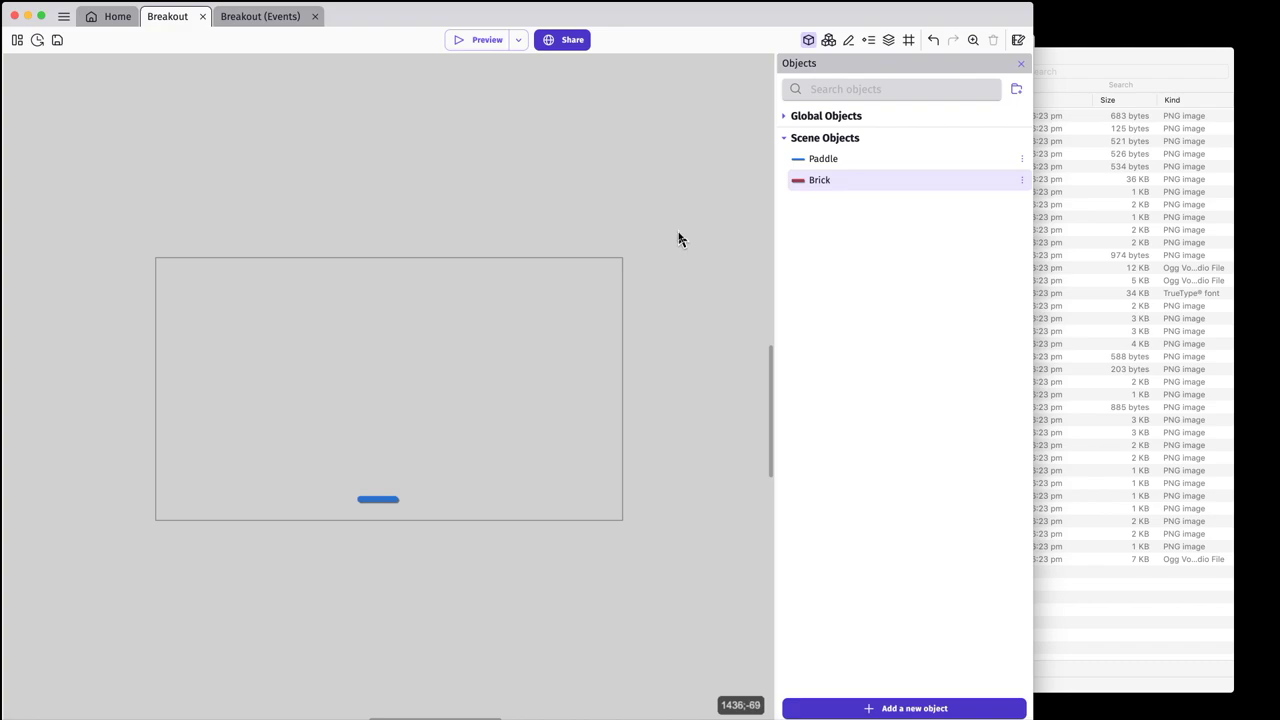
- Add an external layout to the project and name it 0
click(17, 40)
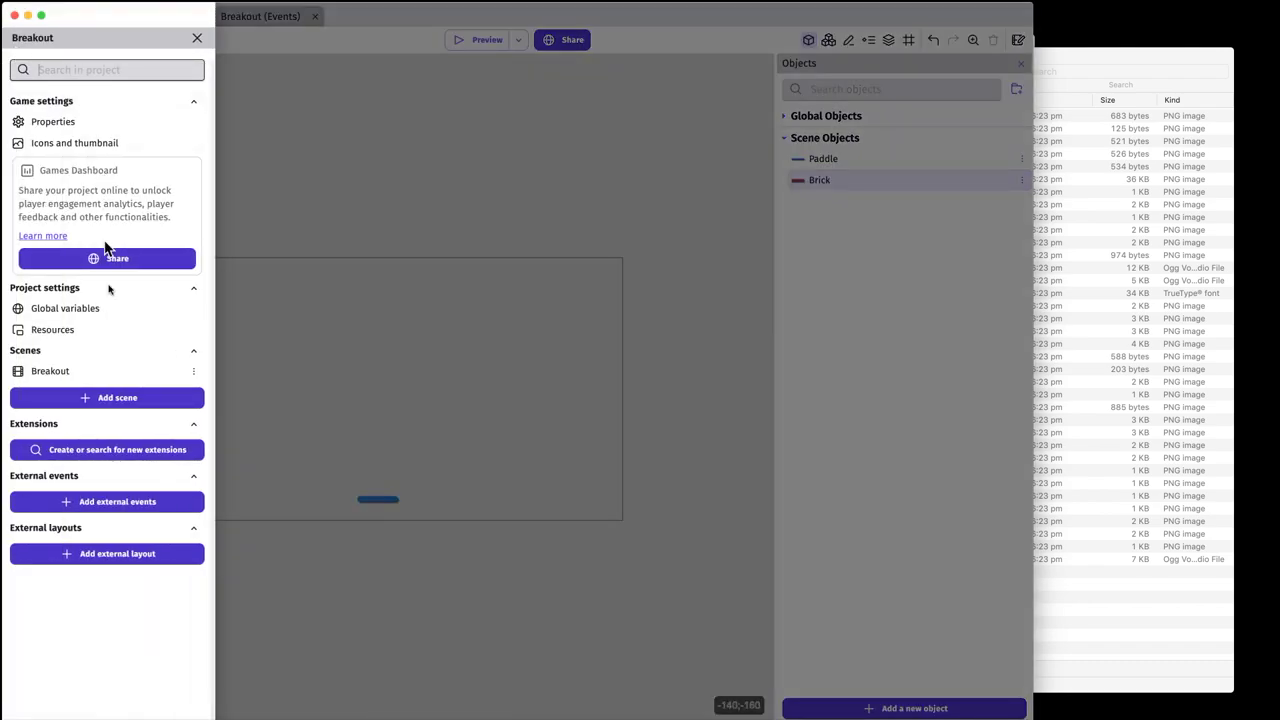
click(67, 530)
click(68, 530)
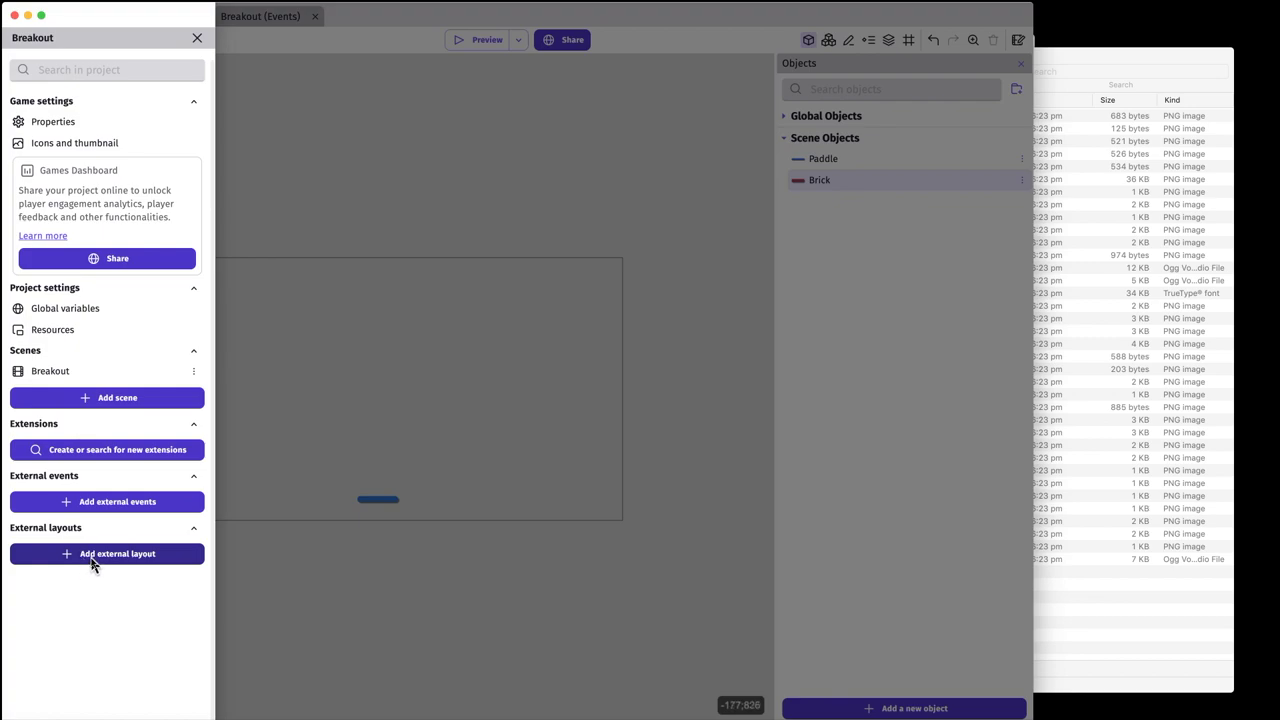
click(87, 556)
drag(155, 549, 22, 552)
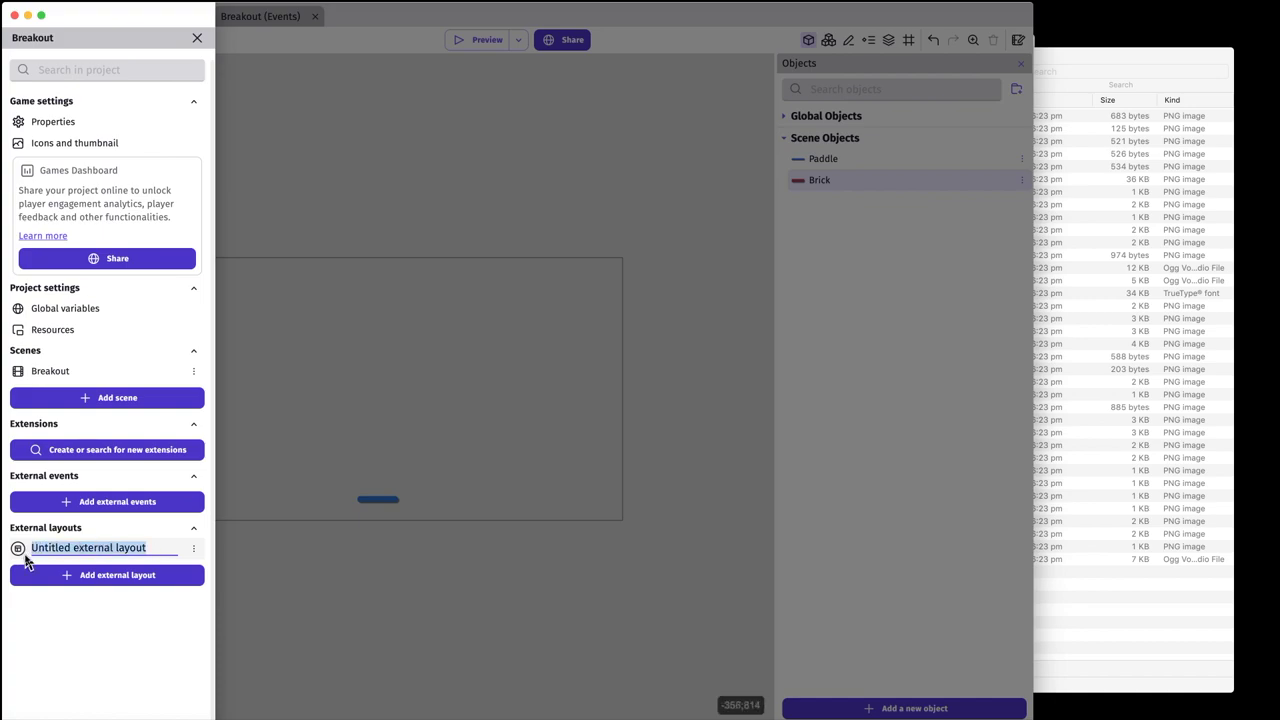
text(0)
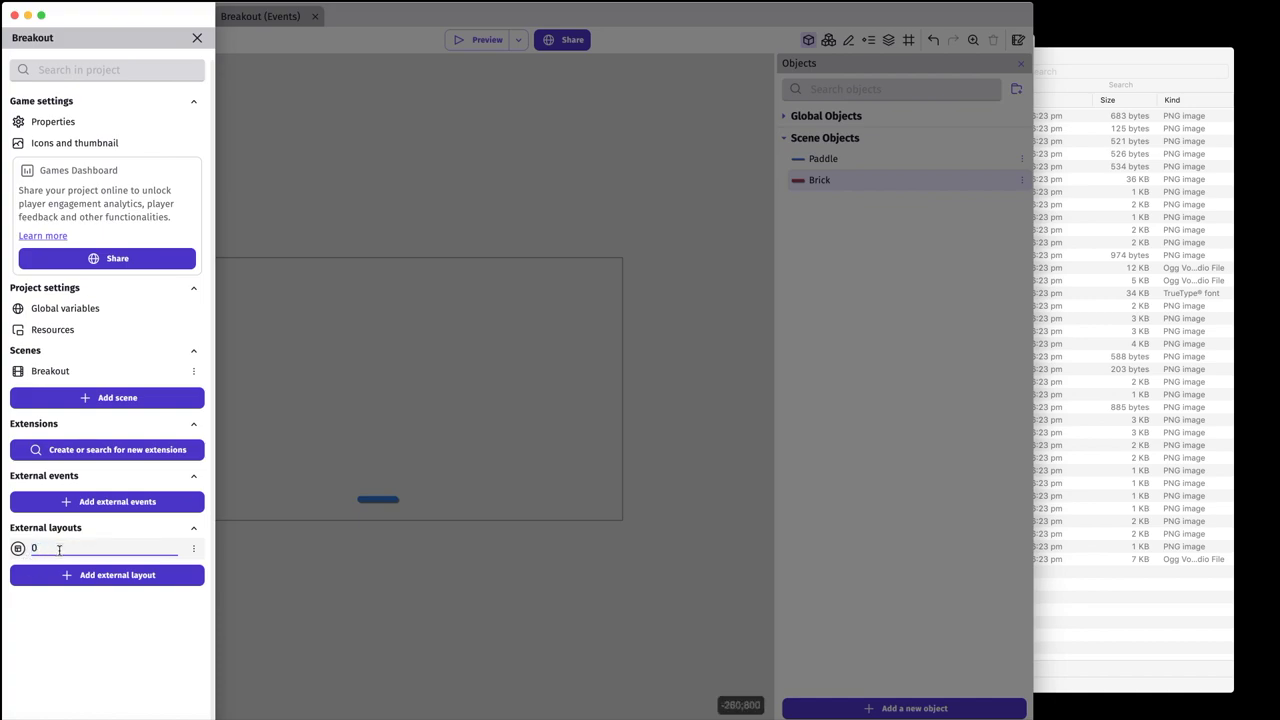
click(109, 634)
- Associate external layout 0 with the Breakout scene and place one Brick in the upper middle of the layout
click(83, 548)
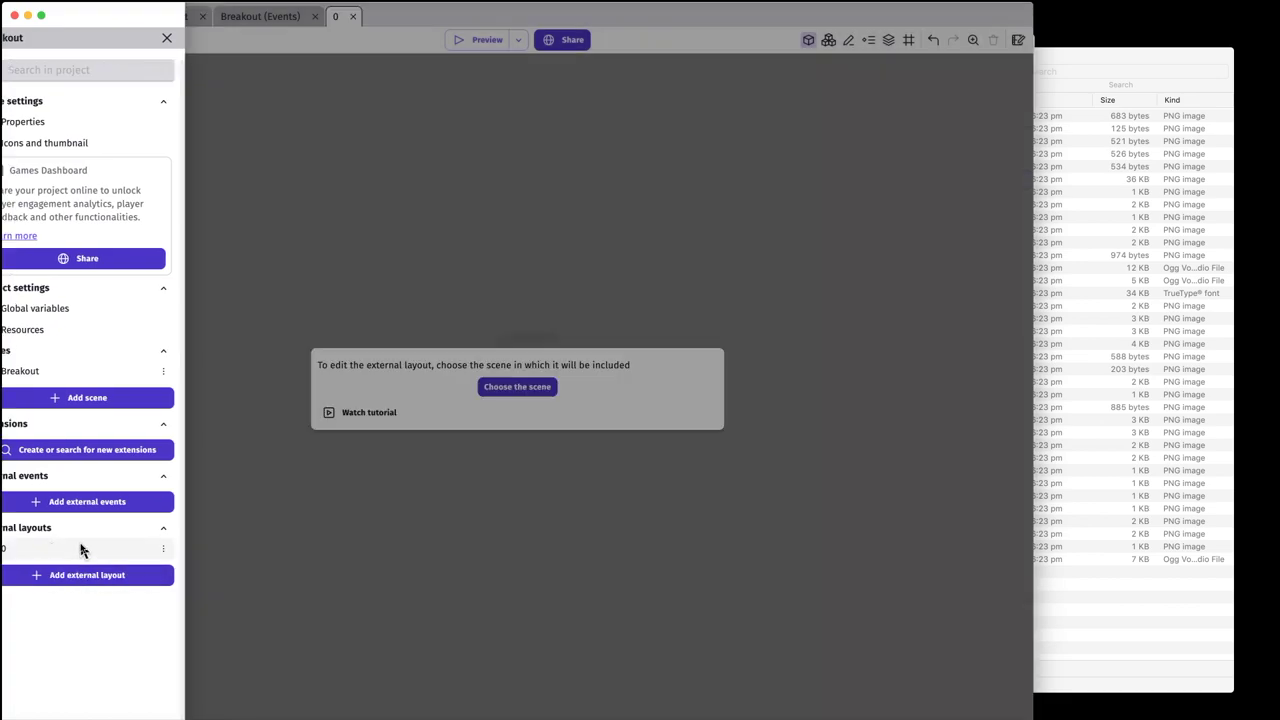
click(517, 387)
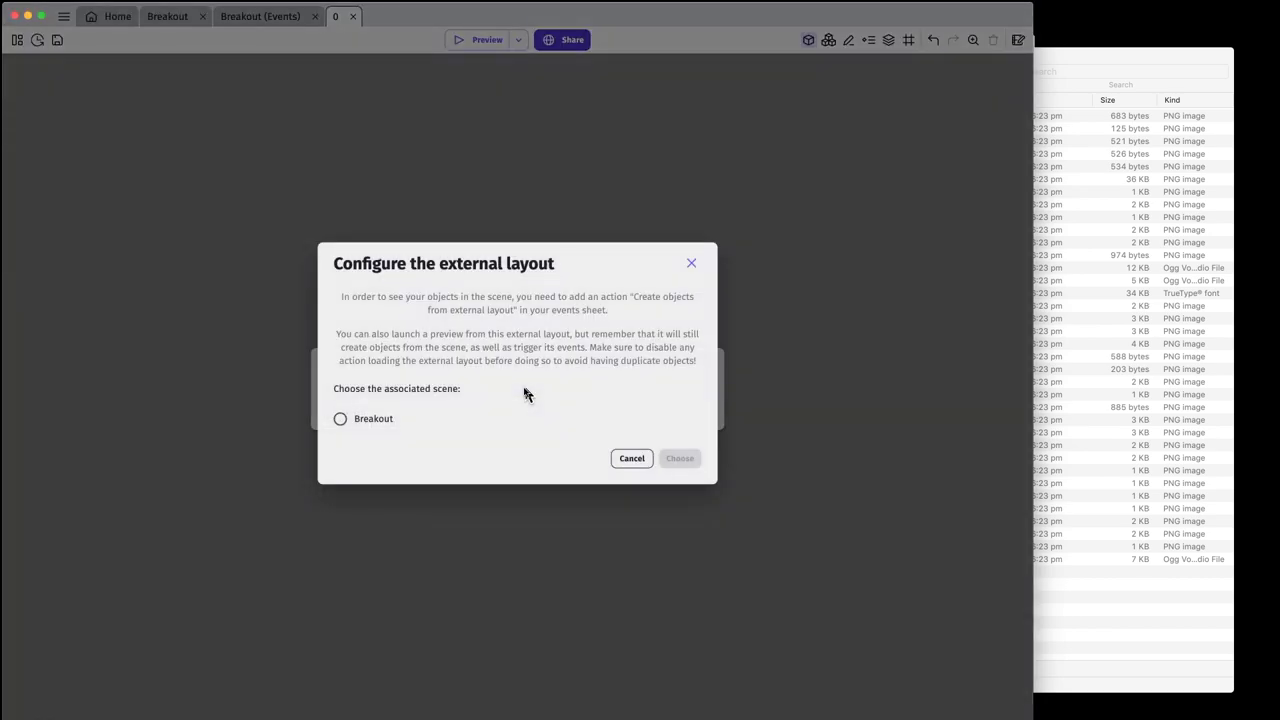
click(372, 424)
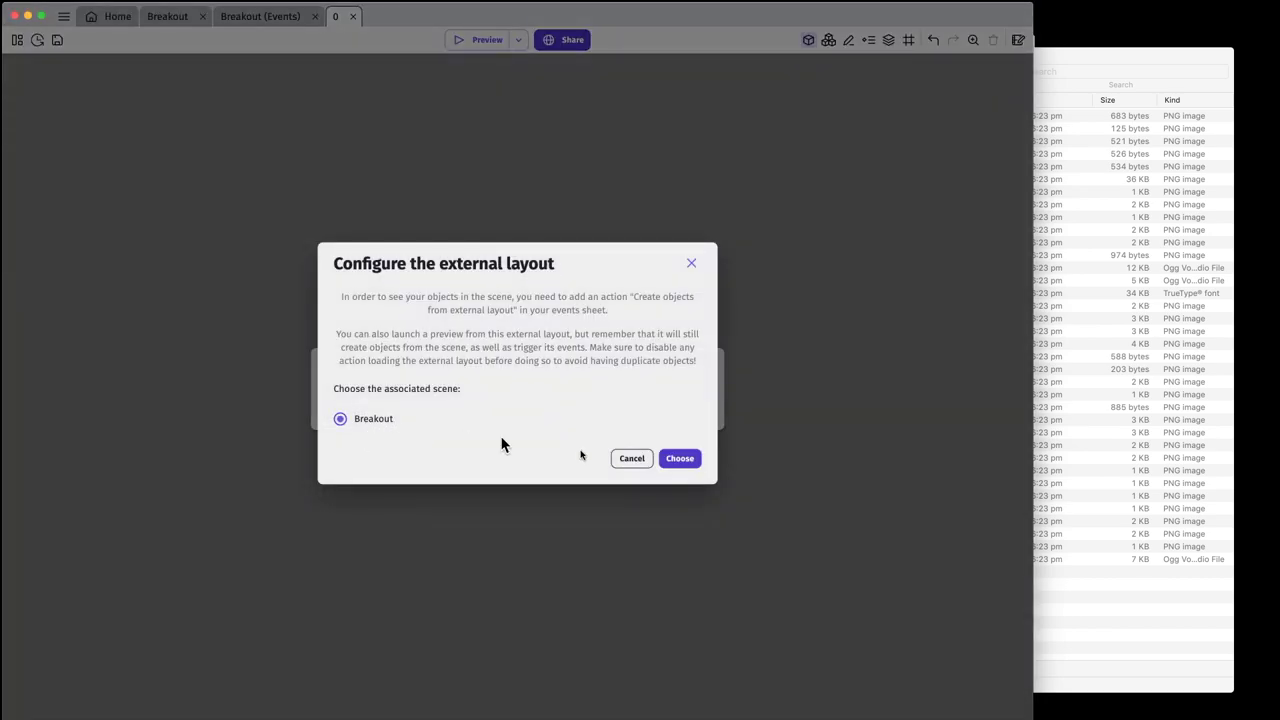
click(679, 460)
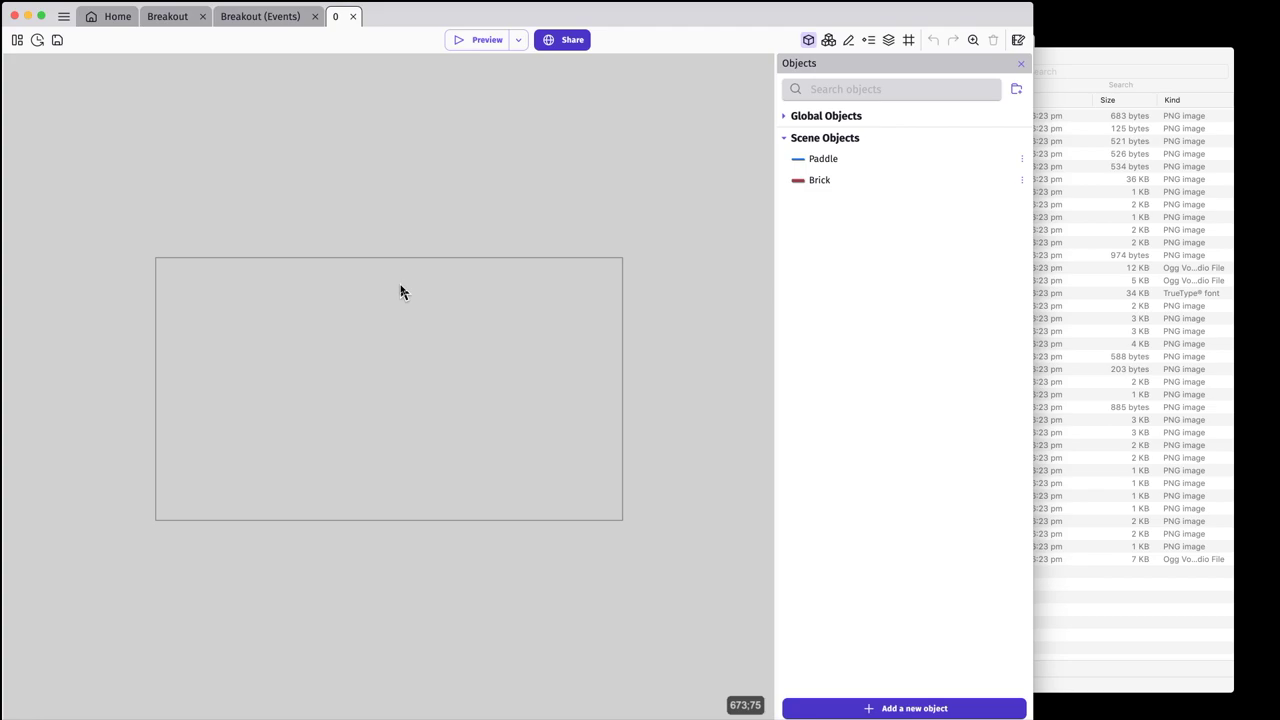
drag(817, 180, 365, 312)
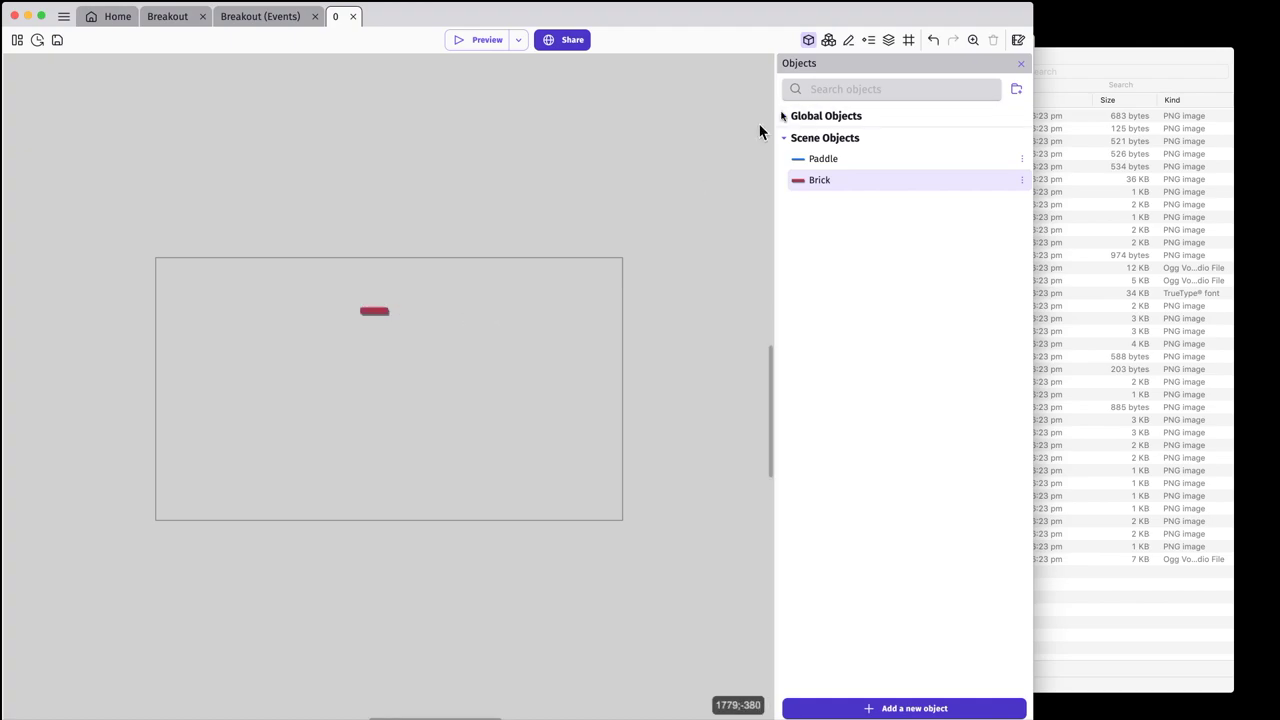
- Set the layout's grid cells to 8 pixels wide and 8 pixels high, and show the grid
click(908, 42)
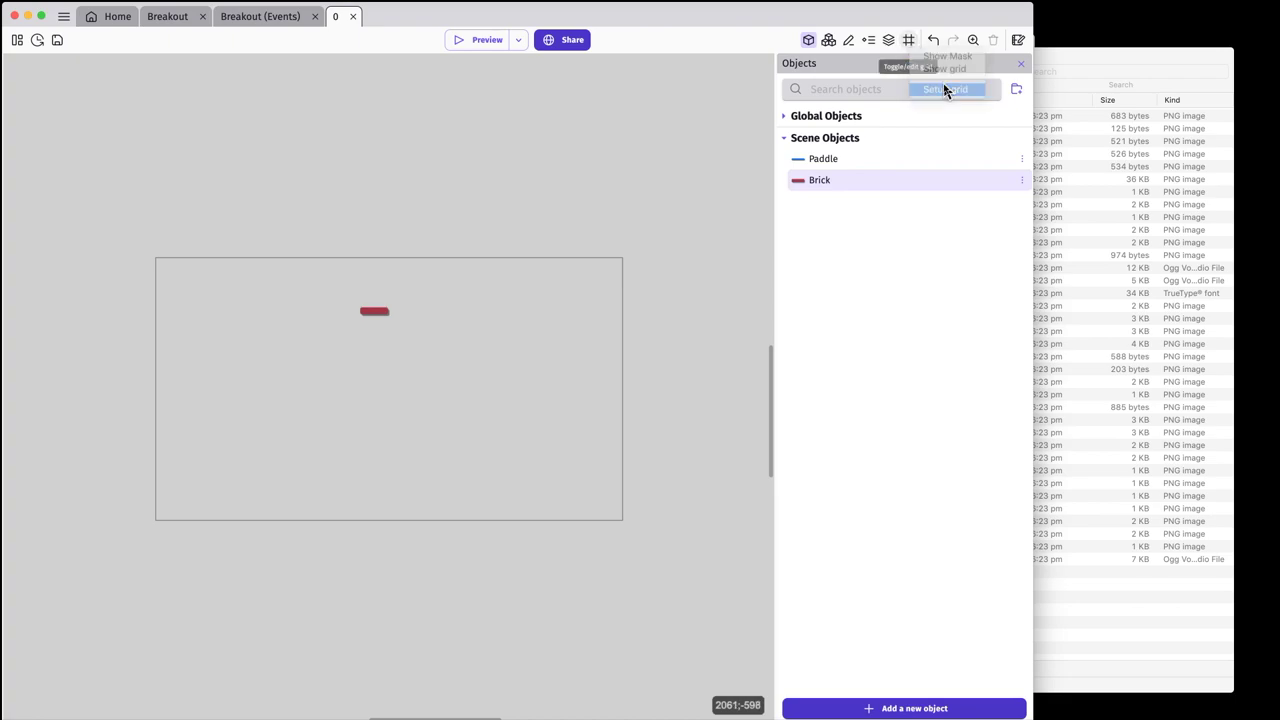
click(945, 90)
drag(449, 362, 328, 352)
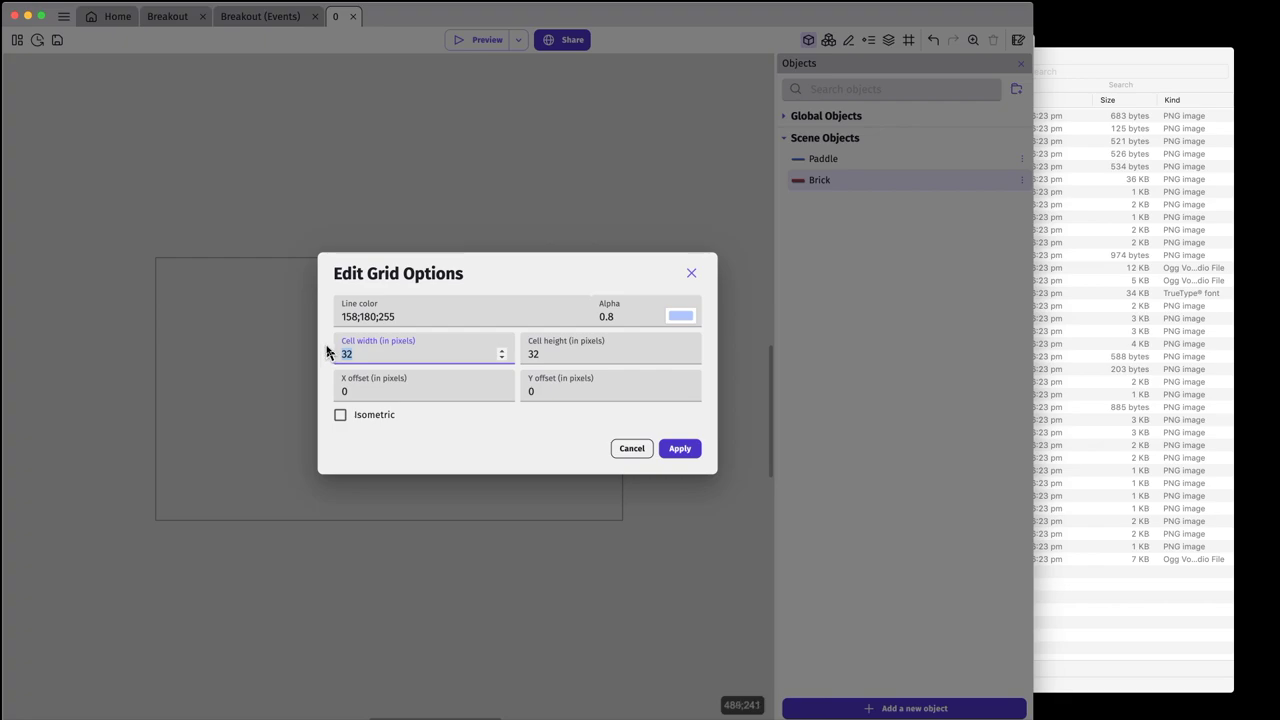
text(8)
double_click(531, 355)
text(8)
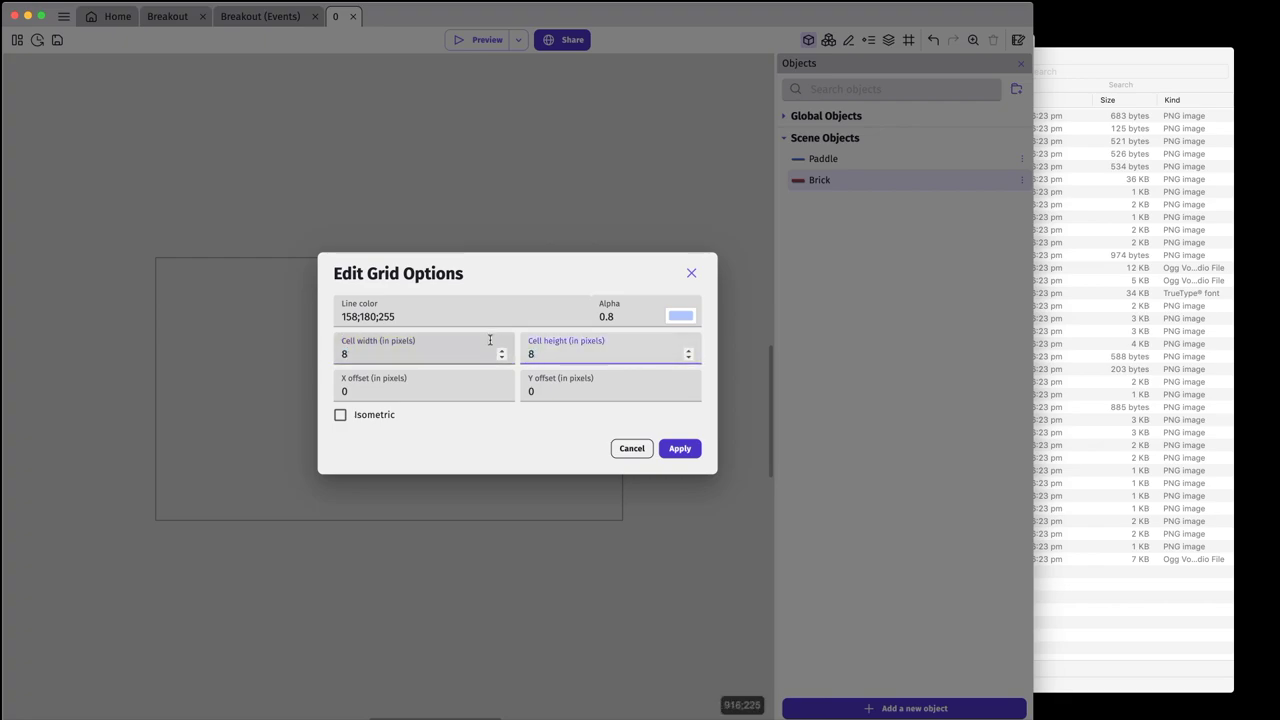
click(686, 452)
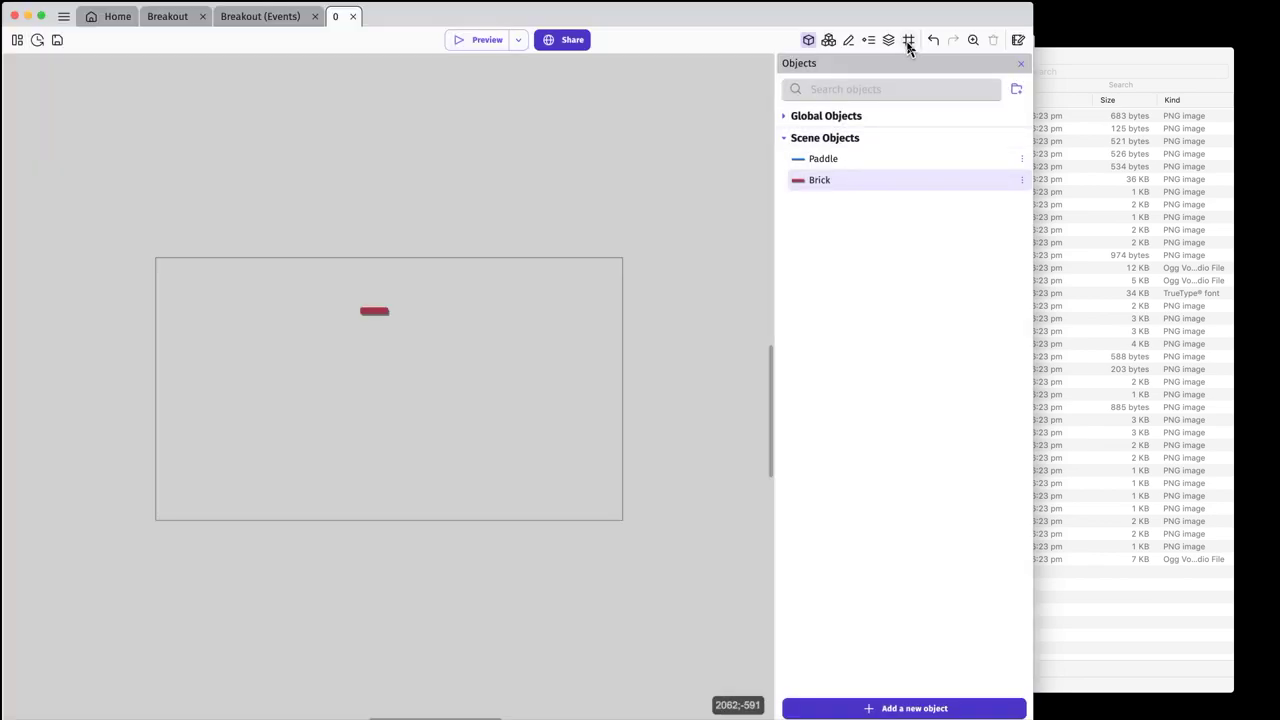
click(908, 40)
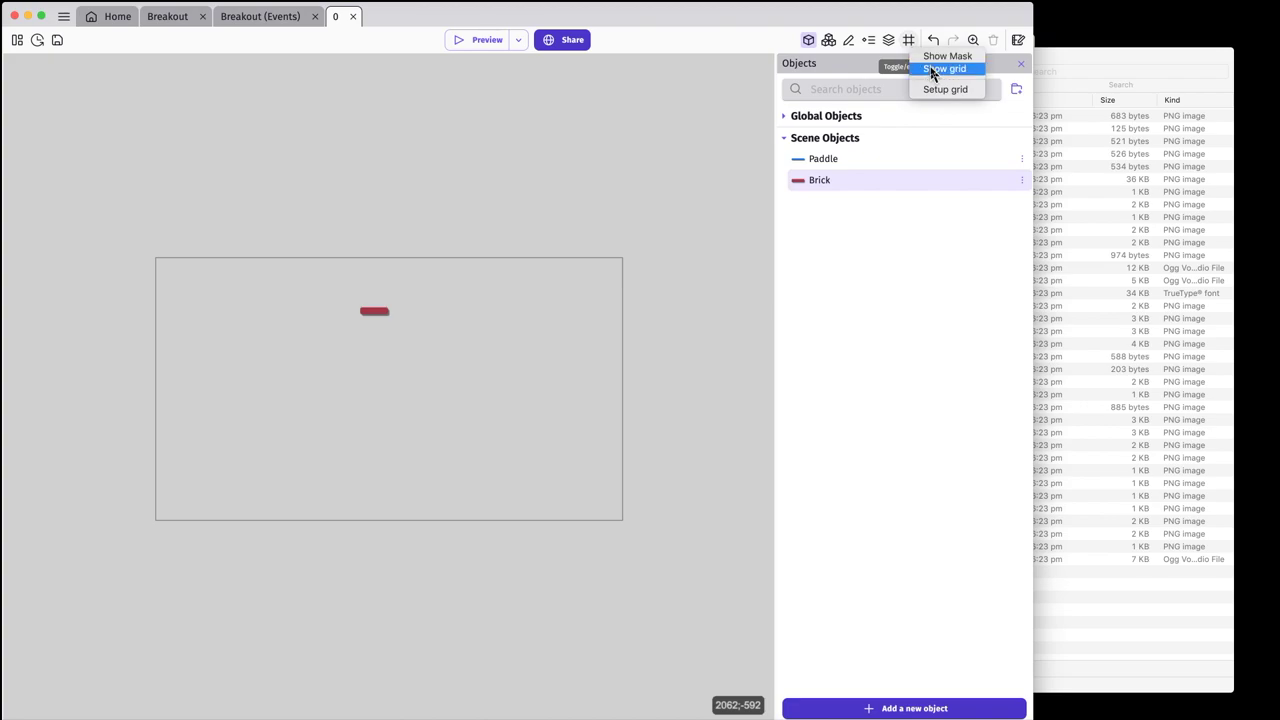
click(932, 70)
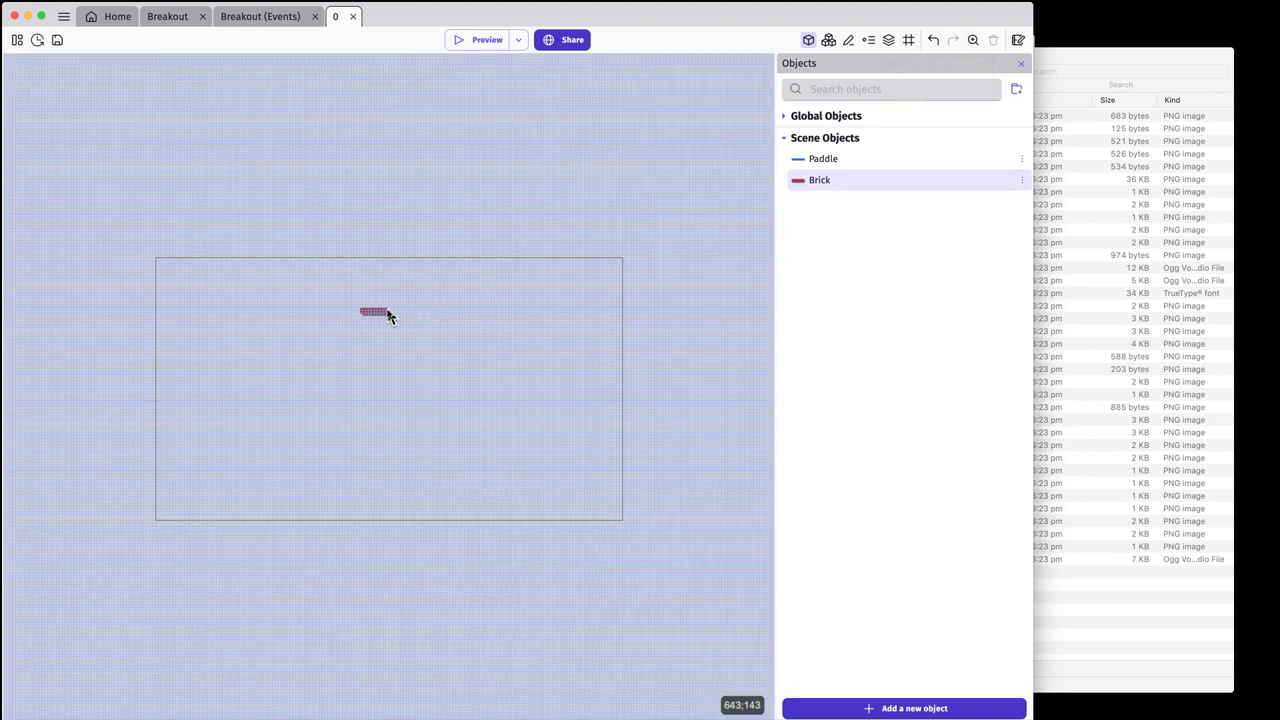
- Arrange four Brick instances in a horizontal, evenly spaced row in the upper middle of external layout 0
ctrl+scroll(511, 420, up, 5)
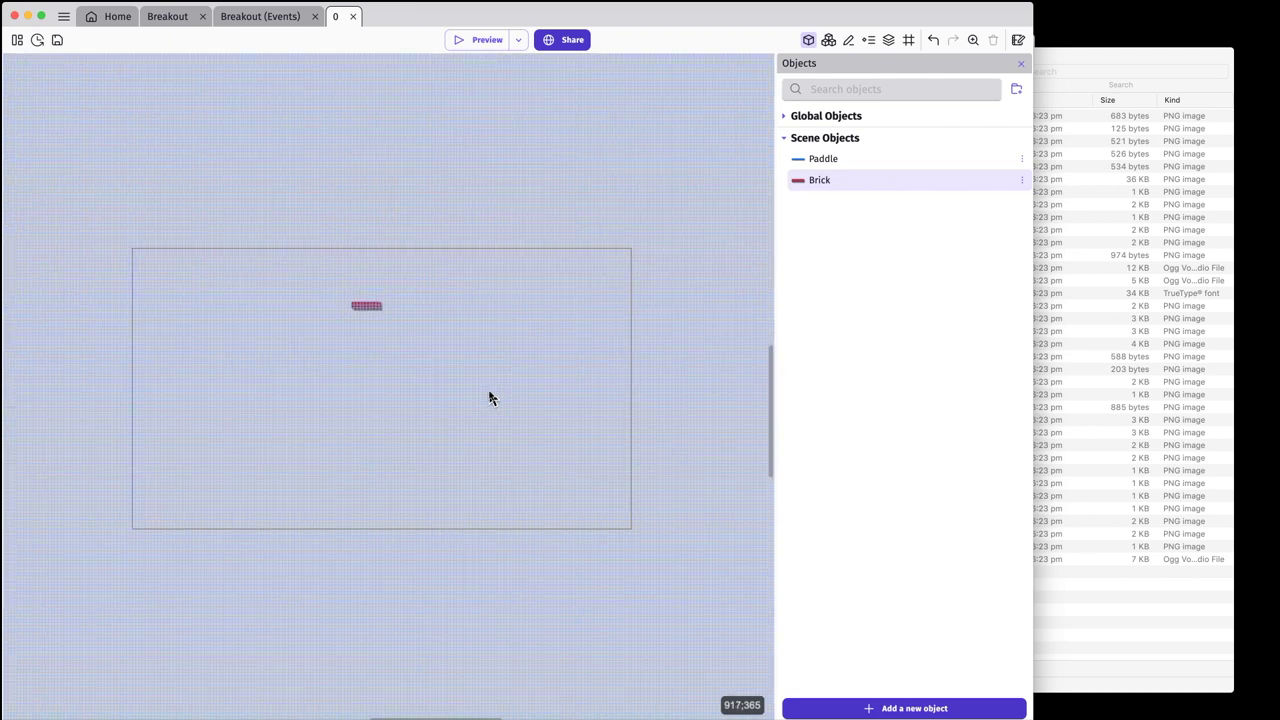
ctrl+scroll(356, 305, up, 3)
mouse_move(360, 300)
mouse_down()
mouse_move(295, 316)
mouse_move(378, 313)
mouse_move(366, 313)
mouse_up()
click(365, 310)
click(354, 331)
drag(274, 276, 489, 320)
click(485, 358)
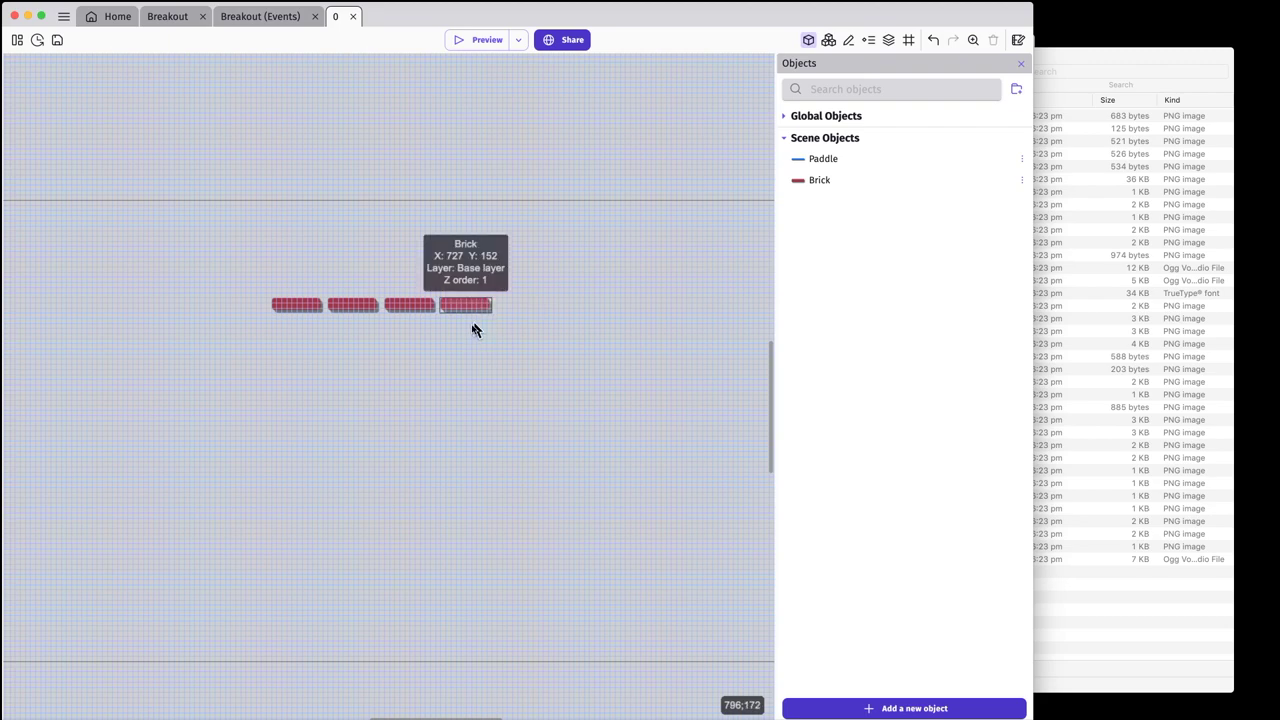
ctrl+scroll(474, 318, down, 3)
ctrl+scroll(473, 318, down, 1)
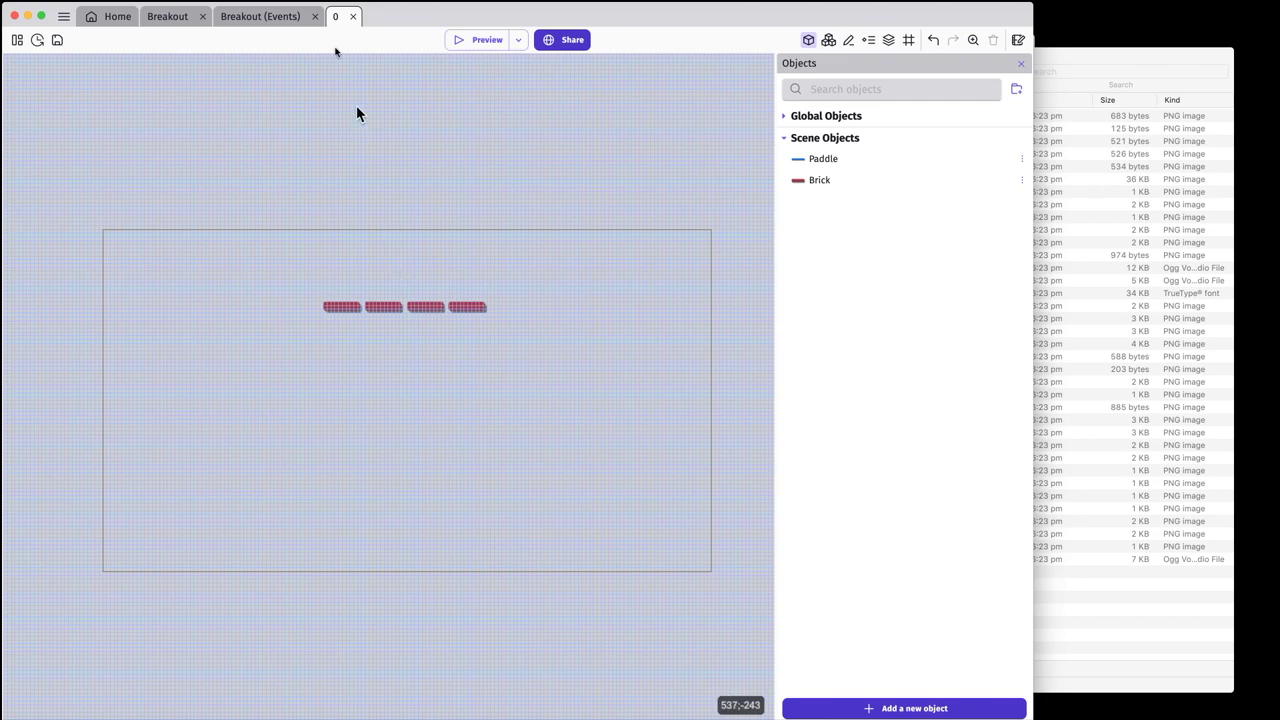
- Preview the Breakout scene to check whether the bricks from the external layout show up, and close the preview
click(182, 20)
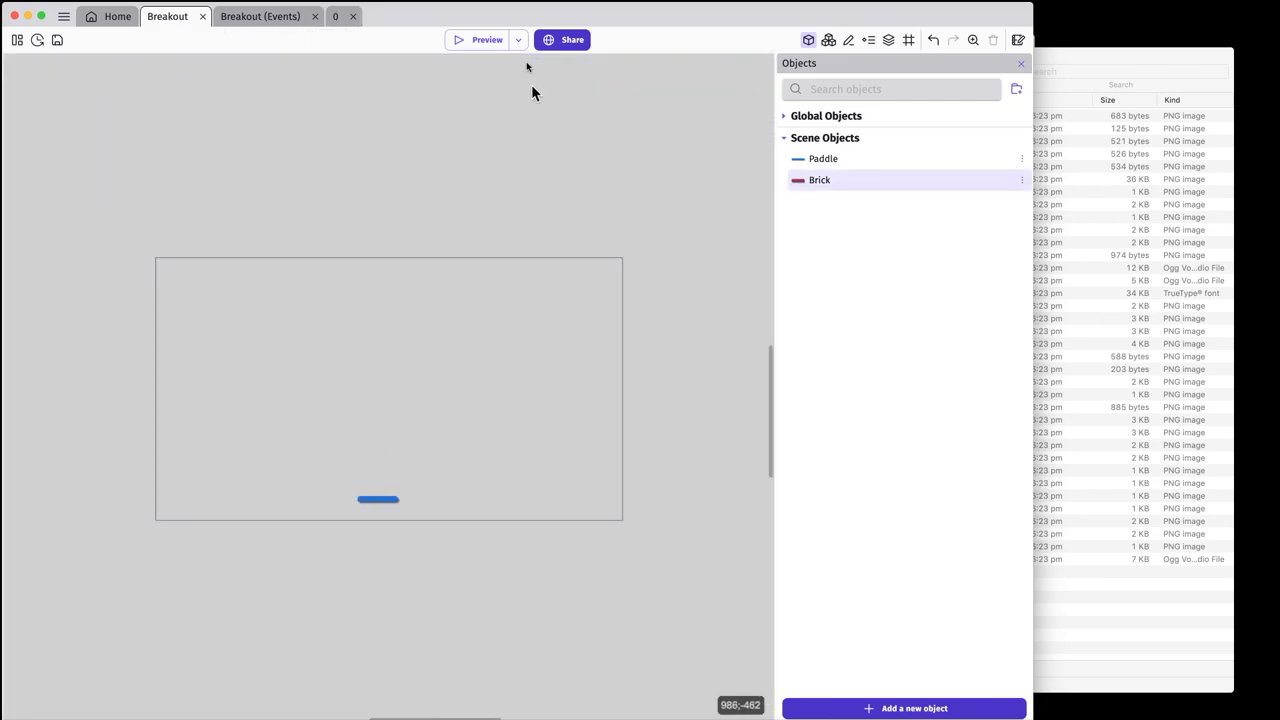
click(488, 40)
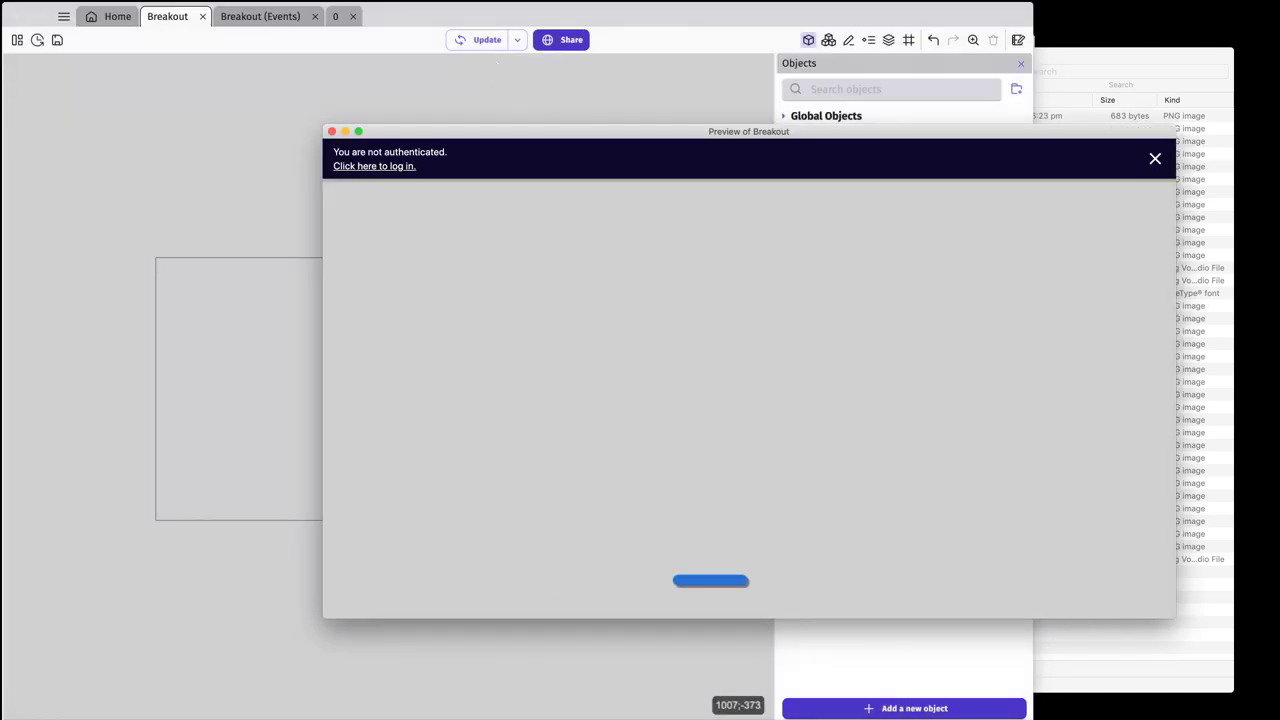
click(1155, 162)
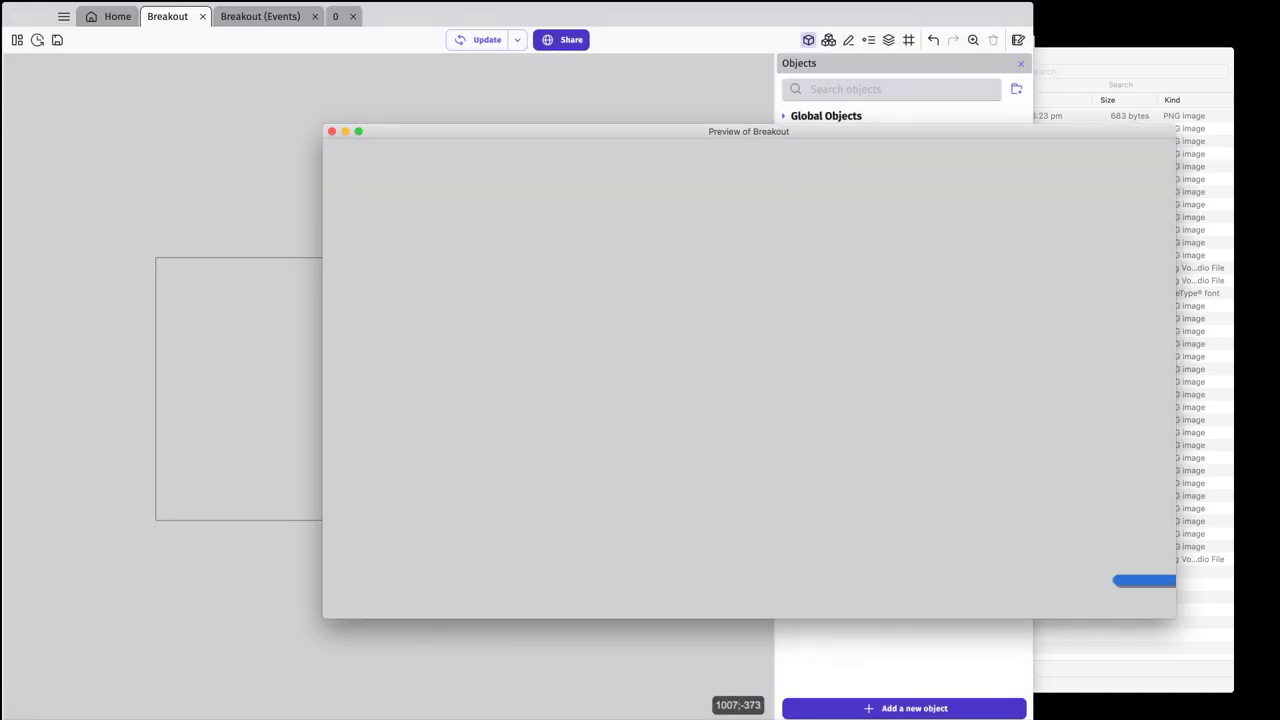
click(332, 132)
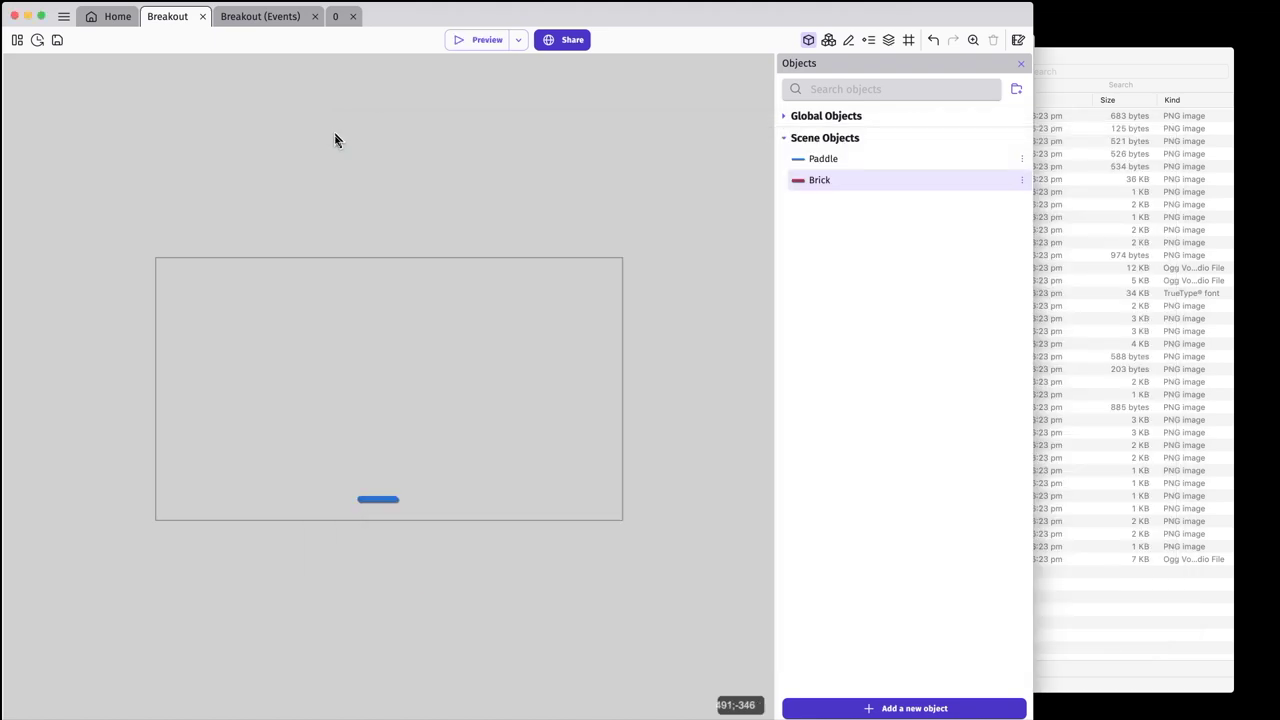
- Add an action to the At the beginning of the scene event that creates objects from external layout 0
click(285, 20)
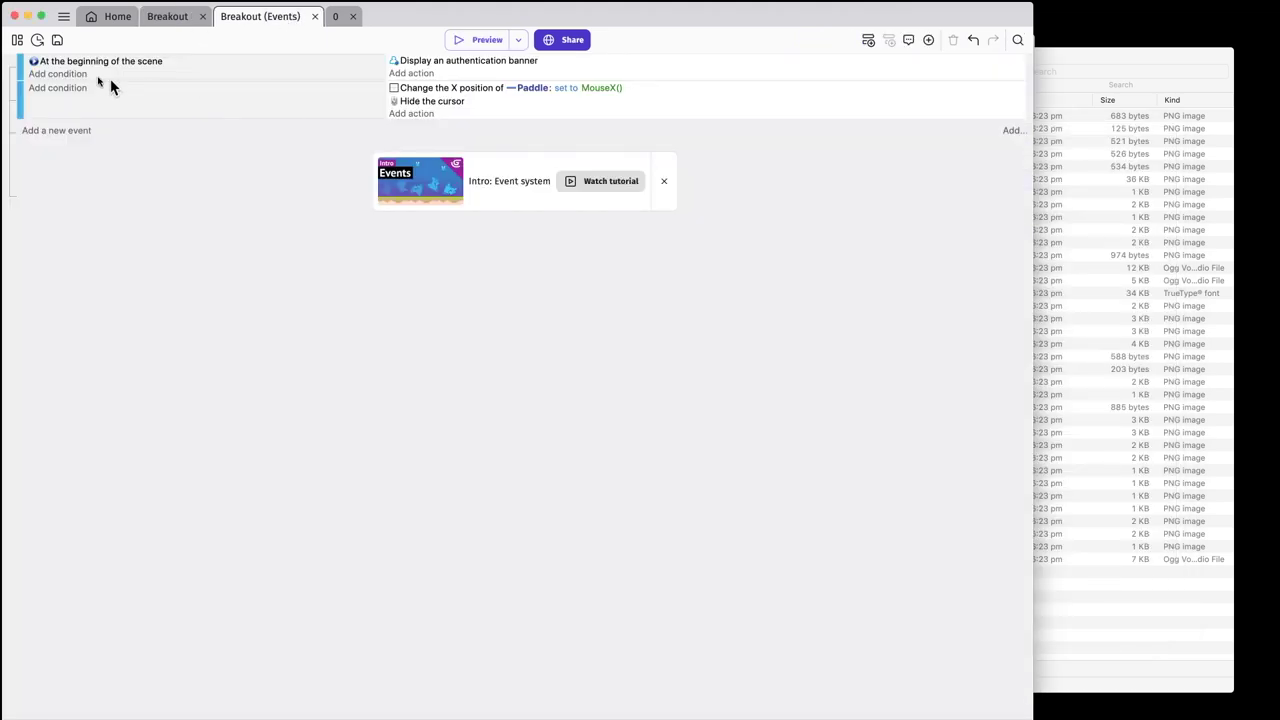
click(410, 76)
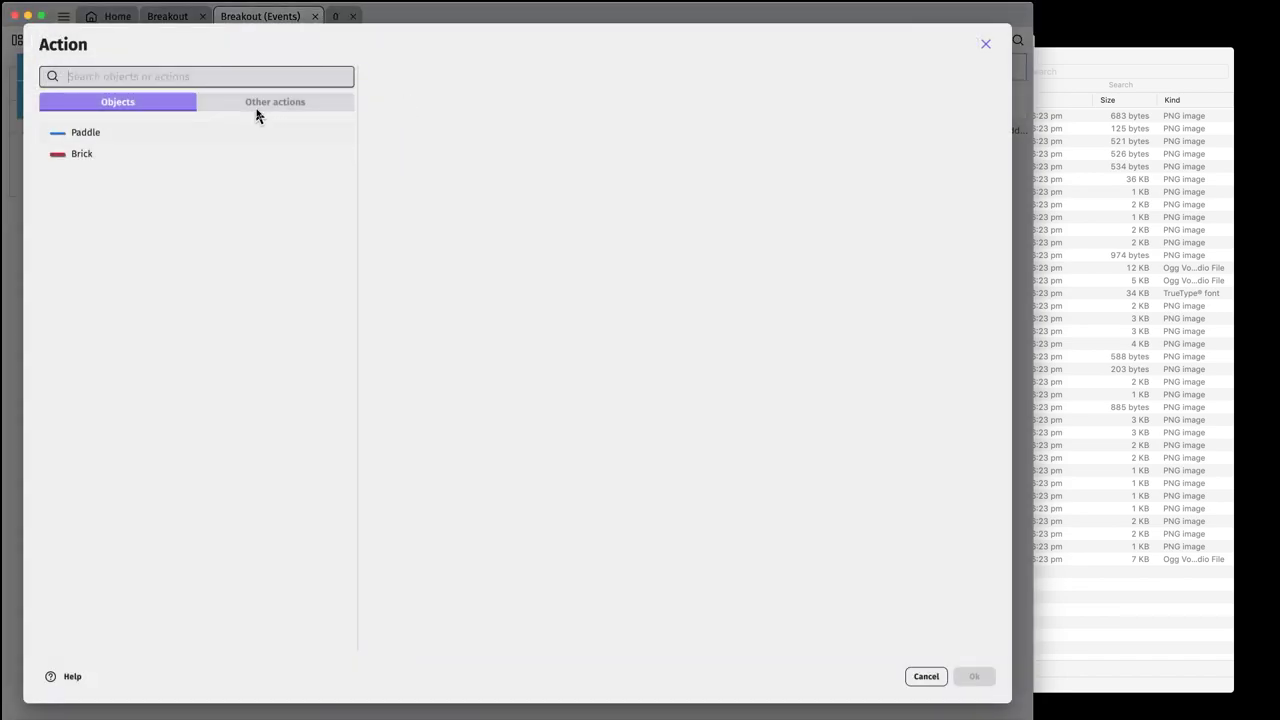
click(266, 104)
scroll(213, 250, down, 5)
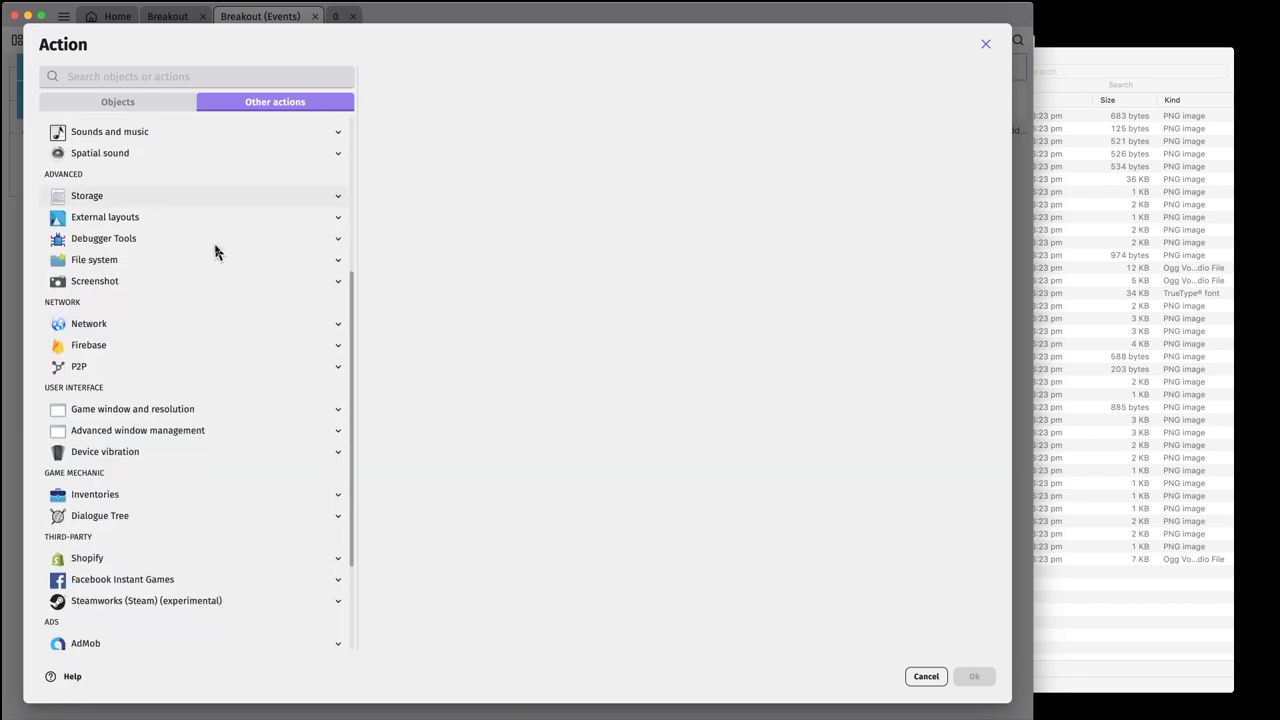
scroll(215, 251, down, 3)
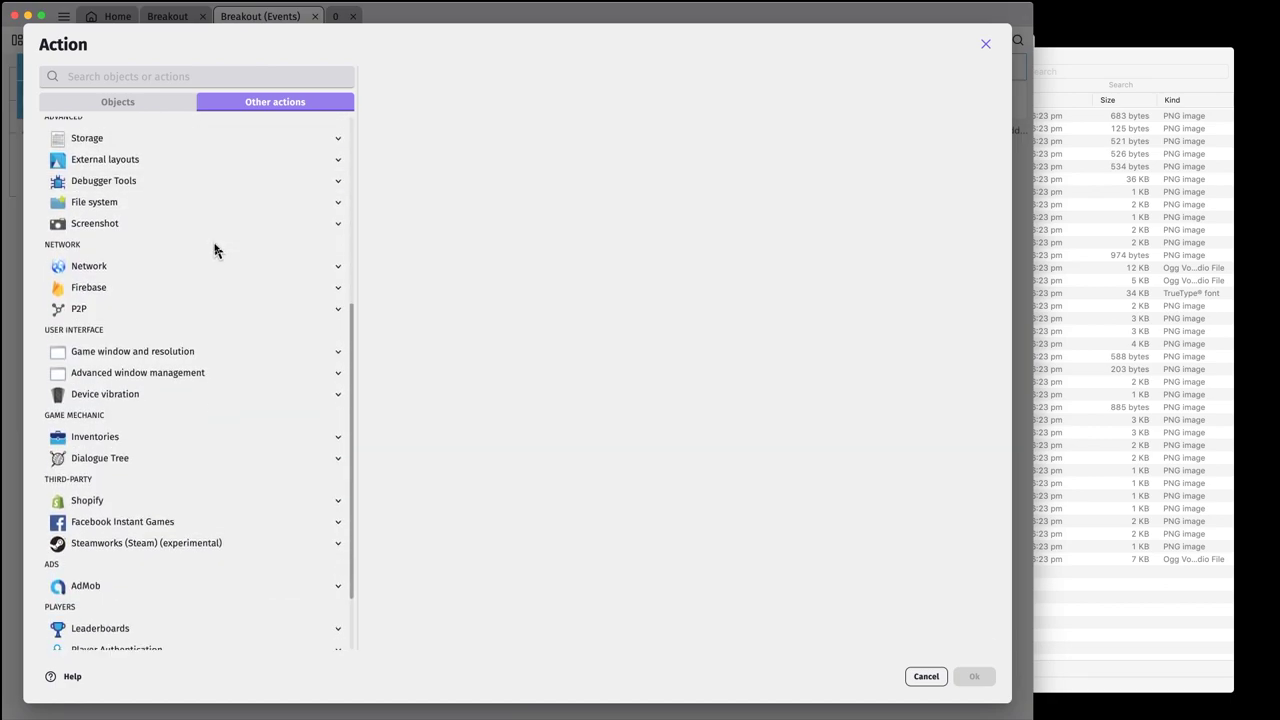
scroll(214, 250, up, 5)
click(180, 255)
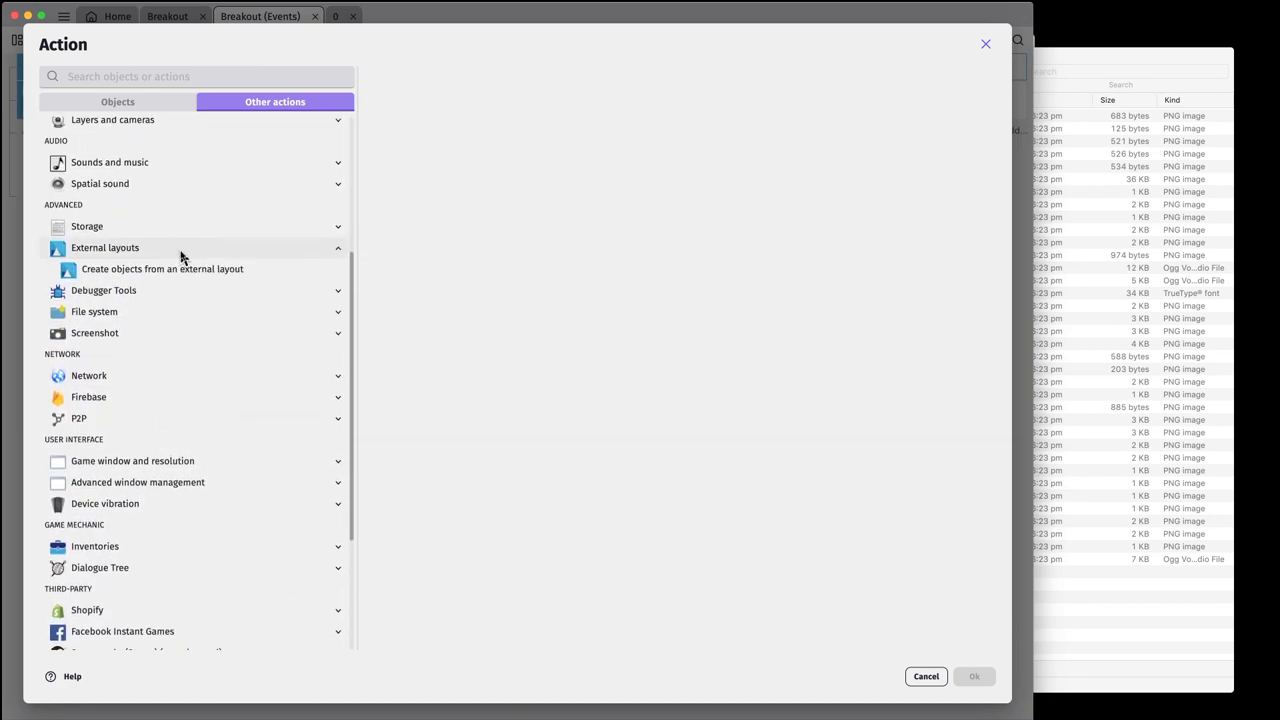
click(212, 272)
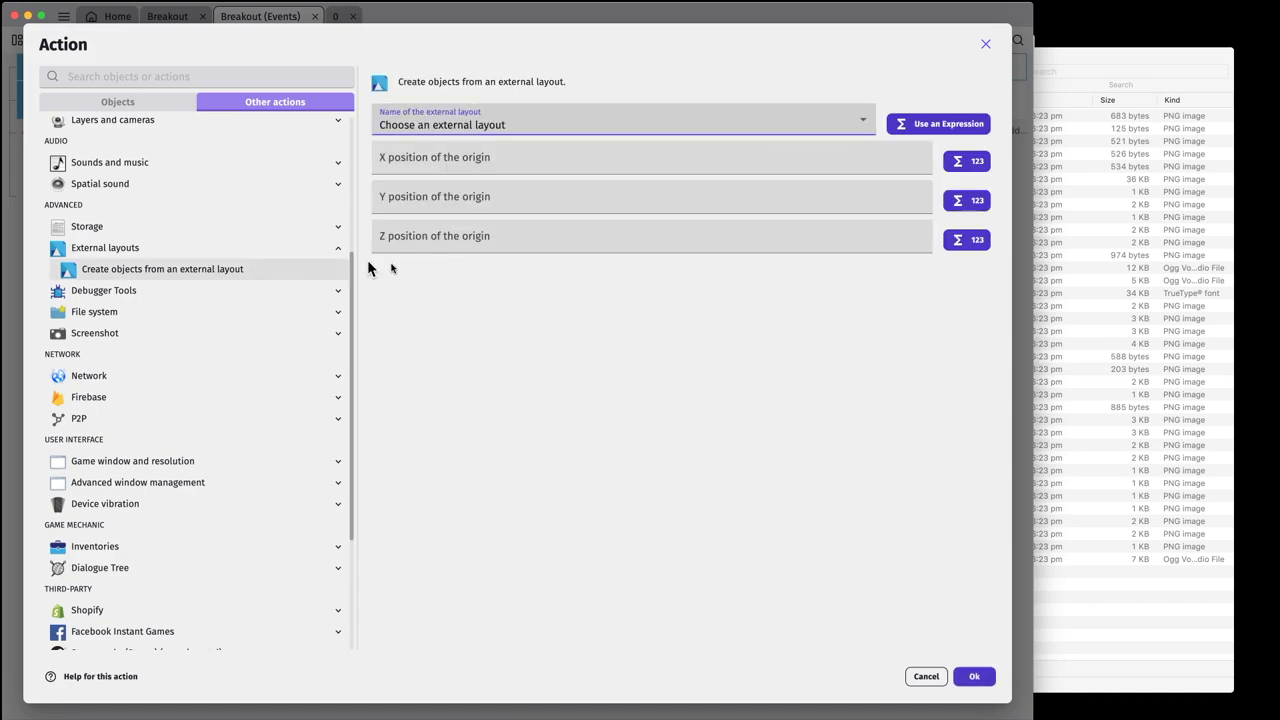
click(778, 132)
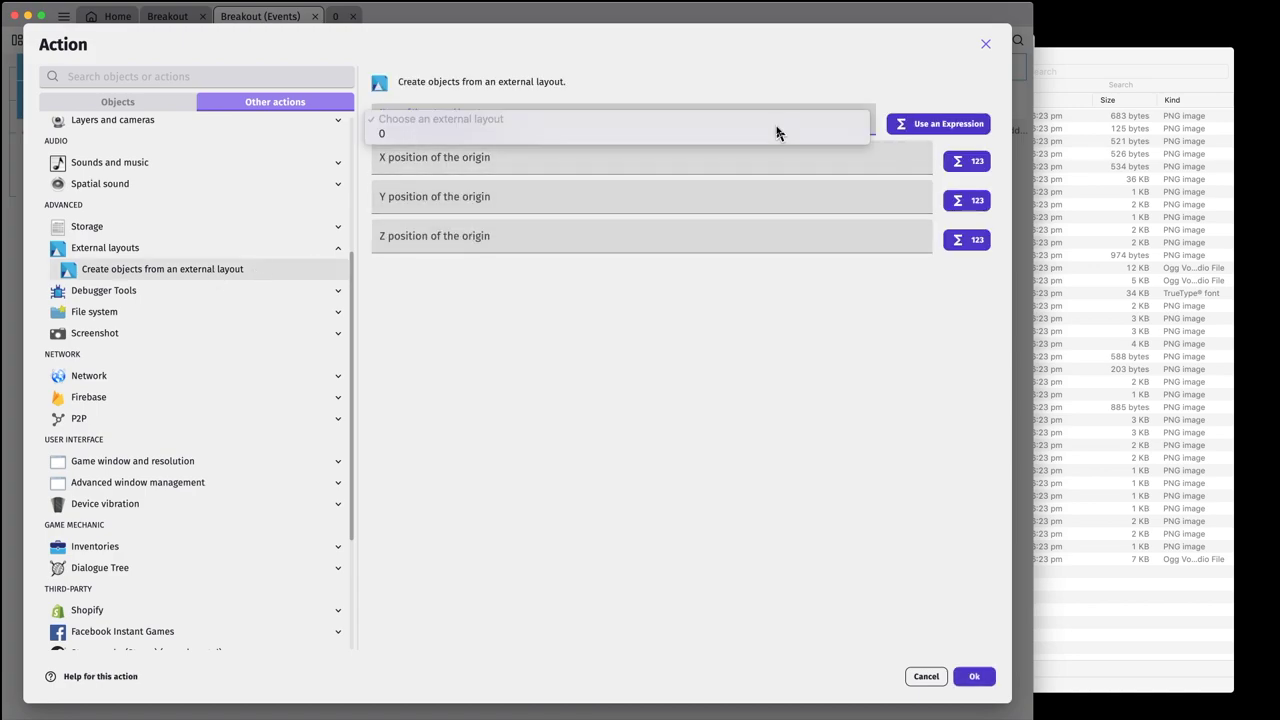
click(584, 136)
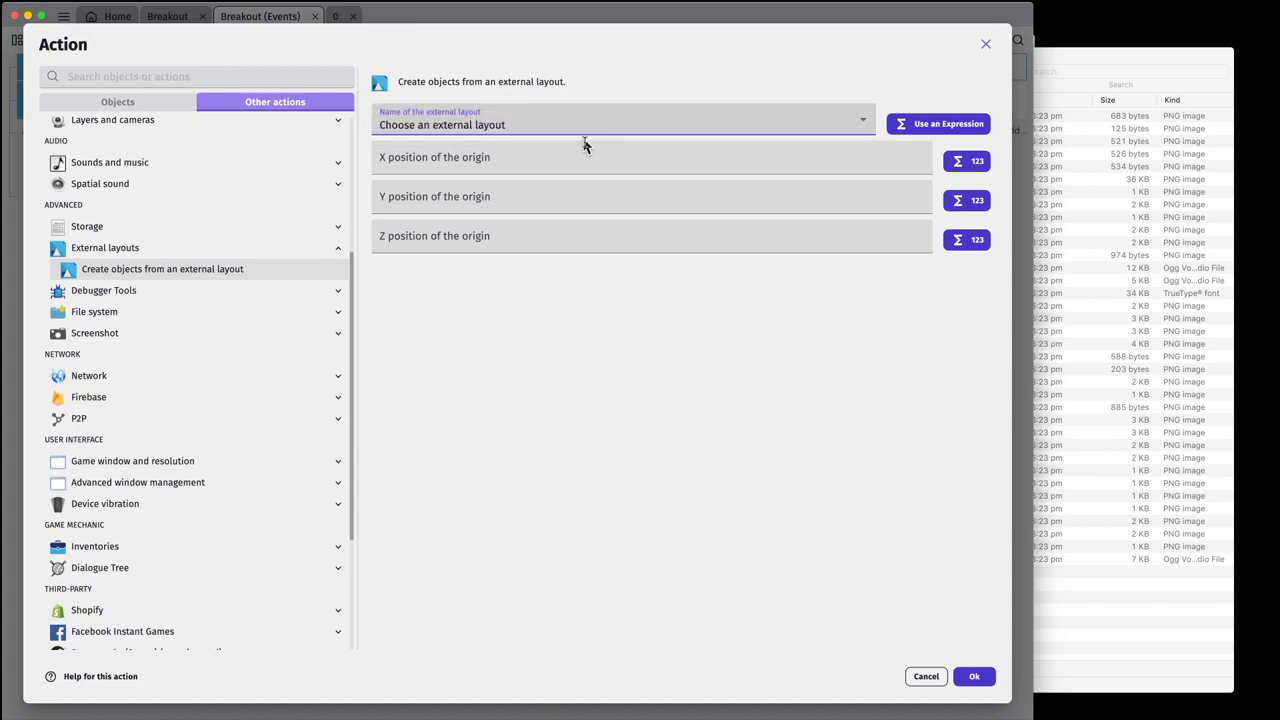
click(974, 676)
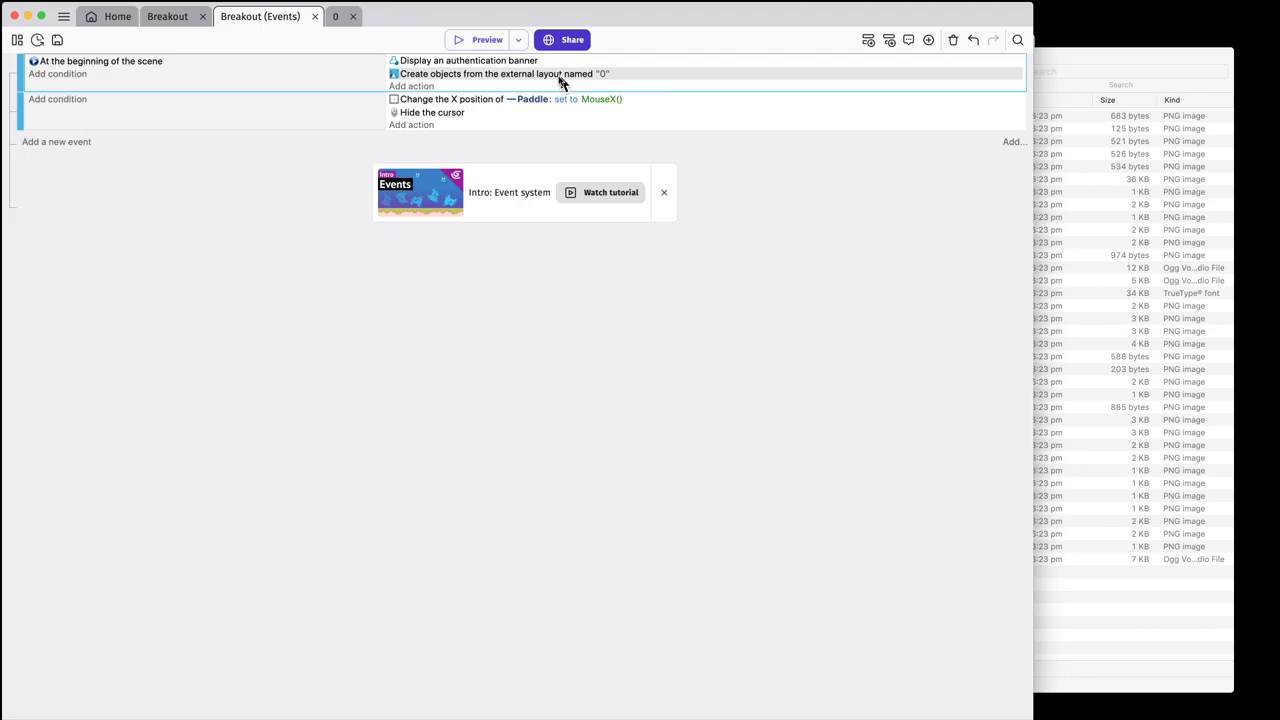
- Preview the game with the new external layout action, dismiss the login banner, and close the preview
click(484, 40)
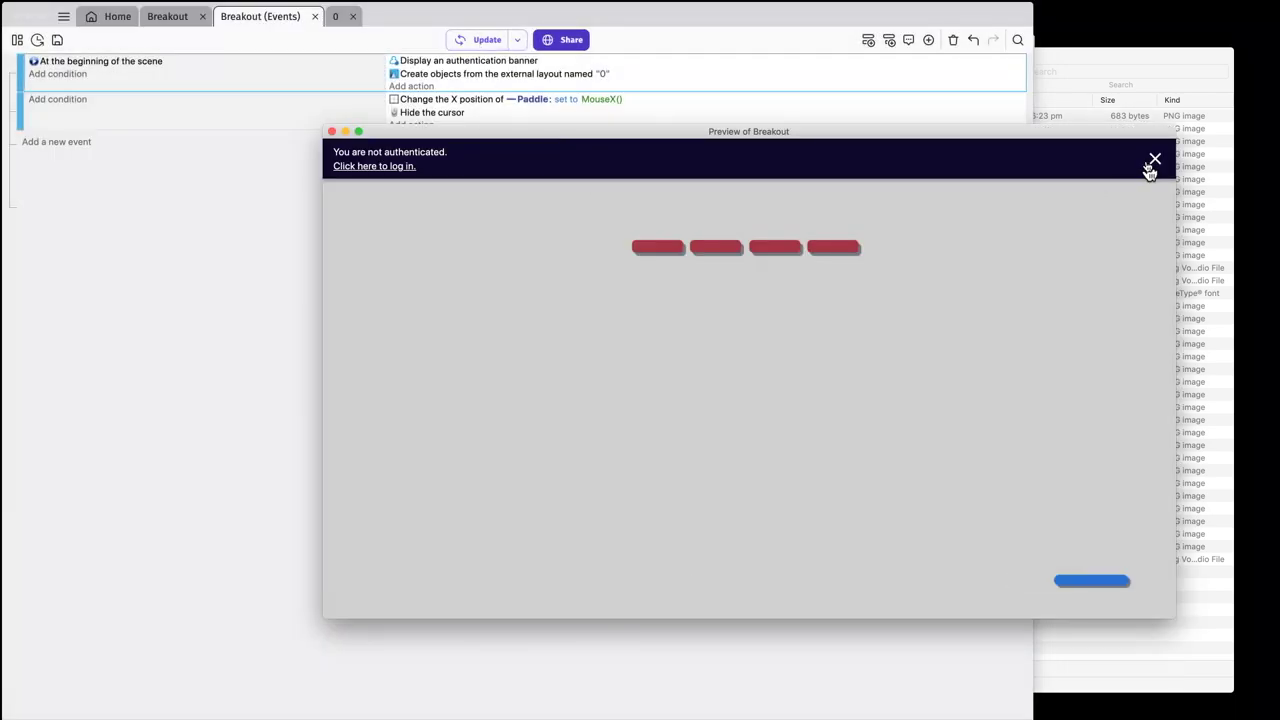
click(1152, 162)
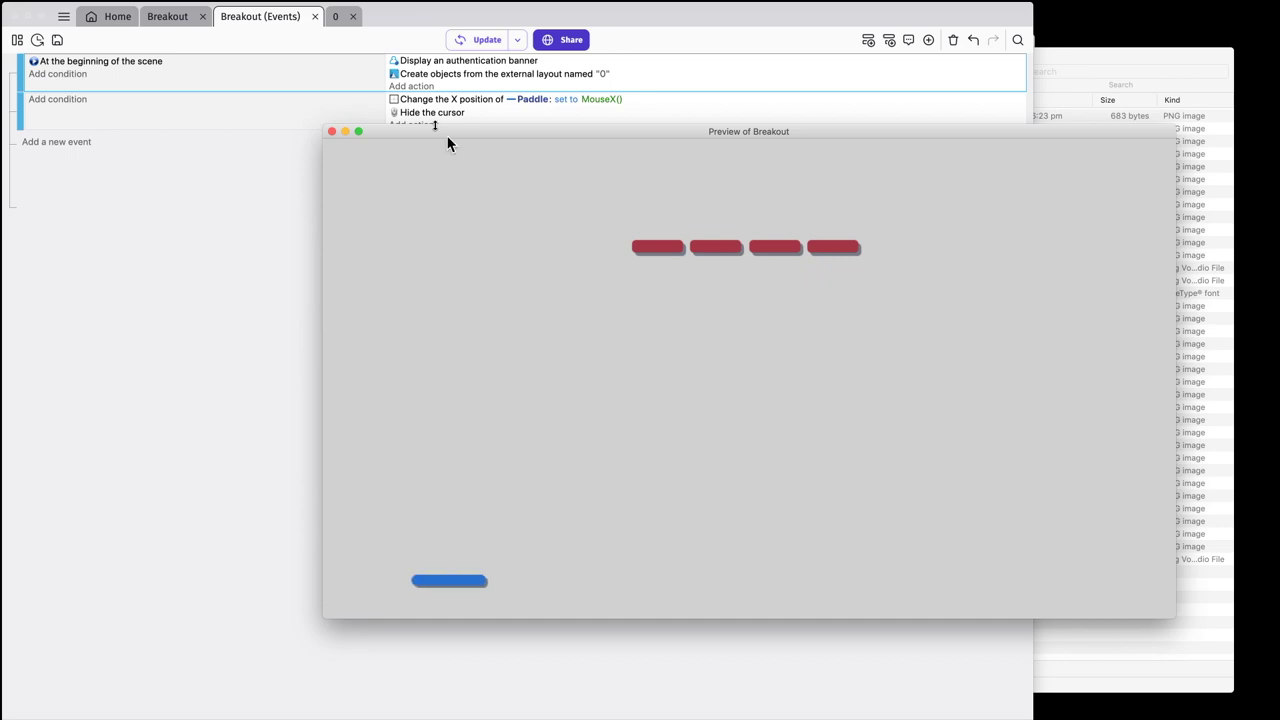
click(332, 131)
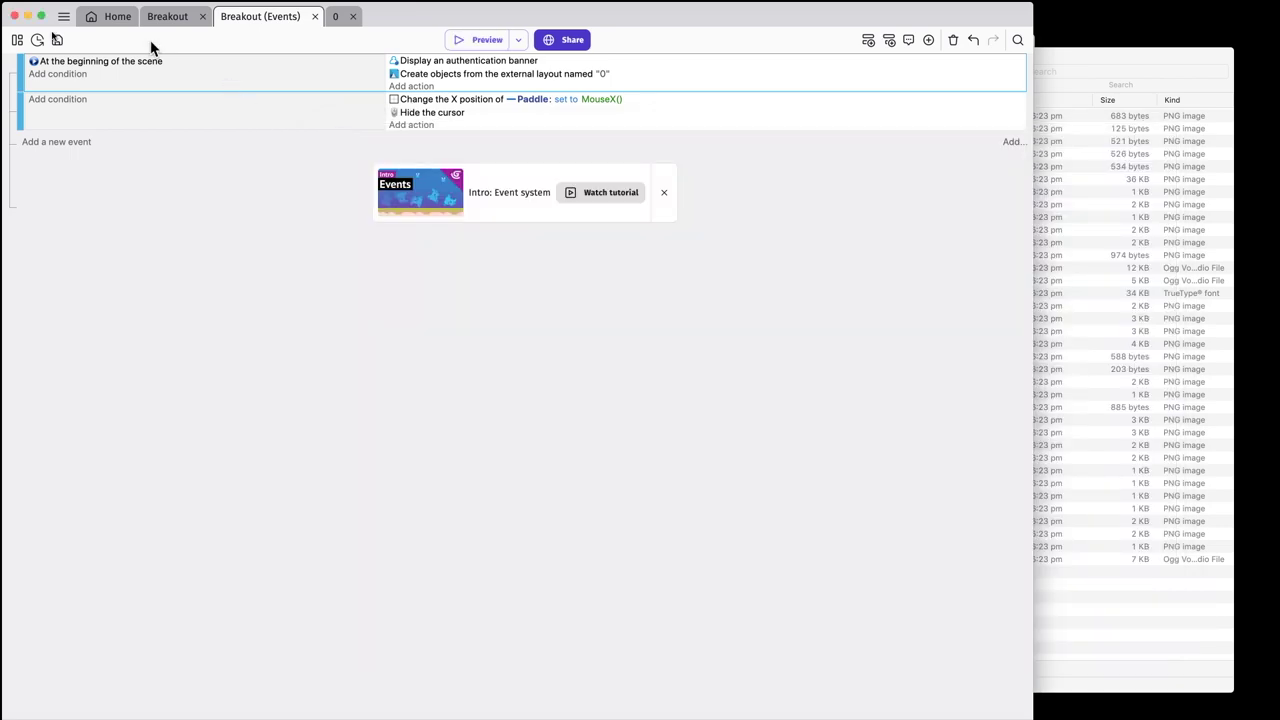
- Duplicate external layout 0 and open the copy in the editor
click(17, 40)
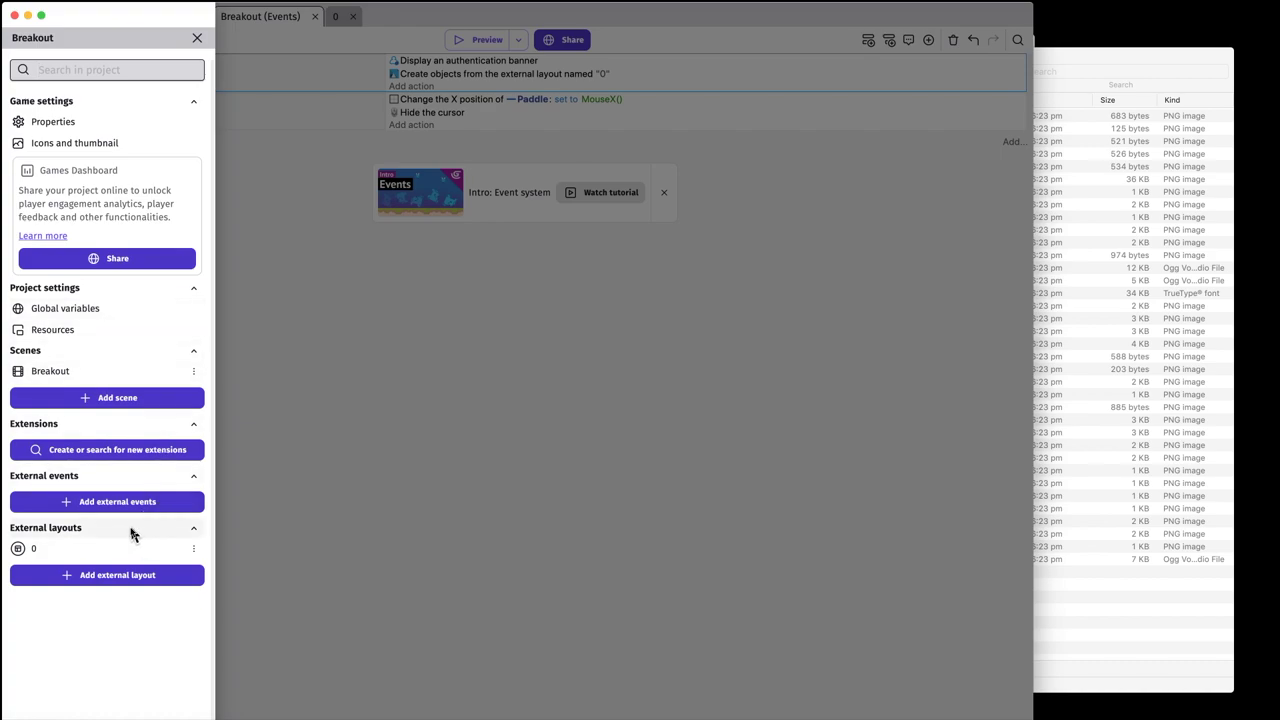
click(193, 549)
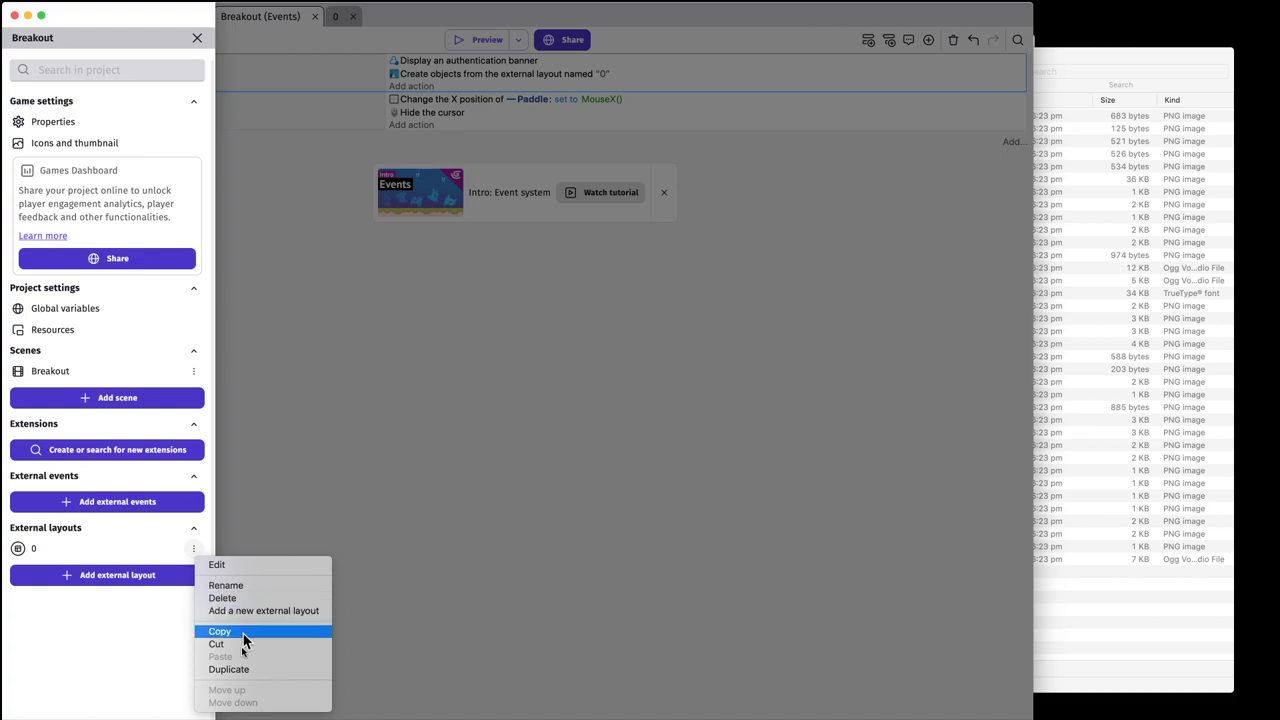
click(249, 670)
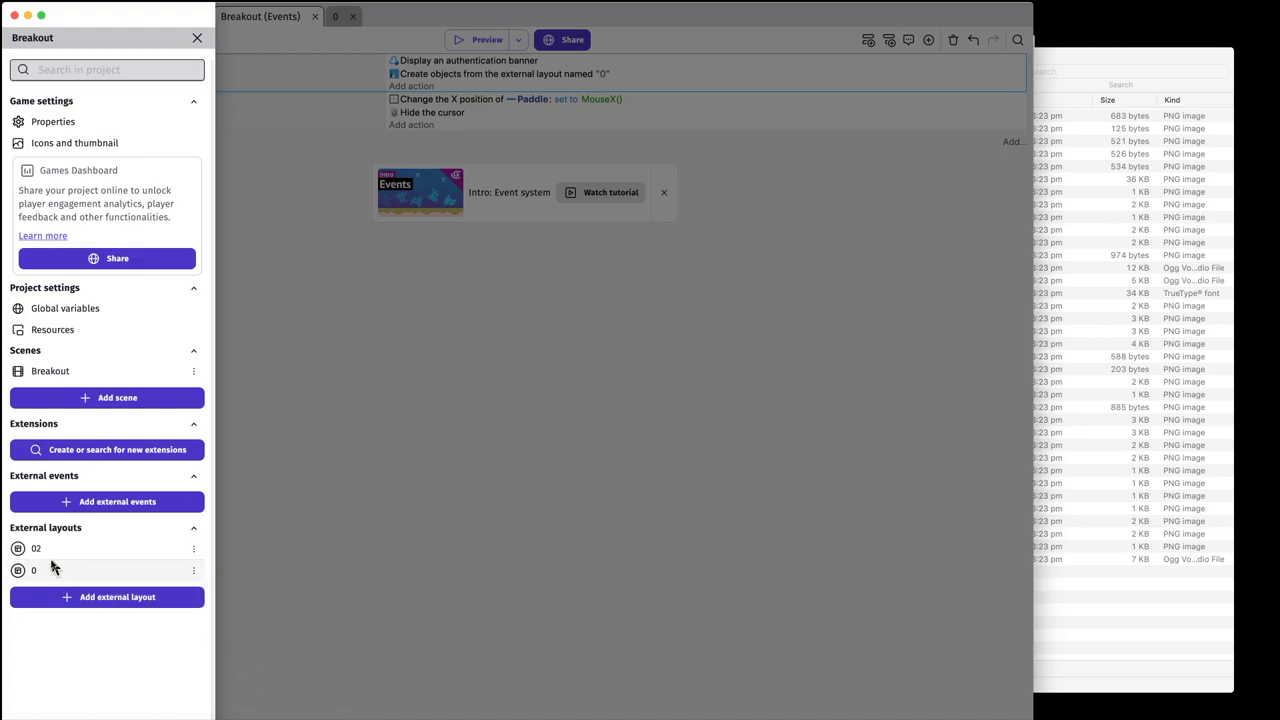
click(38, 553)
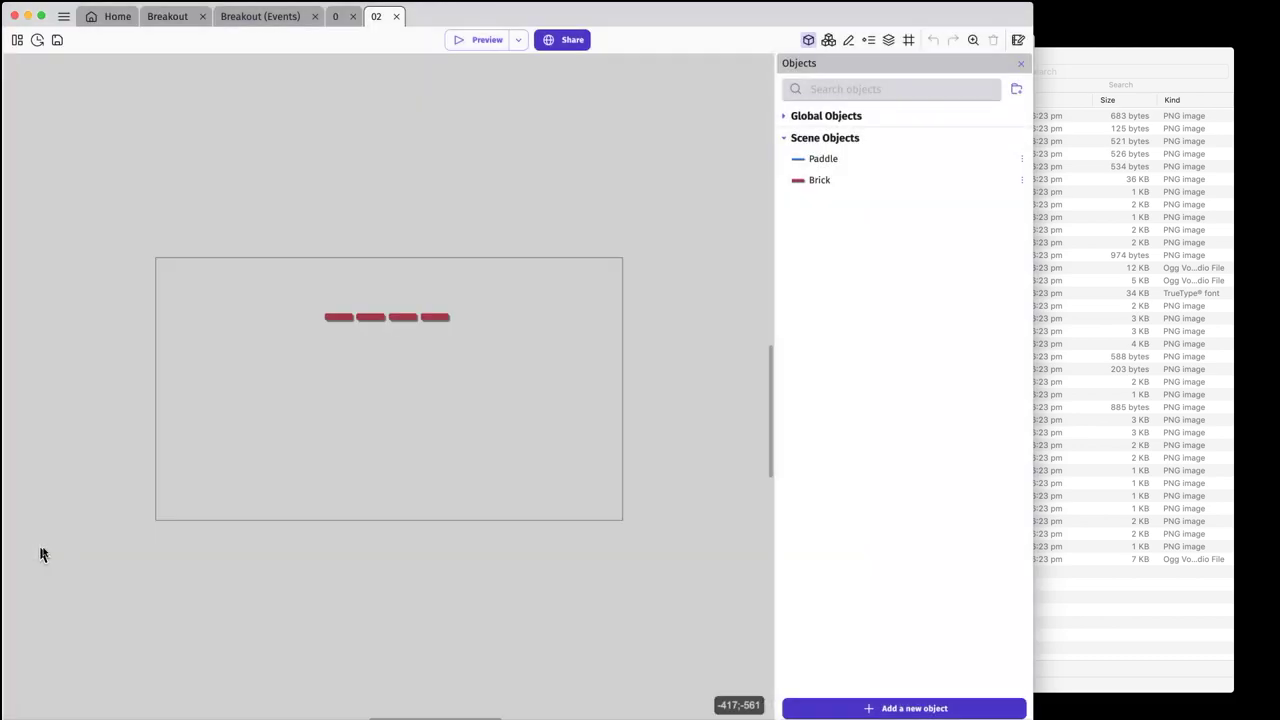
- Rename the external layout 02 to 1 and open it in the editor again
click(16, 41)
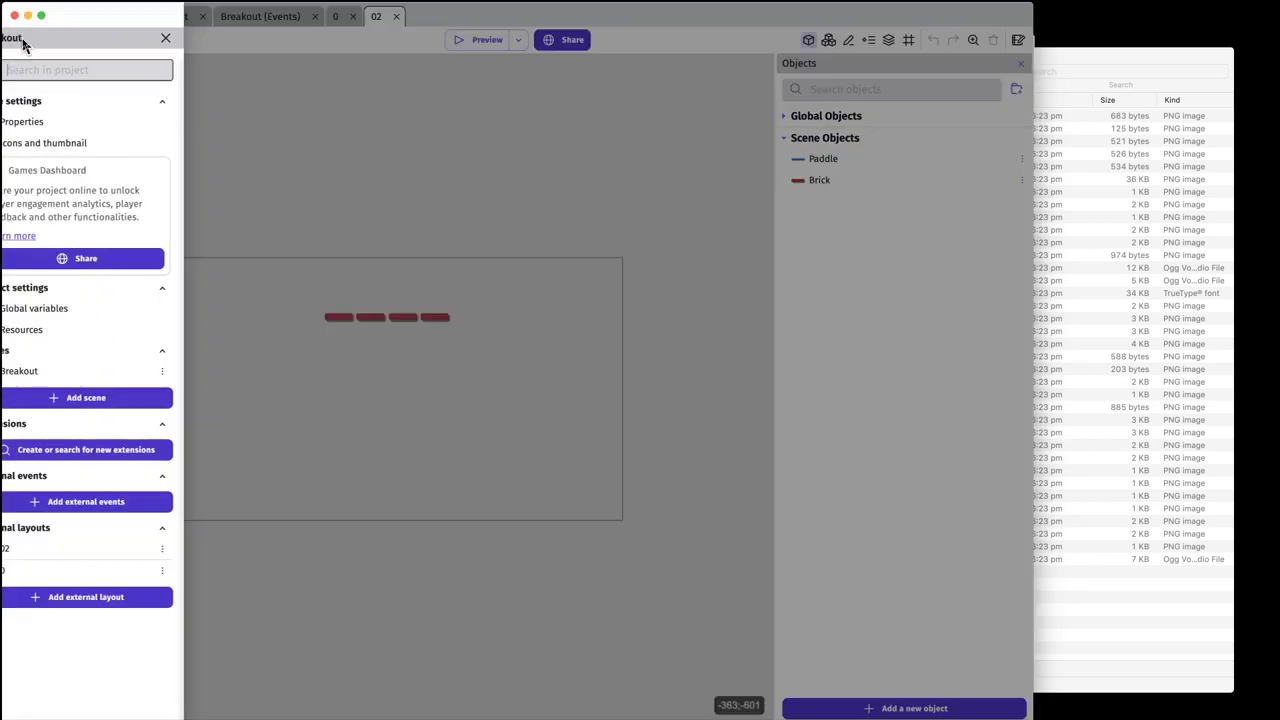
click(192, 550)
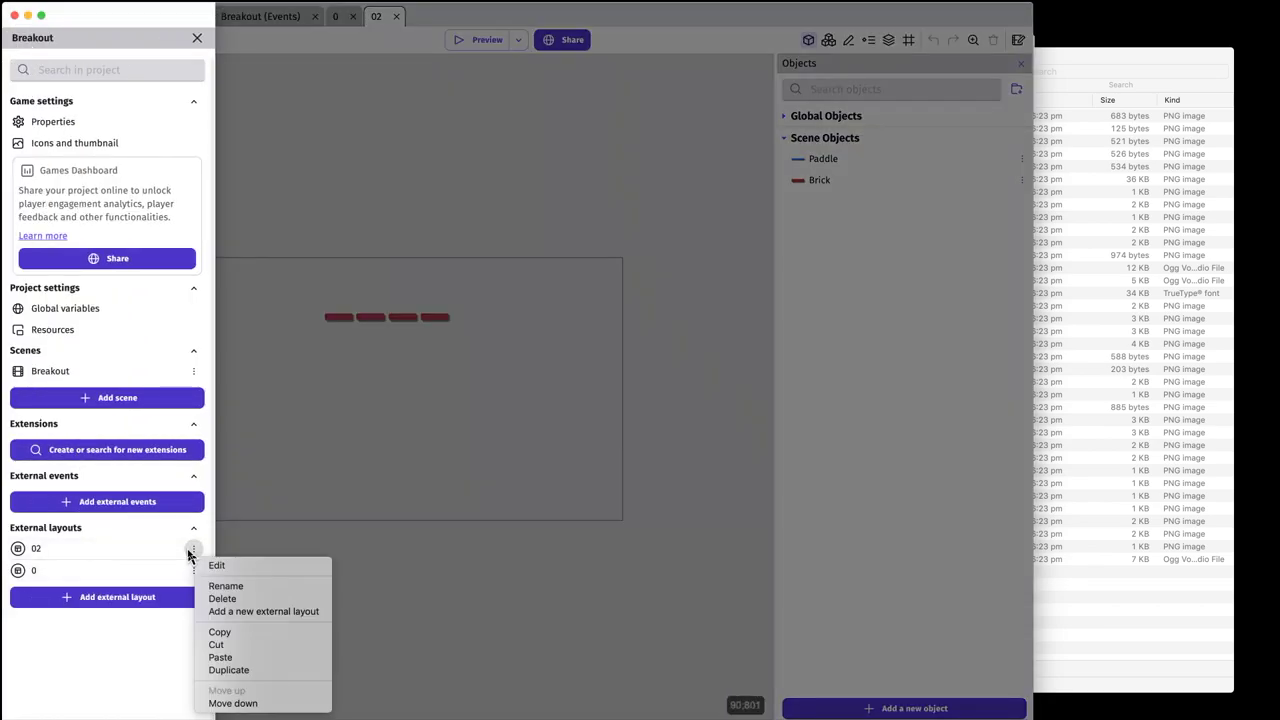
click(250, 585)
key(super+a)
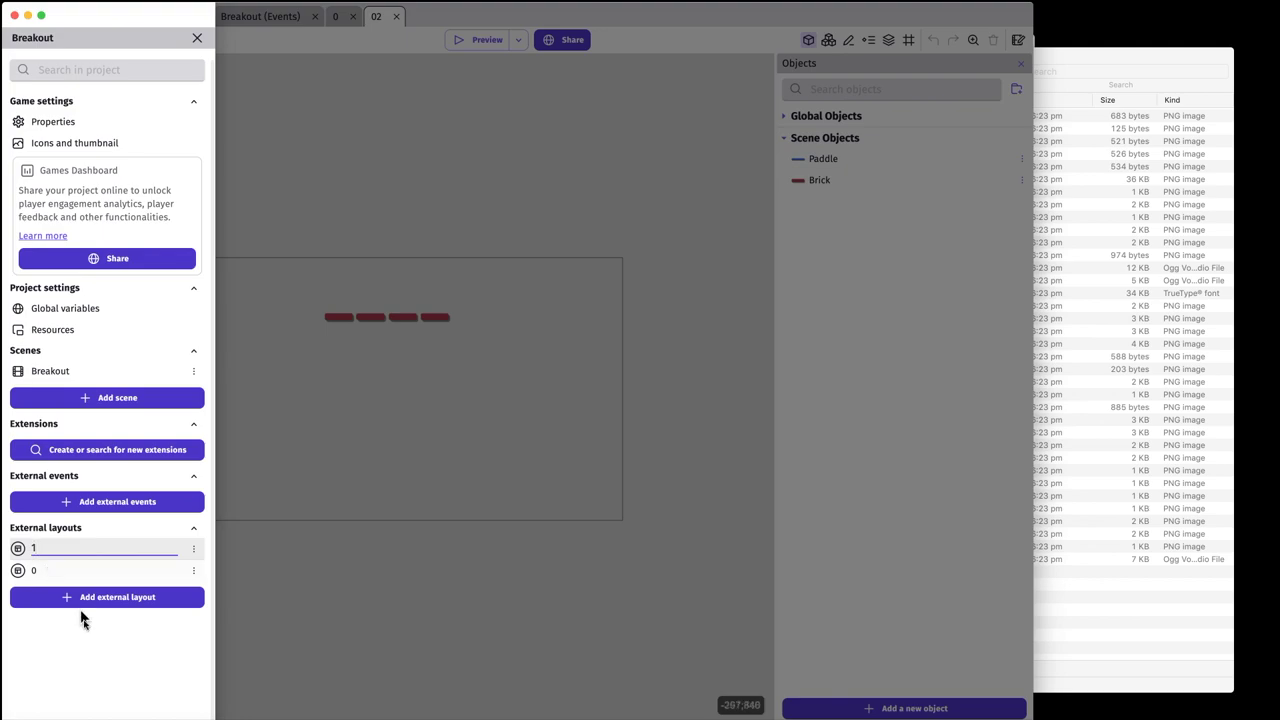
click(82, 651)
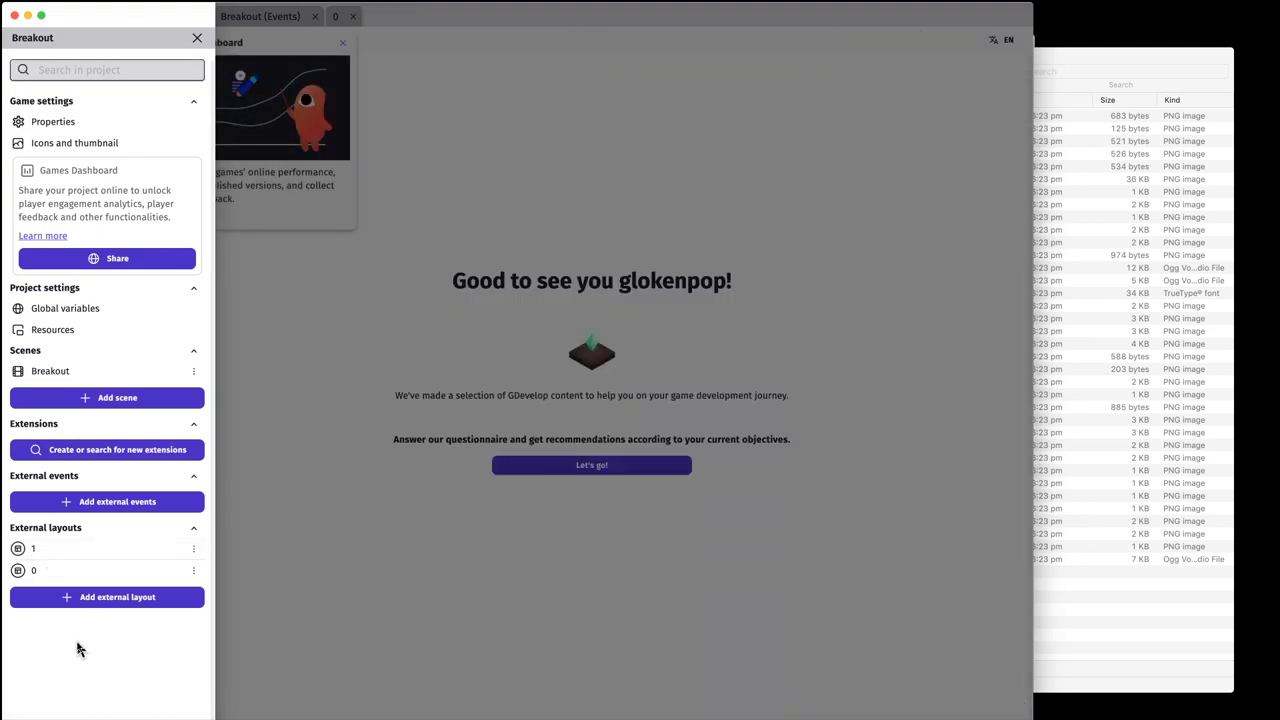
click(86, 550)
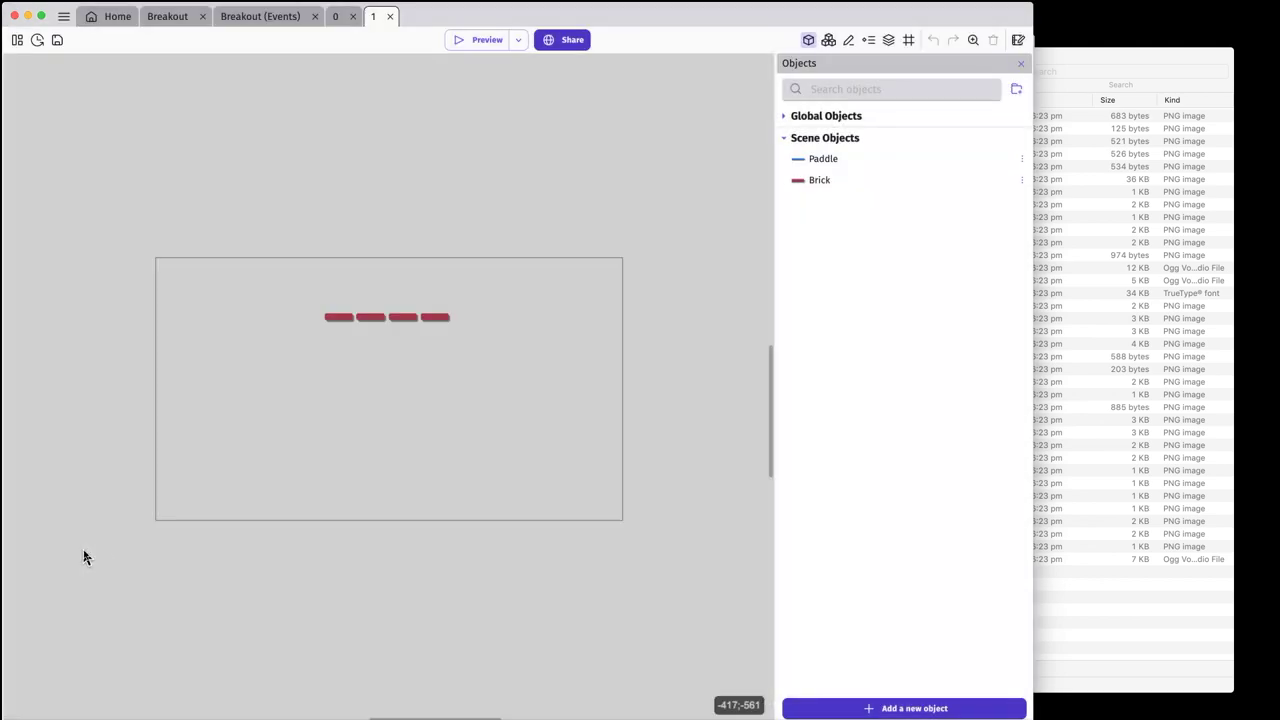
- Duplicate the row of four bricks directly beneath the original row in layout 1 and show the editor grid
drag(488, 365, 370, 340)
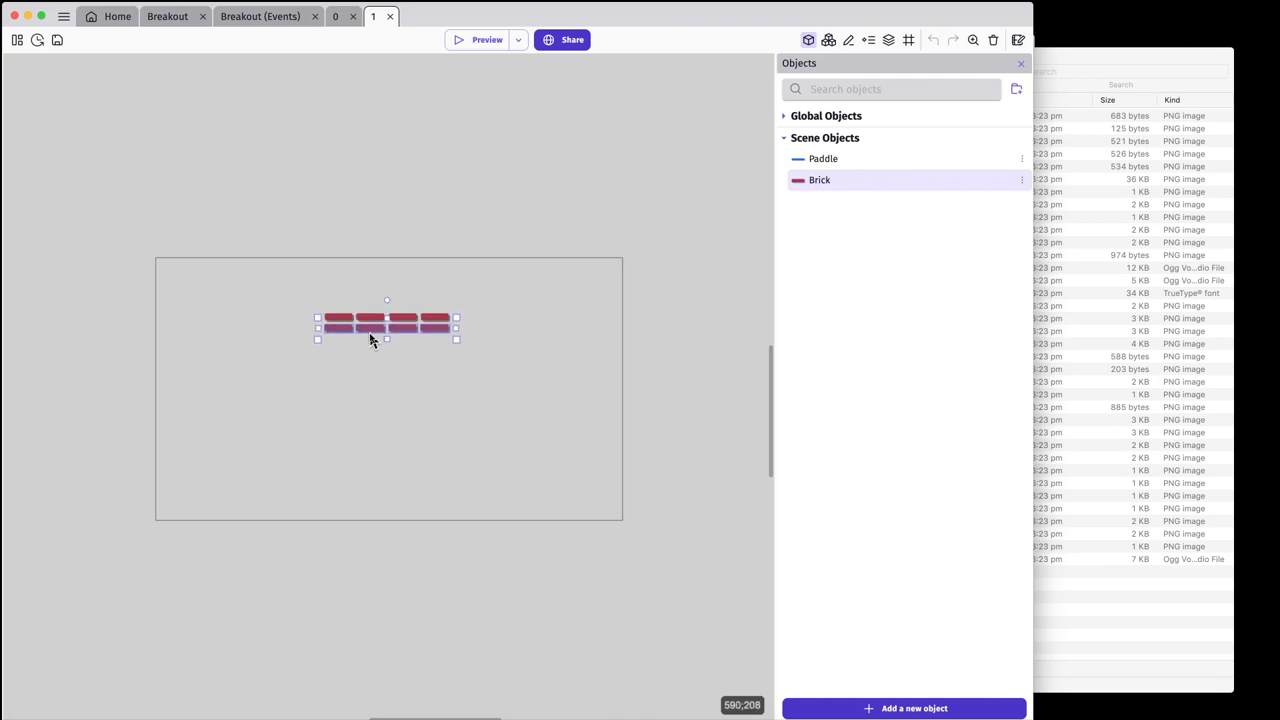
click(910, 42)
click(952, 68)
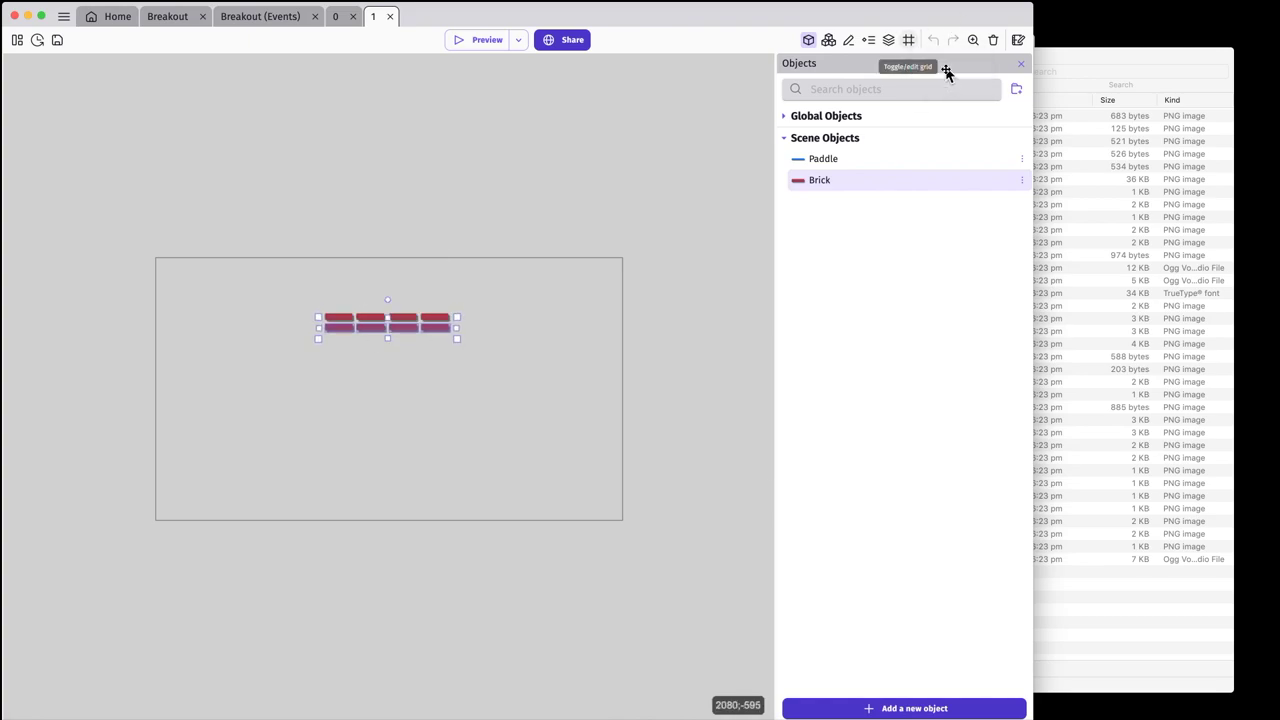
- Set the grid's cell width and cell height to 8 pixels each and apply the options
click(910, 42)
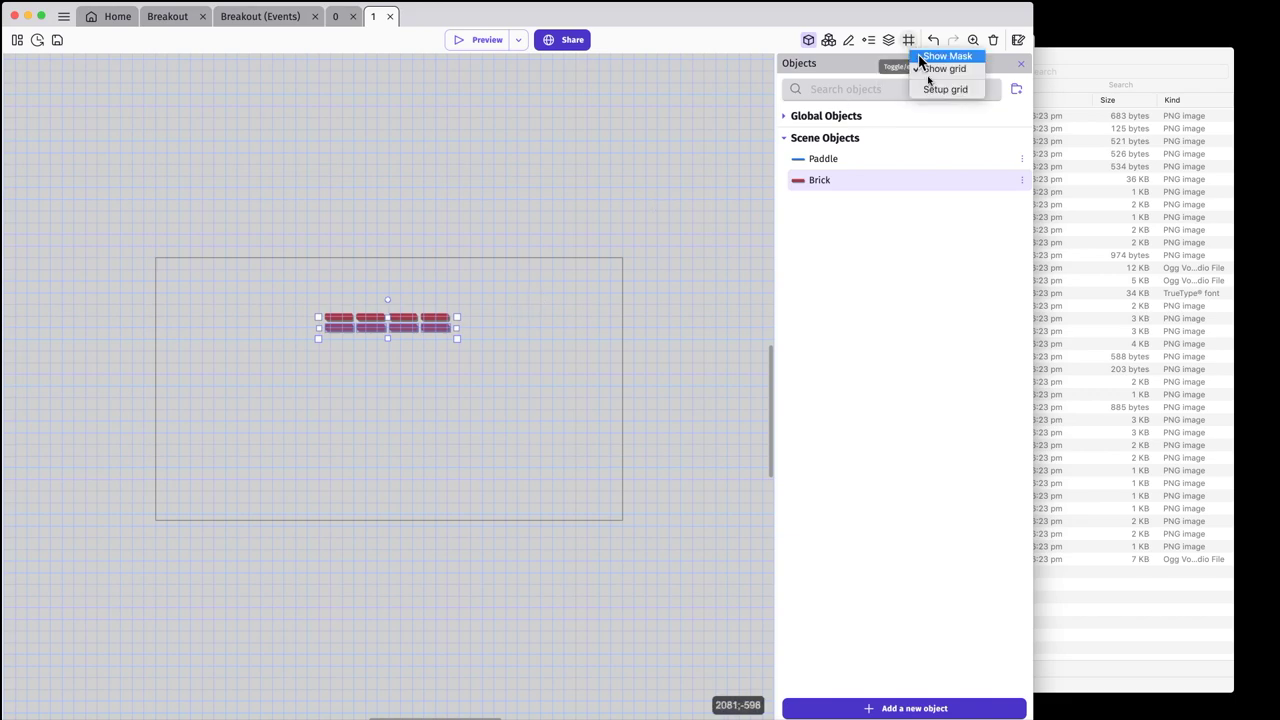
click(937, 90)
drag(429, 354, 313, 355)
text(8)
drag(660, 354, 528, 355)
text(8)
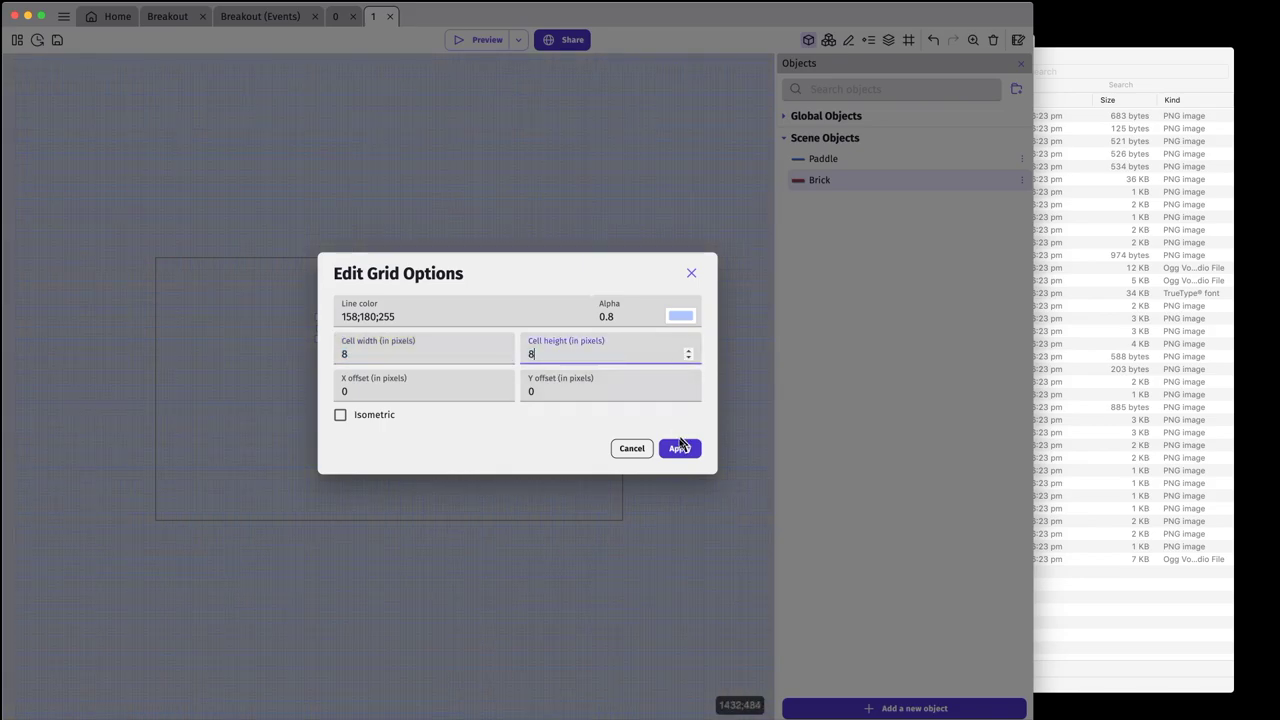
click(679, 448)
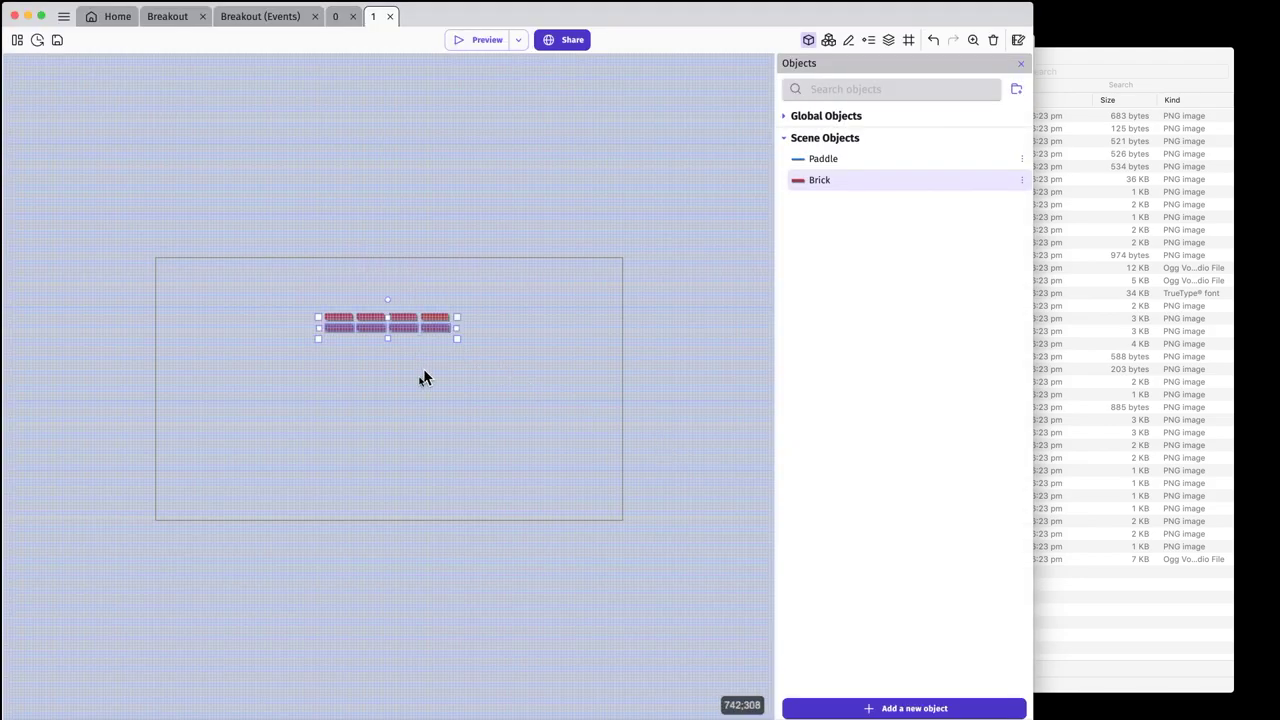
- Move the lower row of bricks slightly down and sideways to line it up with the upper row, and deselect it
ctrl+scroll(380, 360, up, 5)
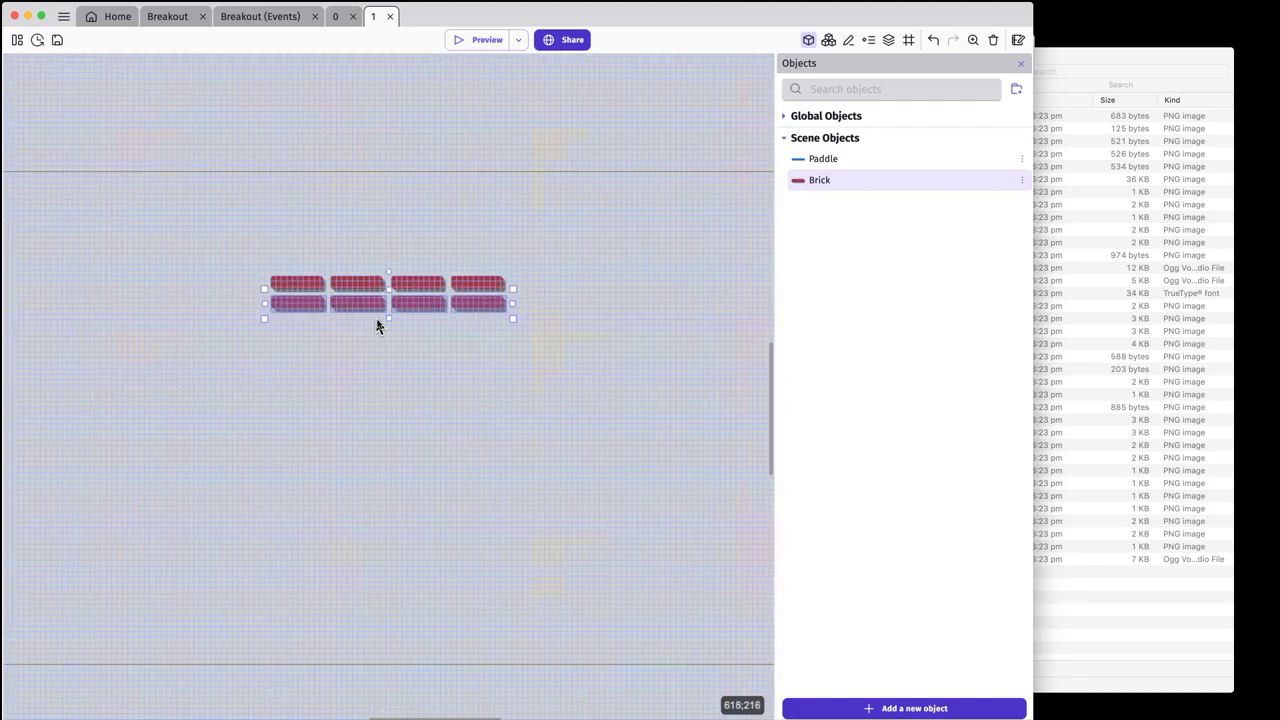
ctrl+scroll(380, 326, up, 2)
ctrl+scroll(380, 326, up, 1)
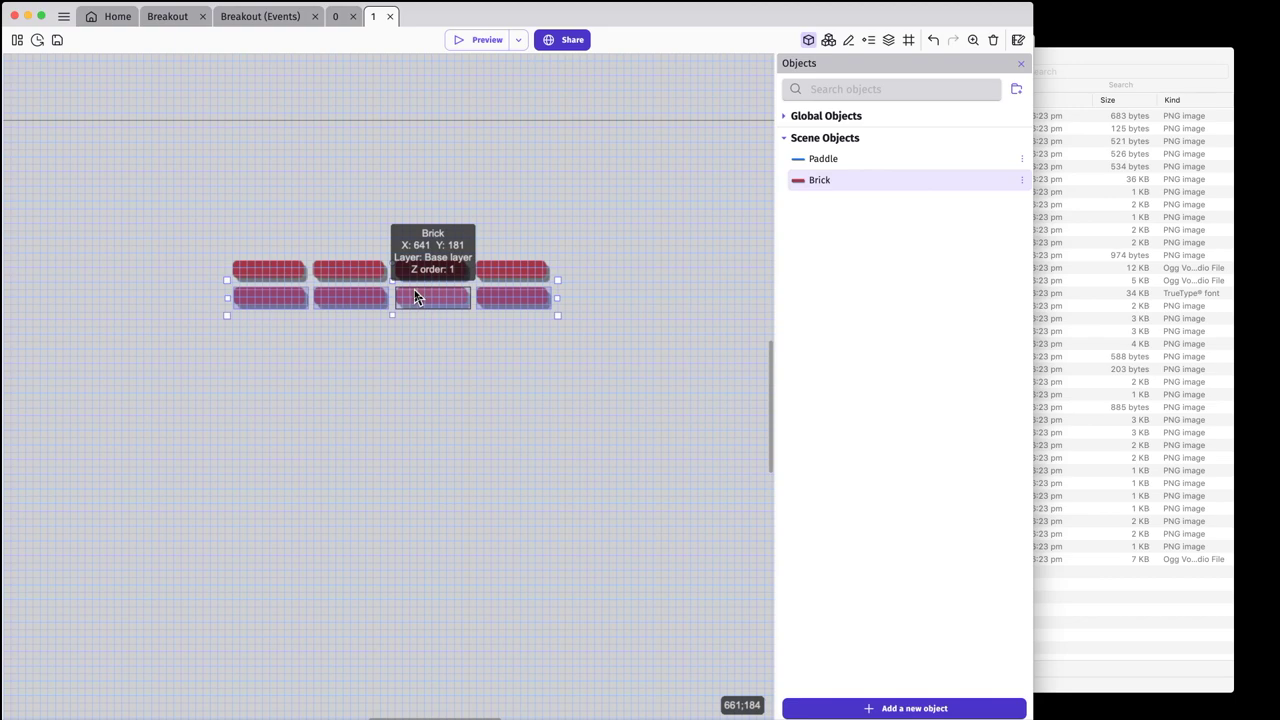
drag(413, 291, 408, 297)
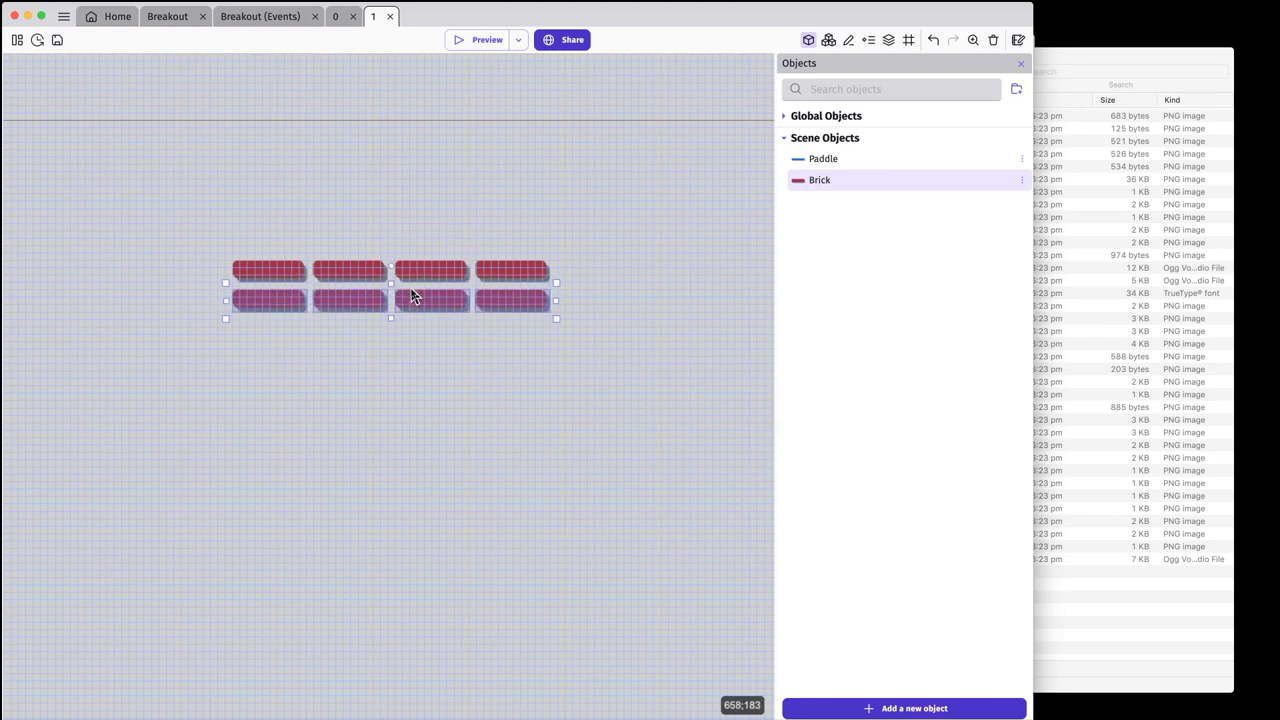
click(414, 369)
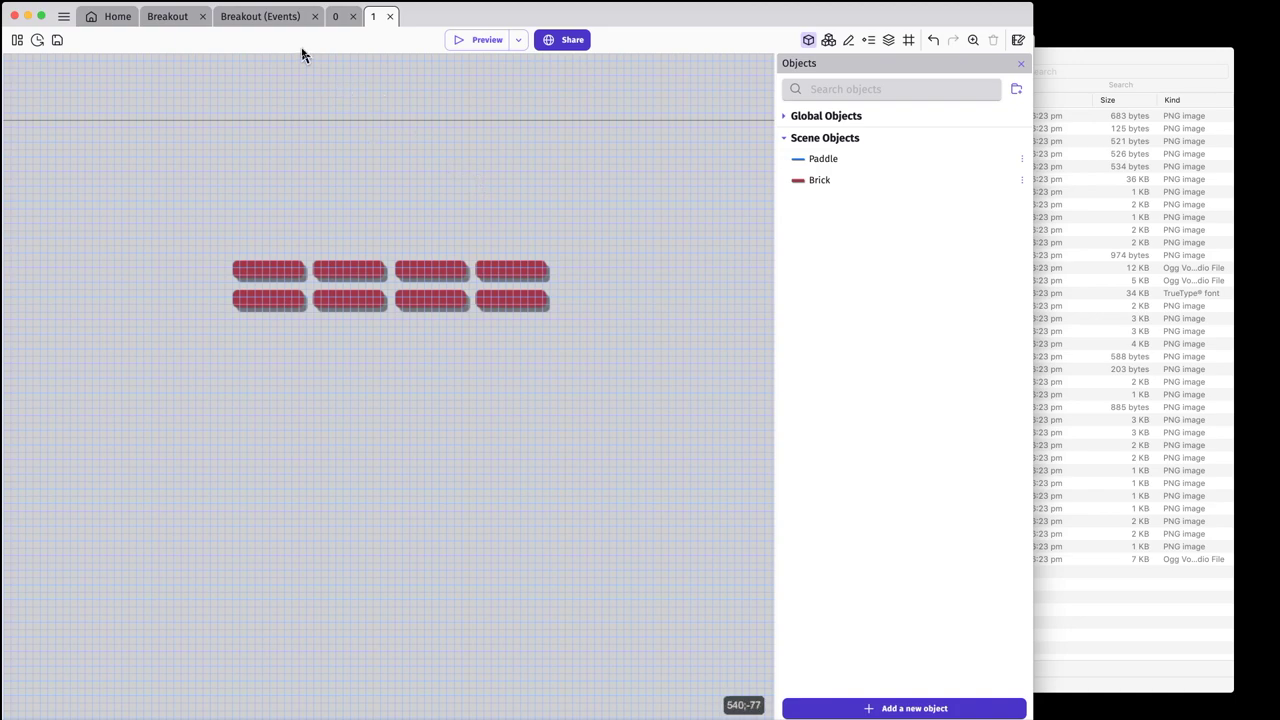
- In the Breakout scene, create a new Sprite object from scratch and name it Ball
click(166, 16)
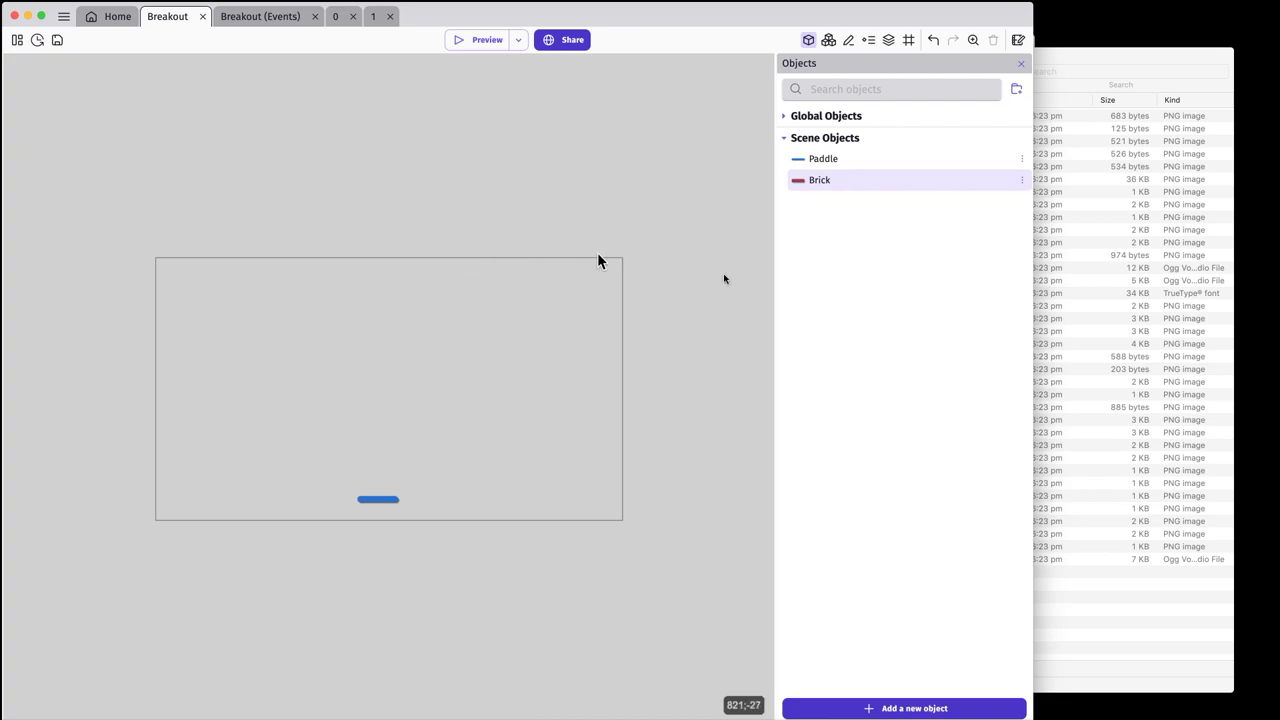
click(921, 708)
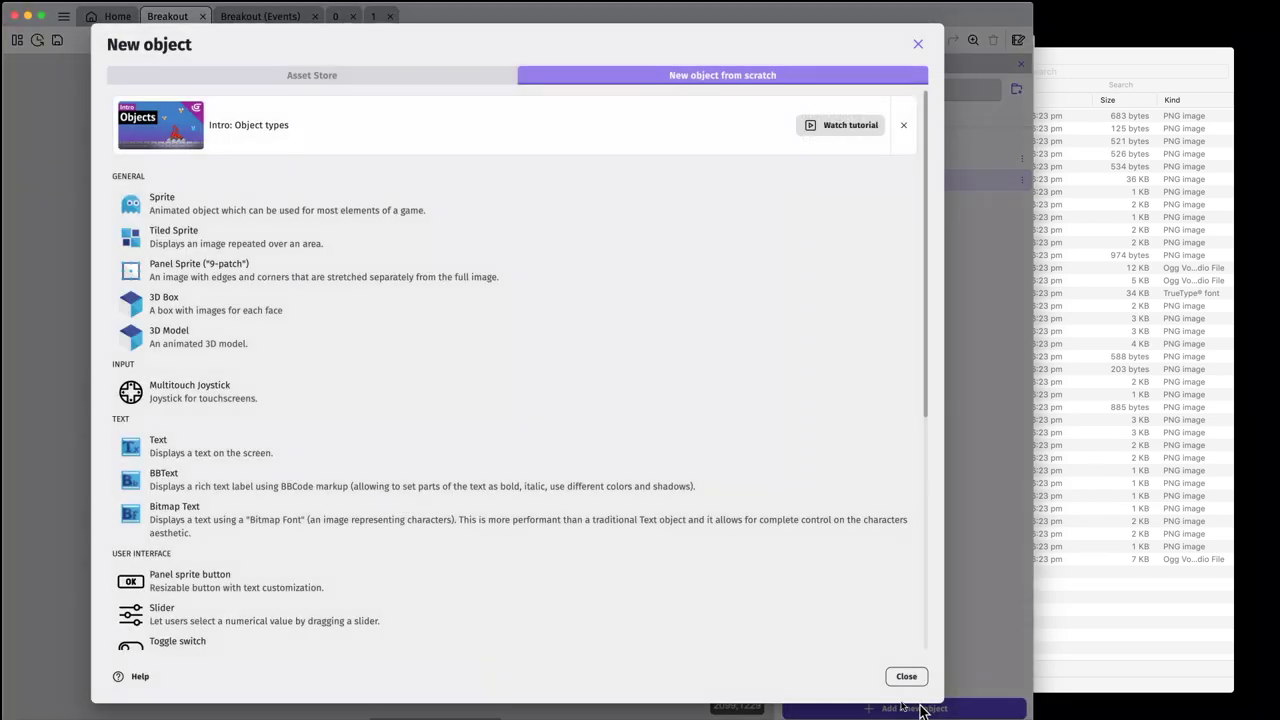
click(350, 218)
drag(178, 117, 106, 119)
text(Ball)
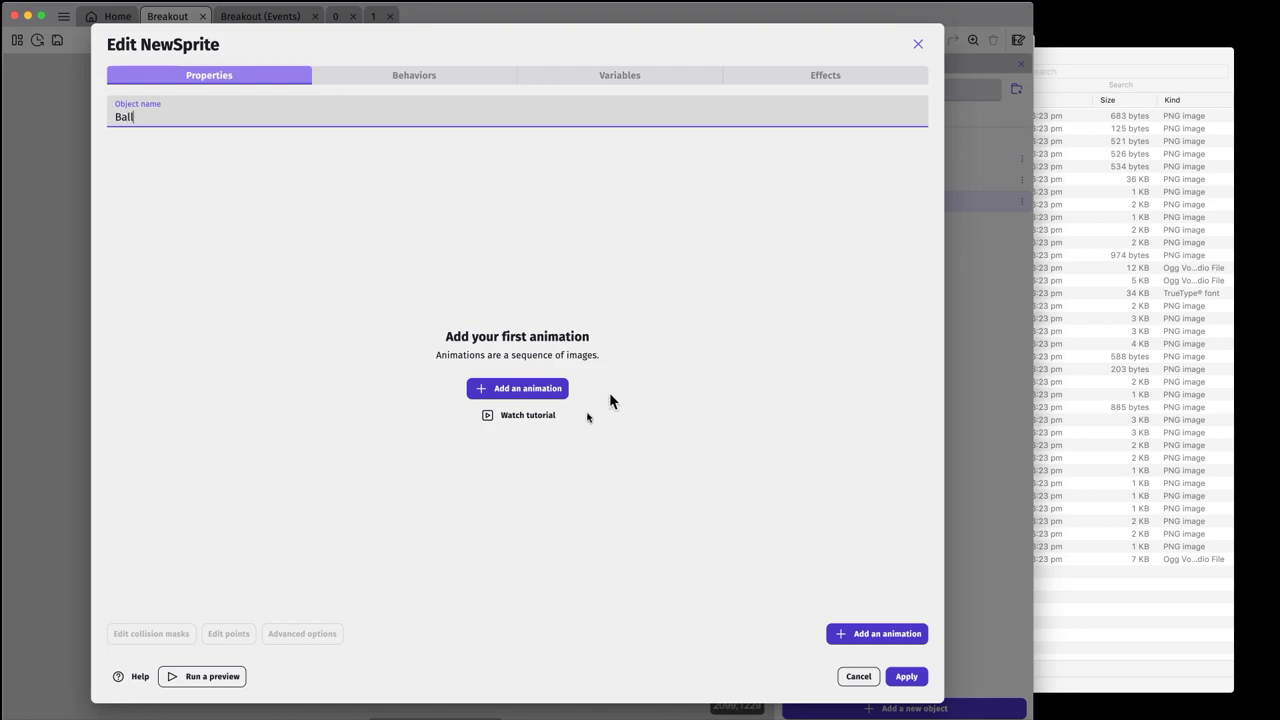
- Add an animation to the Ball sprite using the image Ball.png from the breakout-assets folder
click(556, 390)
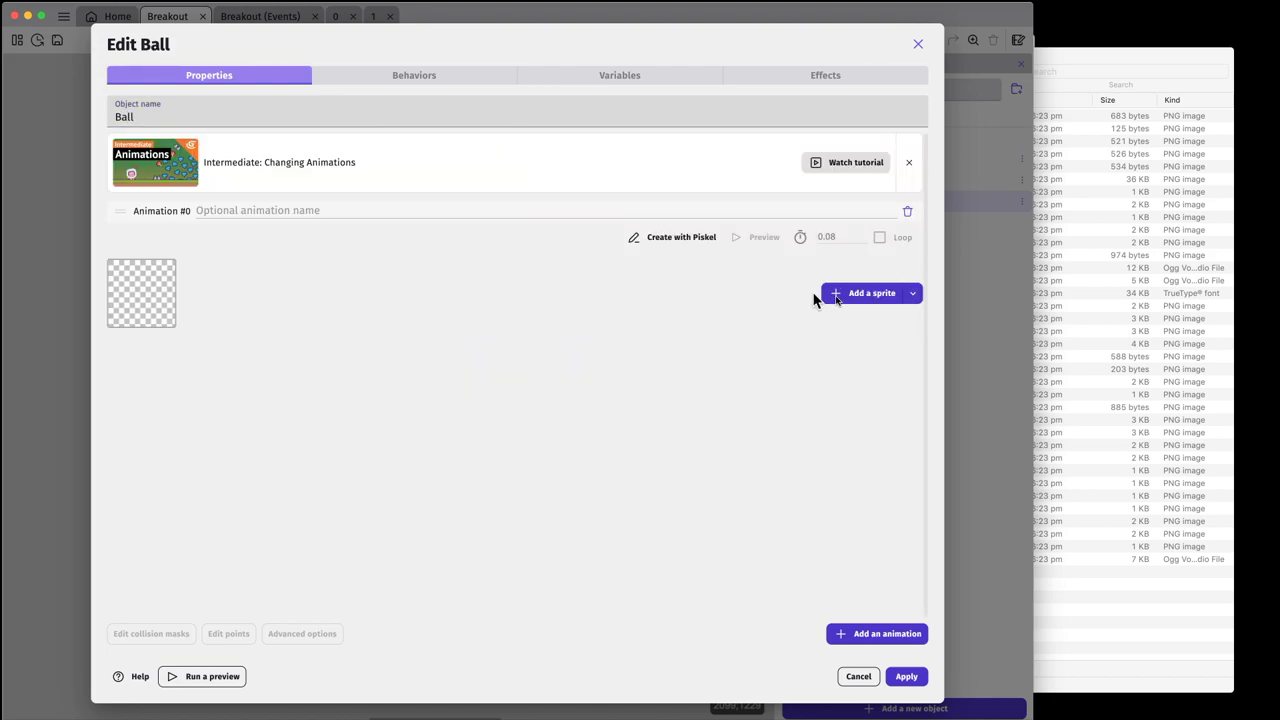
click(855, 295)
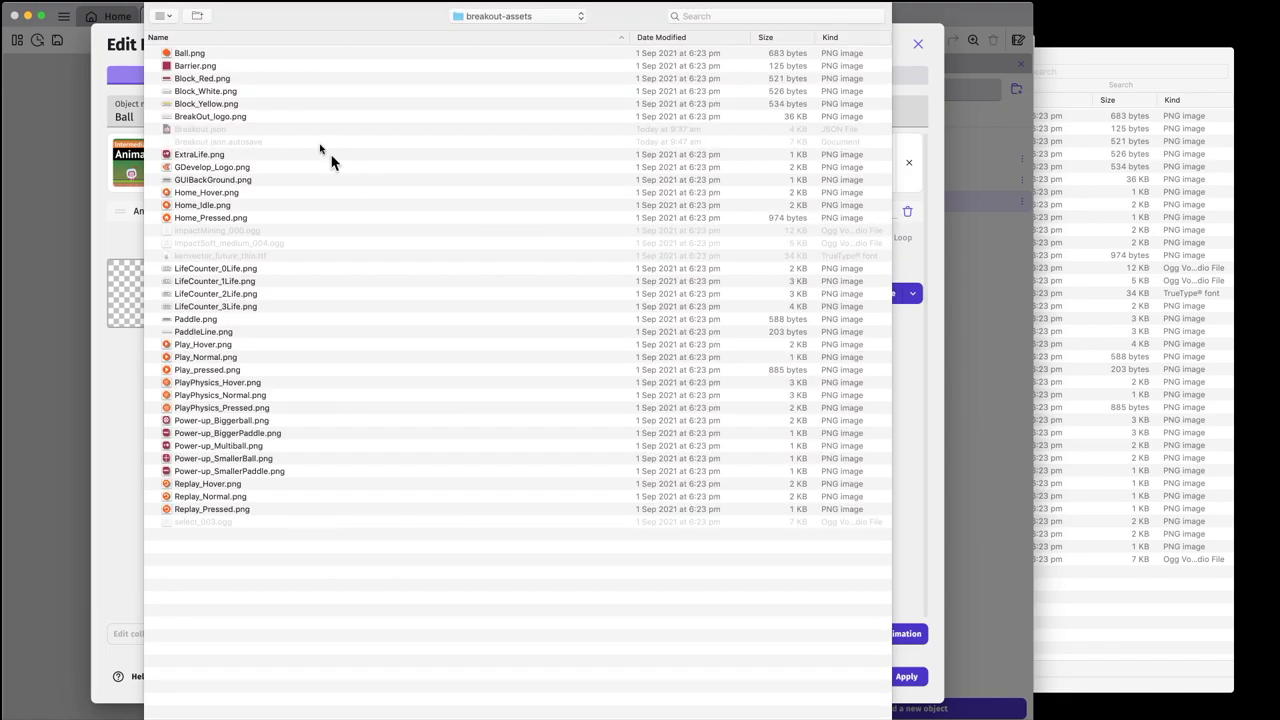
click(268, 55)
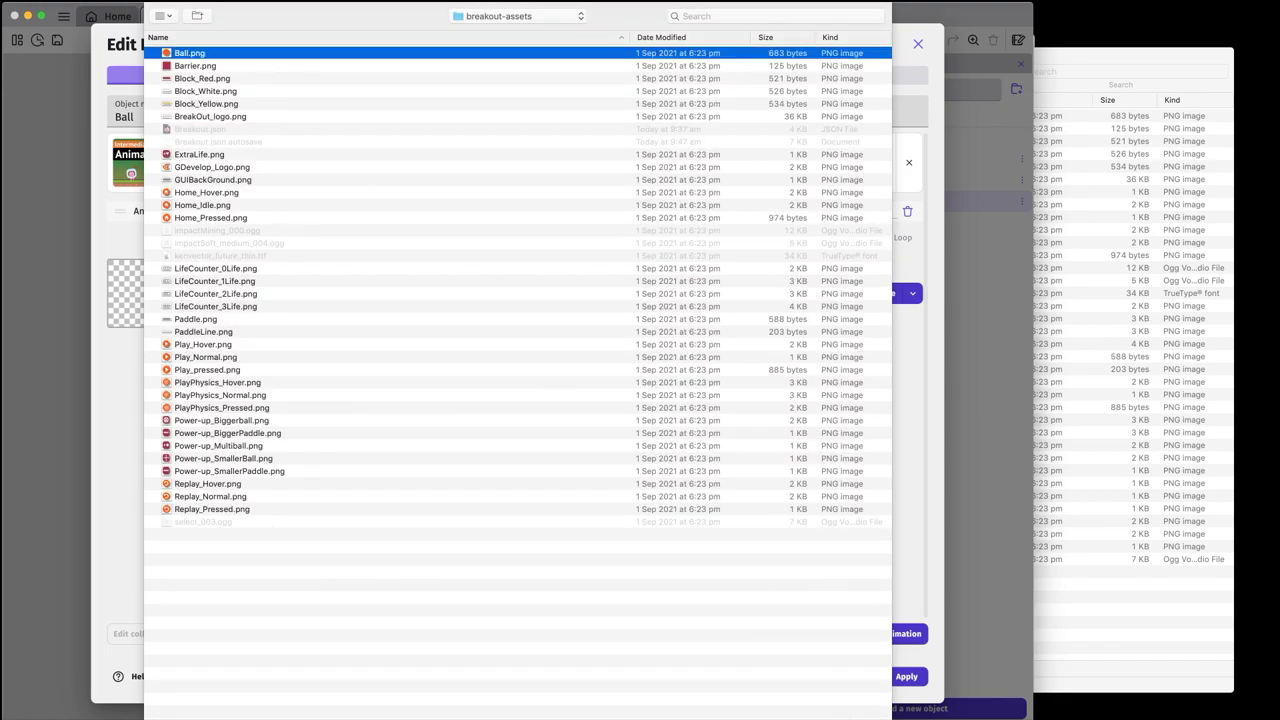
key(Return)
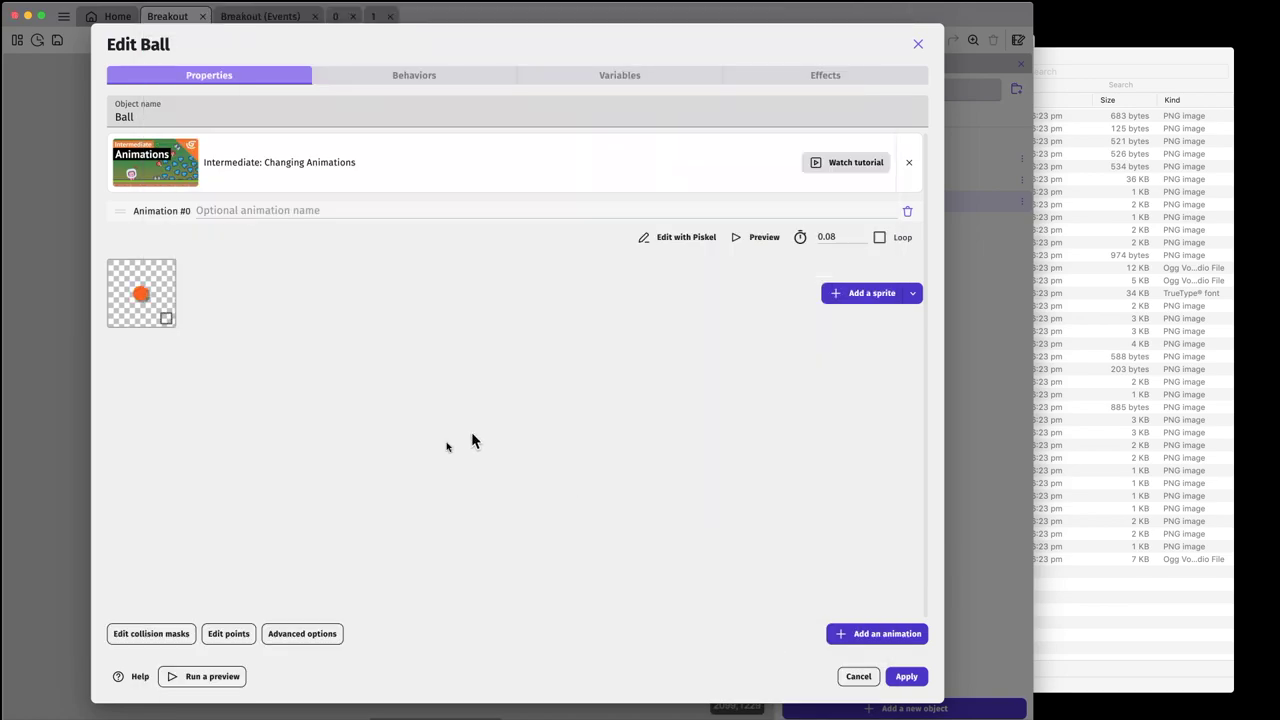
- Move the Ball's Origin point onto its center at X 13, Y 12.5 and apply the object's changes
click(229, 636)
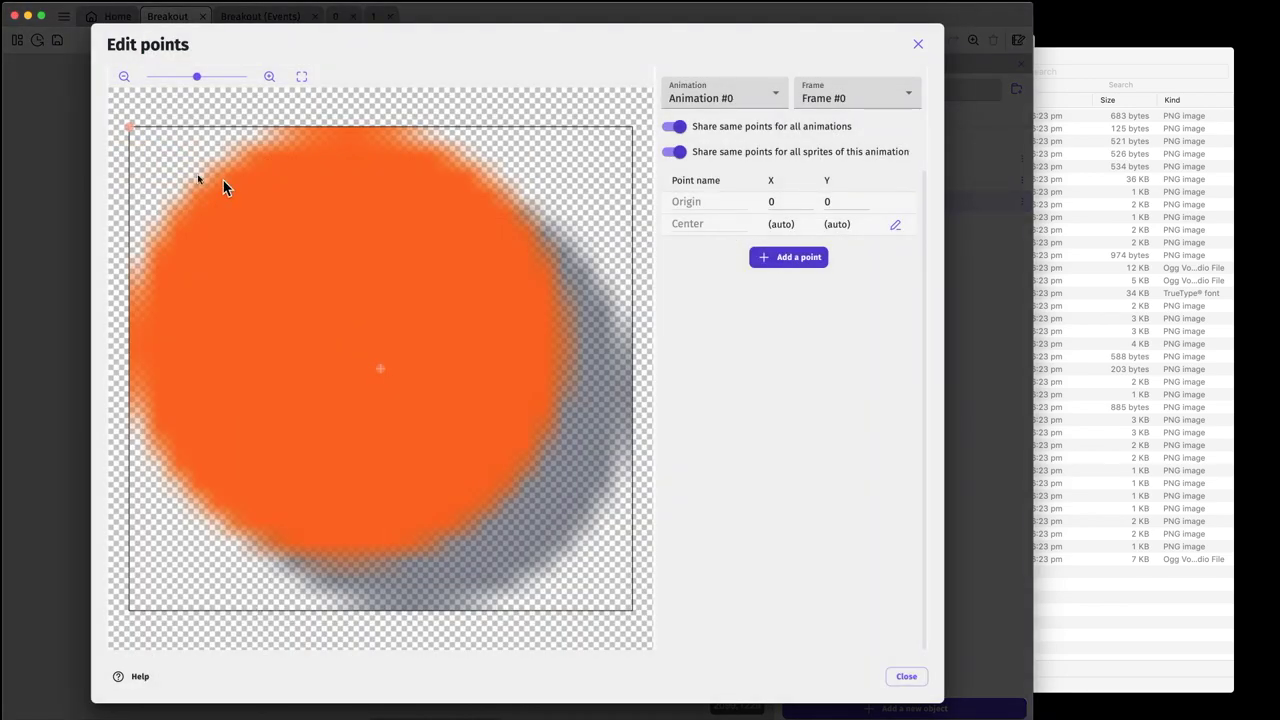
mouse_move(129, 130)
mouse_down()
mouse_move(367, 370)
mouse_move(381, 369)
mouse_up()
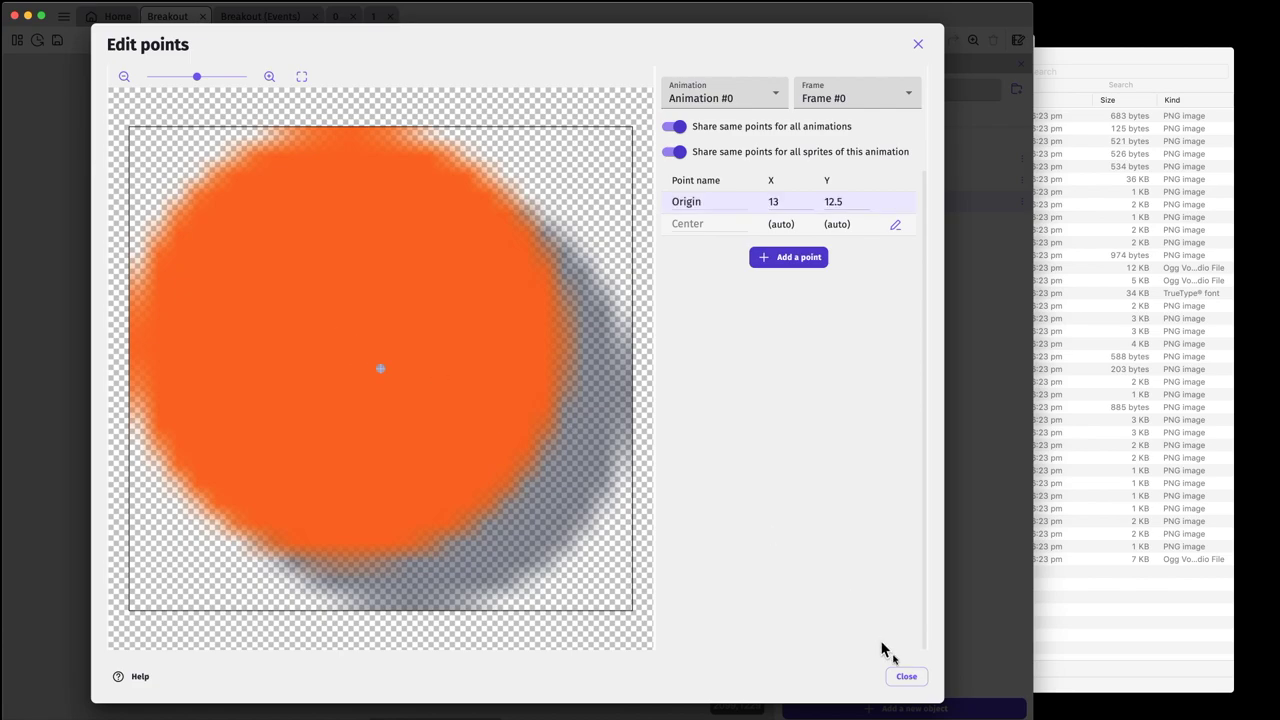
click(905, 676)
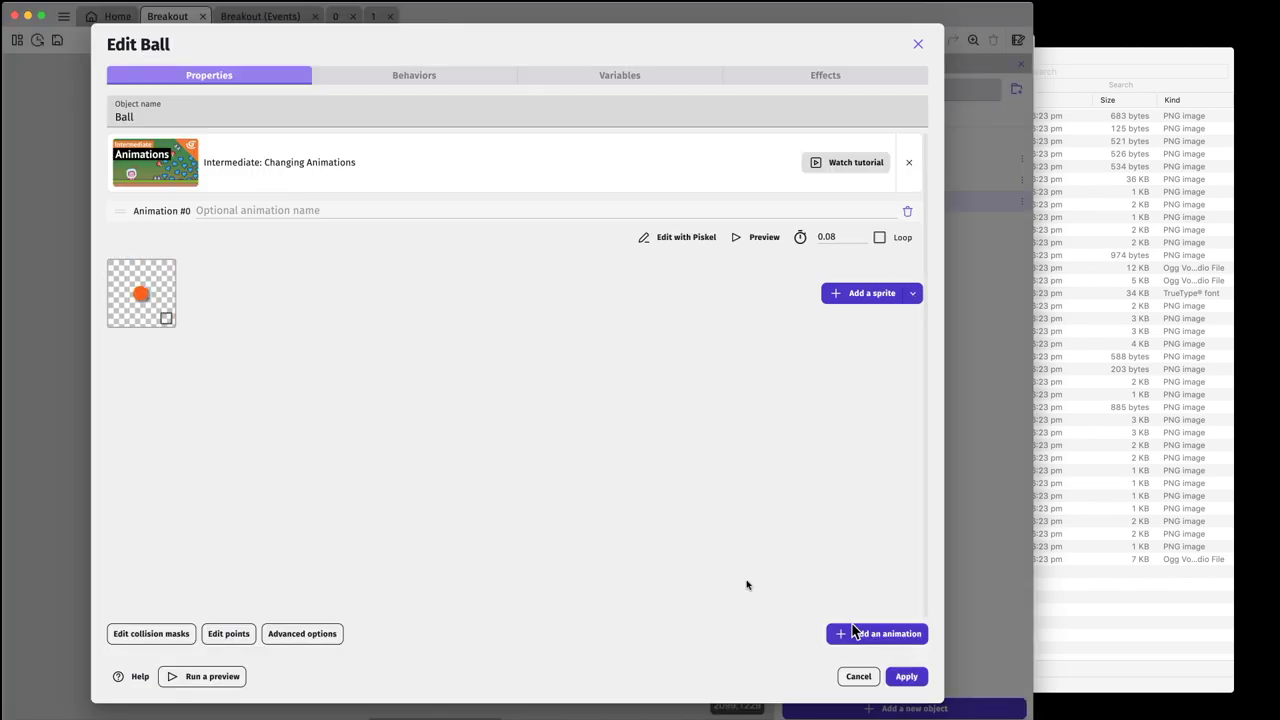
click(906, 676)
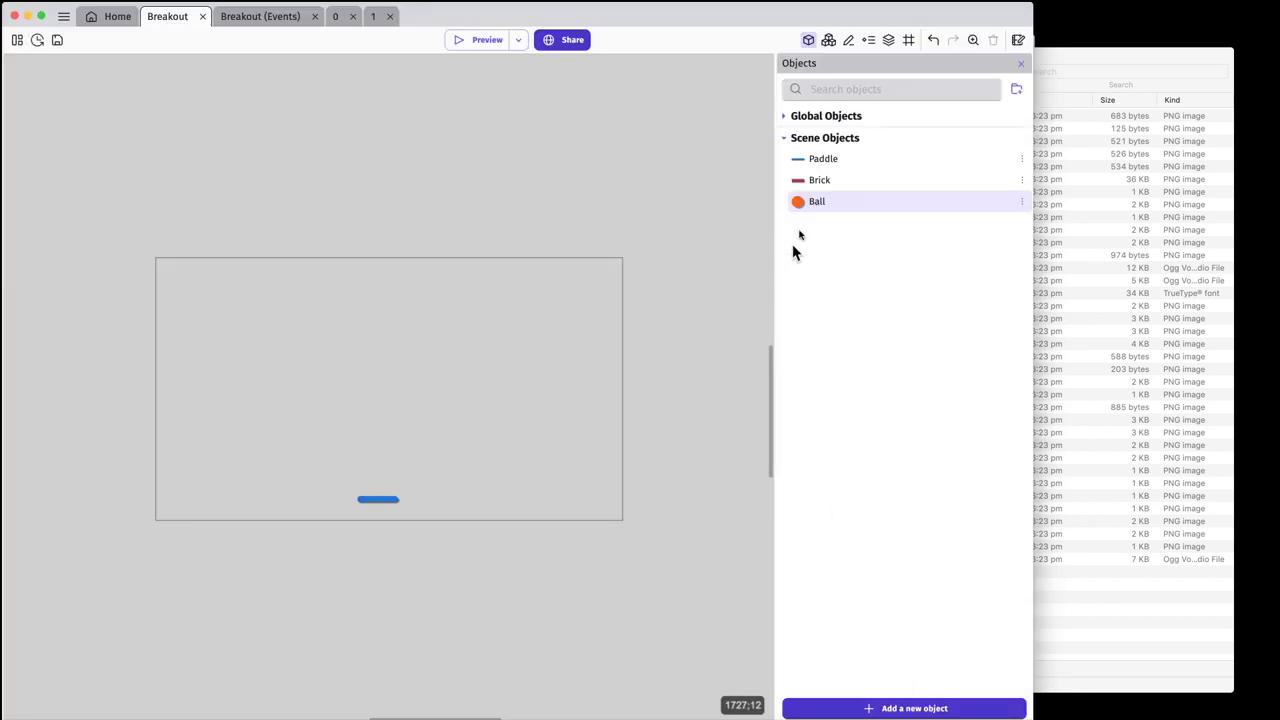
- Place a Ball instance in the middle of the Breakout scene, above the paddle, and deselect it
drag(809, 207, 780, 210)
mouse_move(387, 377)
mouse_down()
mouse_move(374, 390)
mouse_move(374, 367)
mouse_up()
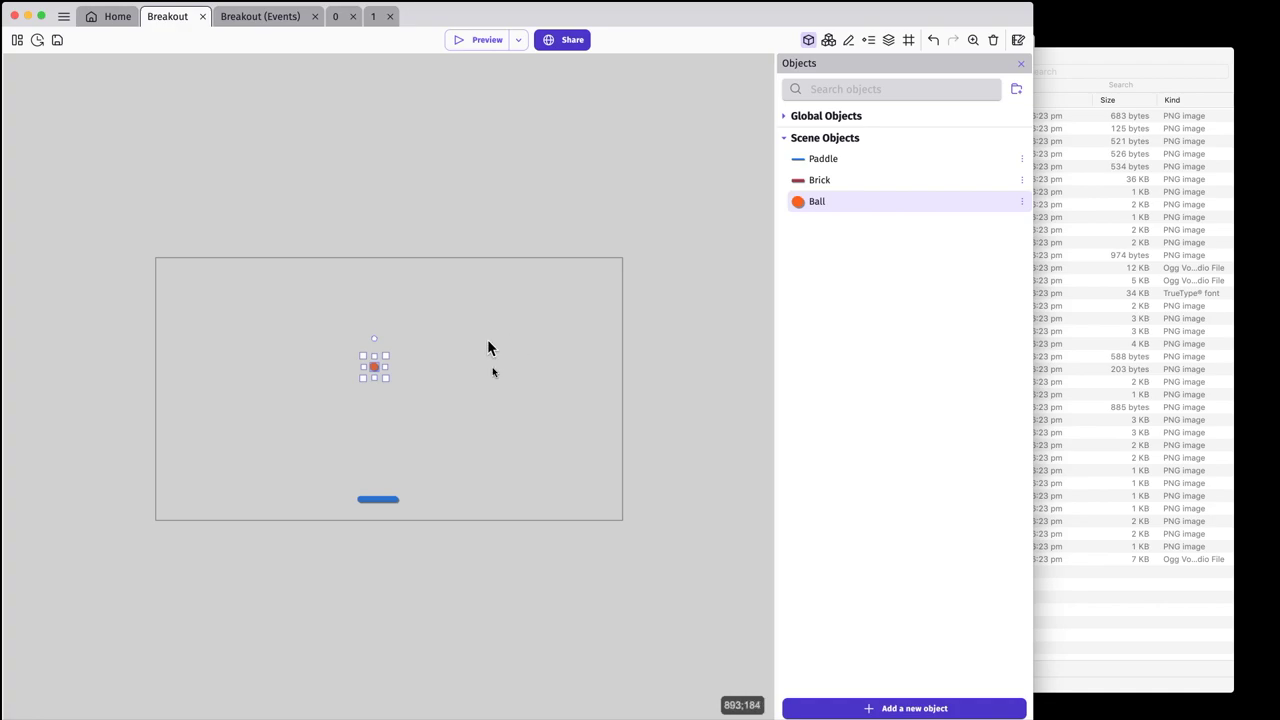
click(492, 374)
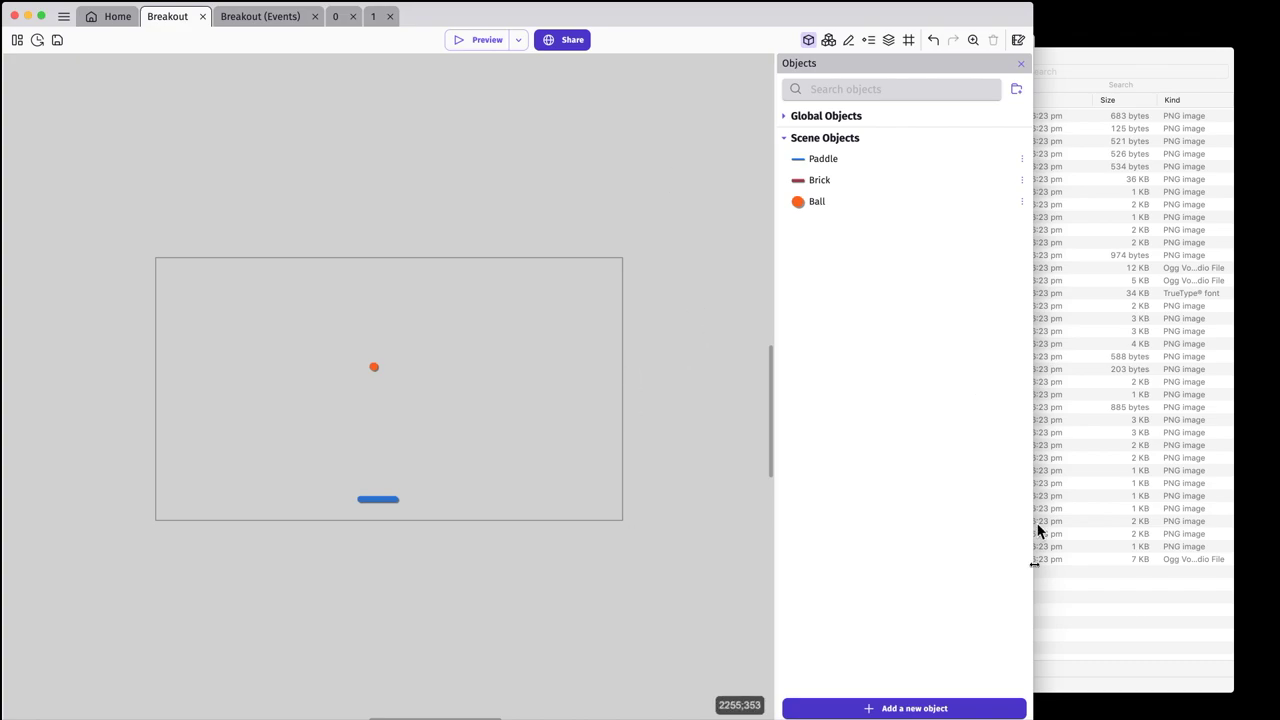
- Create a new Tiled Sprite object from scratch and name it Barrier
click(934, 708)
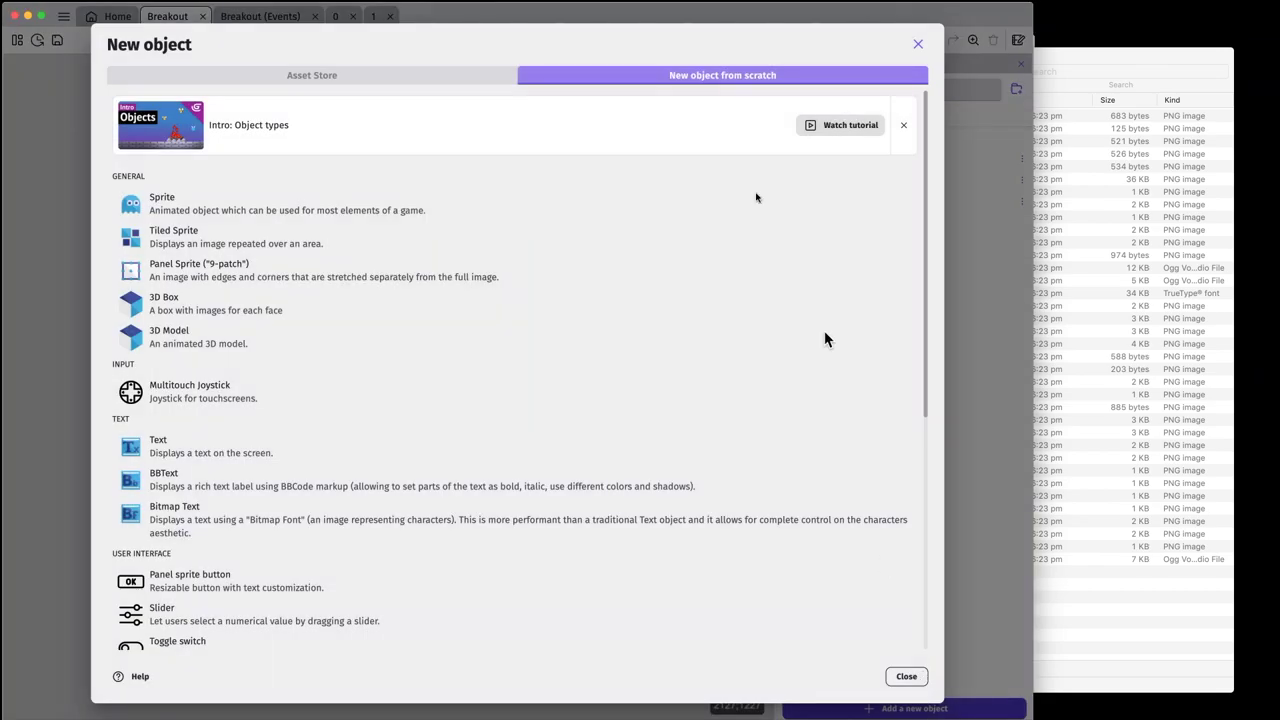
click(185, 240)
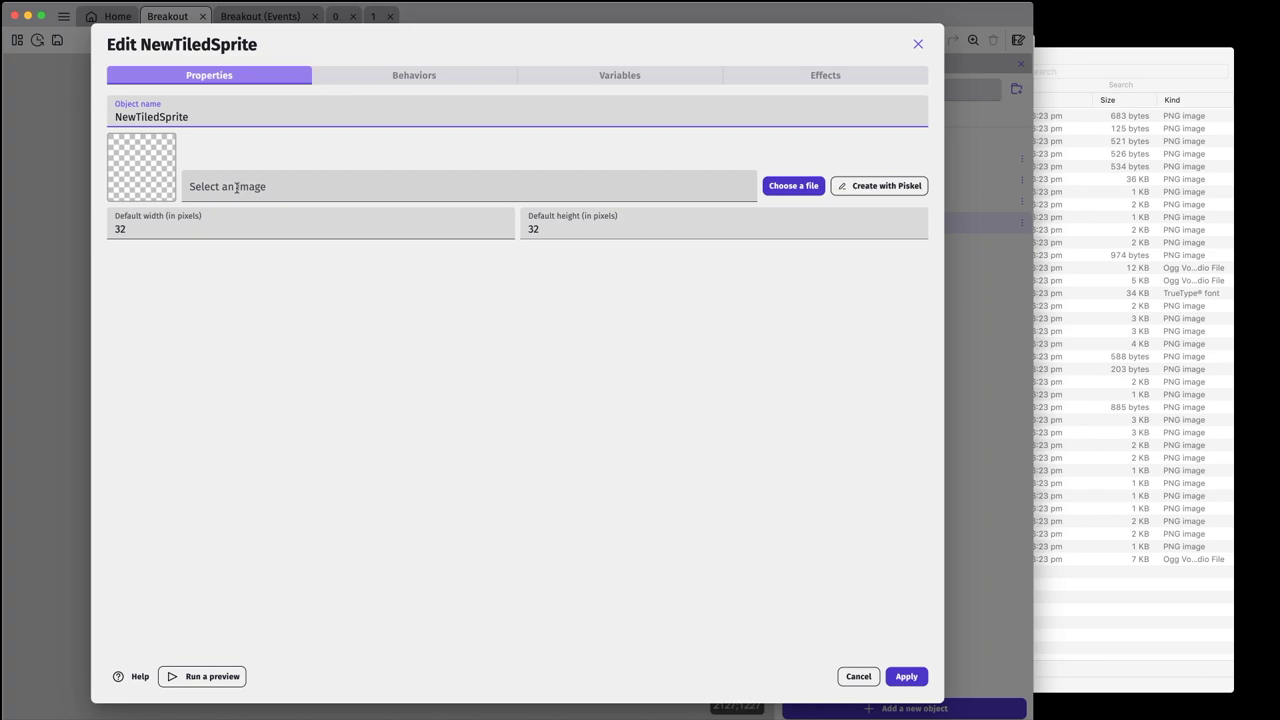
drag(229, 120, 65, 104)
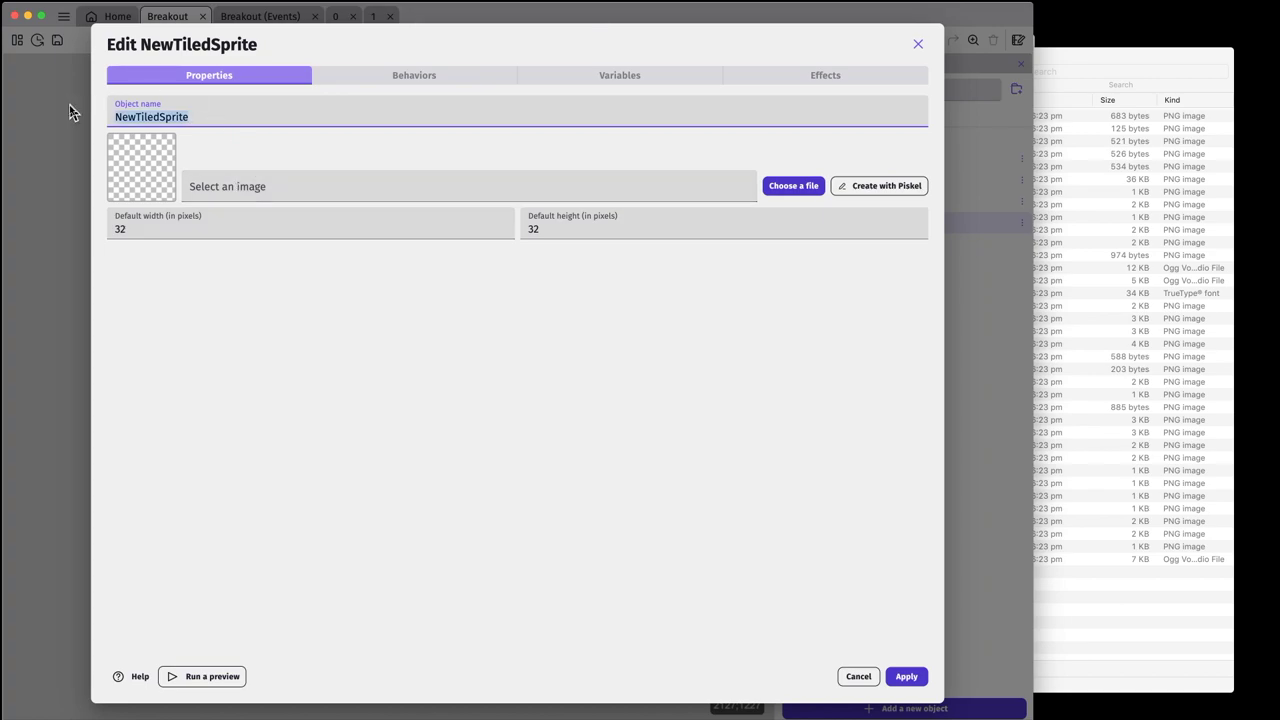
text(Barrier)
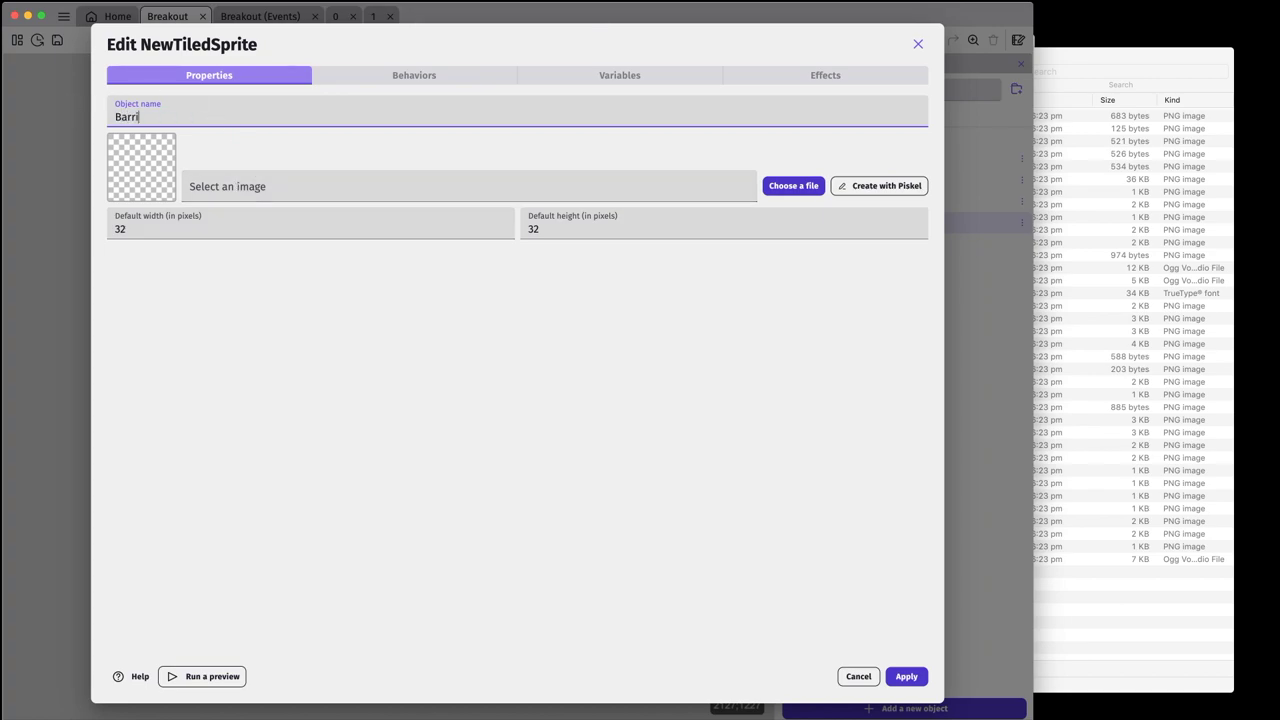
- Set the Barrier tiled sprite's image to Barrier.png from the breakout-assets folder
click(796, 190)
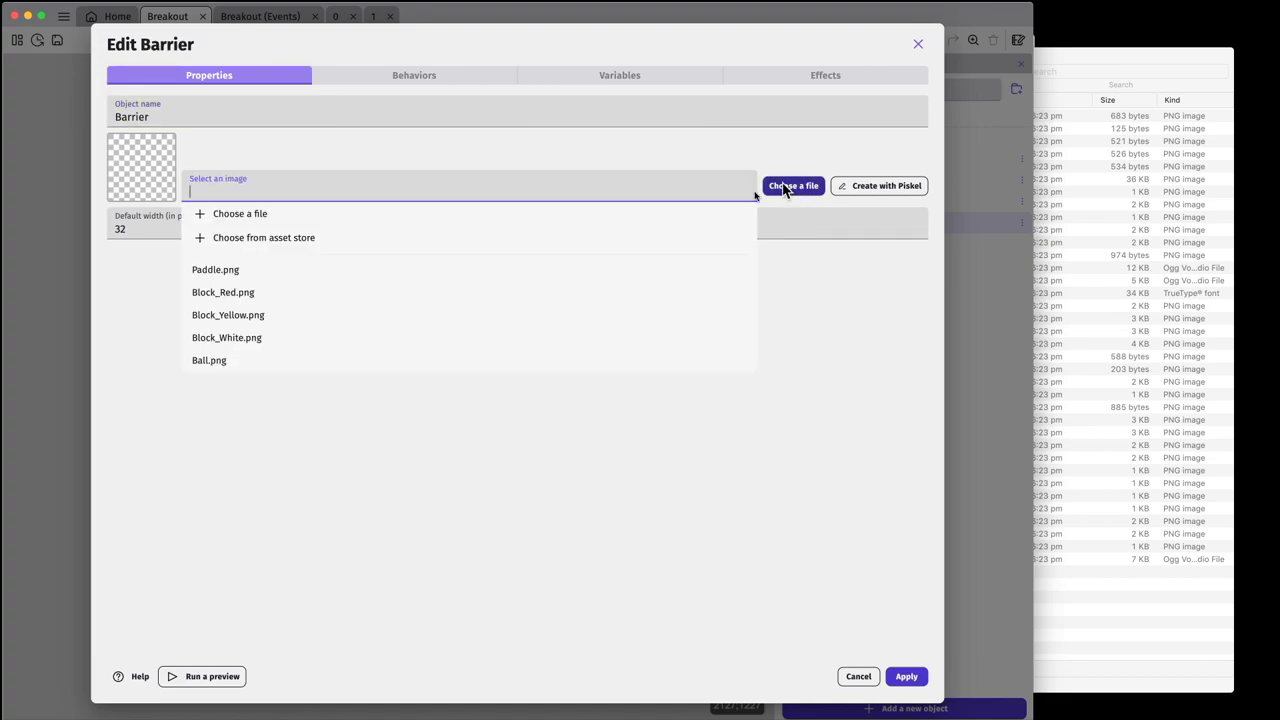
click(869, 329)
click(814, 189)
click(465, 219)
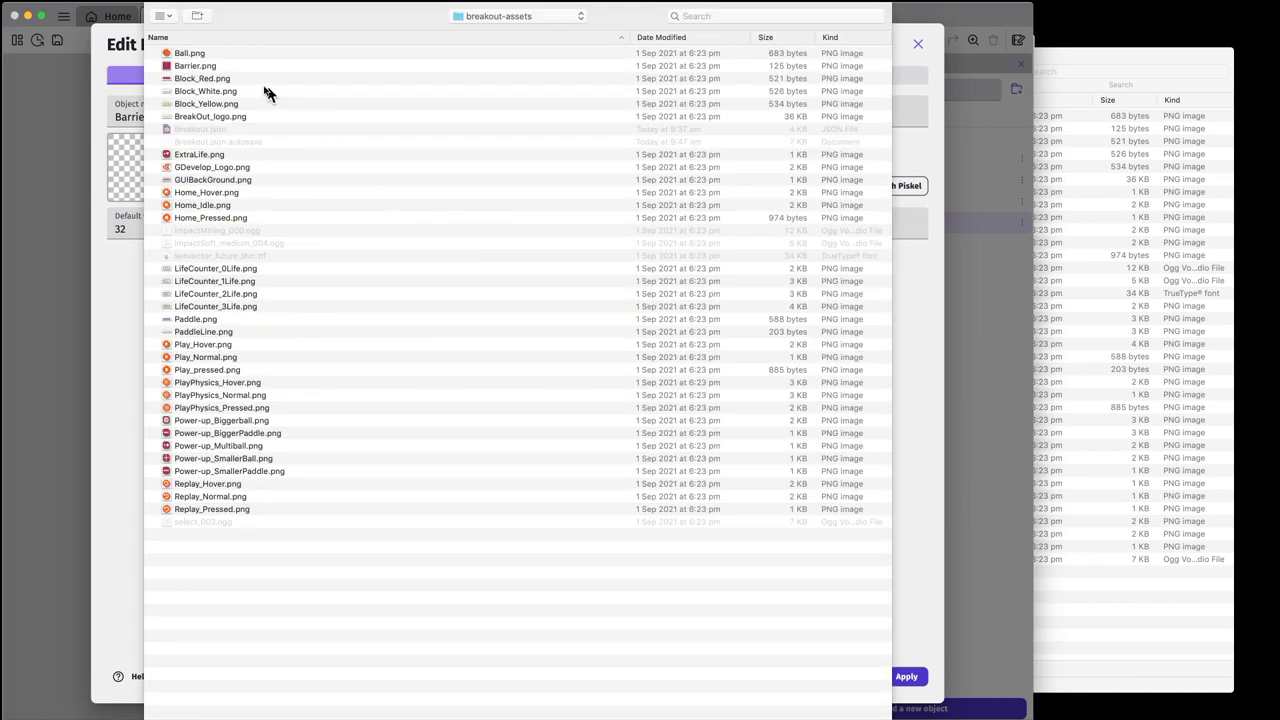
click(237, 68)
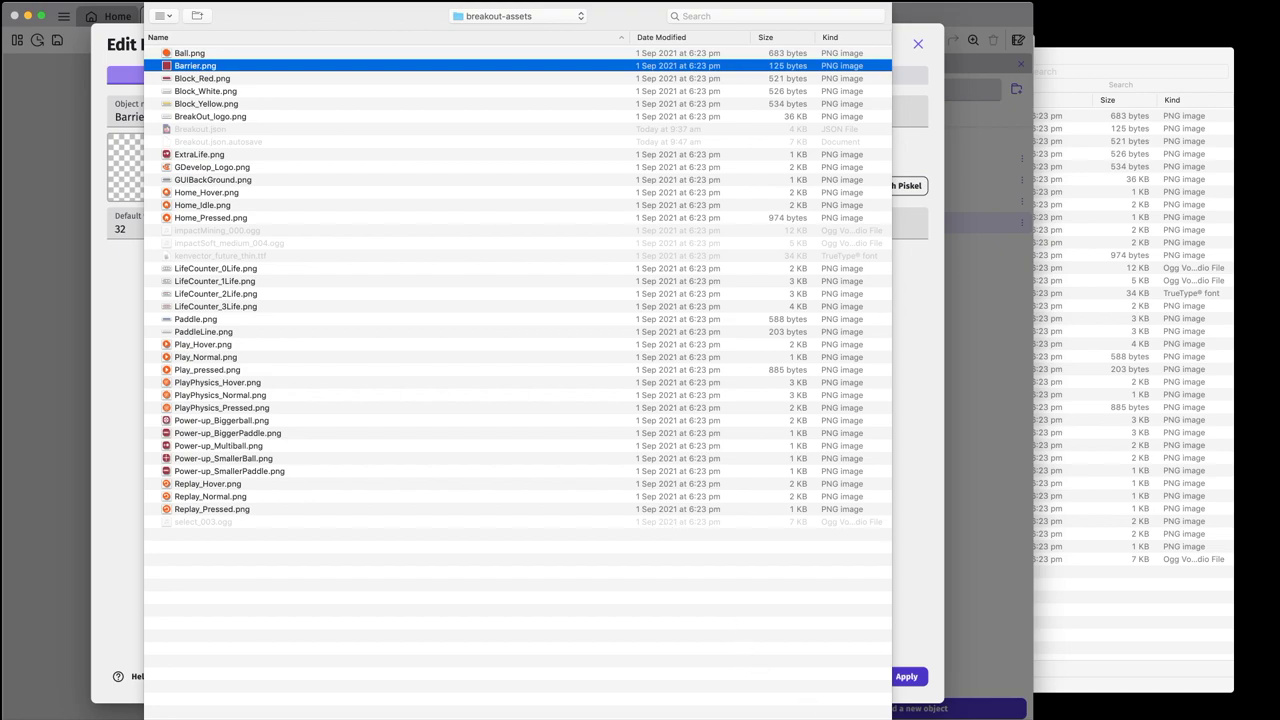
key(Return)
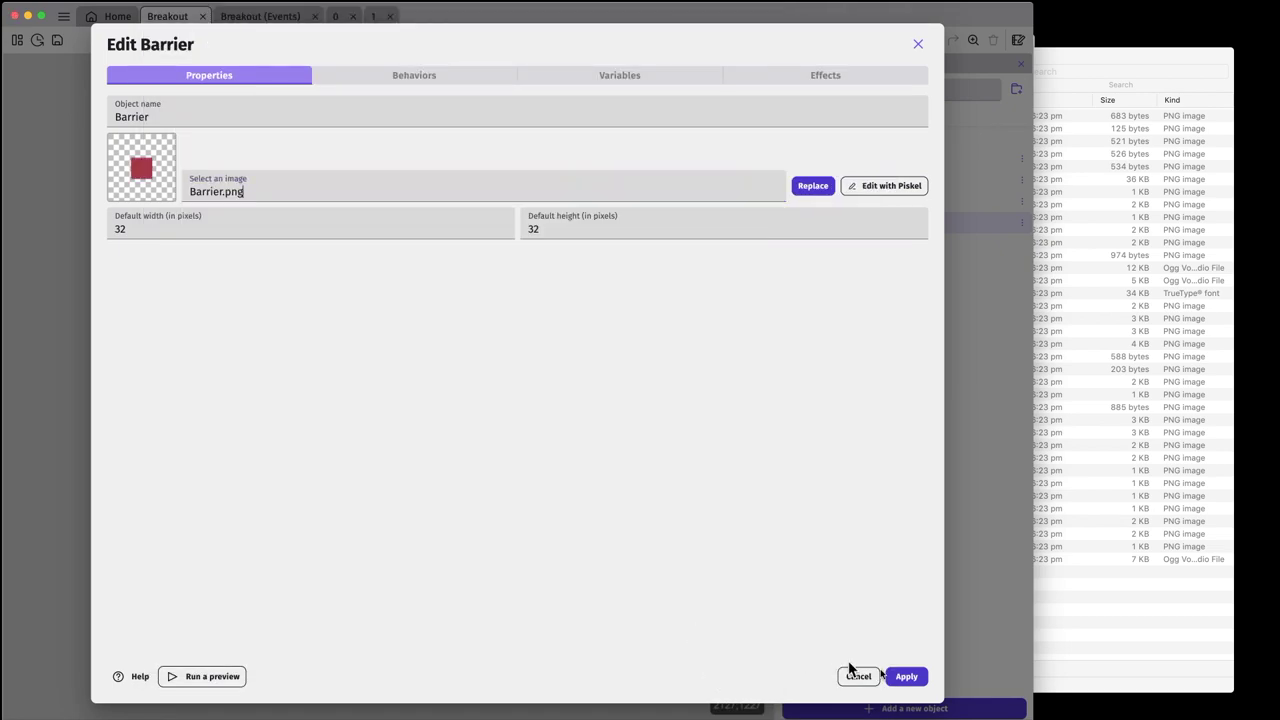
- Apply the Barrier object's settings and place one Barrier instance above the scene frame
click(891, 684)
click(911, 683)
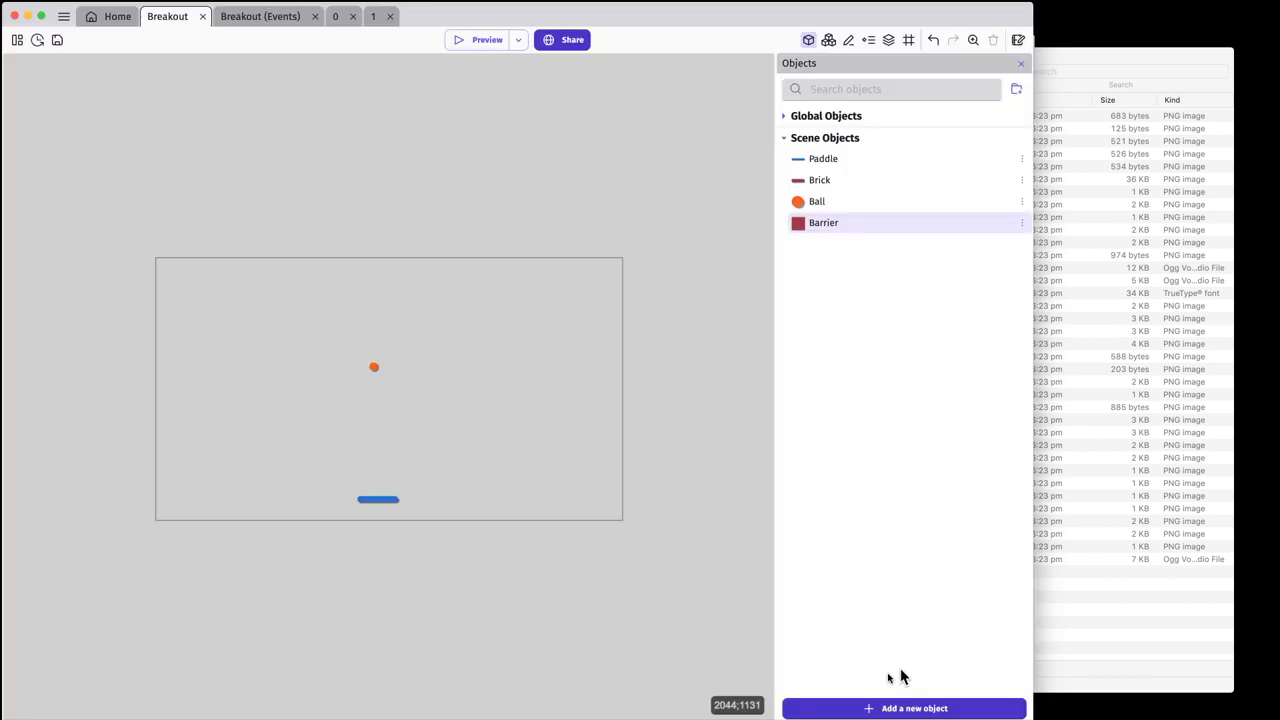
drag(810, 222, 224, 198)
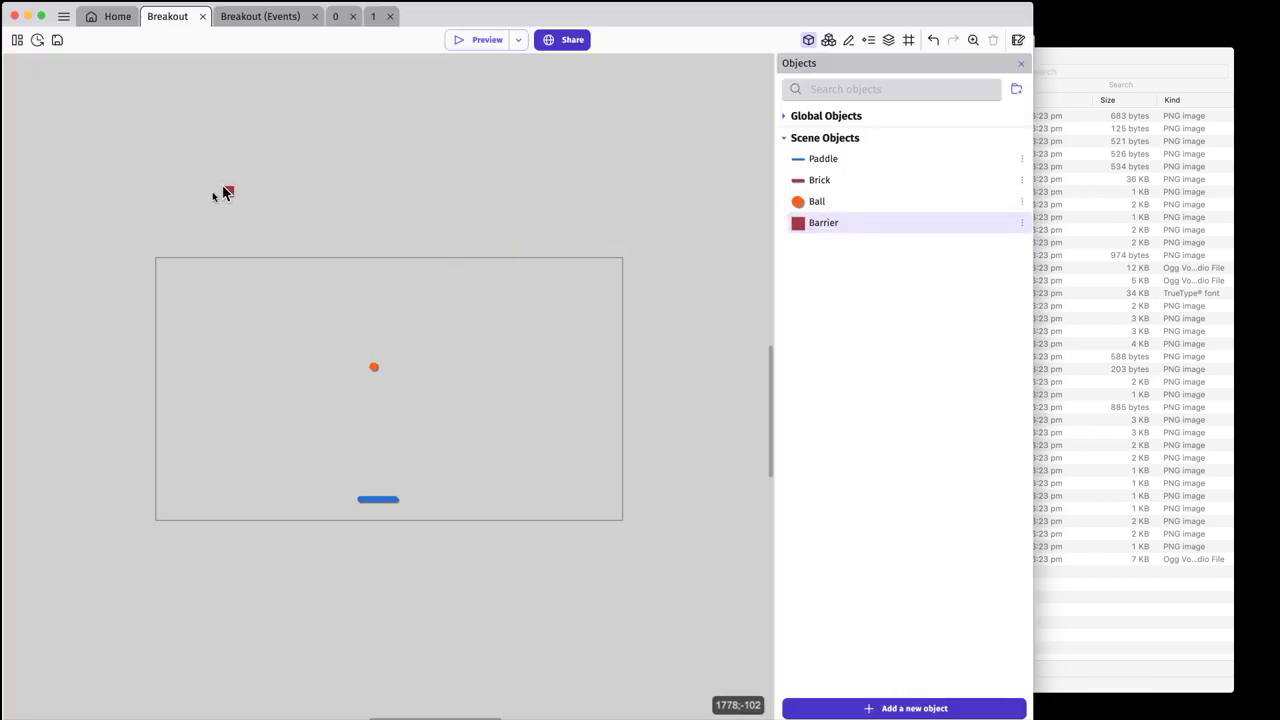
- Show the scene's grid and set its cell width and cell height to 8 pixels
click(911, 42)
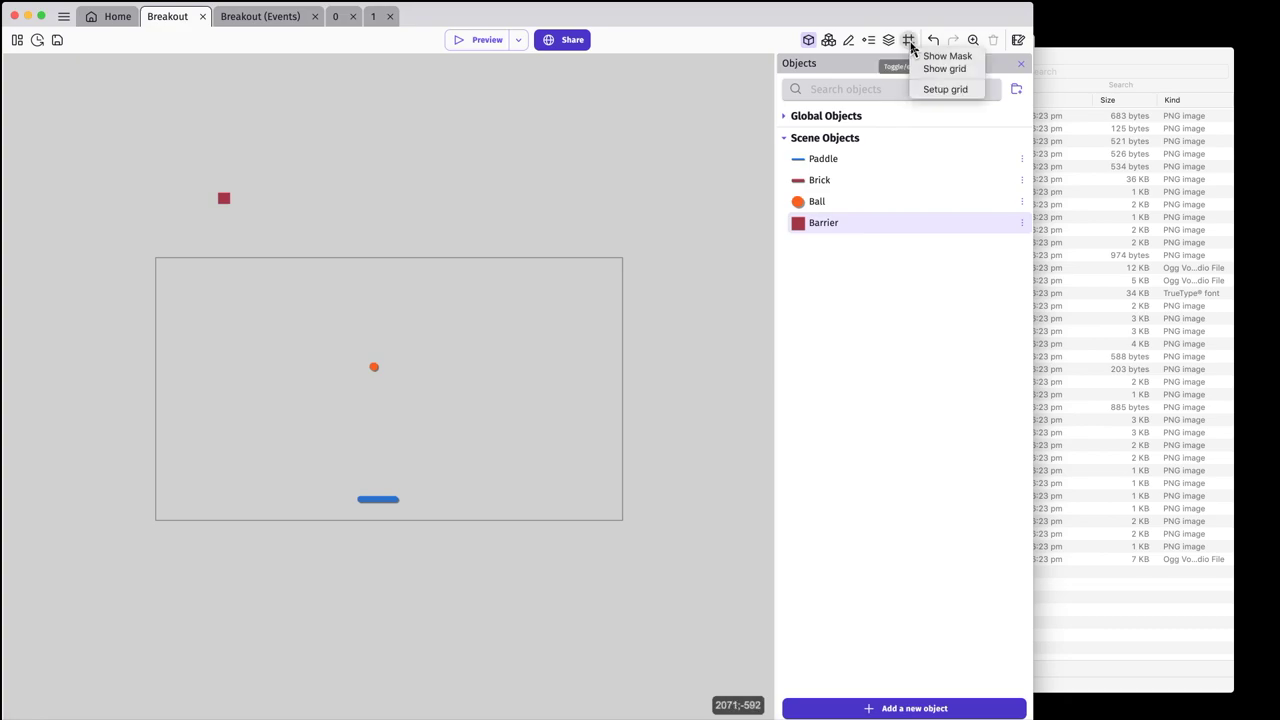
click(940, 69)
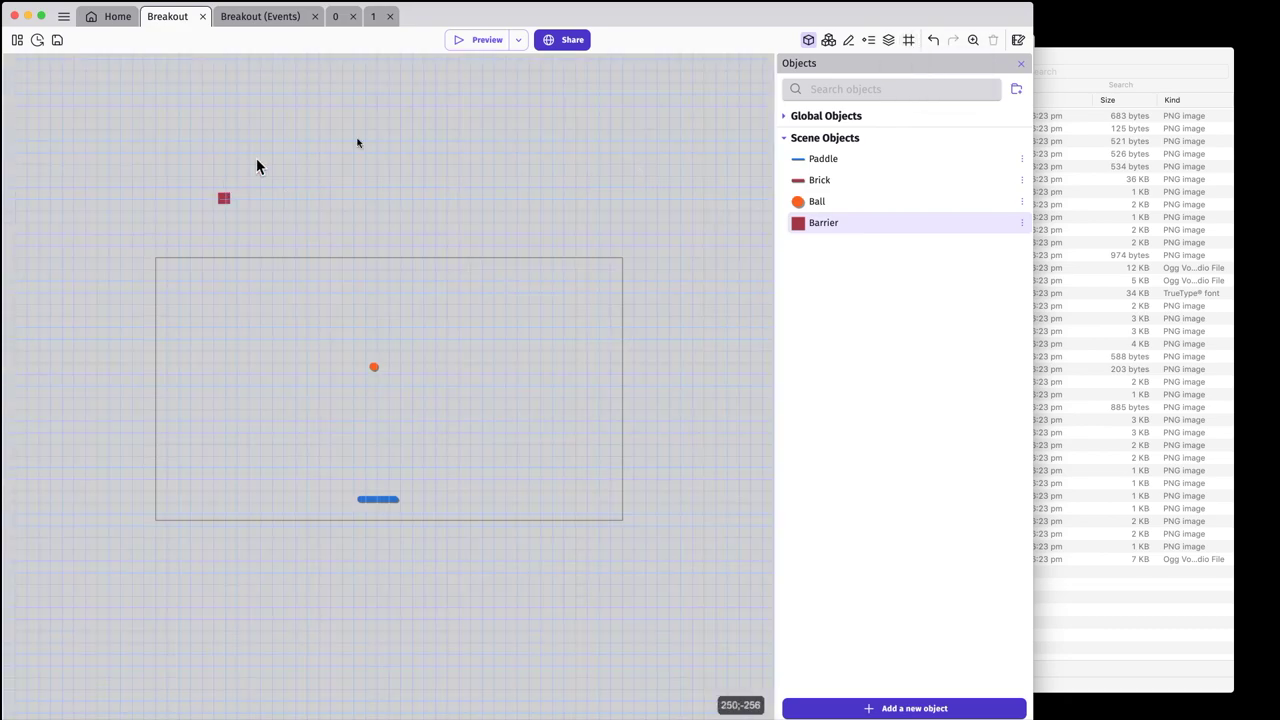
click(909, 40)
click(945, 89)
double_click(394, 356)
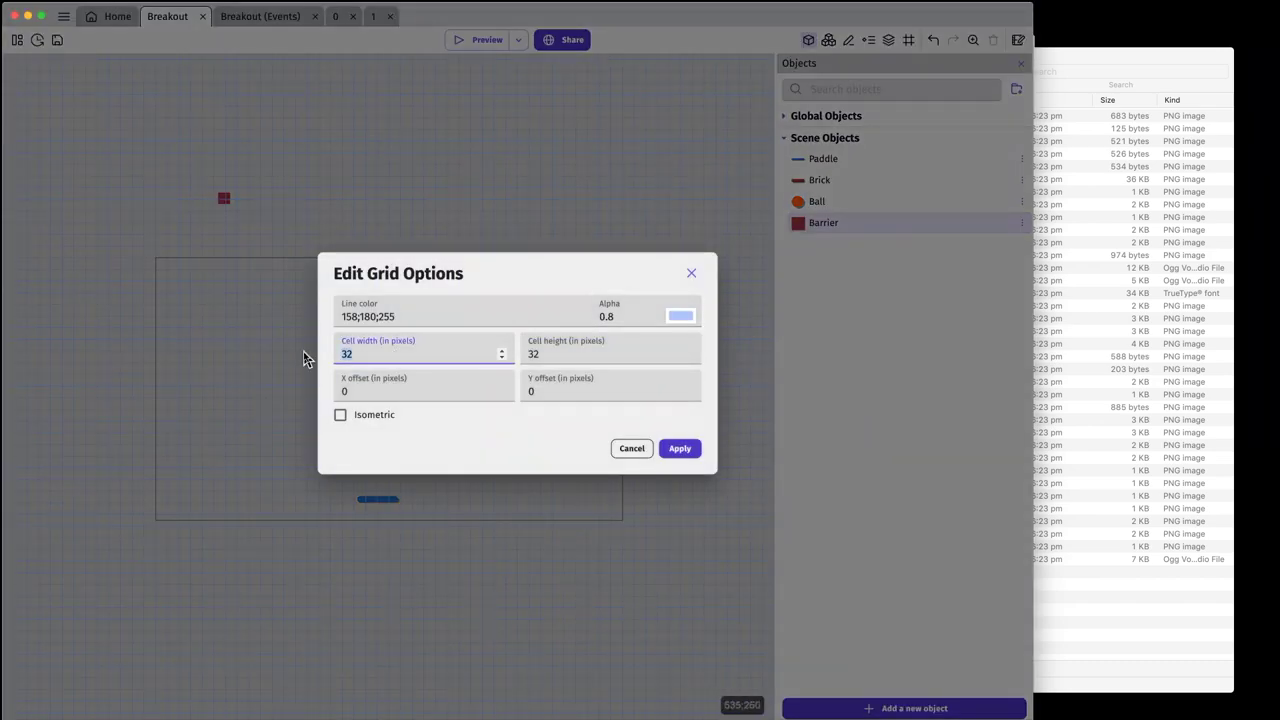
text(8)
double_click(530, 354)
text(8)
click(681, 449)
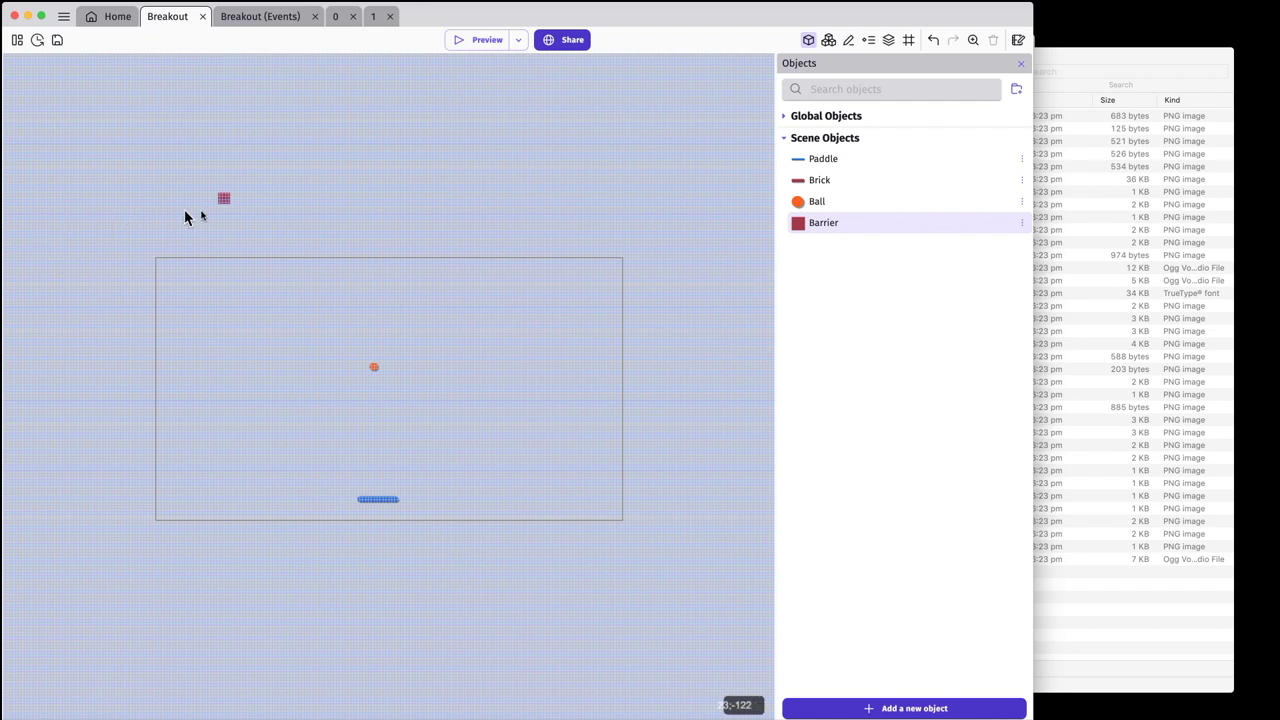
- Stretch the Barrier along the outside of the scene's top edge and add a second Barrier running down the outside of the right edge
drag(225, 206, 643, 258)
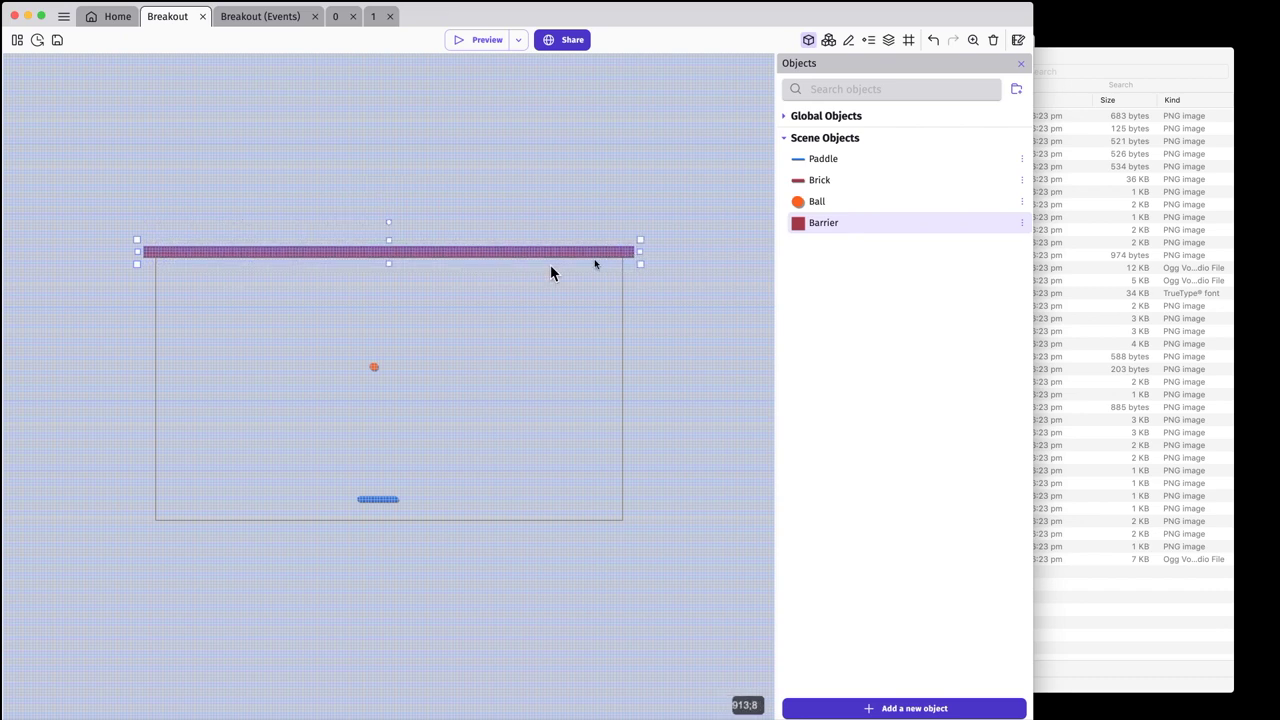
click(755, 222)
drag(803, 226, 630, 257)
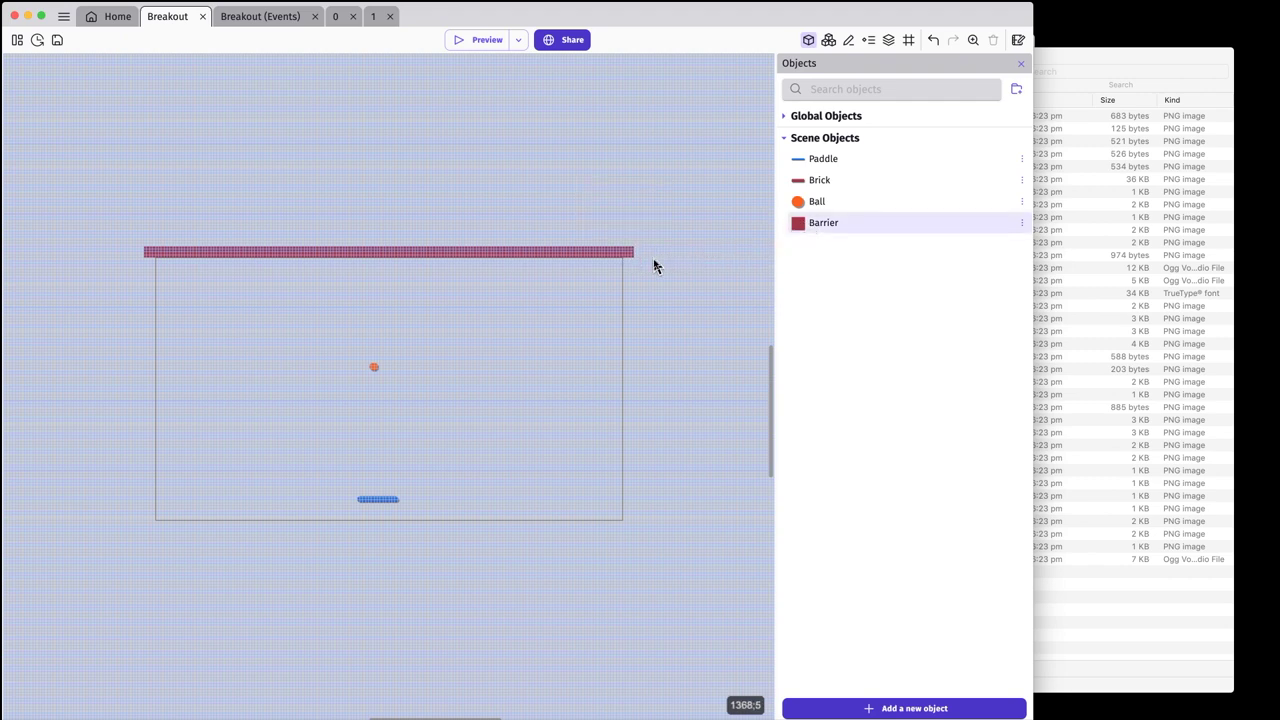
click(624, 252)
drag(628, 266, 640, 530)
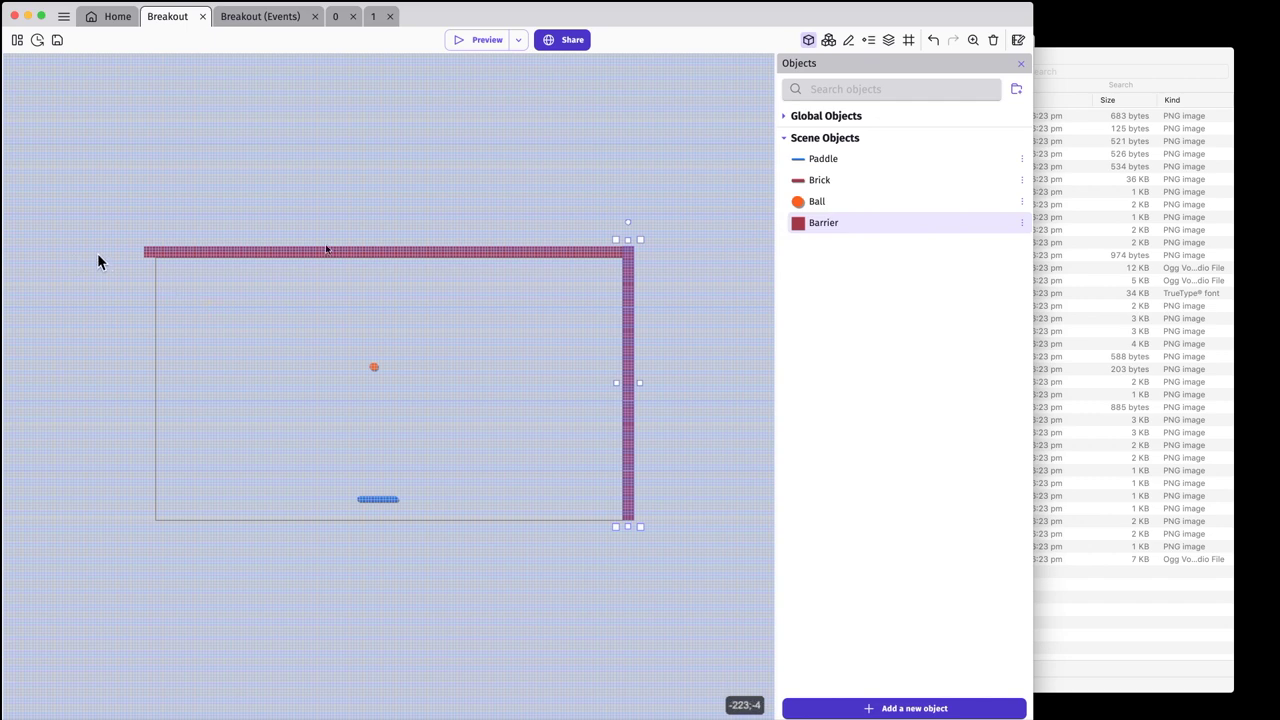
- Add a third Barrier at the scene's top-left corner, stretch it down the outside of the left edge, and deselect it
drag(801, 227, 147, 250)
click(150, 256)
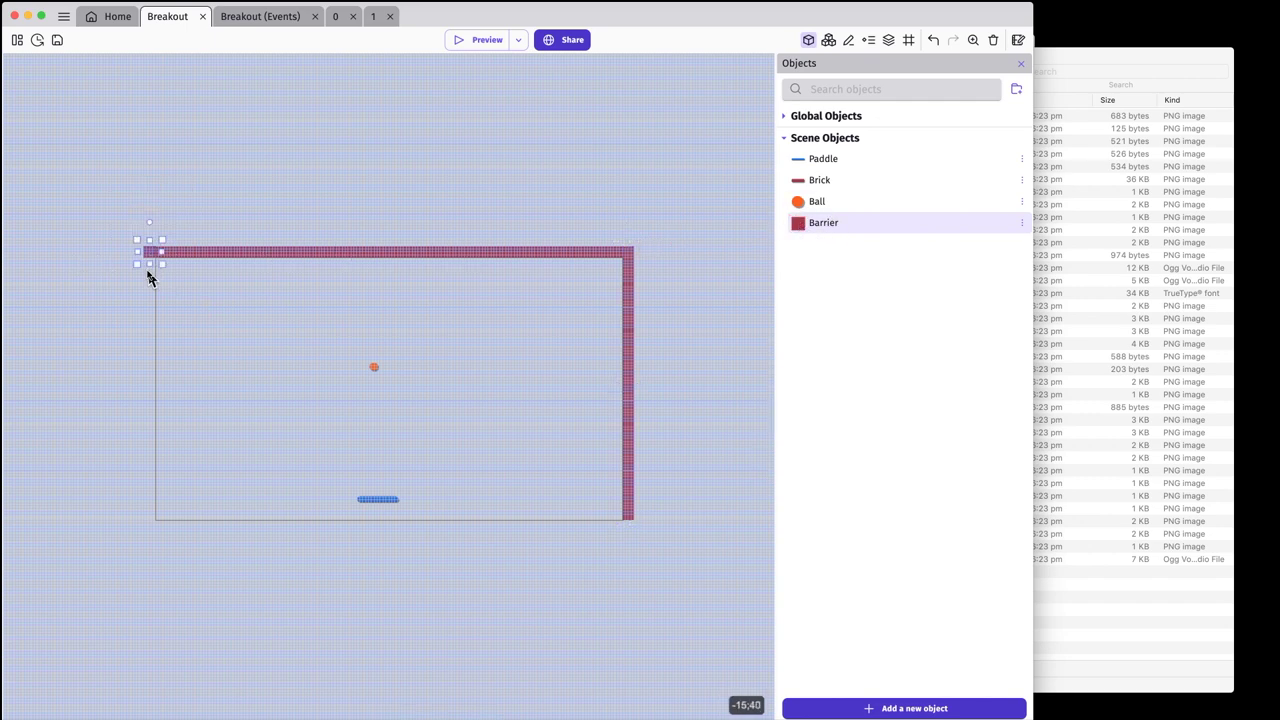
drag(147, 264, 160, 522)
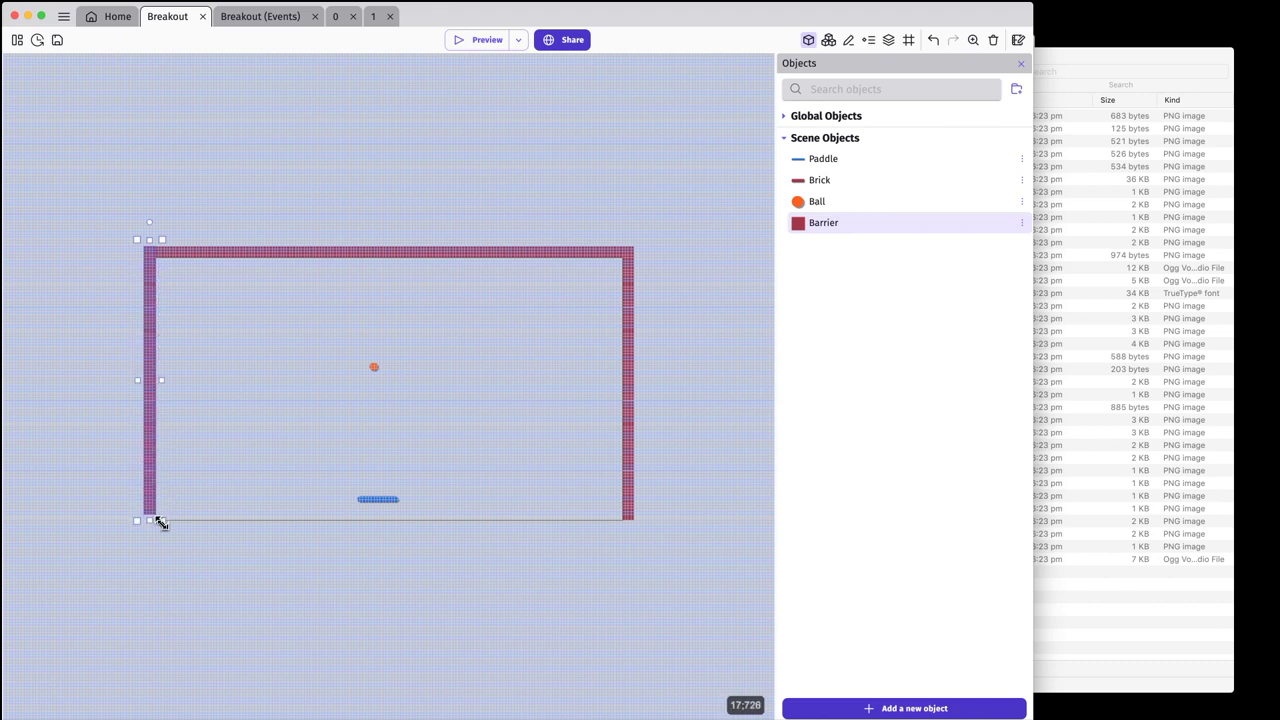
click(505, 580)
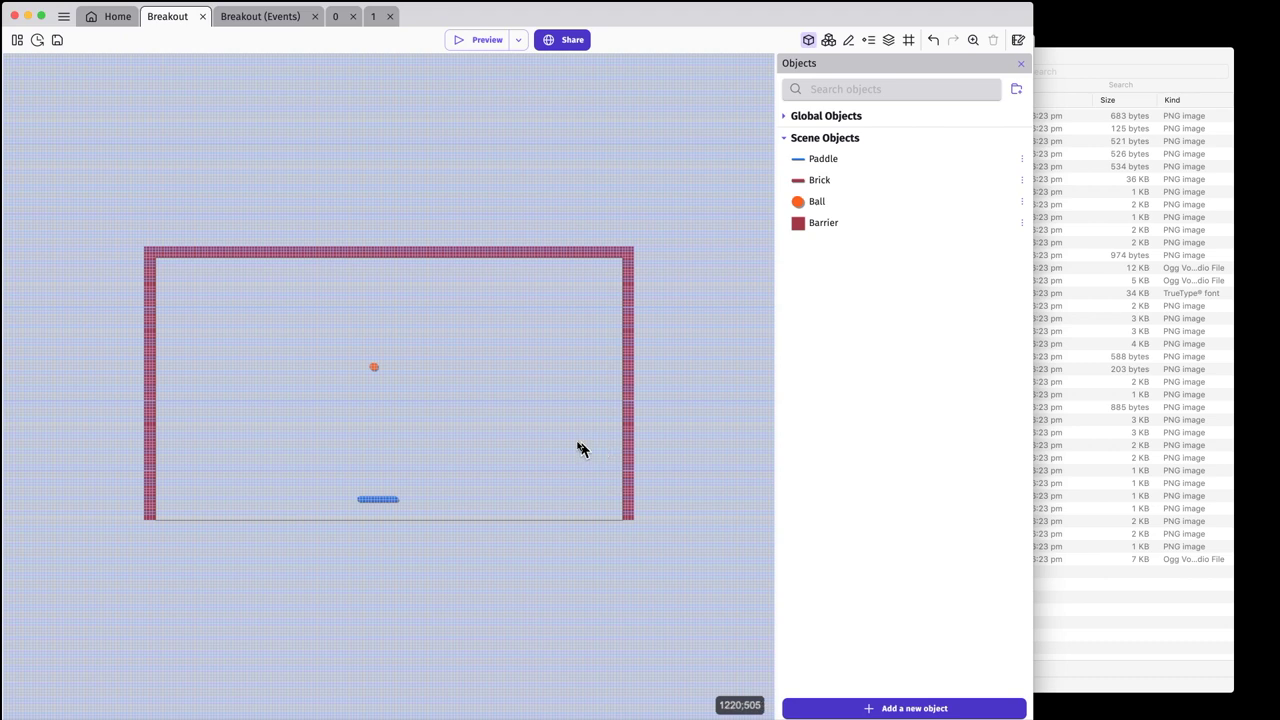
- Search for the Bounce behavior, add it to the Ball object, and apply the change
double_click(812, 207)
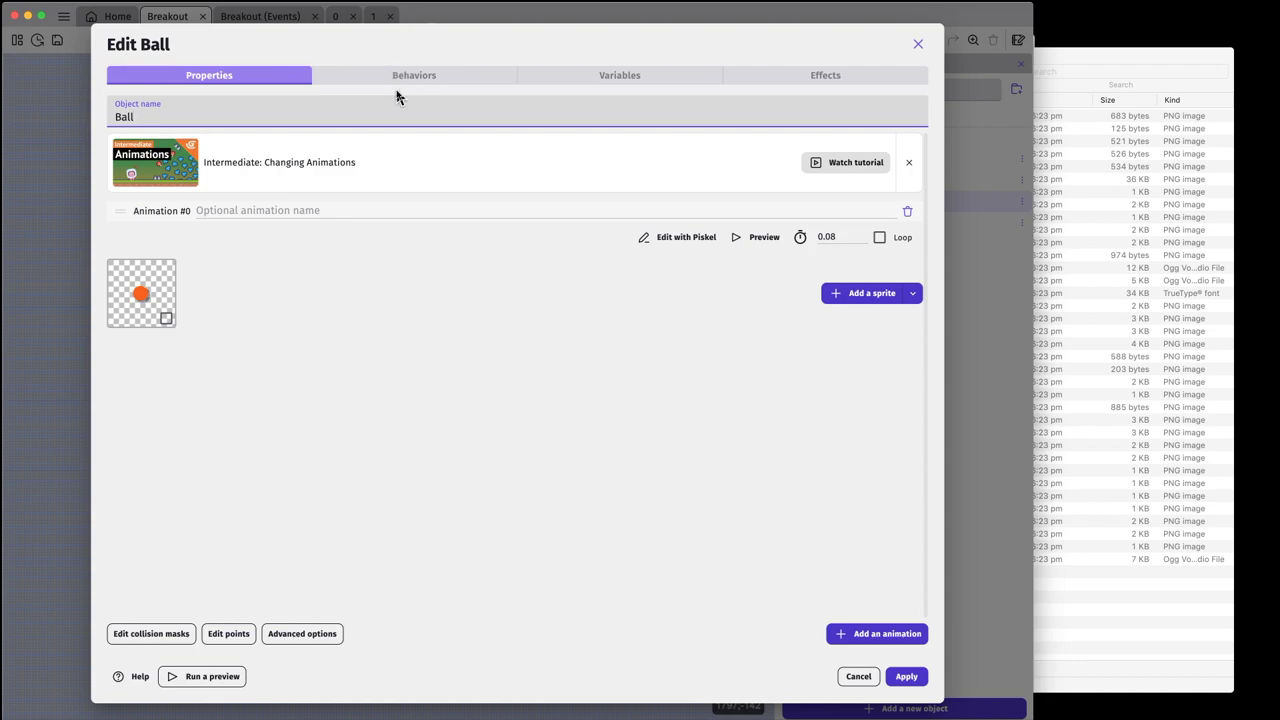
click(428, 78)
click(540, 383)
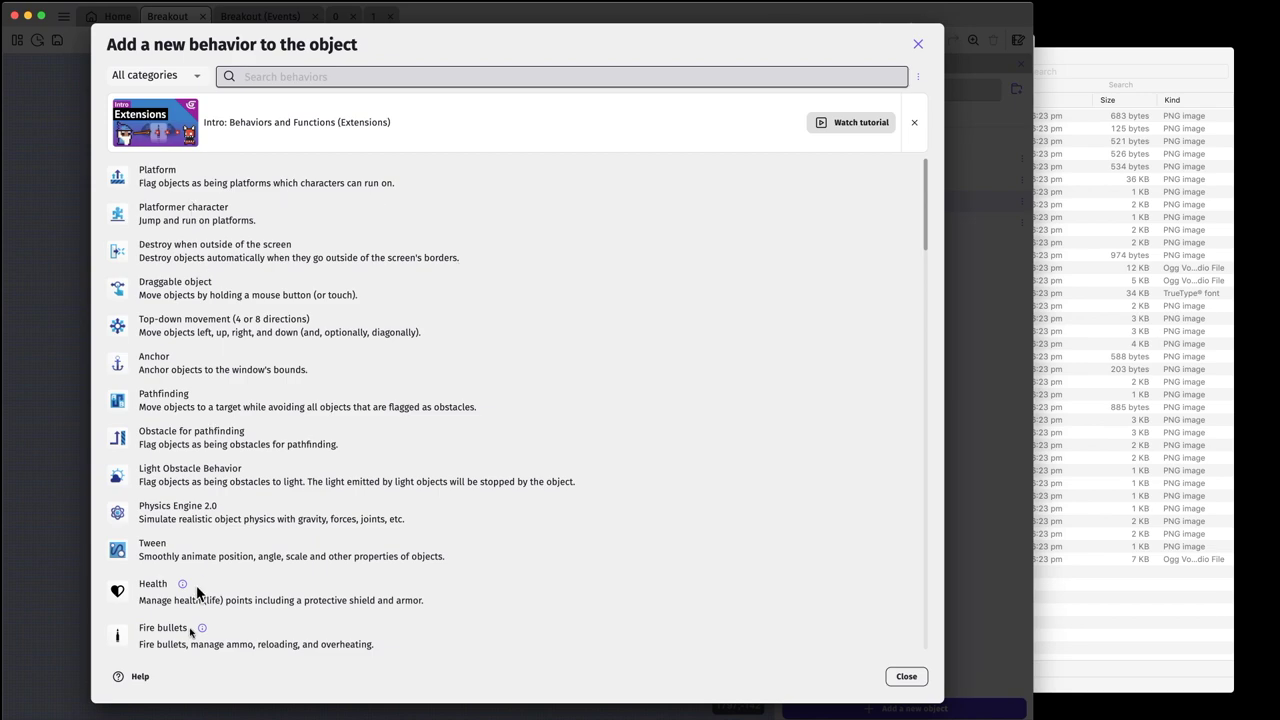
click(283, 78)
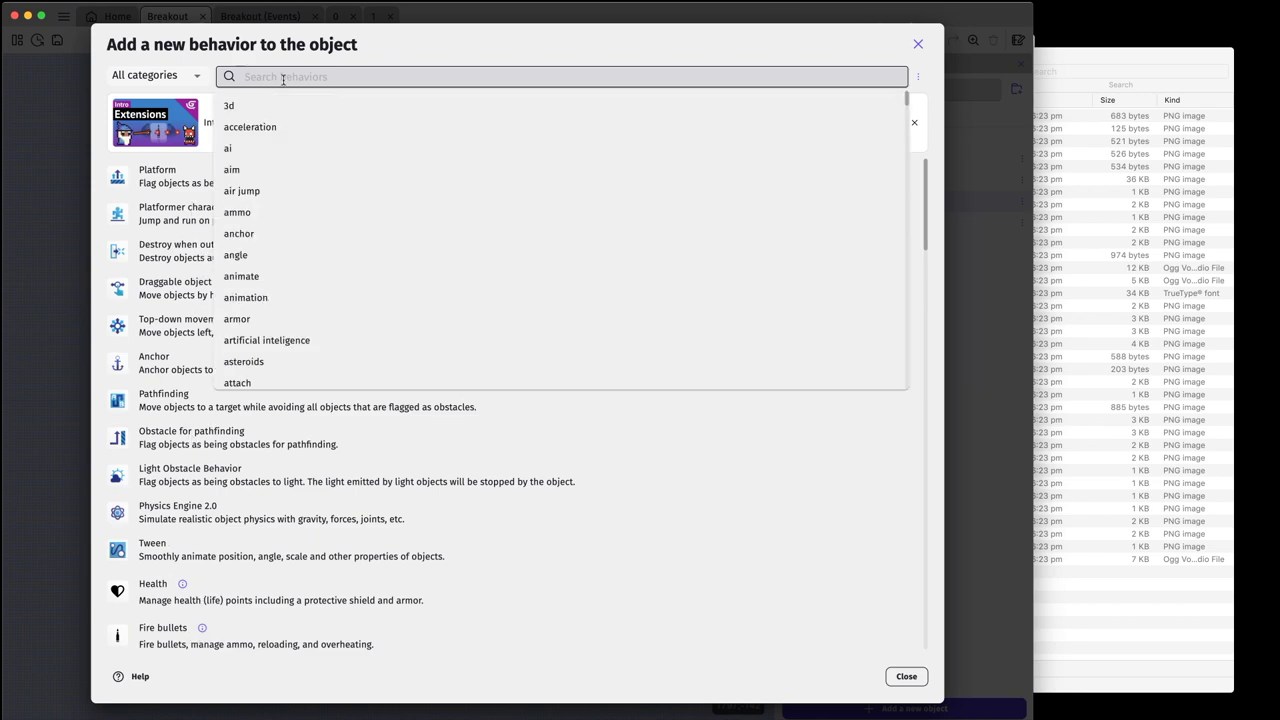
text(boun)
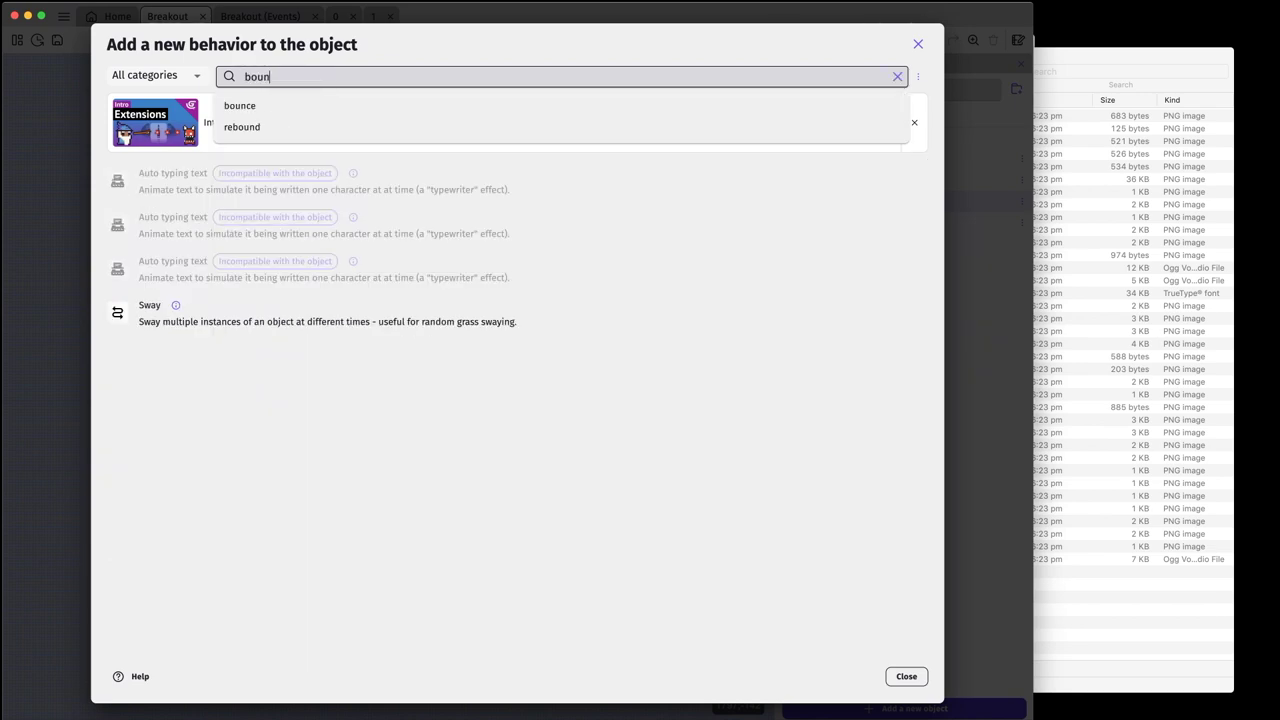
text(ce)
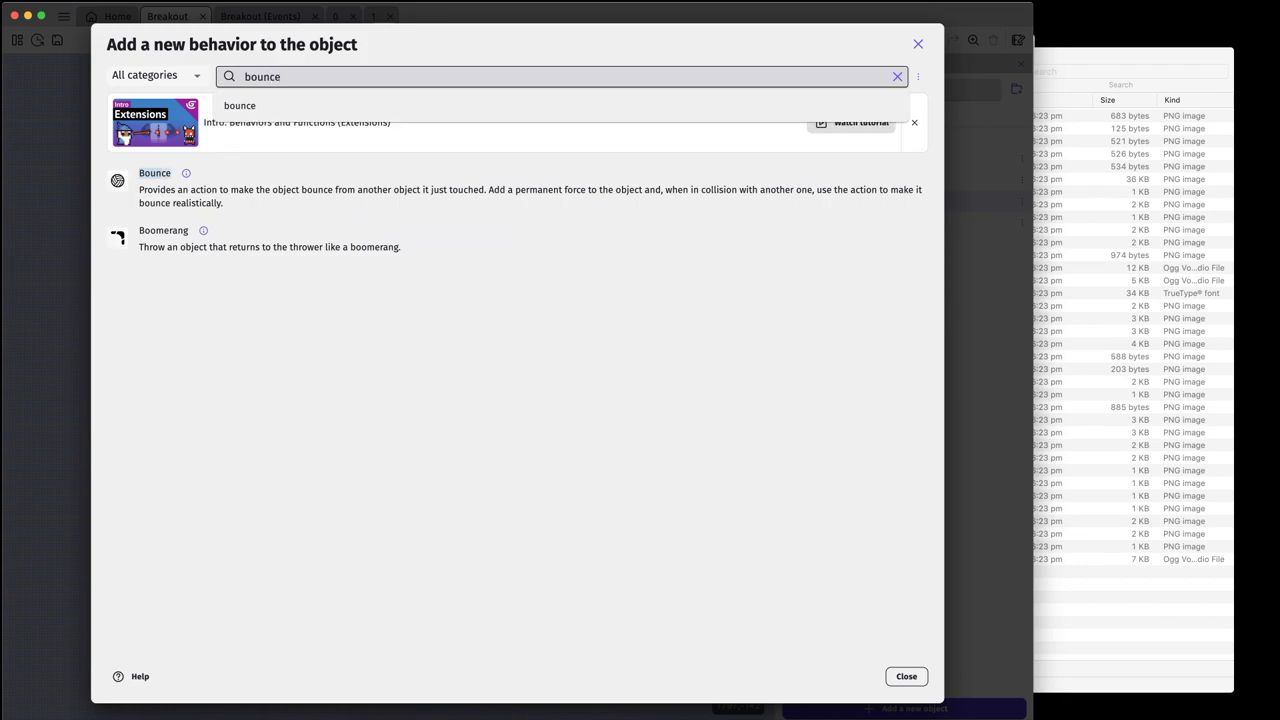
click(157, 196)
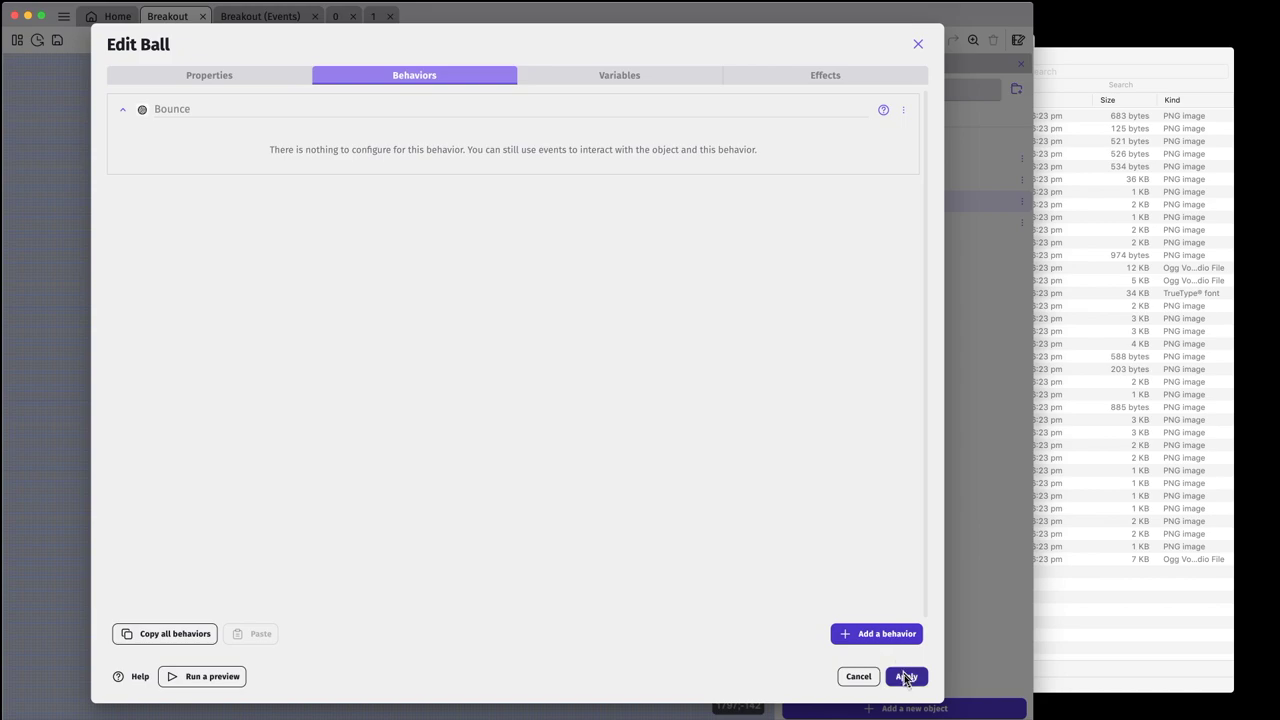
click(908, 680)
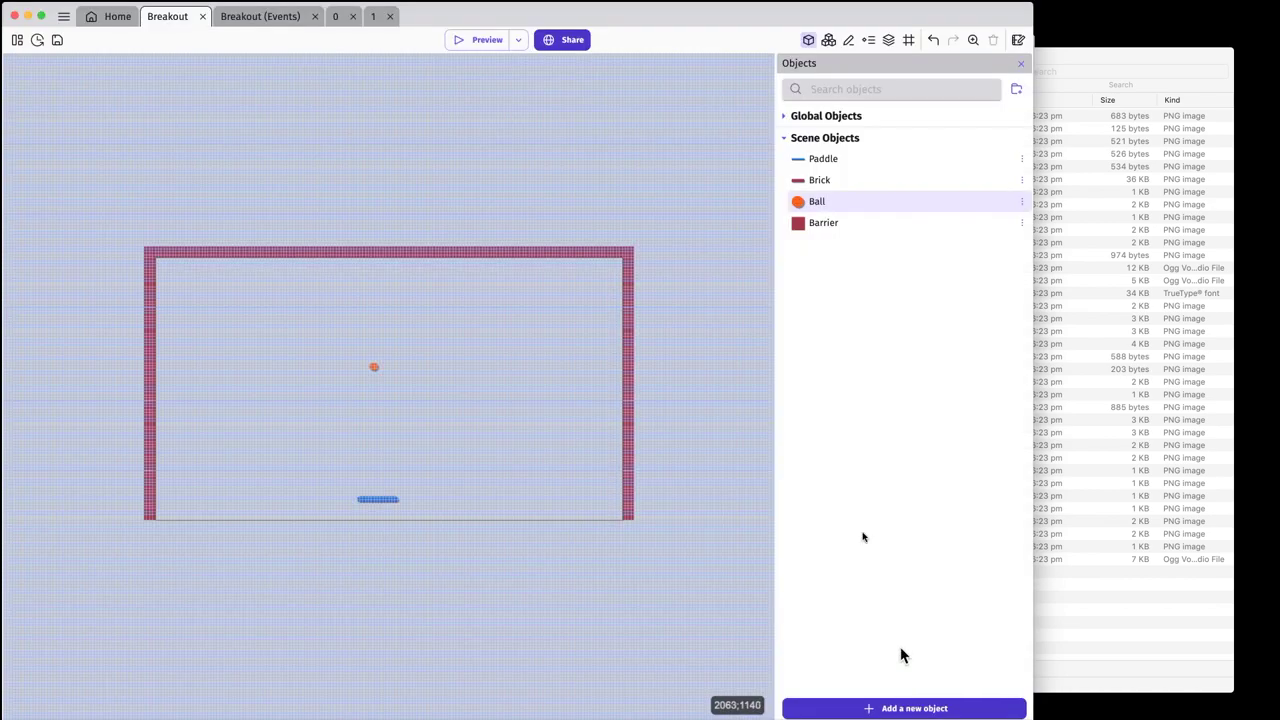
- Review the Ball object's behaviors and close its editor without changes
double_click(822, 203)
click(418, 80)
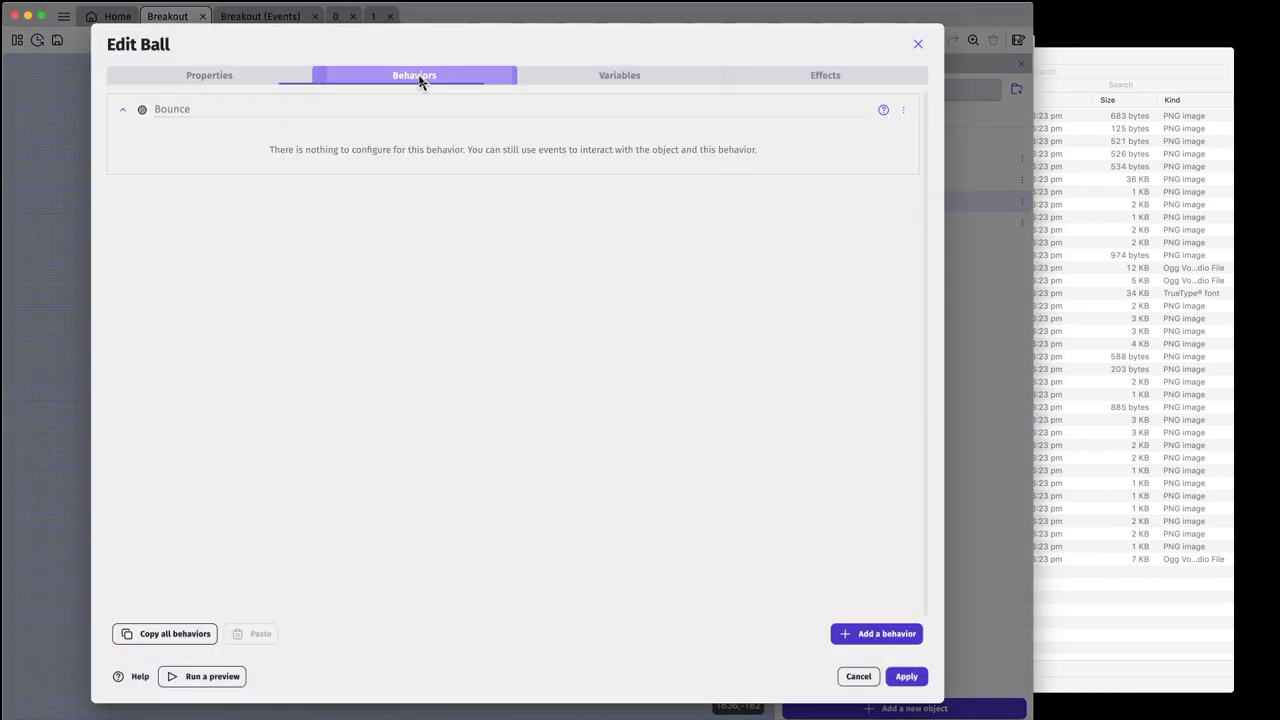
click(870, 679)
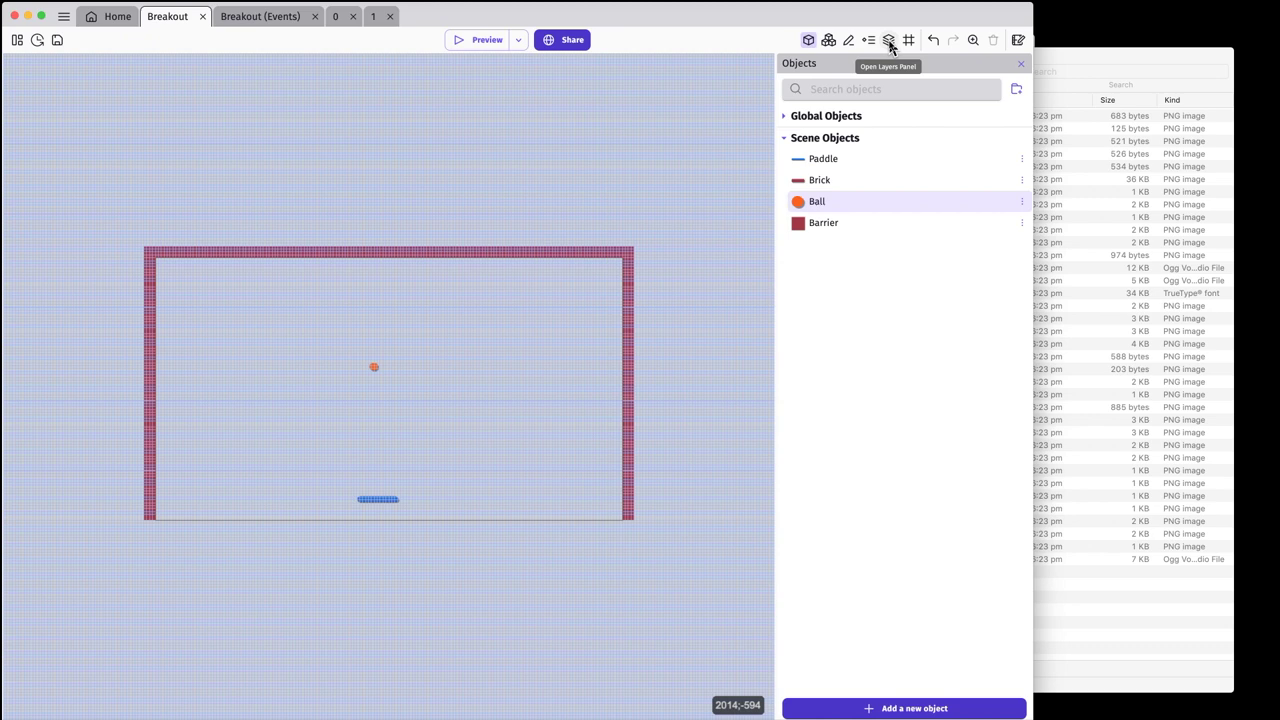
- Create a new scene object group named Bounce
click(829, 41)
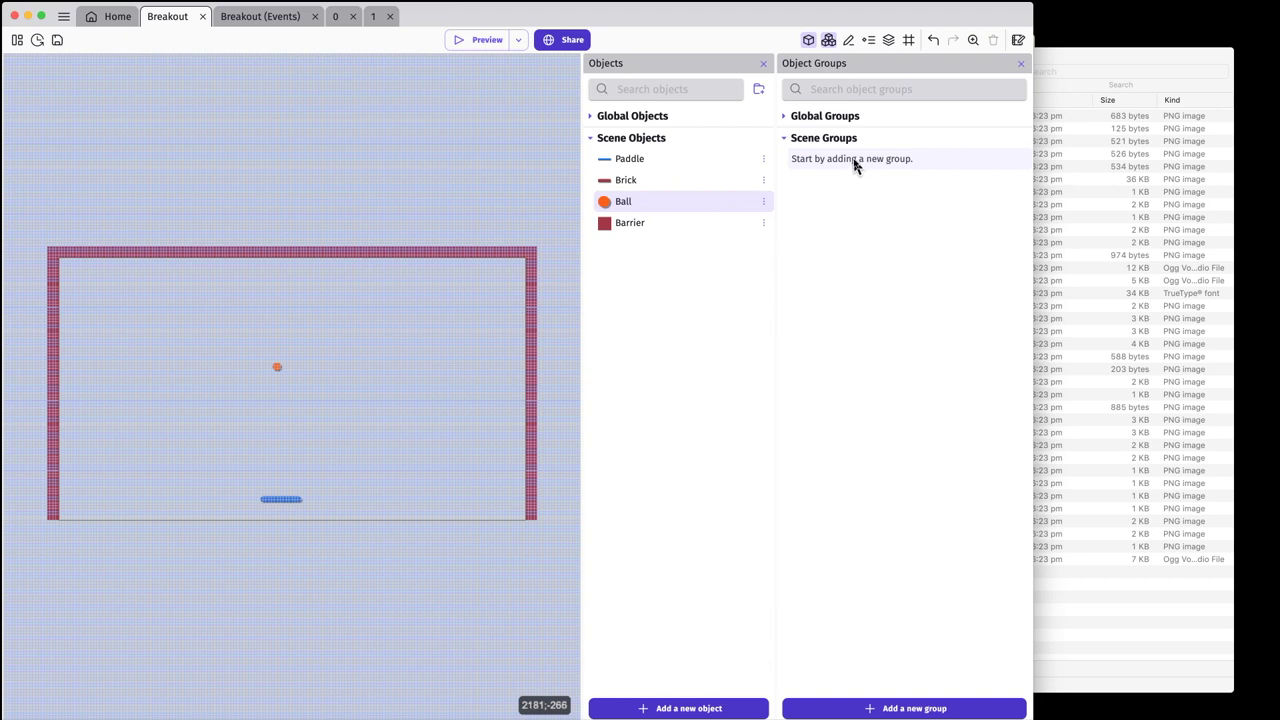
click(896, 708)
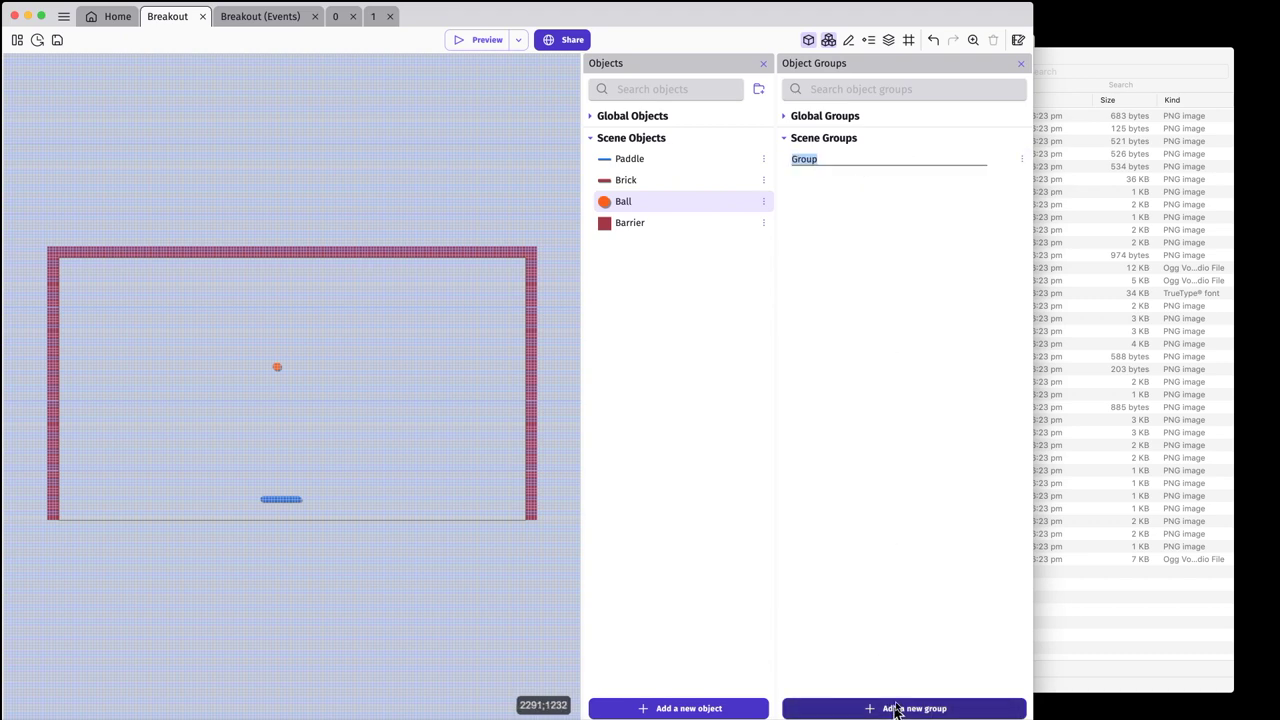
text(Bounce)
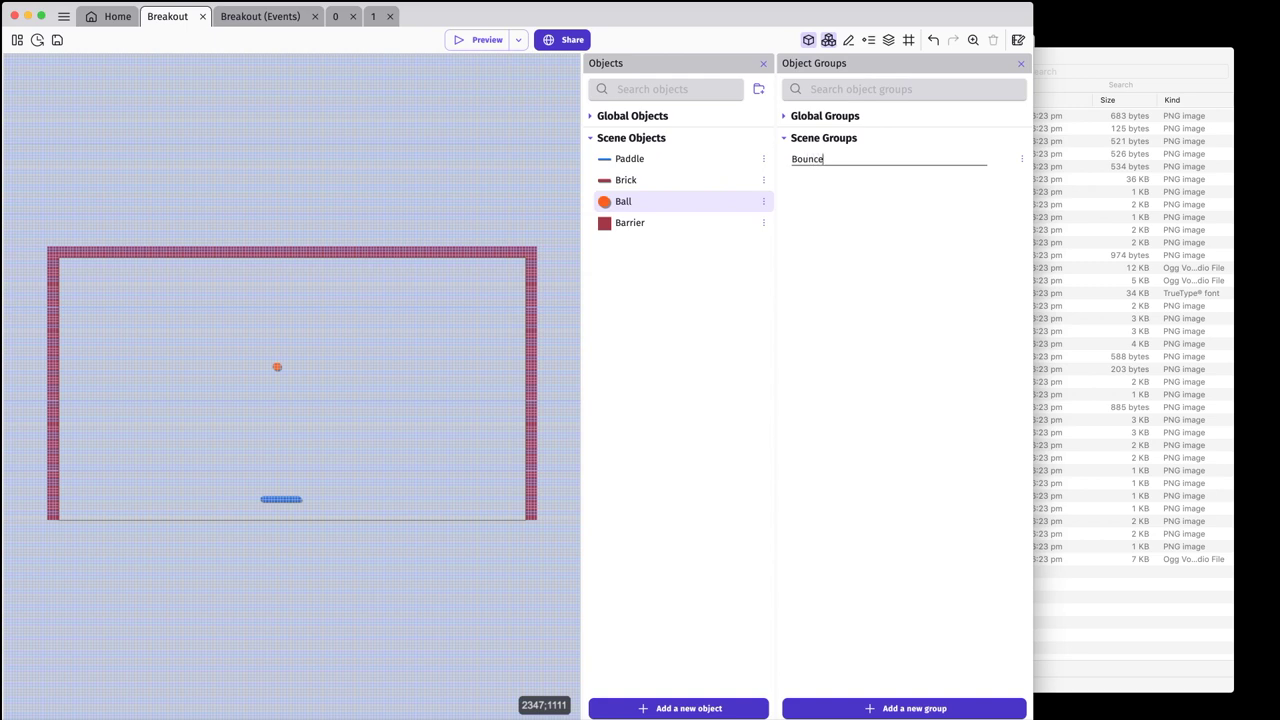
key(Return)
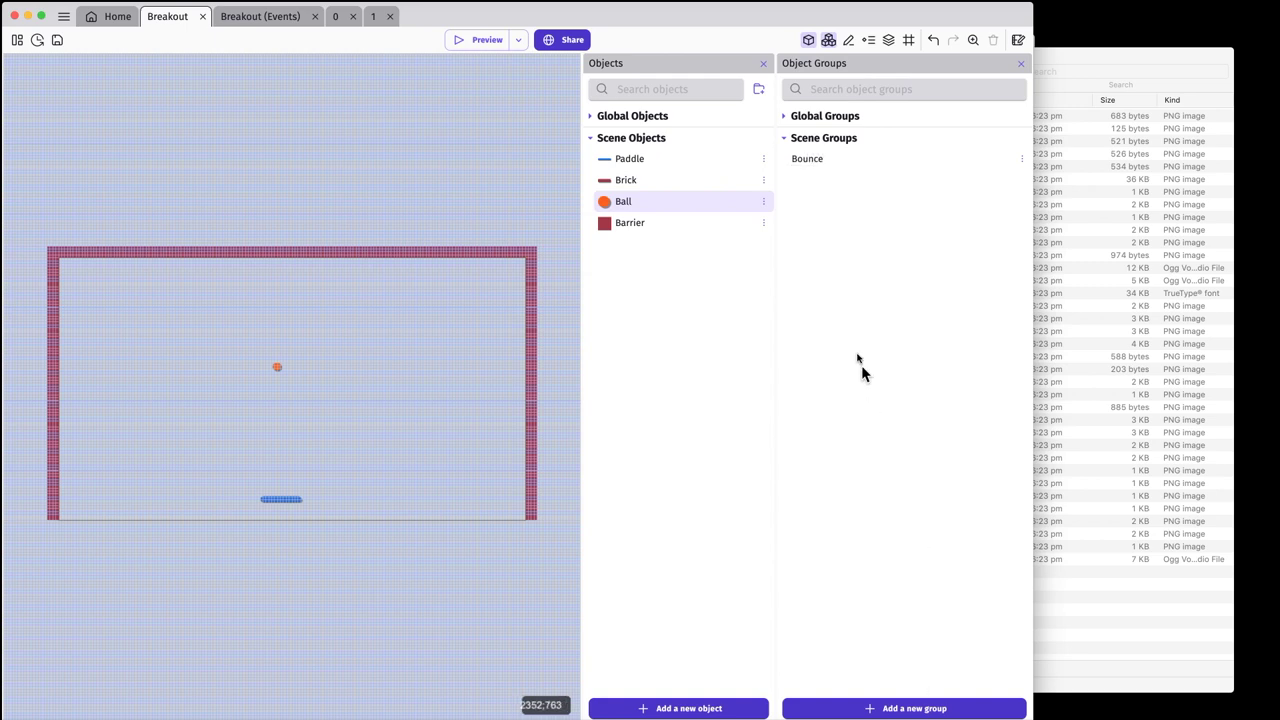
- Add the Paddle, Brick and Barrier objects to the Bounce group and apply the changes
click(810, 159)
click(370, 368)
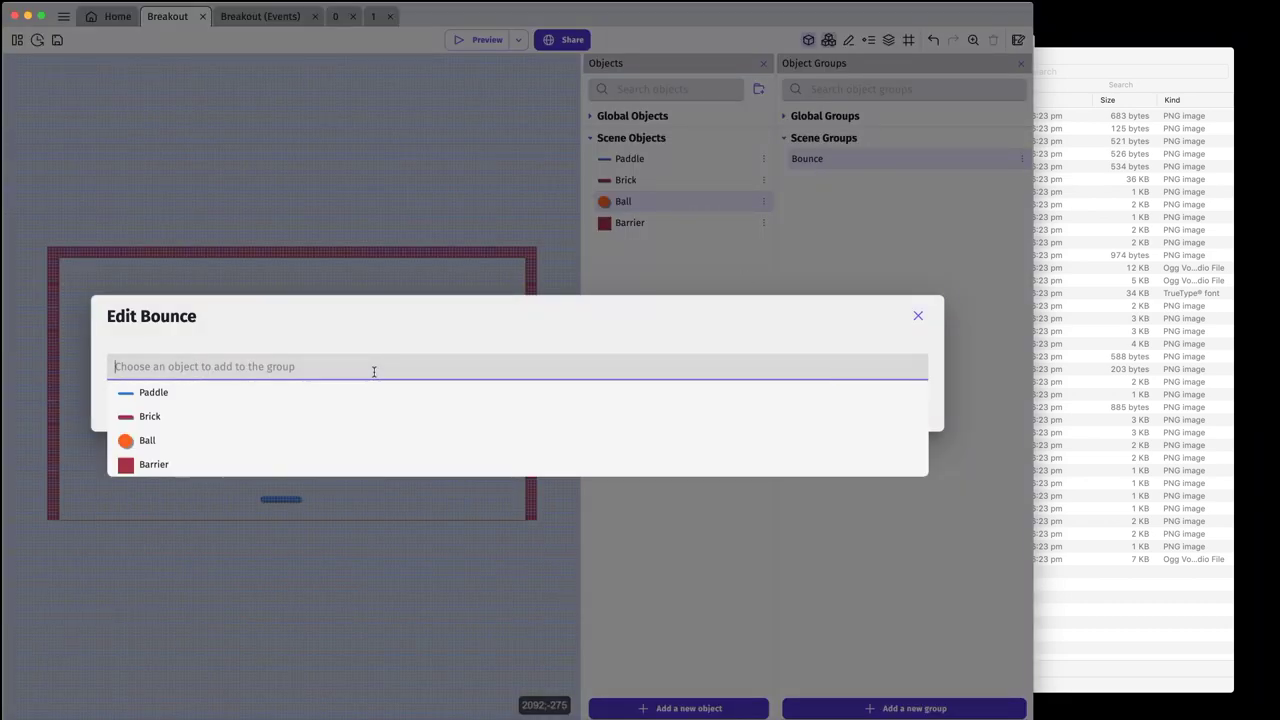
click(352, 394)
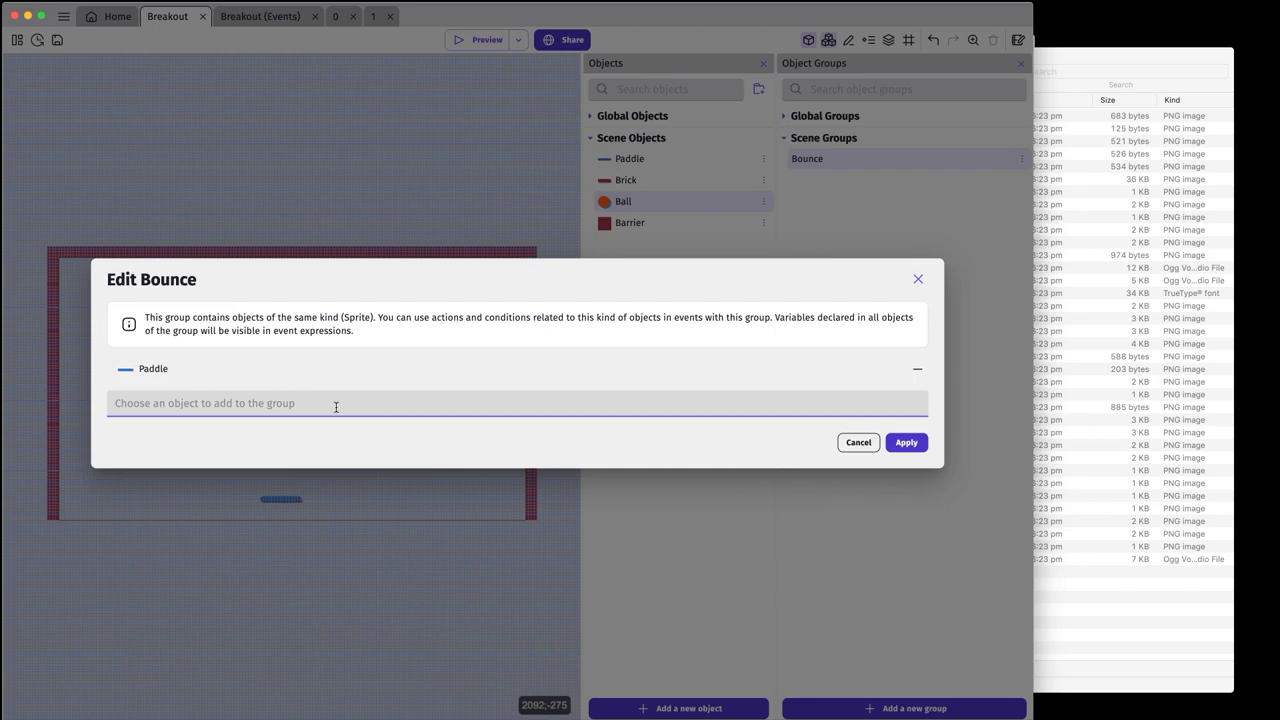
click(337, 407)
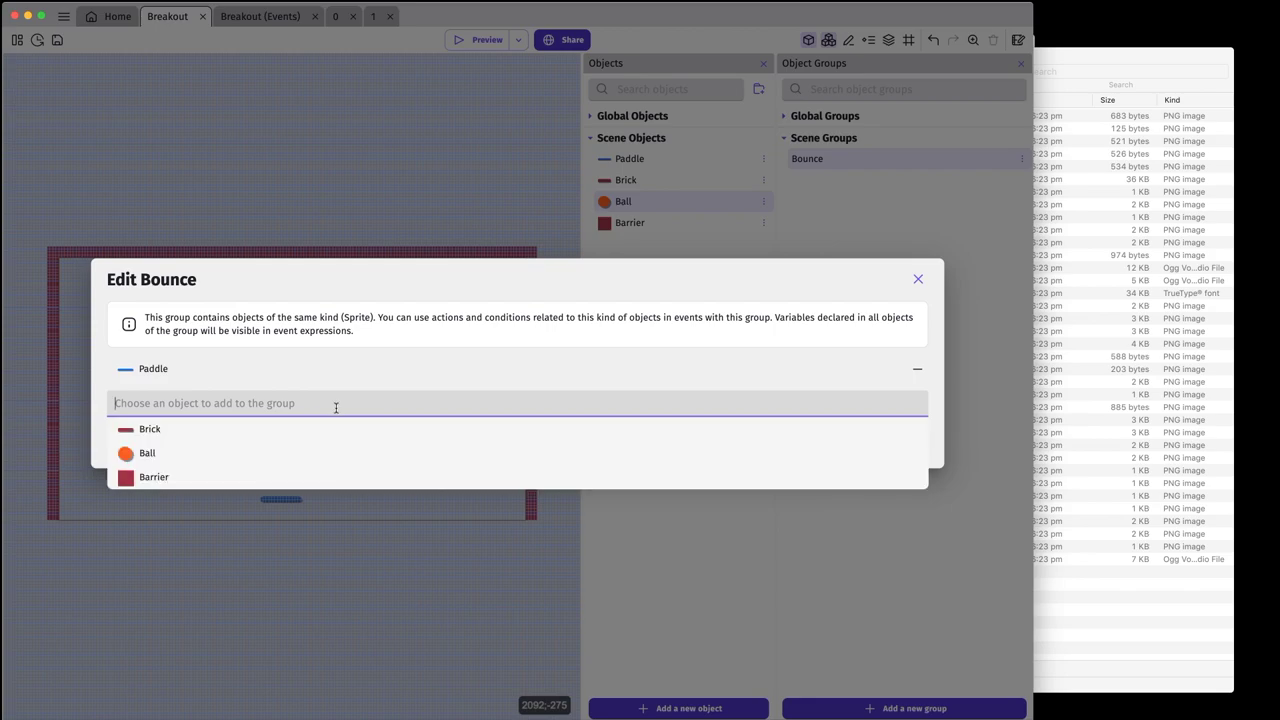
click(283, 433)
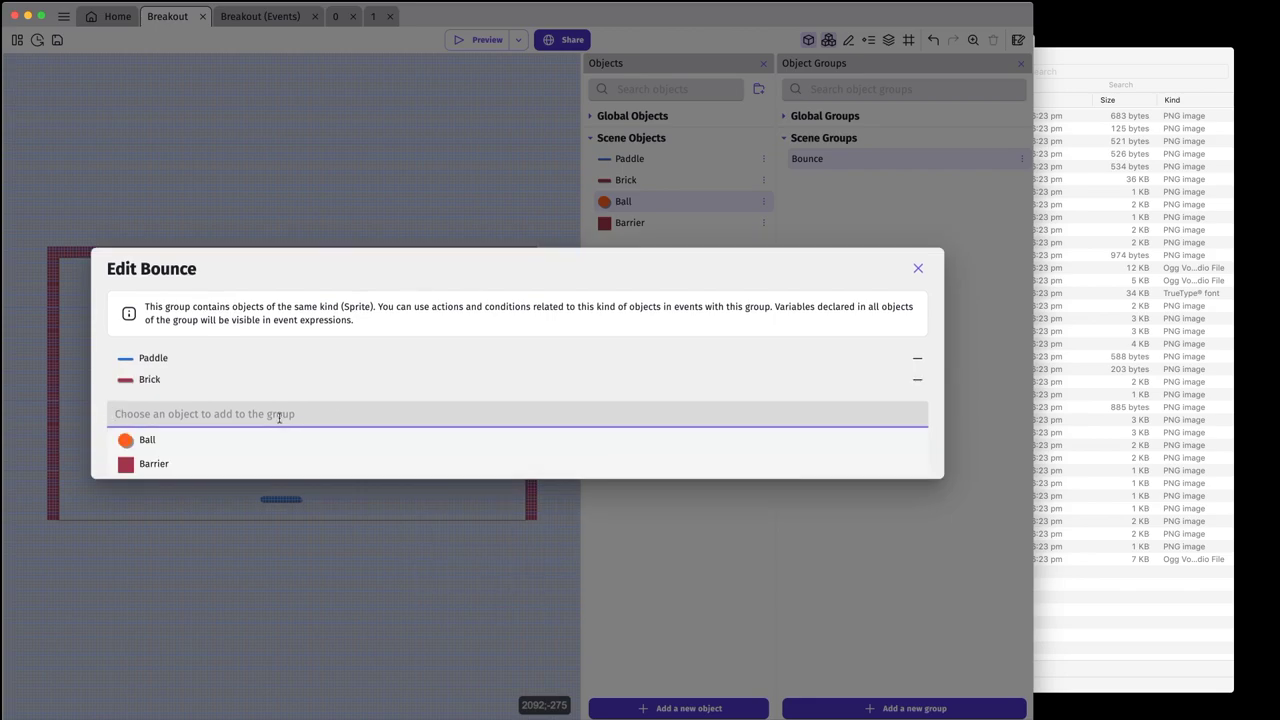
click(252, 465)
click(904, 469)
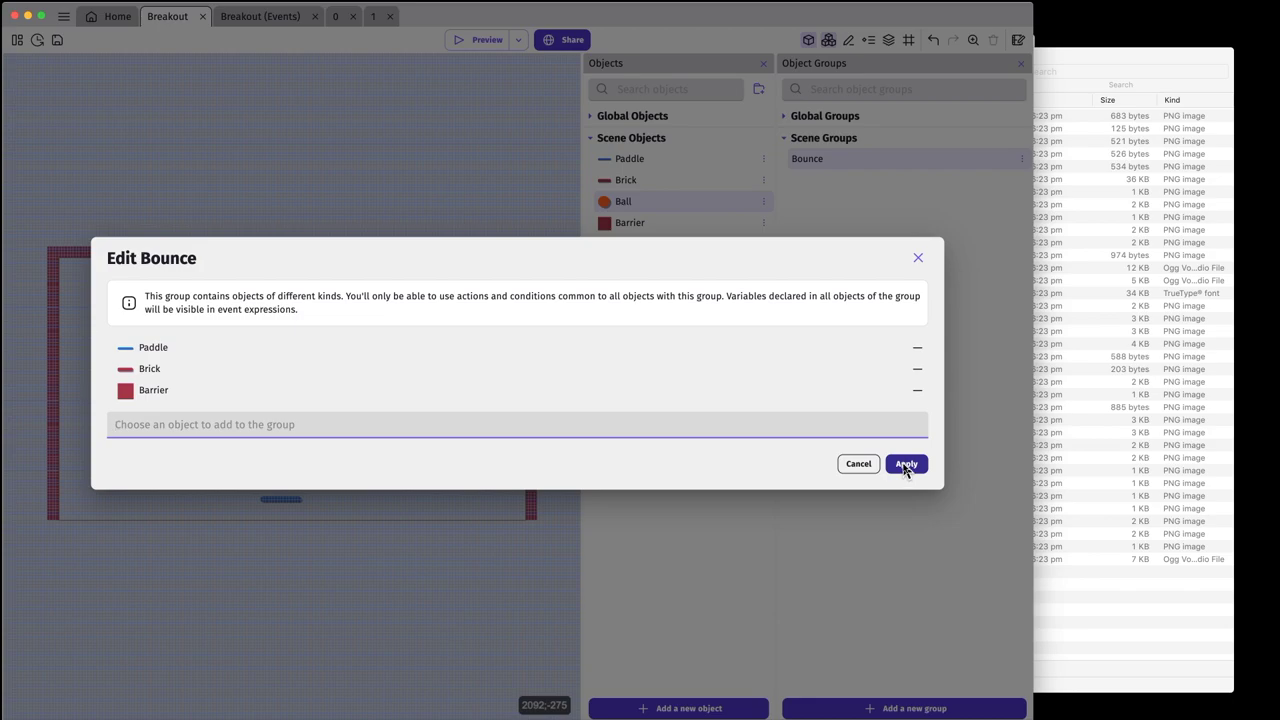
click(906, 466)
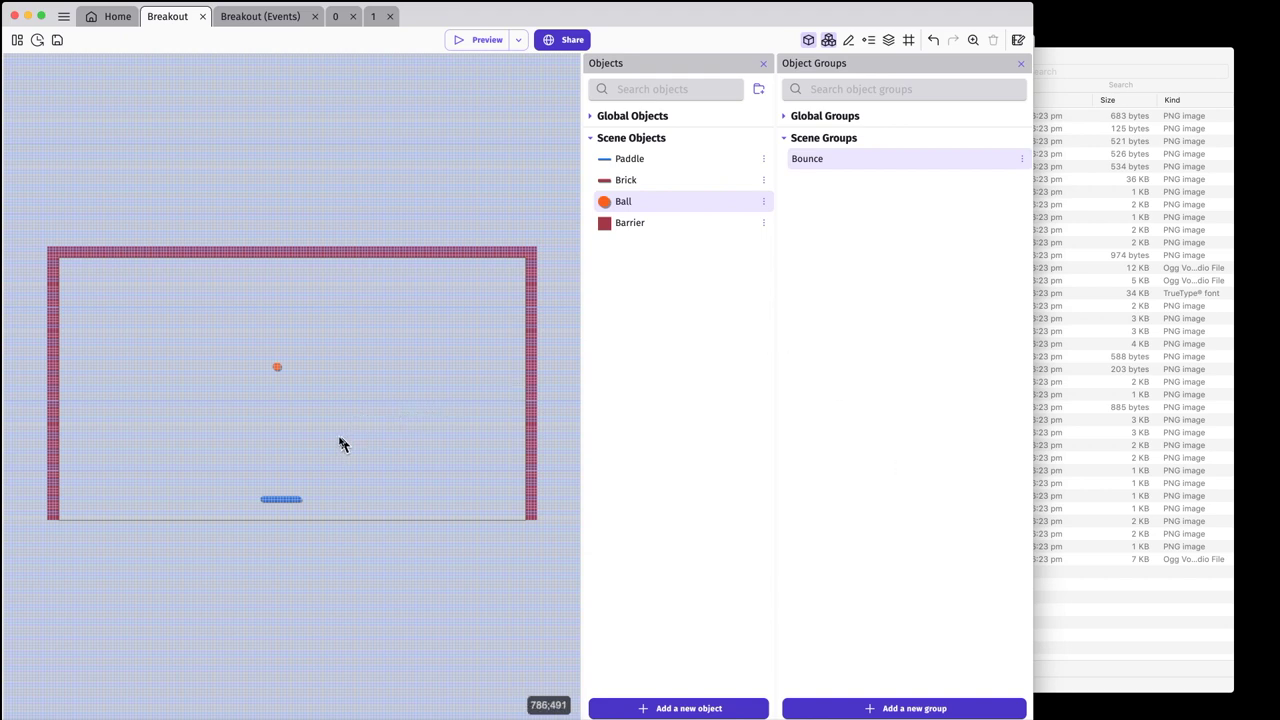
- Add a new event in the Breakout events with the condition that the Ball is in collision with the Bounce group
click(270, 17)
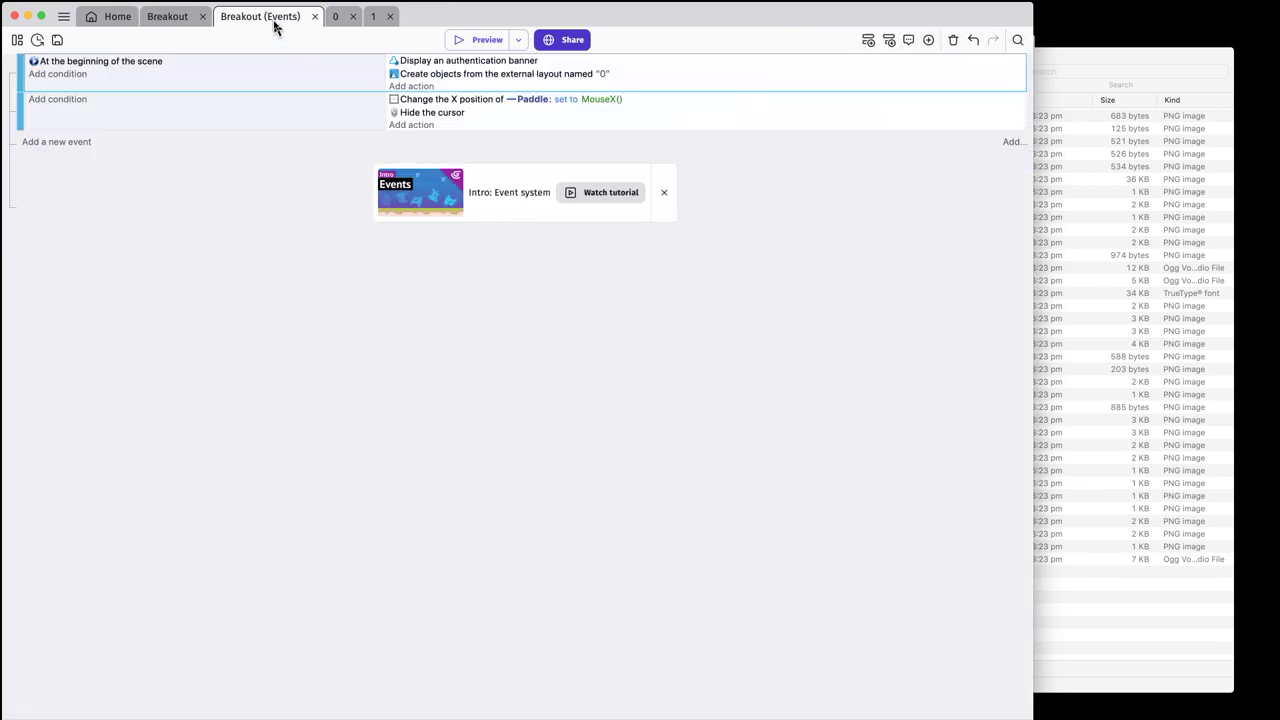
click(81, 146)
click(83, 142)
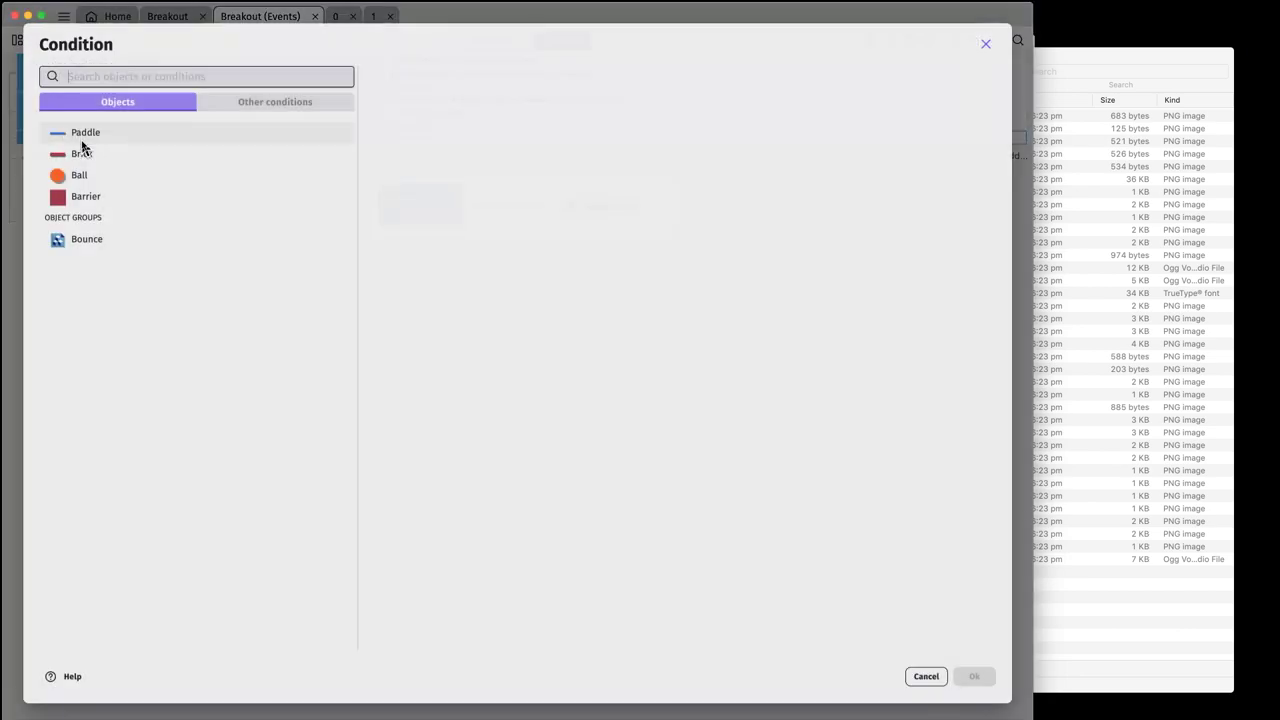
click(85, 177)
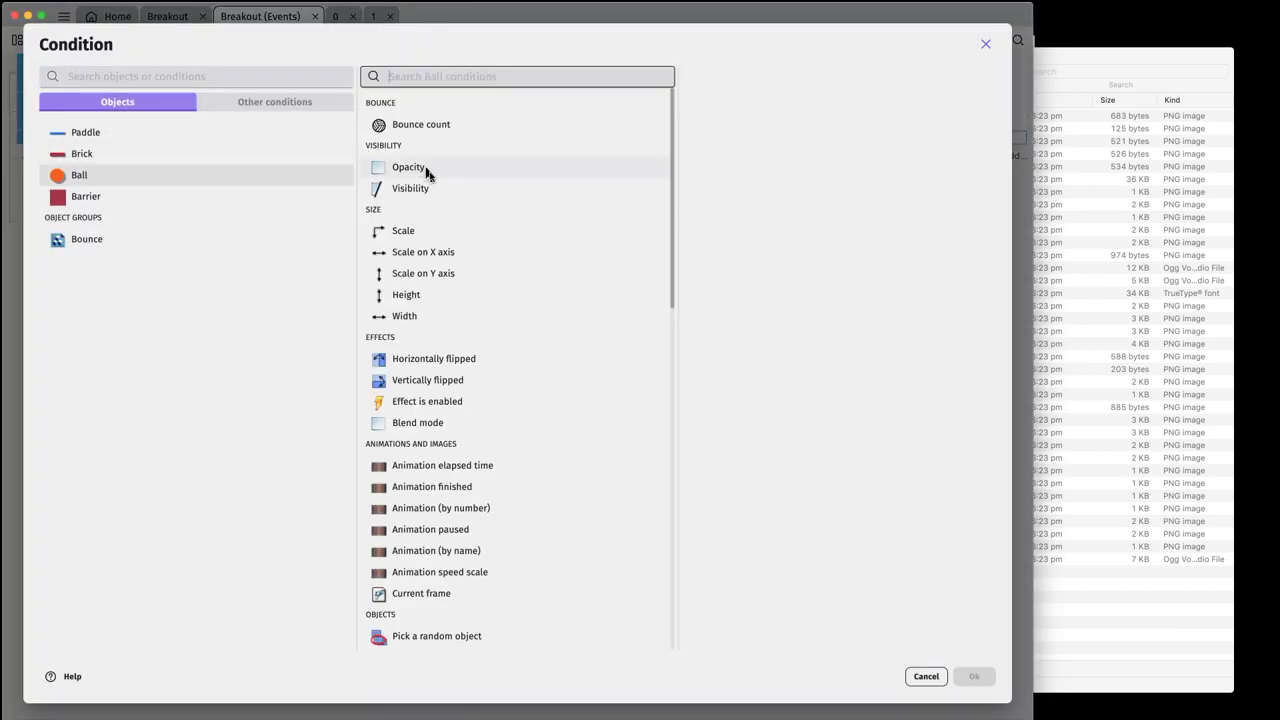
scroll(440, 208, down, 5)
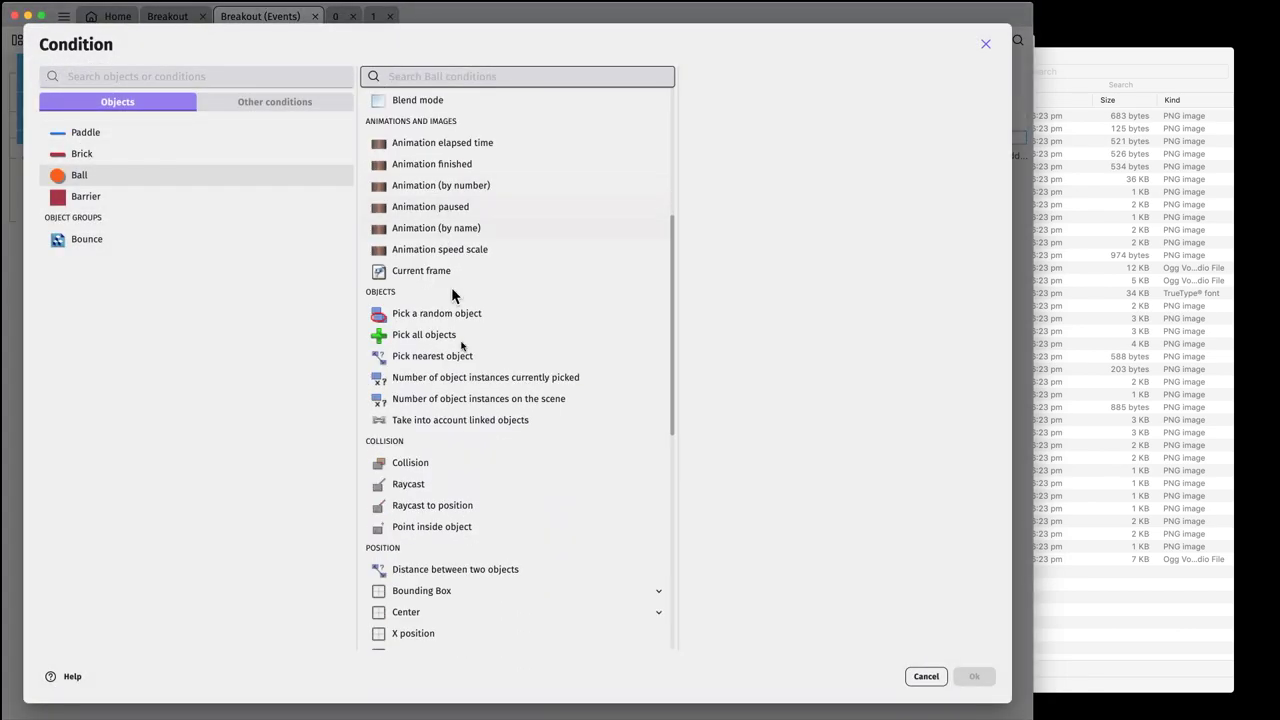
click(429, 463)
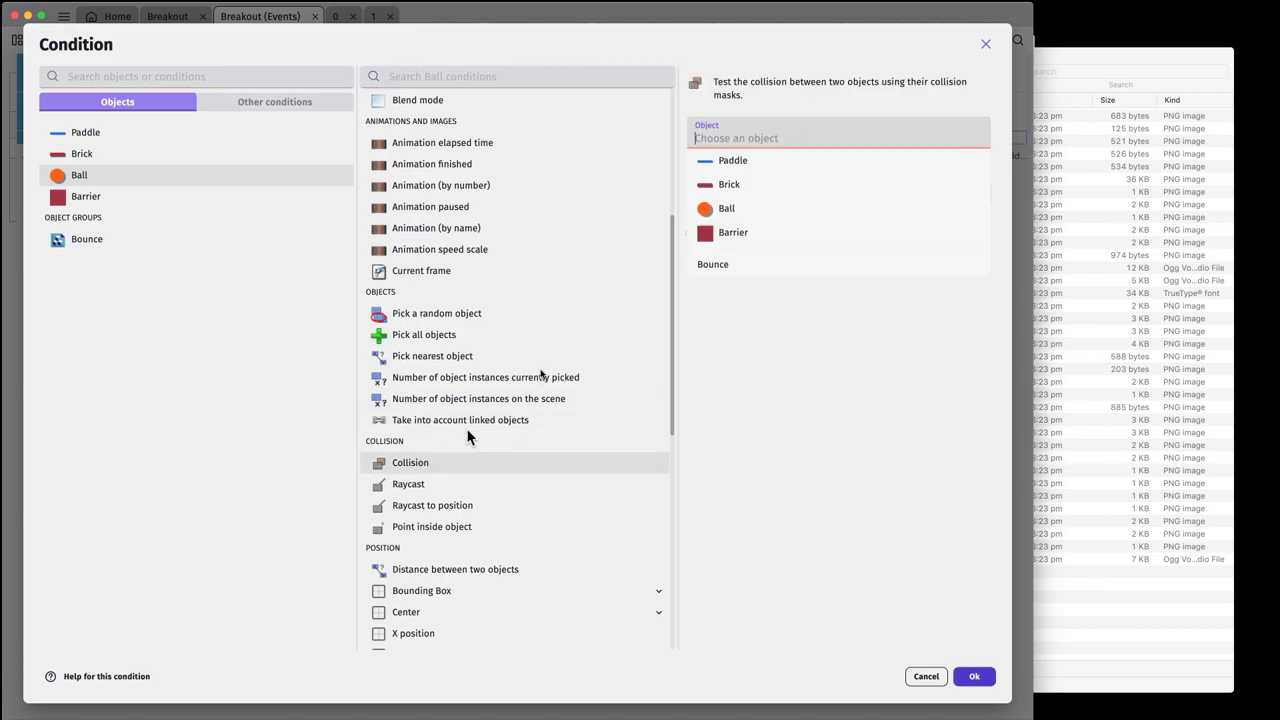
click(717, 266)
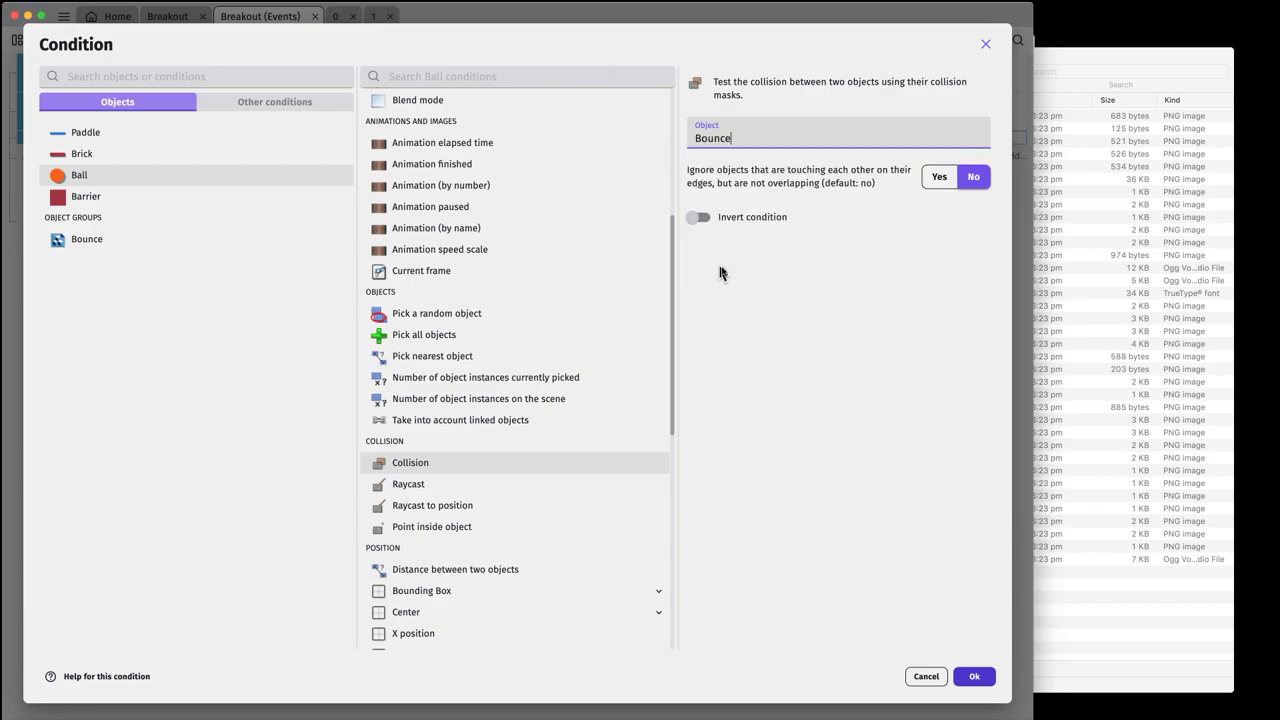
click(975, 677)
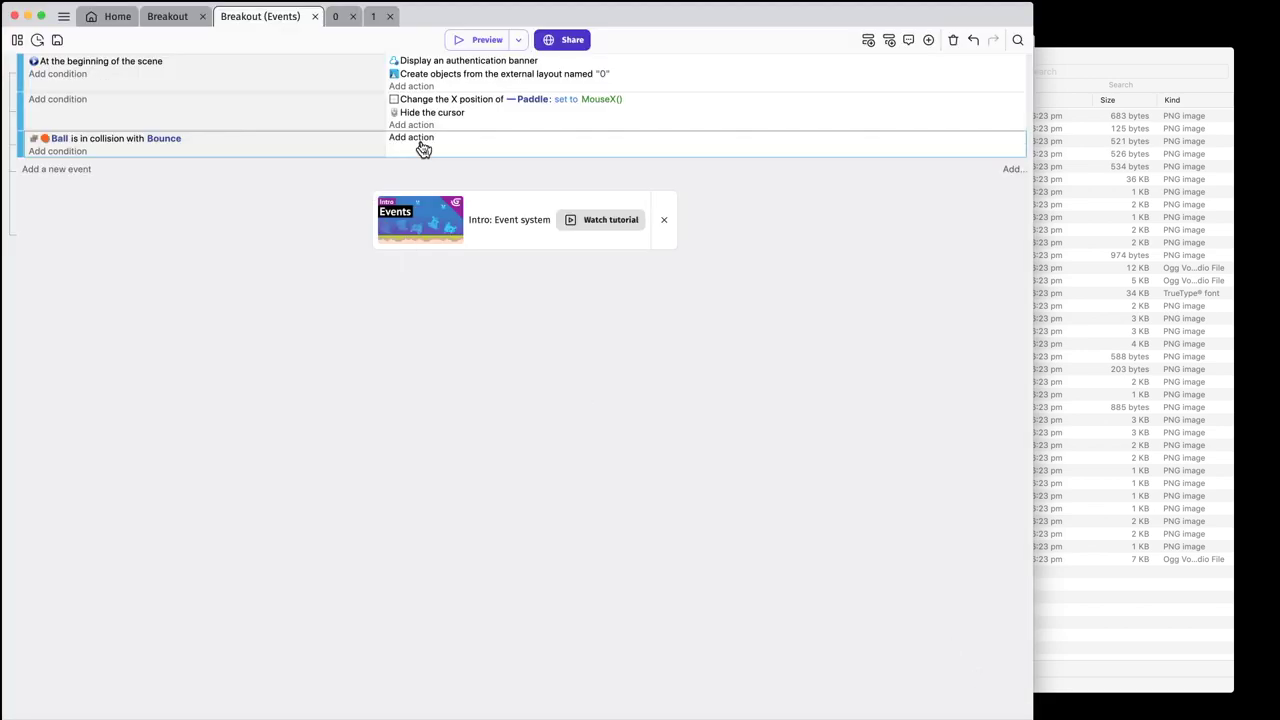
- Add the action "Bounce off another object" for the Ball to the collision event, with the Bounce group as objects to bounce on
click(420, 140)
click(63, 178)
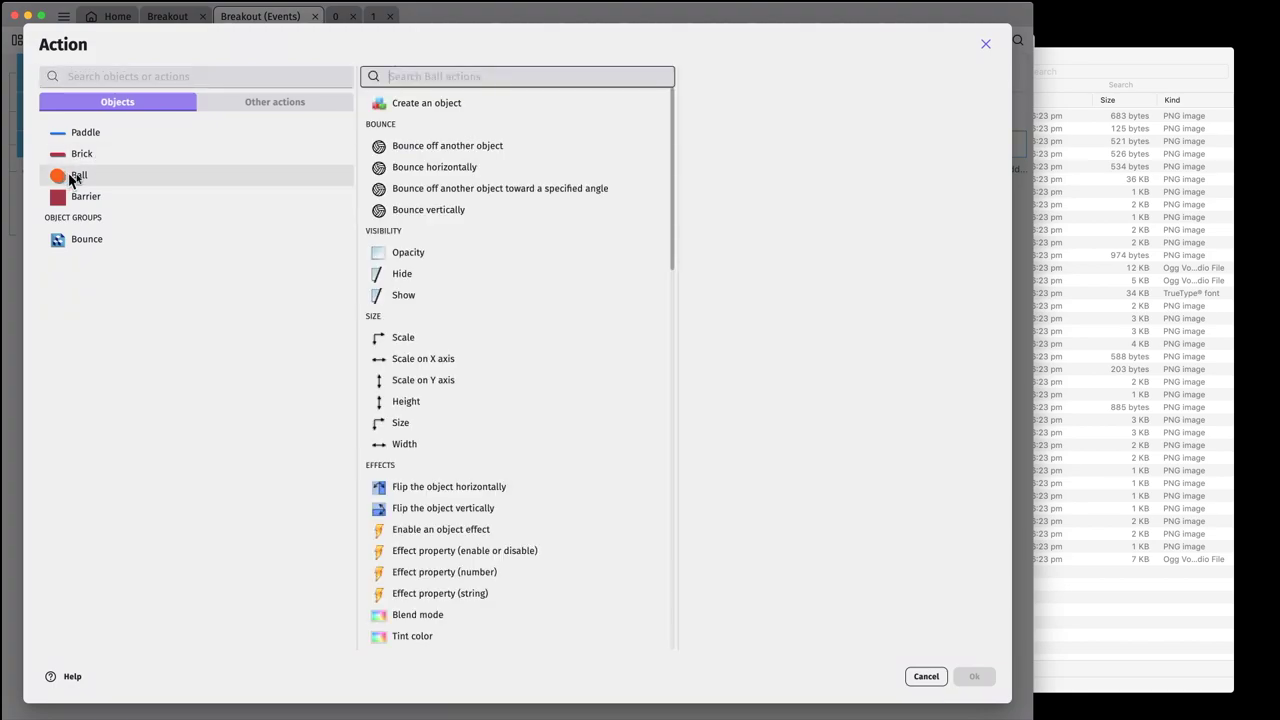
click(481, 152)
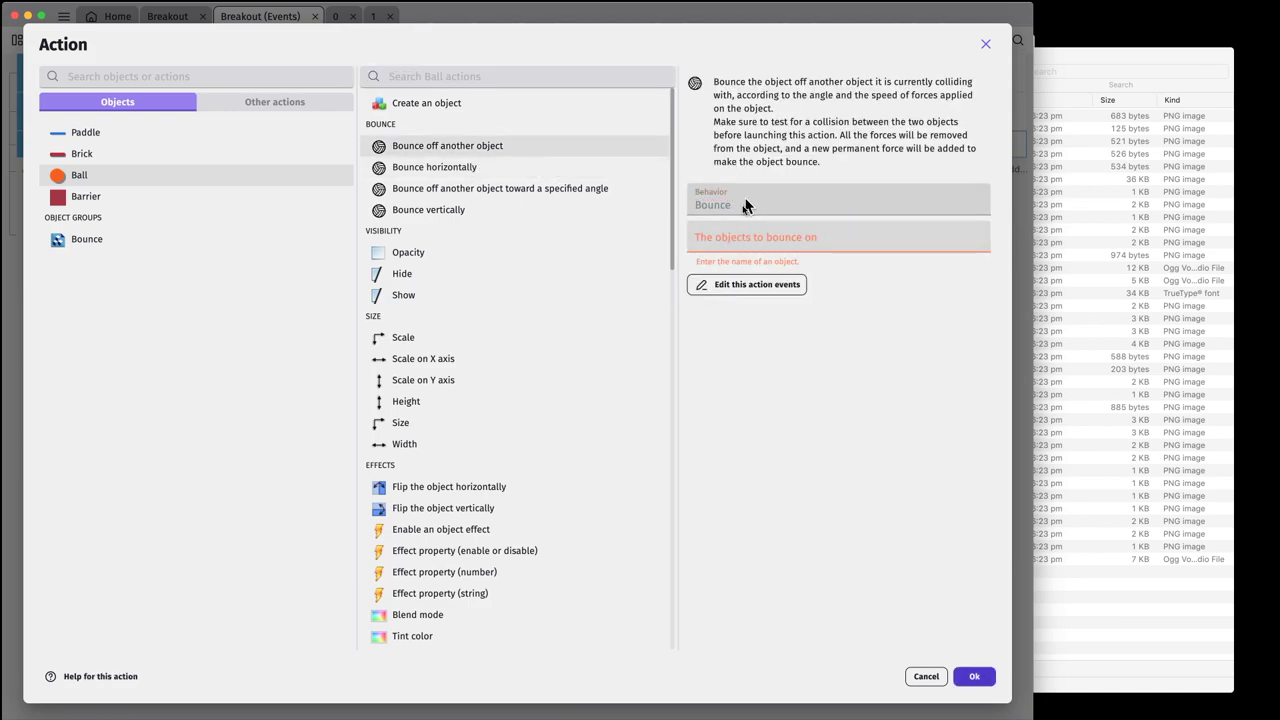
click(740, 236)
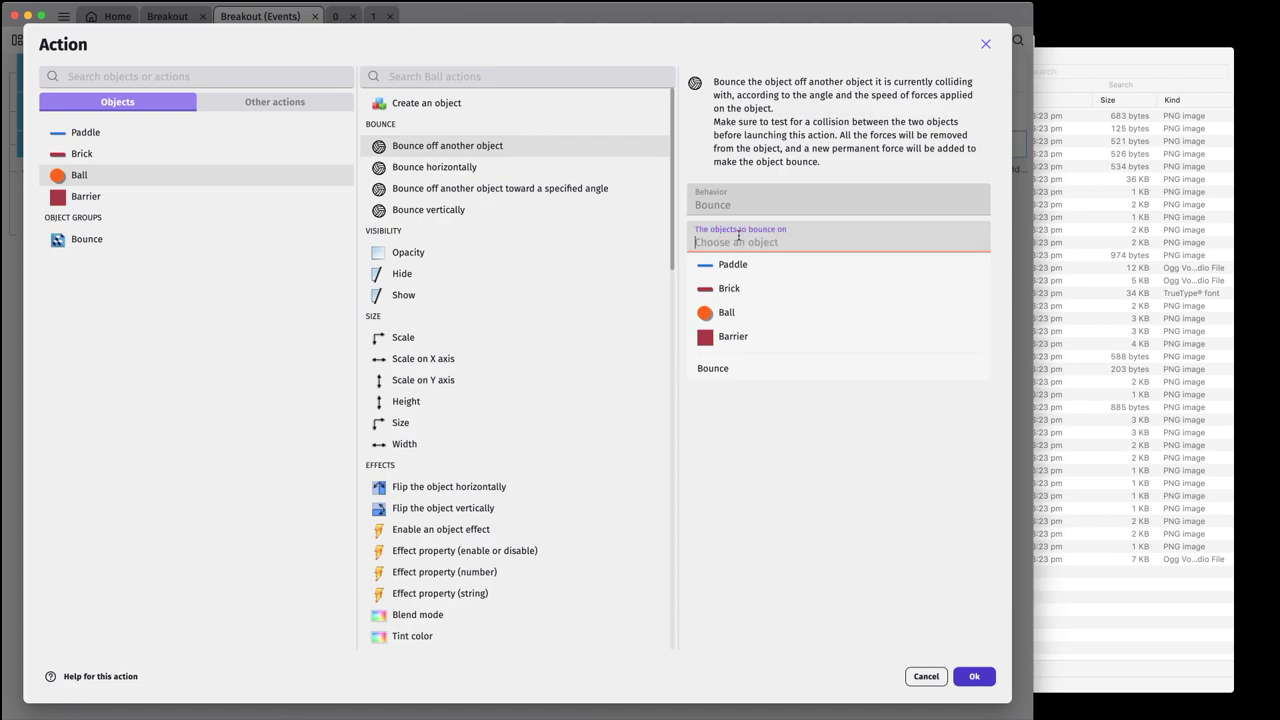
click(716, 369)
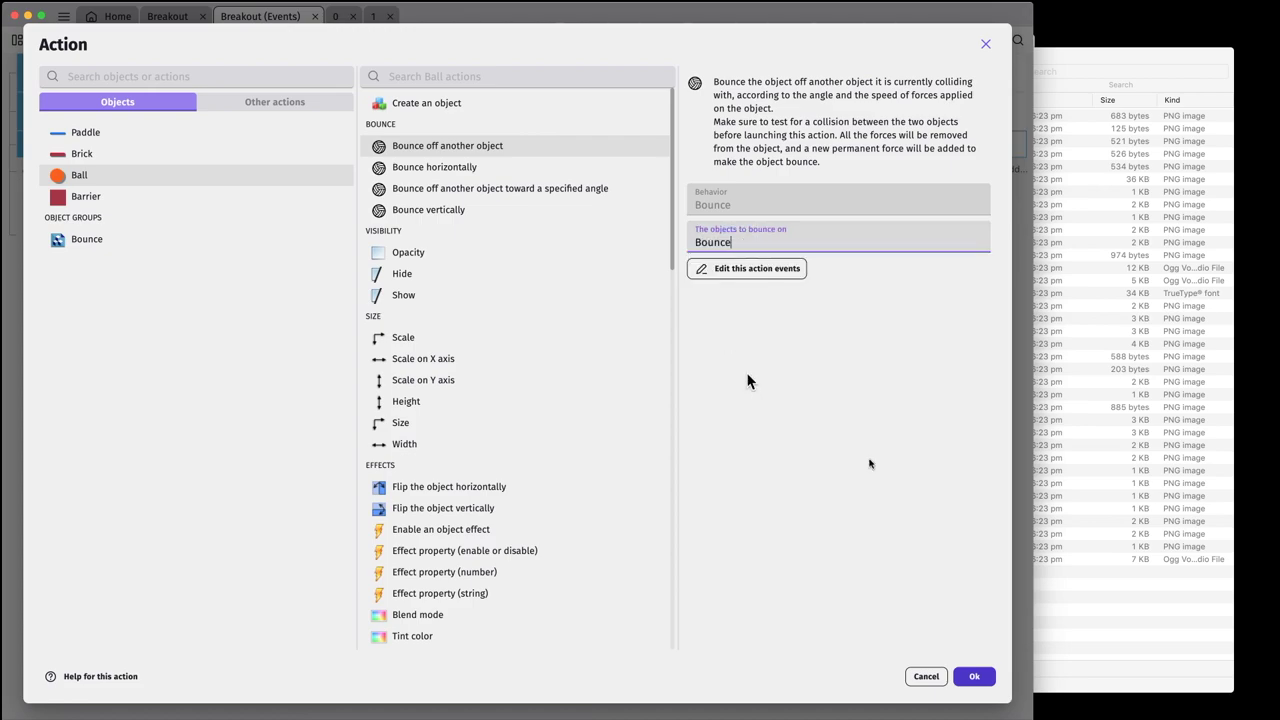
click(974, 677)
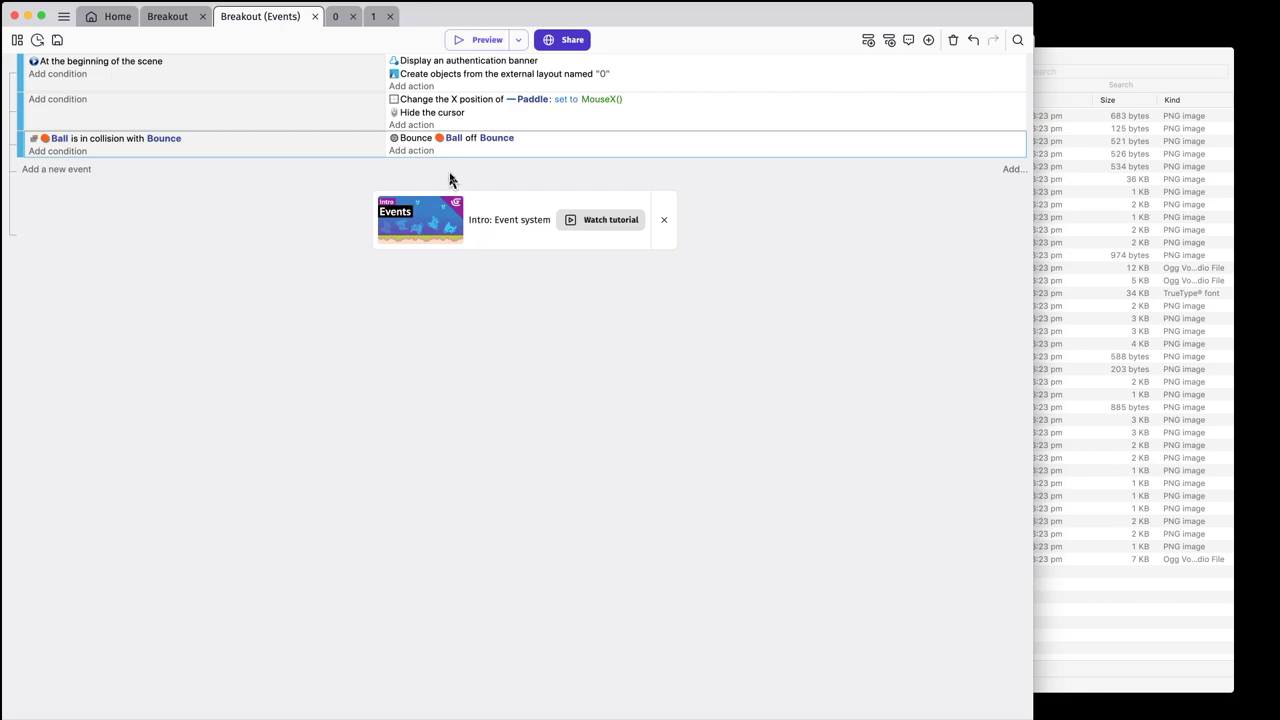
- Add another event below the collision event with the condition that the Ball is stopped, with no forces applied on it
click(170, 17)
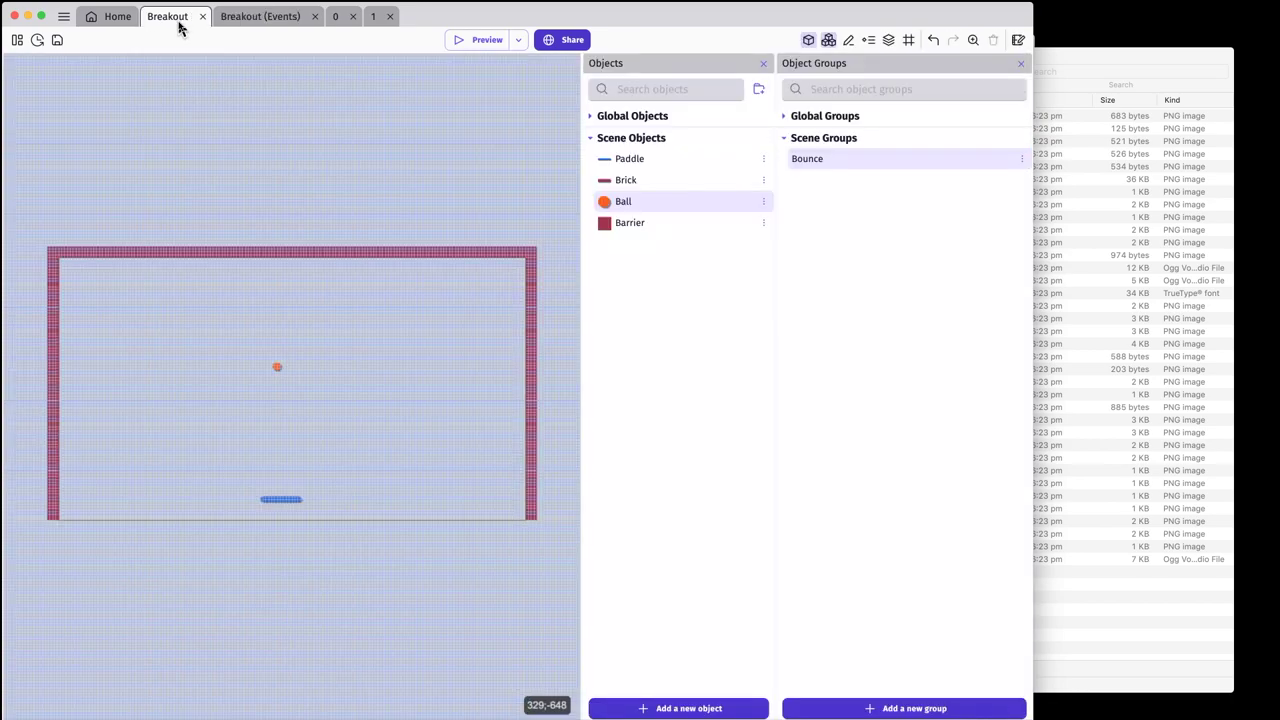
click(275, 18)
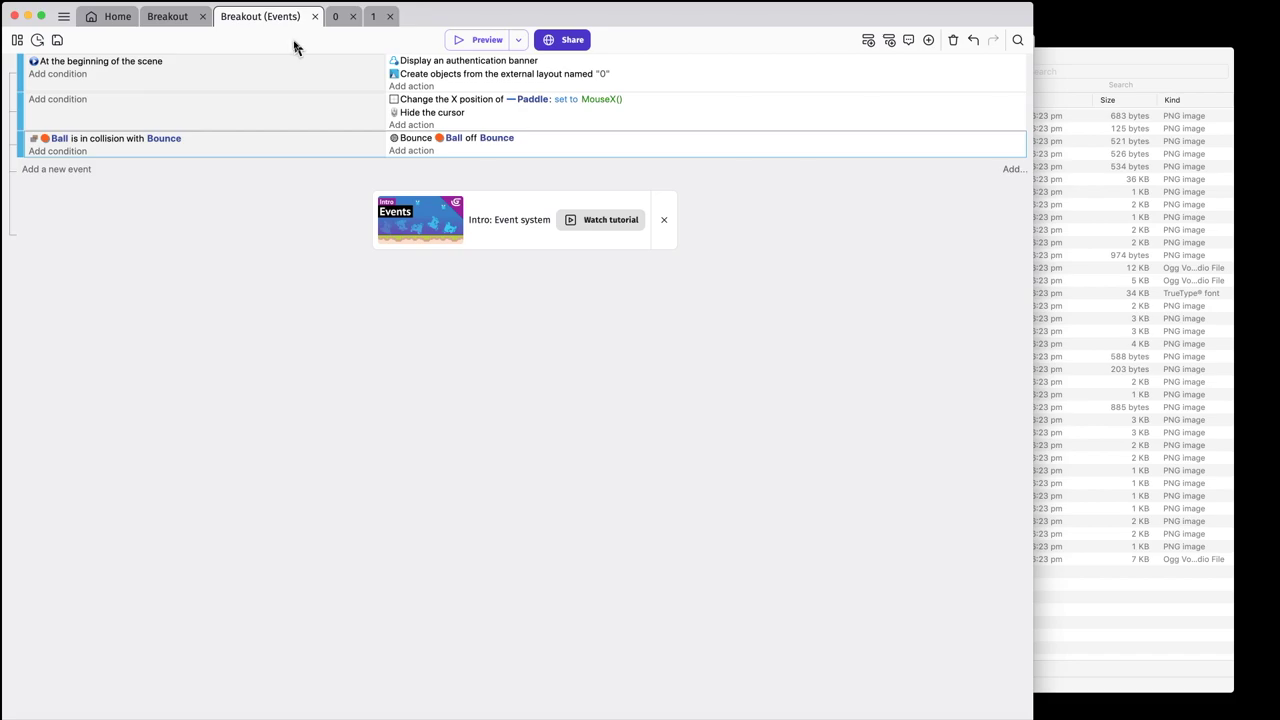
click(86, 172)
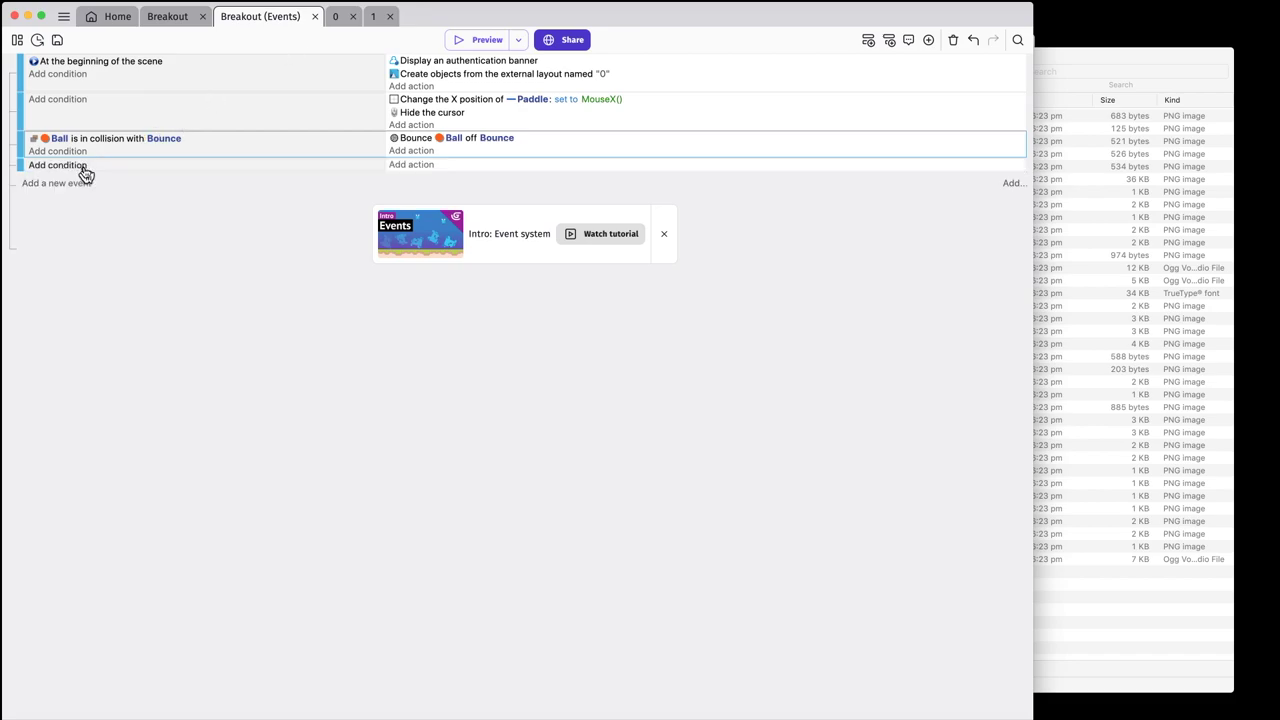
click(58, 165)
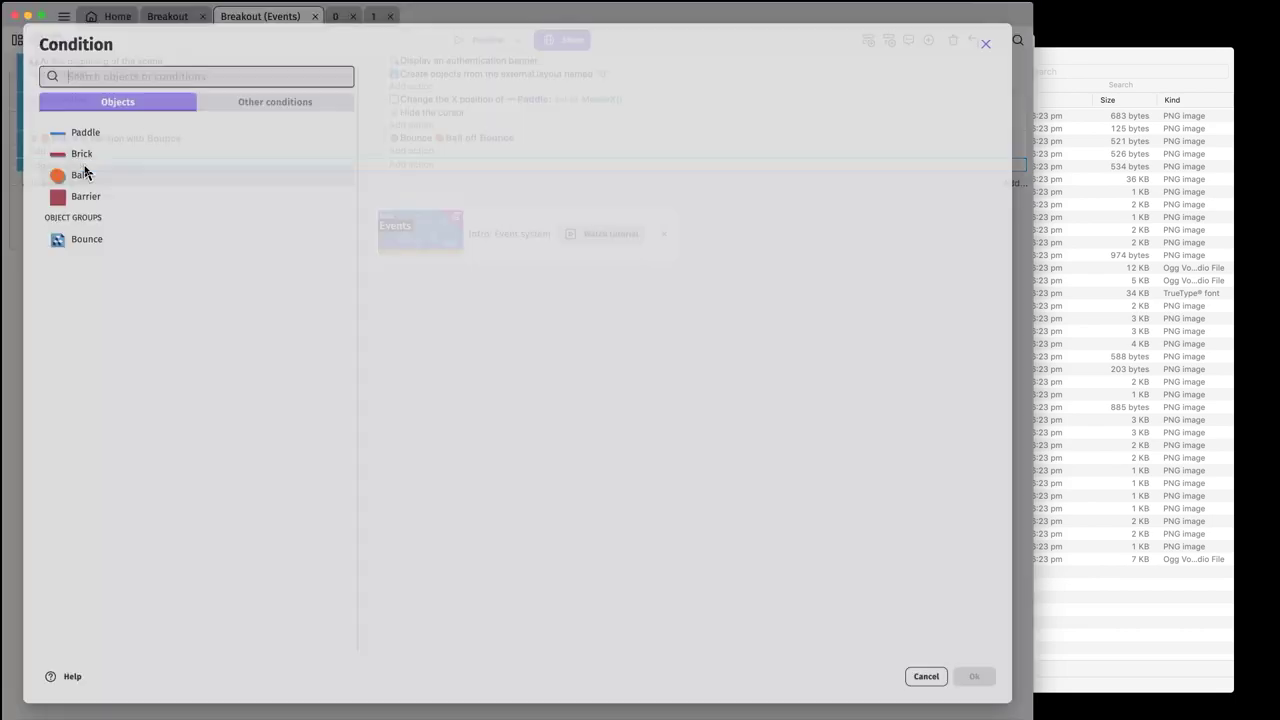
click(80, 175)
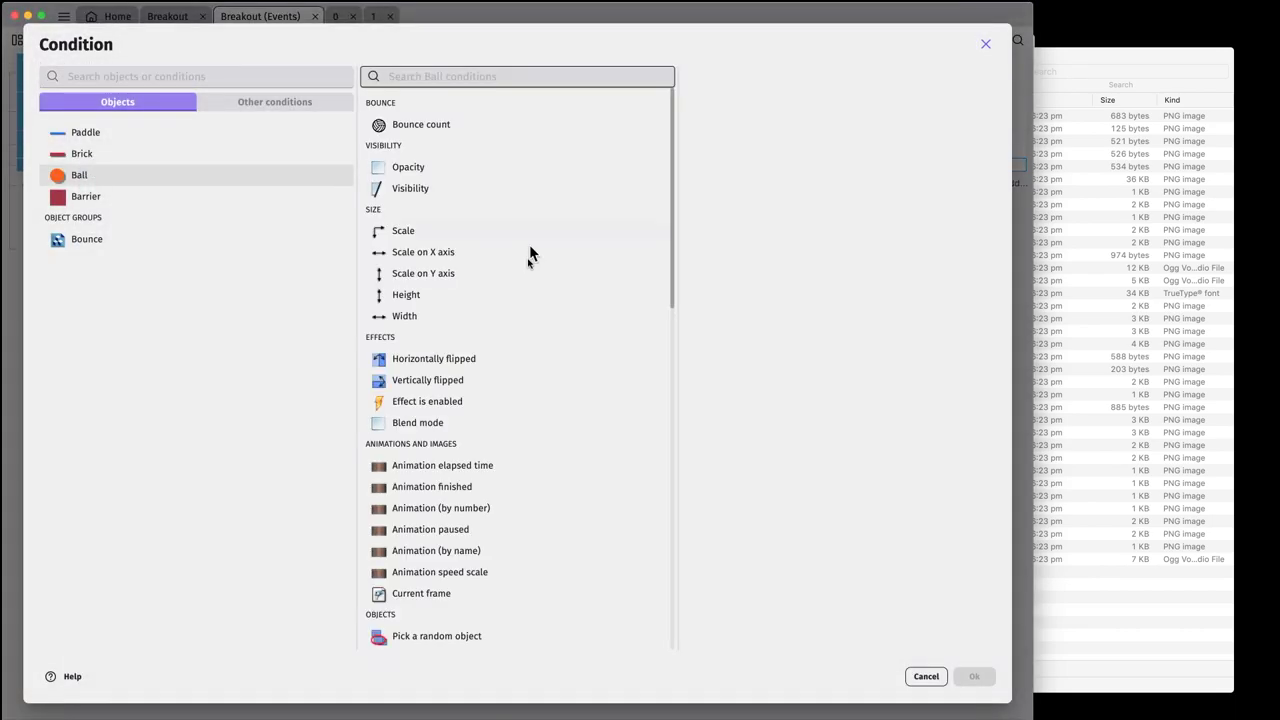
scroll(526, 266, down, 5)
scroll(518, 264, down, 5)
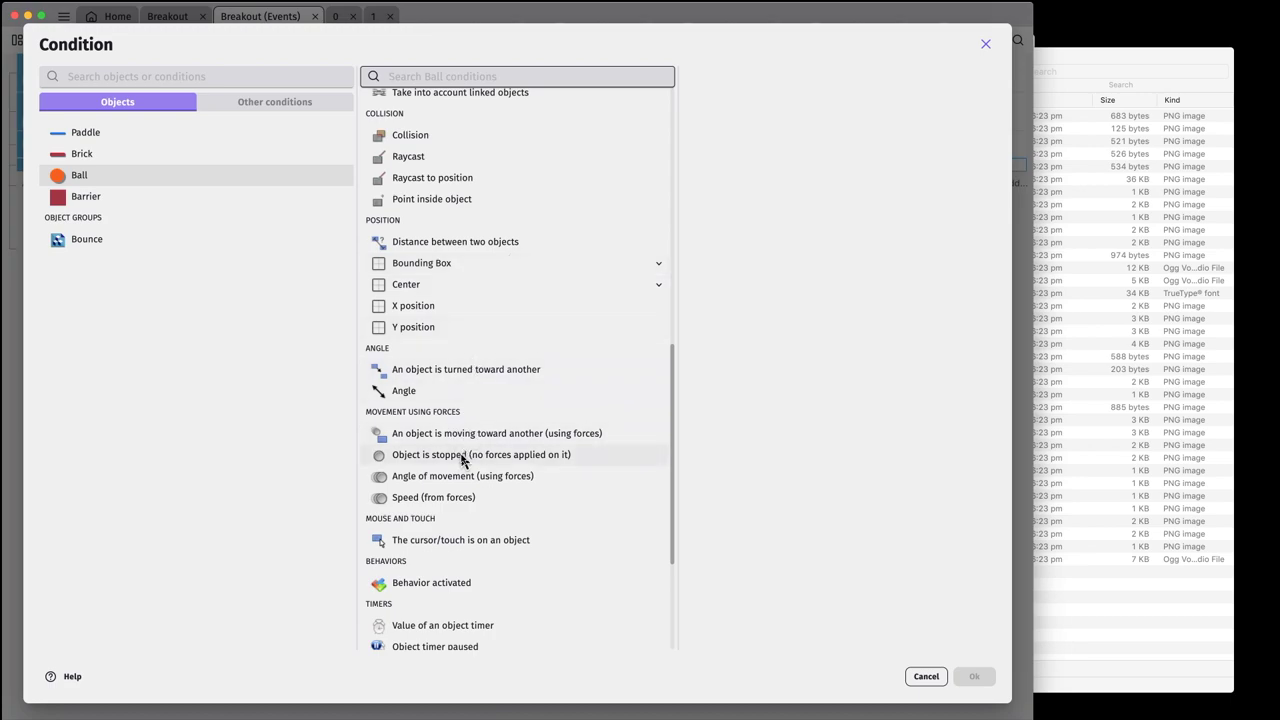
click(464, 457)
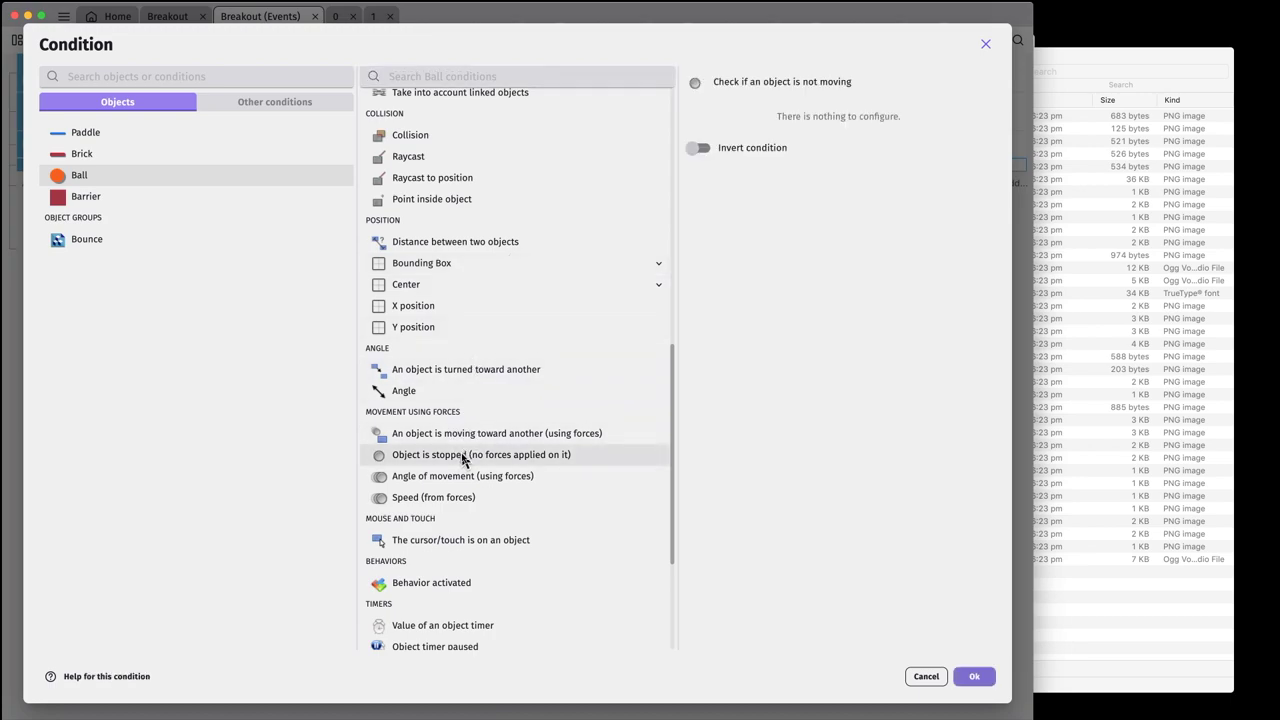
click(974, 677)
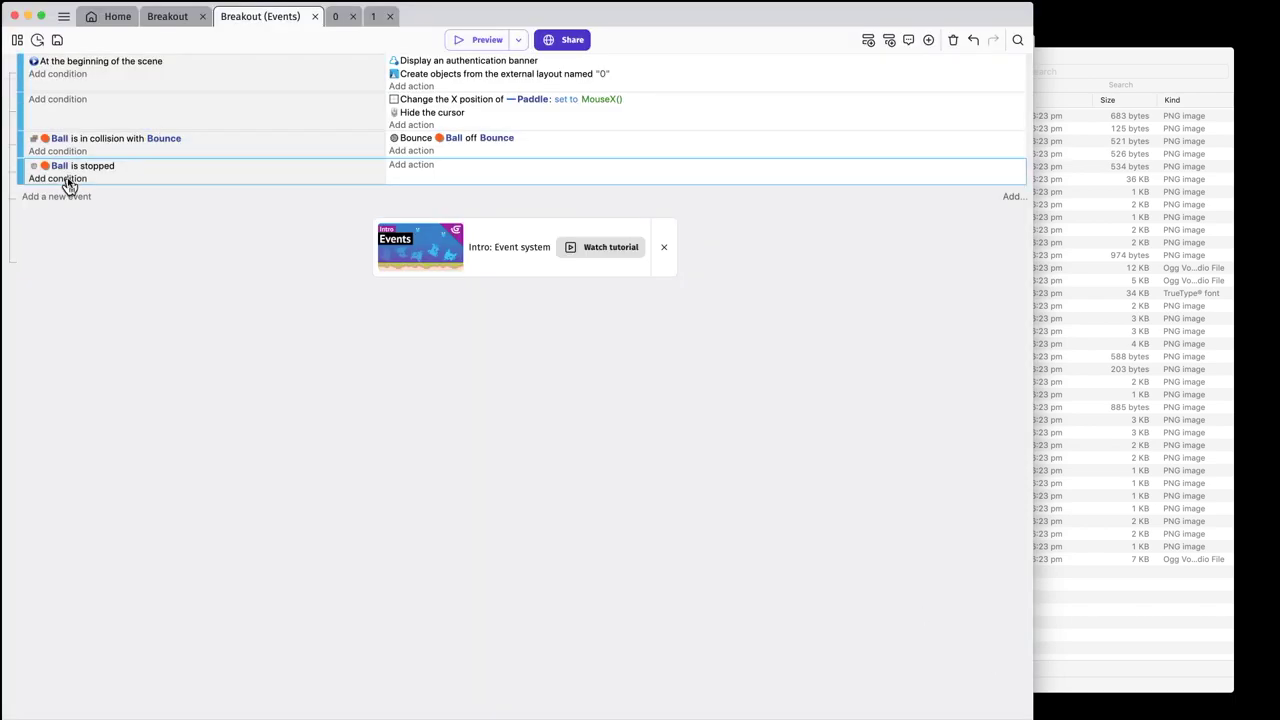
- Add a second condition to the stopped-Ball event that checks whether the "Left" mouse button is released, using the text expression version
click(66, 179)
click(237, 106)
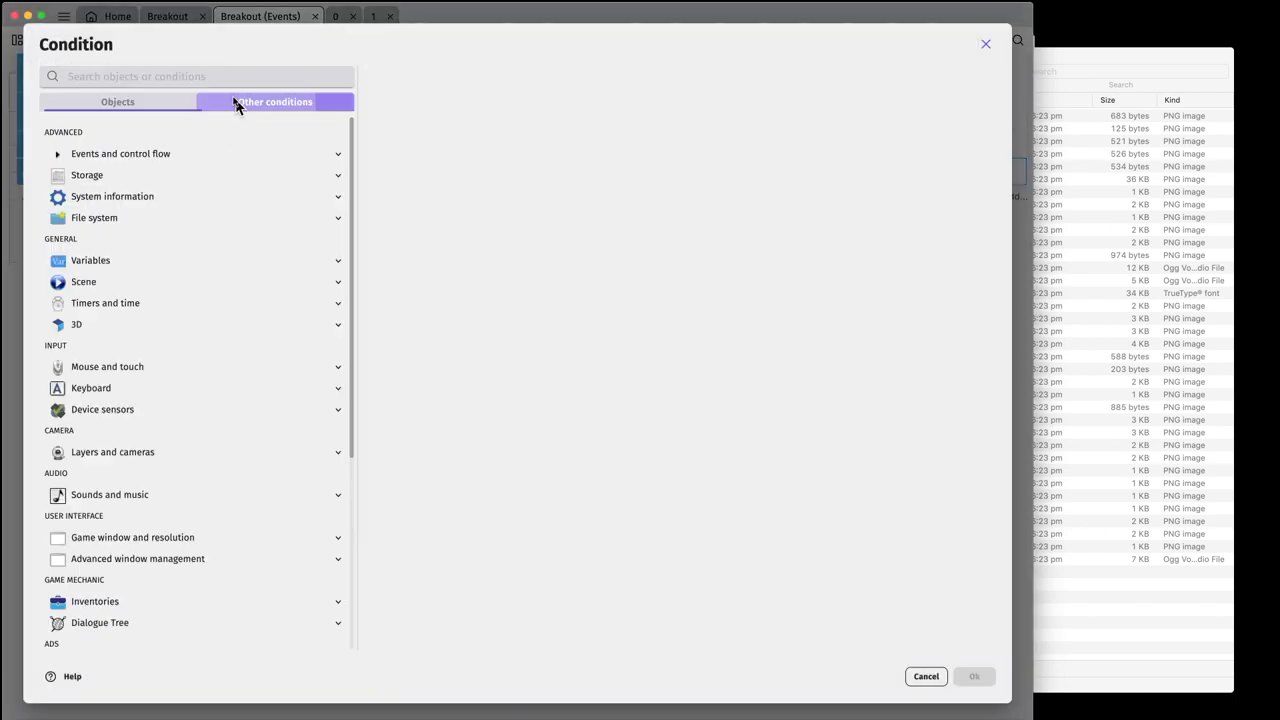
click(108, 366)
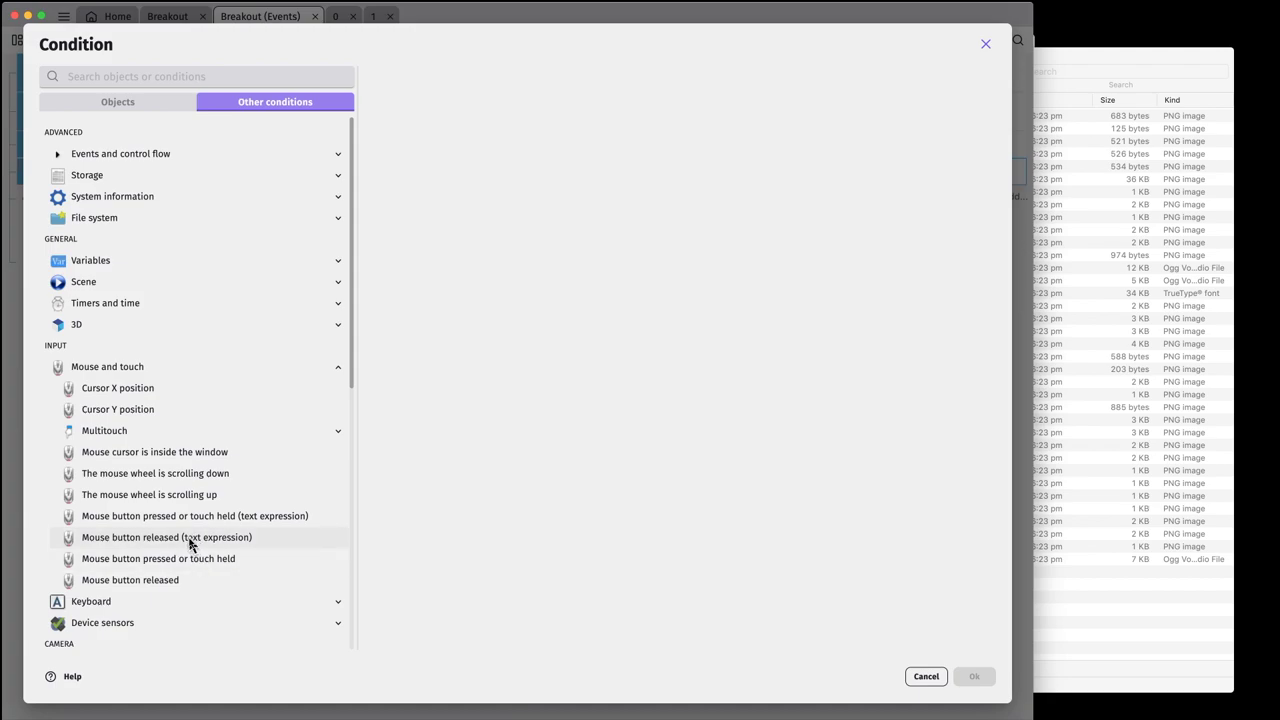
click(191, 540)
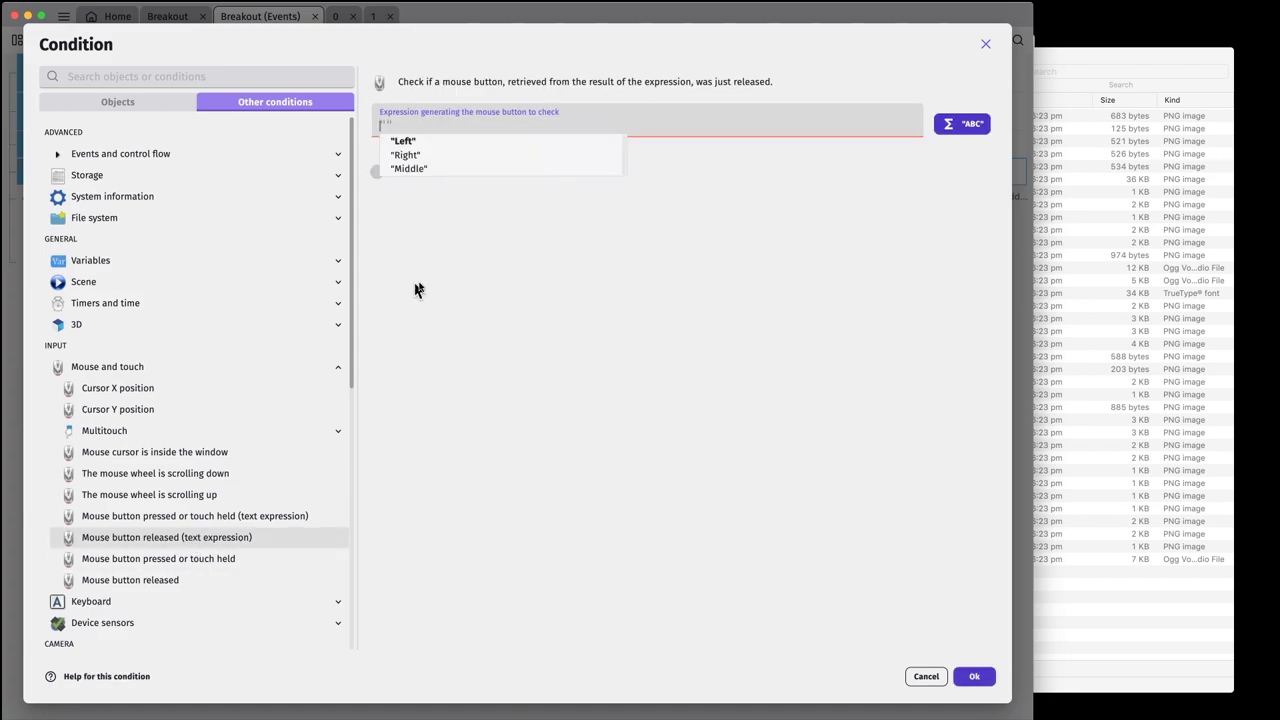
click(423, 143)
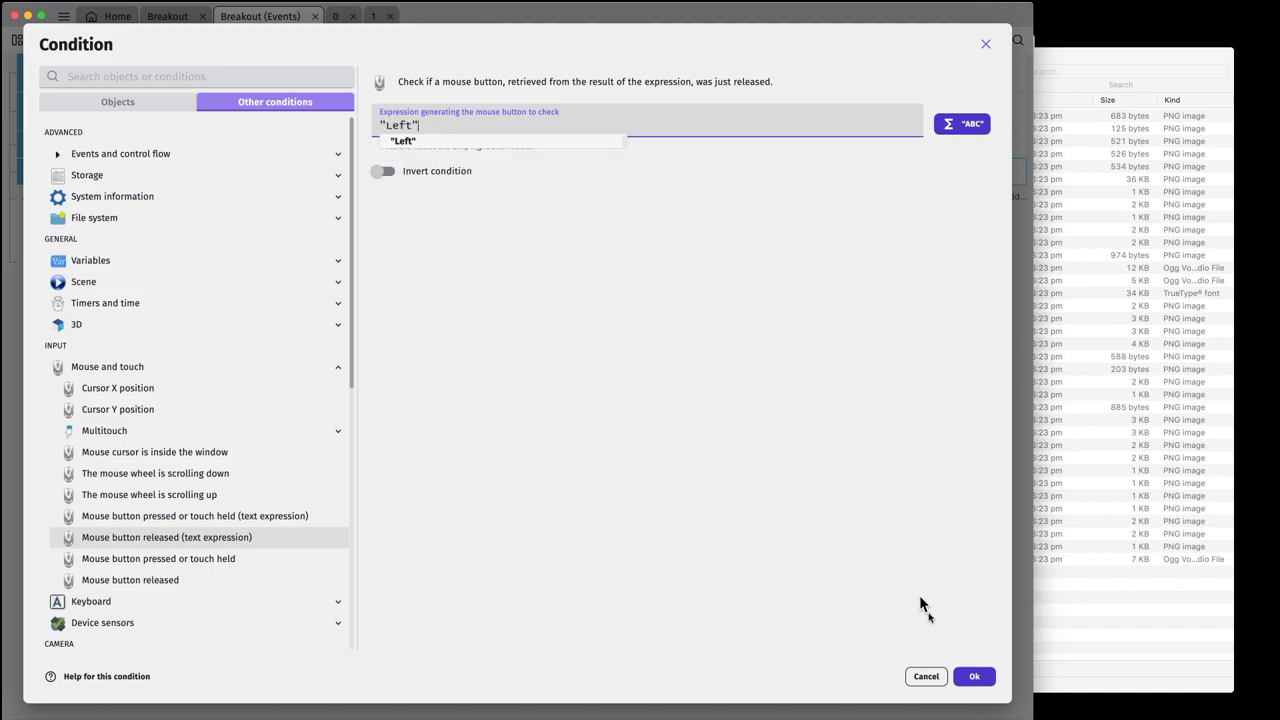
click(974, 676)
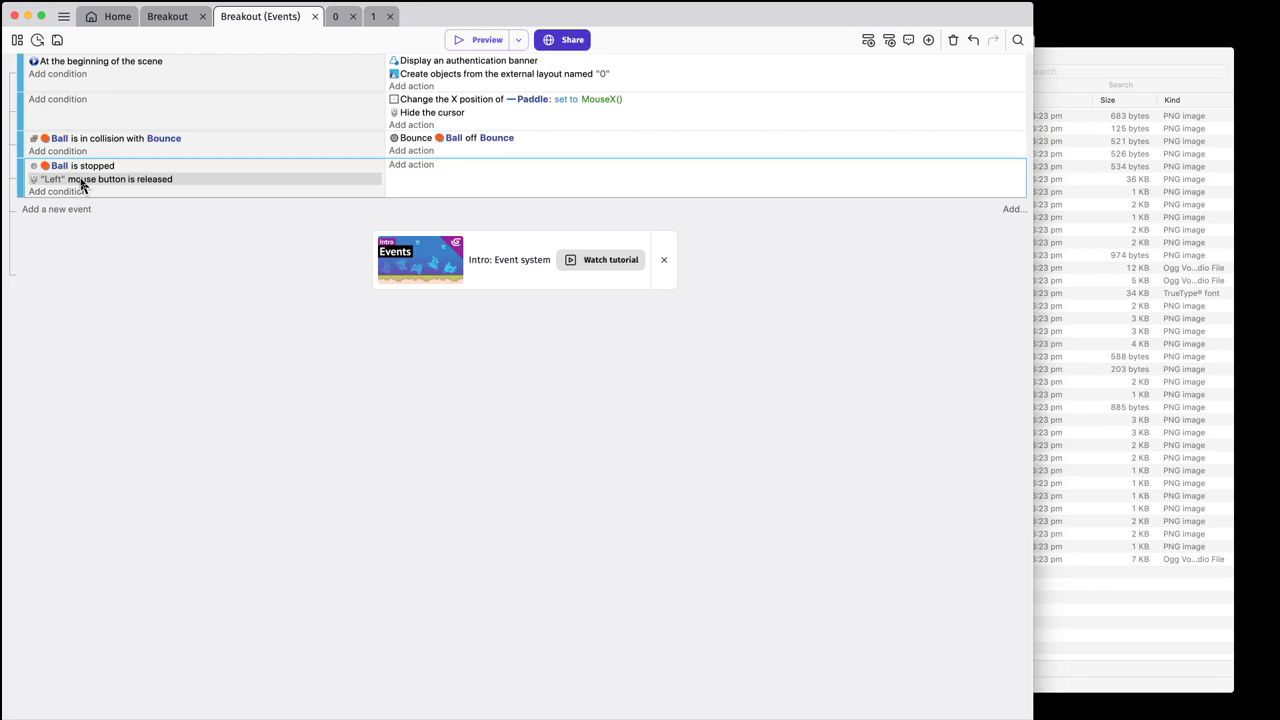
- Add an action to the stopped-Ball event that applies a permanent force to the Ball at angle 70+Random(40) with speed 400
click(411, 166)
click(101, 178)
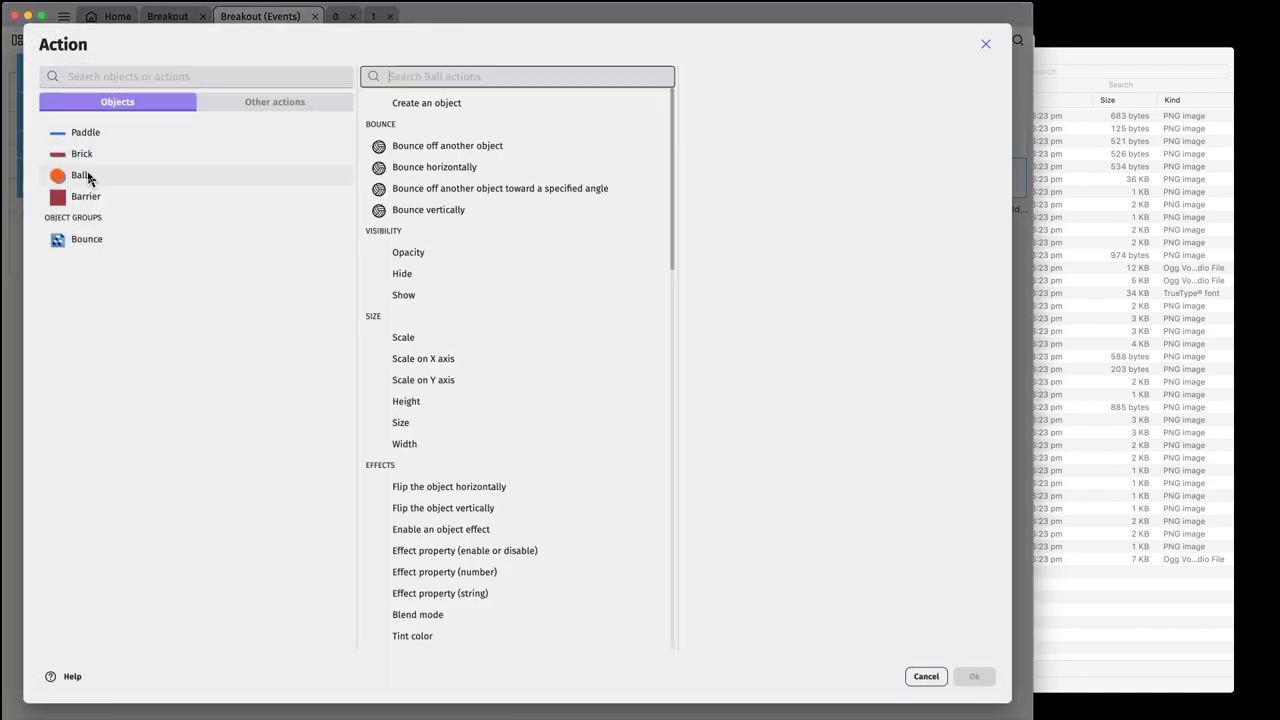
scroll(471, 200, down, 5)
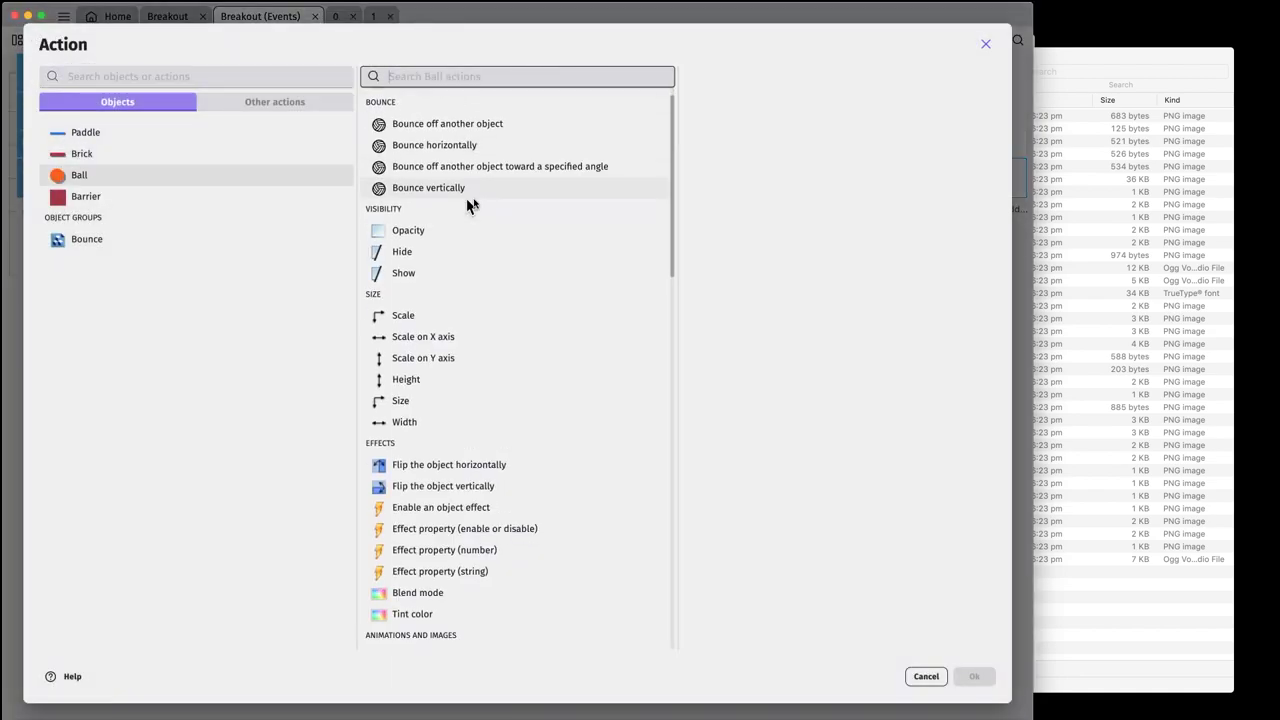
scroll(477, 200, down, 4)
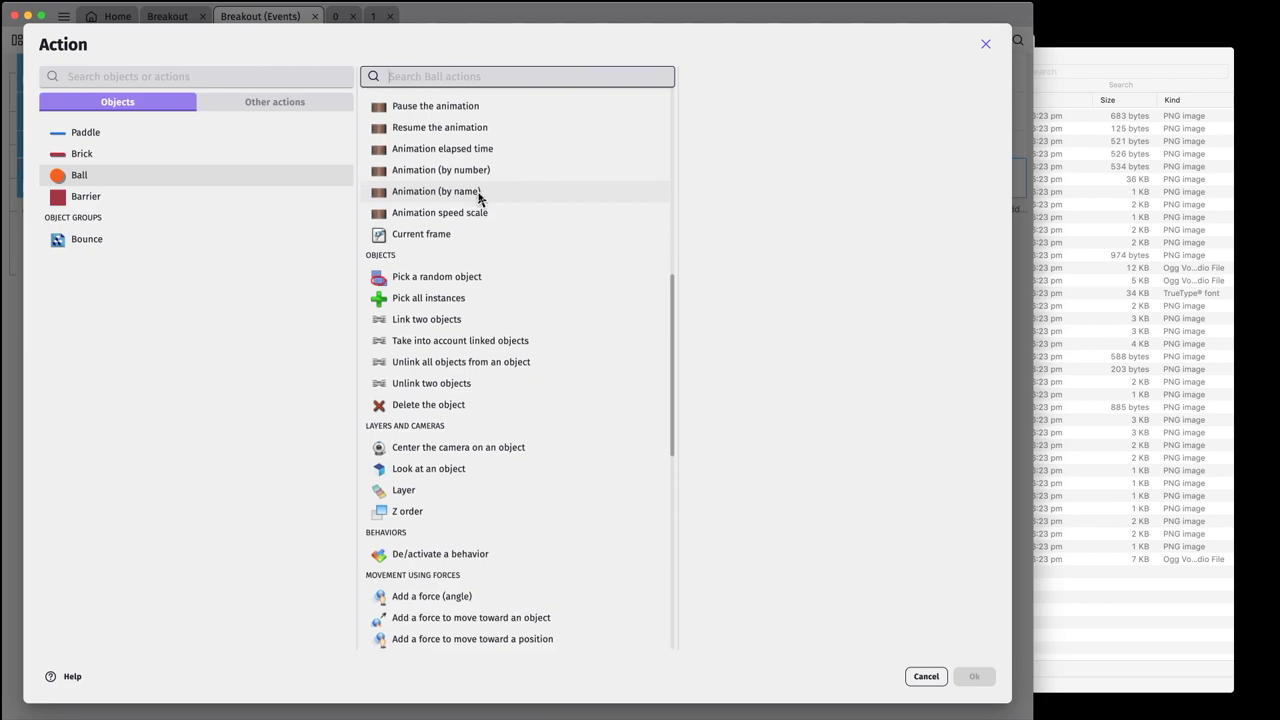
scroll(480, 205, down, 1)
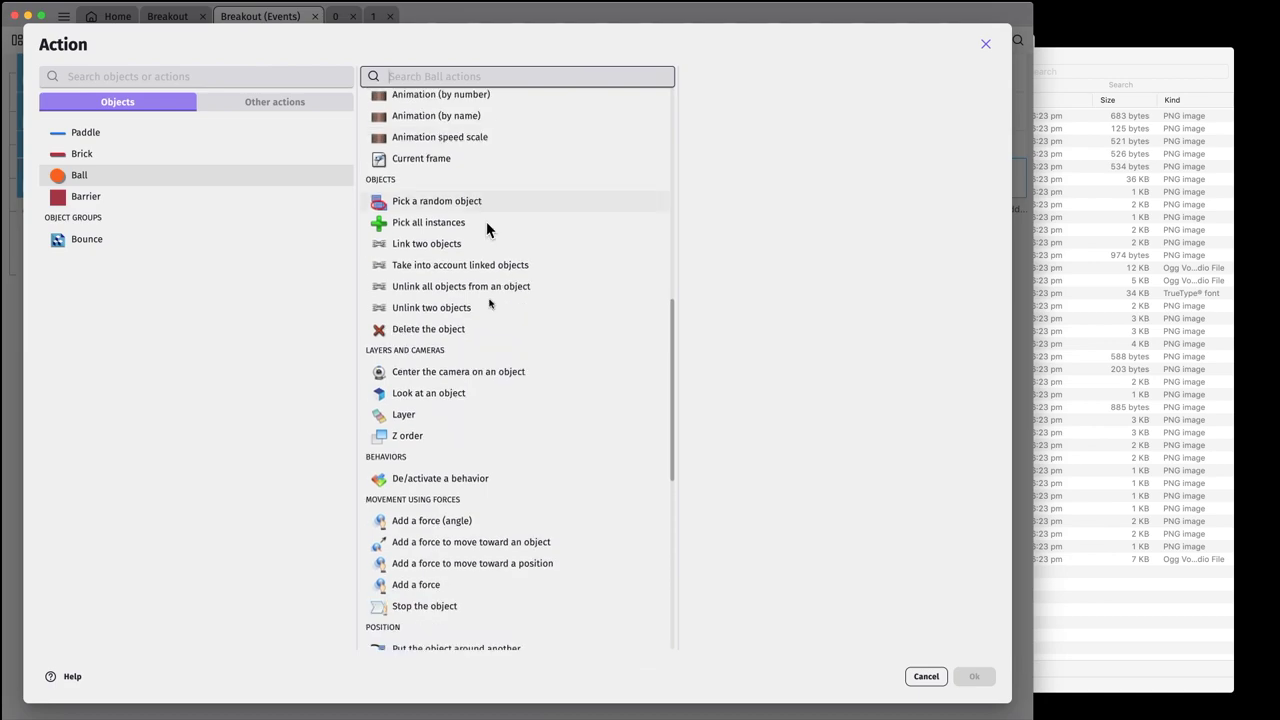
click(458, 522)
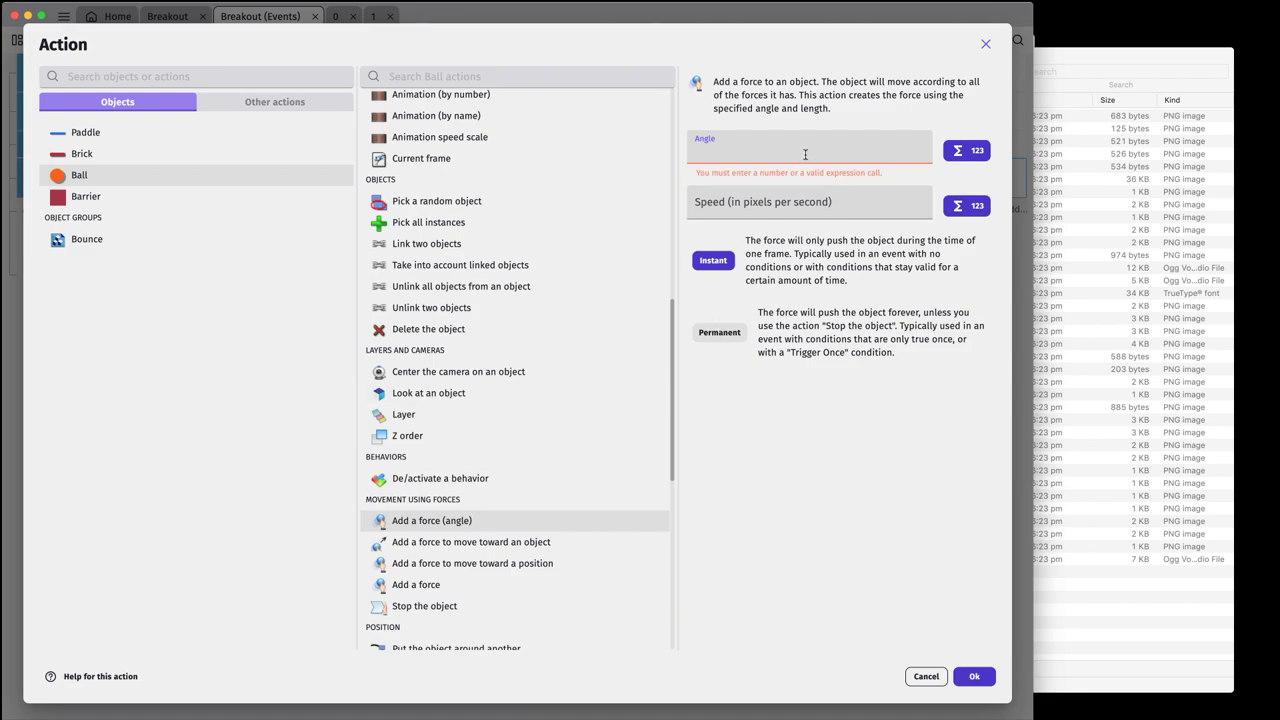
text(70)
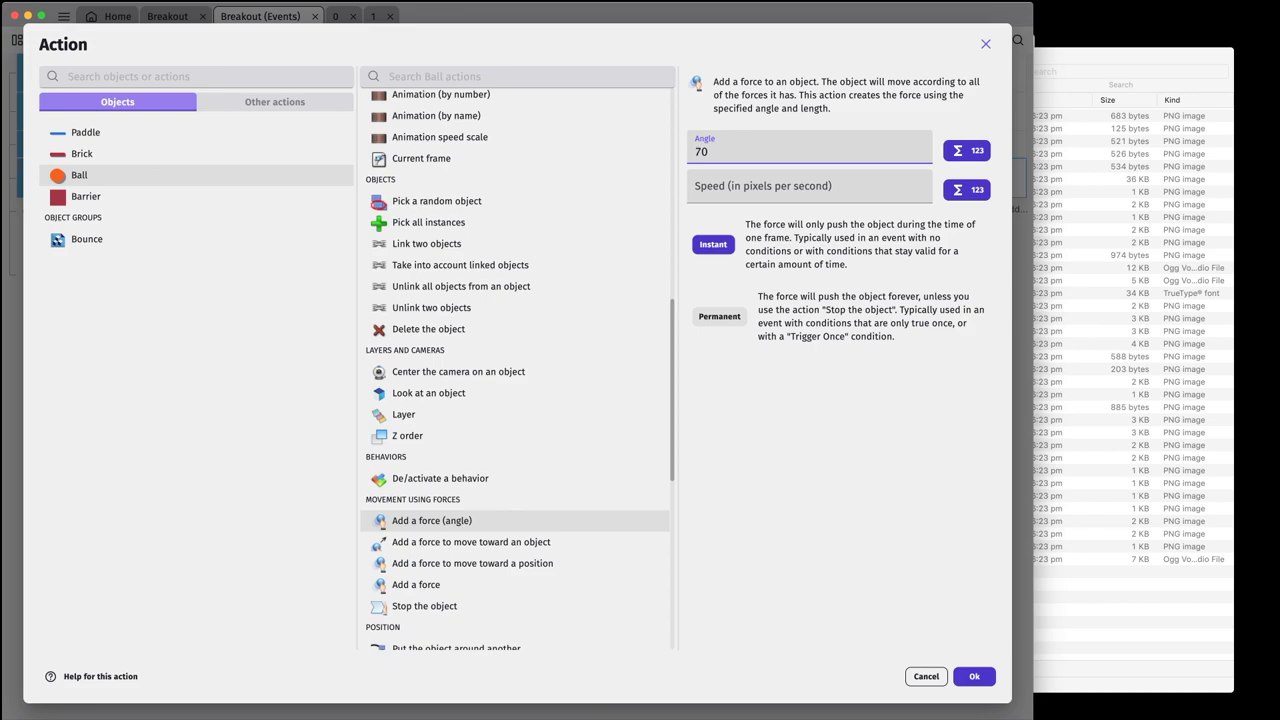
text(+)
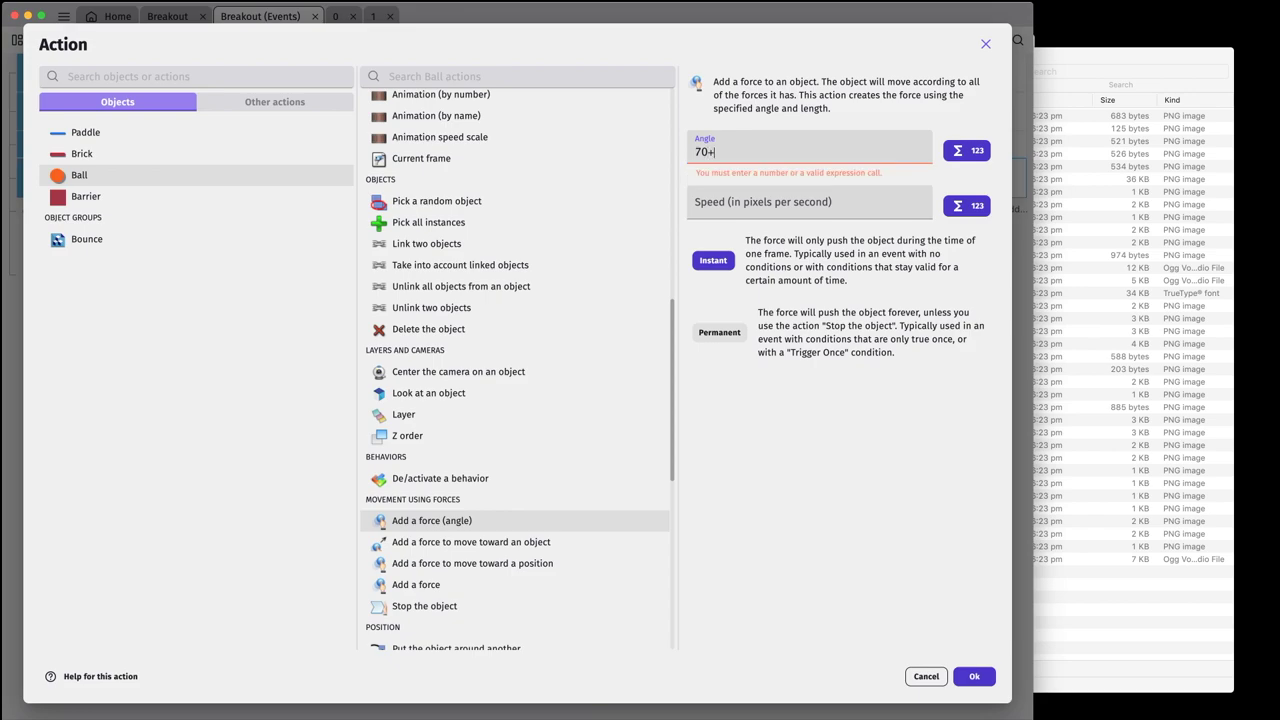
text(Random(40)
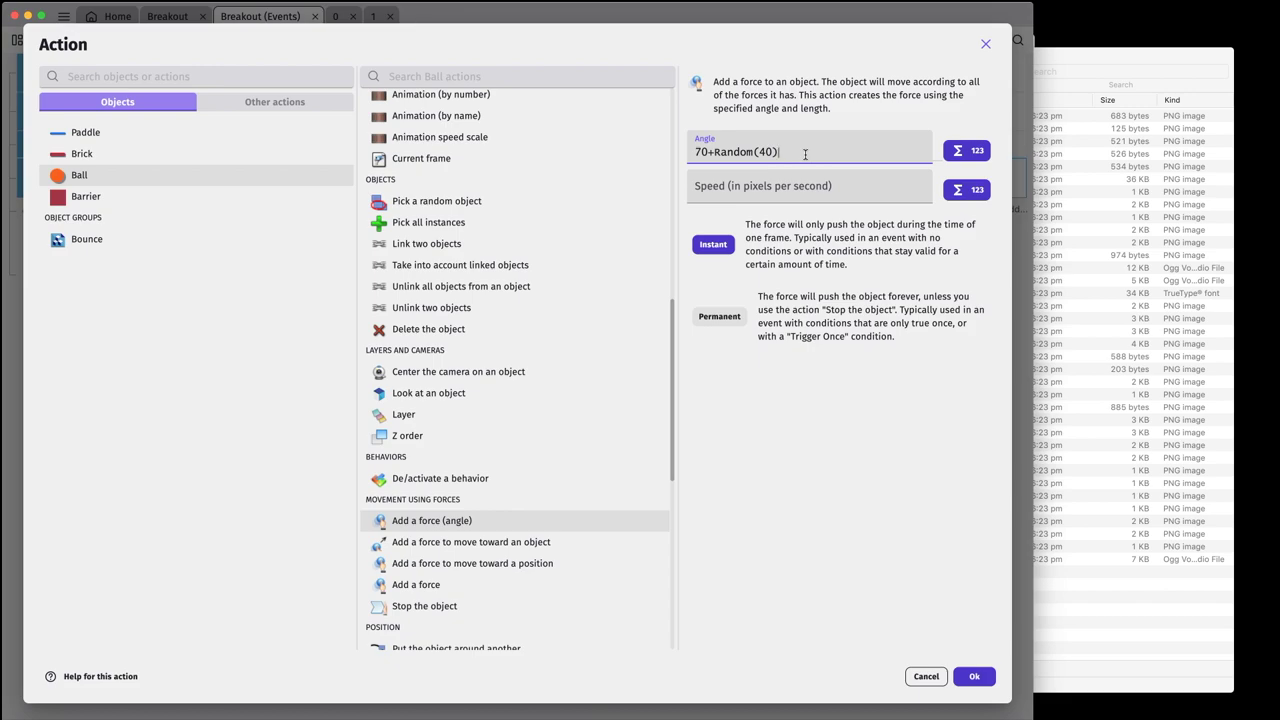
click(804, 189)
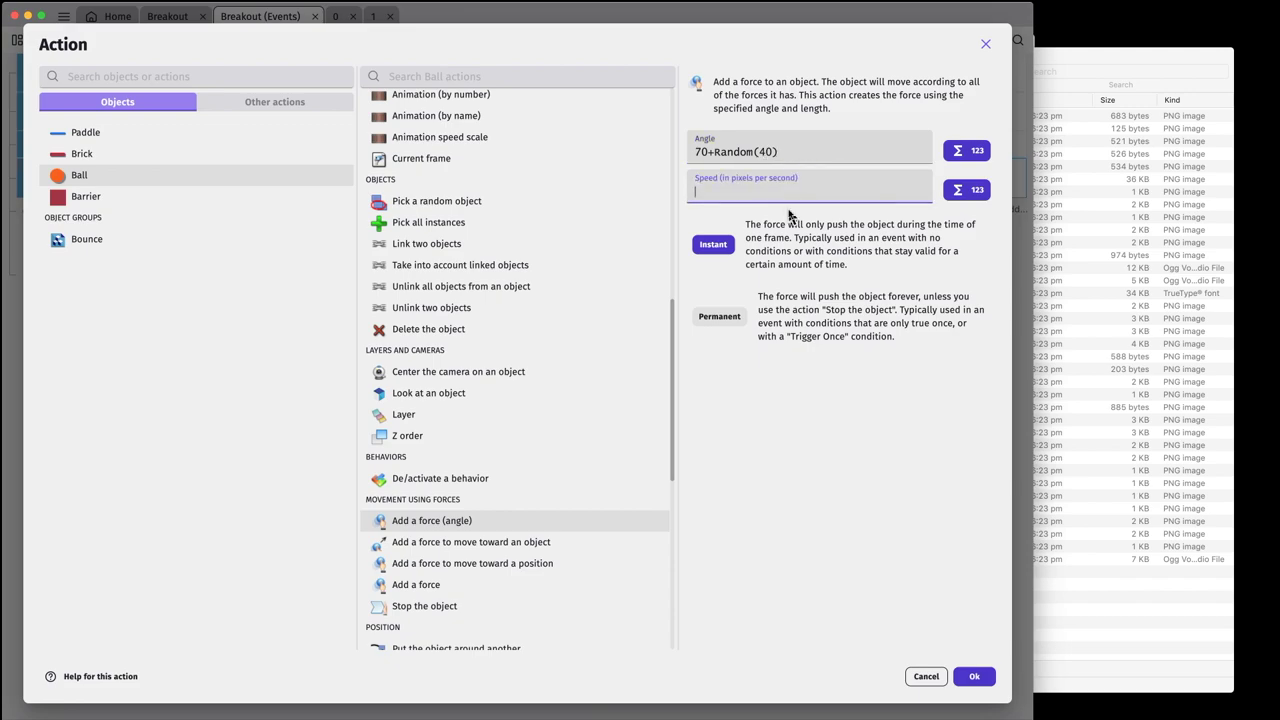
text(400)
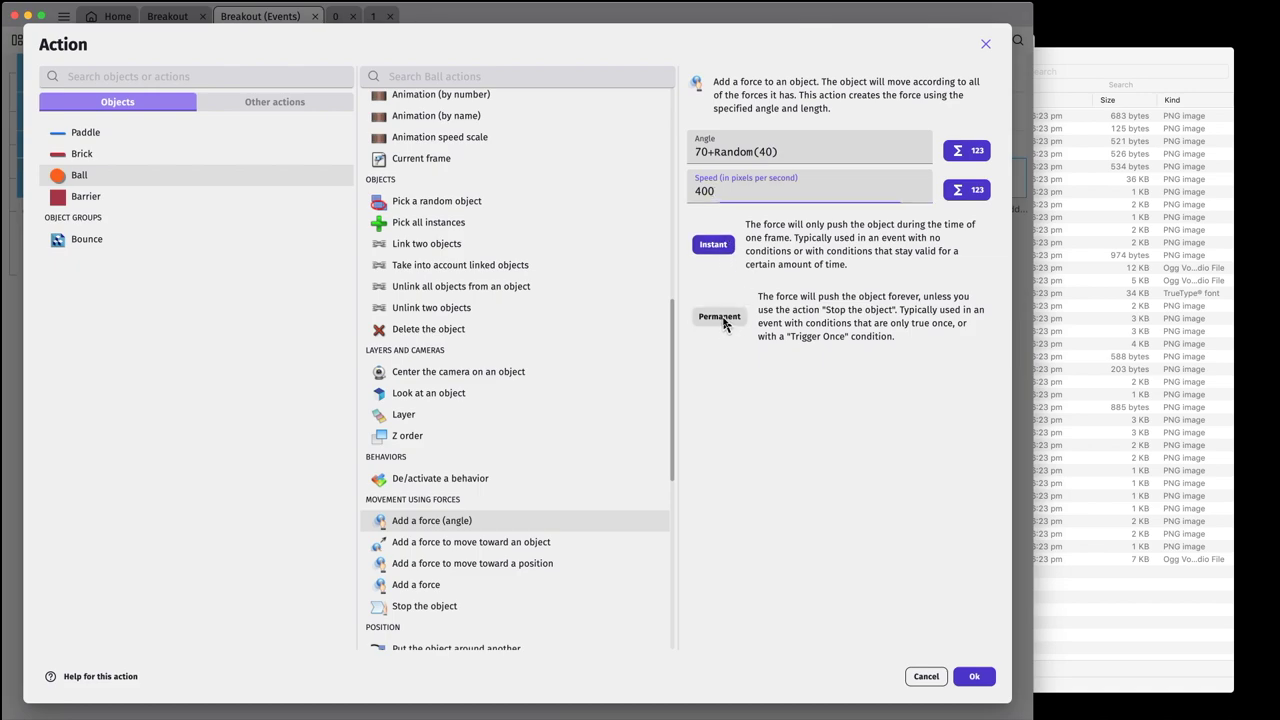
click(722, 318)
click(974, 676)
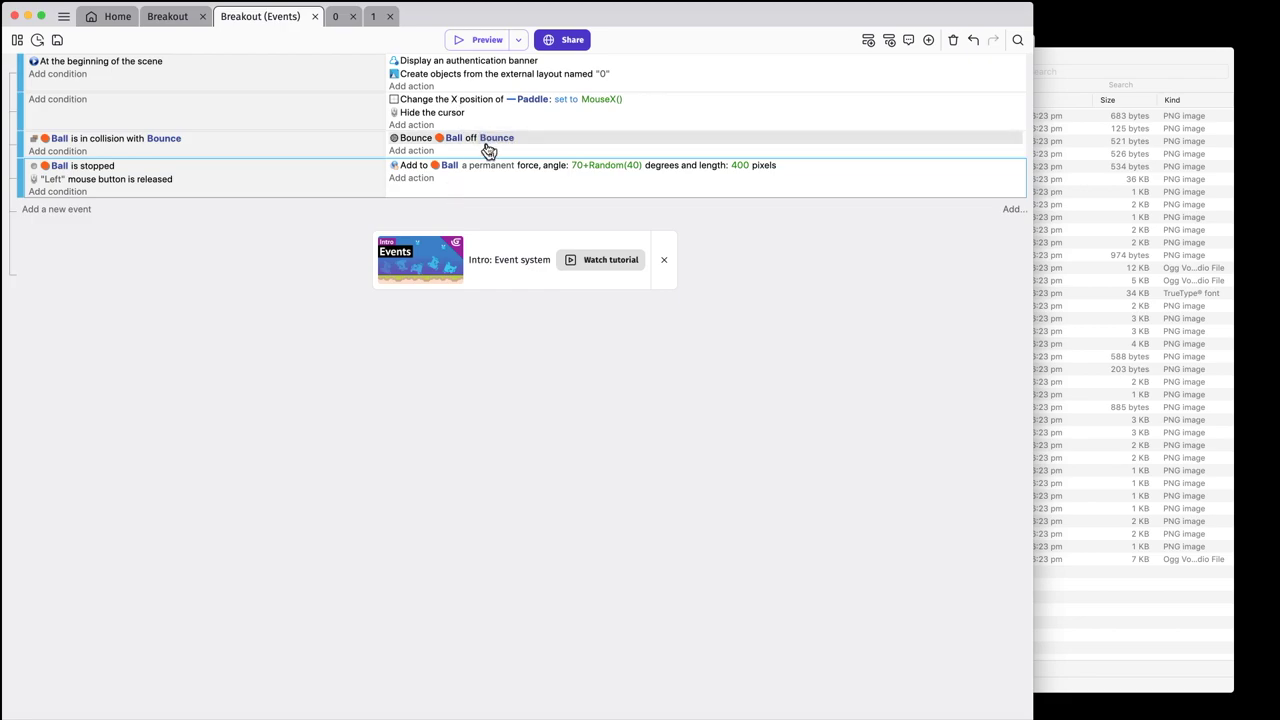
- Preview the game, dismiss the authentication banner and launch the Ball to test its bouncing, closing the preview when done
click(482, 44)
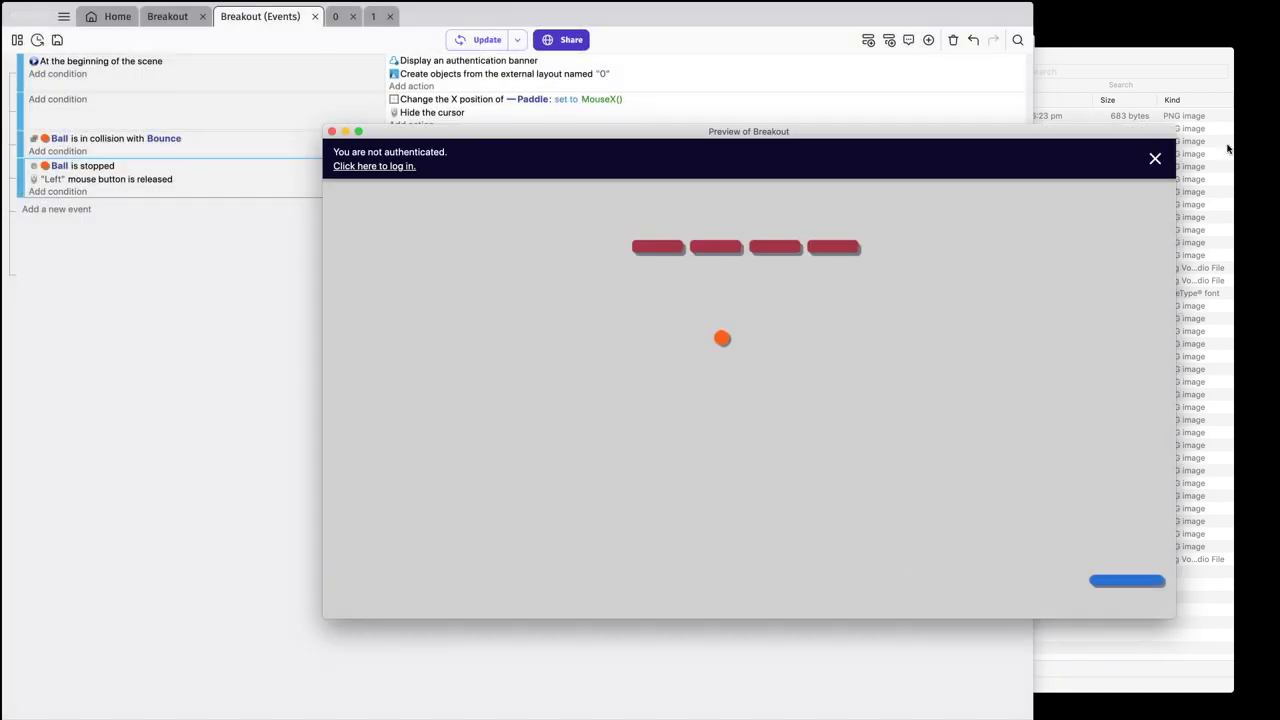
click(1155, 158)
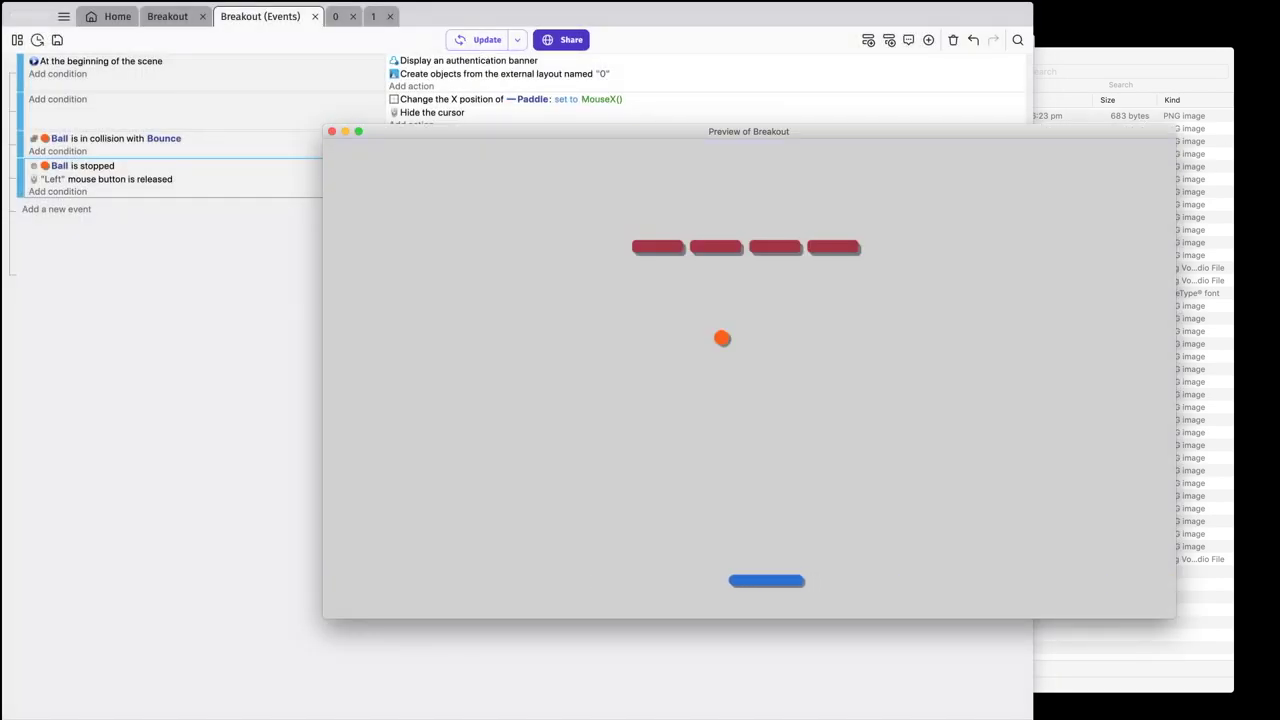
click(695, 580)
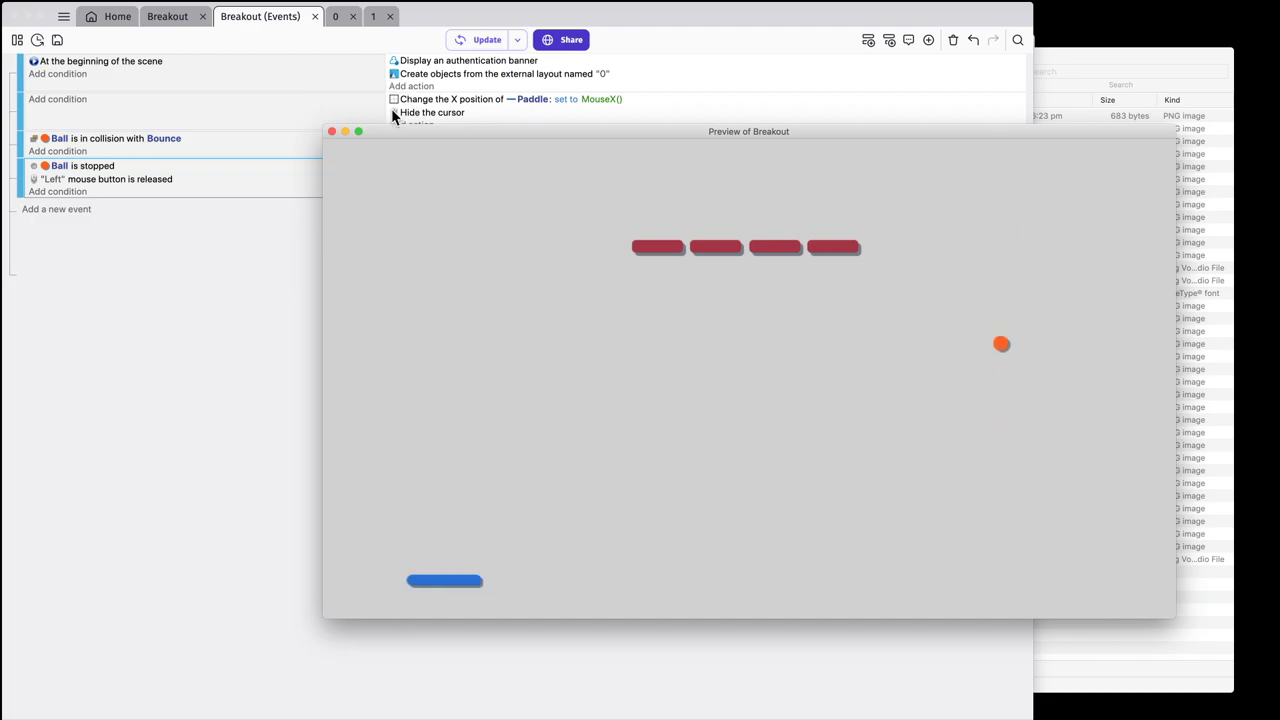
click(331, 131)
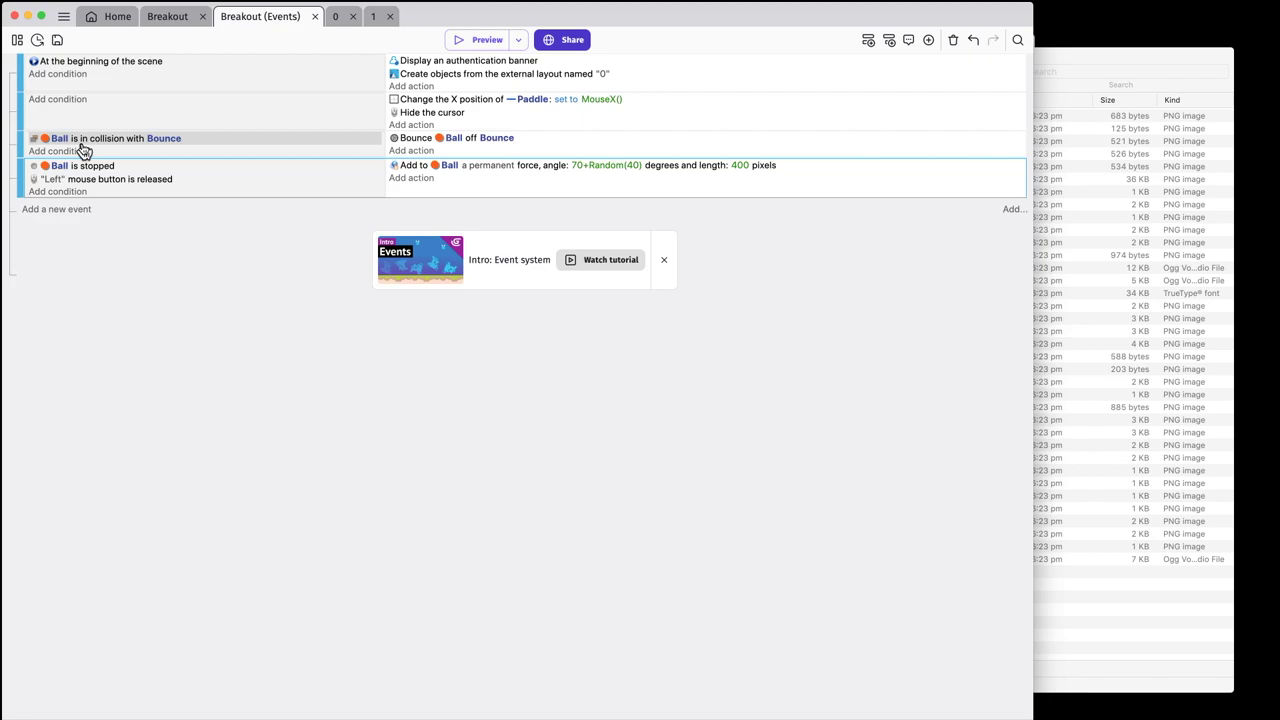
- Move the stopped-Ball event directly below the beginning-of-scene event, above the Paddle movement event
drag(22, 178, 35, 107)
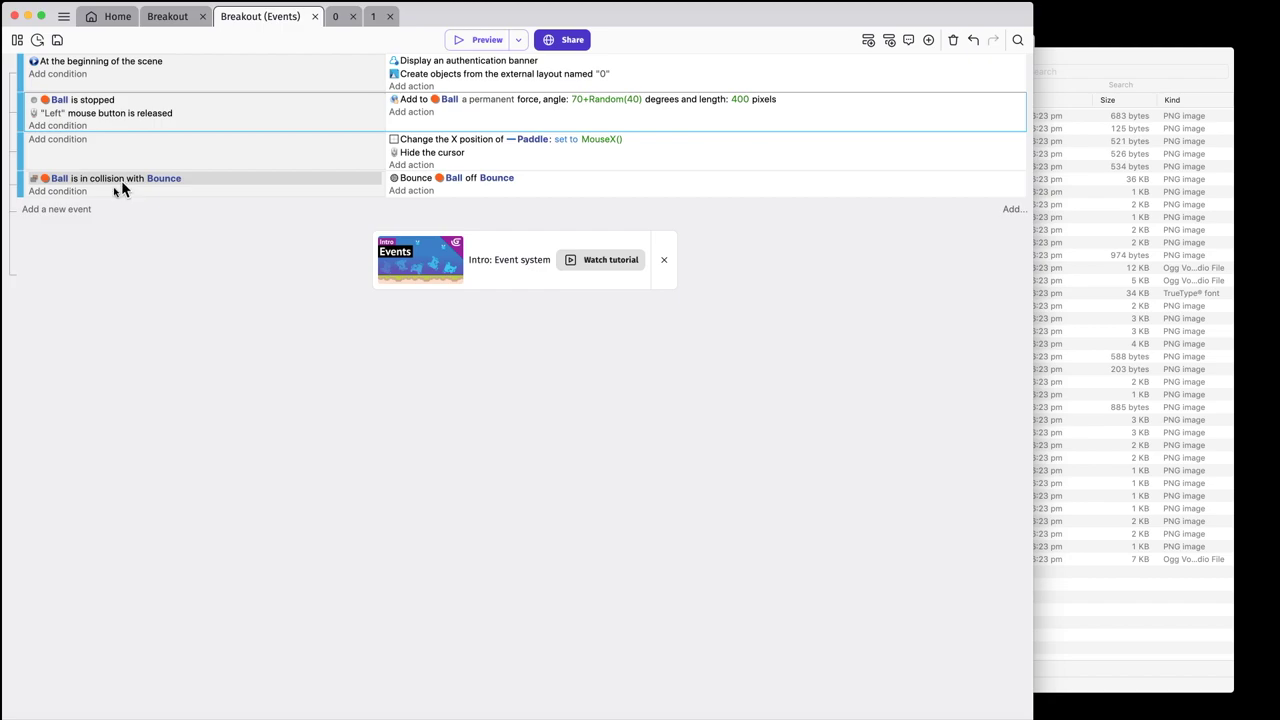
- Add a new event at the end of the list with the condition that the Ball is in collision with the Brick
click(58, 212)
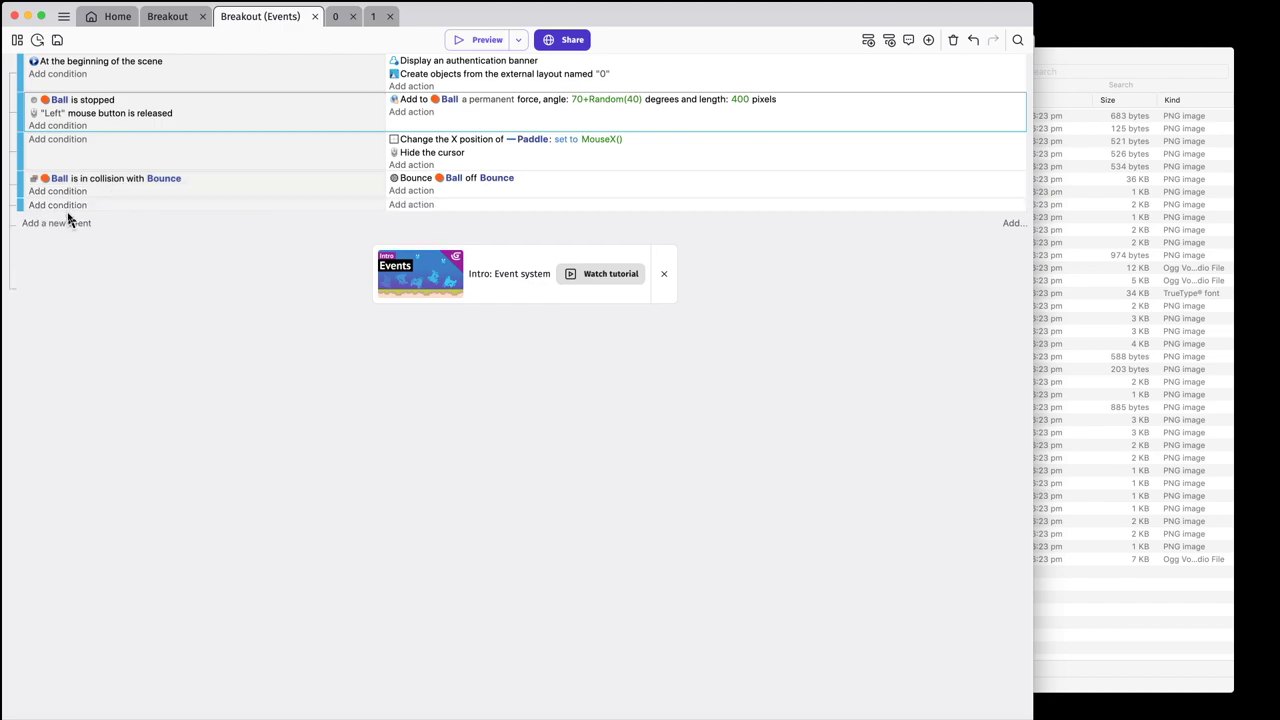
click(72, 210)
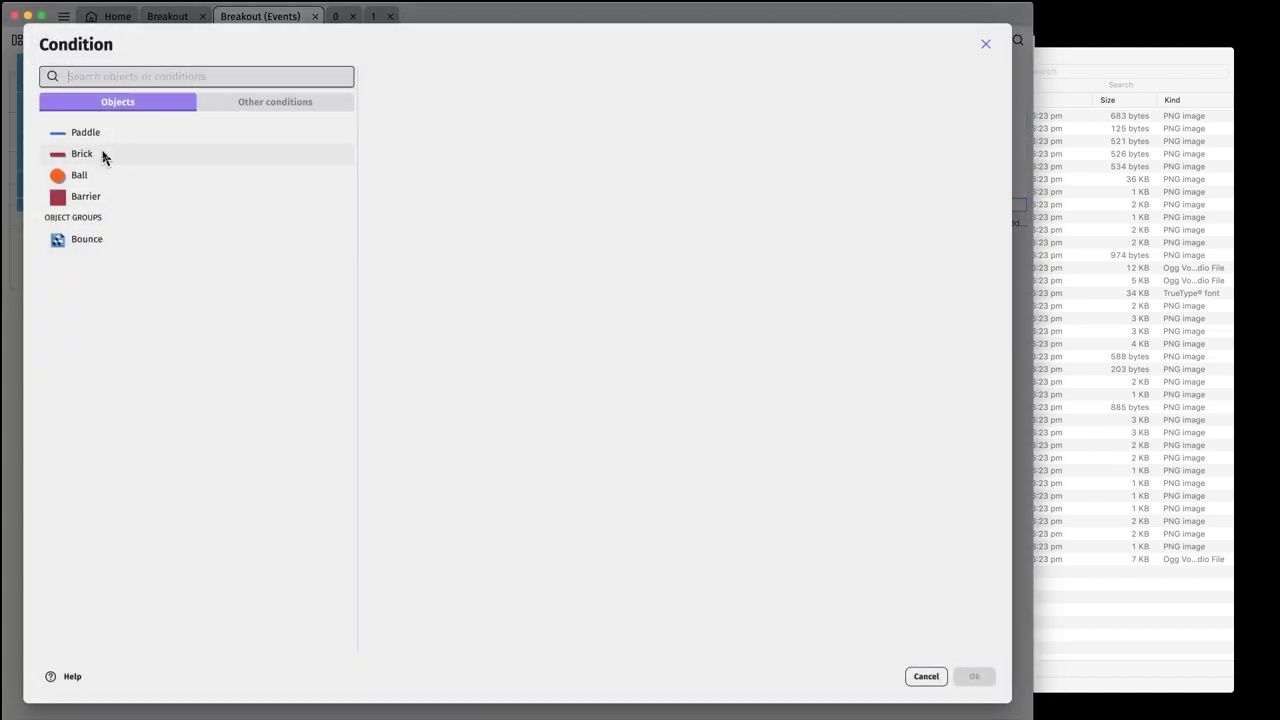
click(79, 175)
scroll(476, 340, down, 10)
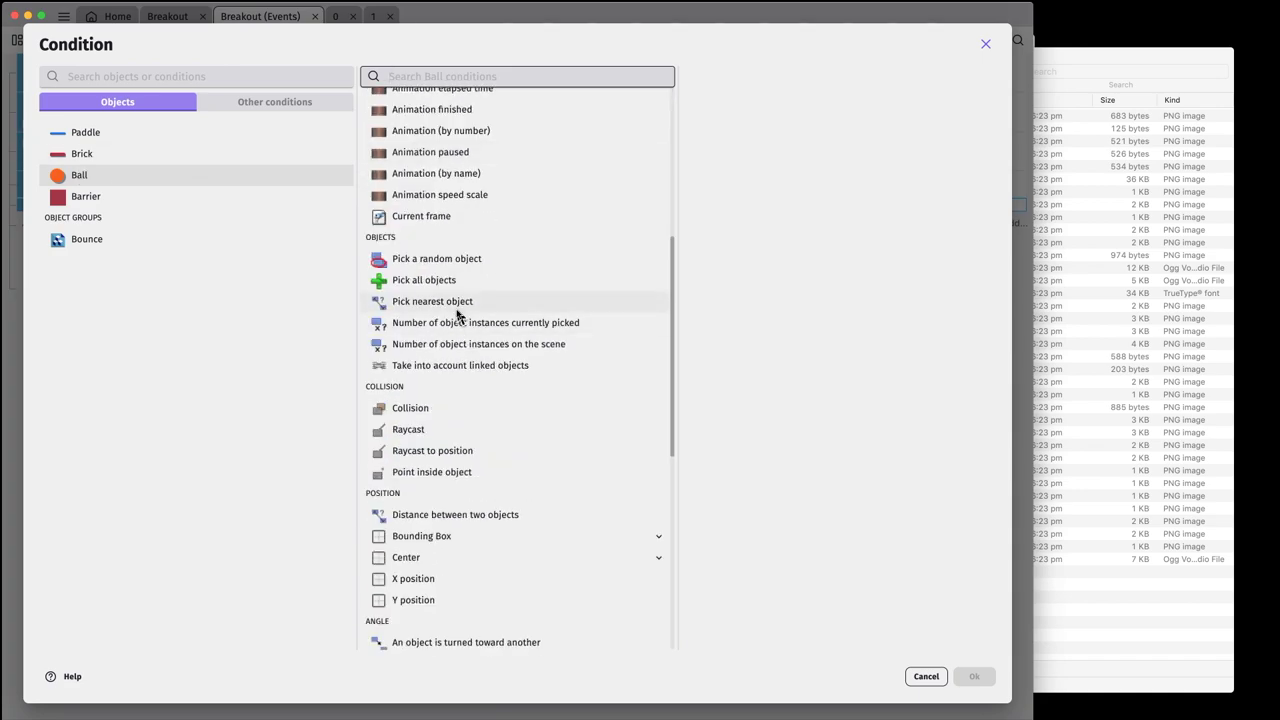
click(430, 408)
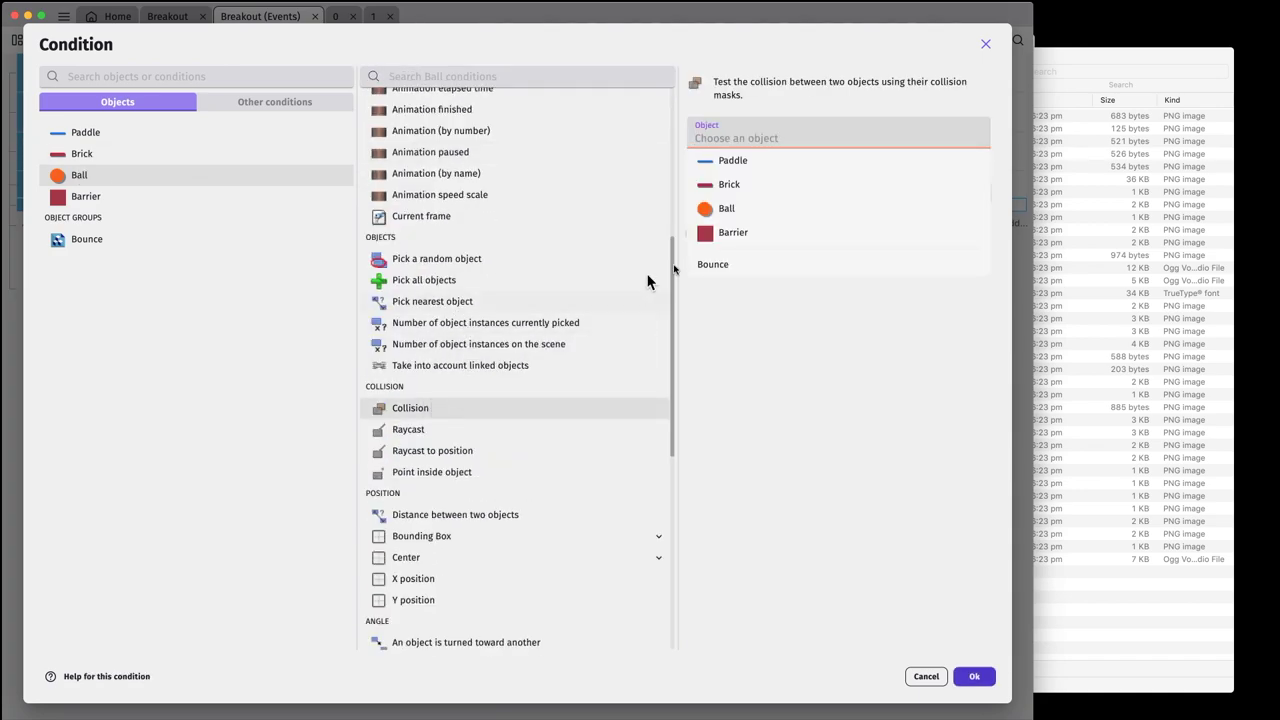
click(748, 186)
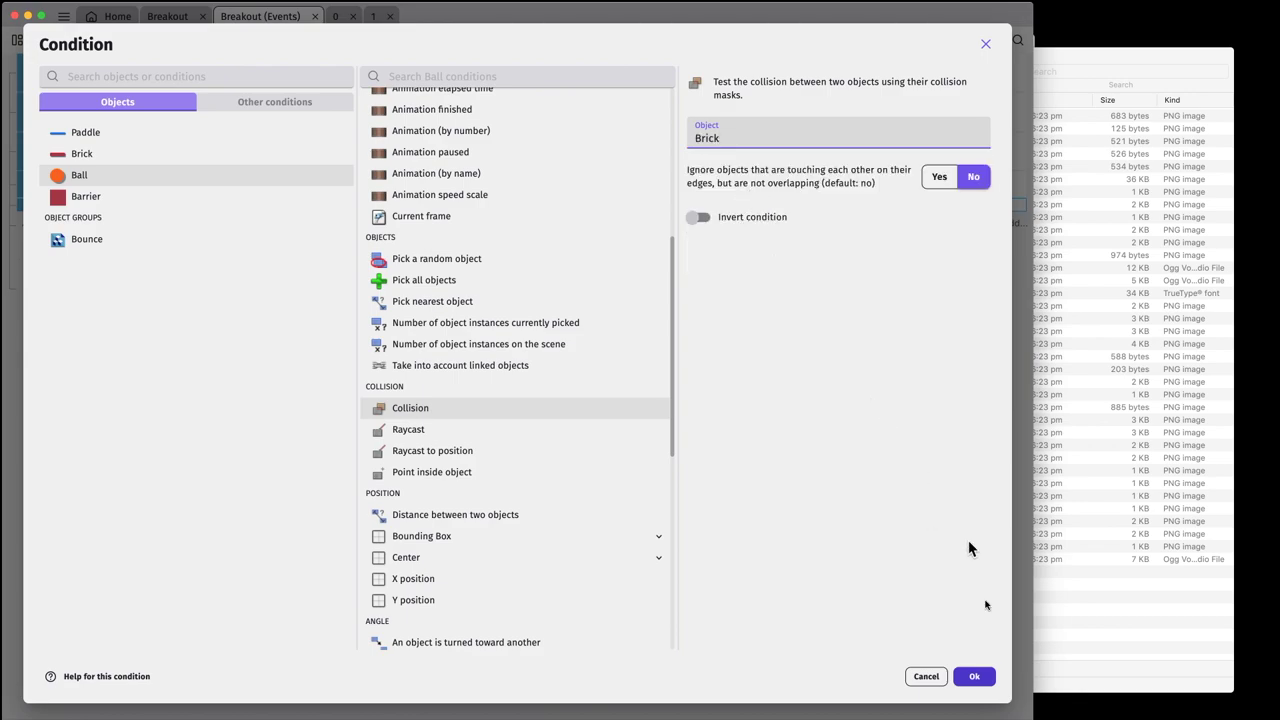
click(975, 677)
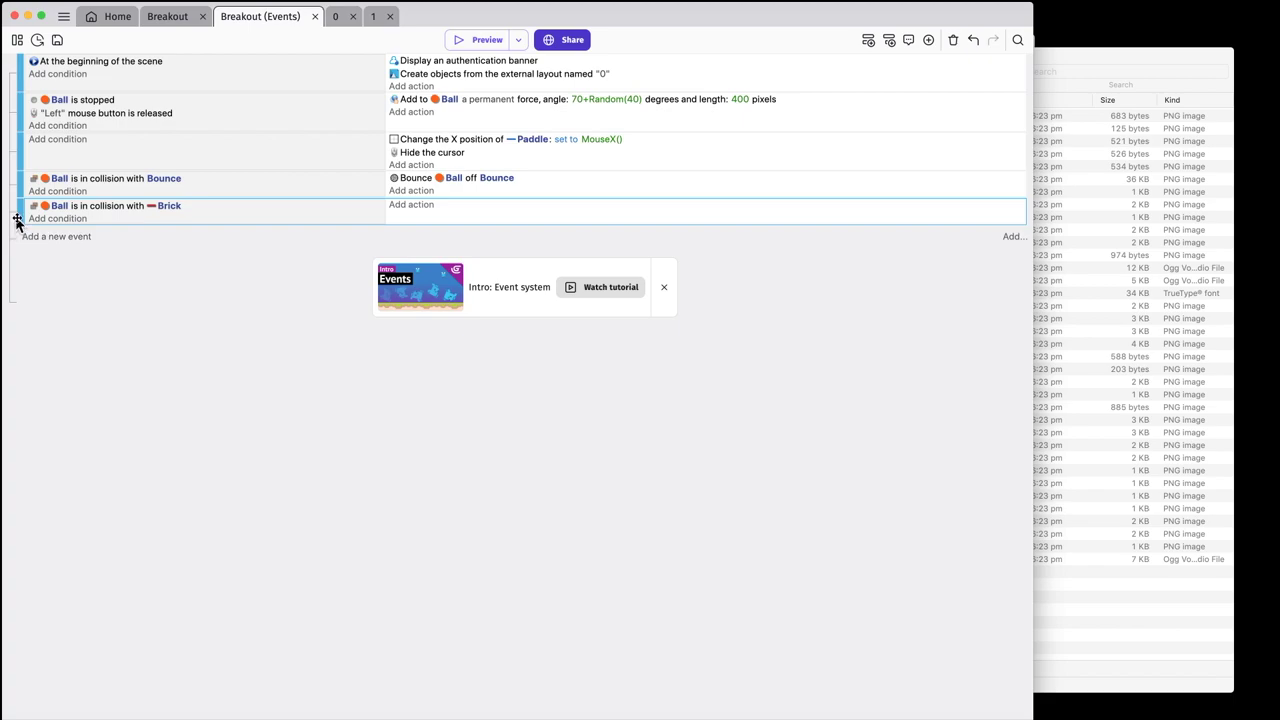
- Nest the Ball–Brick collision event under the Ball–Bounce collision event, and add a Play a sound action using impactSoft_medium_004.ogg to the parent
drag(20, 210, 100, 222)
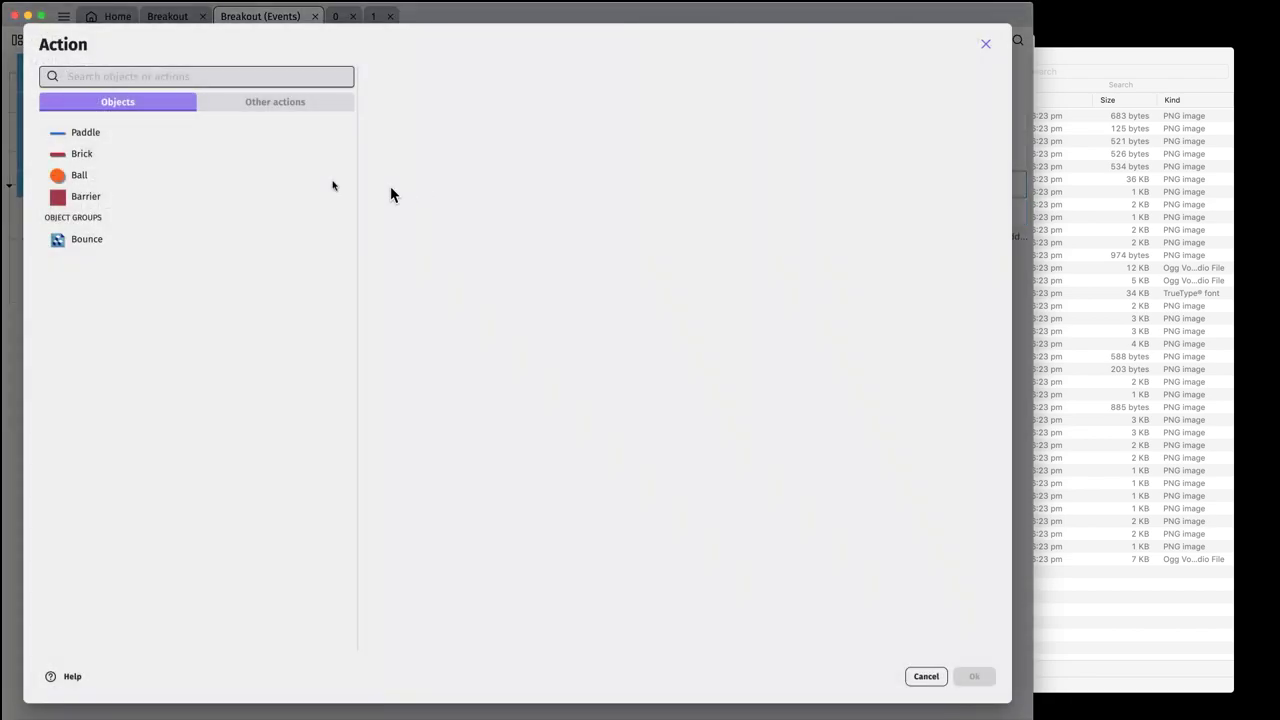
click(279, 108)
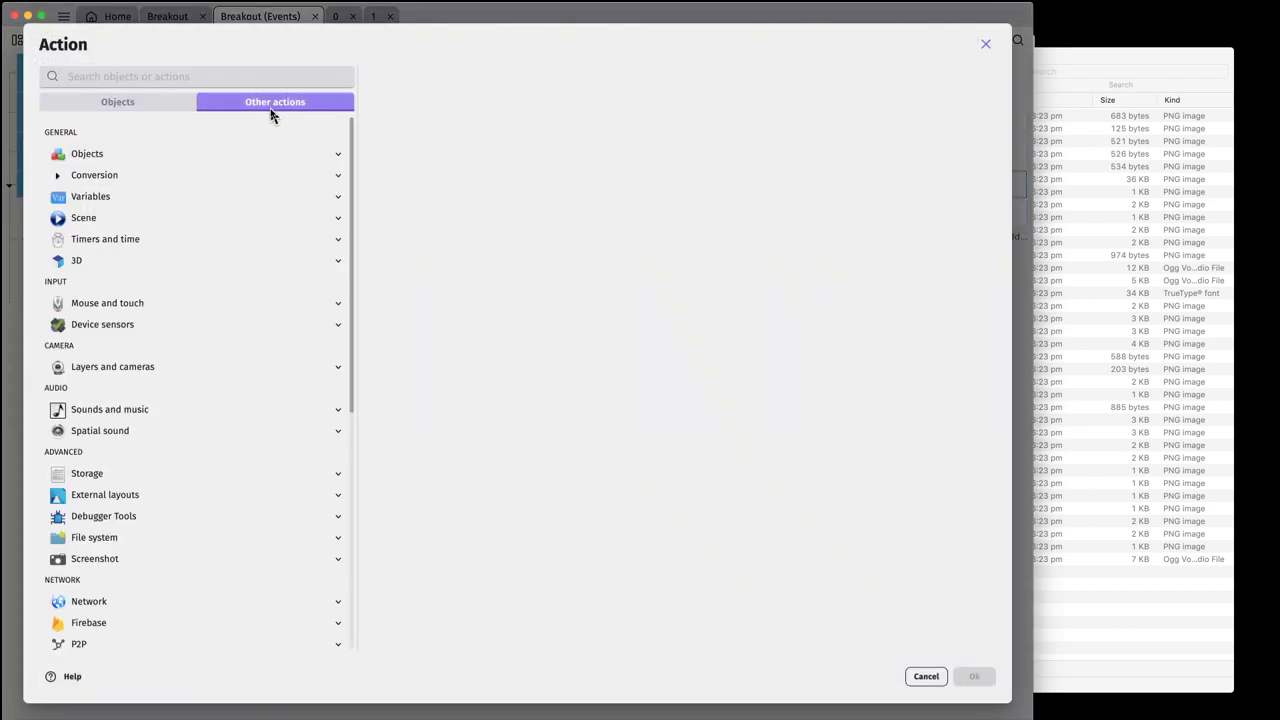
scroll(195, 285, down, 2)
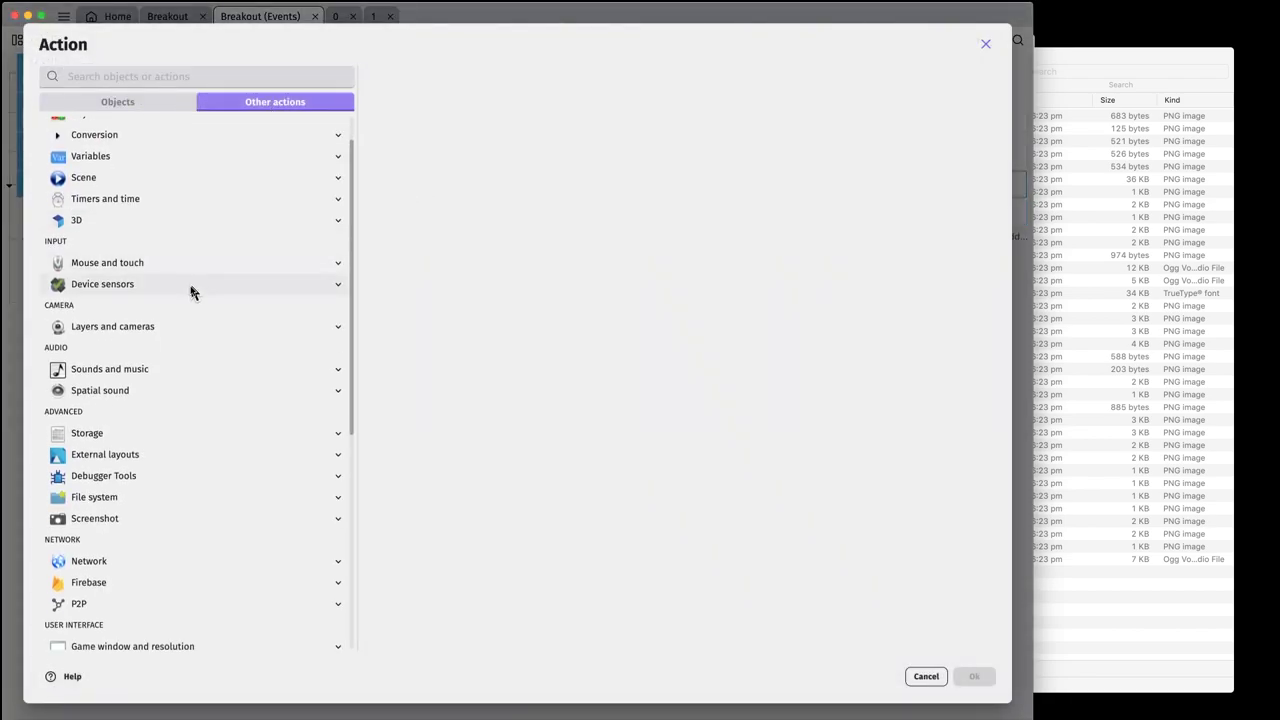
click(141, 372)
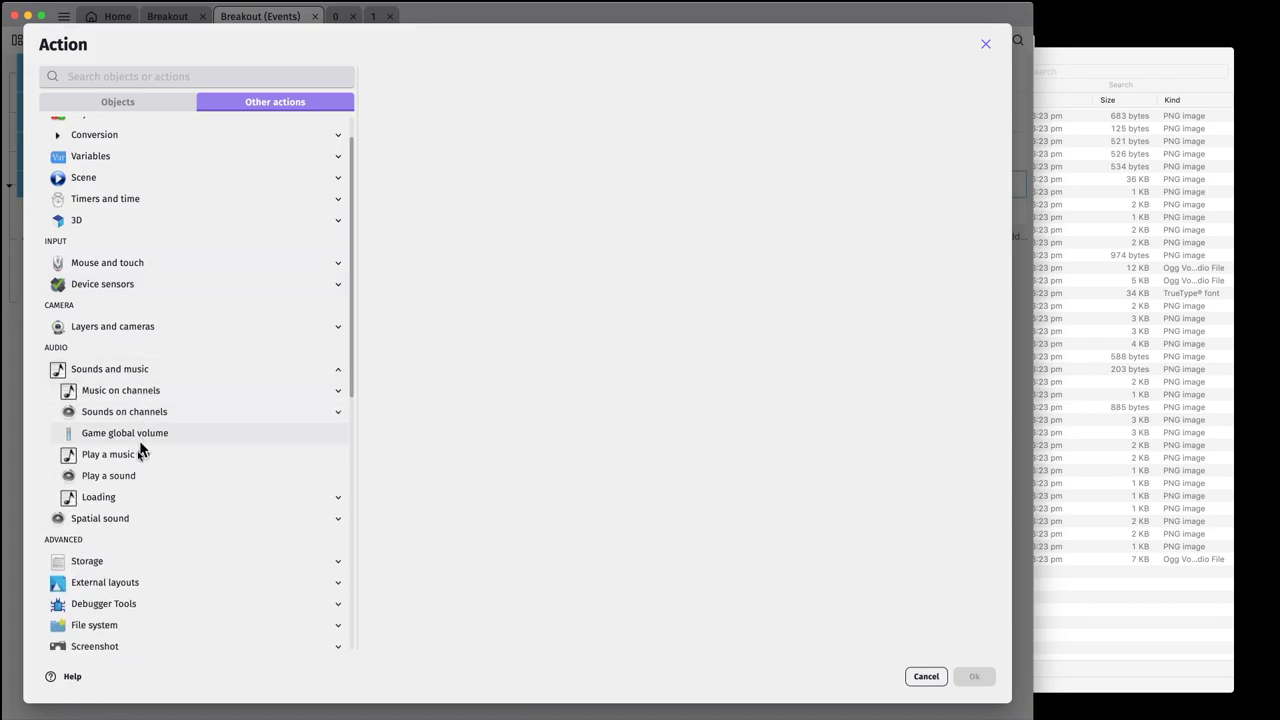
click(133, 478)
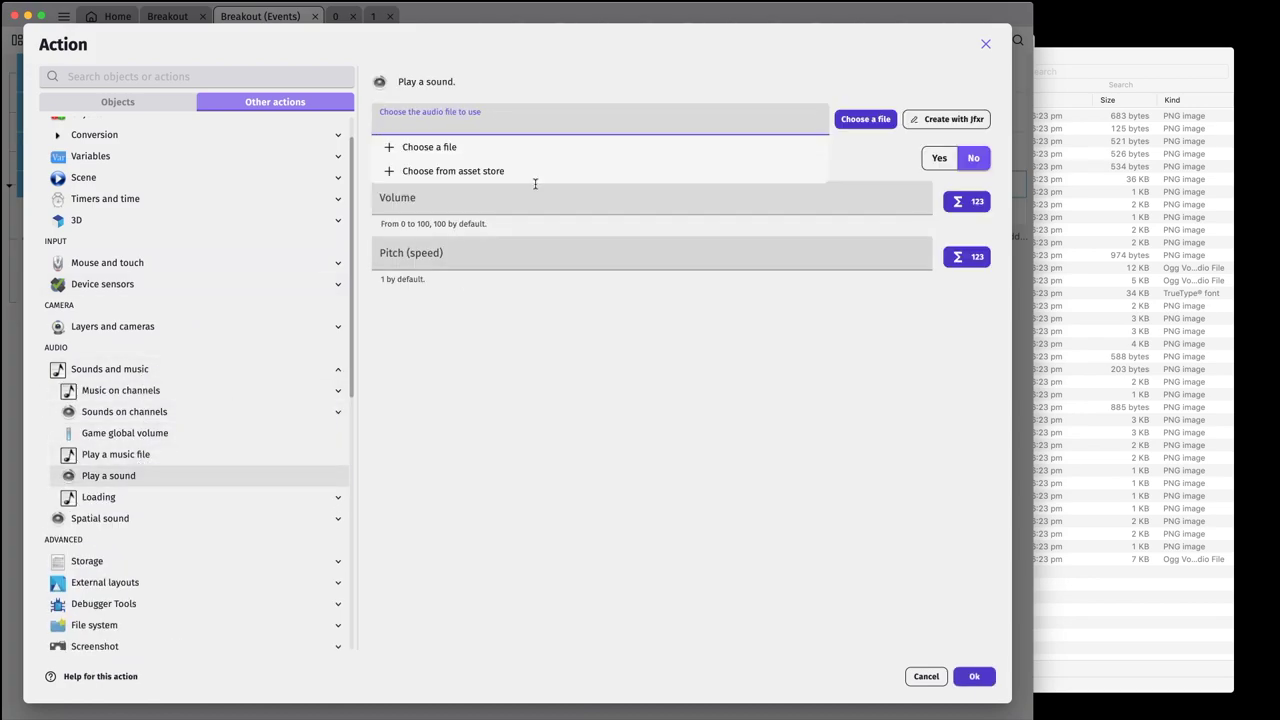
click(862, 128)
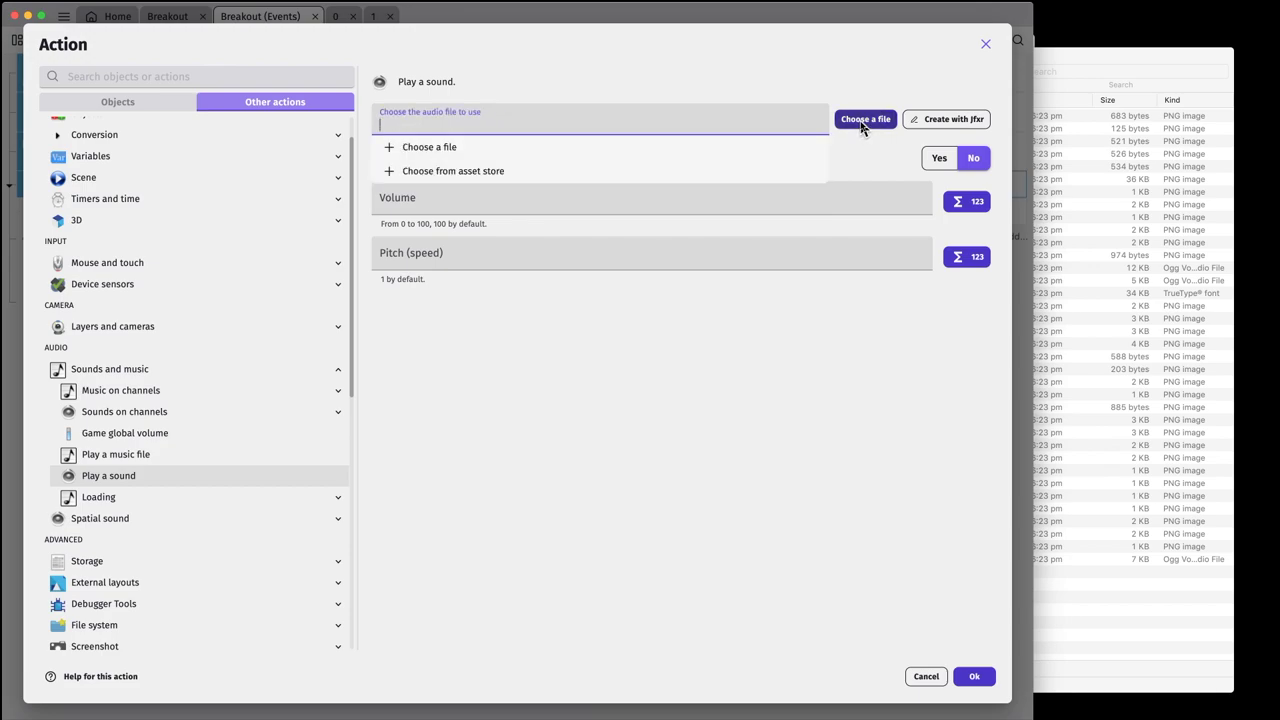
click(500, 148)
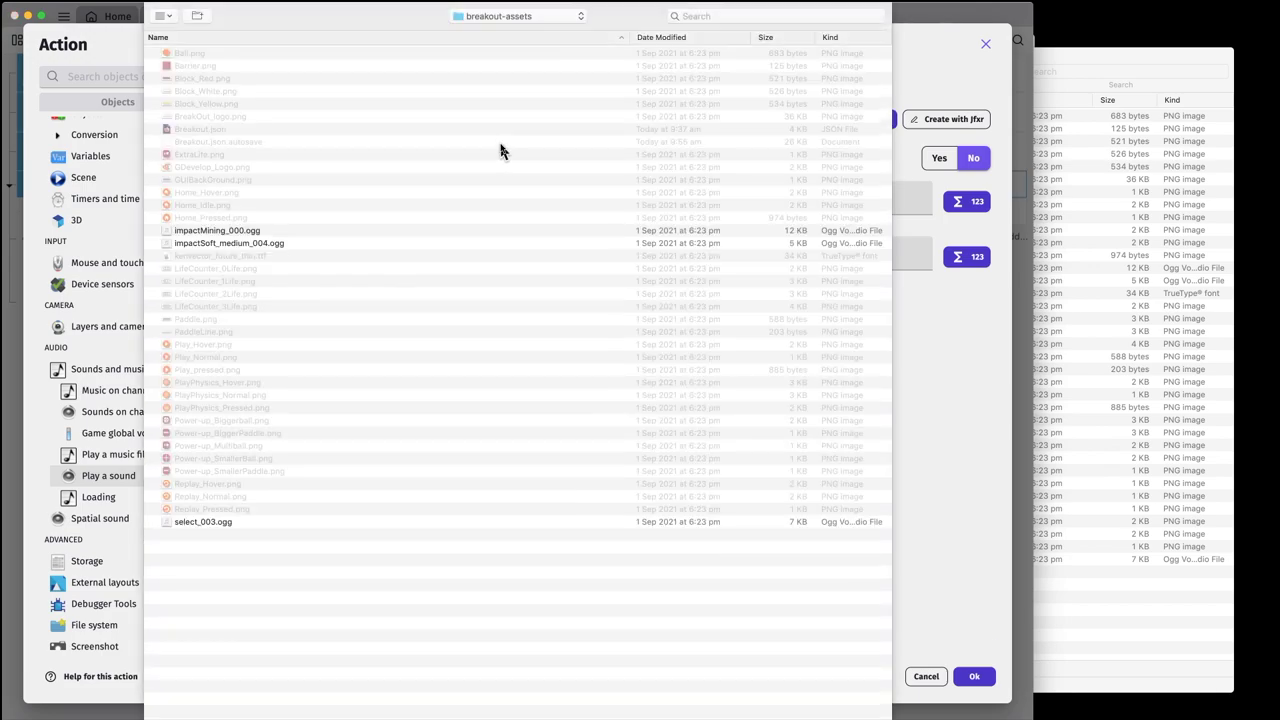
click(287, 246)
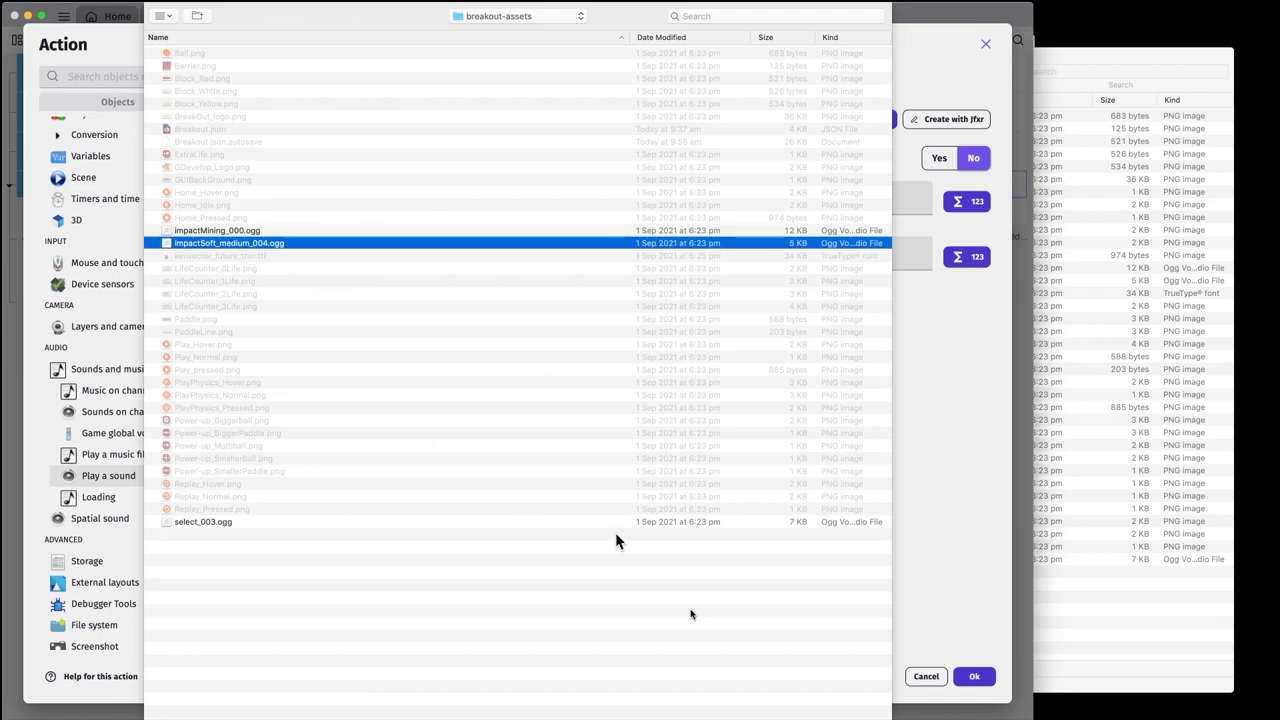
key(Return)
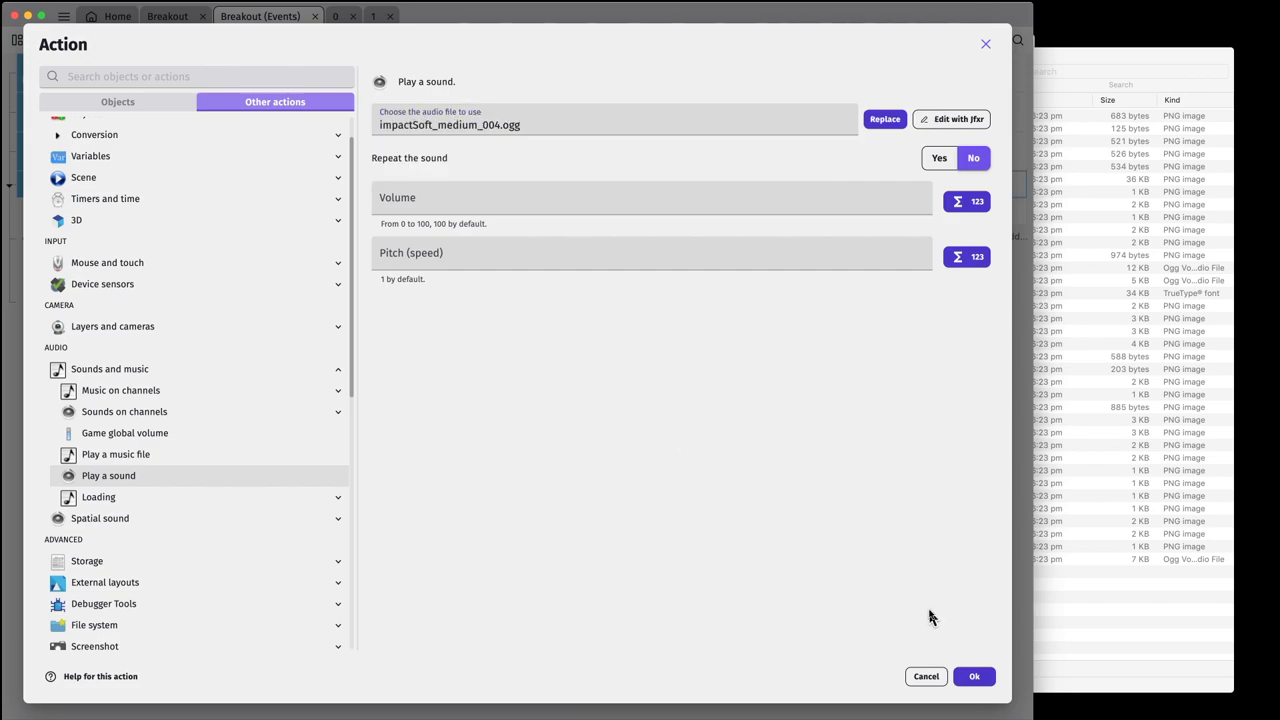
click(975, 677)
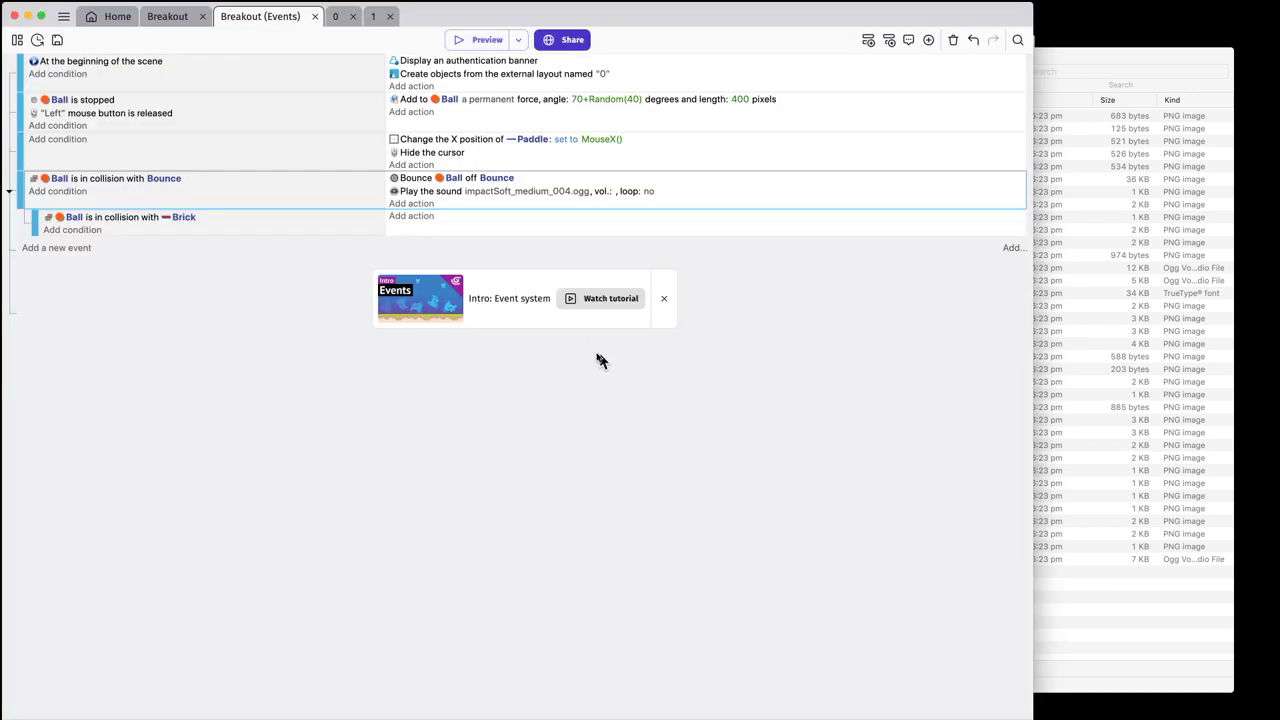
- Add an action to the Ball–Brick collision sub-event that deletes the Brick object
click(405, 217)
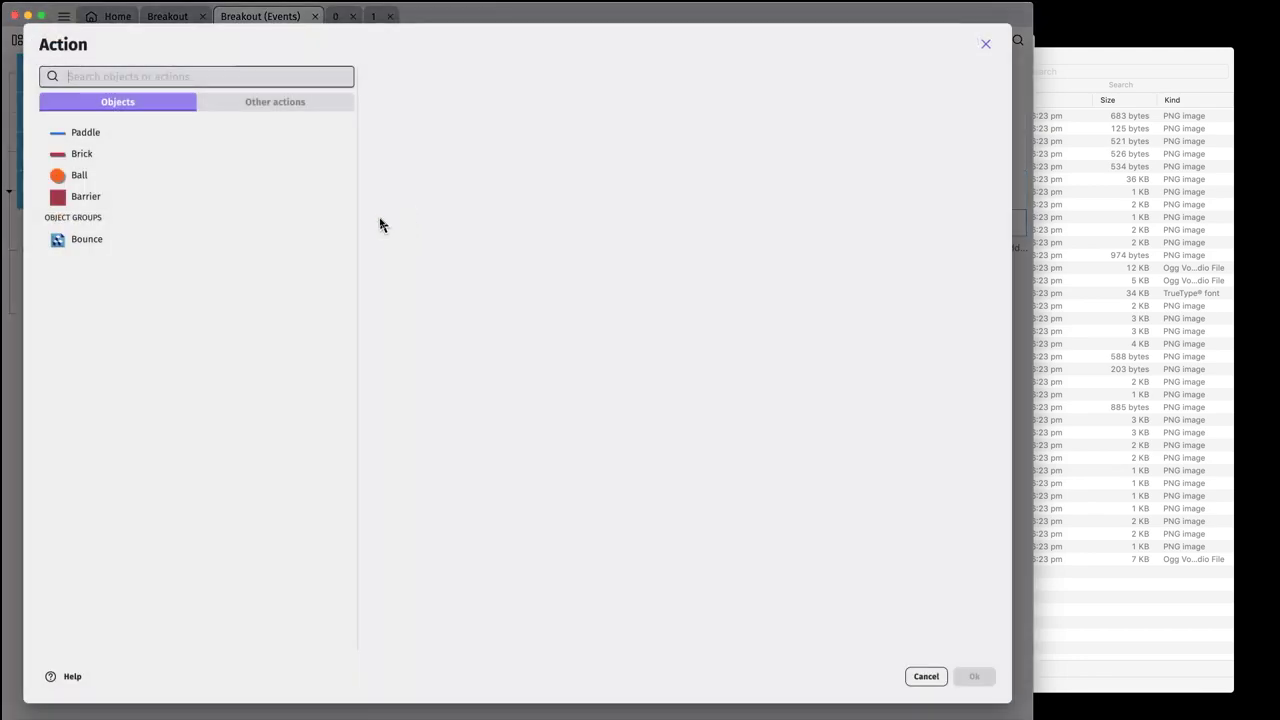
click(100, 157)
scroll(488, 212, down, 5)
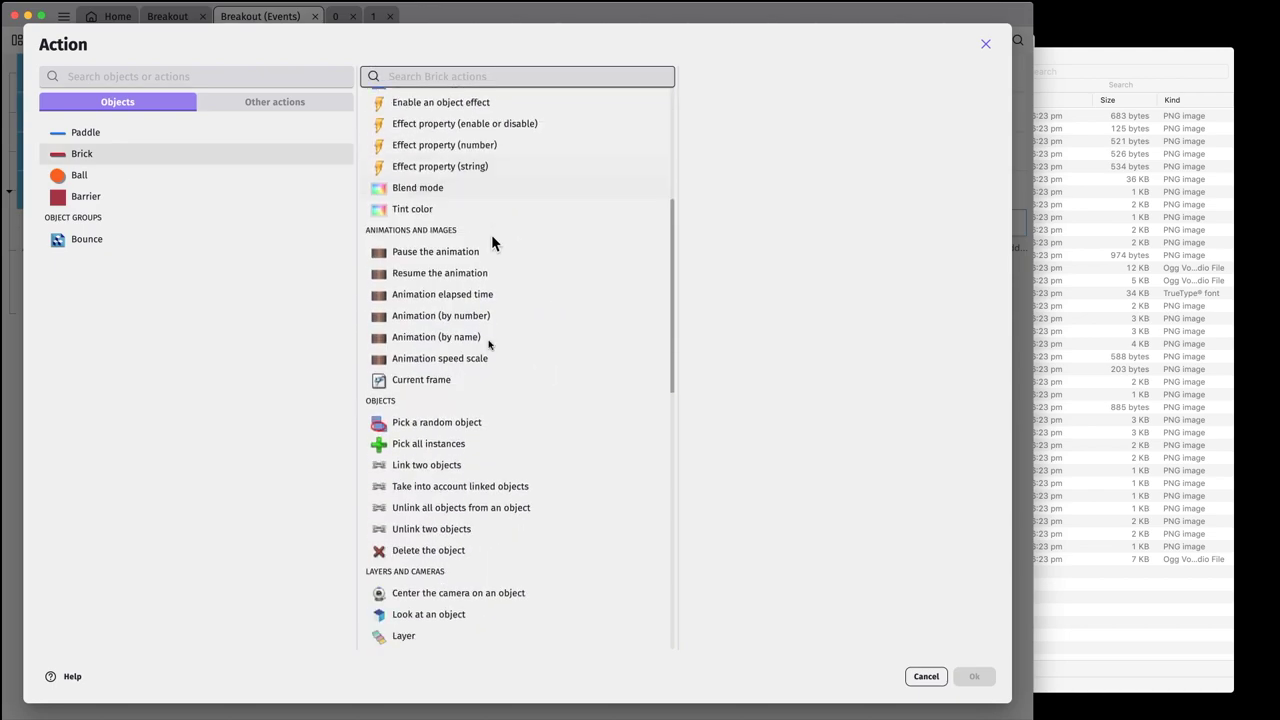
click(449, 549)
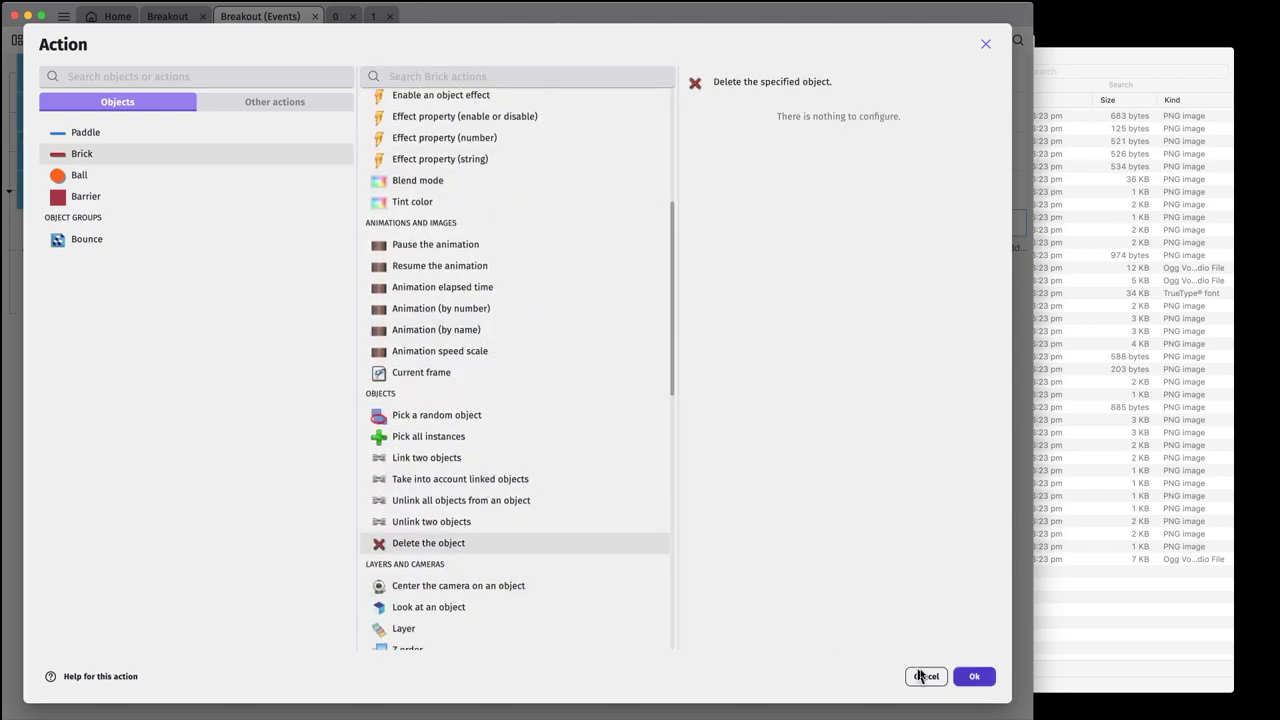
click(973, 678)
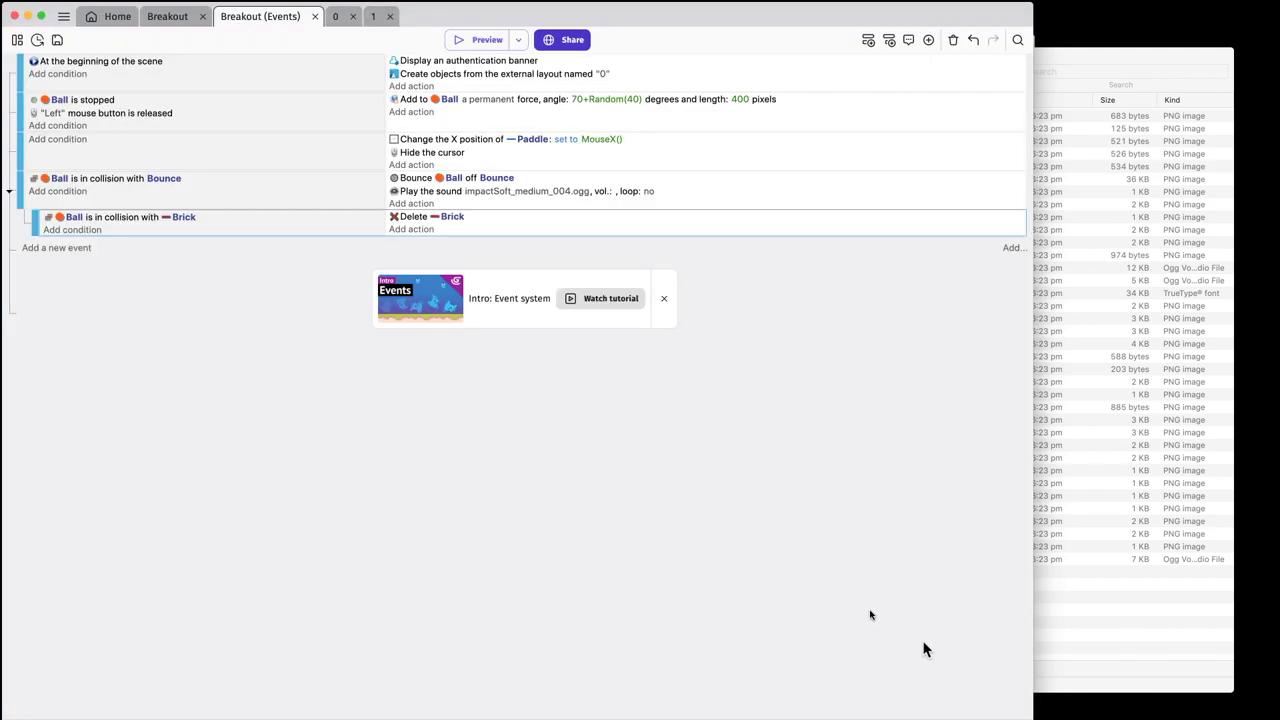
- Add a Play a sound action using impactMining_000.ogg to the Ball–Brick collision sub-event
click(422, 232)
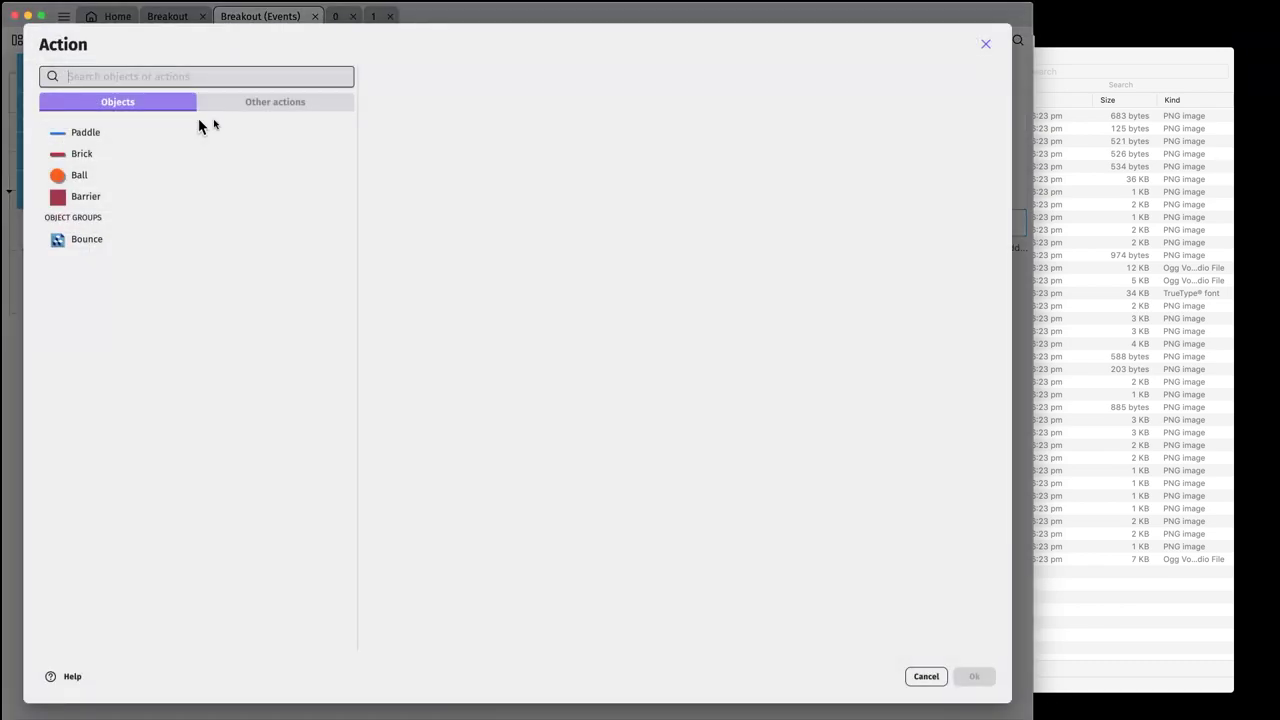
click(267, 105)
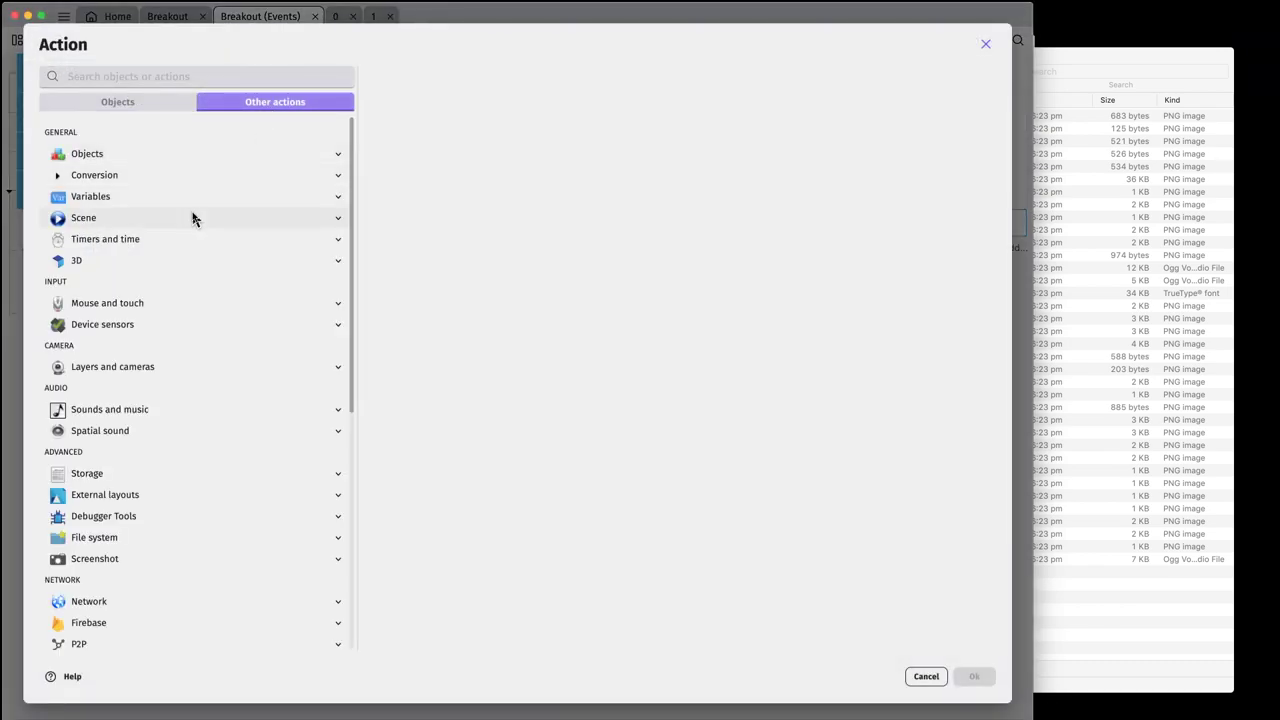
click(146, 412)
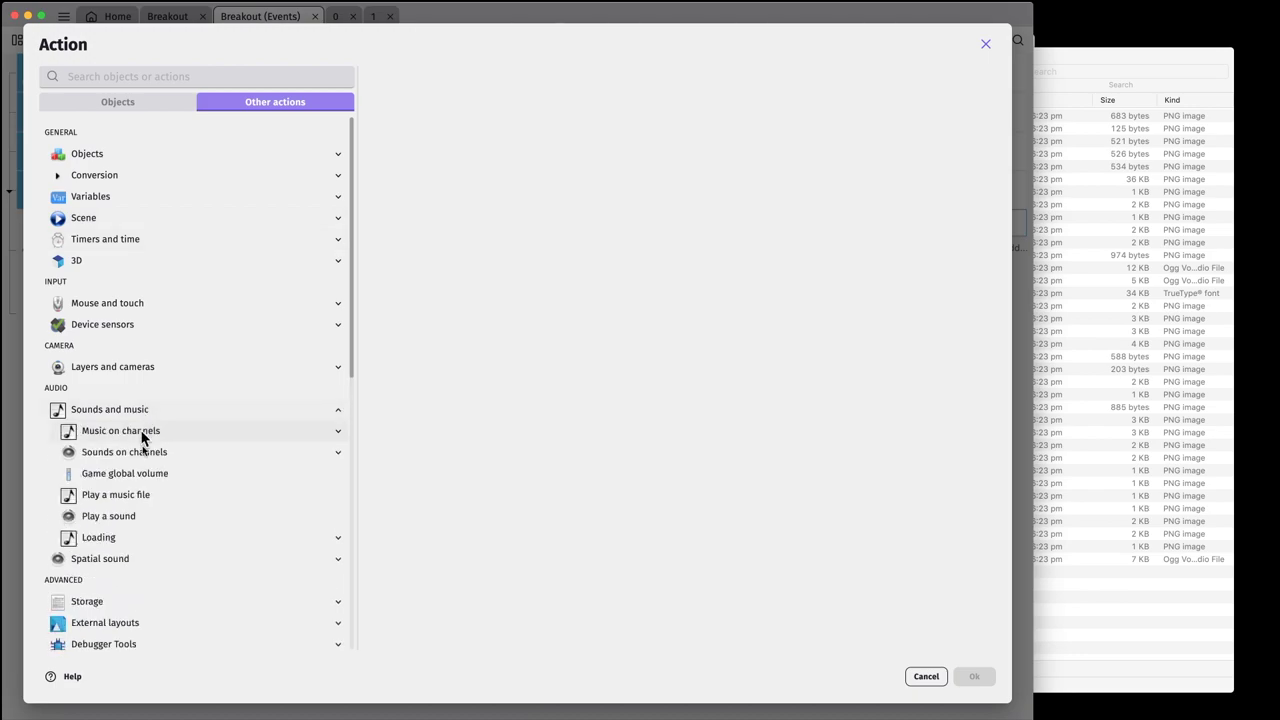
click(122, 516)
click(484, 152)
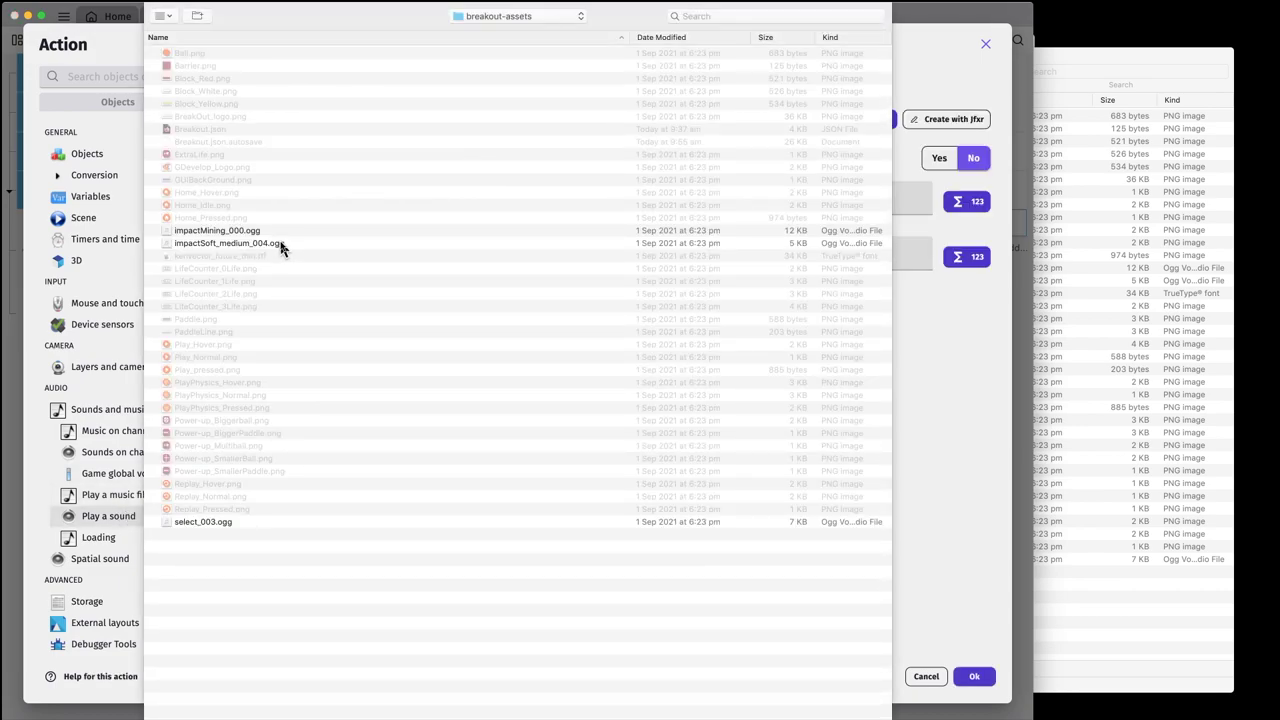
click(240, 231)
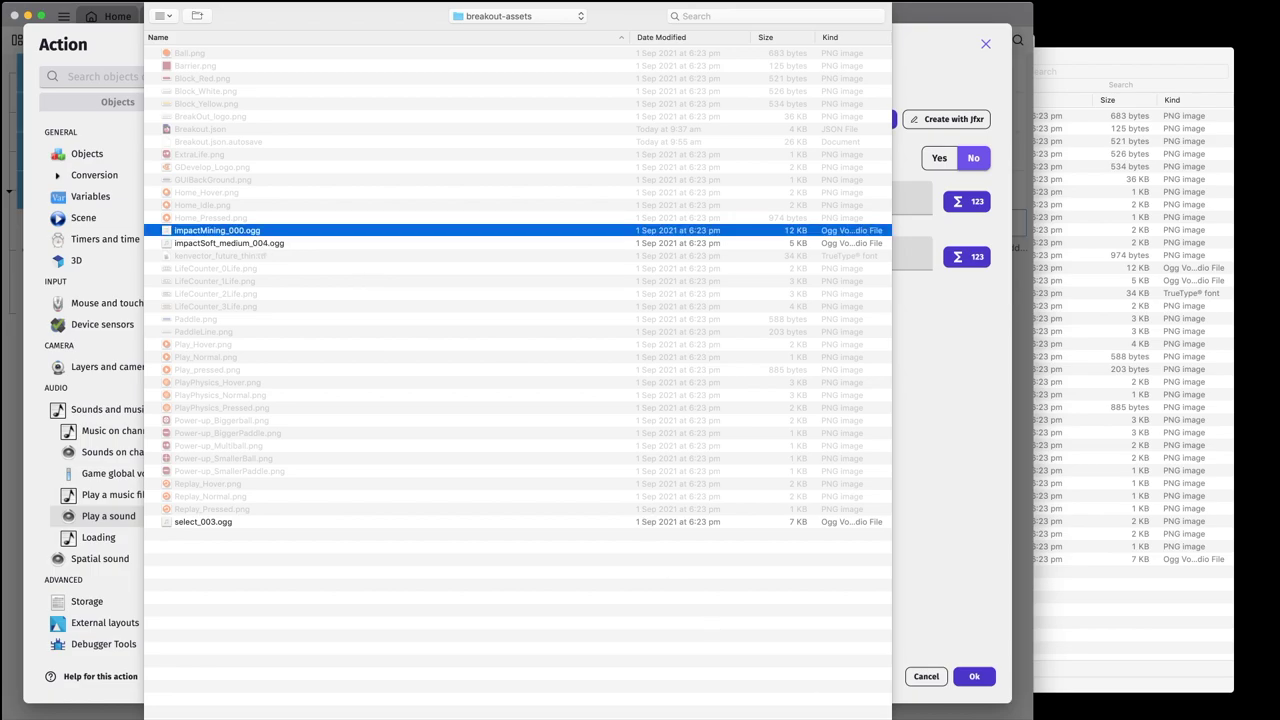
key(Return)
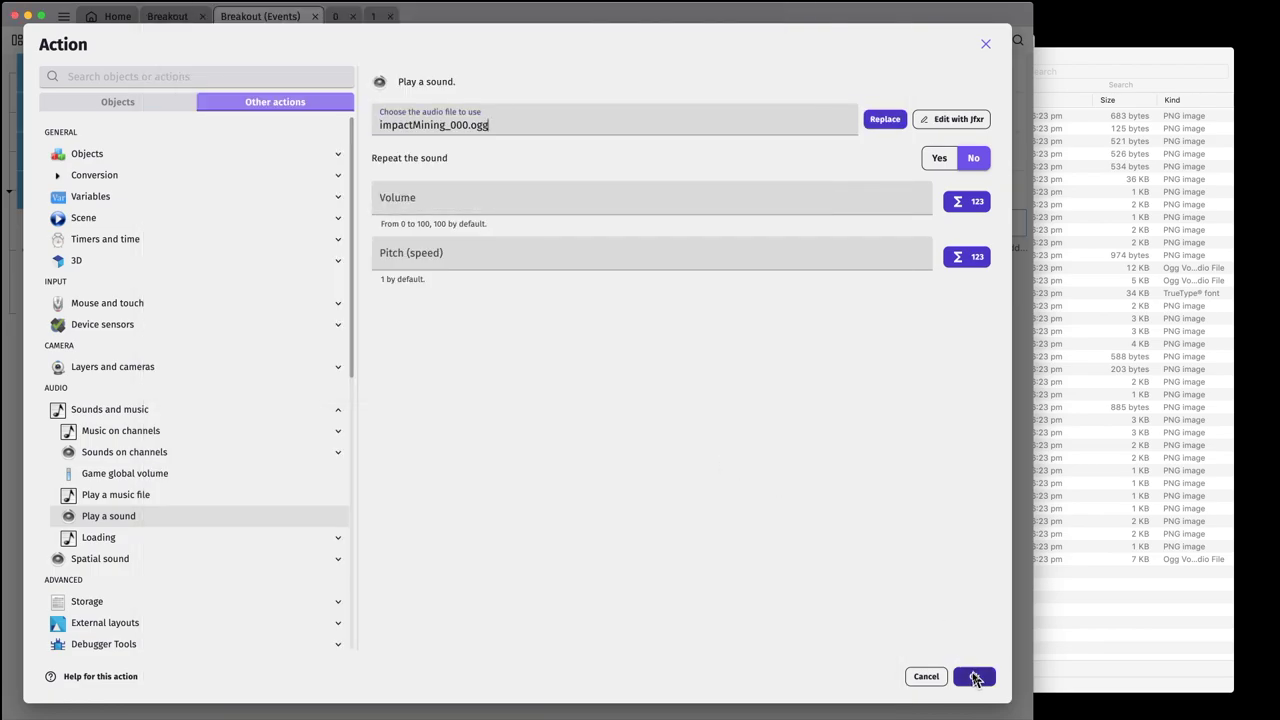
click(972, 676)
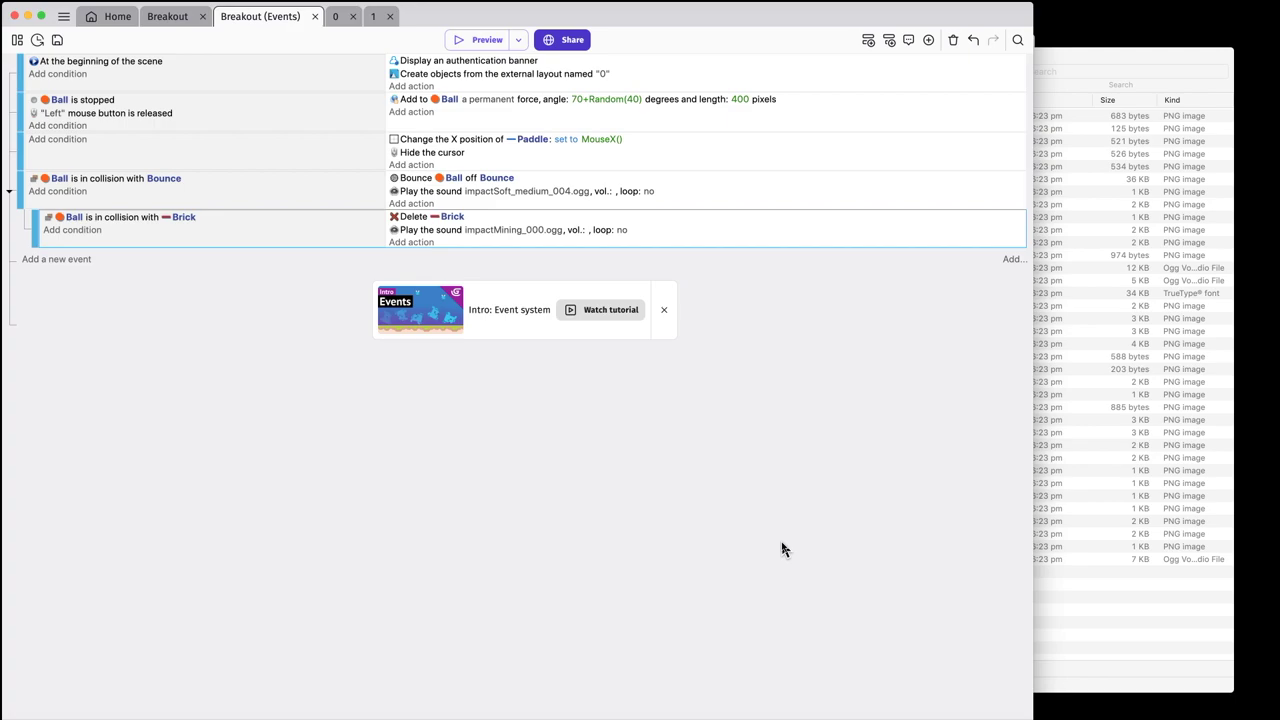
- Preview the game, dismiss the authentication banner, launch the ball to test the brick collisions, and close the preview
click(486, 40)
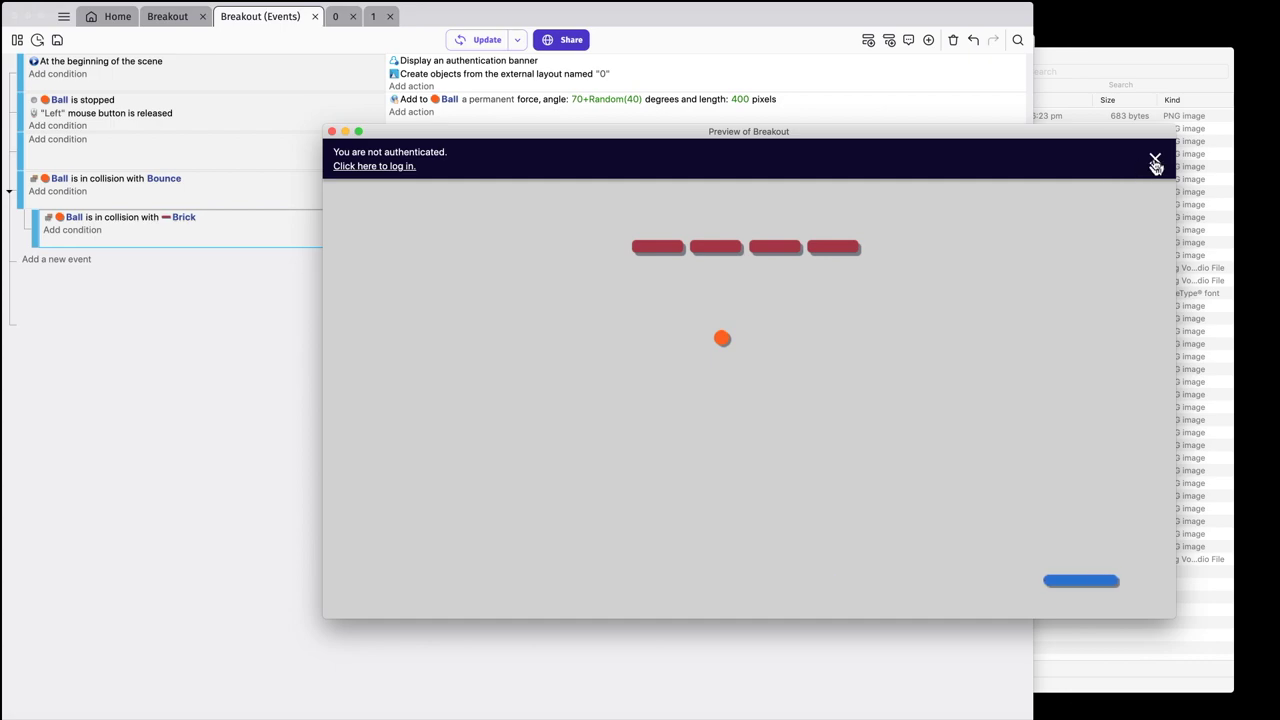
click(1155, 160)
click(735, 560)
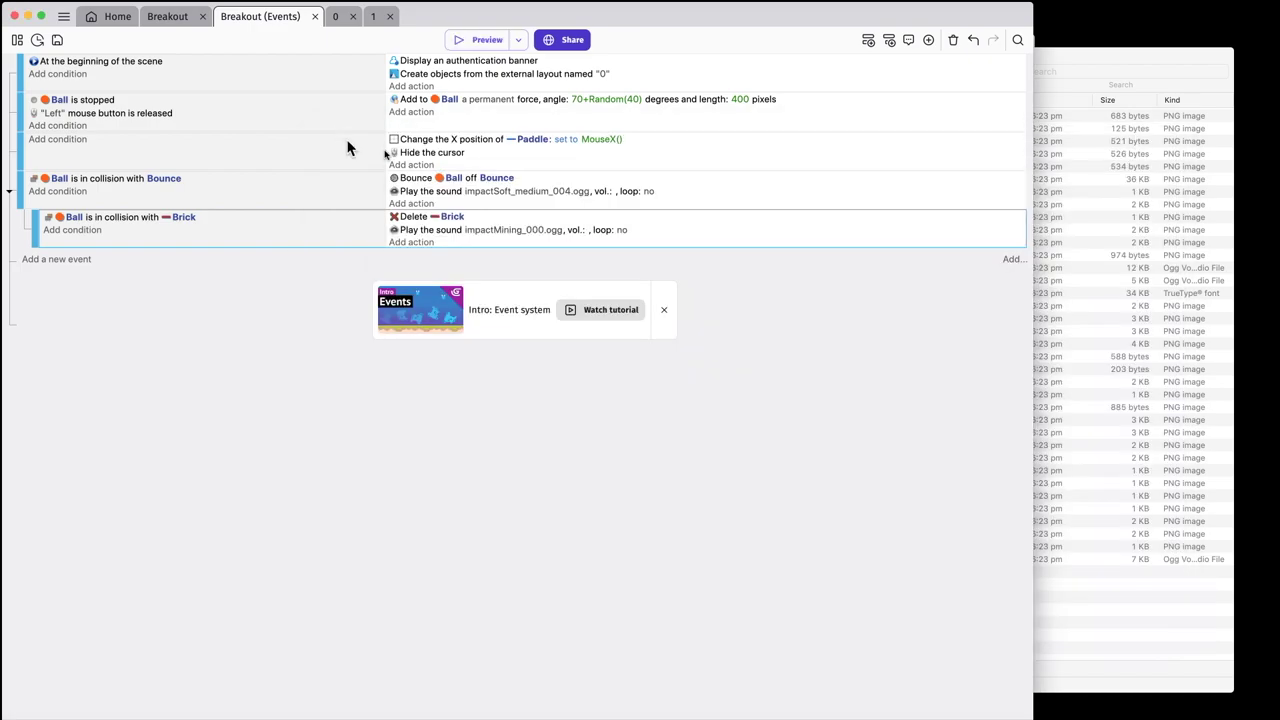
click(332, 131)
- Create a new Text object from scratch in the Breakout scene and name it Score
click(172, 18)
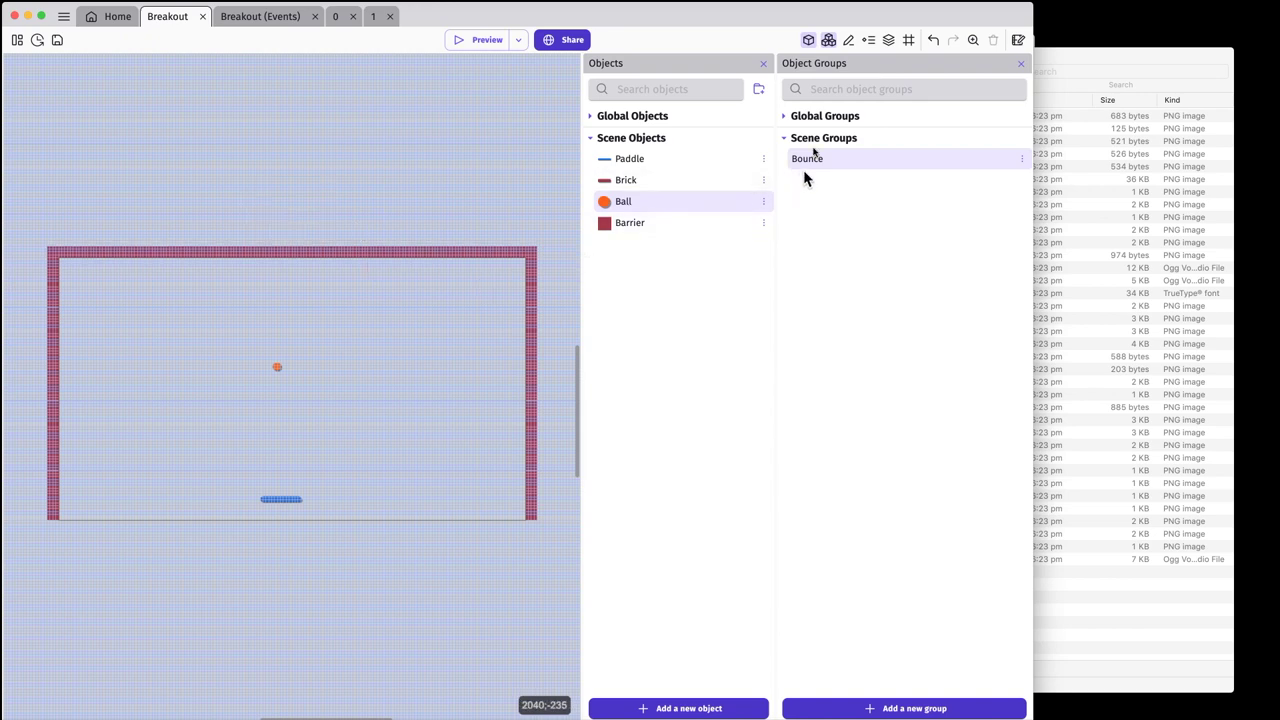
click(707, 708)
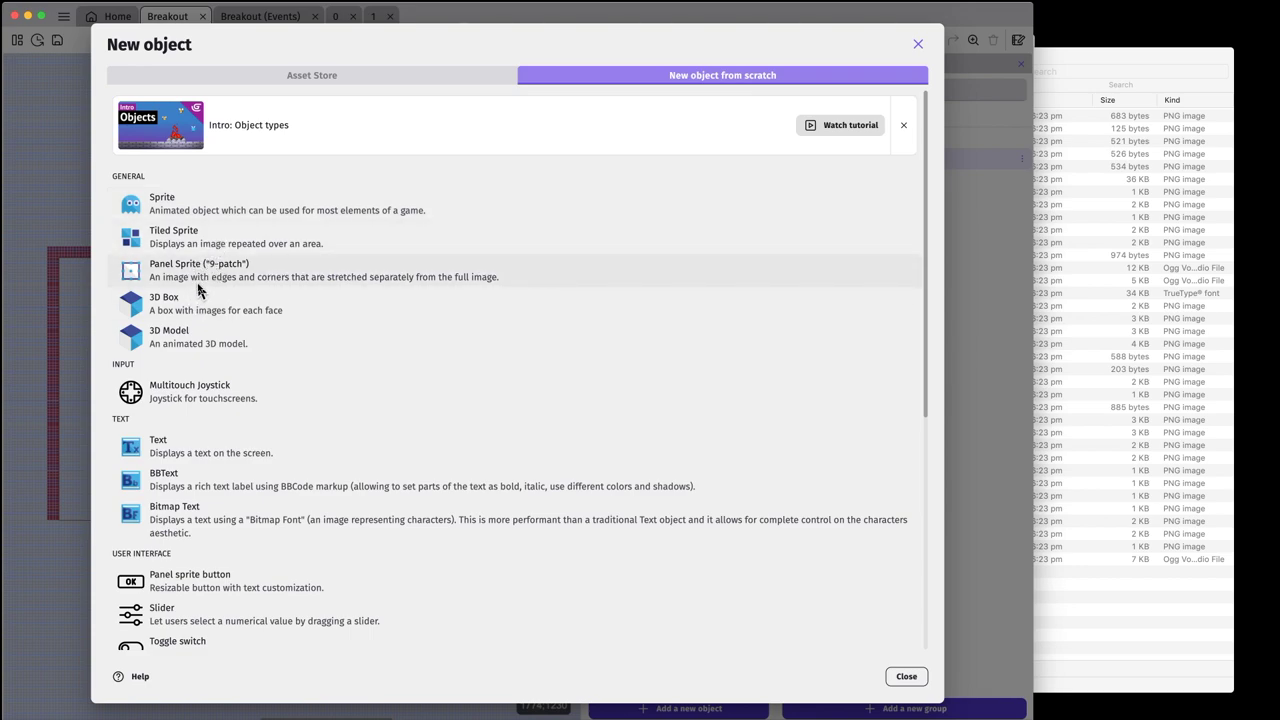
click(160, 447)
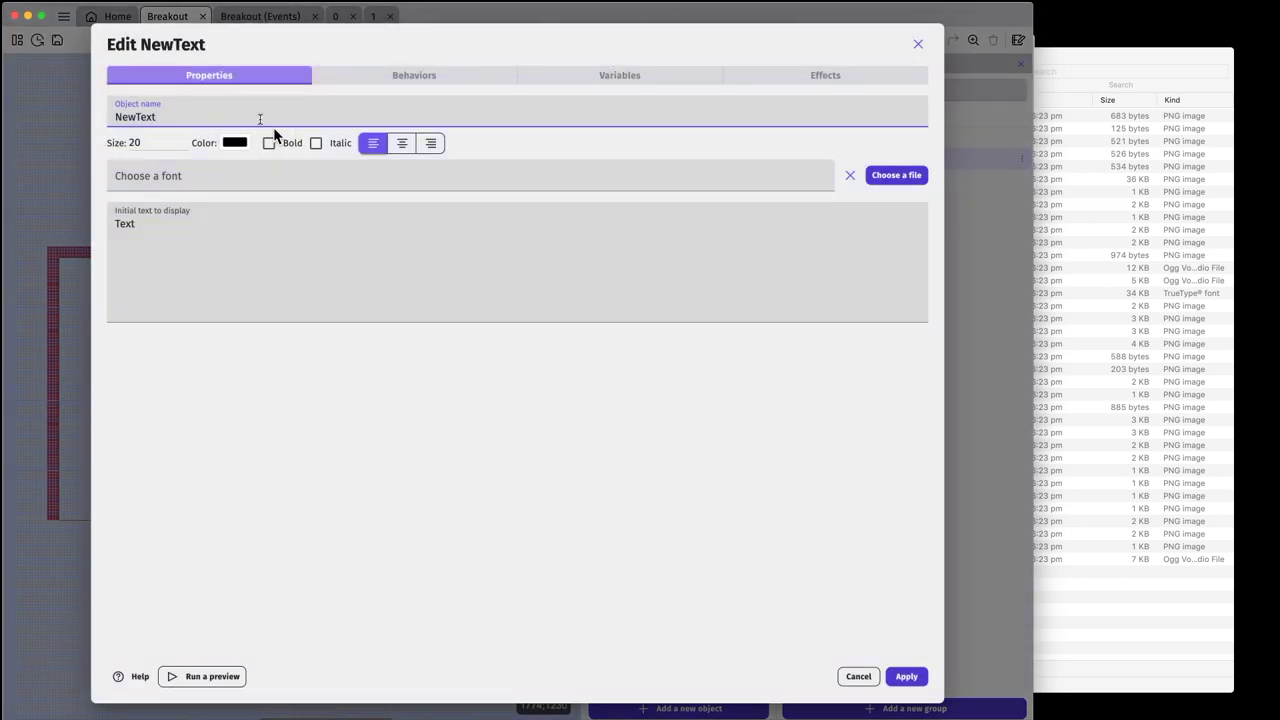
text(C)
double_click(116, 116)
text(Score)
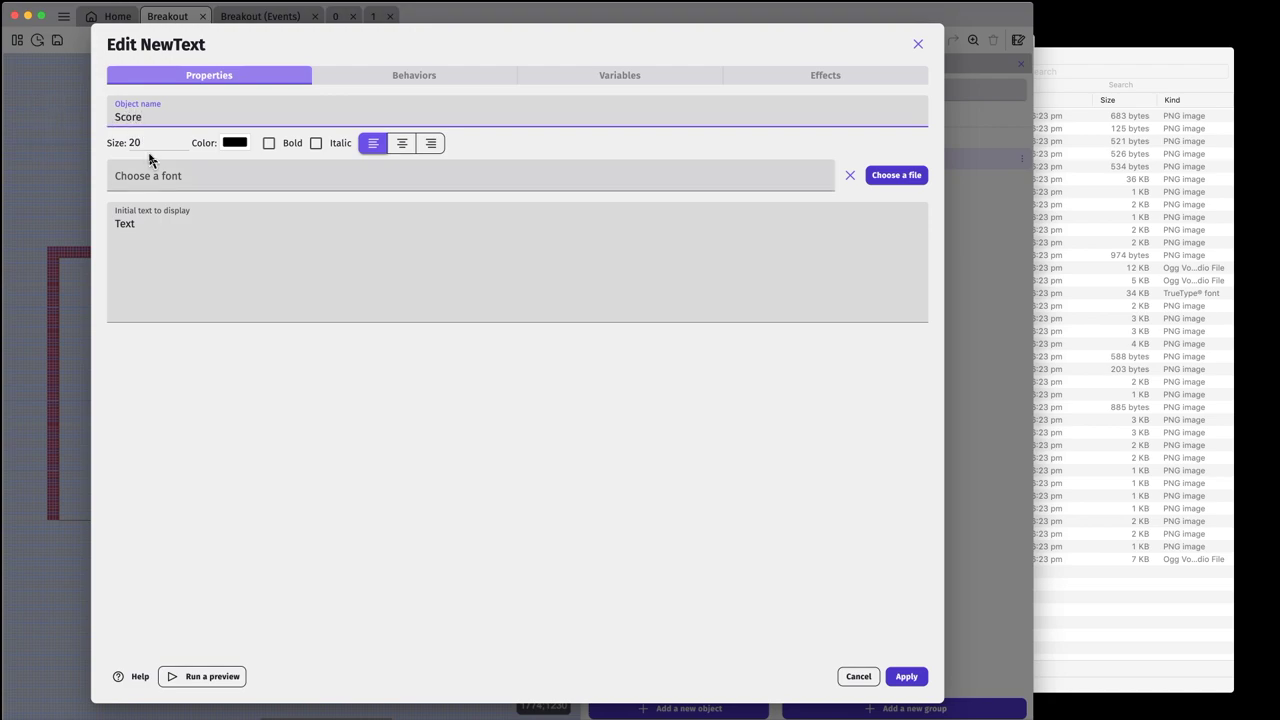
- Set the Score text's size to 40 and its color to orange F5A623
key(Tab)
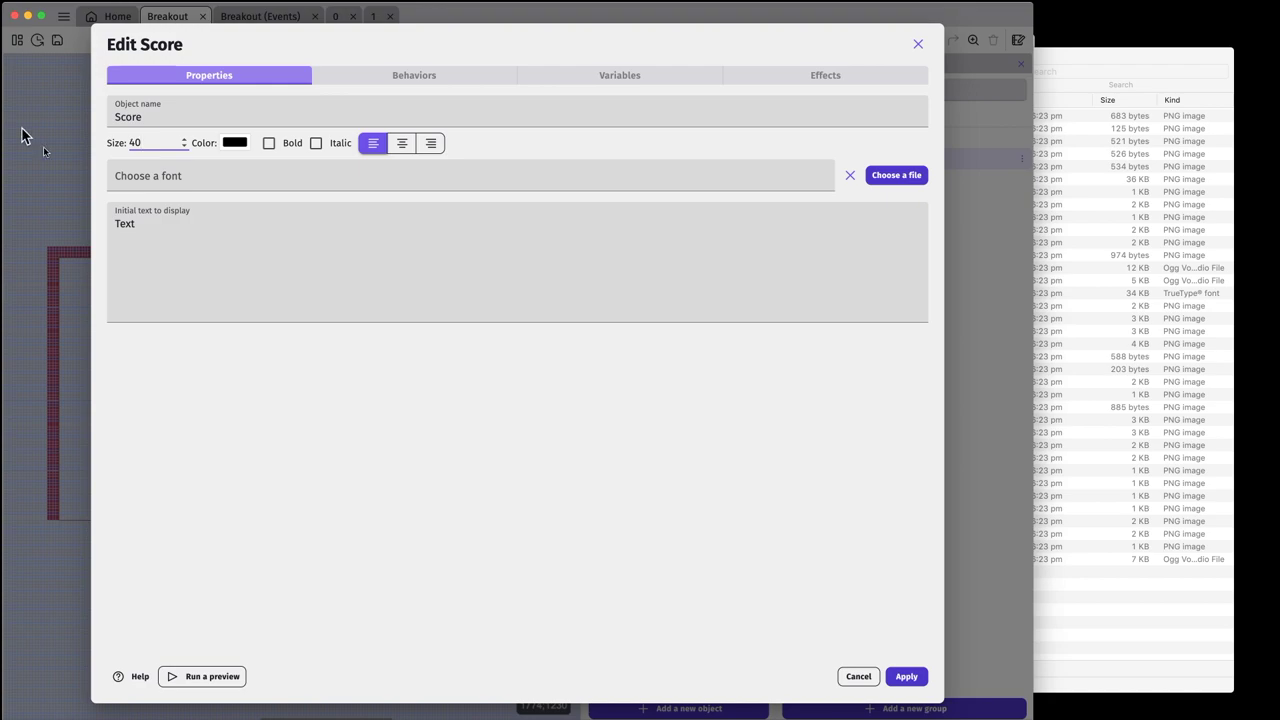
click(236, 143)
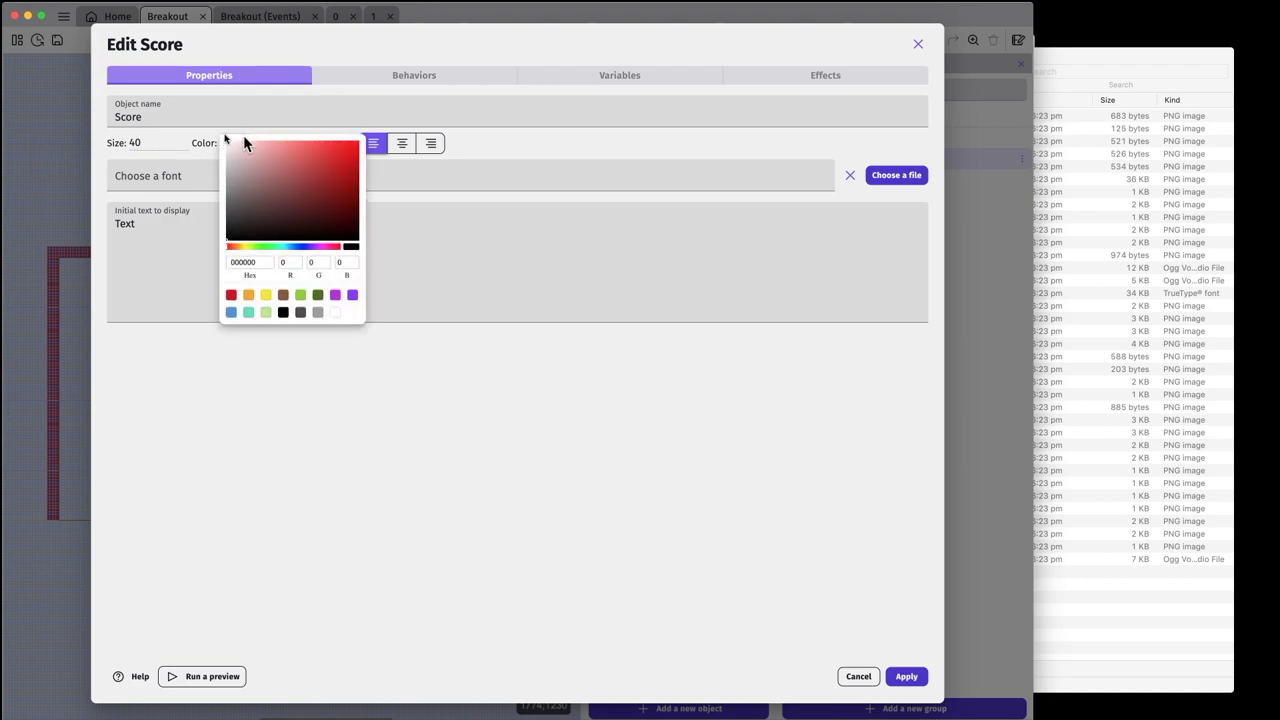
click(249, 295)
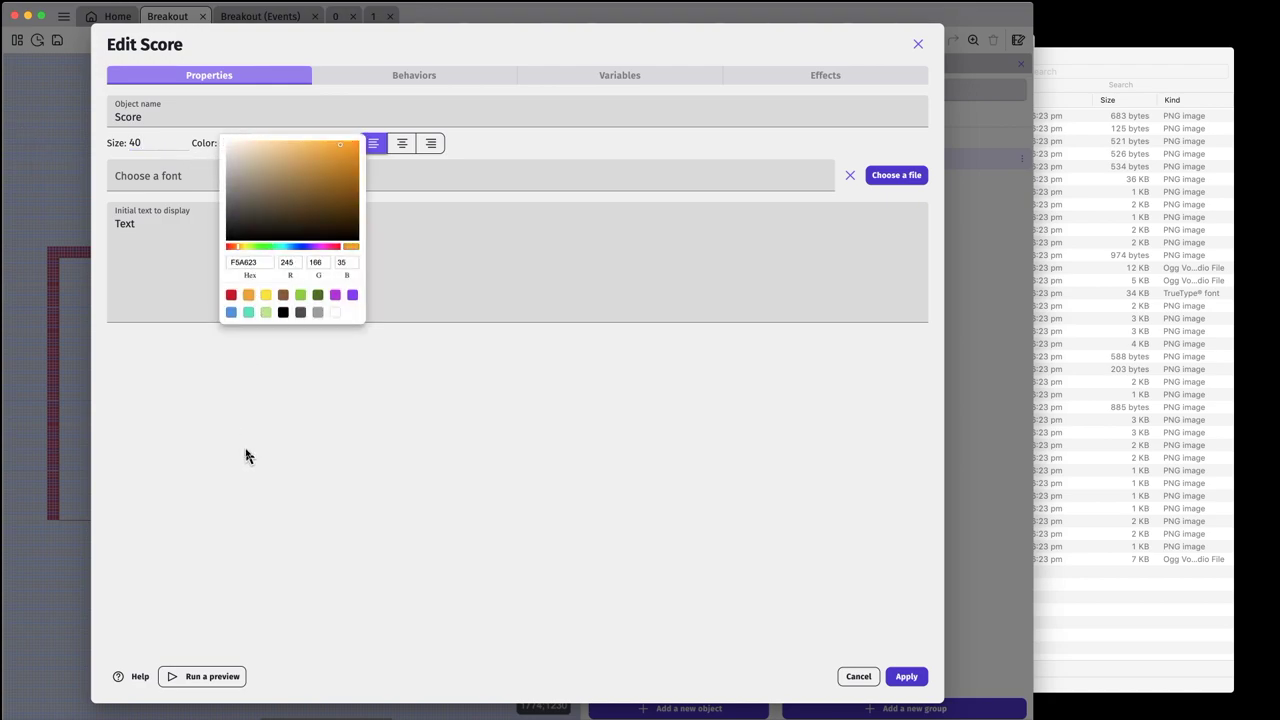
click(350, 362)
- Set the Score object's initial text to 0 and apply the object's settings
click(157, 240)
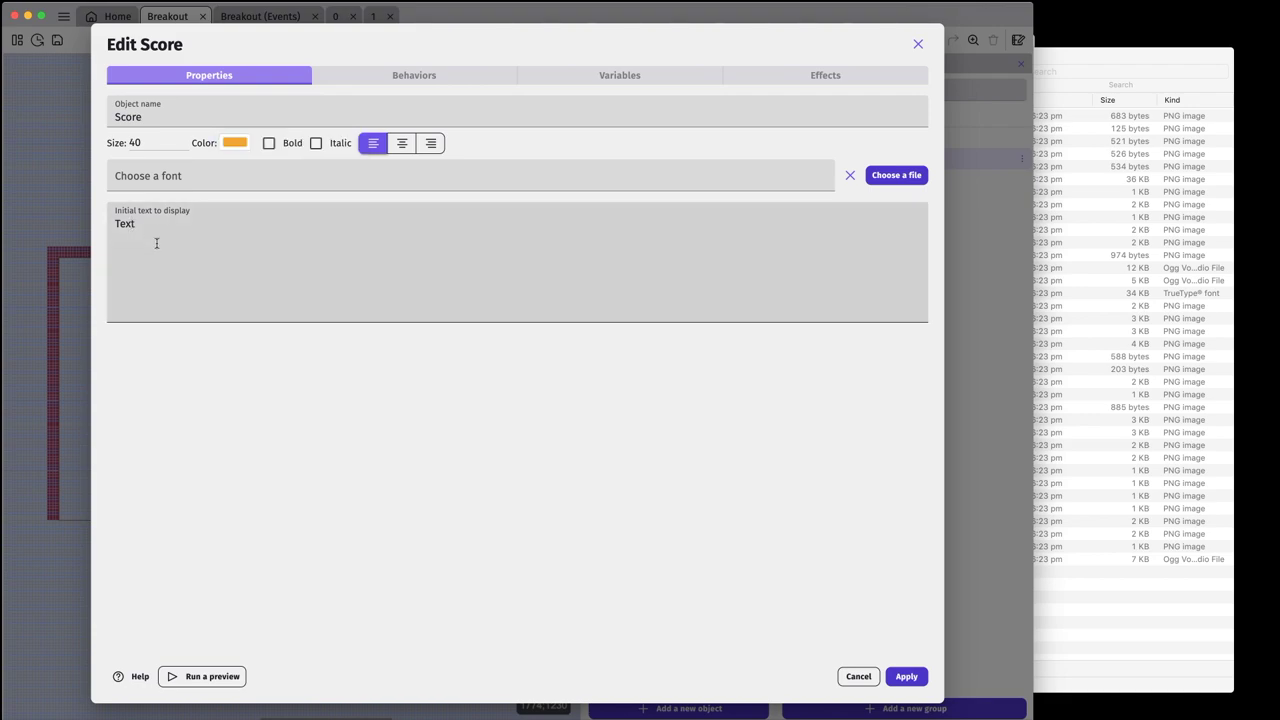
key(super+a)
text(0)
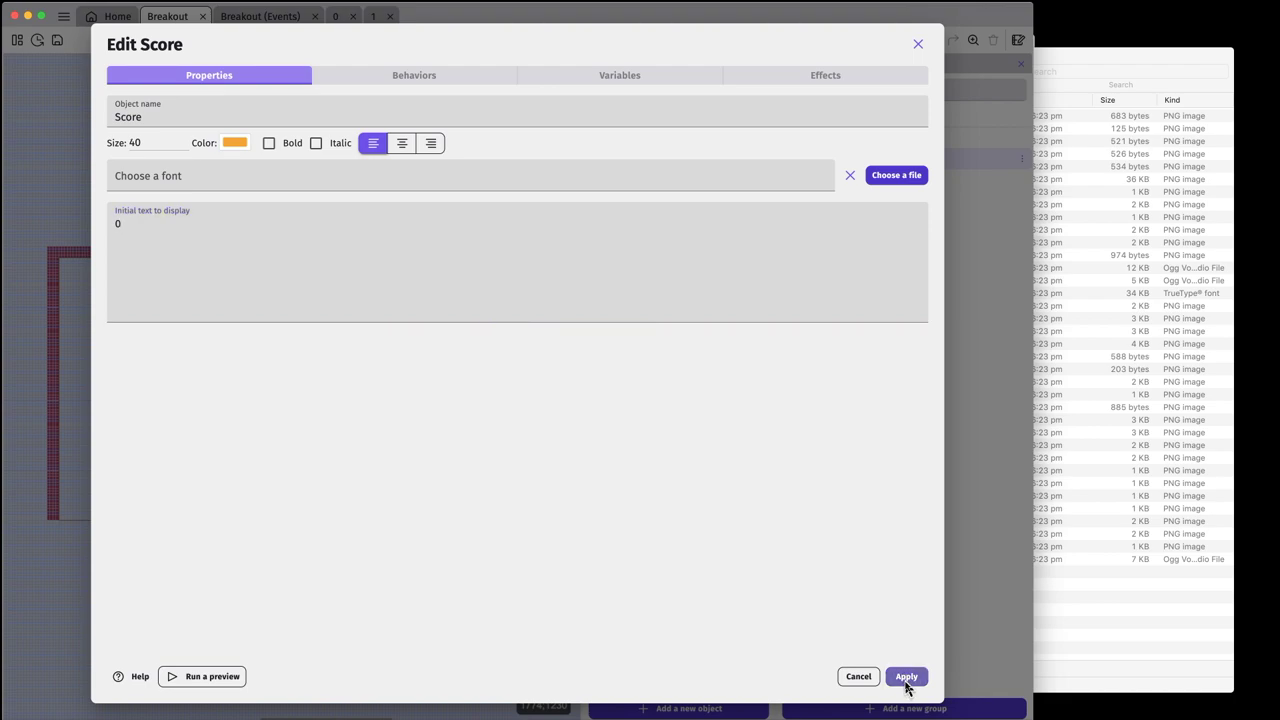
click(906, 677)
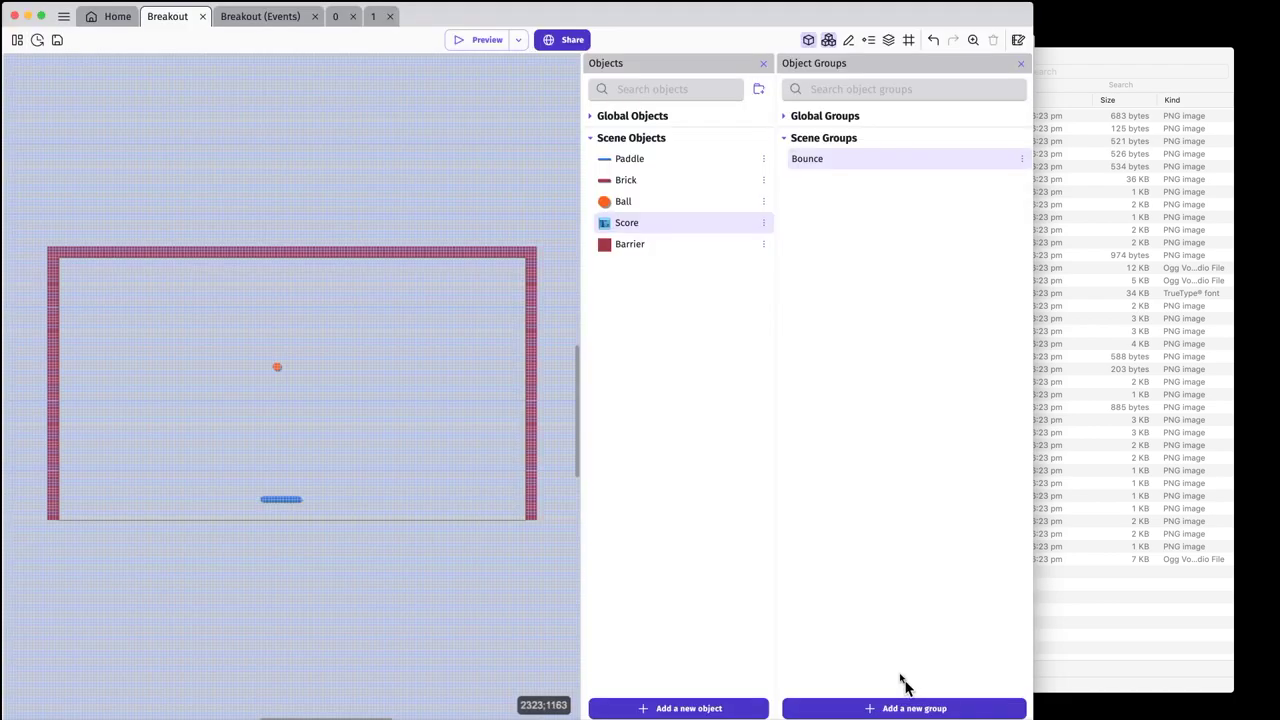
- Add an action to the Ball–Brick collision event that adds 10 to the global number variable Score
click(247, 20)
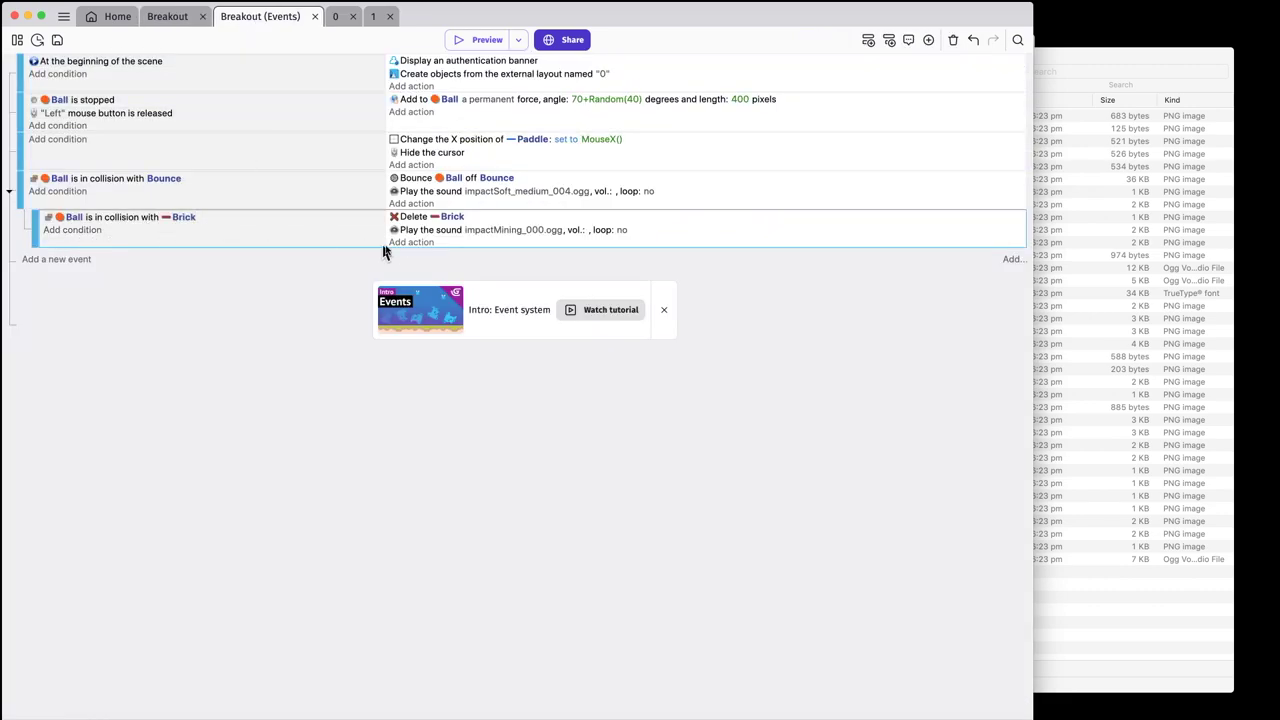
click(417, 243)
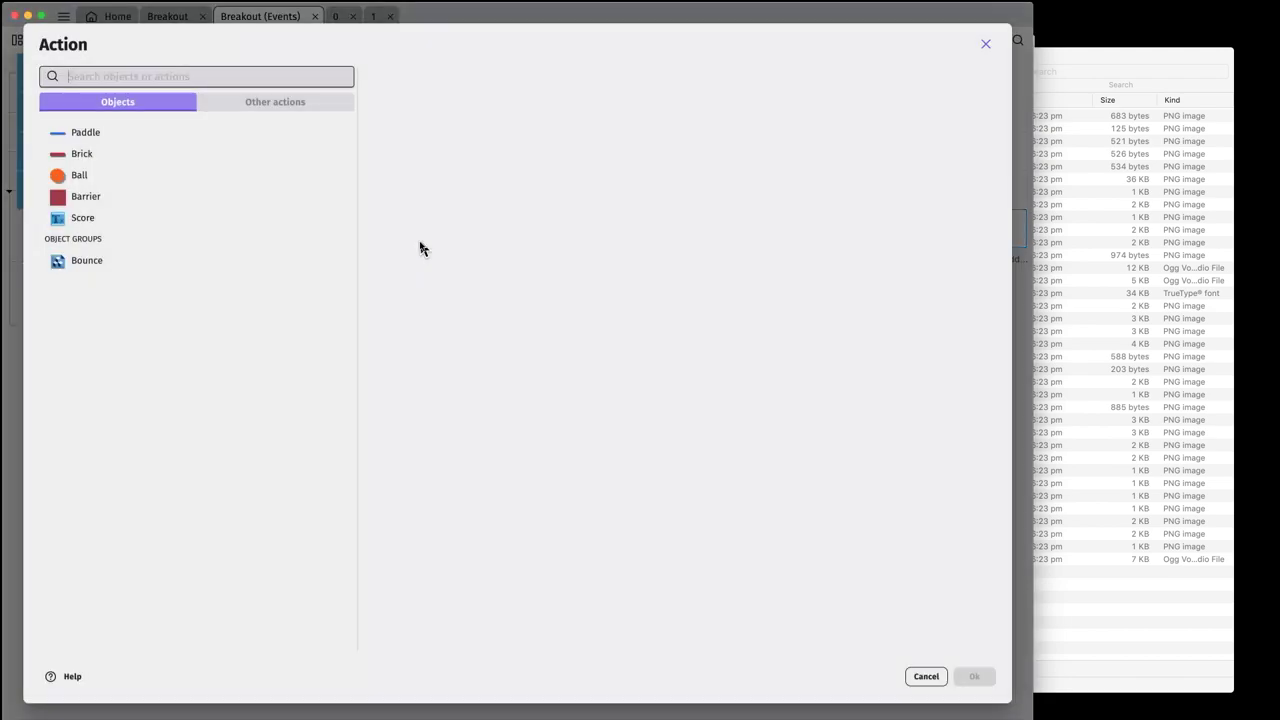
click(266, 106)
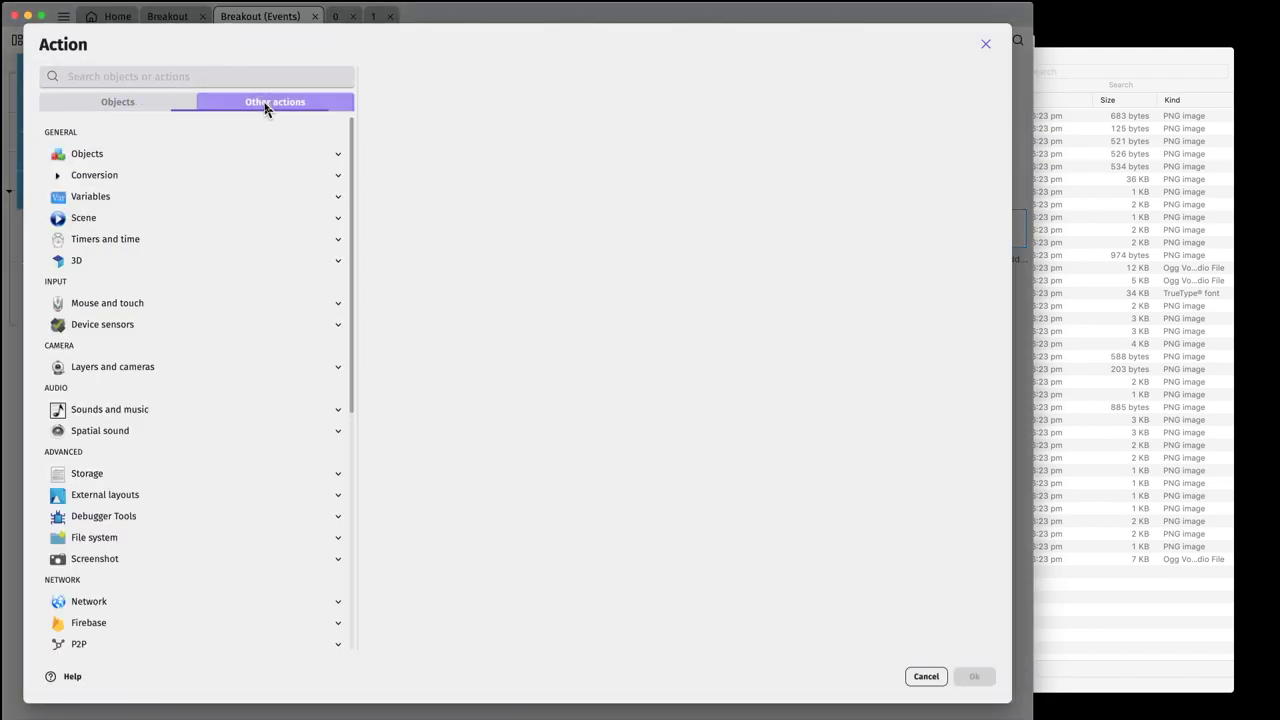
click(118, 198)
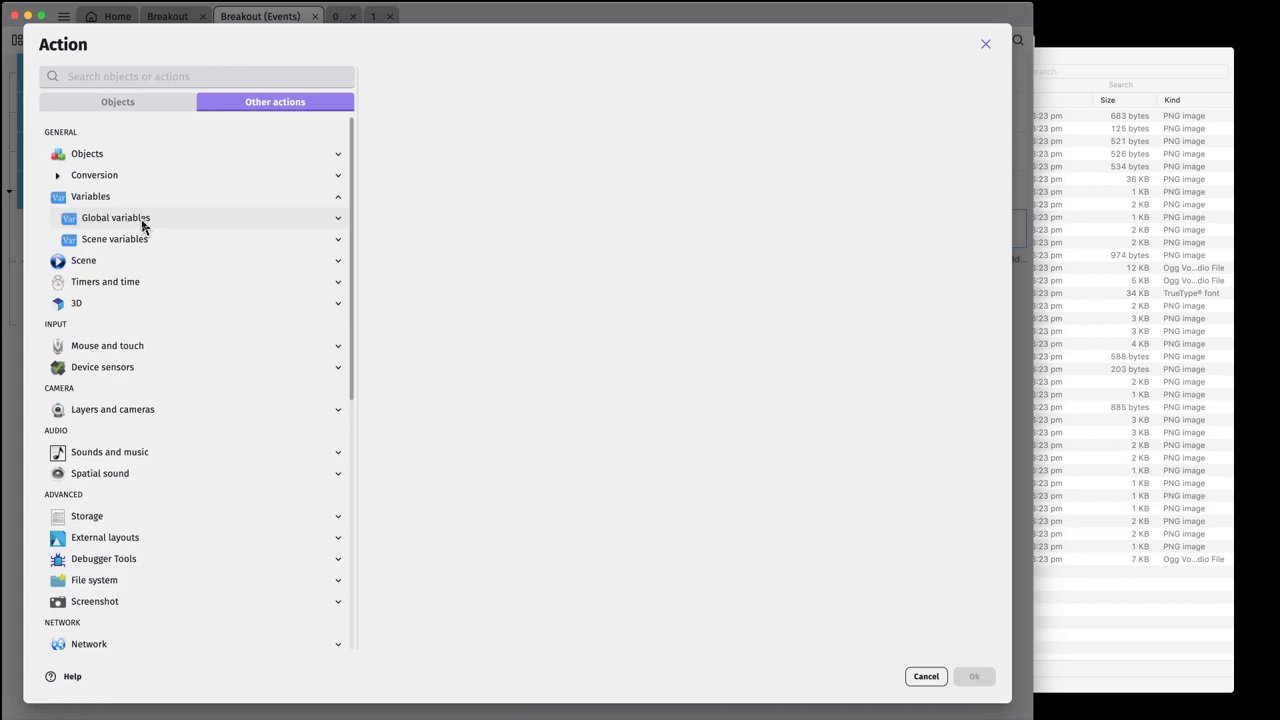
click(143, 220)
click(143, 220)
click(143, 220)
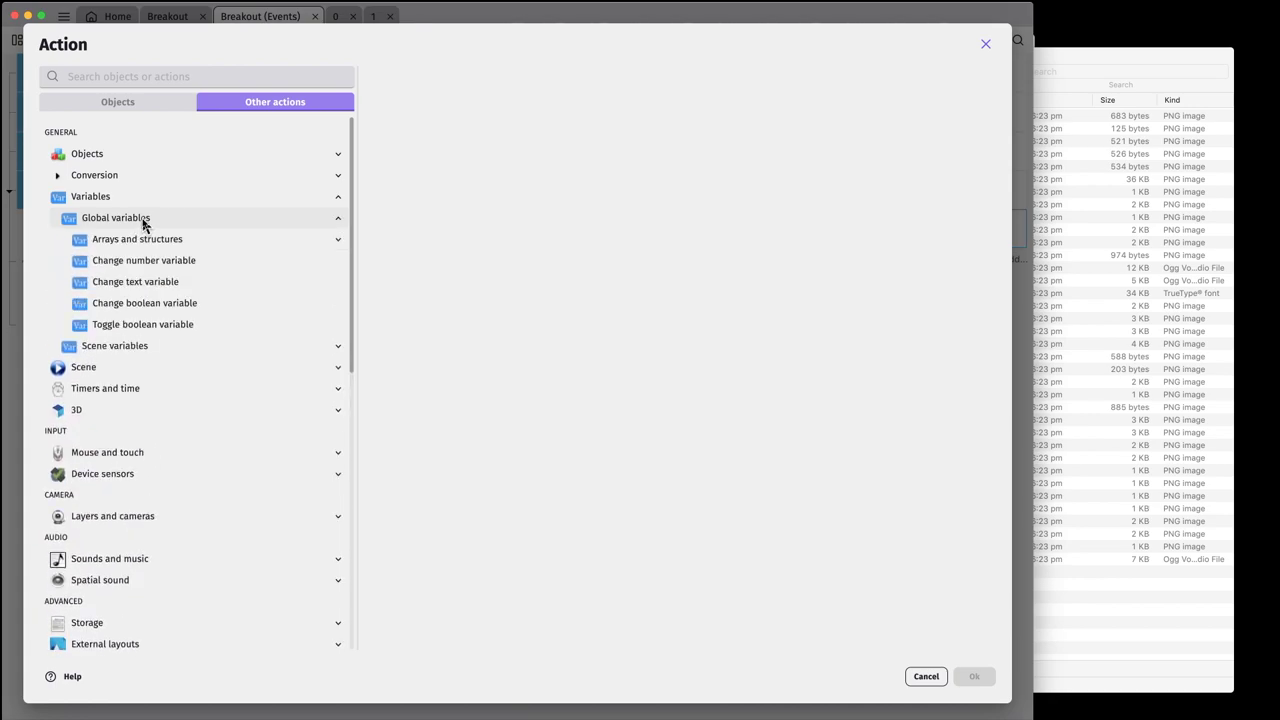
click(181, 265)
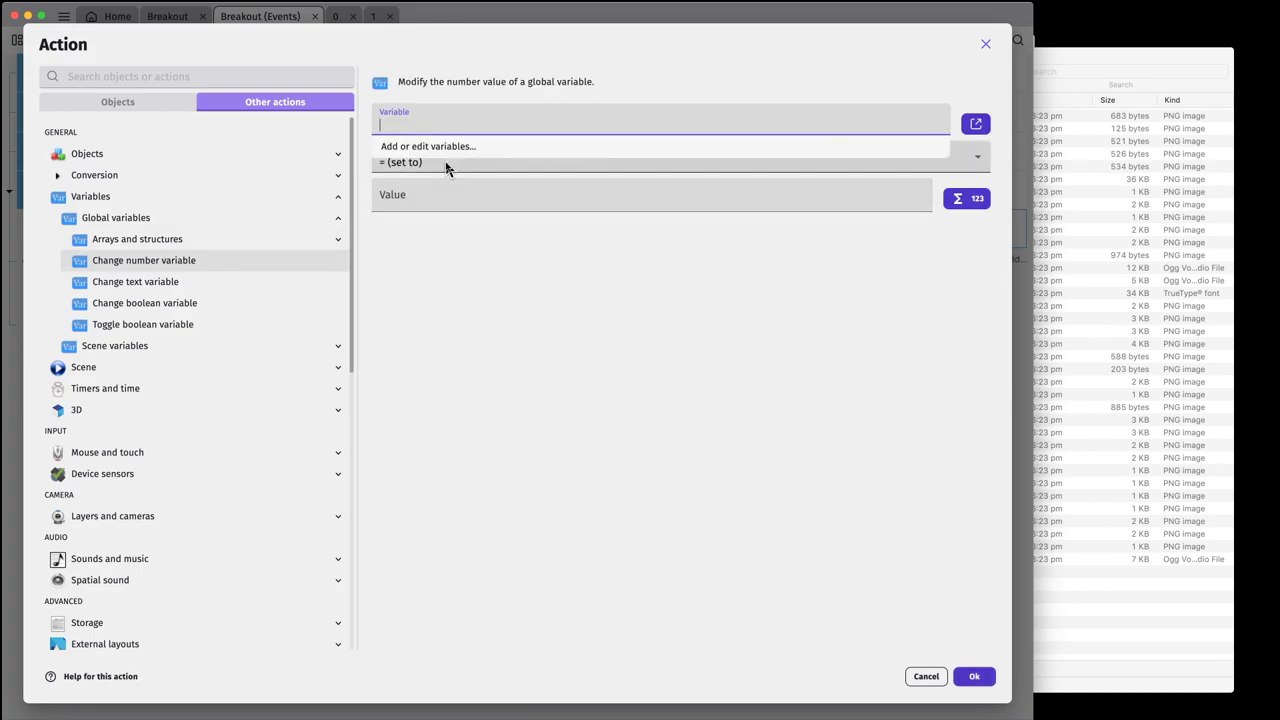
text(Score)
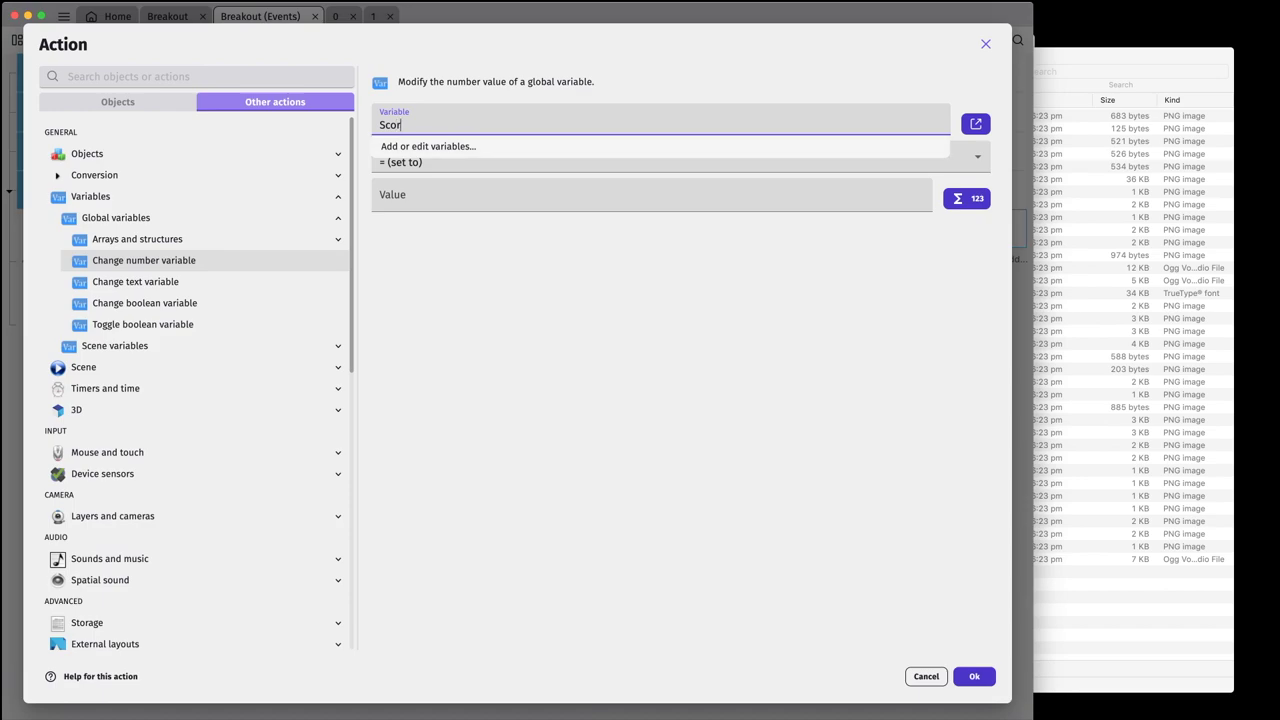
click(463, 163)
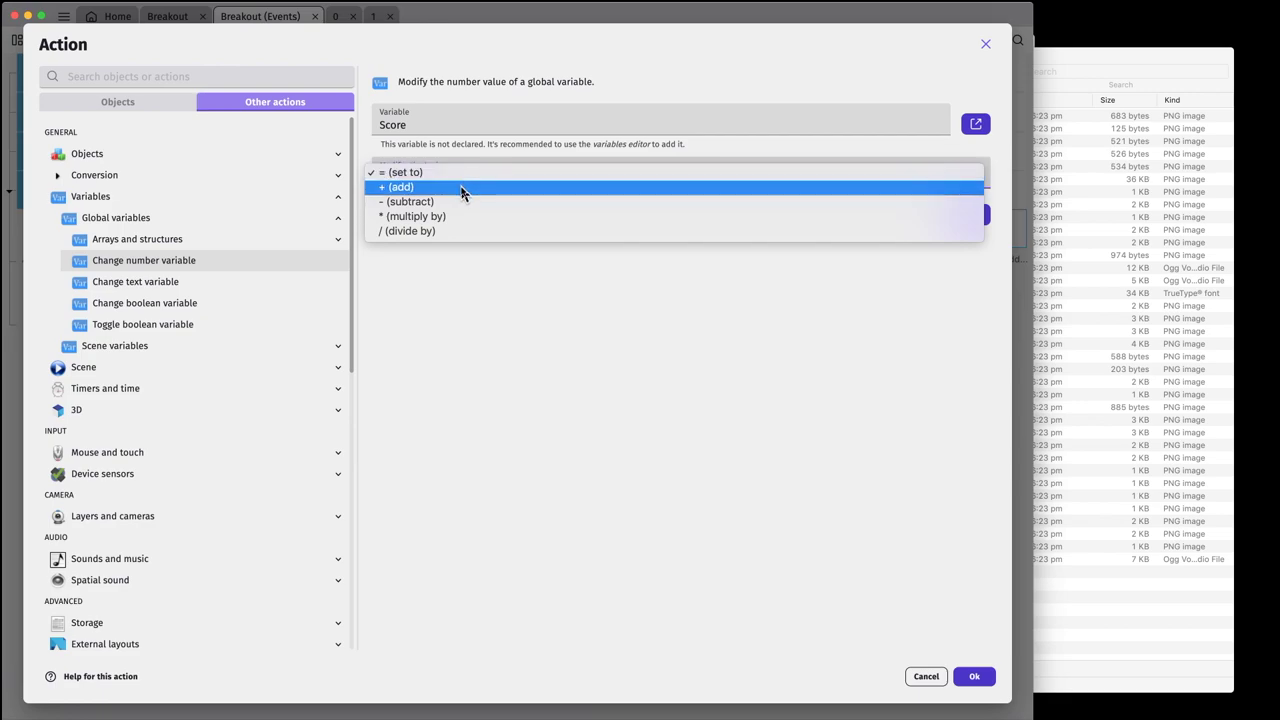
click(462, 189)
click(435, 207)
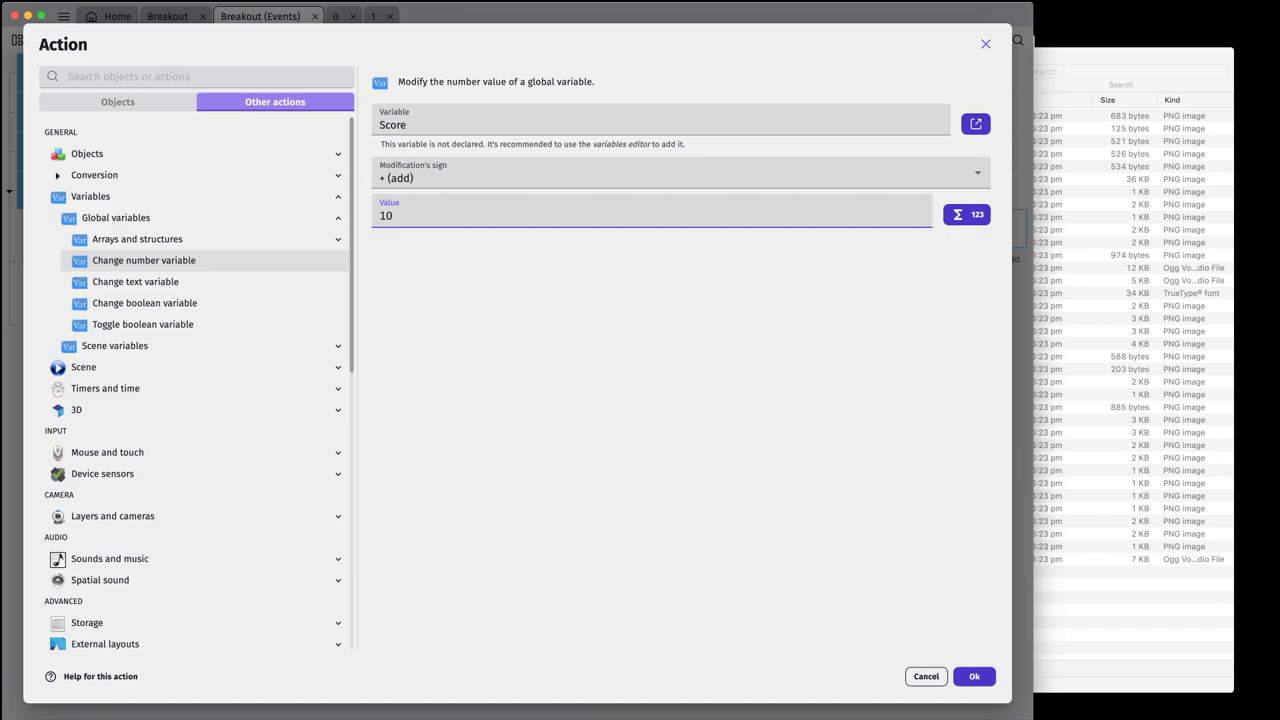
click(974, 676)
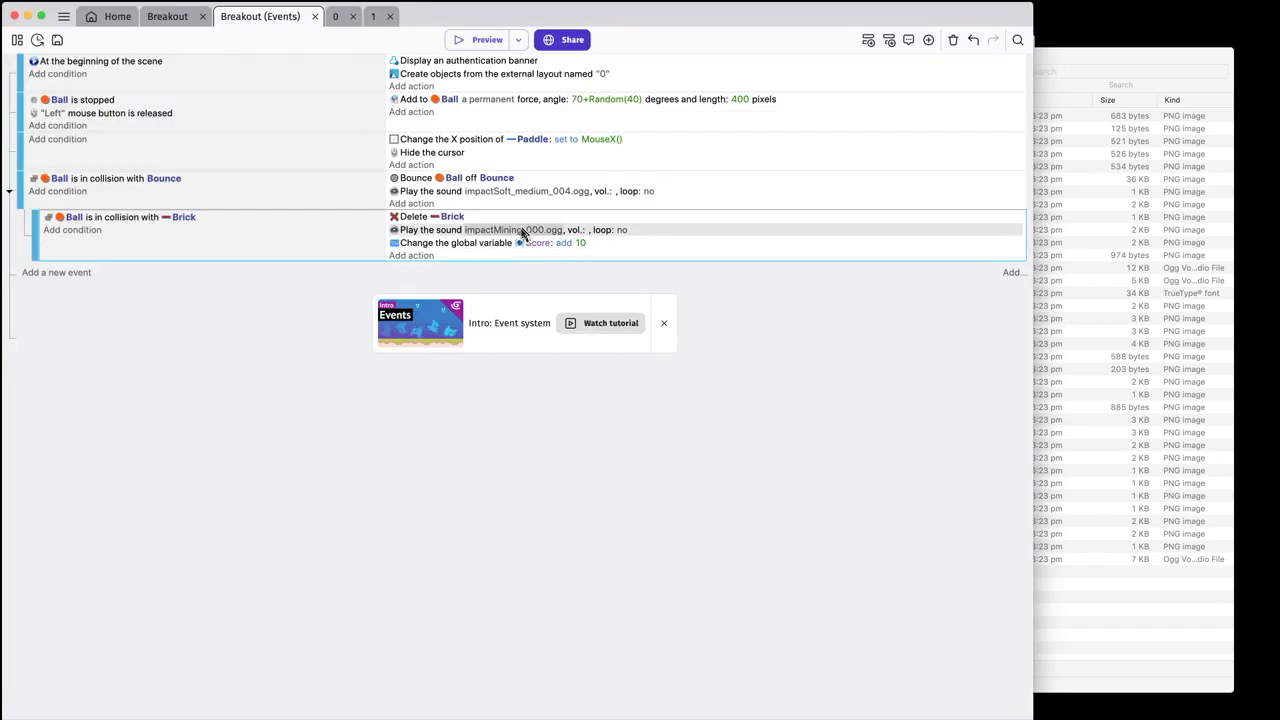
- Add an action to the same collision event that sets the Score object's text to GlobalVariableString(Score)
click(411, 256)
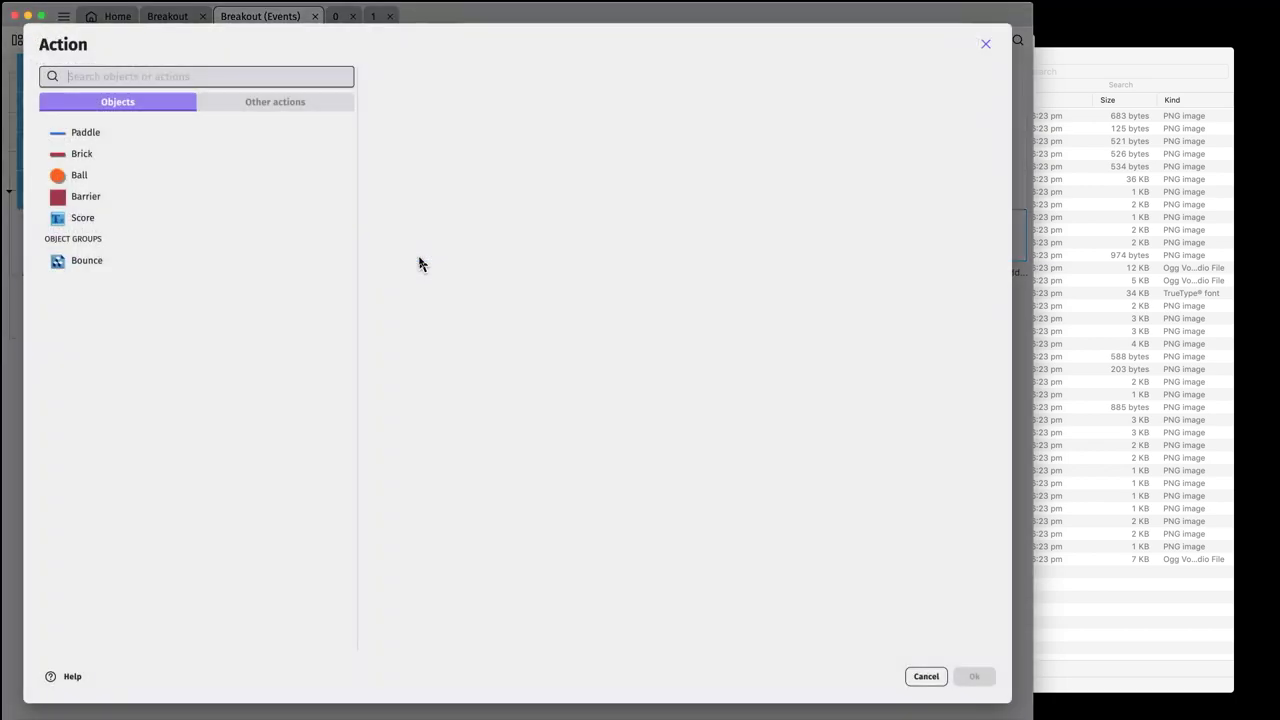
click(97, 228)
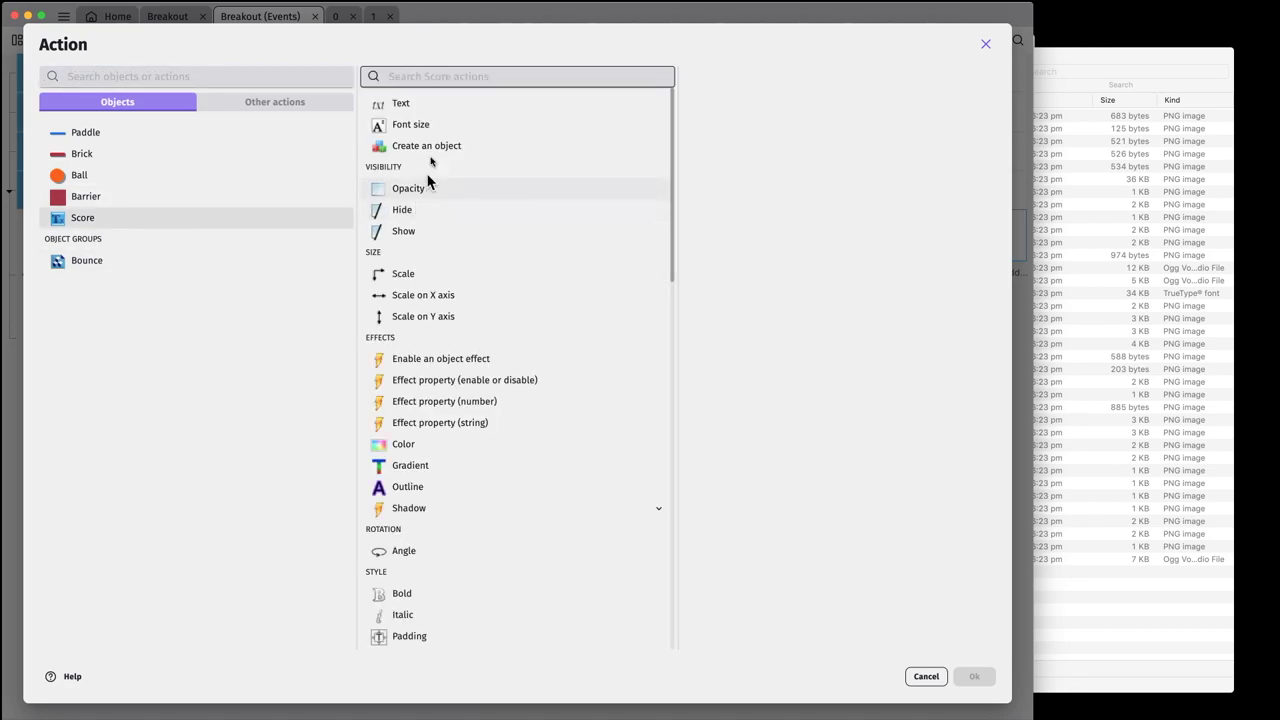
click(421, 106)
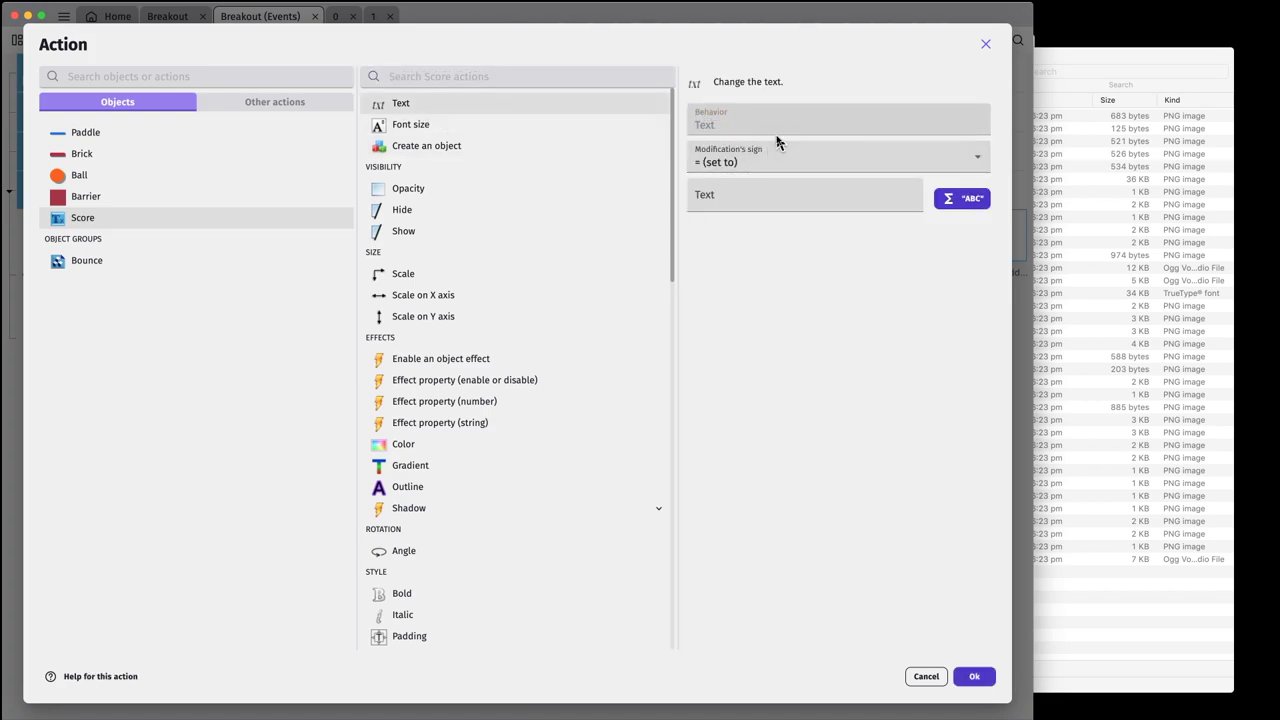
click(740, 196)
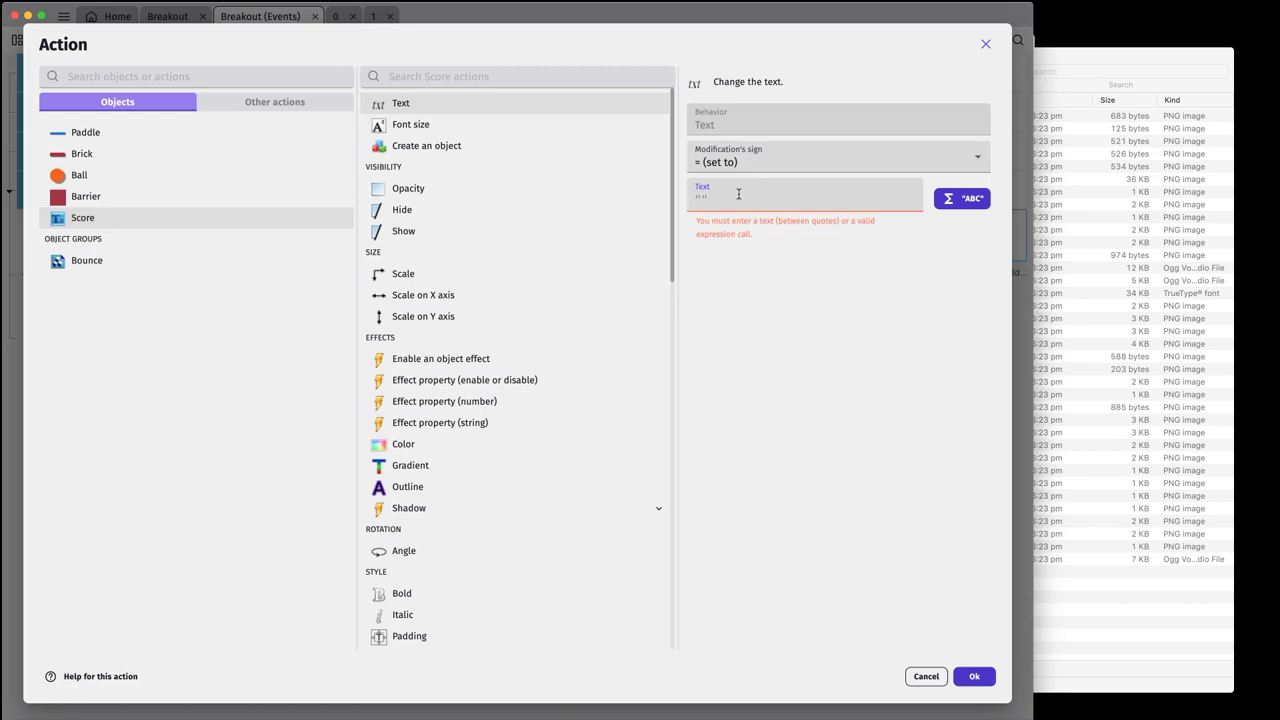
text(Gl)
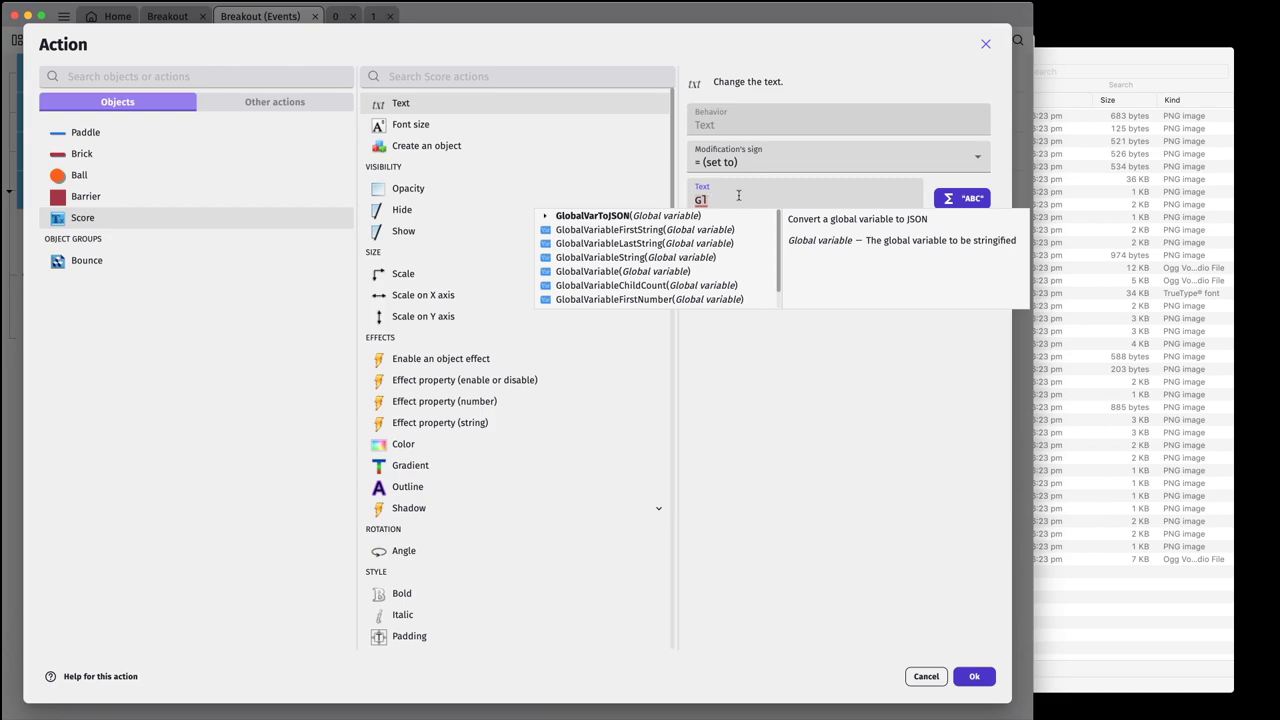
click(684, 260)
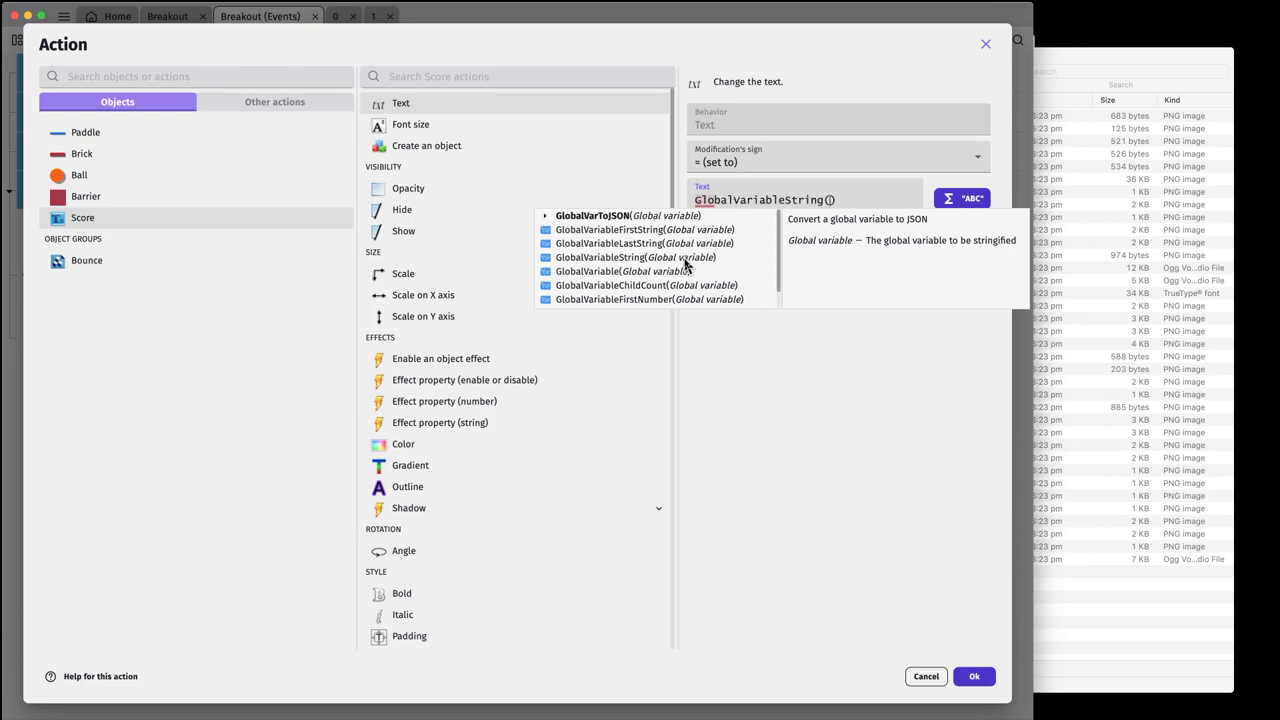
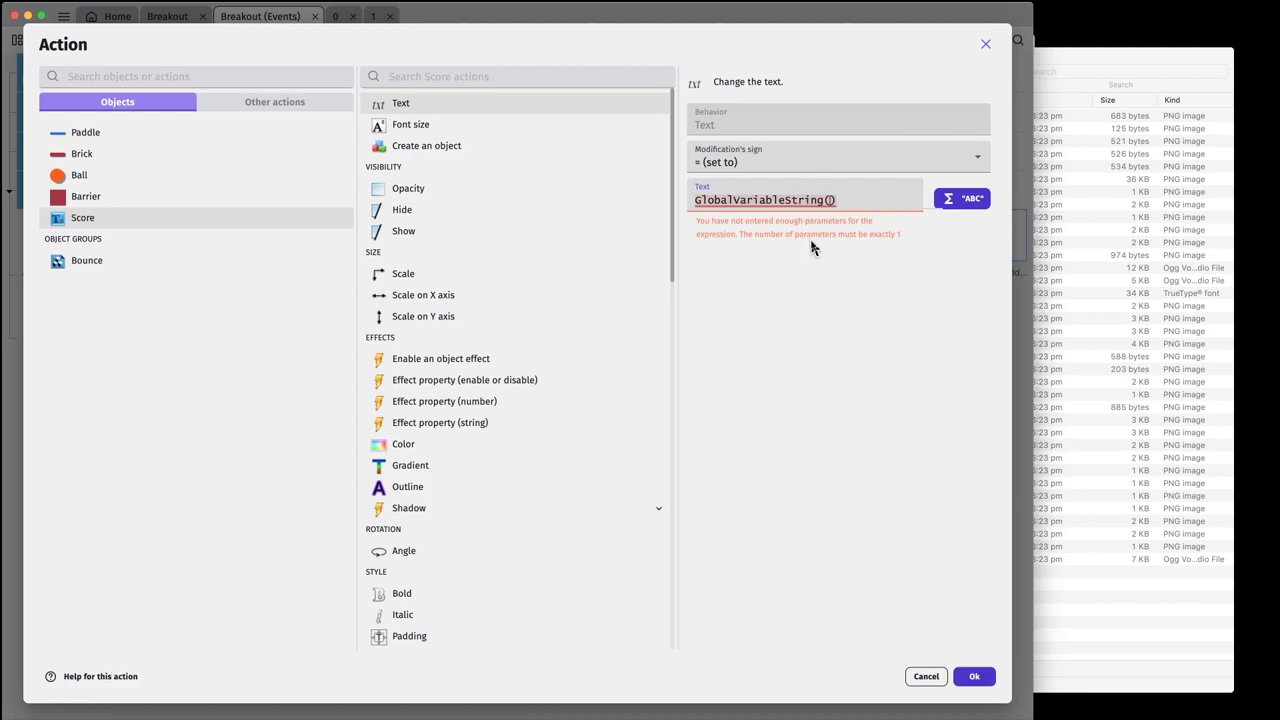
text(ore)
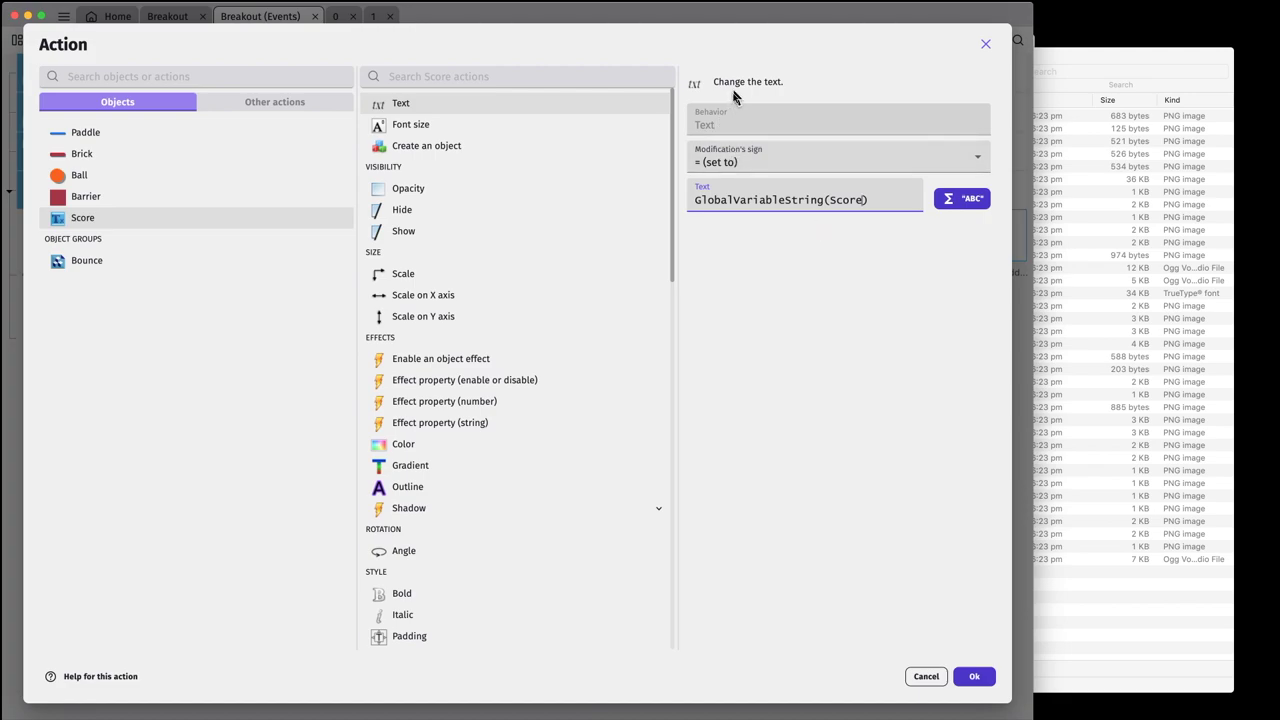
click(974, 676)
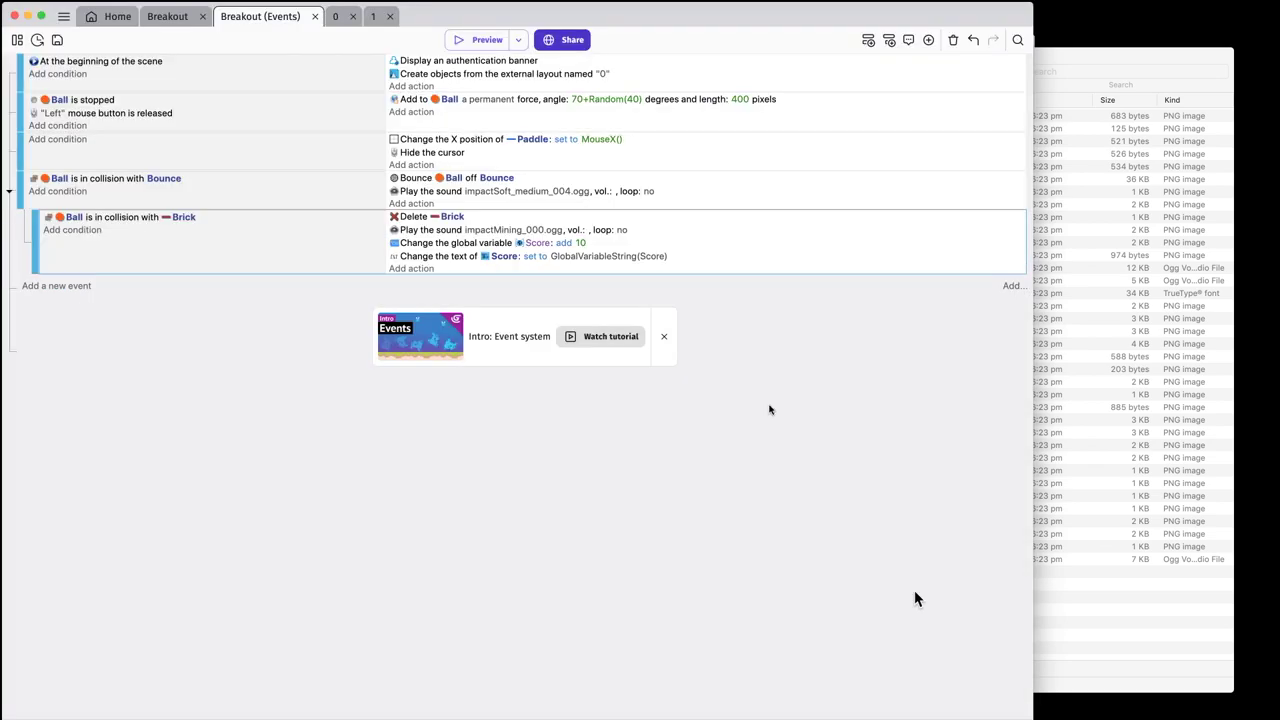
- Preview the game, dismiss the authentication banner, launch the ball to check the score display, and close the preview
click(484, 40)
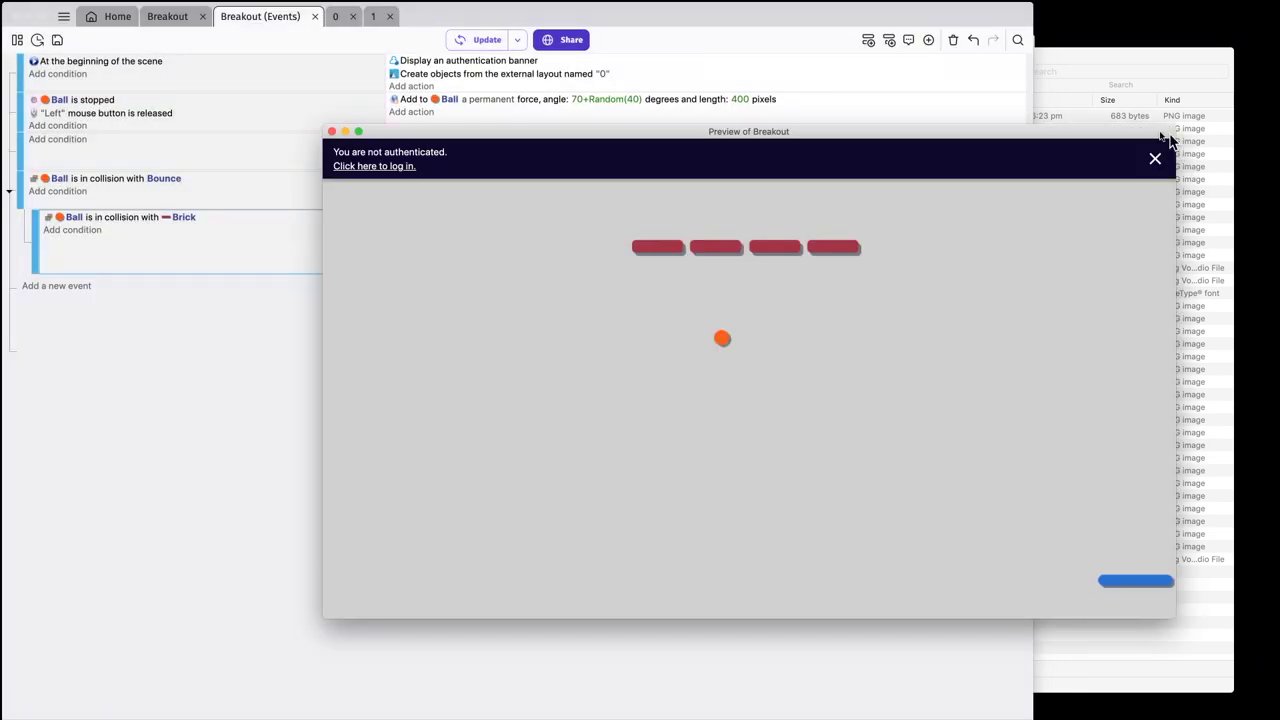
click(1157, 161)
click(722, 500)
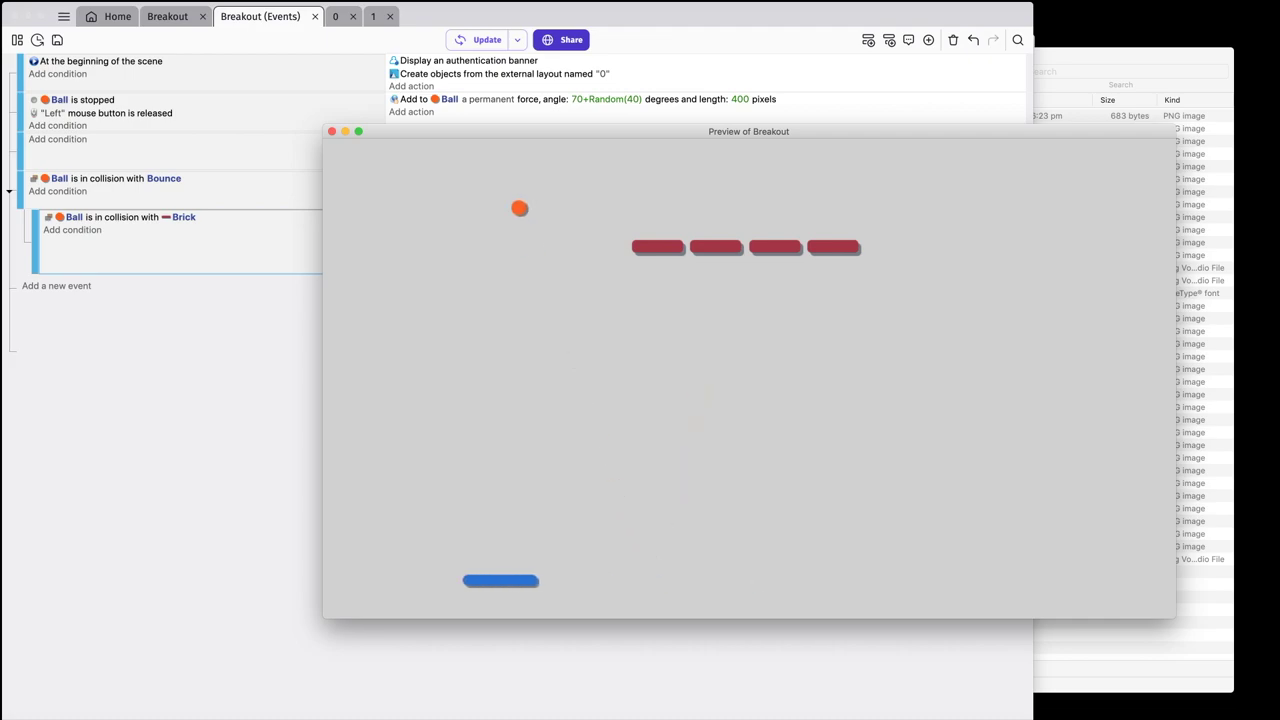
click(333, 134)
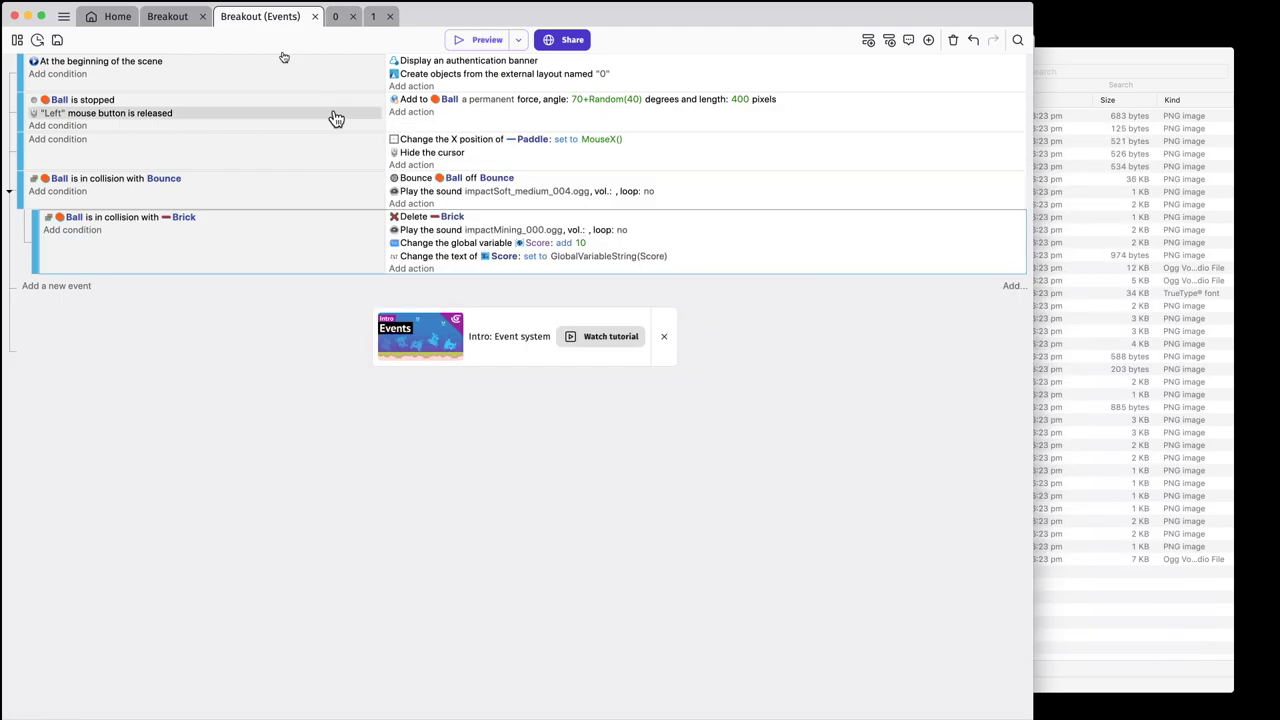
- Place the Score text in the Breakout scene's upper-right corner inside the barriers, and check it in a preview
click(185, 18)
drag(631, 226, 477, 286)
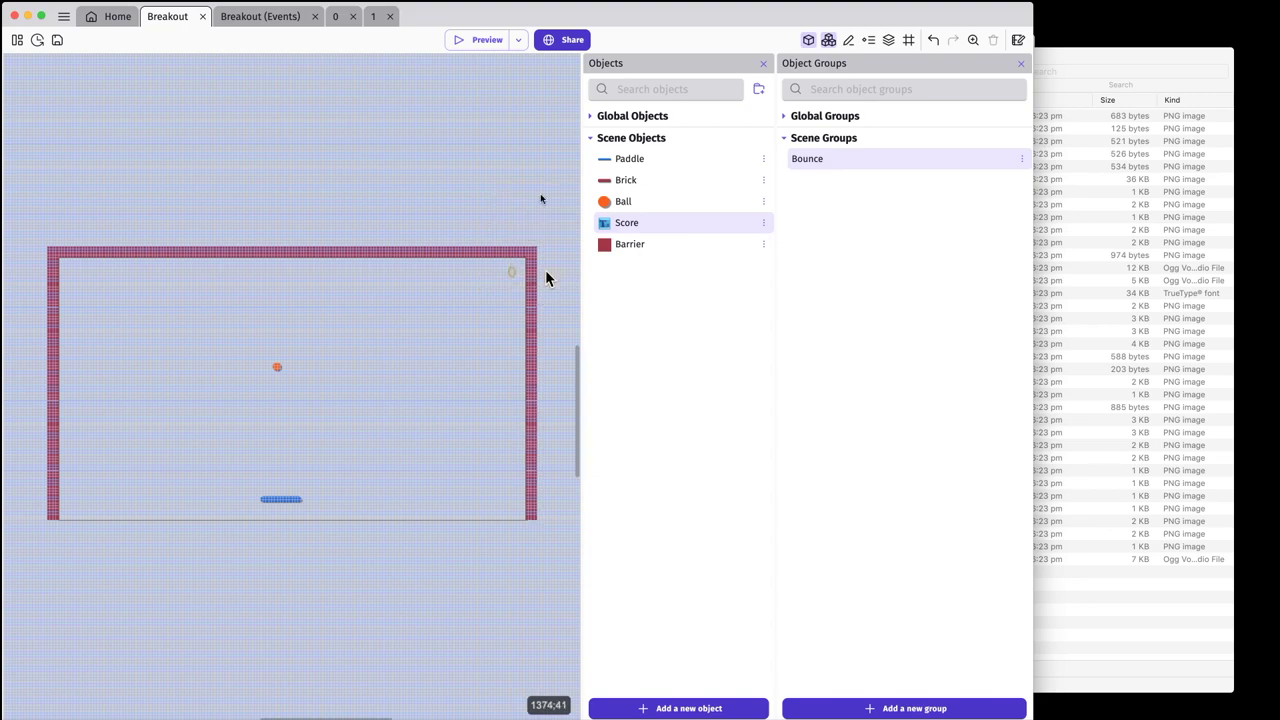
click(487, 40)
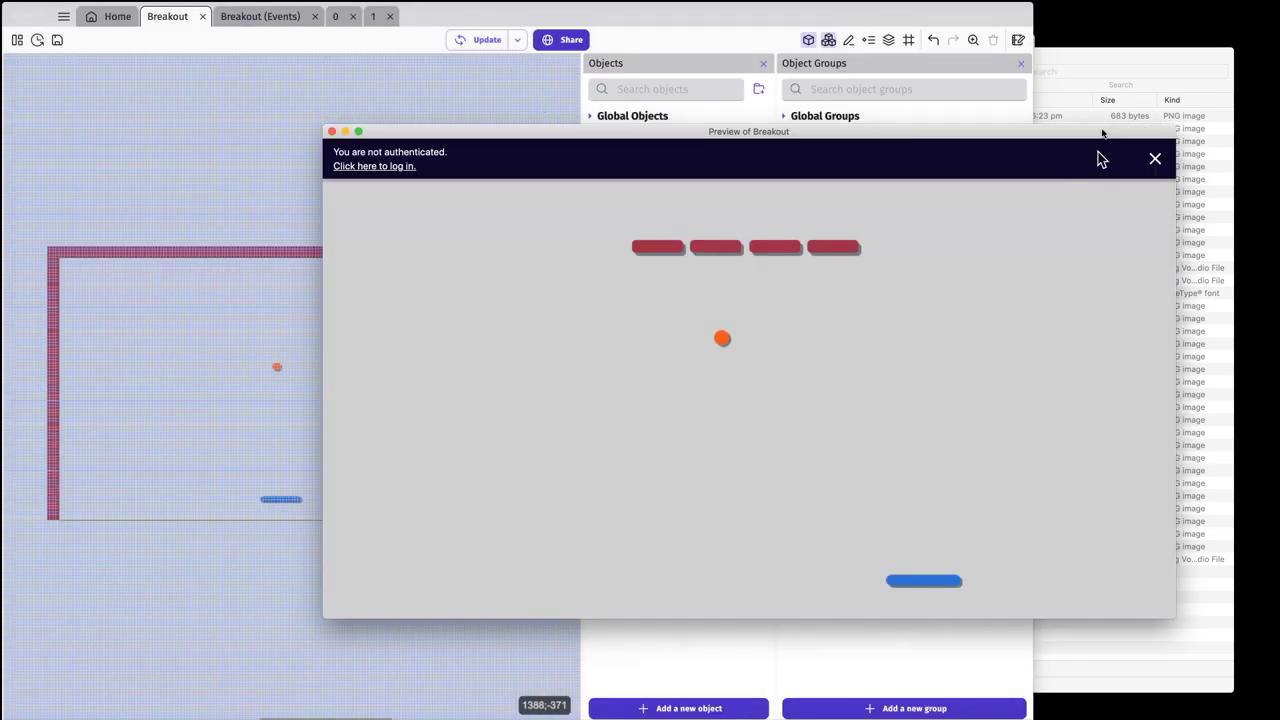
click(1151, 157)
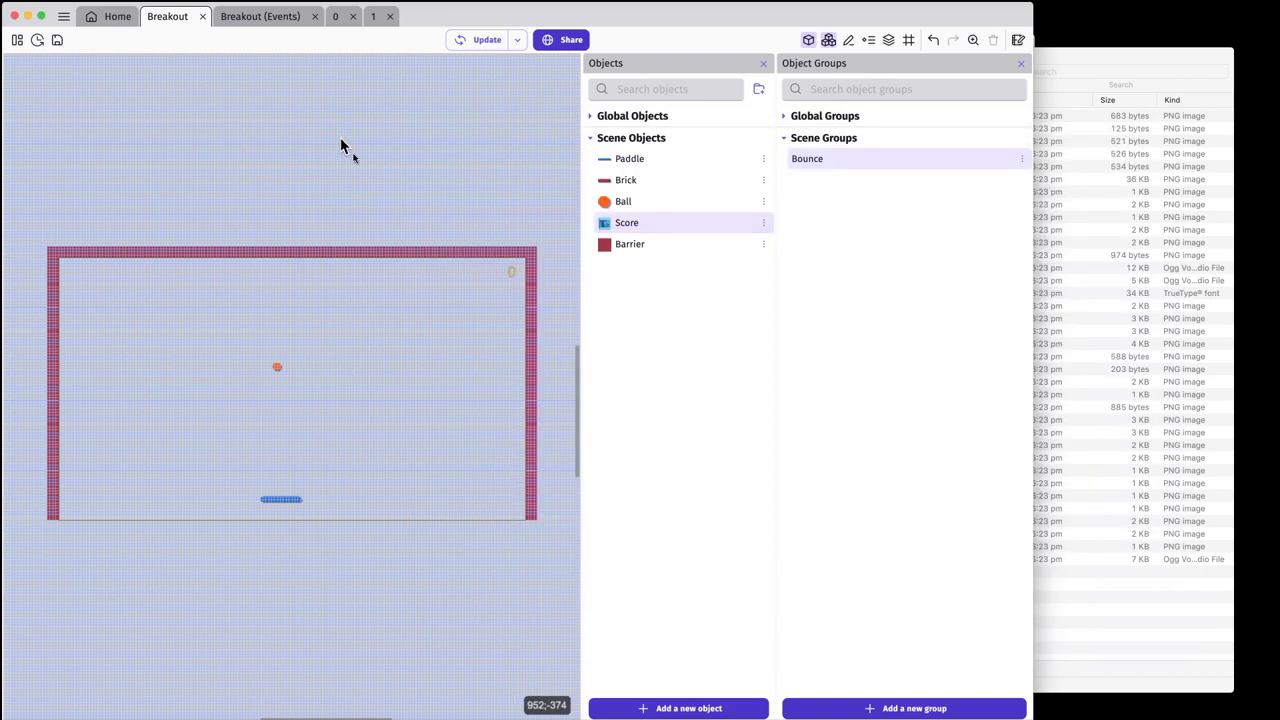
click(332, 132)
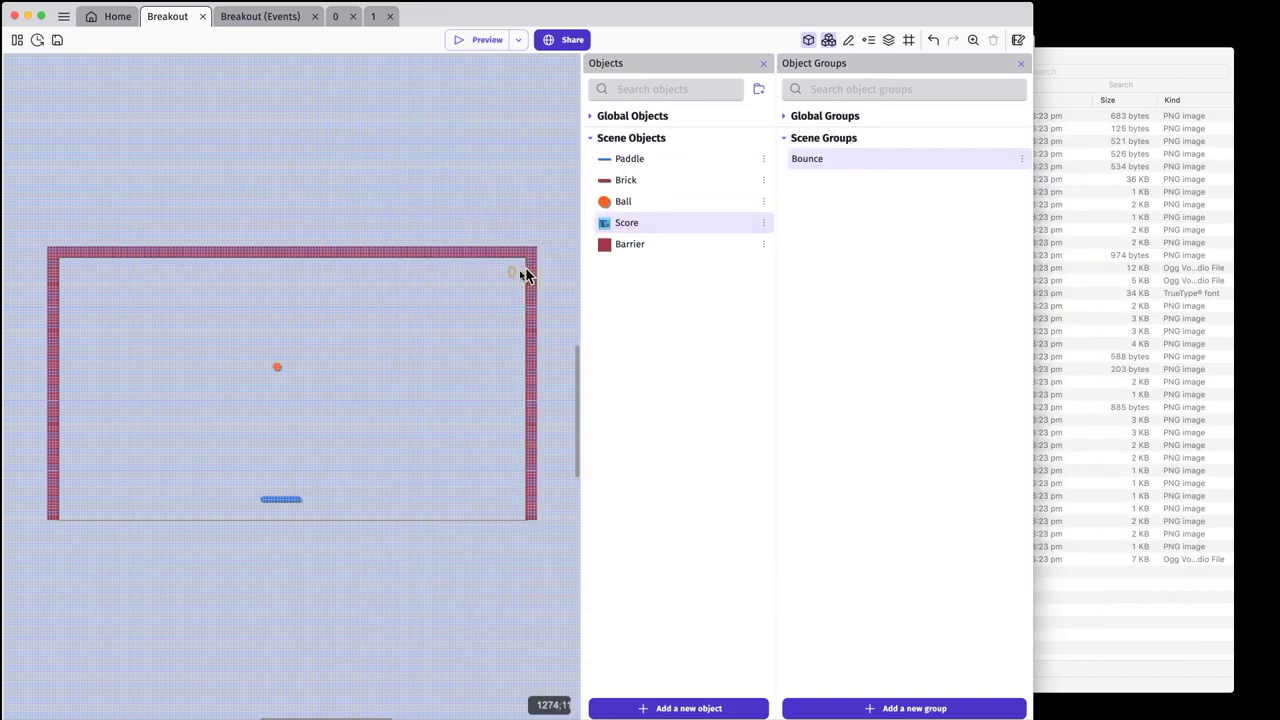
- Move the Score text slightly left, away from the right barrier, to X 1200, Y 18
click(506, 274)
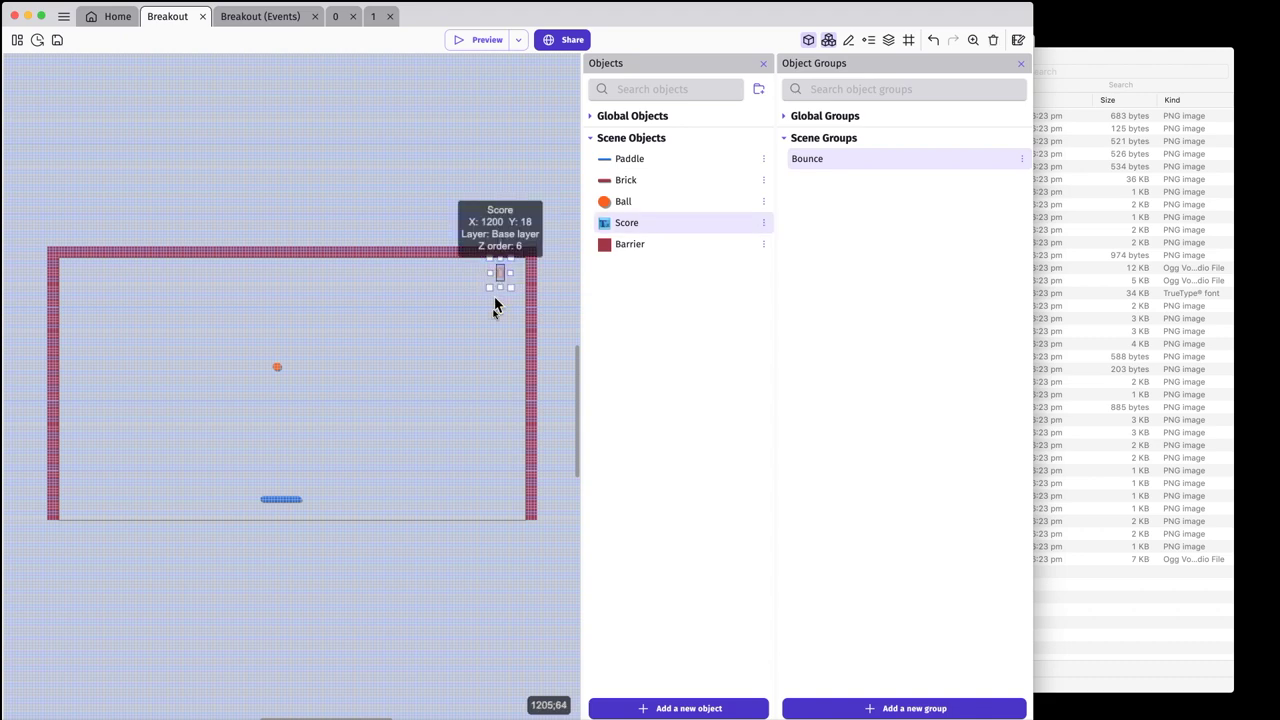
click(494, 310)
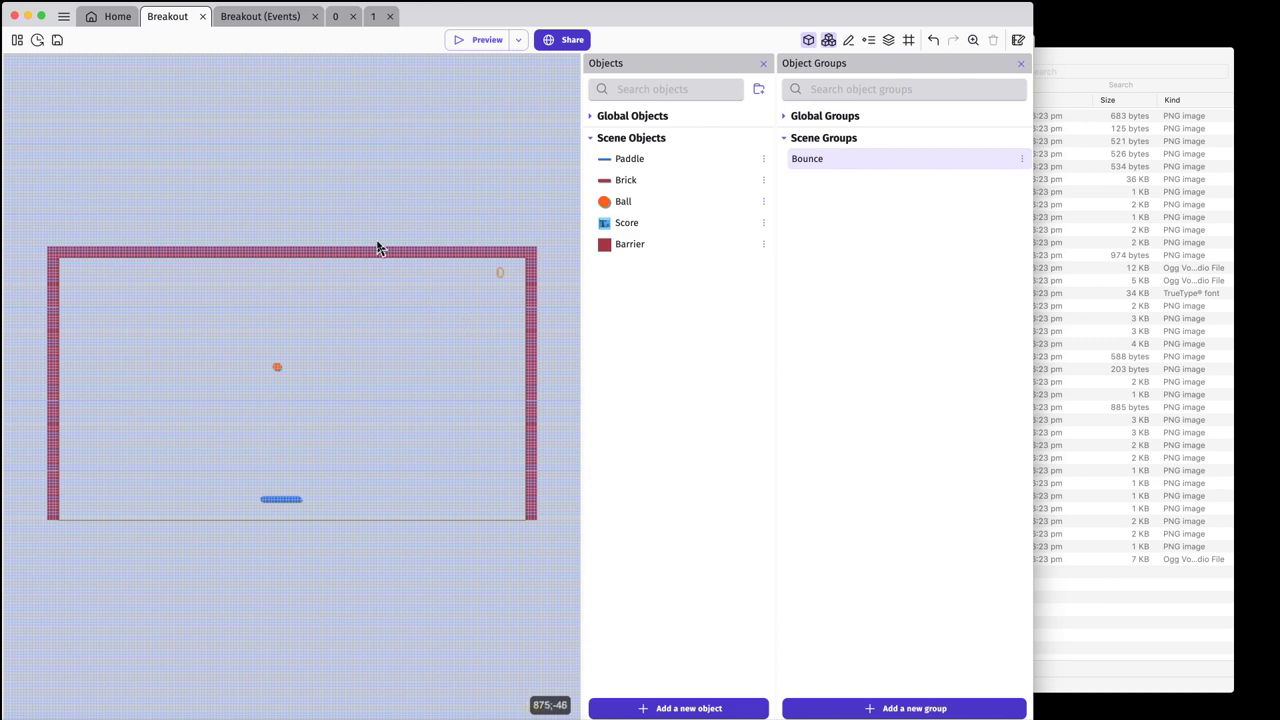
- Add an event with the condition that the number of Brick instances on the scene equals 0, nested under the Ball–Brick collision event
click(265, 17)
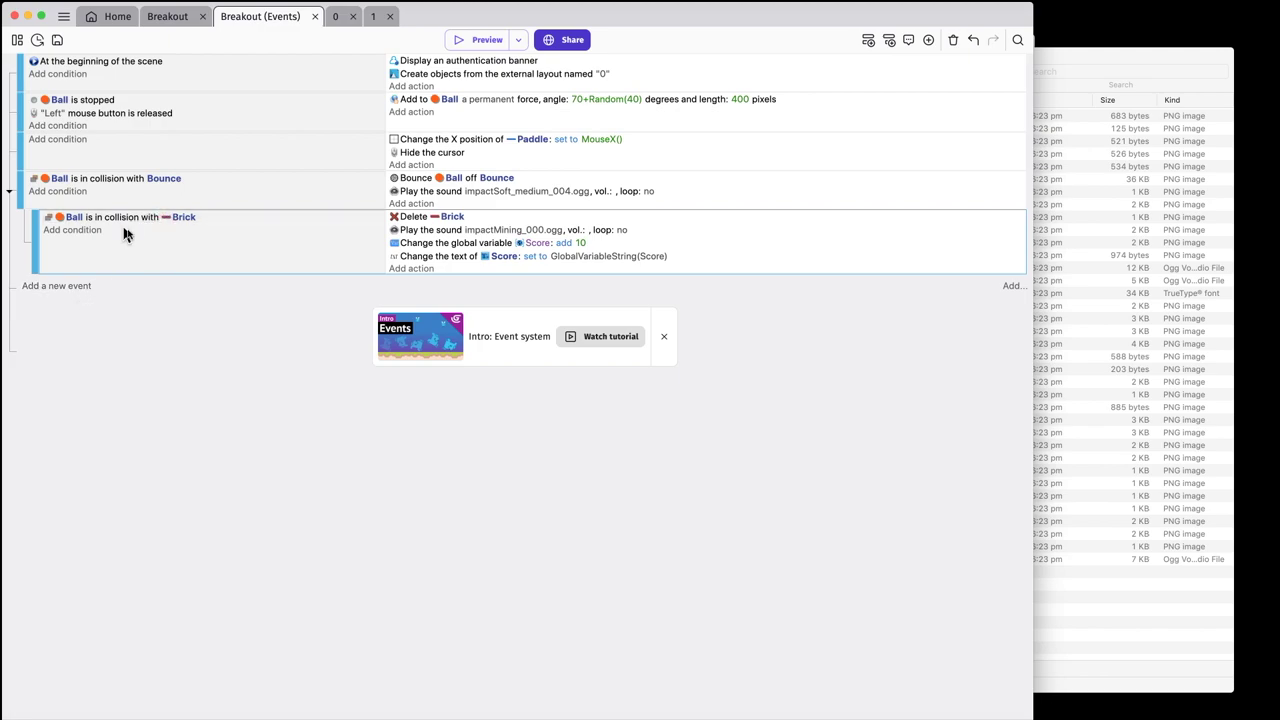
click(76, 287)
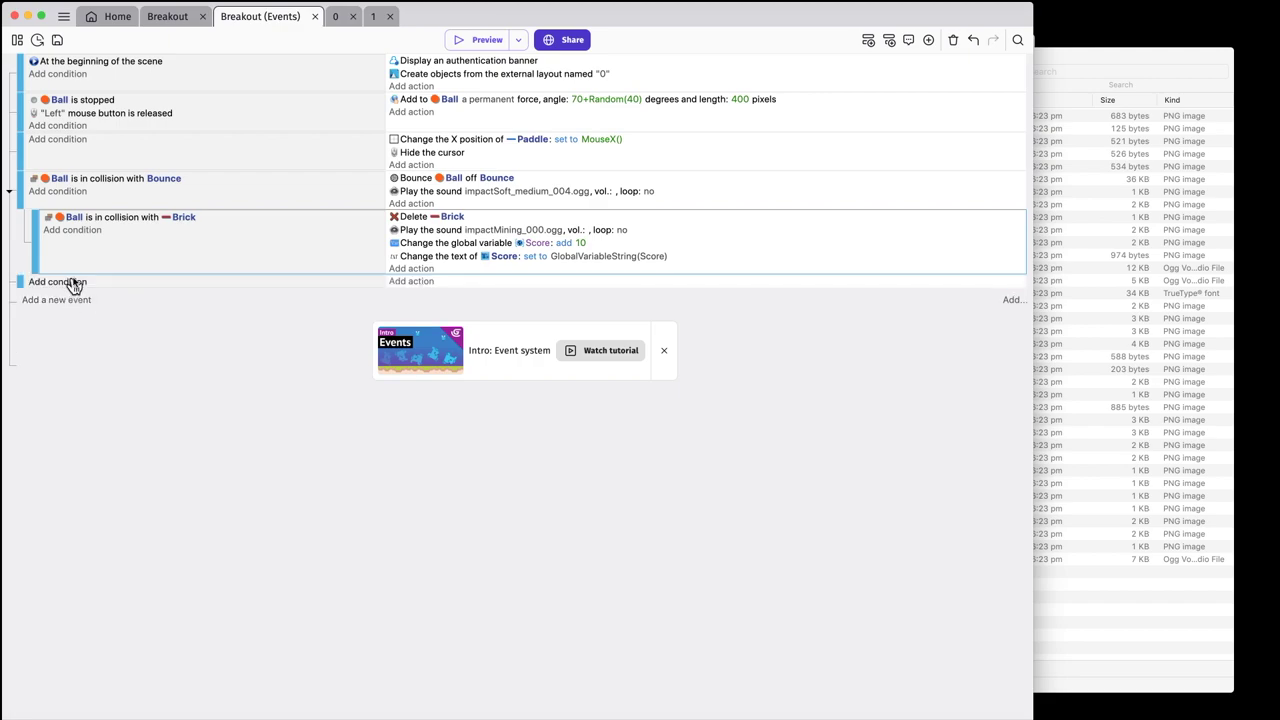
click(76, 287)
click(98, 162)
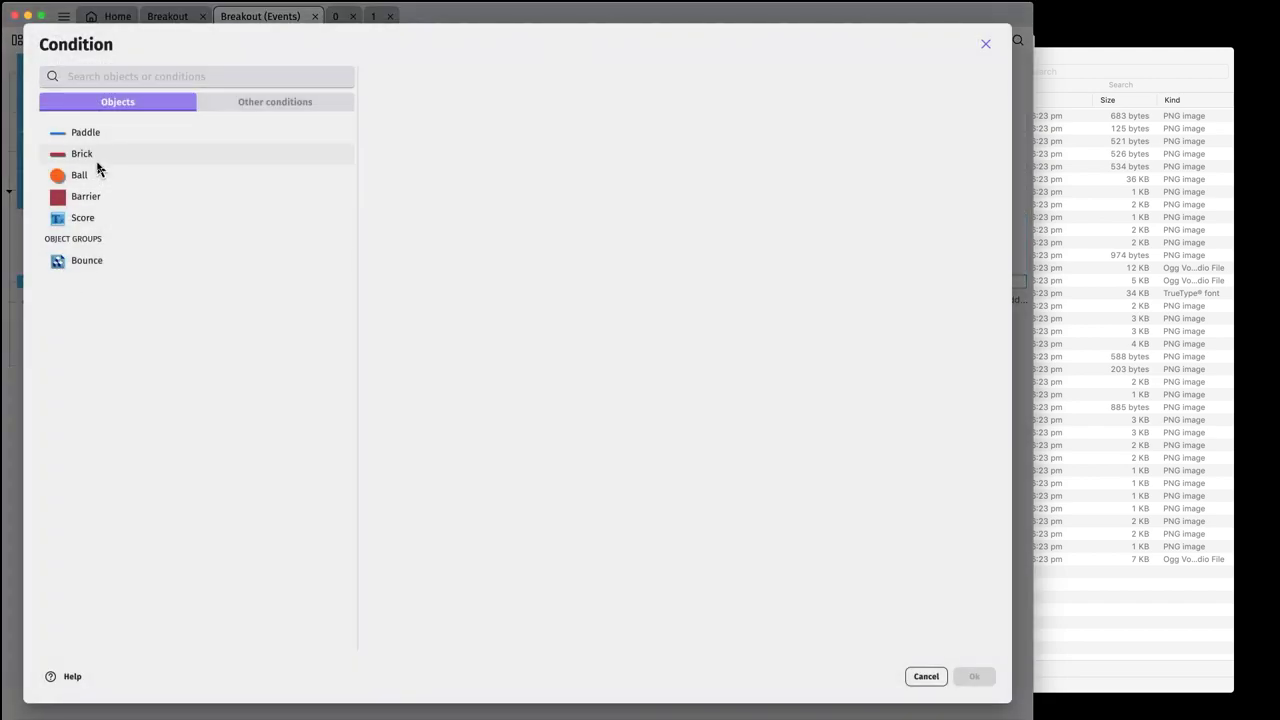
scroll(453, 256, down, 5)
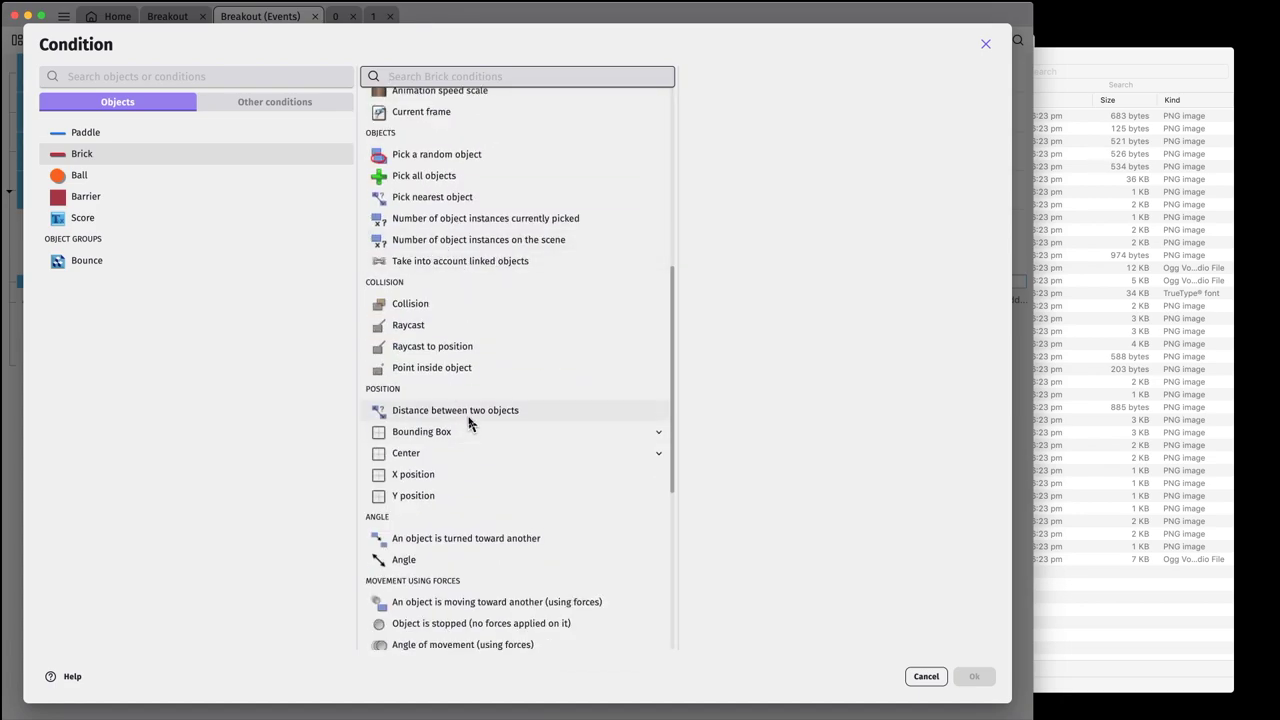
scroll(467, 420, down, 1)
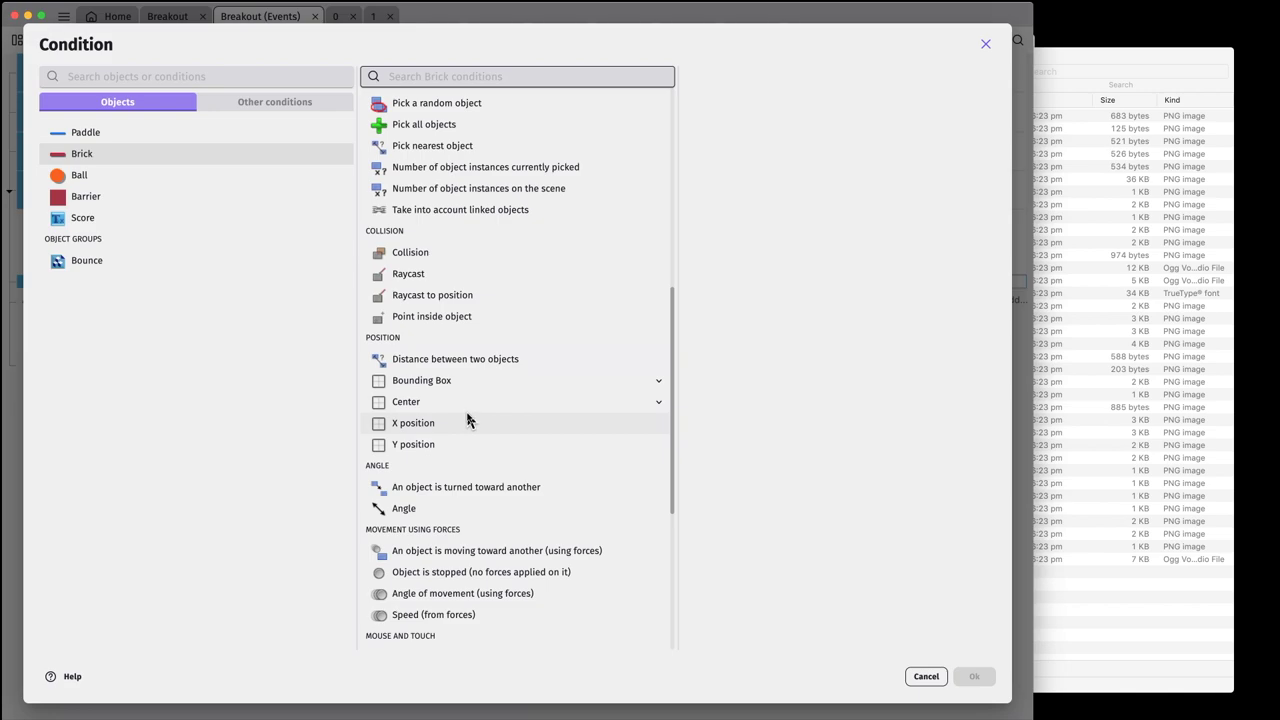
scroll(467, 416, up, 2)
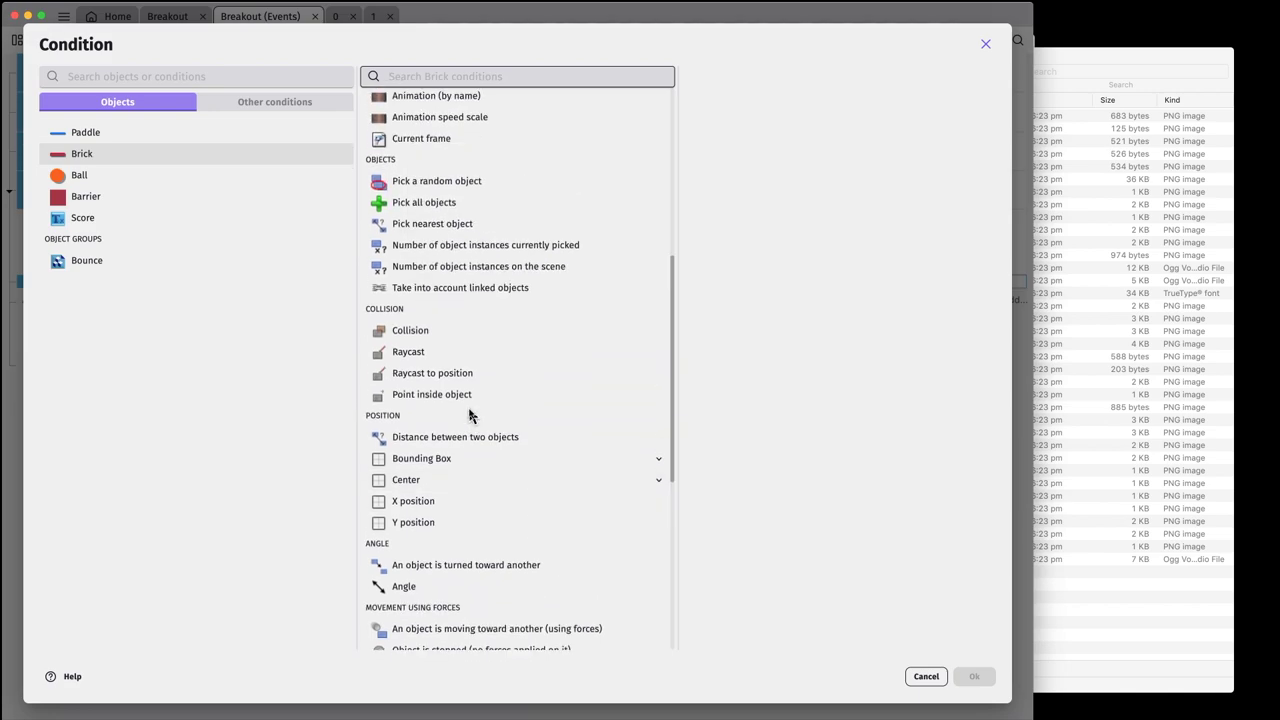
click(517, 268)
click(723, 181)
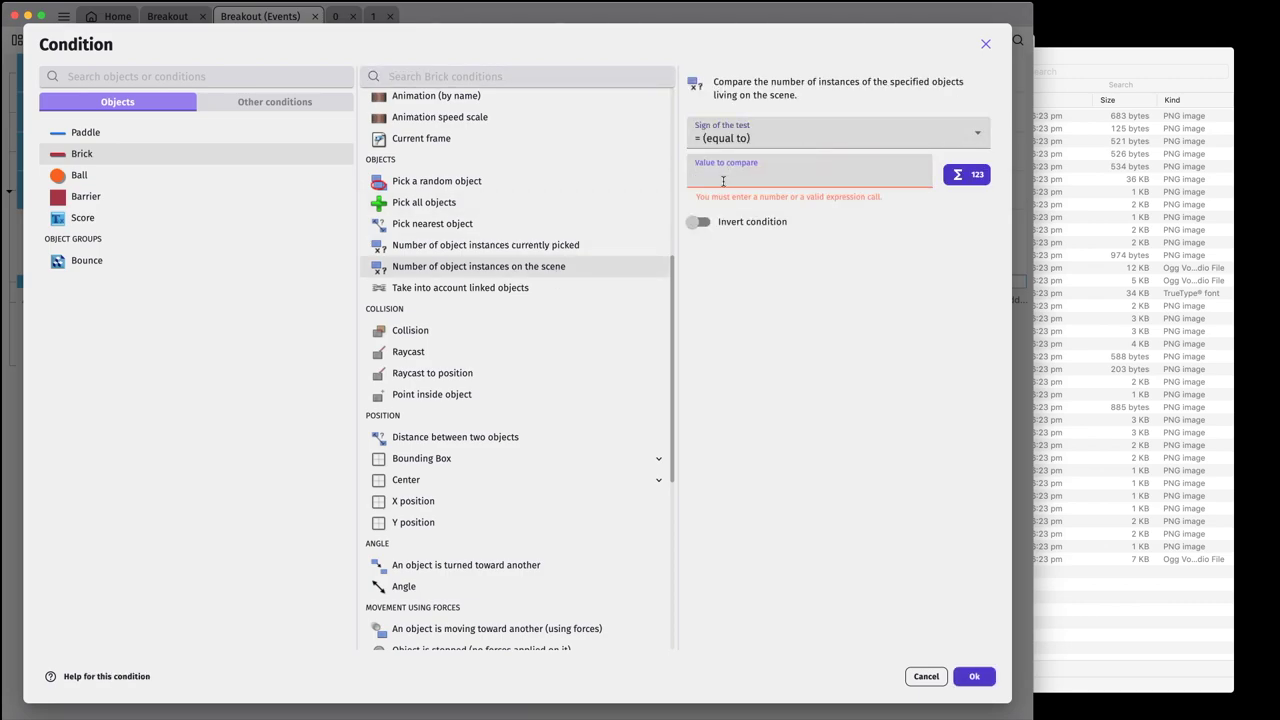
click(973, 677)
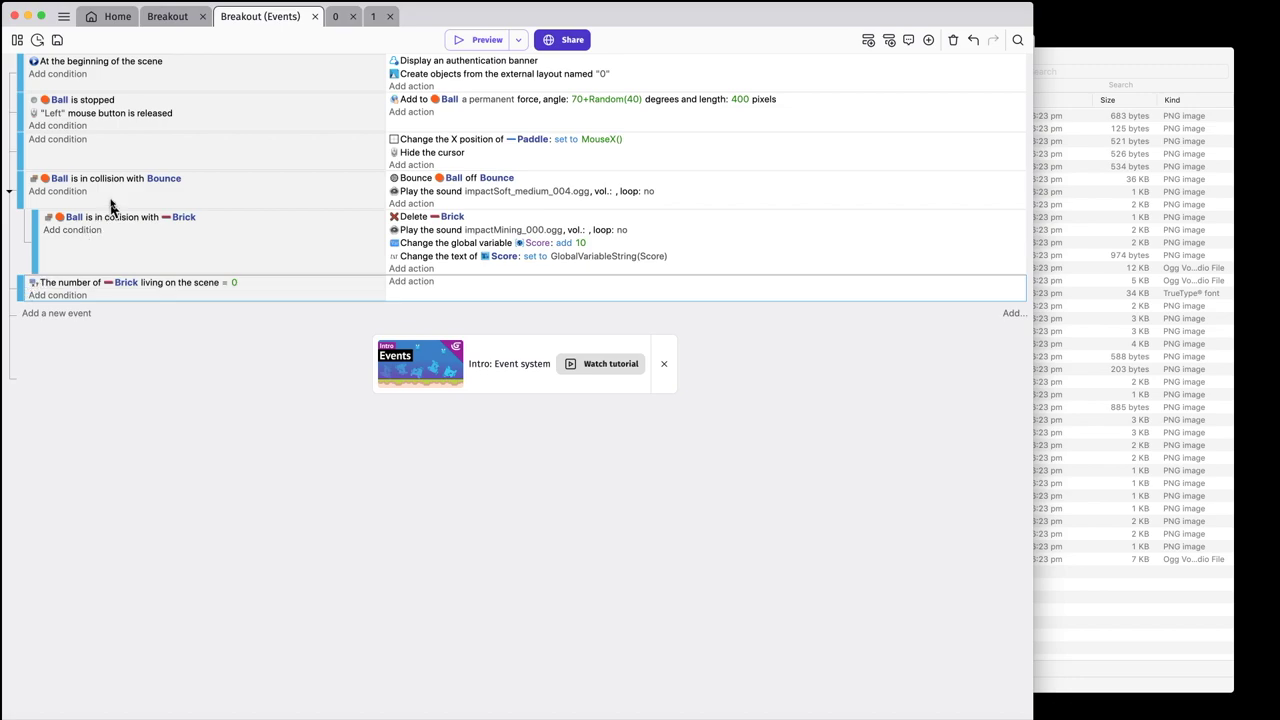
drag(24, 291, 57, 293)
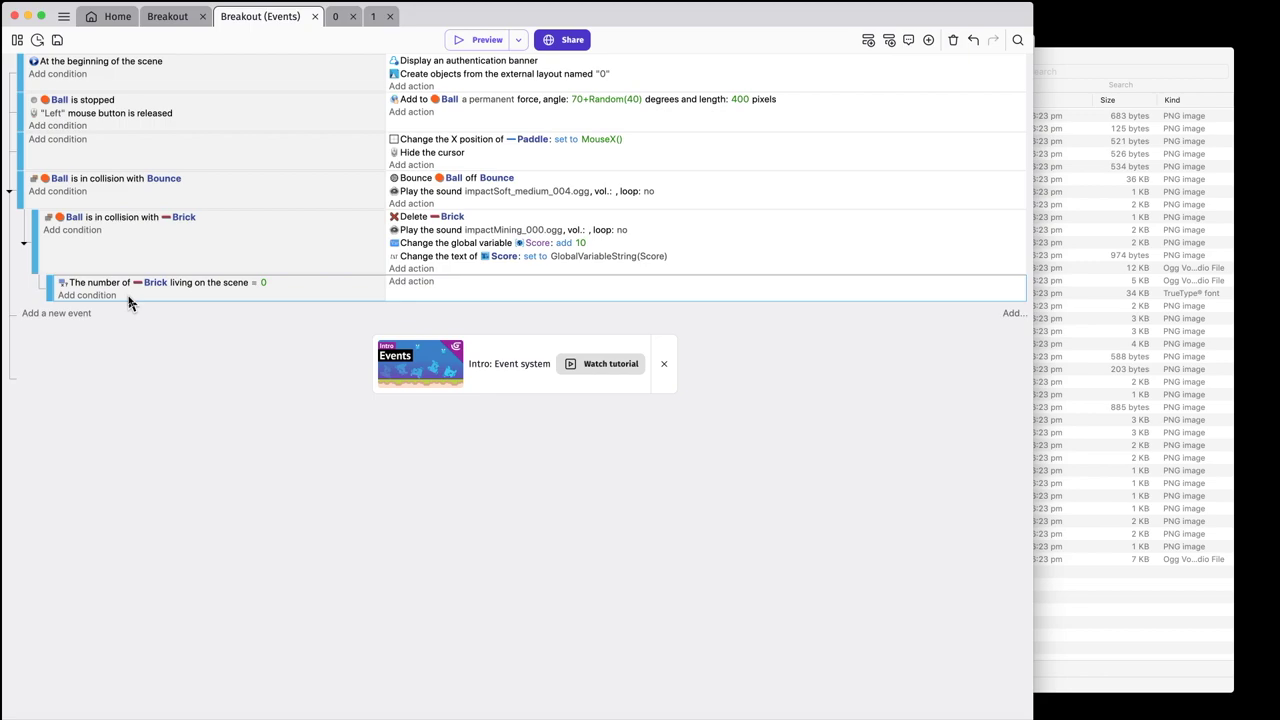
- Add an action to the brick-count event that adds 1 to the global number variable Level
click(425, 283)
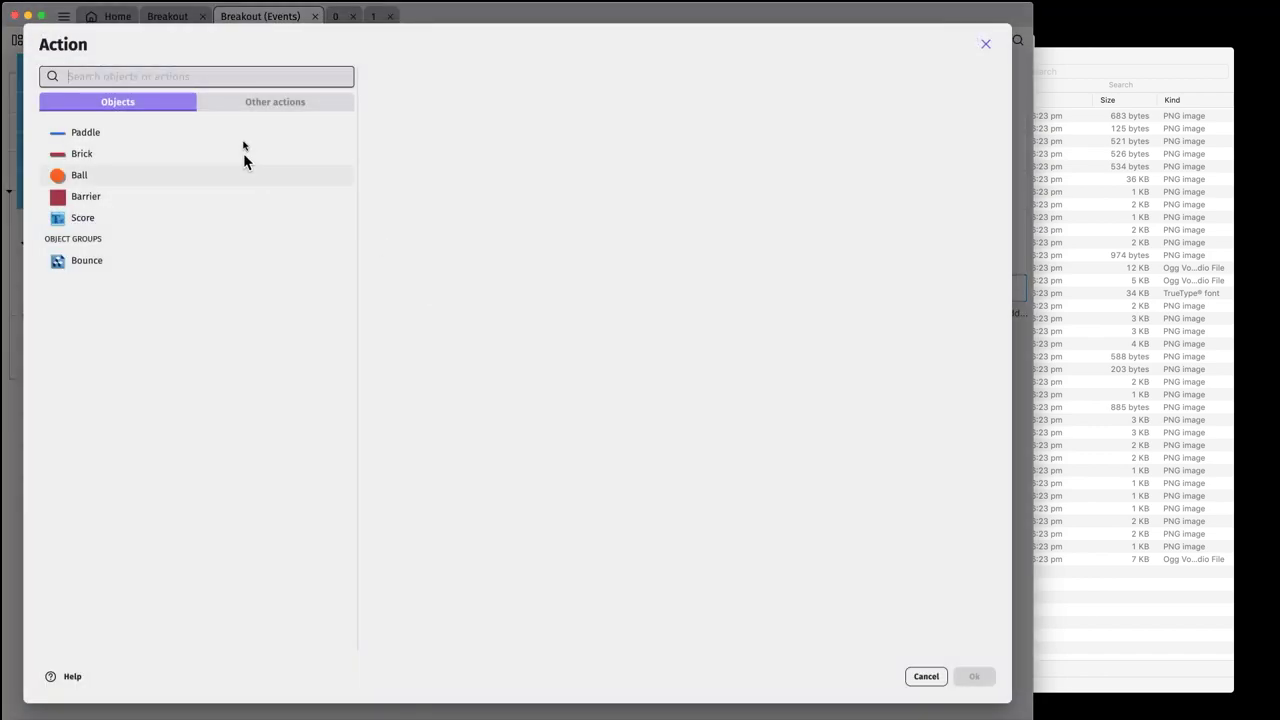
click(271, 103)
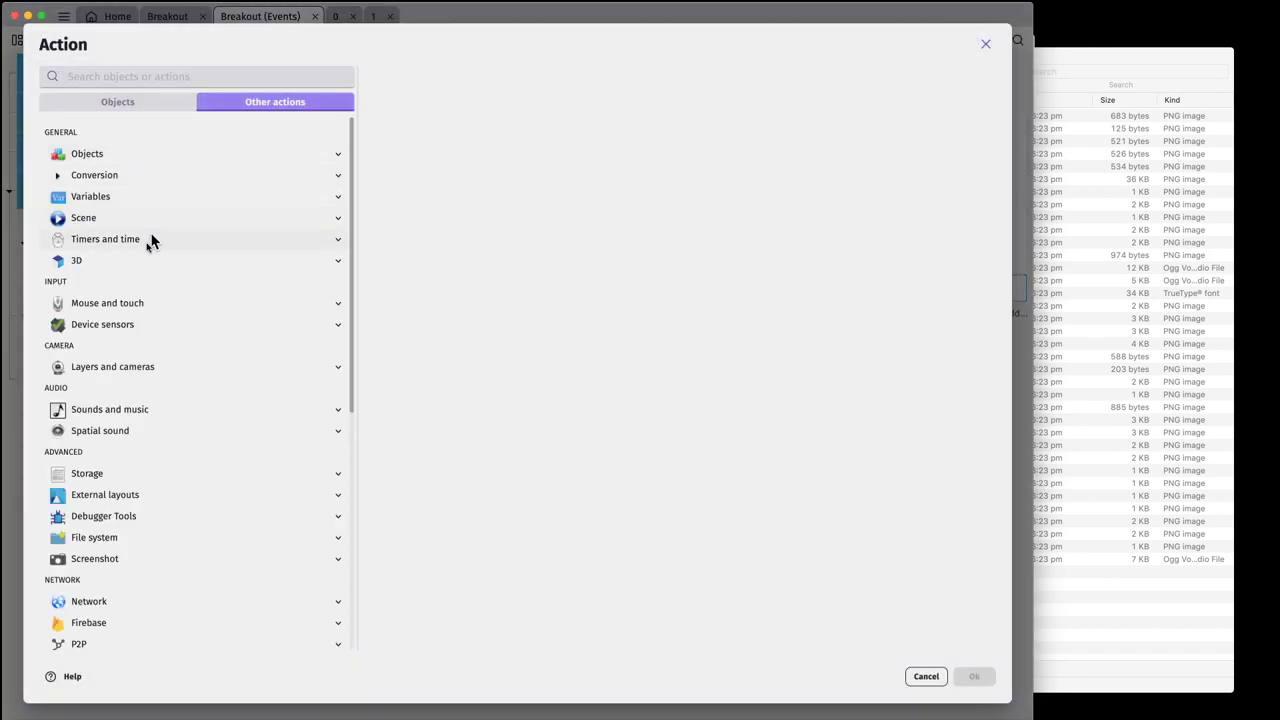
click(131, 198)
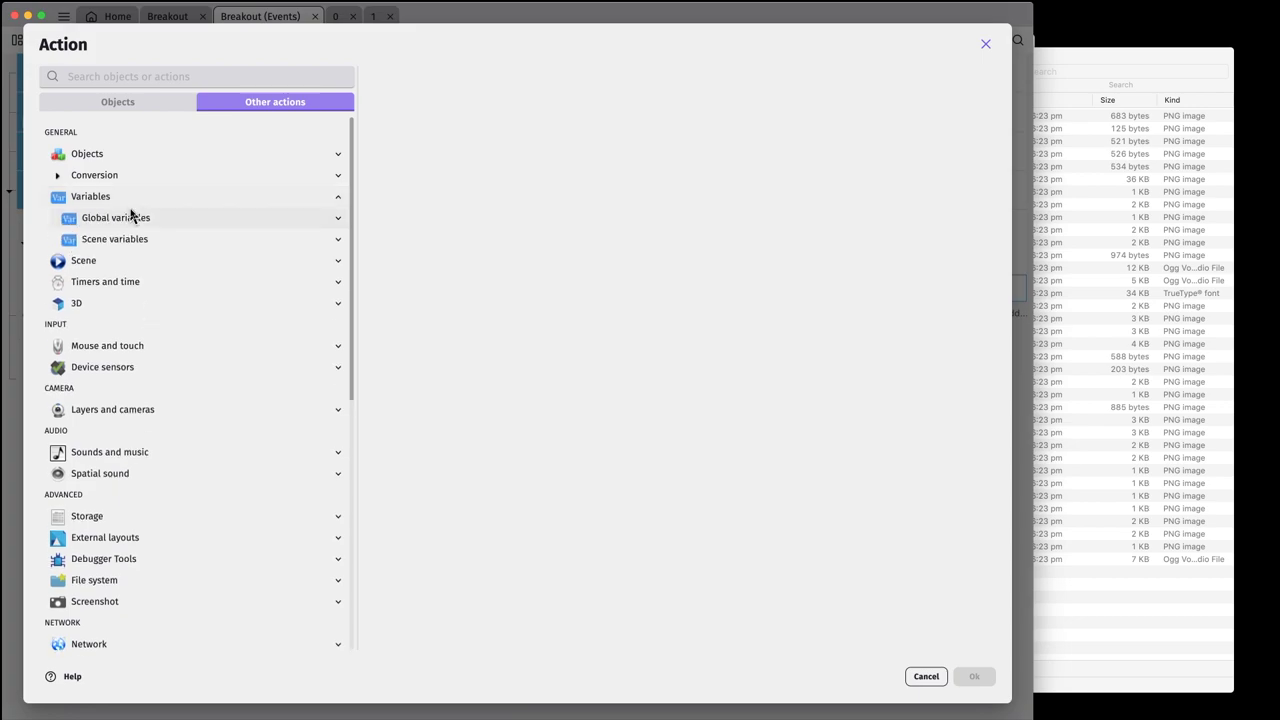
click(130, 218)
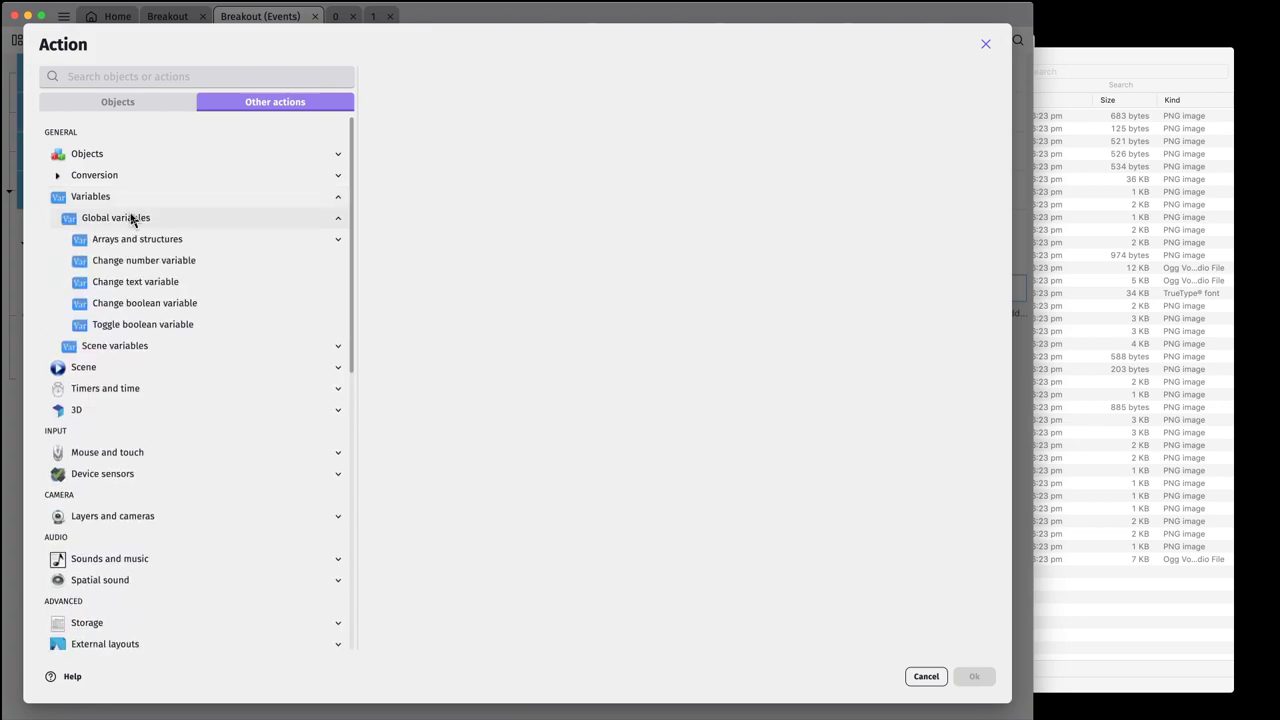
click(172, 262)
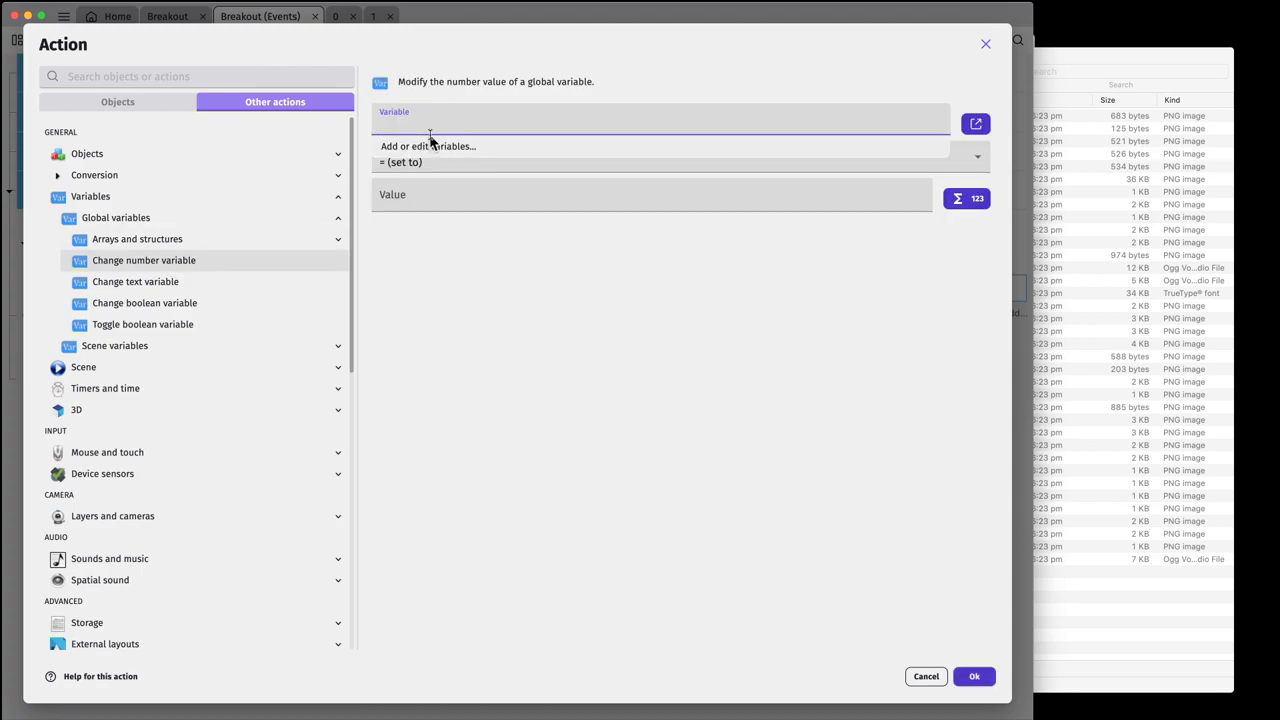
text(Level)
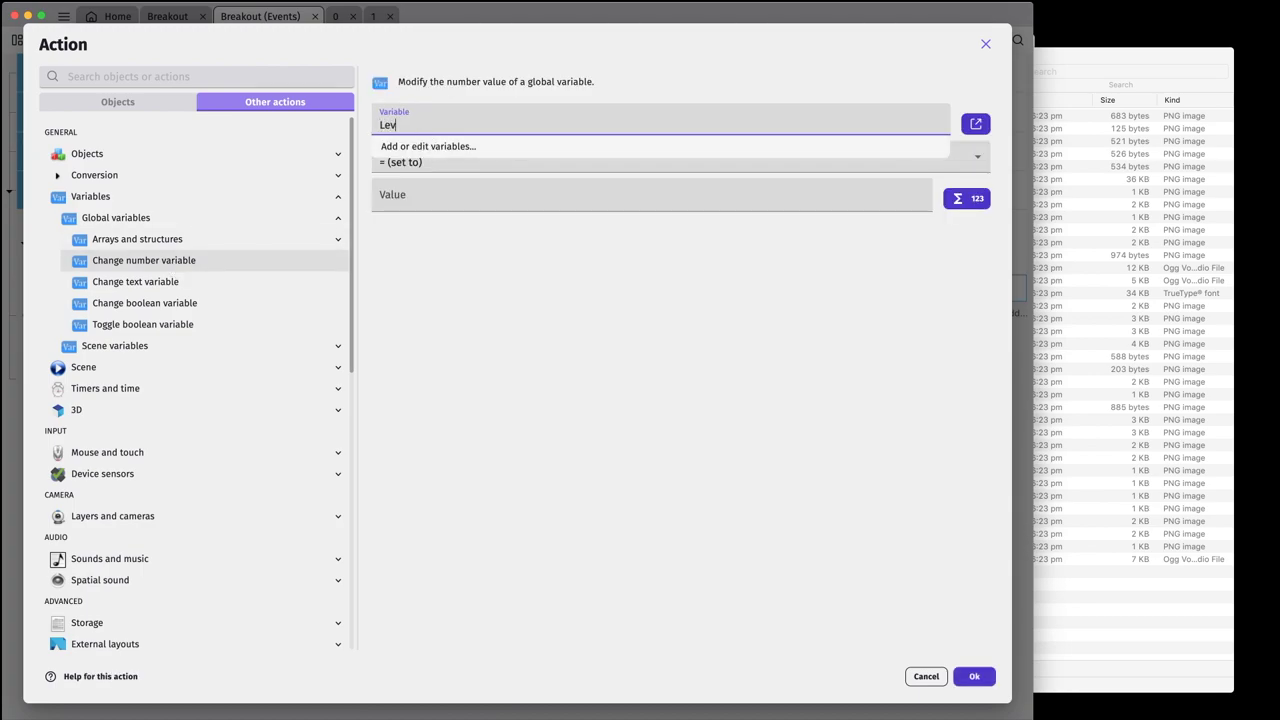
click(479, 172)
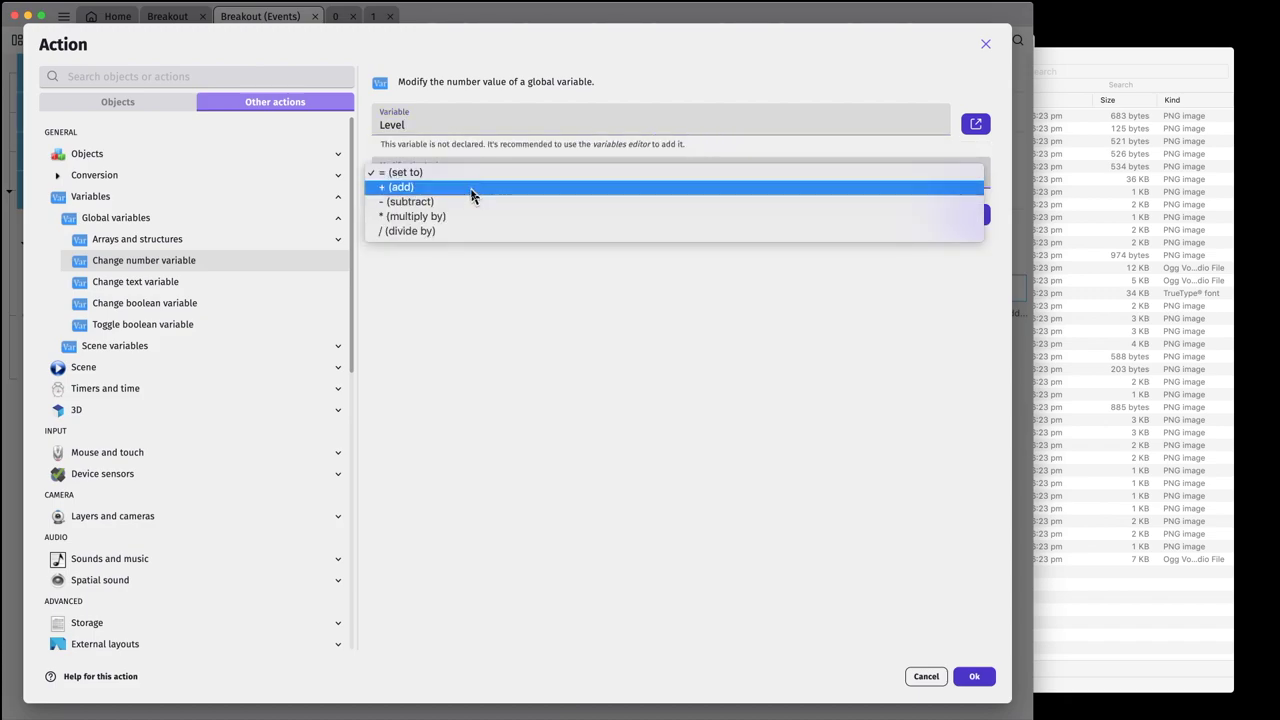
click(472, 194)
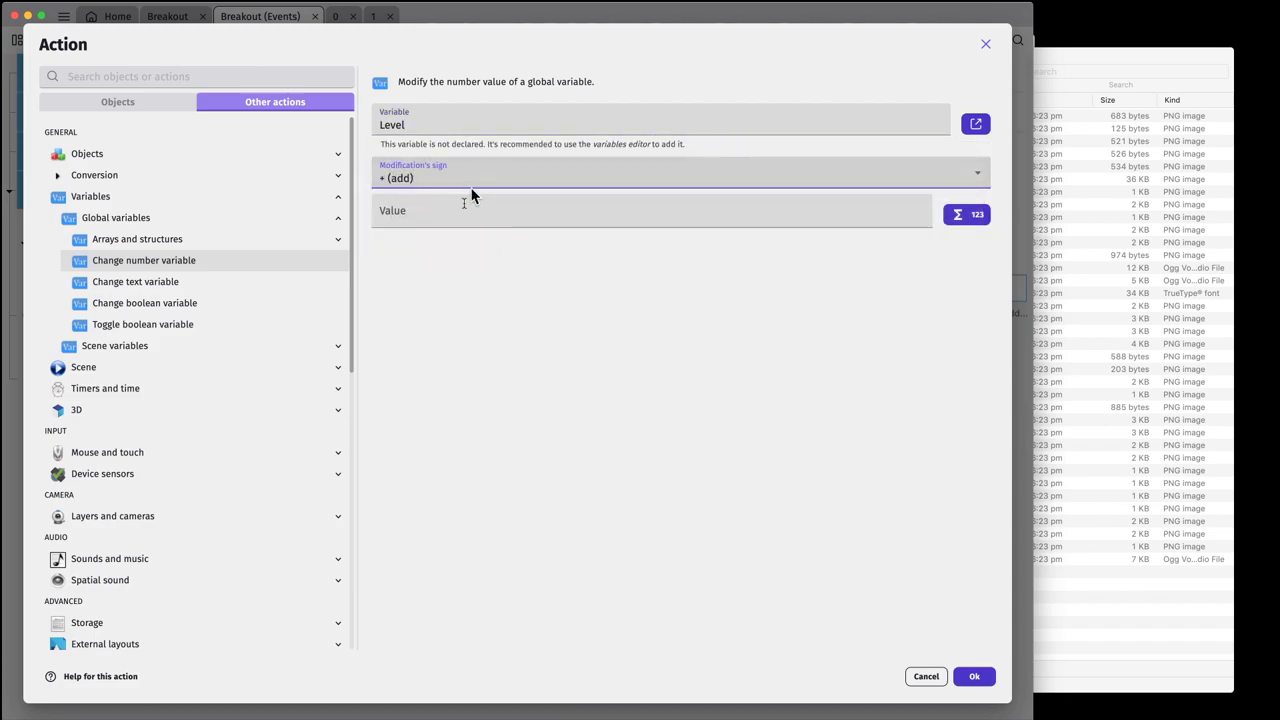
click(405, 212)
text(1)
click(495, 350)
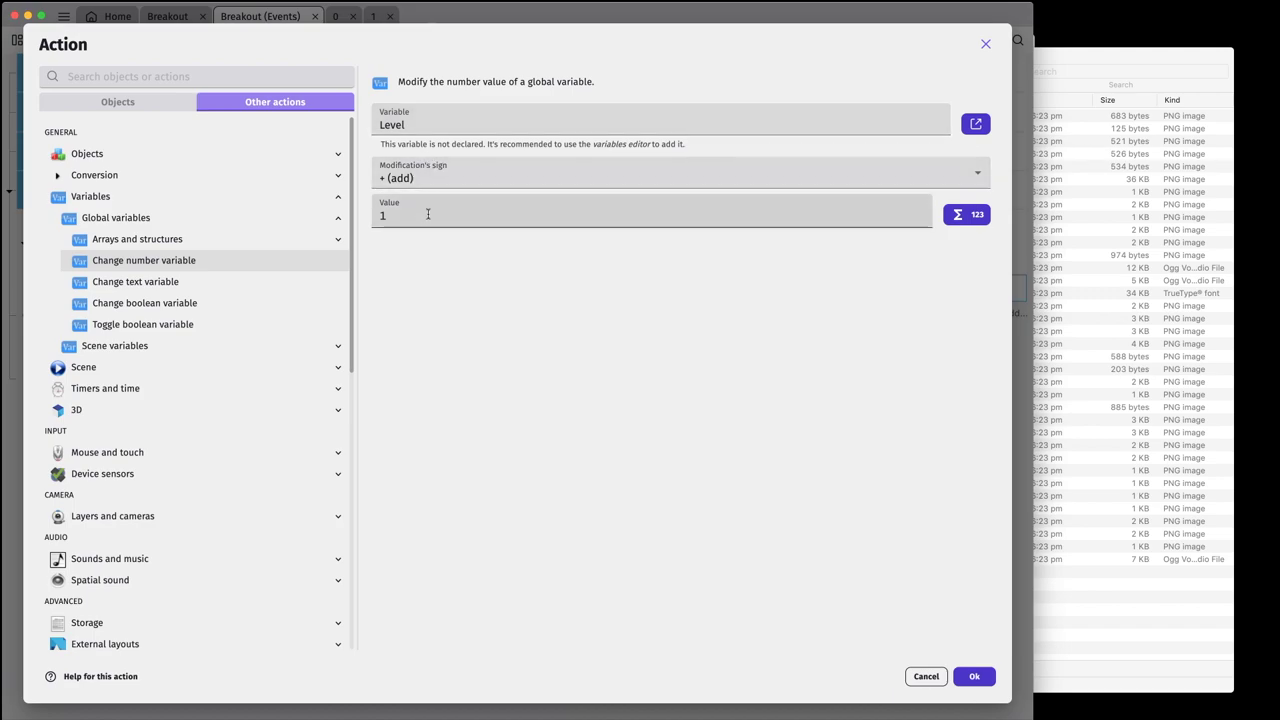
click(975, 677)
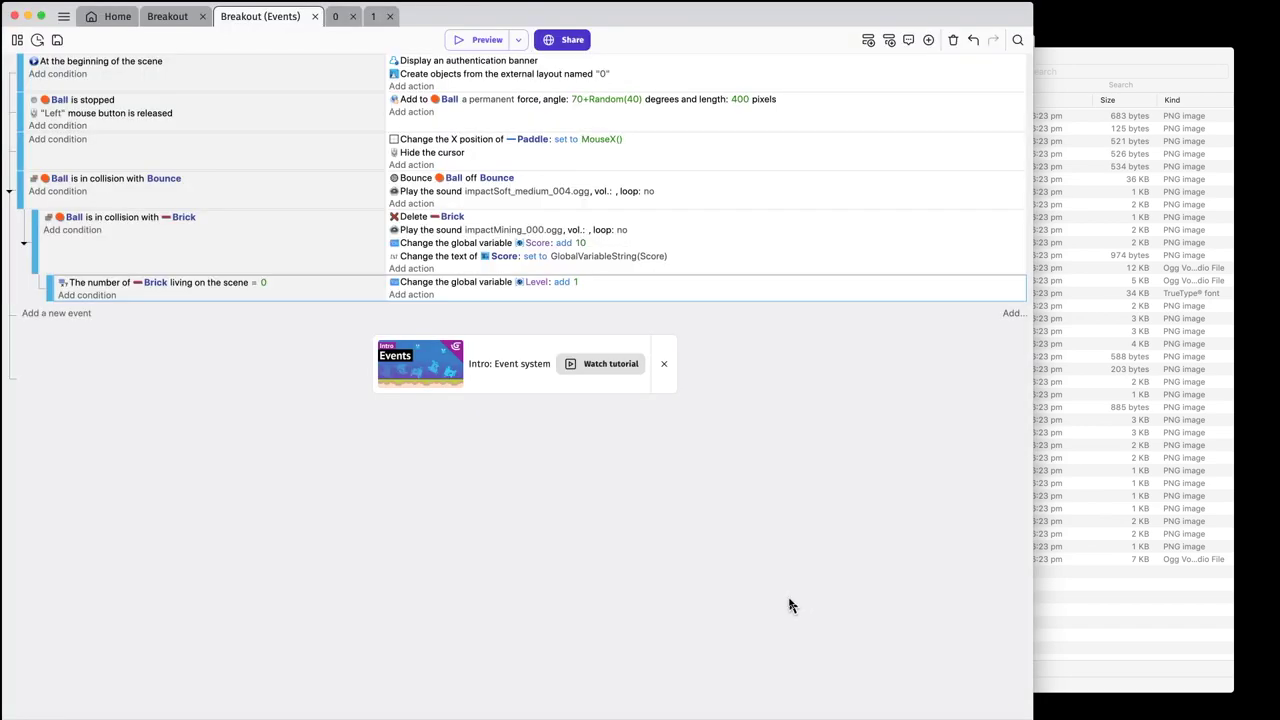
click(423, 297)
click(271, 100)
scroll(208, 256, down, 3)
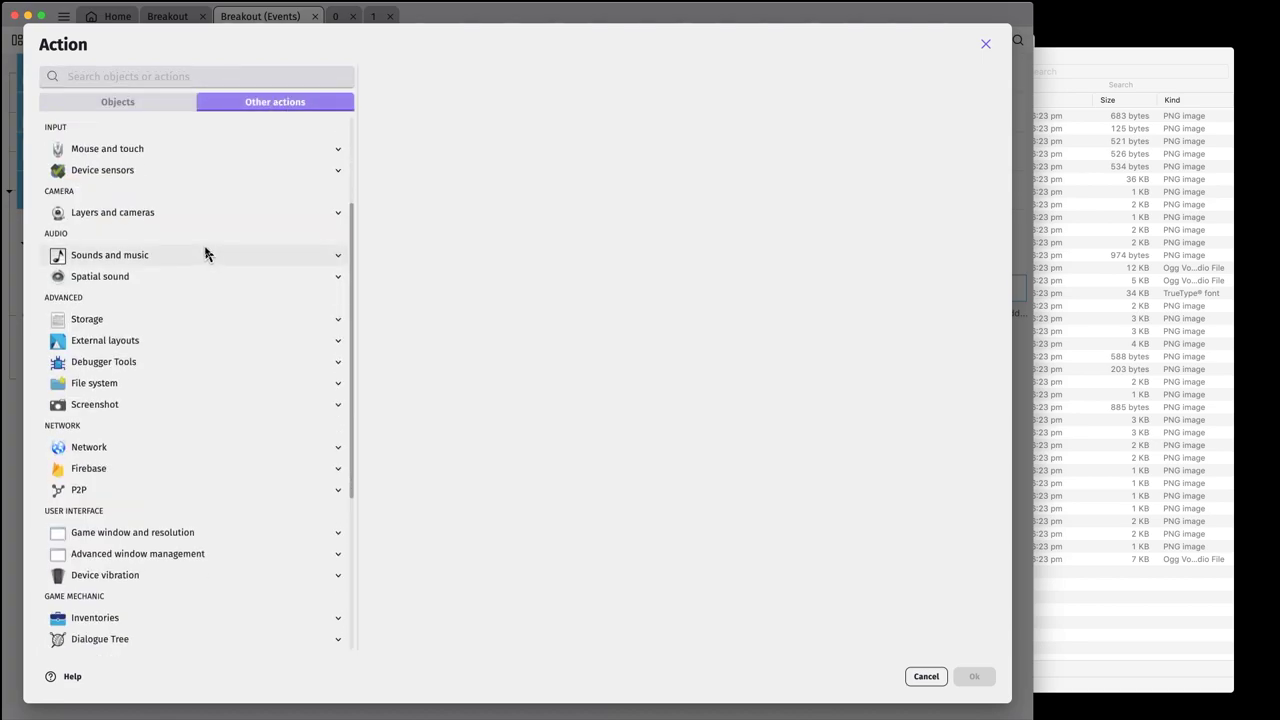
scroll(207, 252, down, 5)
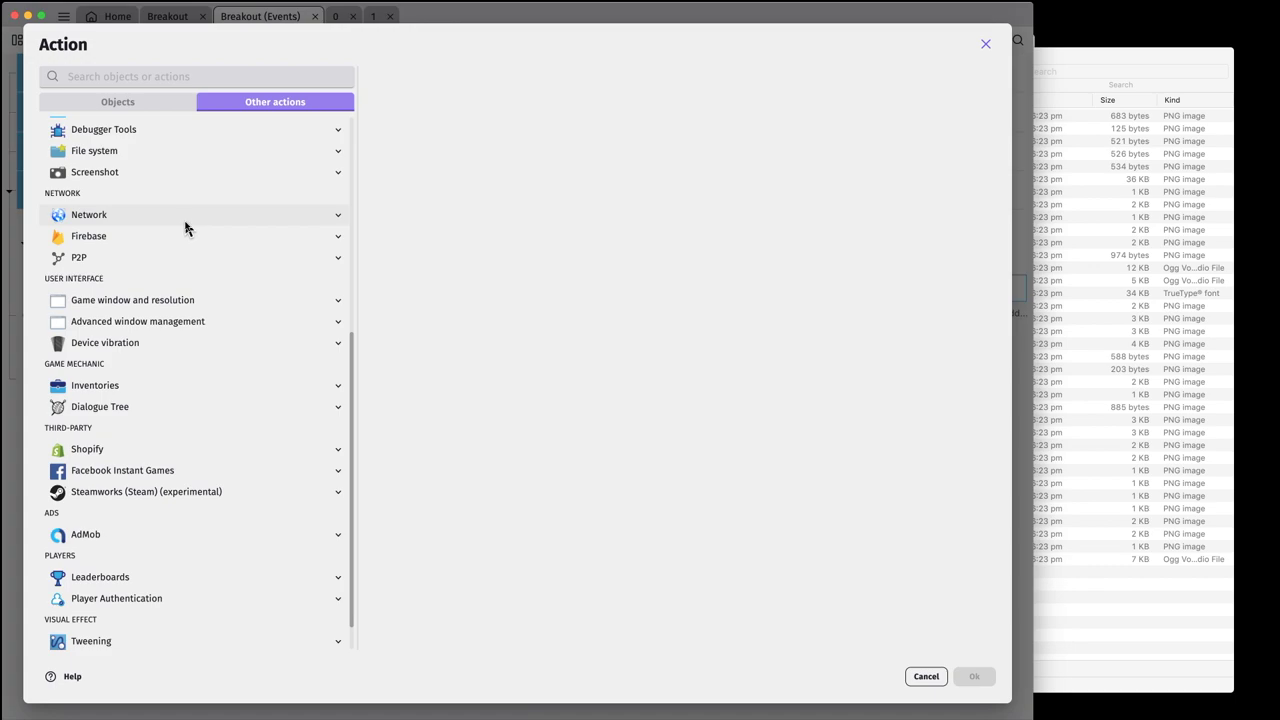
click(933, 675)
- Add an action to the brick-count event that stops the Ball by removing all of its forces
click(426, 295)
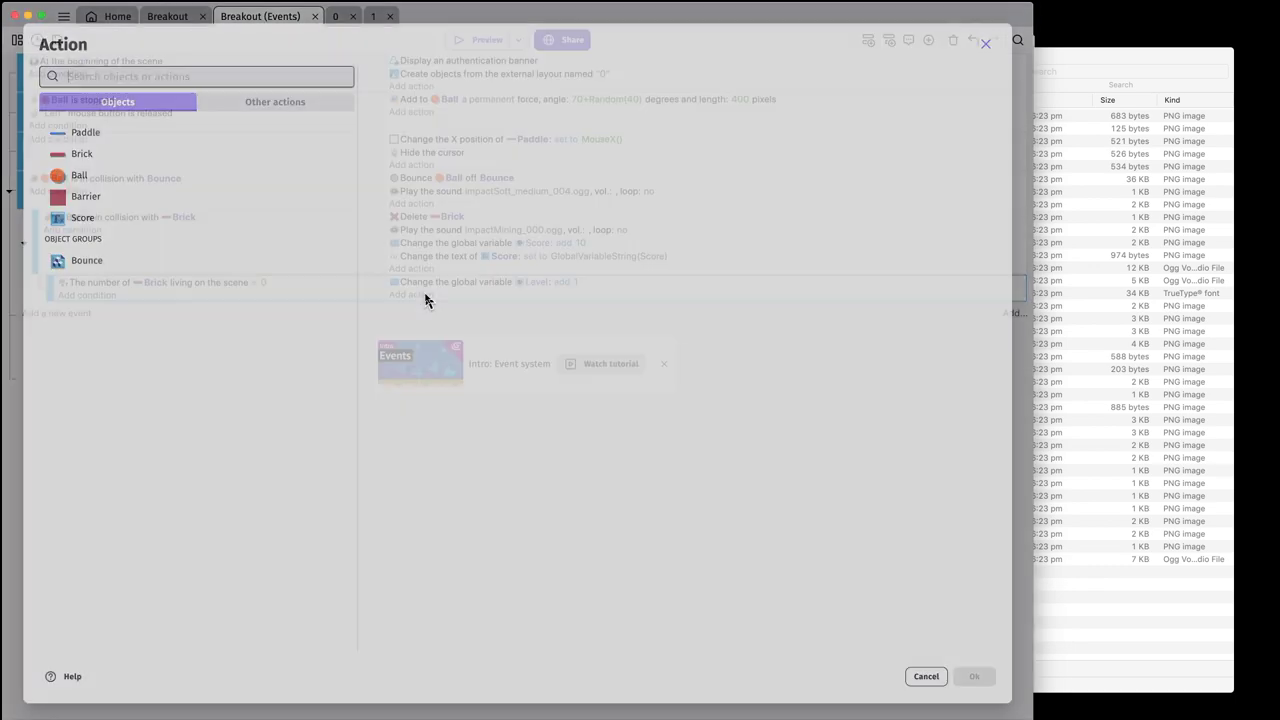
click(86, 179)
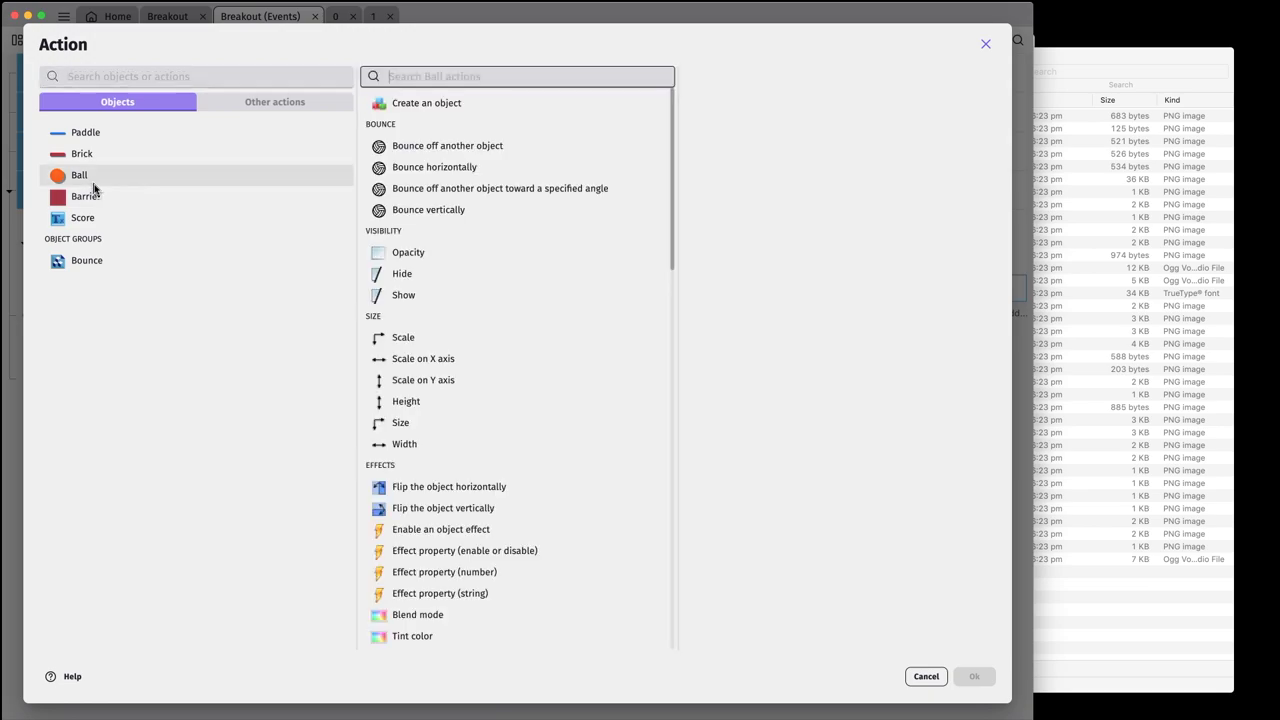
scroll(484, 364, down, 5)
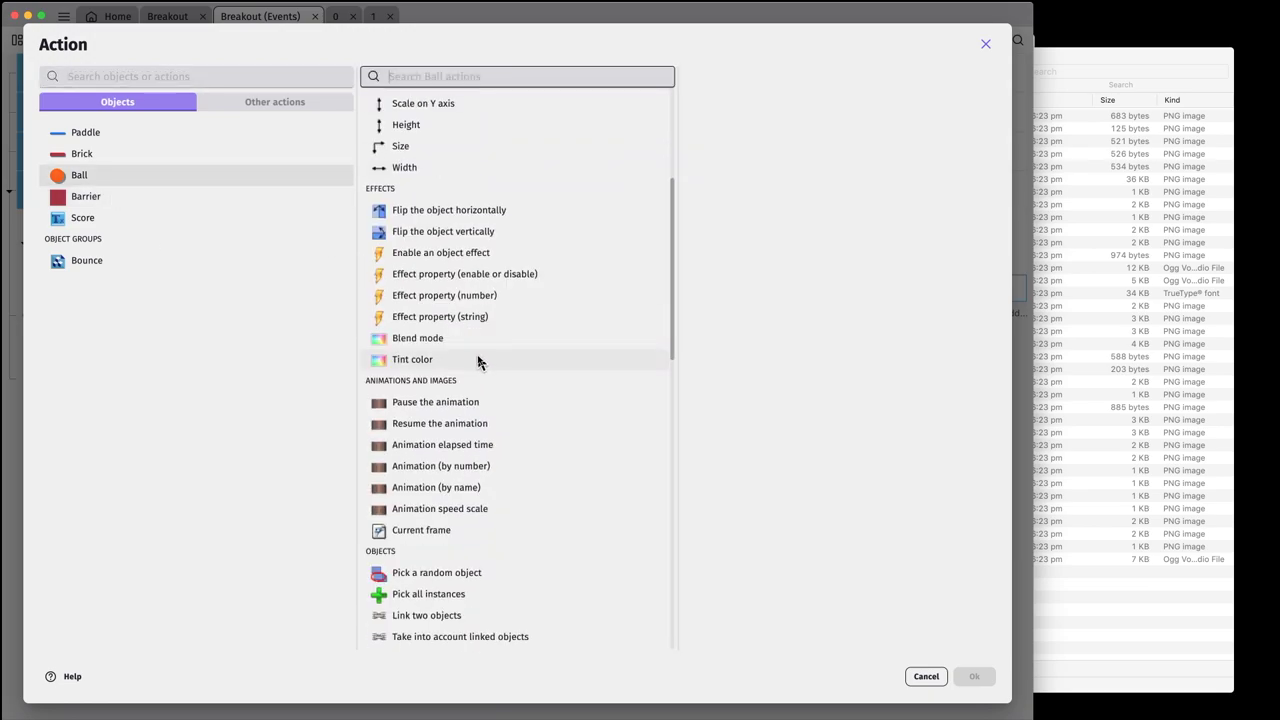
scroll(489, 352, down, 2)
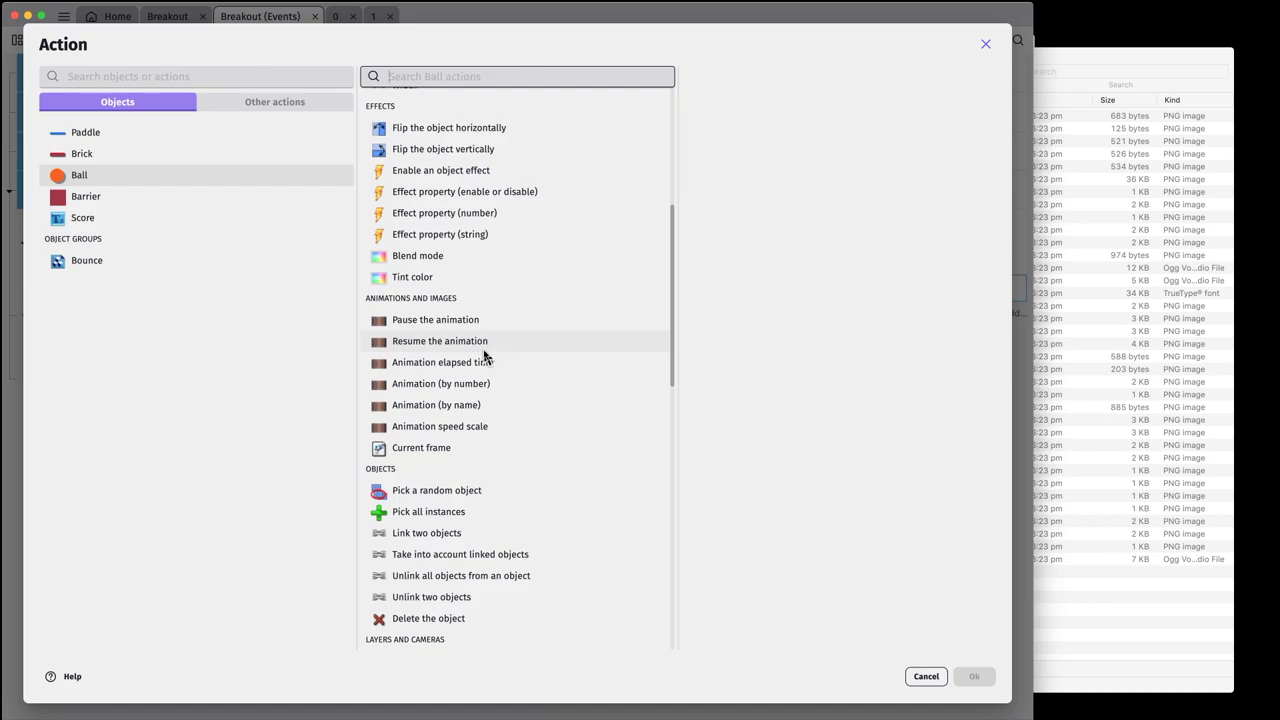
scroll(485, 352, down, 1)
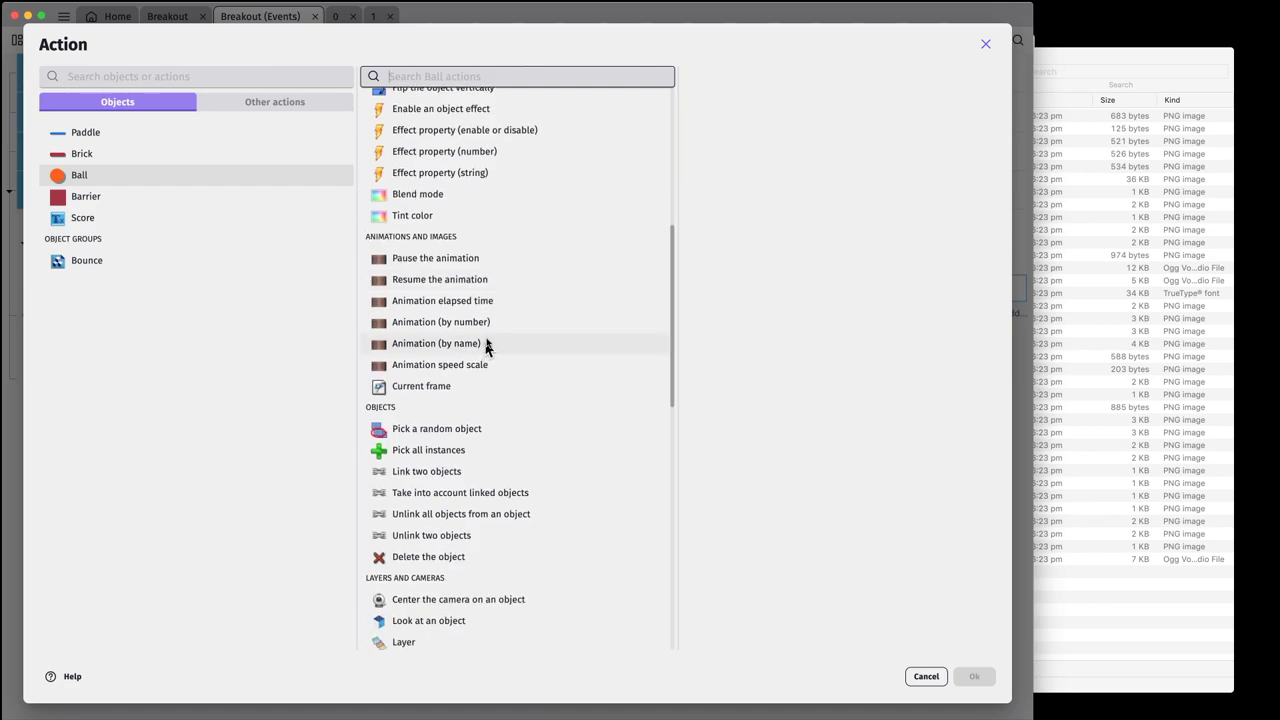
scroll(489, 345, up, 5)
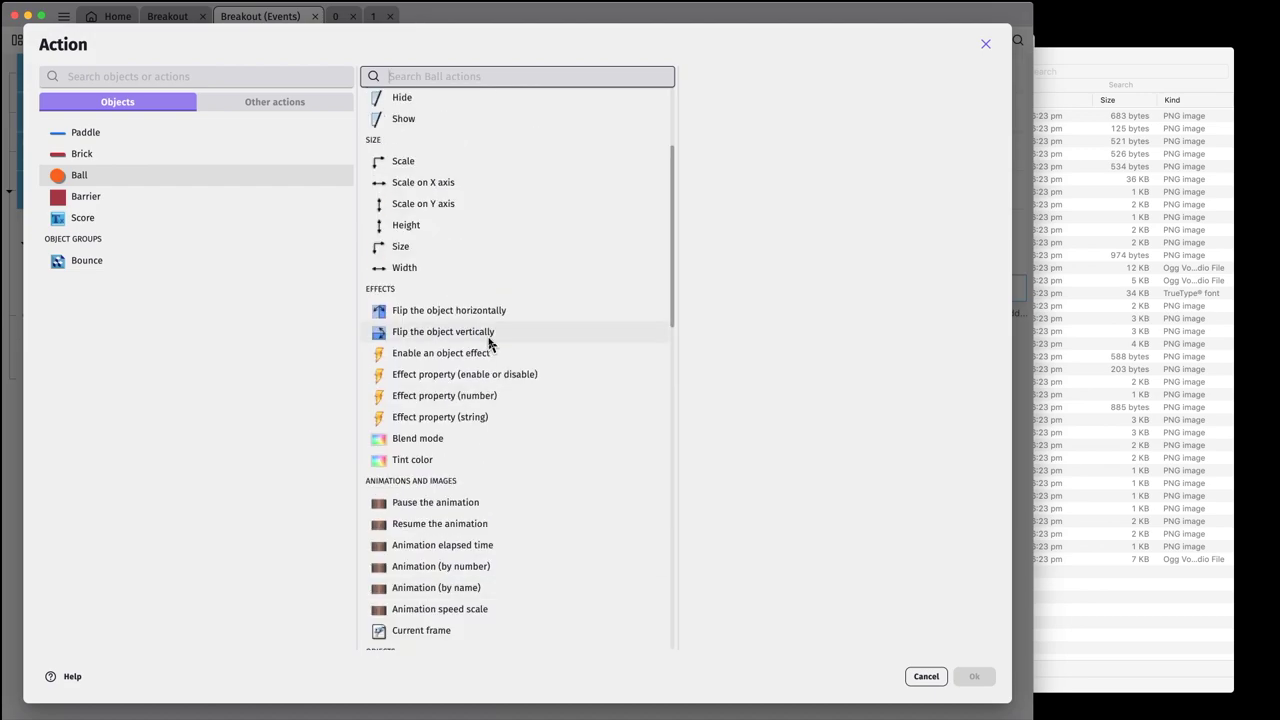
scroll(490, 344, down, 7)
scroll(490, 344, down, 3)
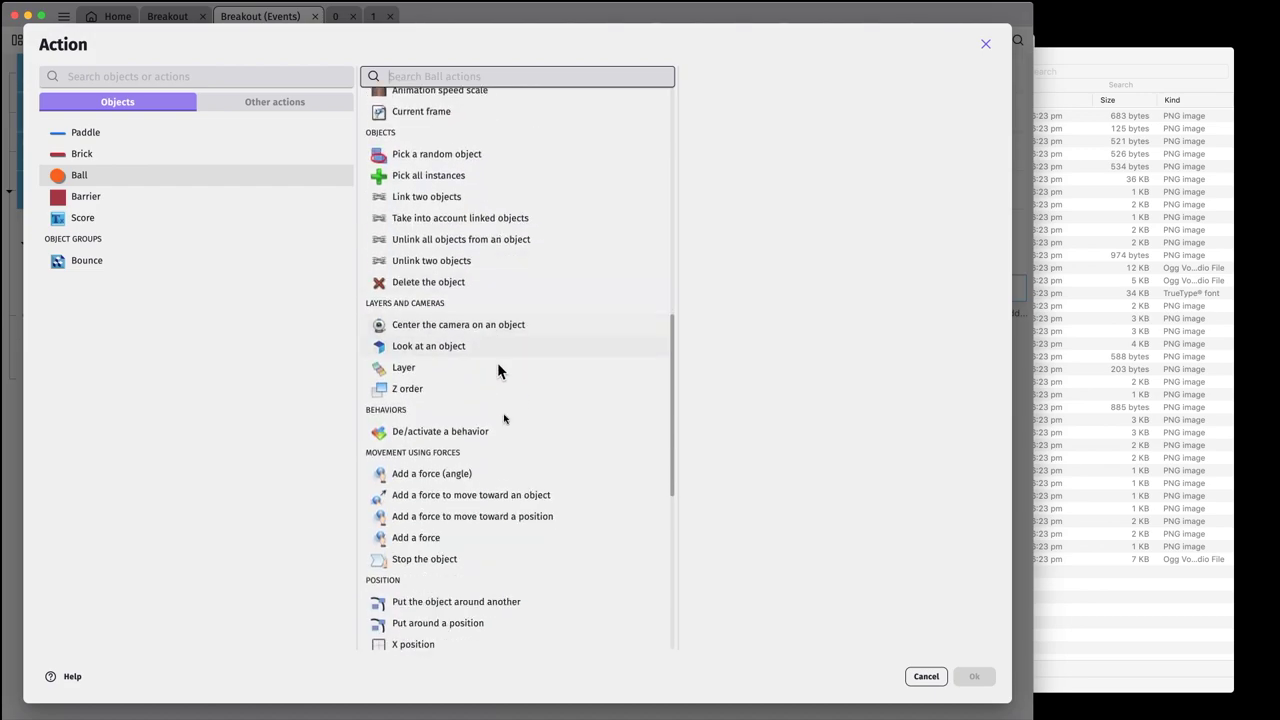
click(436, 562)
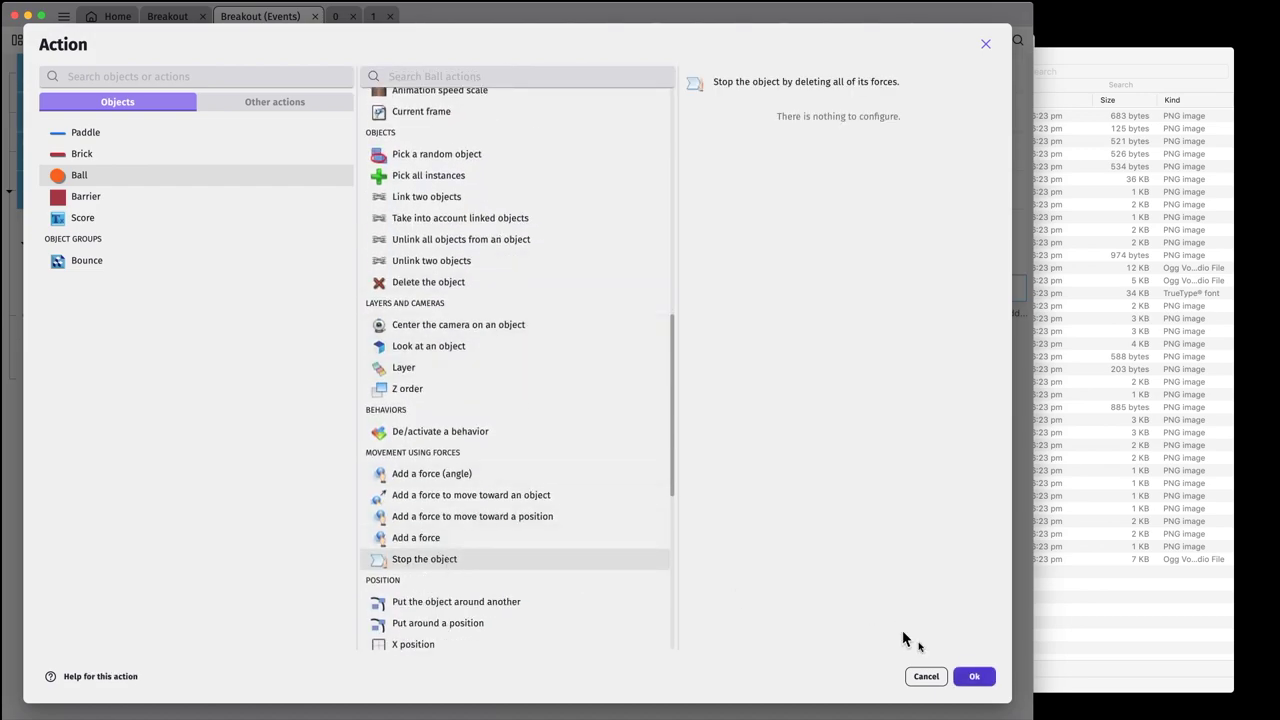
click(974, 677)
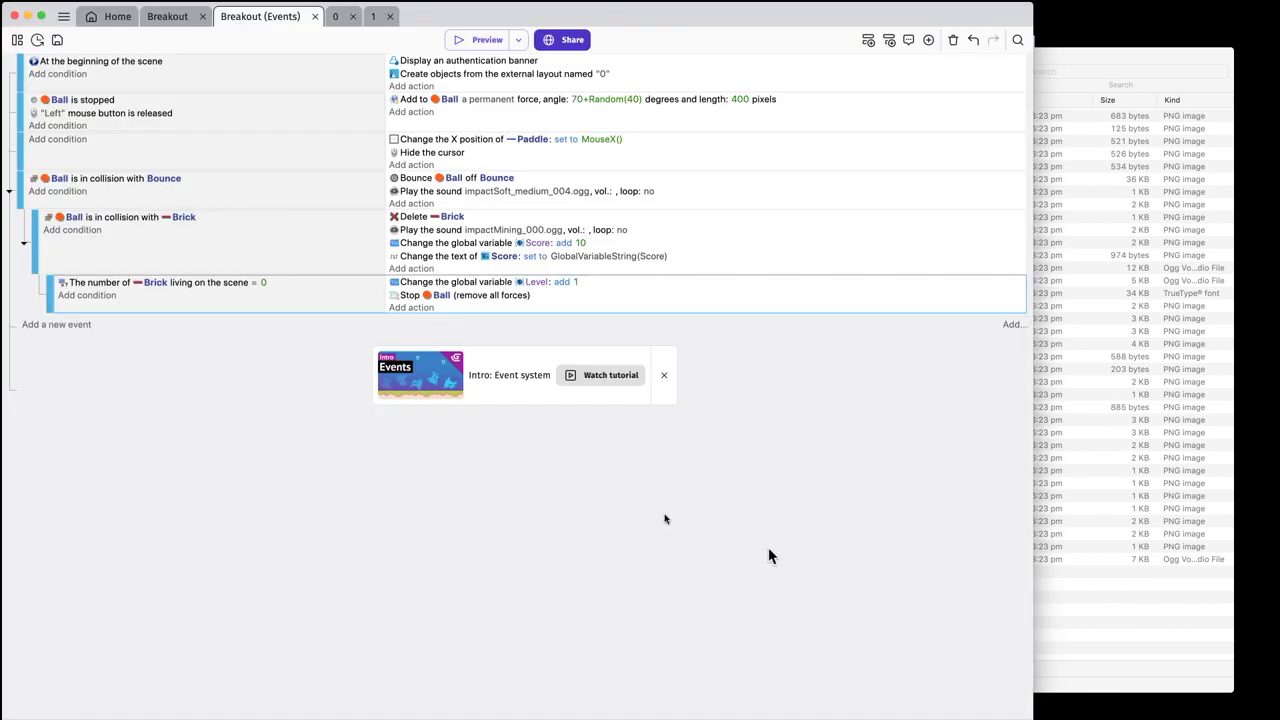
- Add an action to the brick-count event that sets the Ball's position to X 600, Y 300
click(426, 312)
click(66, 176)
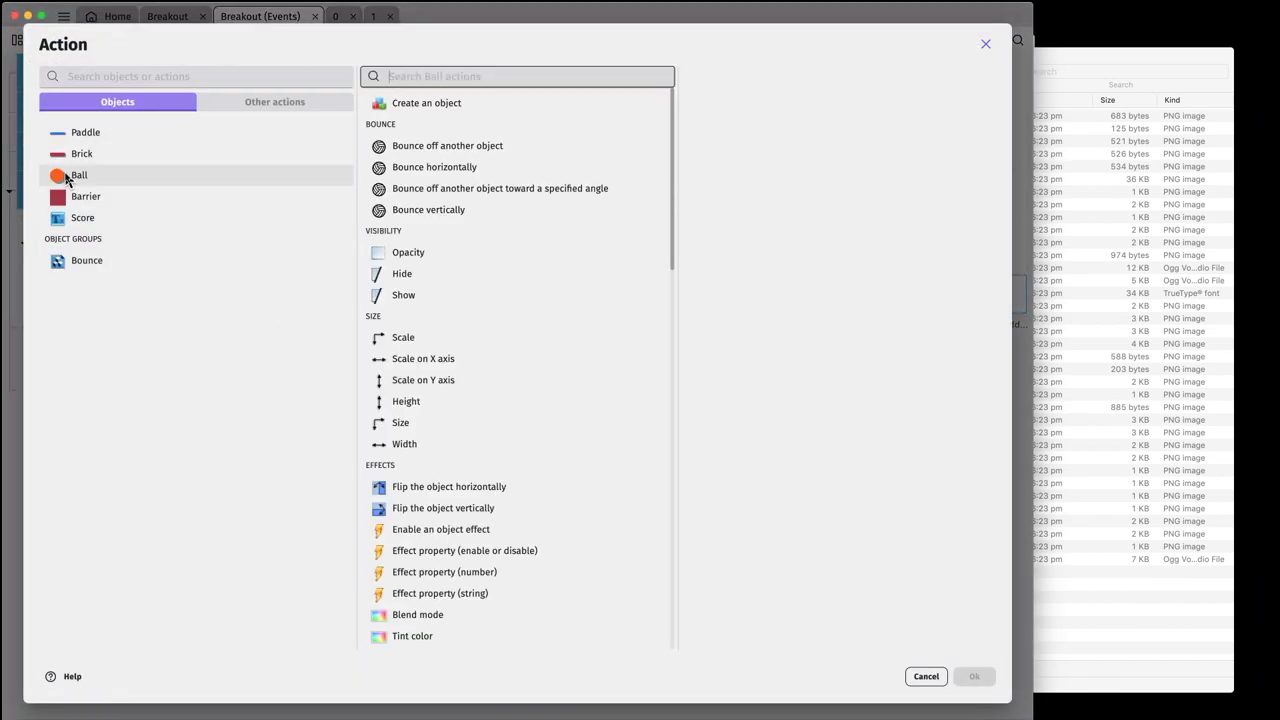
scroll(474, 280, down, 1)
scroll(472, 276, down, 5)
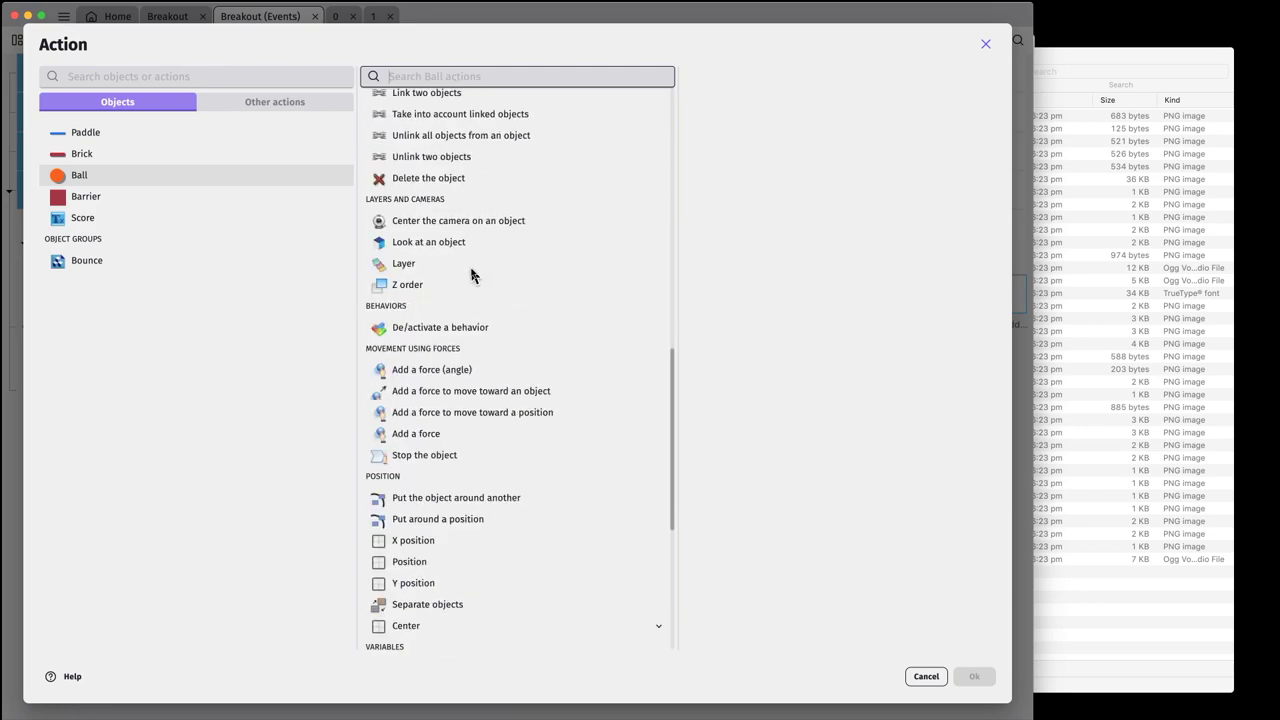
click(430, 564)
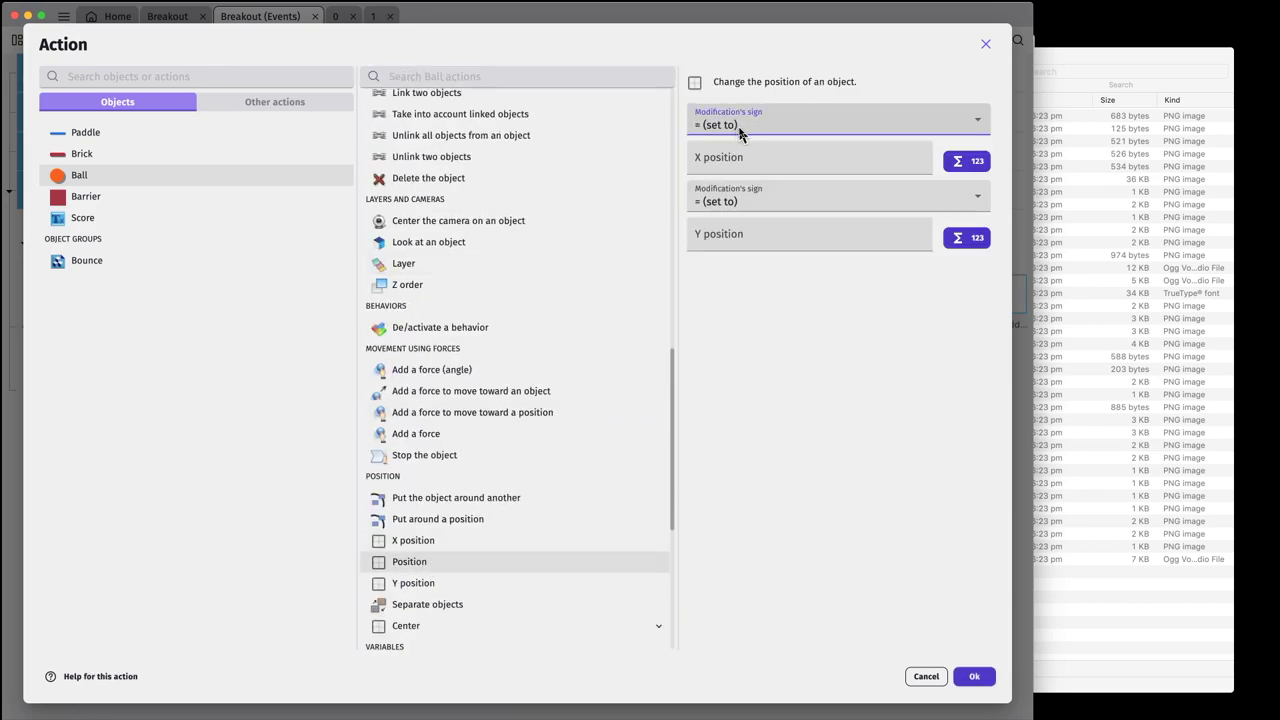
click(754, 157)
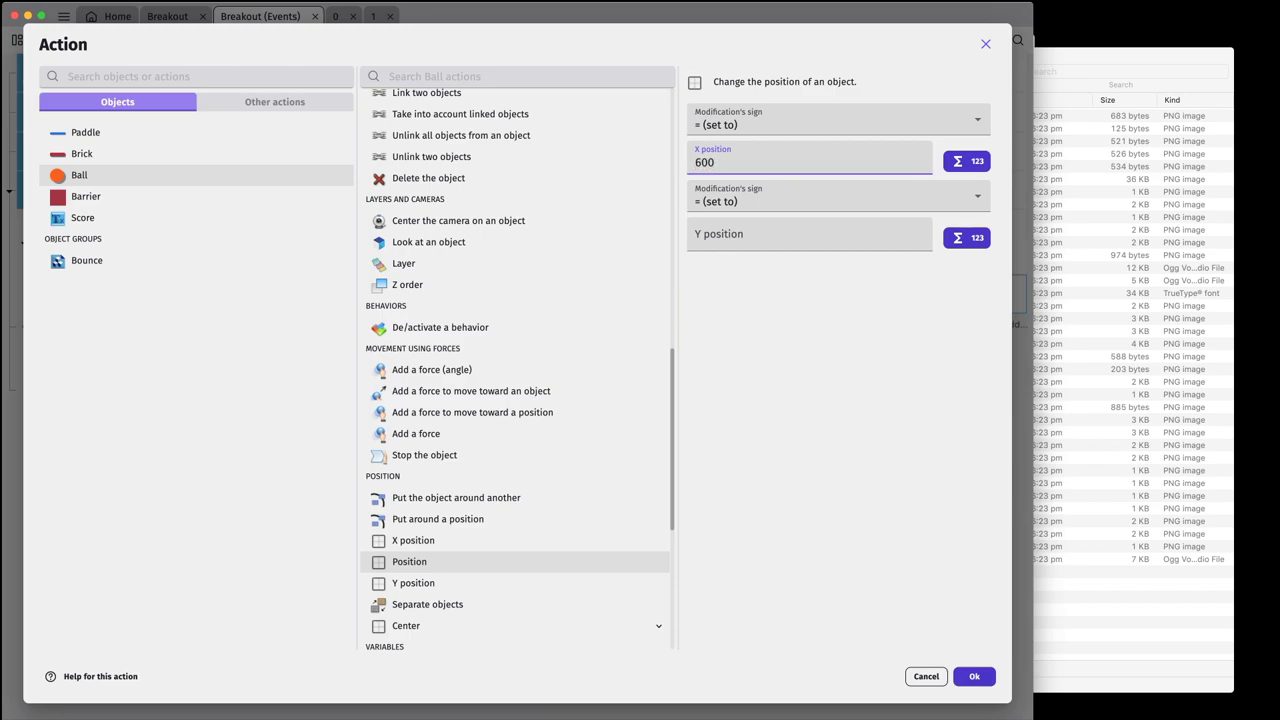
click(770, 232)
text(300)
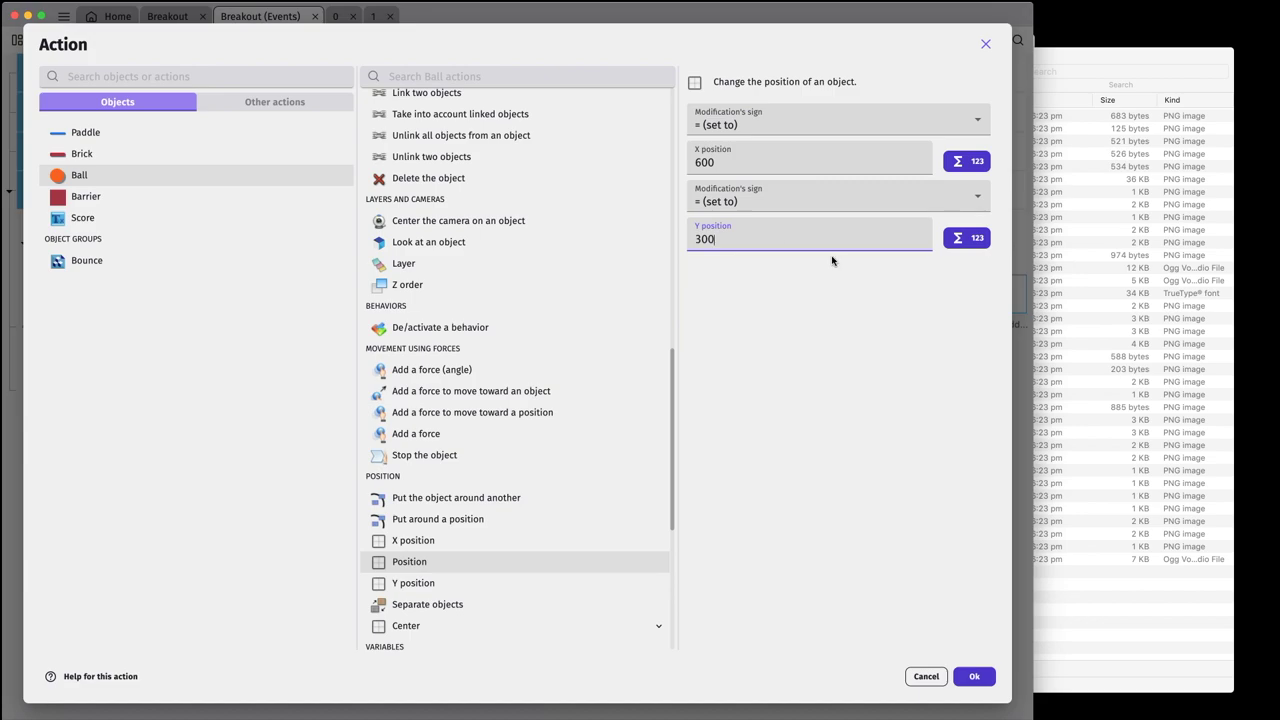
click(974, 676)
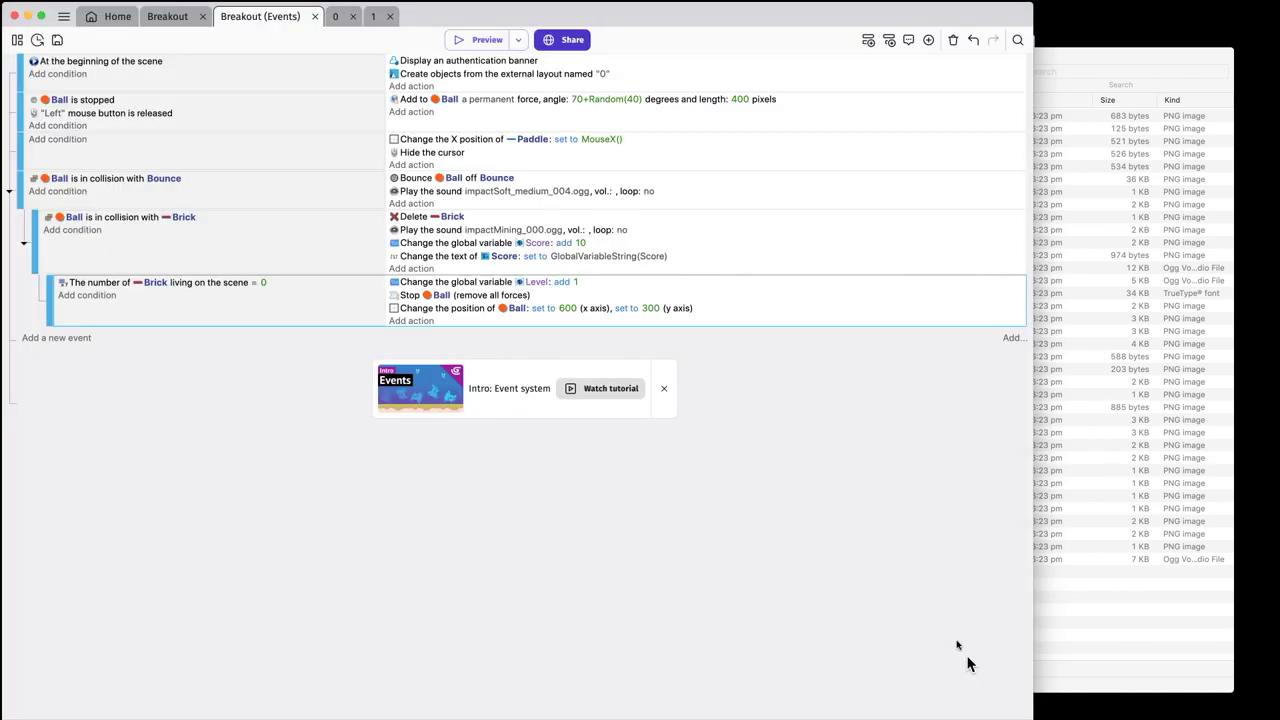
- Add an action to the brick-count event that creates objects from the external layout named by the expression GlobalVariableString(Level)
click(415, 321)
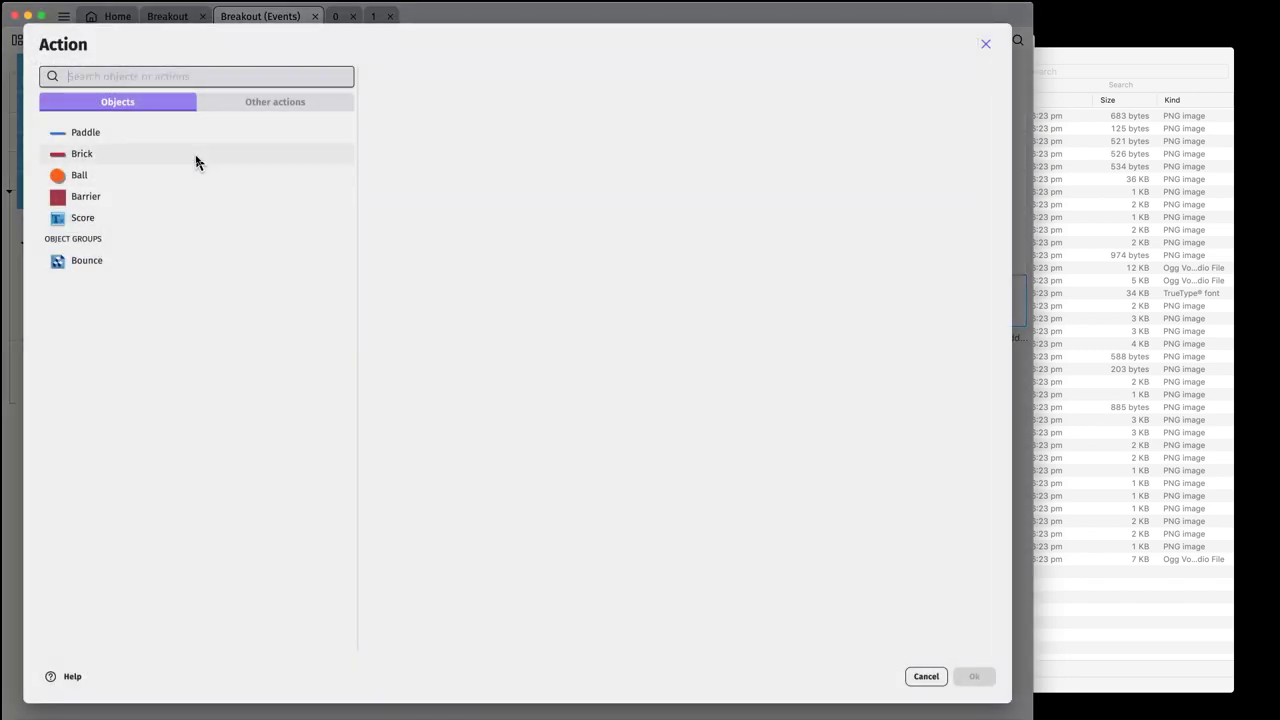
click(277, 101)
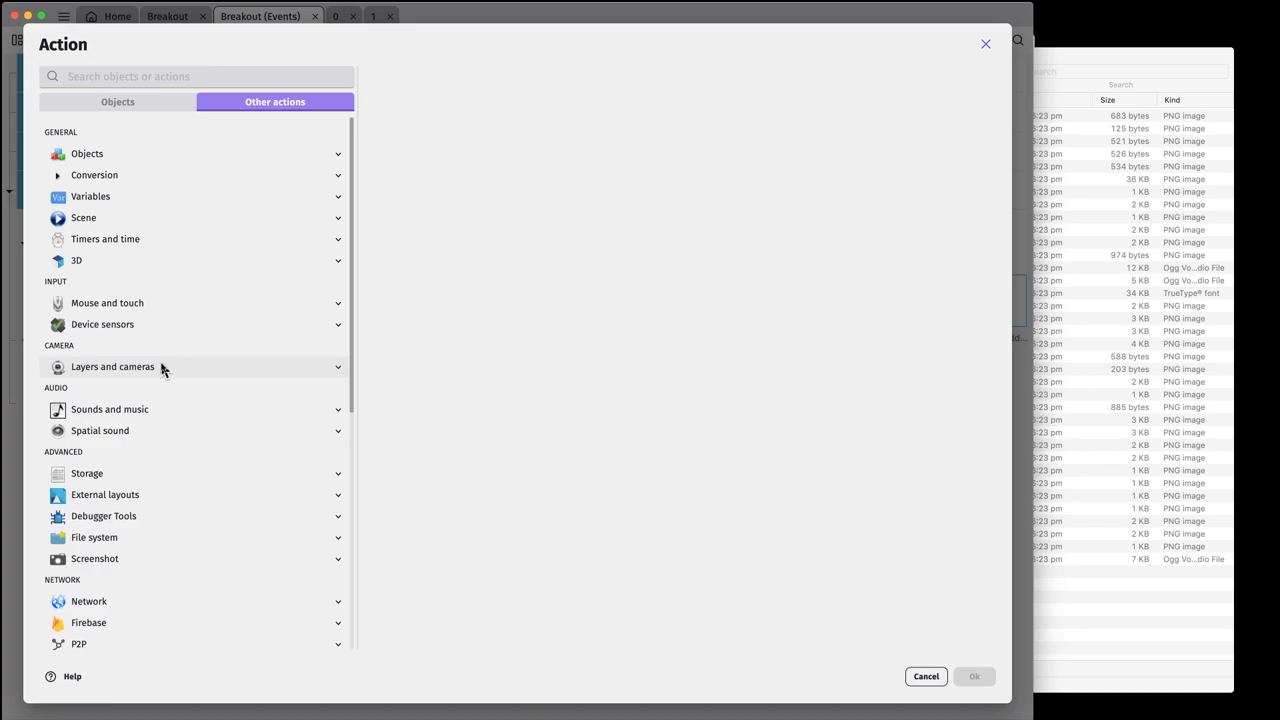
click(124, 497)
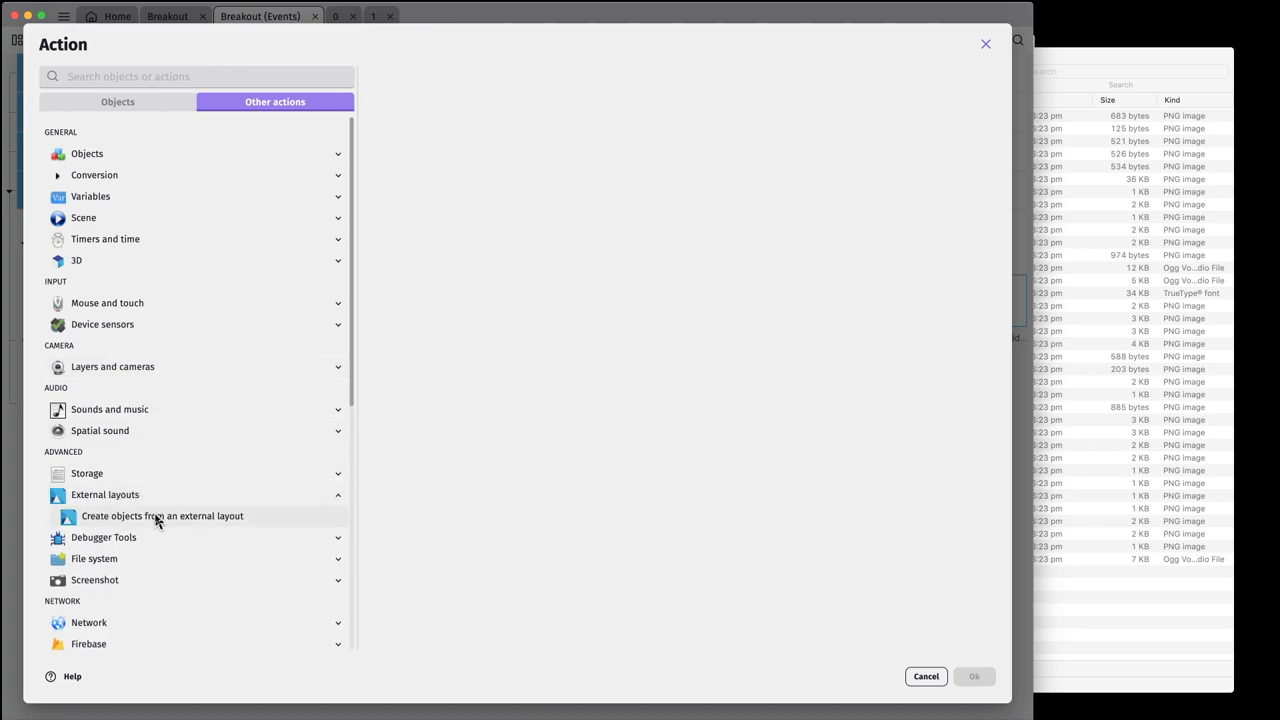
click(157, 517)
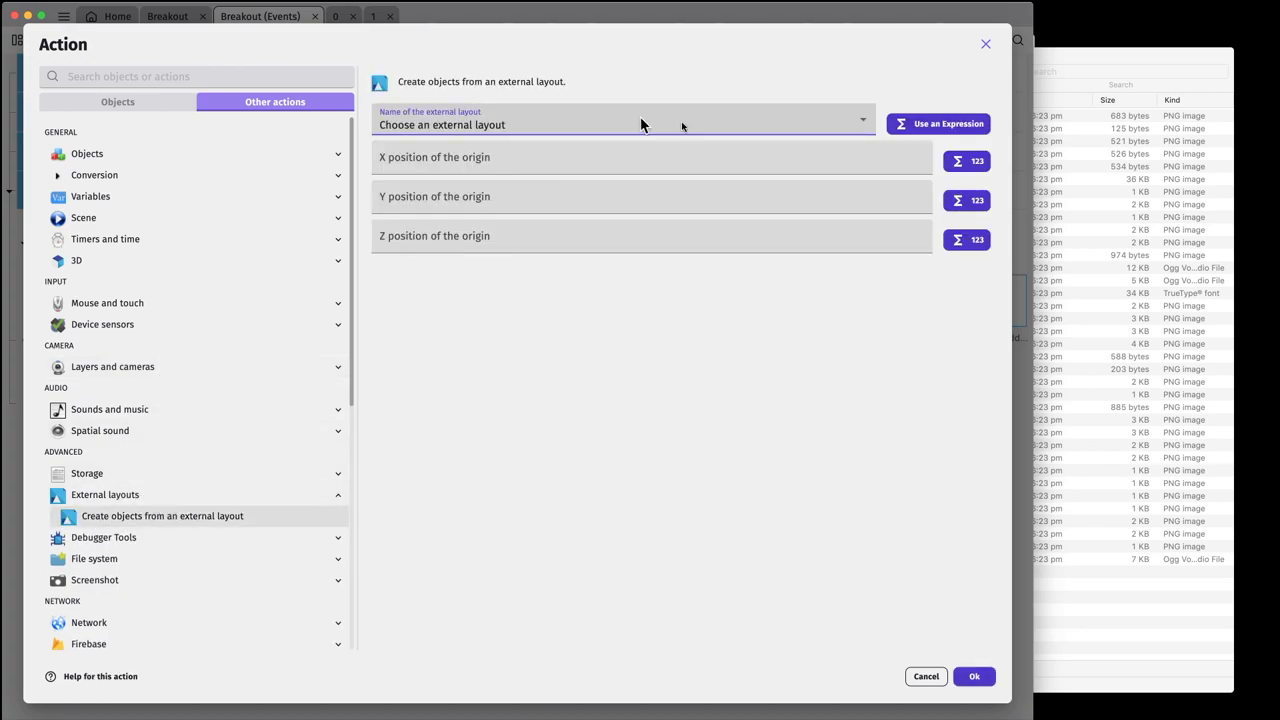
click(937, 124)
click(551, 123)
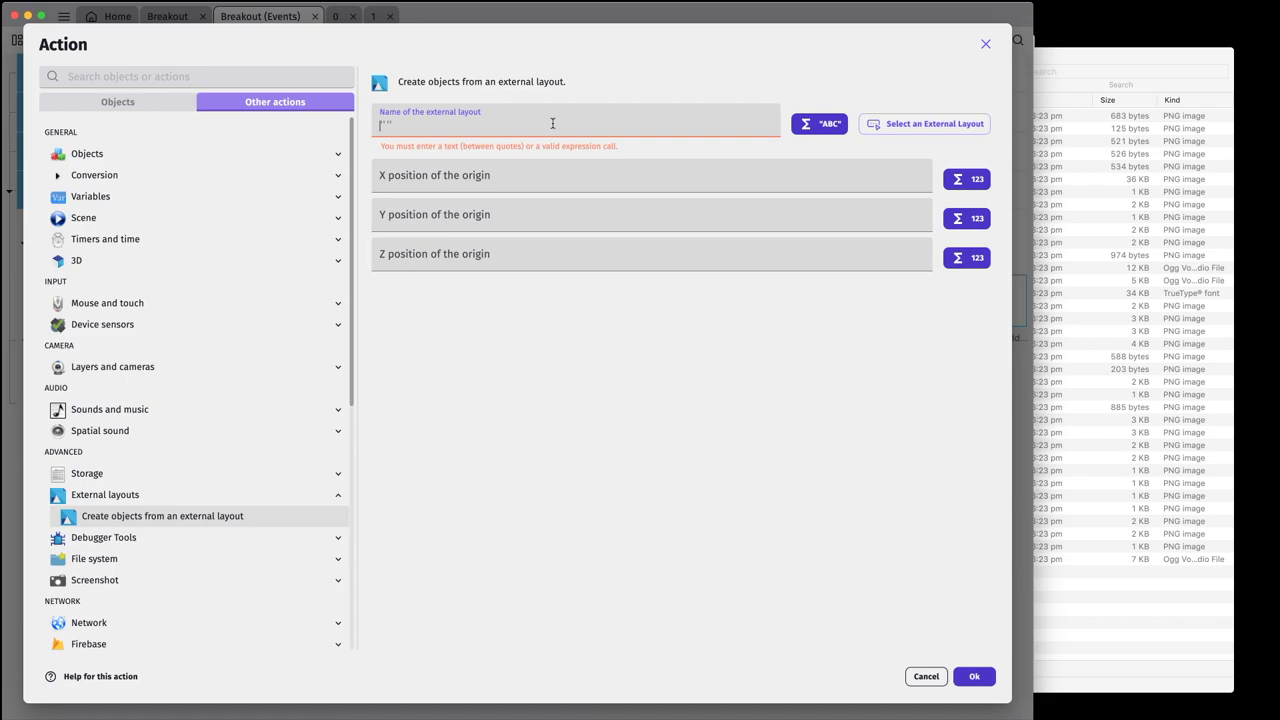
text(Glo)
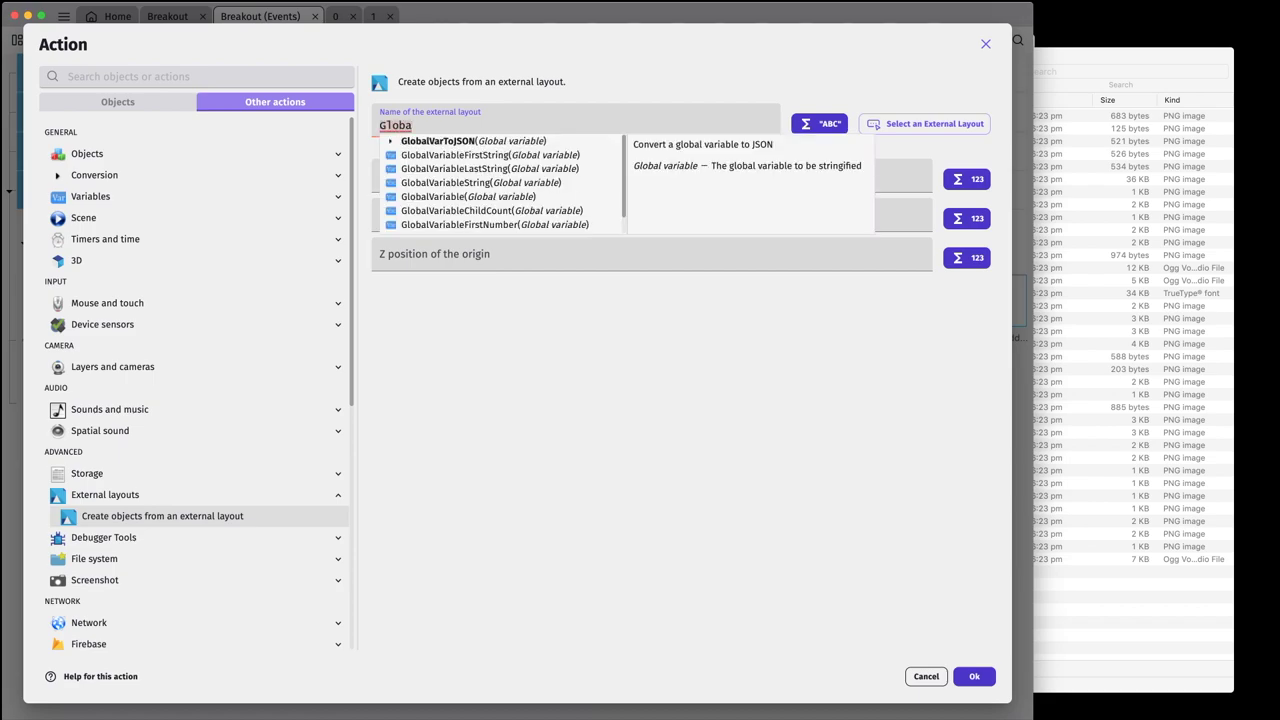
text(ba)
click(514, 182)
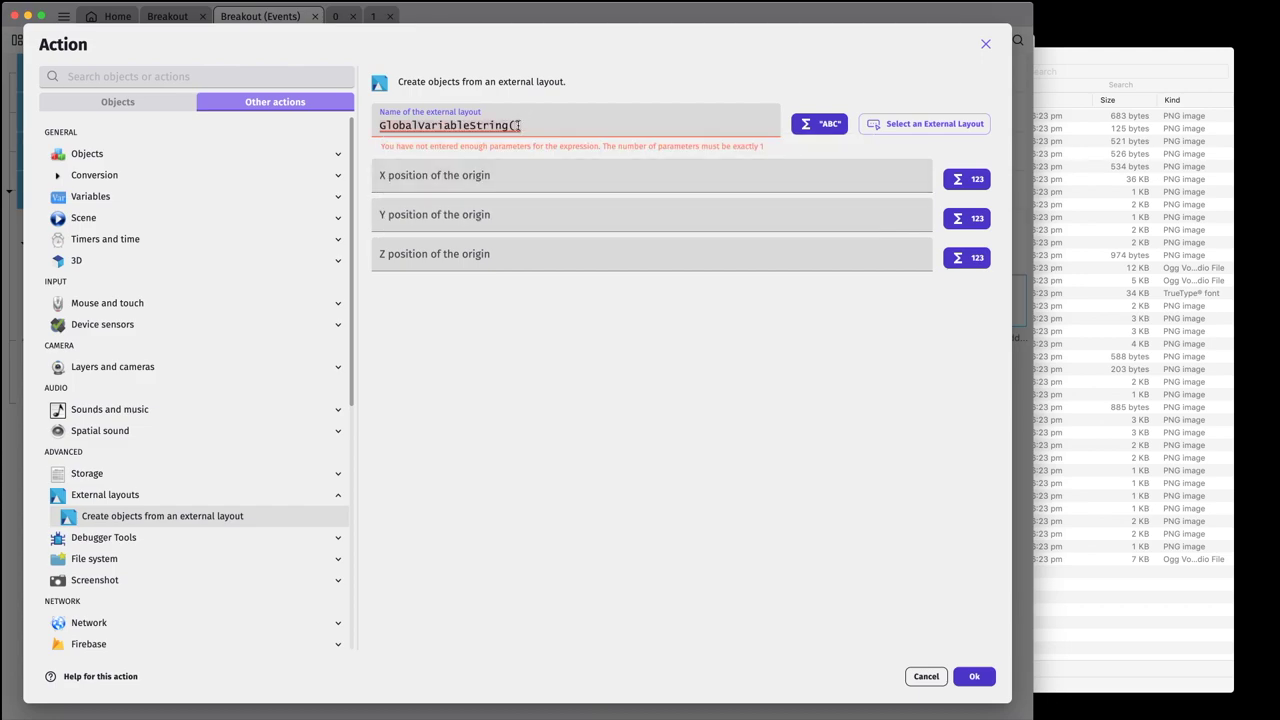
text(Level)
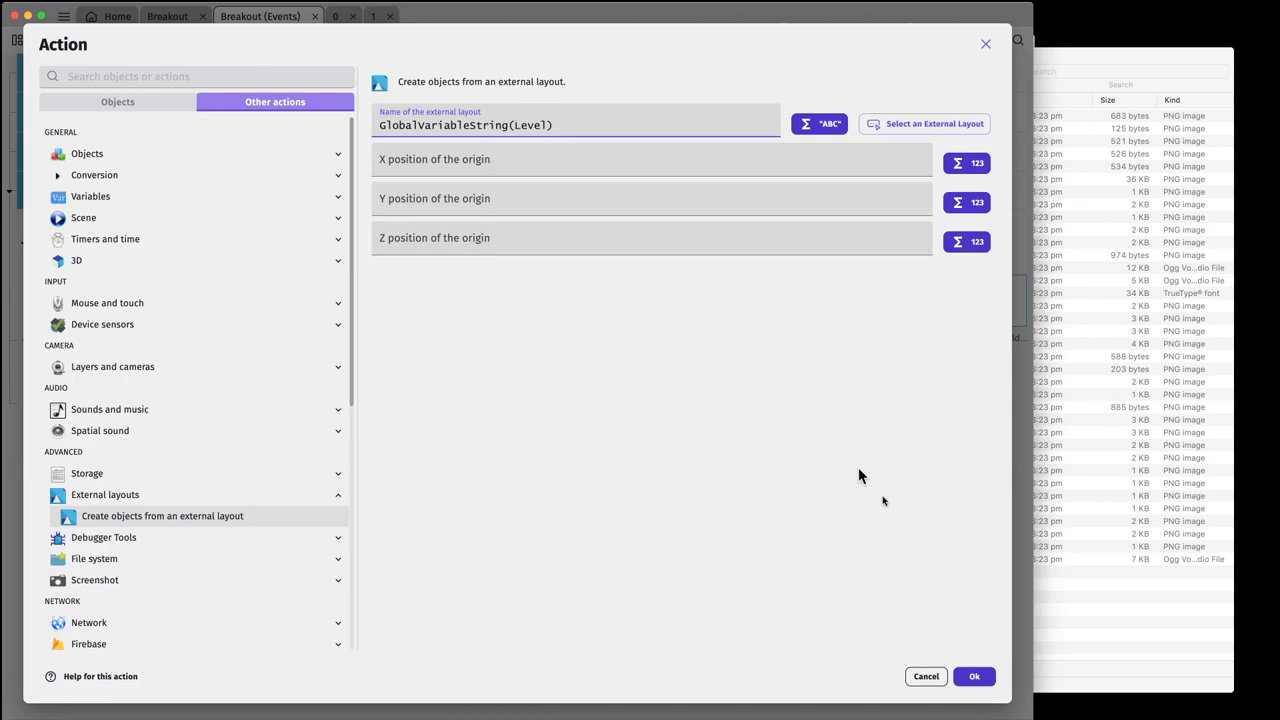
click(975, 677)
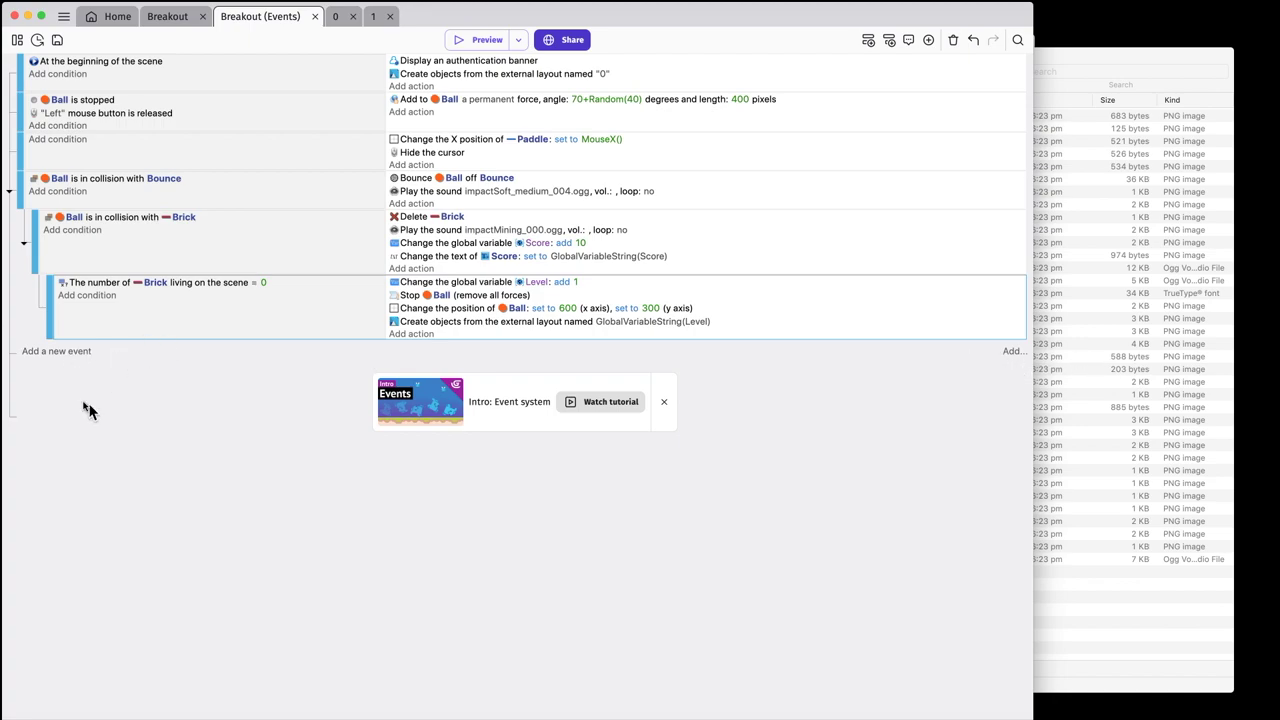
- Add an event group named Ball at the end of the event sheet
right_click(62, 358)
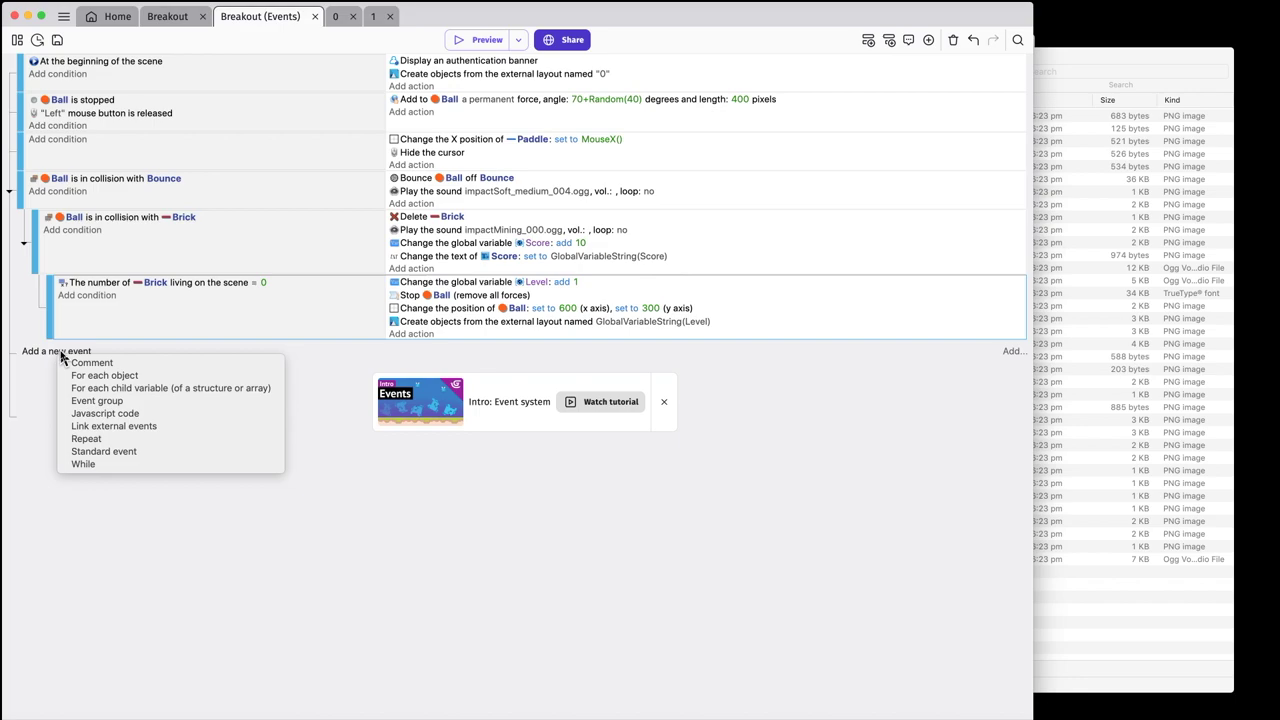
click(118, 401)
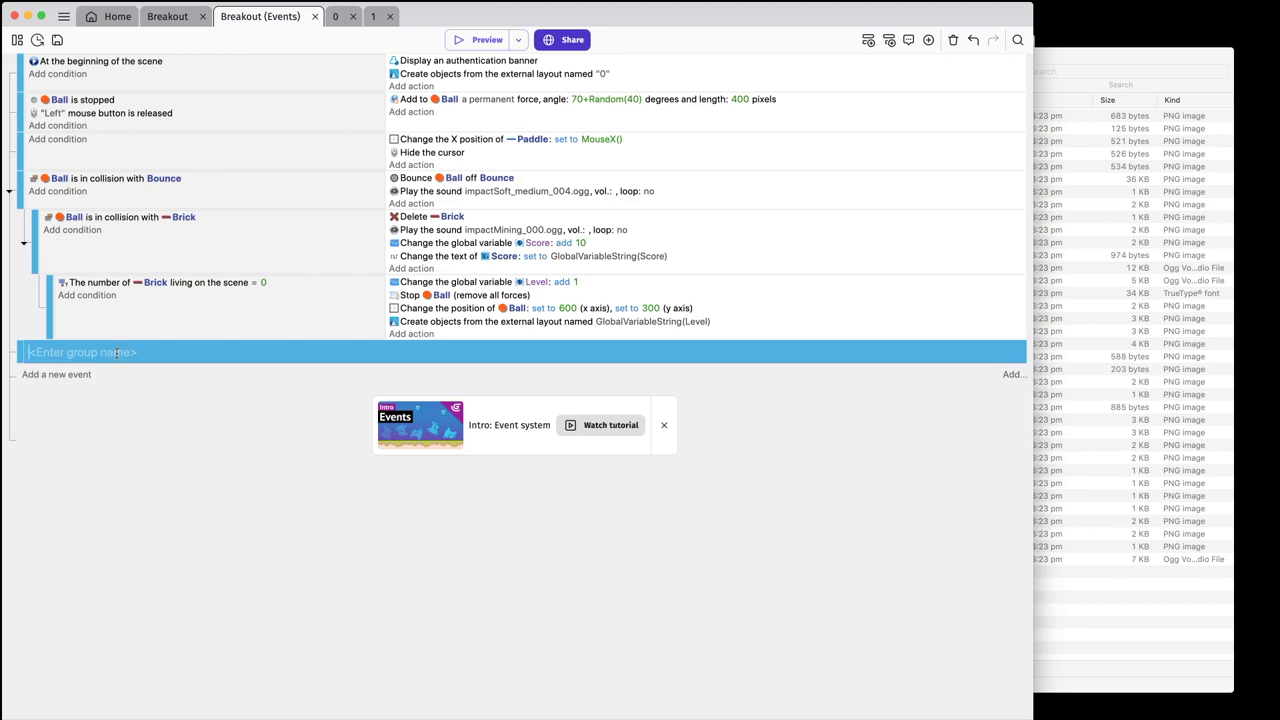
text(Ball)
key(Return)
- Place the Ball group below the beginning-of-scene event and nest the ball launch, paddle and collision events inside it
drag(23, 353, 30, 145)
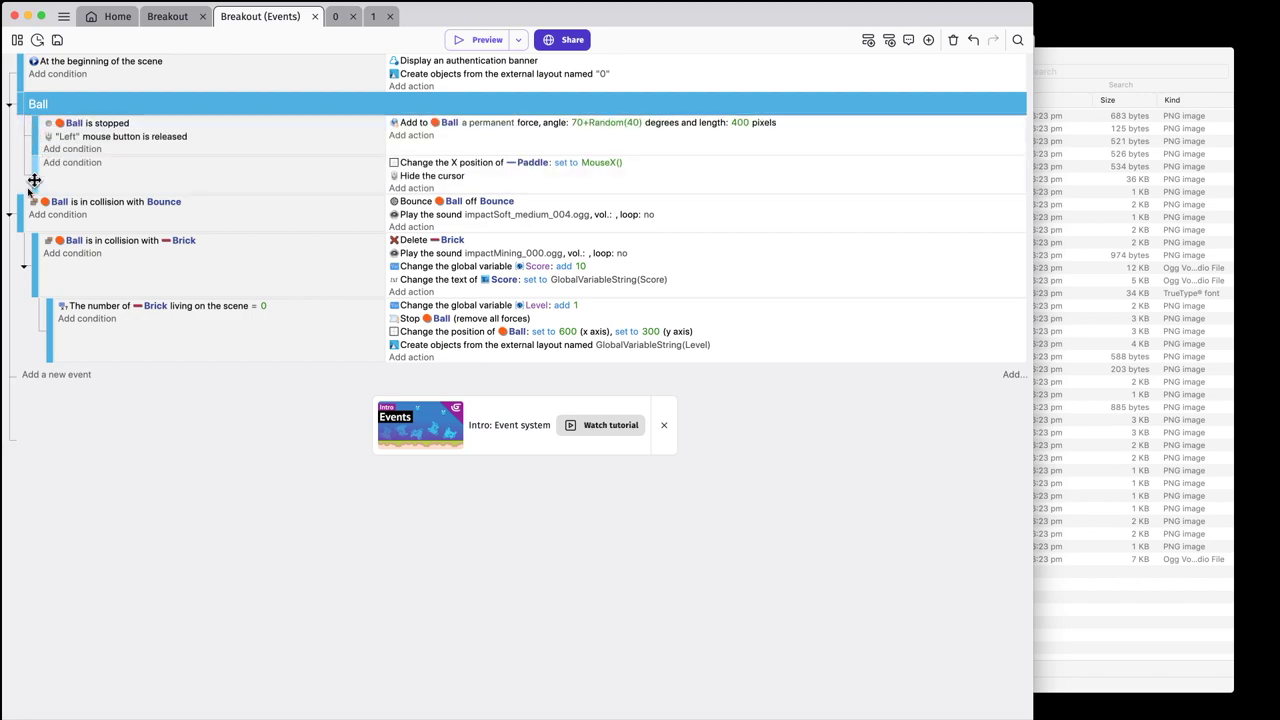
drag(33, 198, 45, 220)
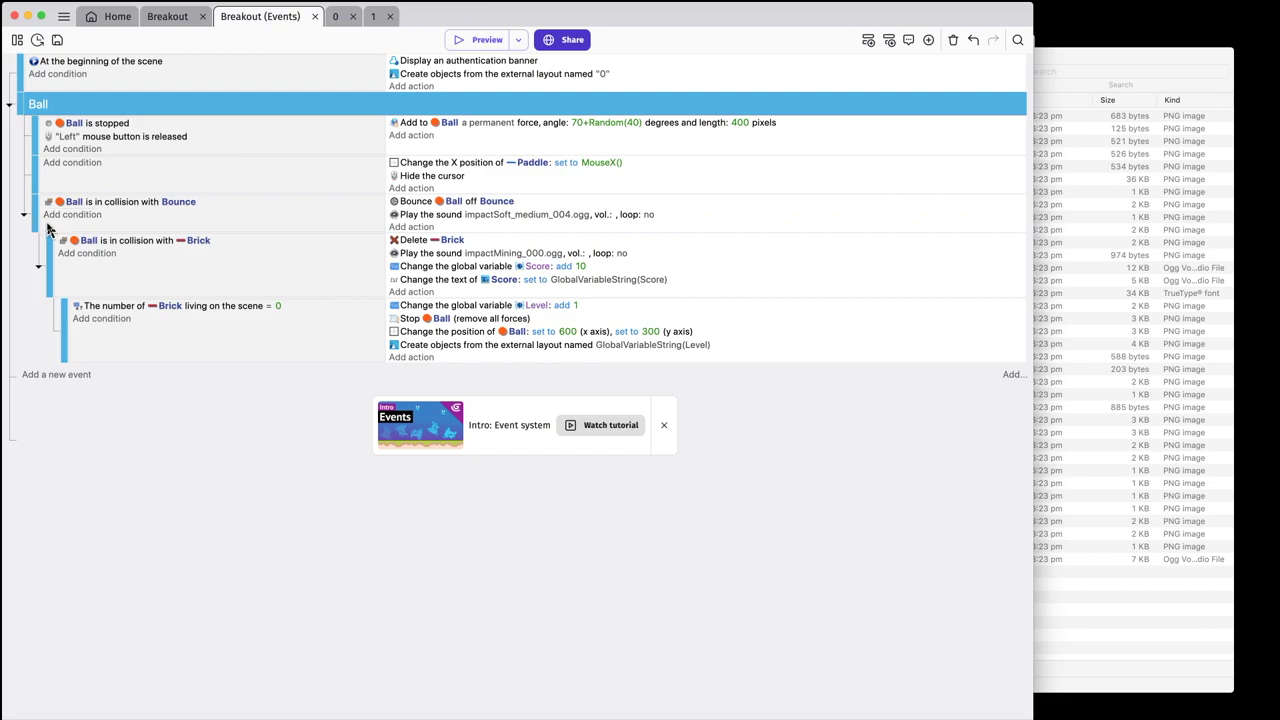
click(9, 106)
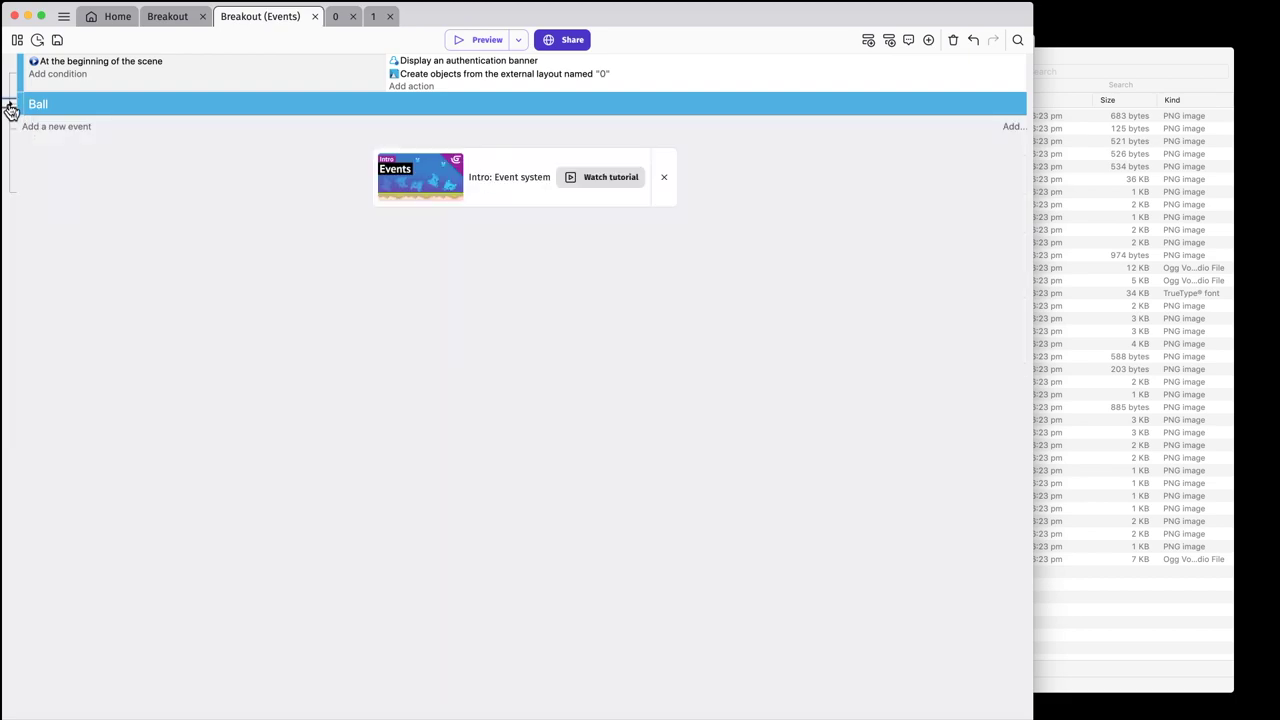
click(9, 106)
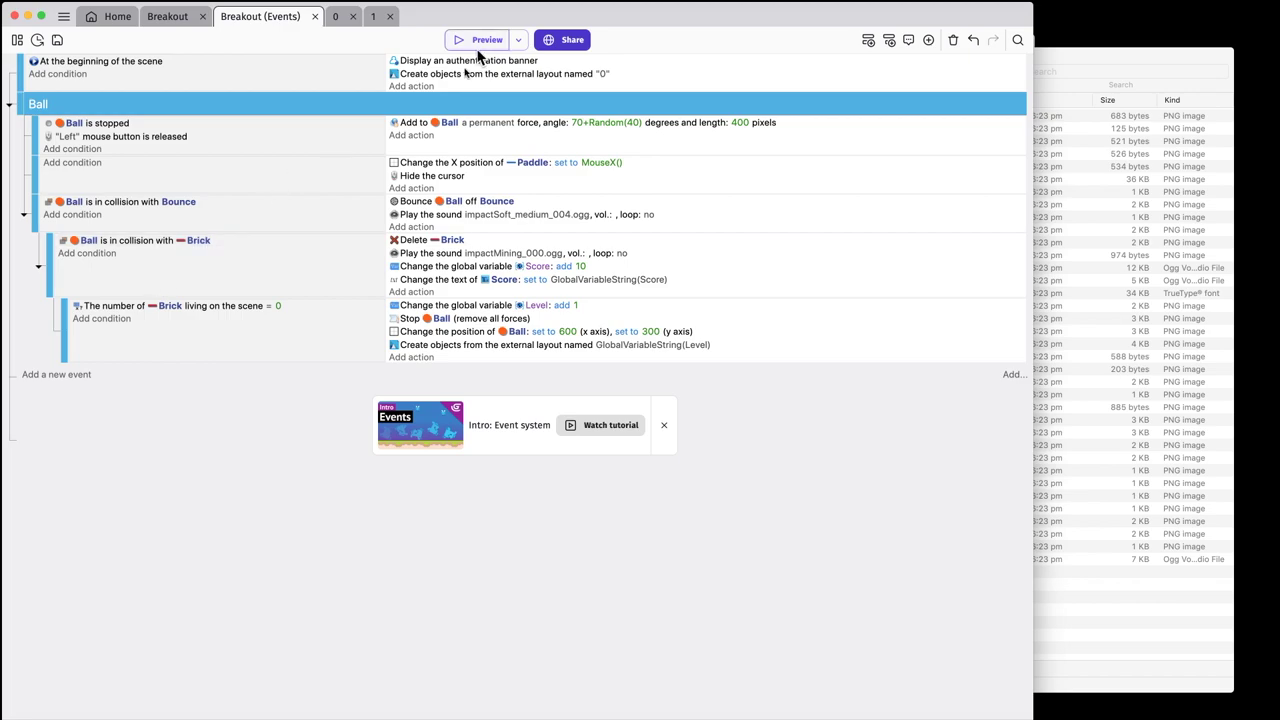
- Add a new event below the Ball group with the condition that the "Right" mouse button is released
click(62, 378)
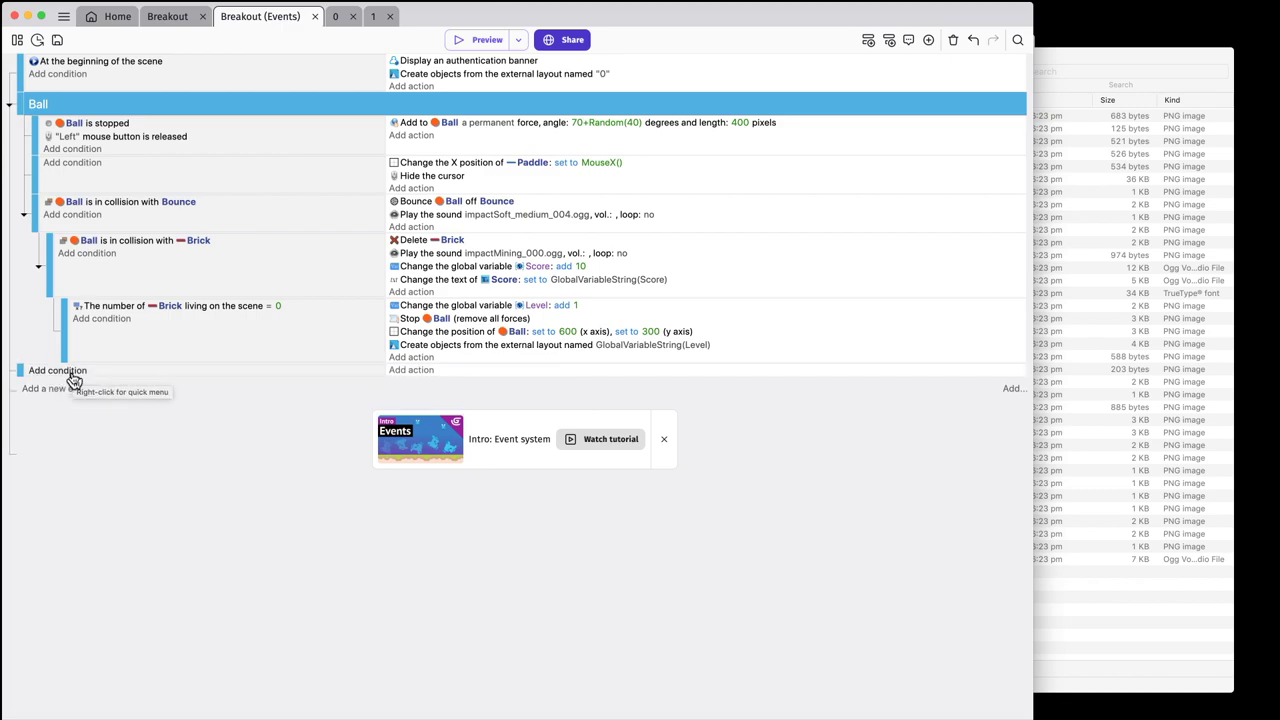
click(71, 376)
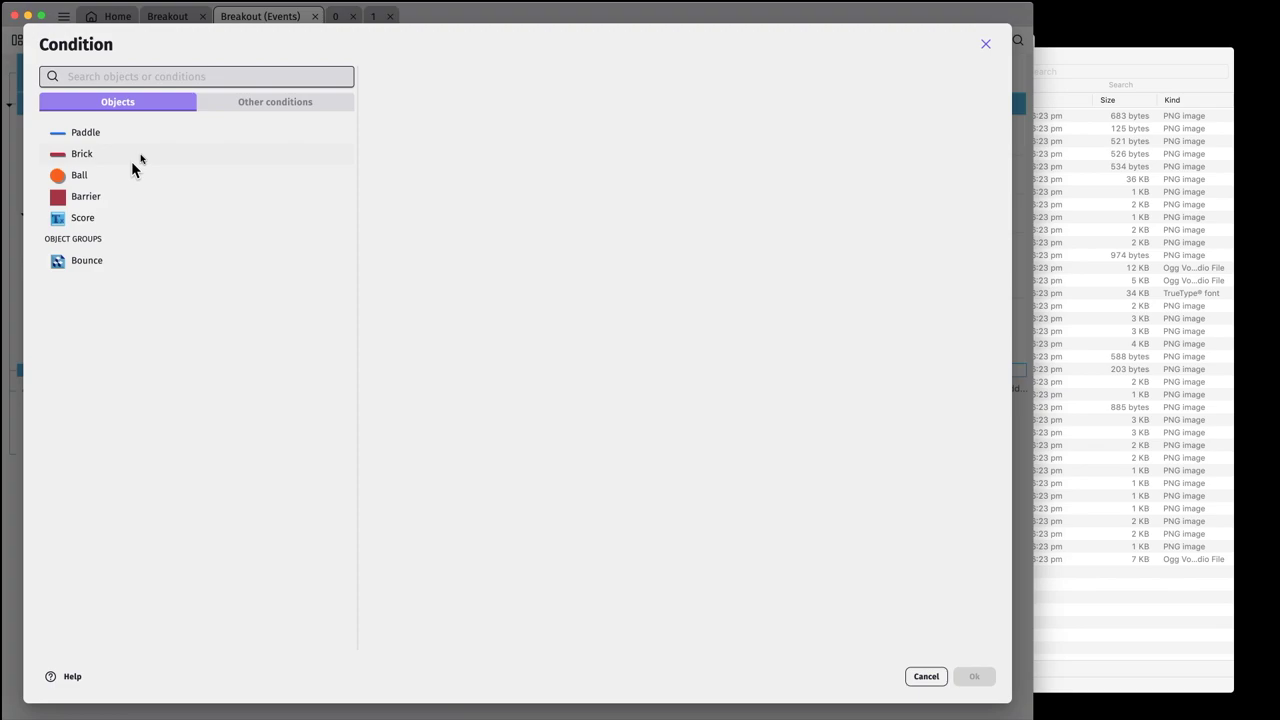
click(244, 104)
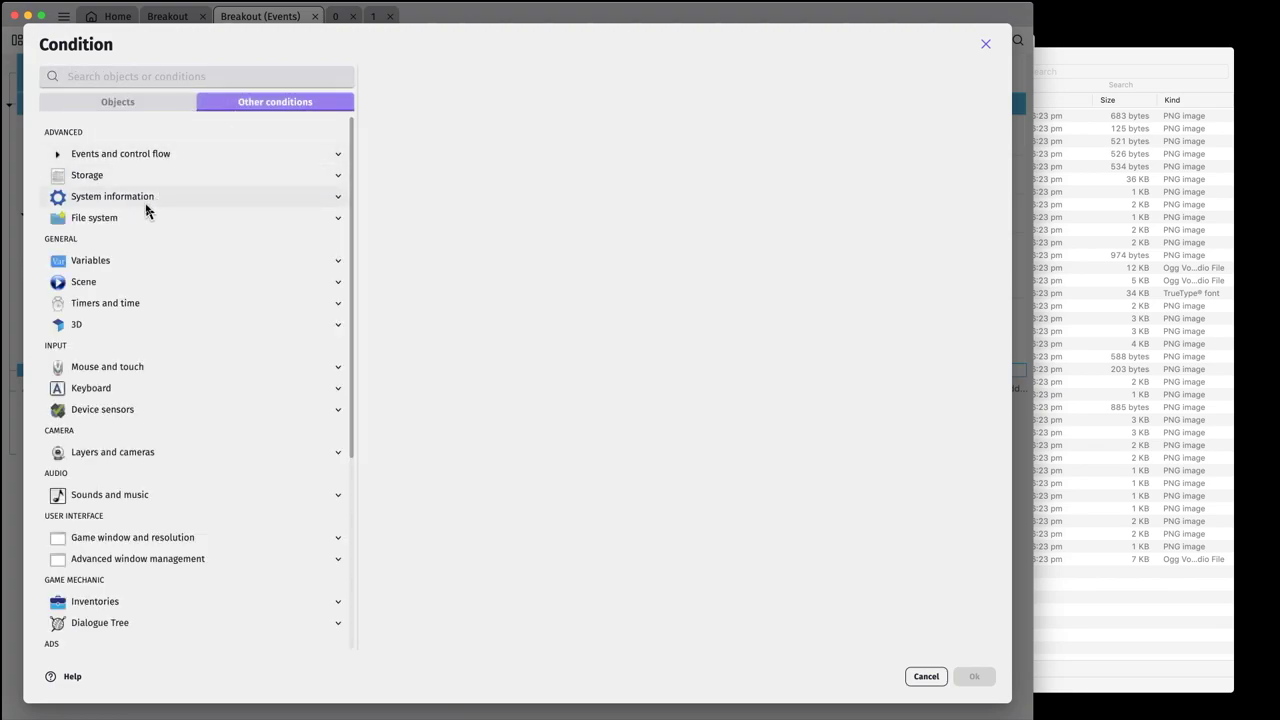
click(112, 389)
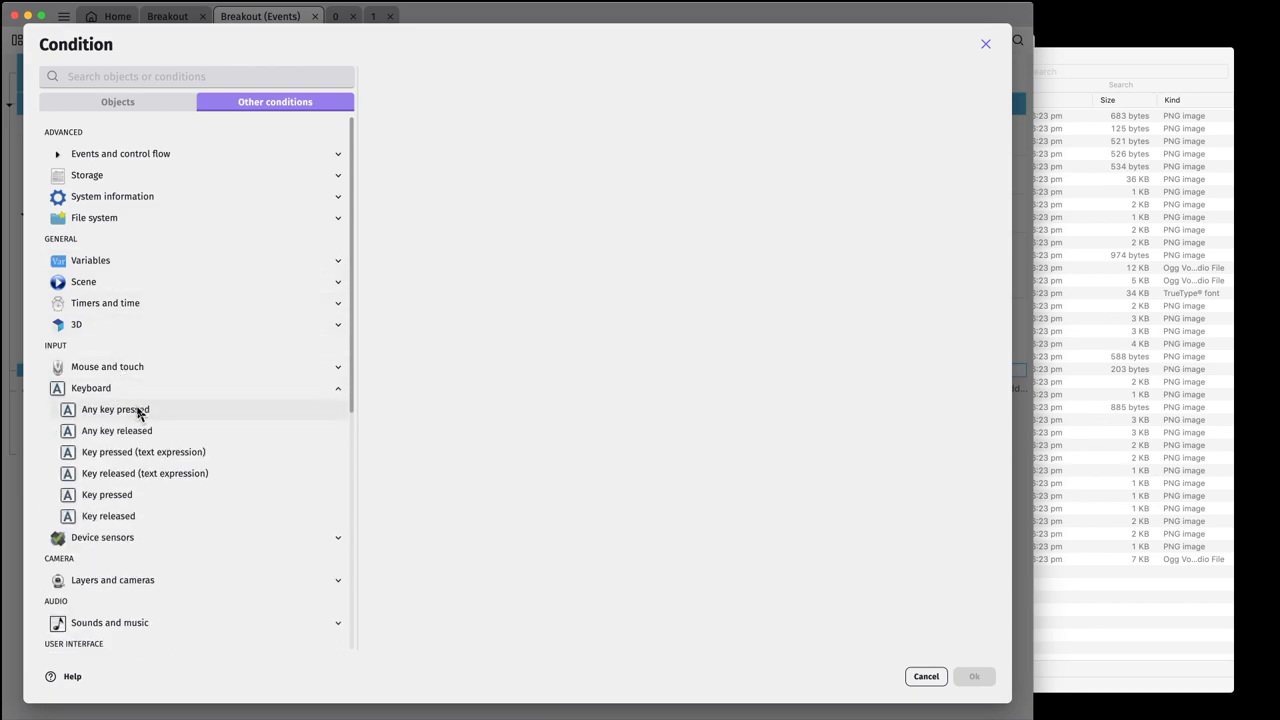
click(145, 370)
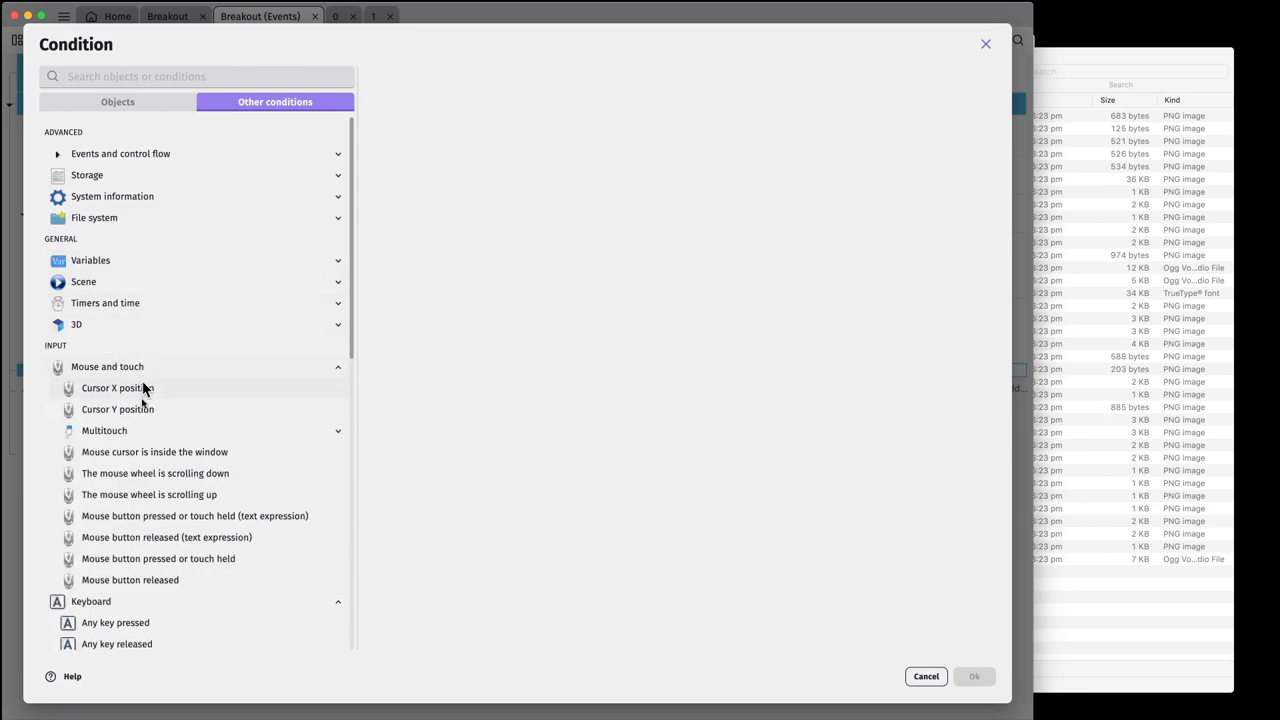
click(189, 537)
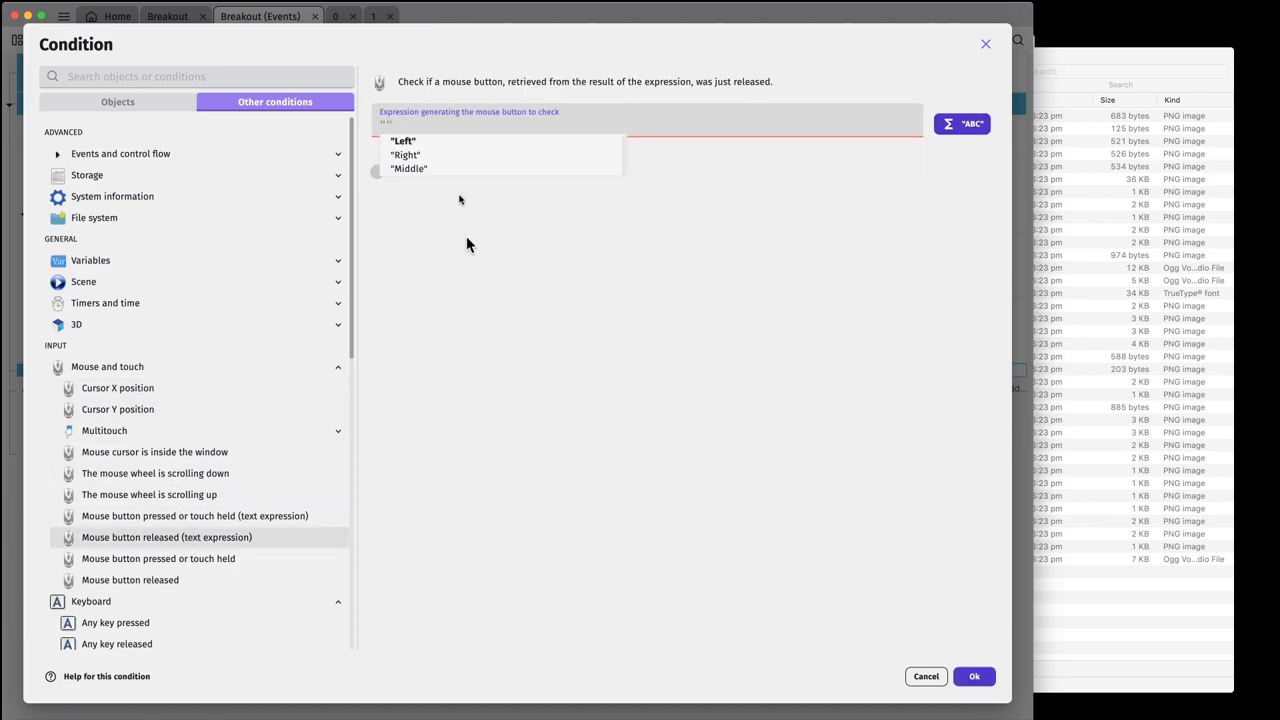
click(437, 157)
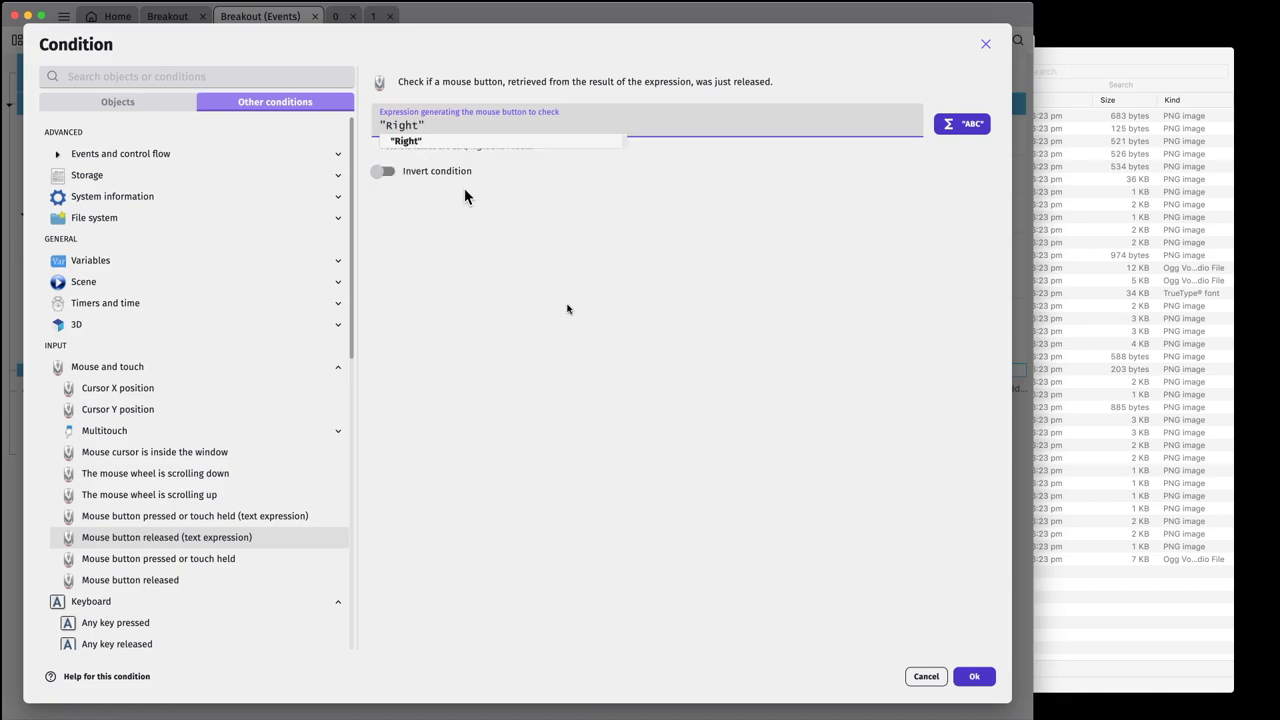
click(968, 677)
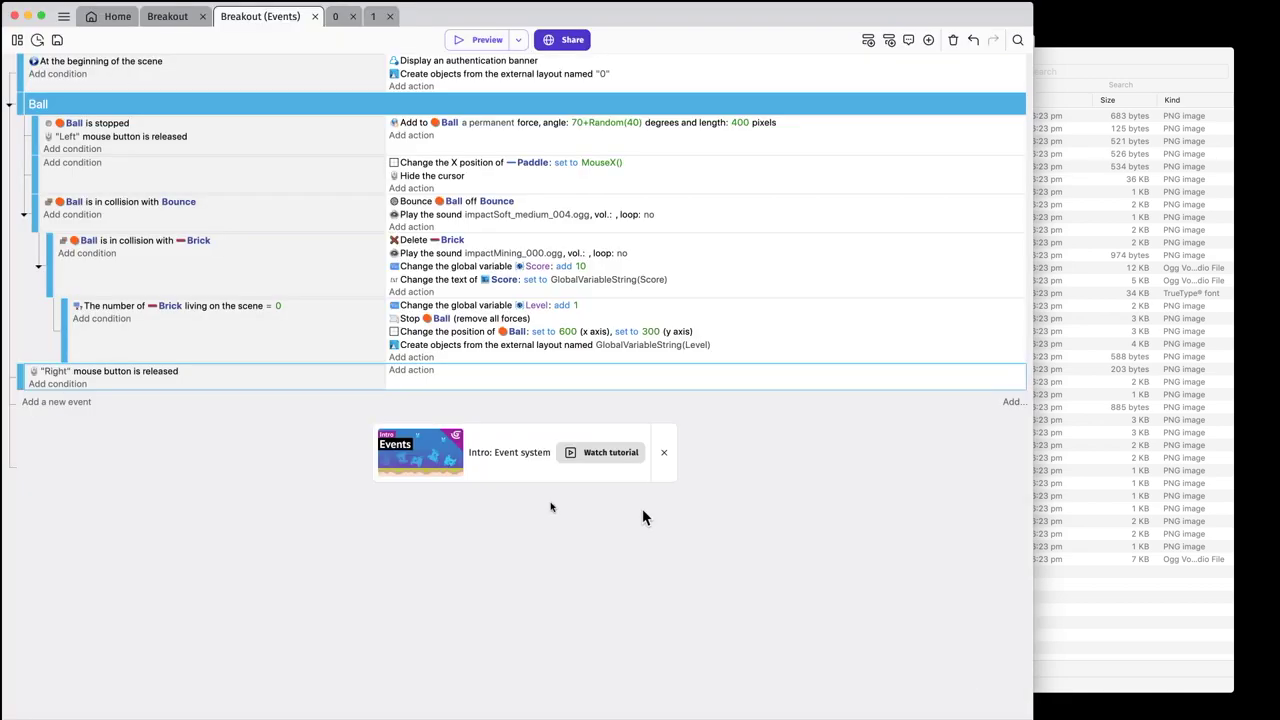
- Add an action to the right-button event that moves Ball toward Brick with a permanent force at a speed of 30
click(421, 371)
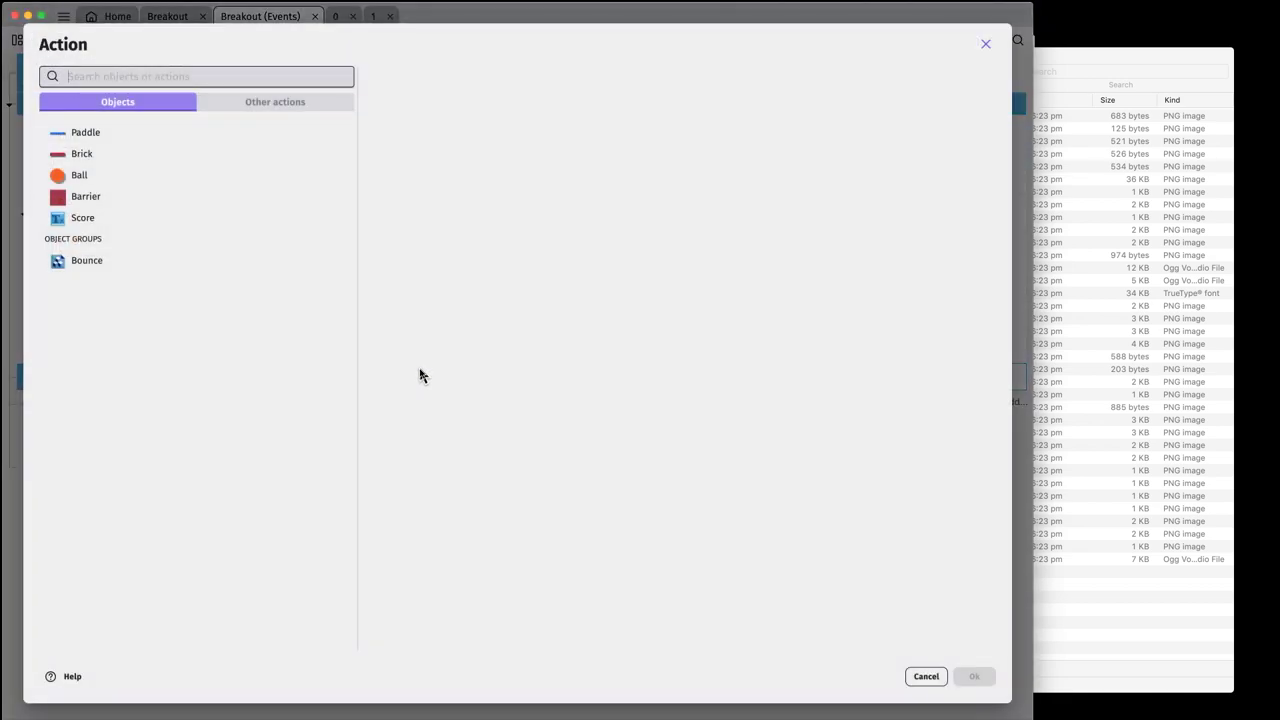
click(78, 178)
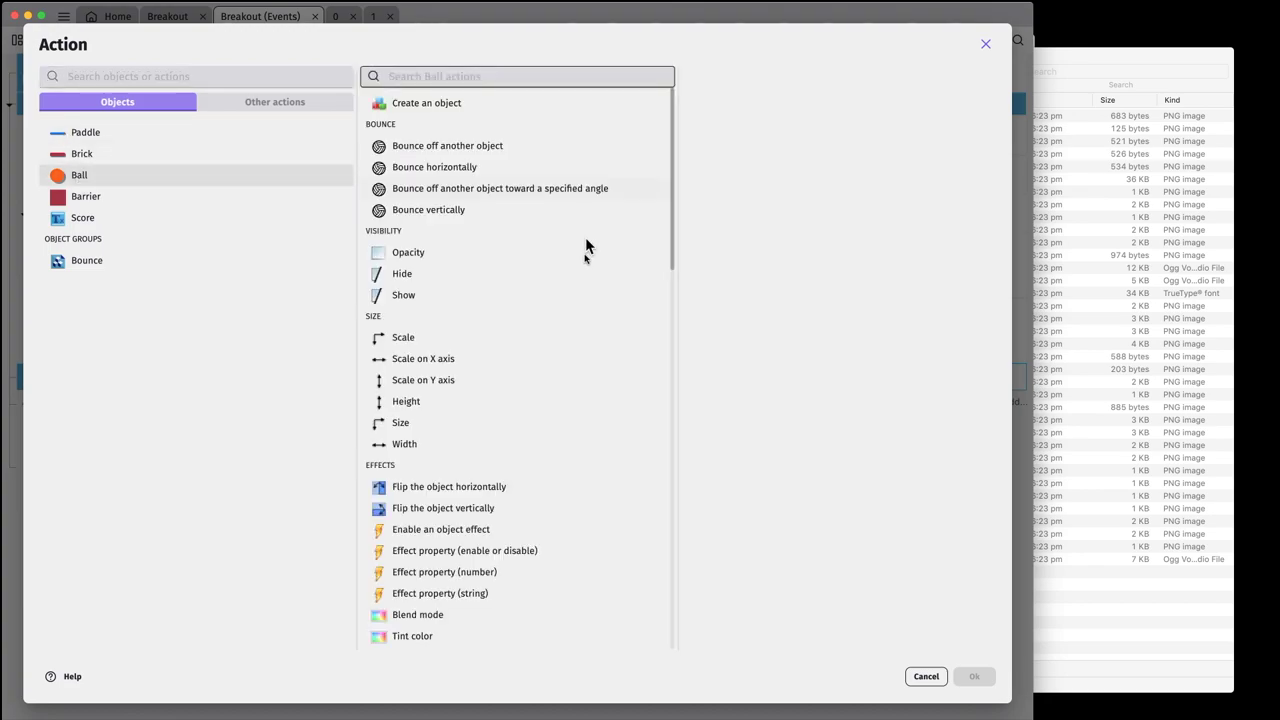
scroll(579, 264, down, 3)
scroll(575, 264, down, 4)
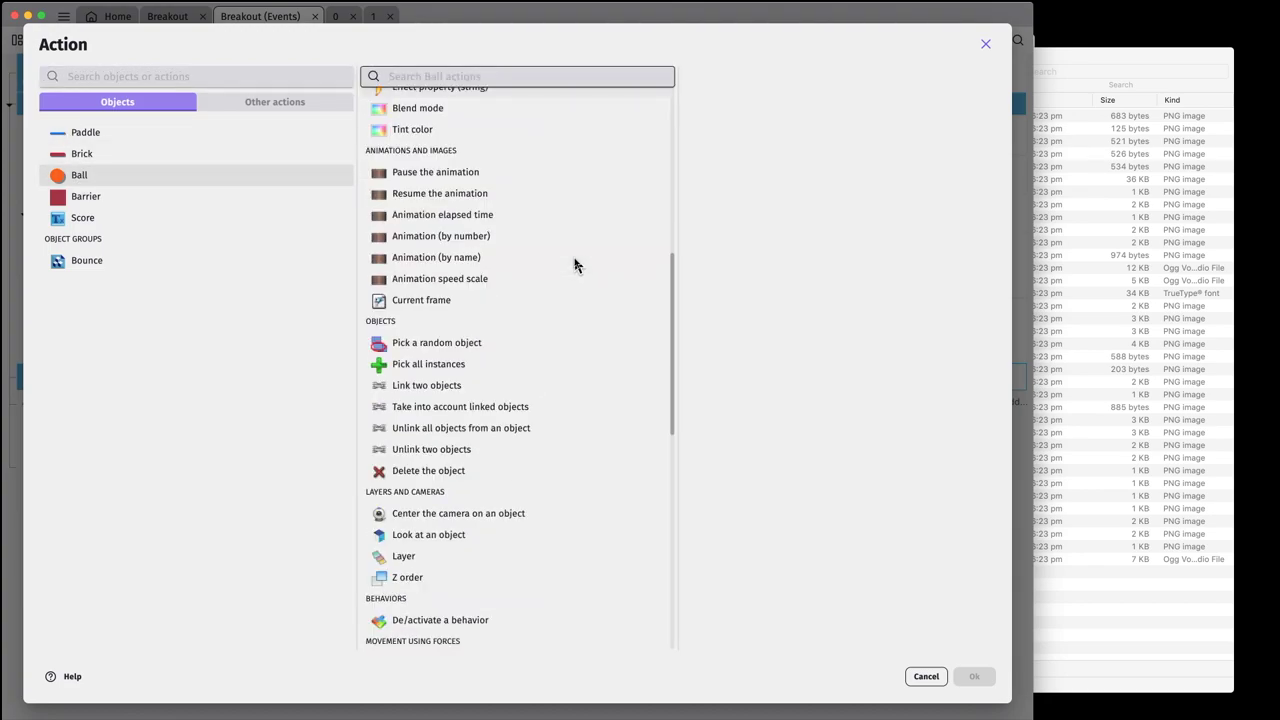
scroll(575, 264, down, 2)
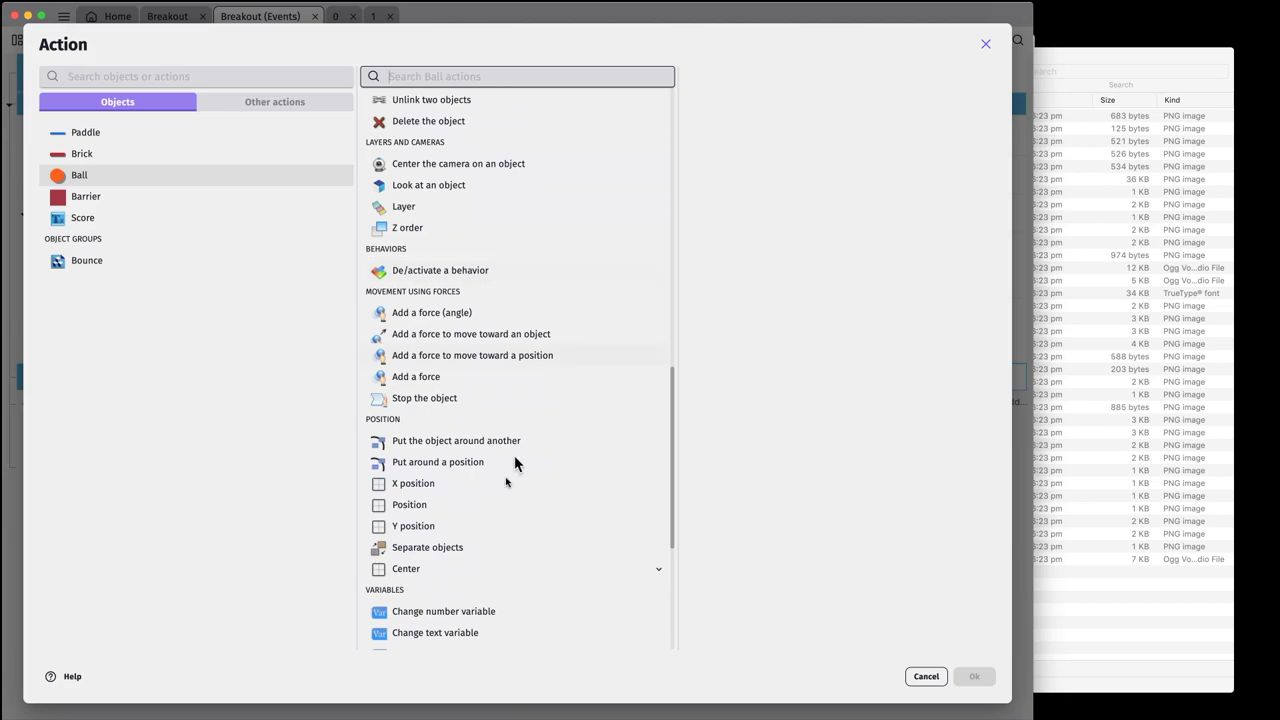
click(468, 338)
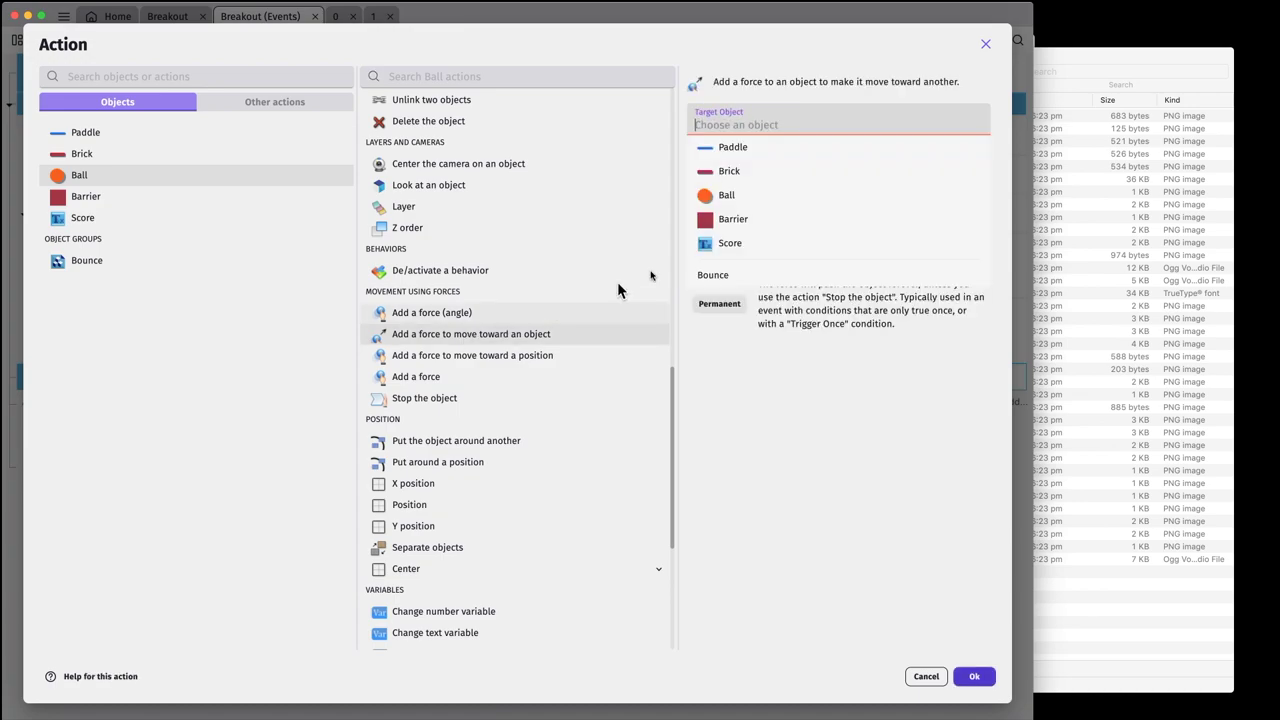
click(735, 172)
click(744, 168)
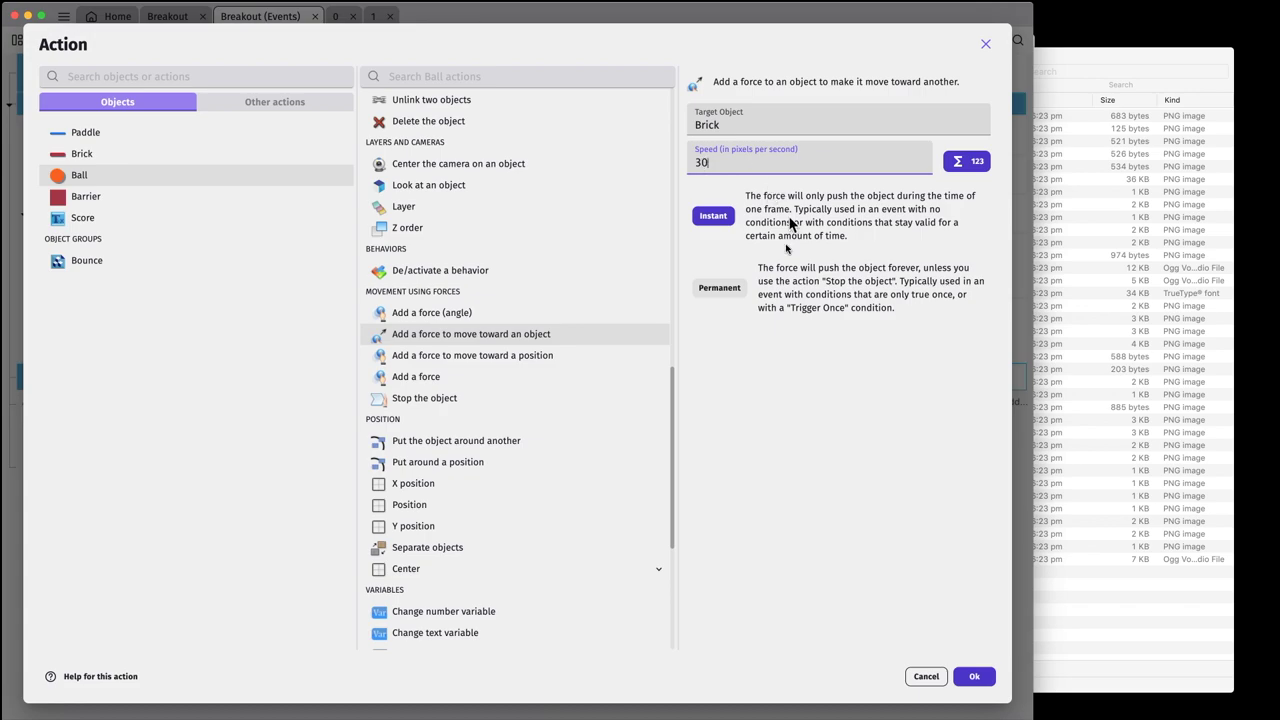
click(719, 288)
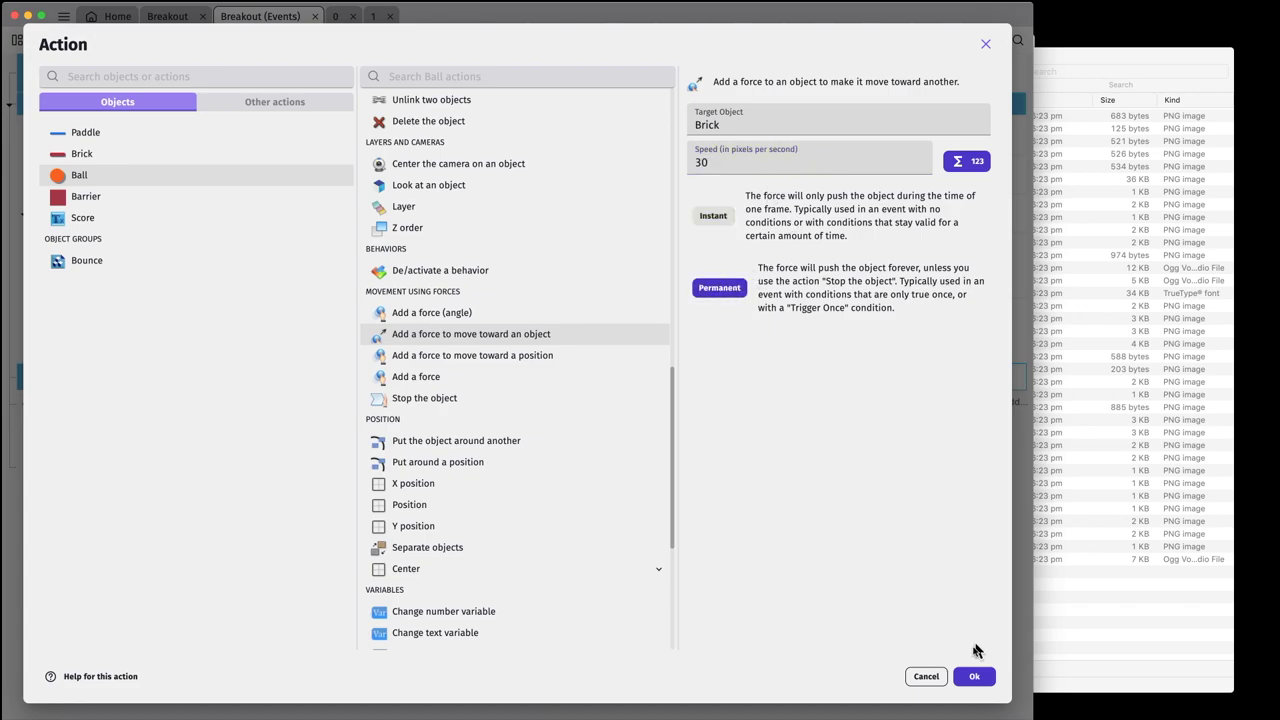
click(974, 676)
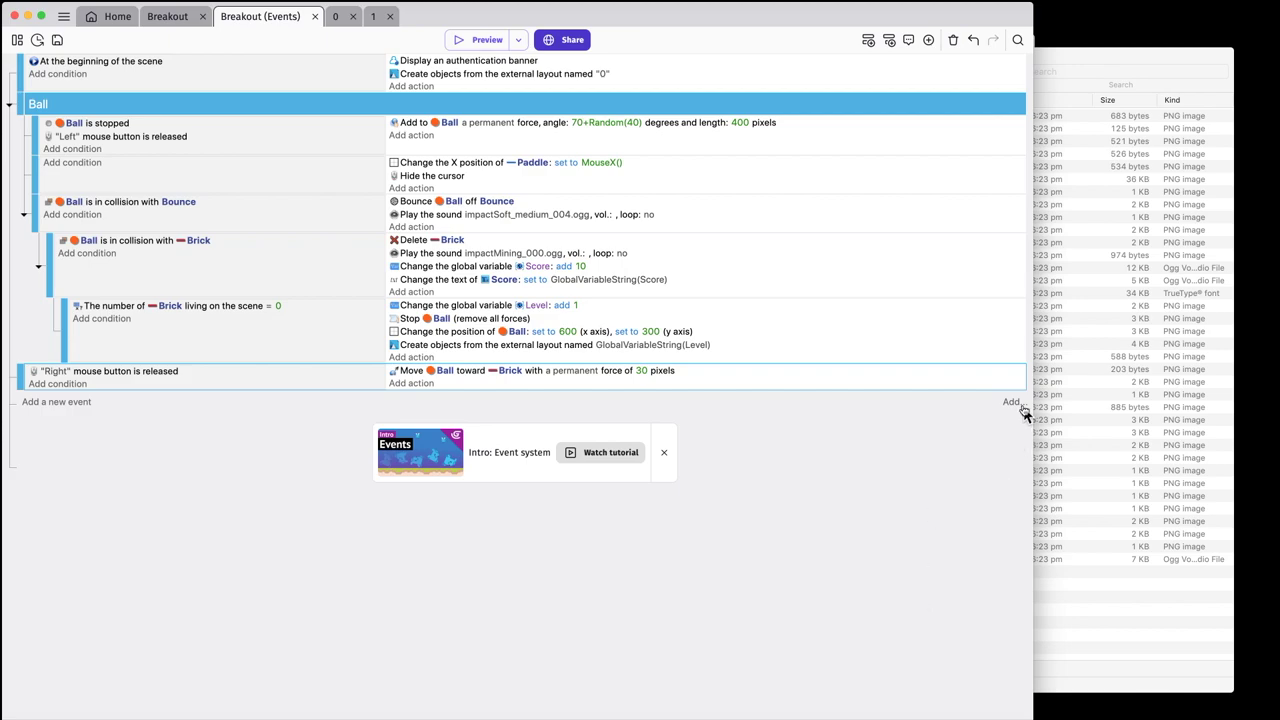
click(41, 106)
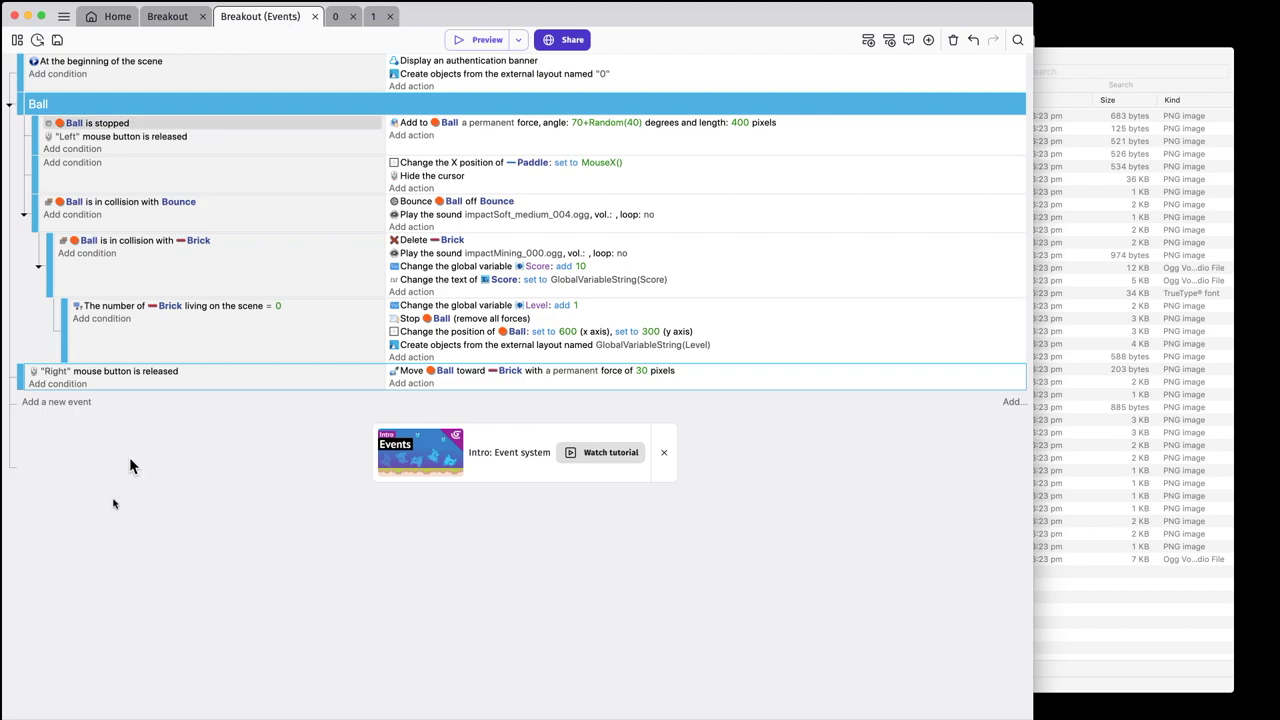
- Preview the game from the Breakout scene and play into the second level to test the level change and ball behaviour
click(174, 20)
click(486, 42)
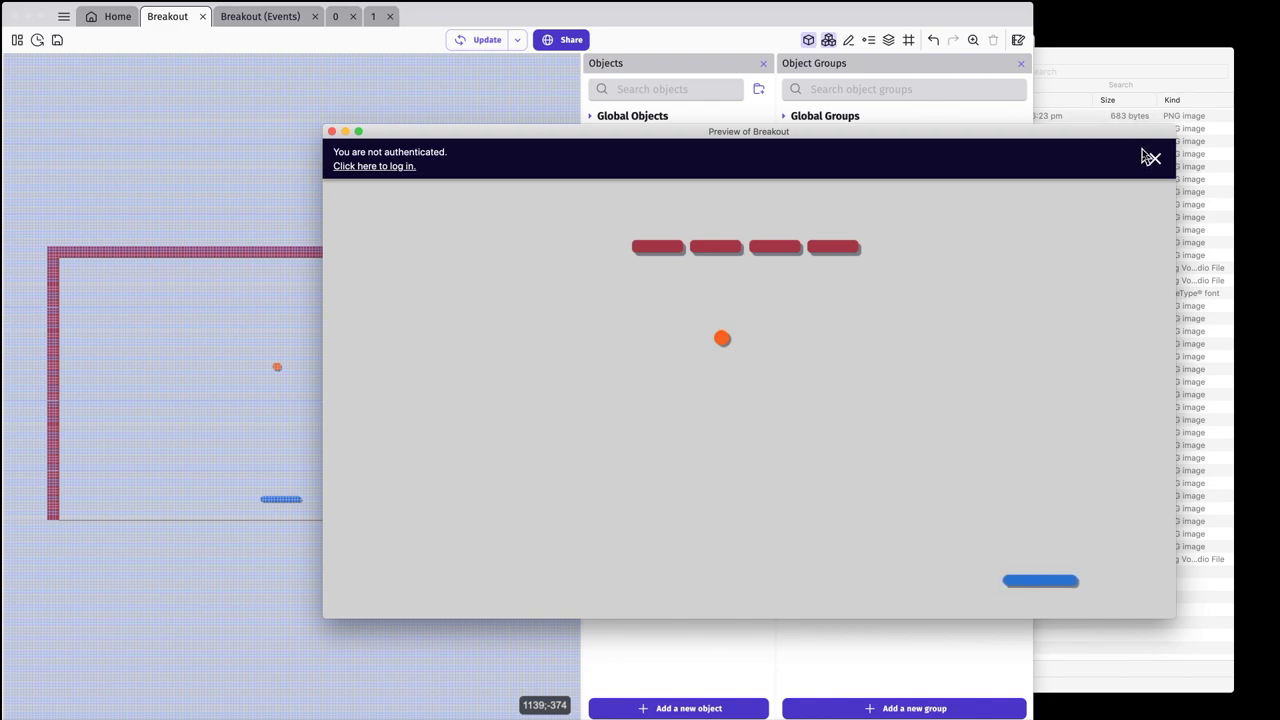
click(1150, 158)
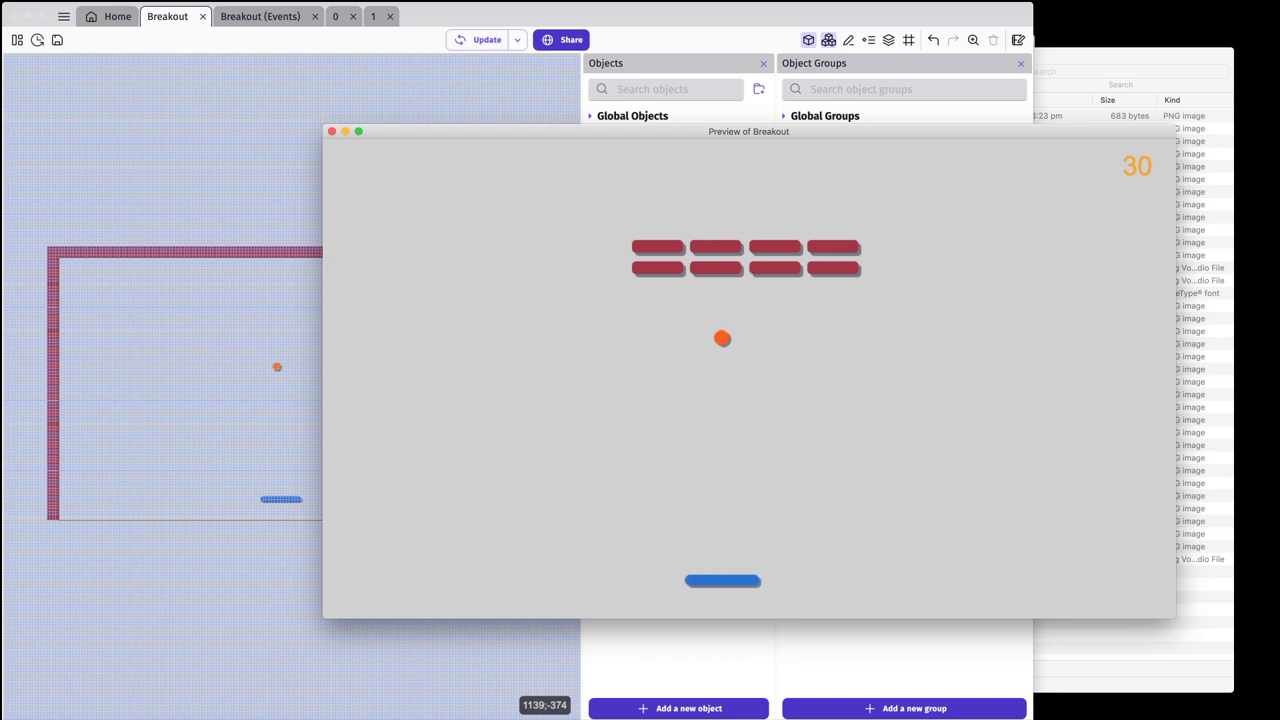
key(Right)
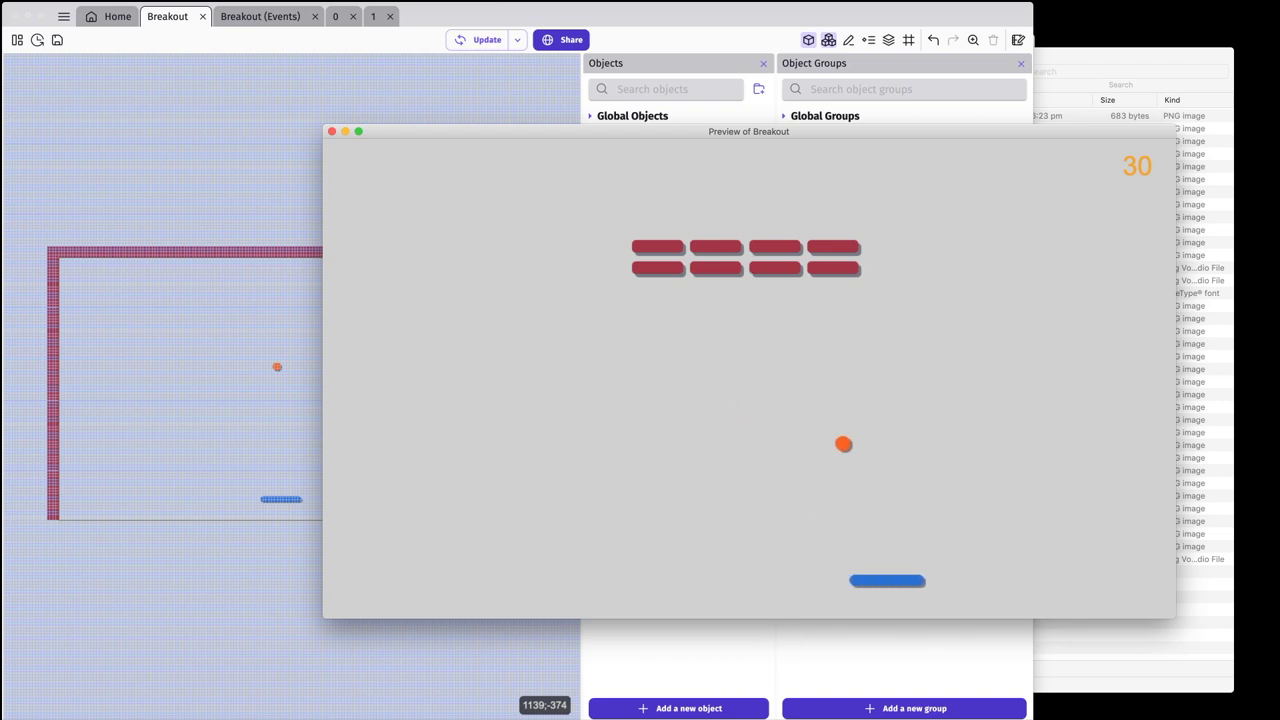
key(Right)
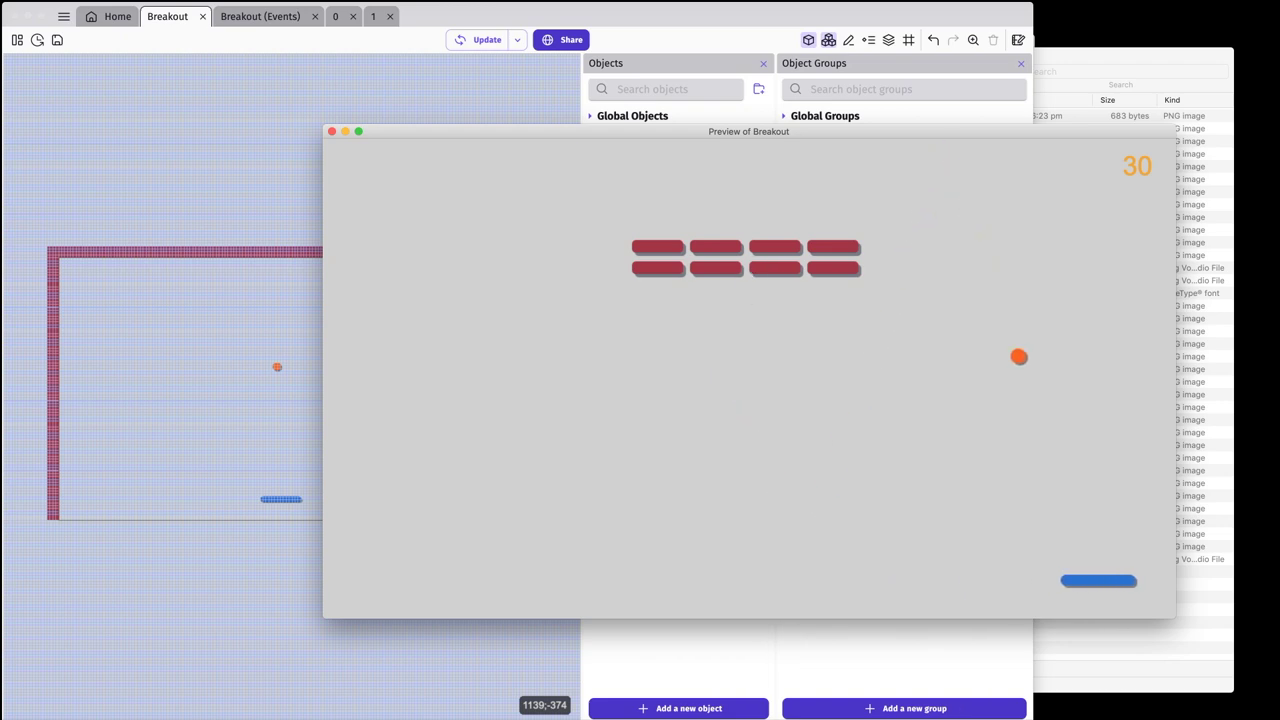
key(Left)
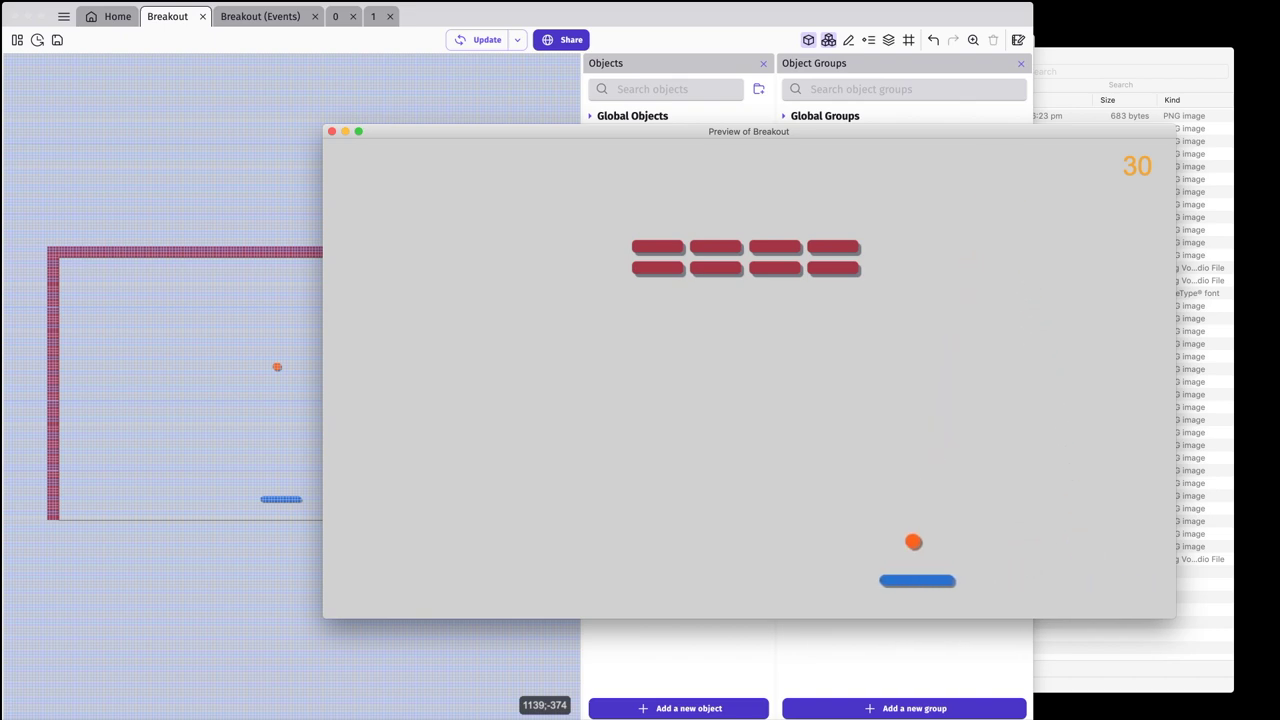
key(Left)
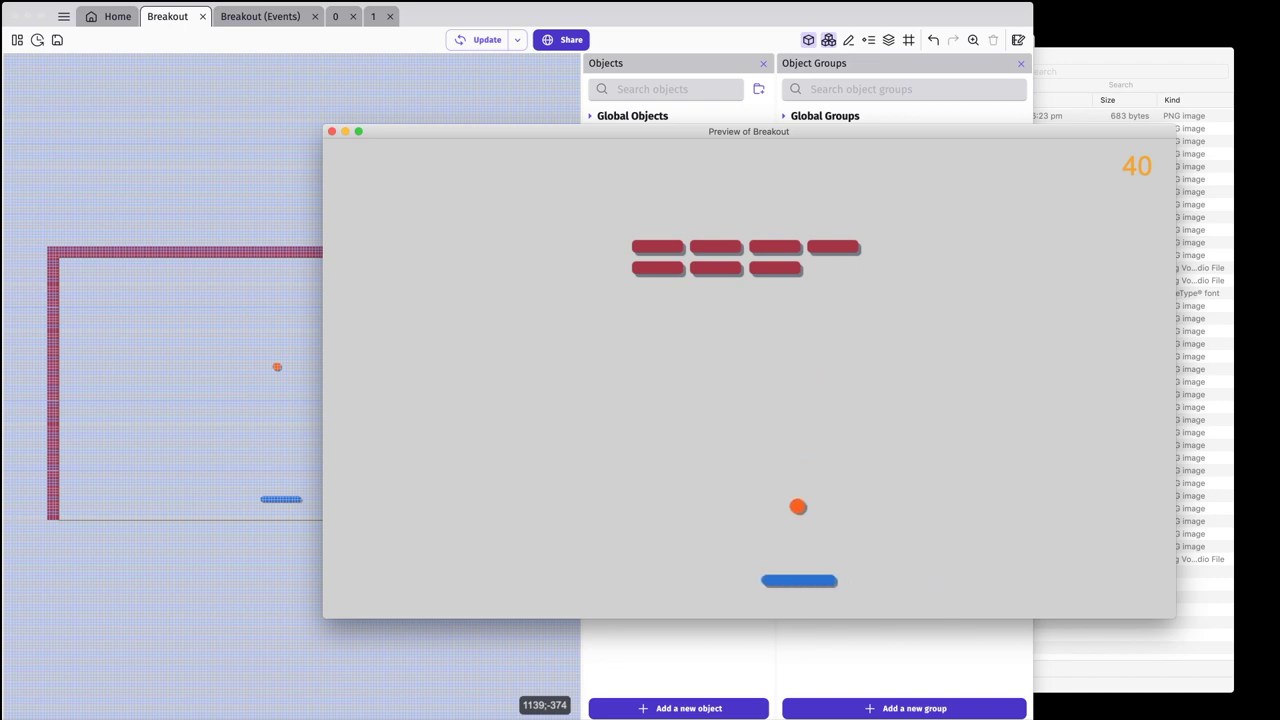
key(Left)
key(Left)
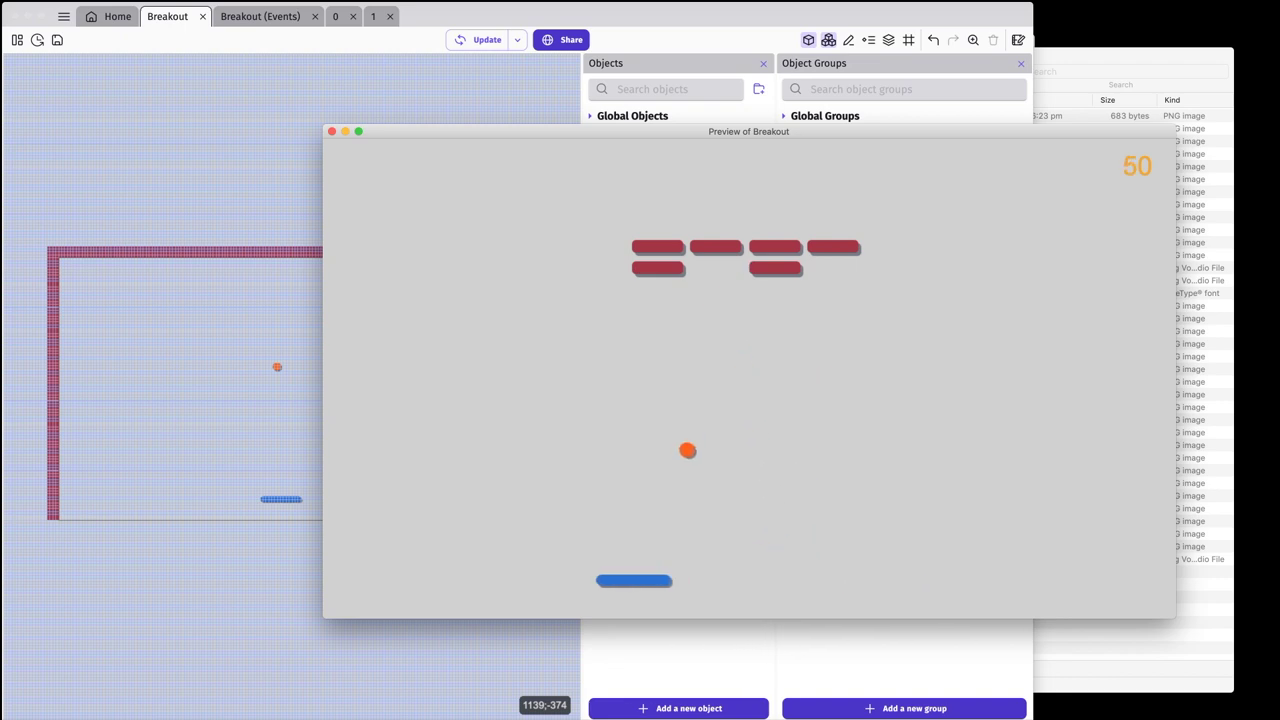
key(Right)
key(Right)
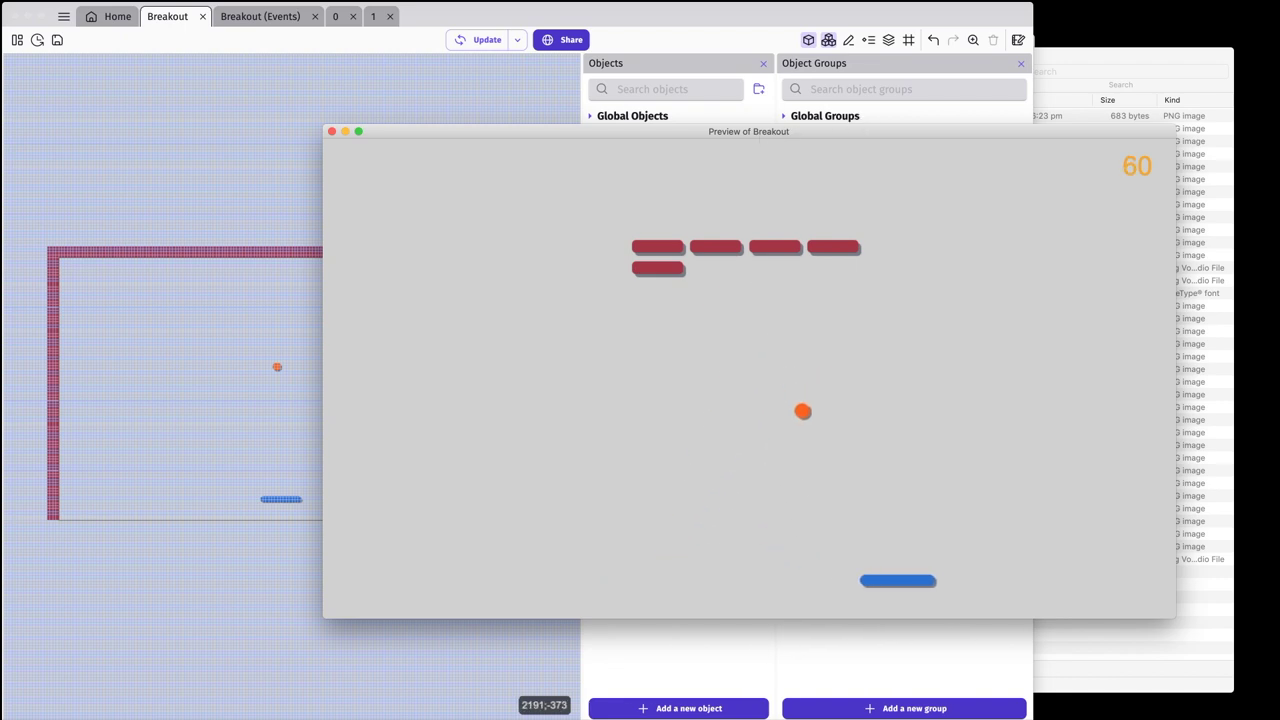
key(Left)
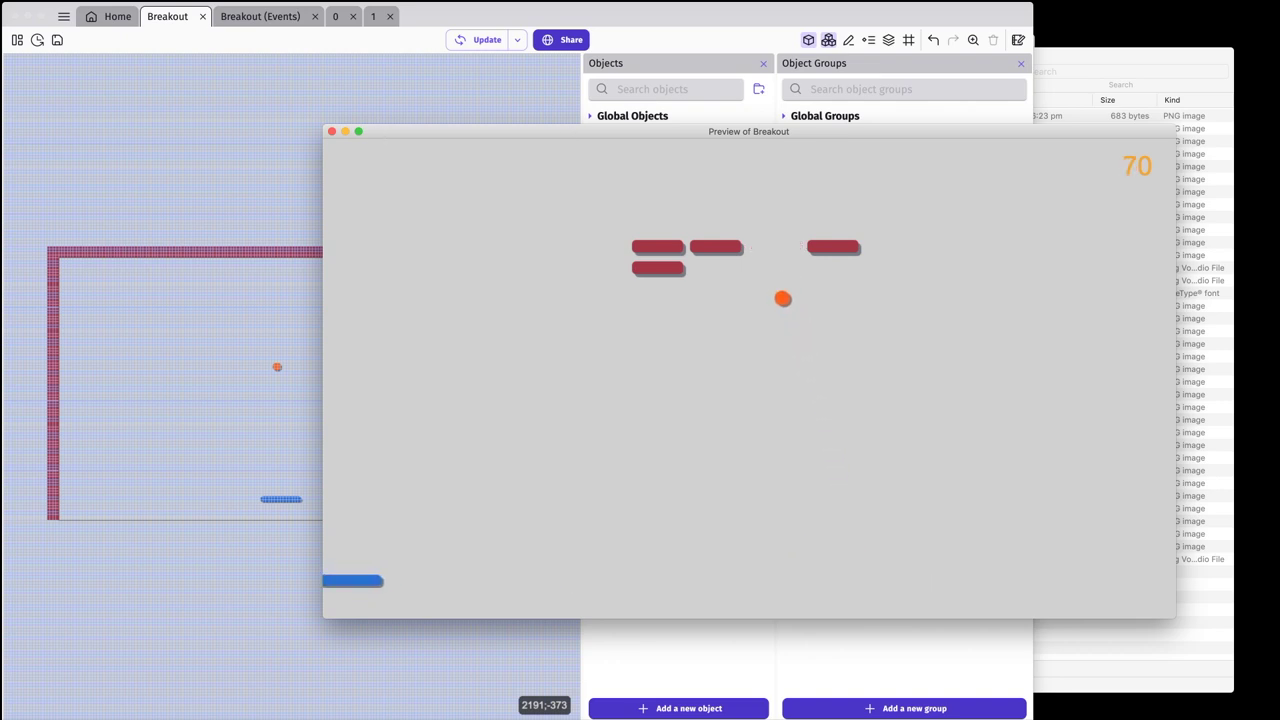
click(332, 131)
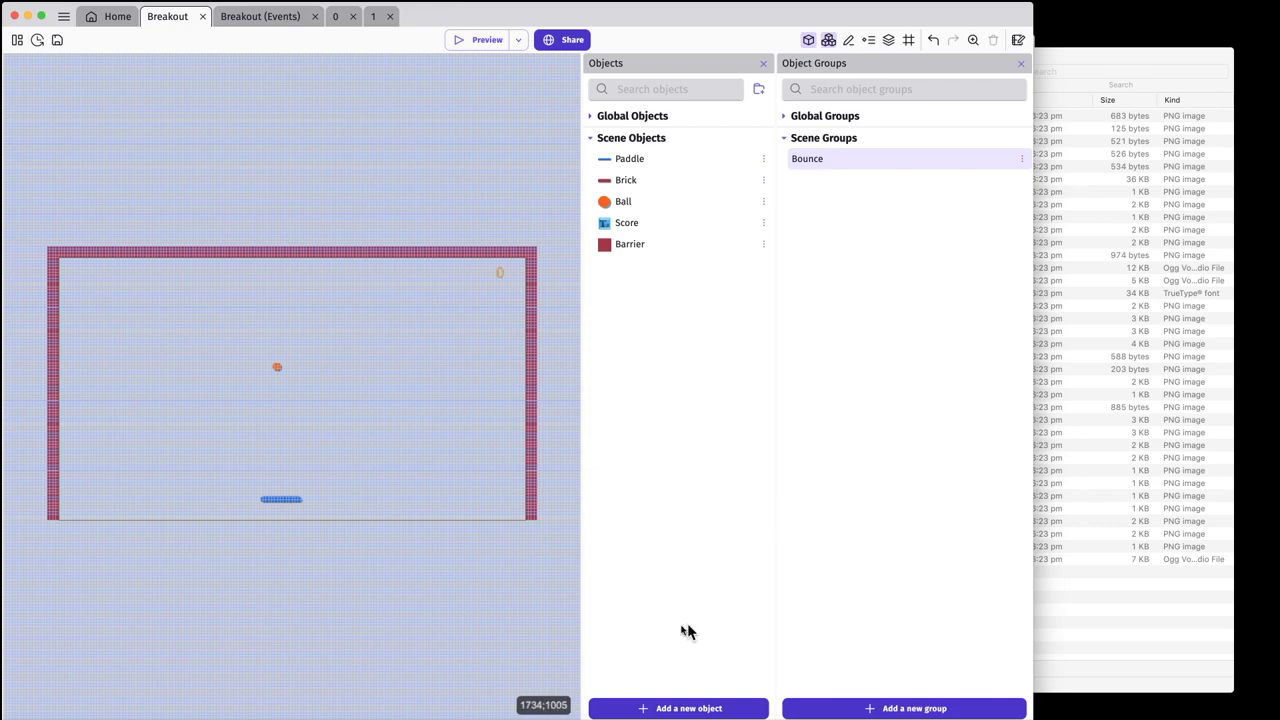
- Create a new Sprite object from scratch and name it Lives
click(702, 708)
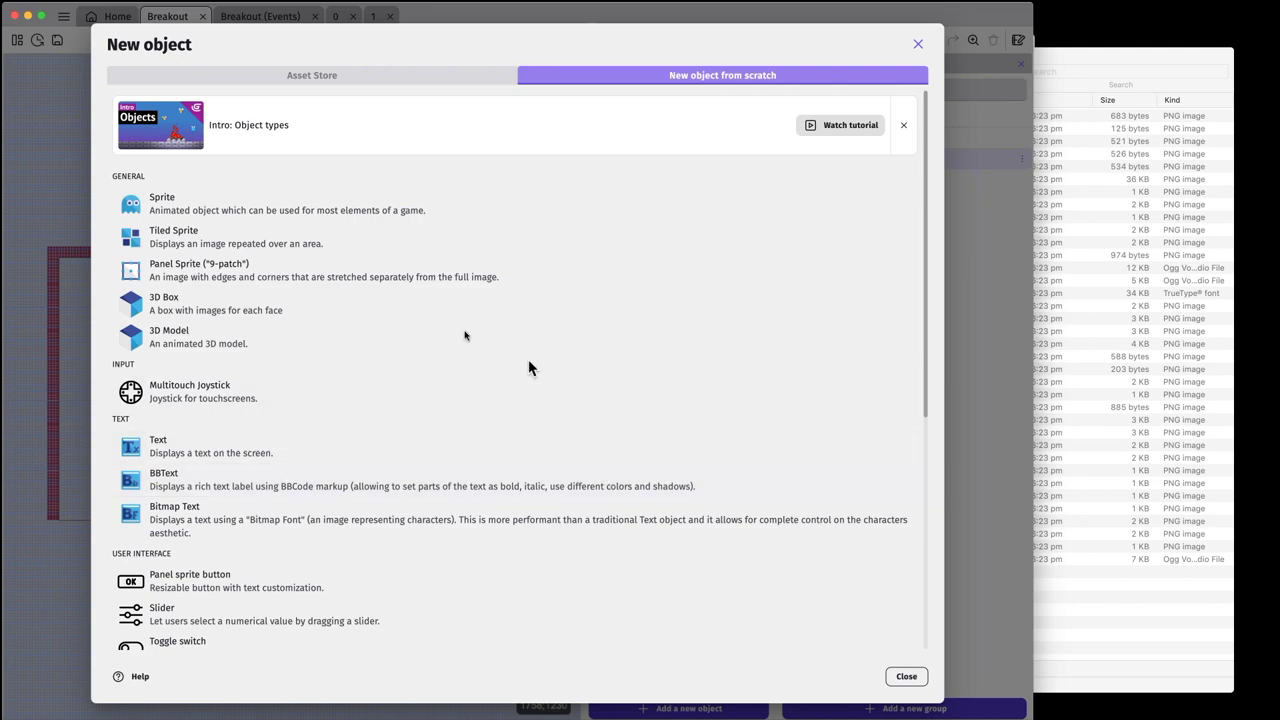
click(180, 205)
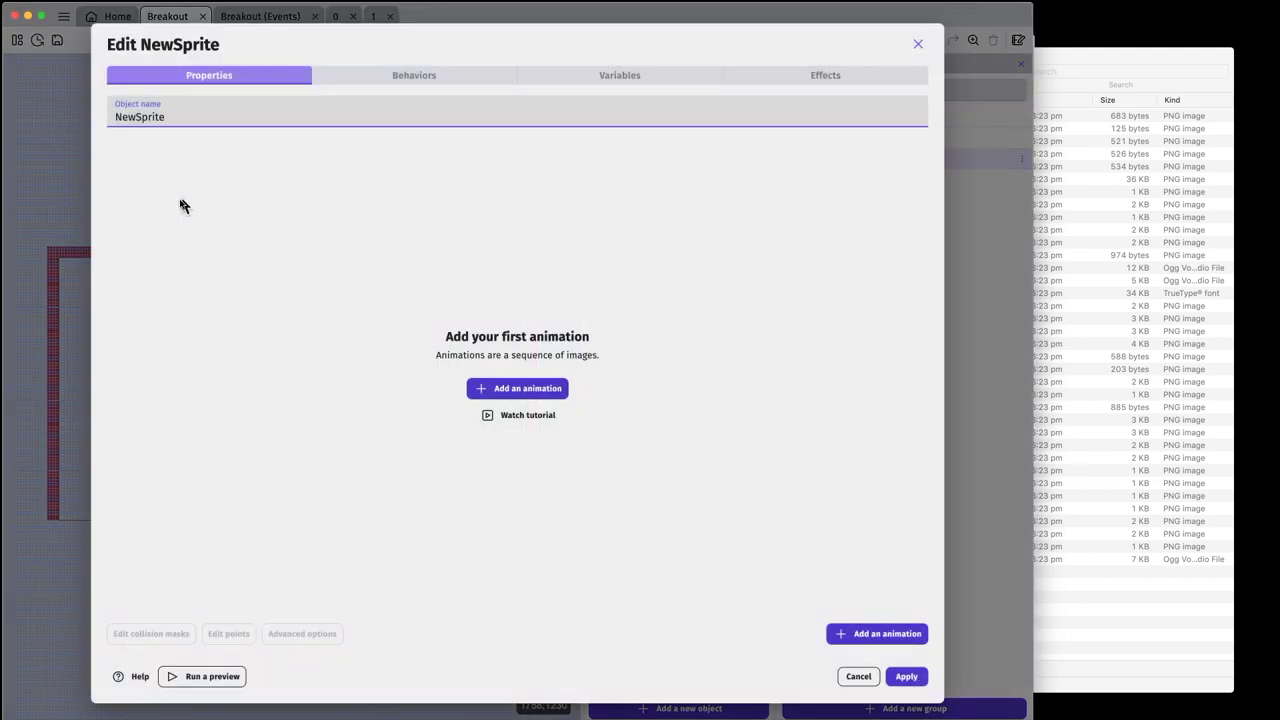
drag(180, 119, 100, 115)
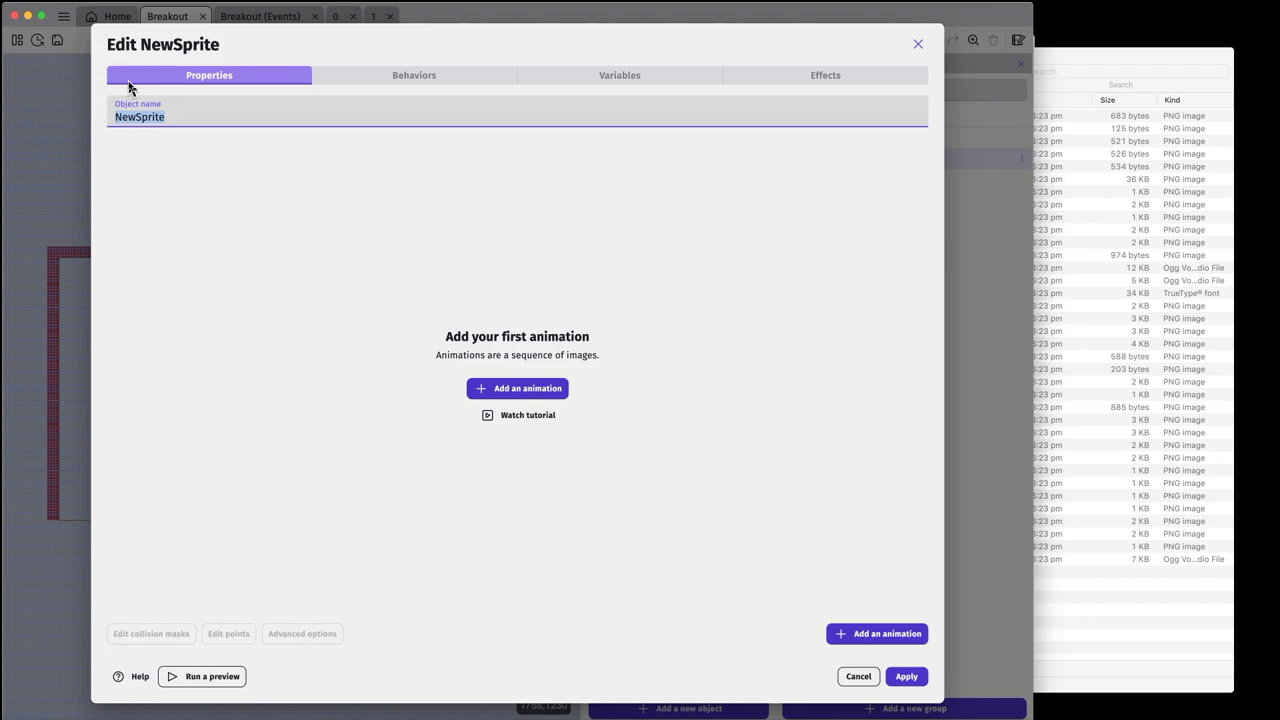
text(Lives)
- Add the first animation to the Lives sprite using the image LifeCounter_0Life.png
click(527, 389)
click(850, 296)
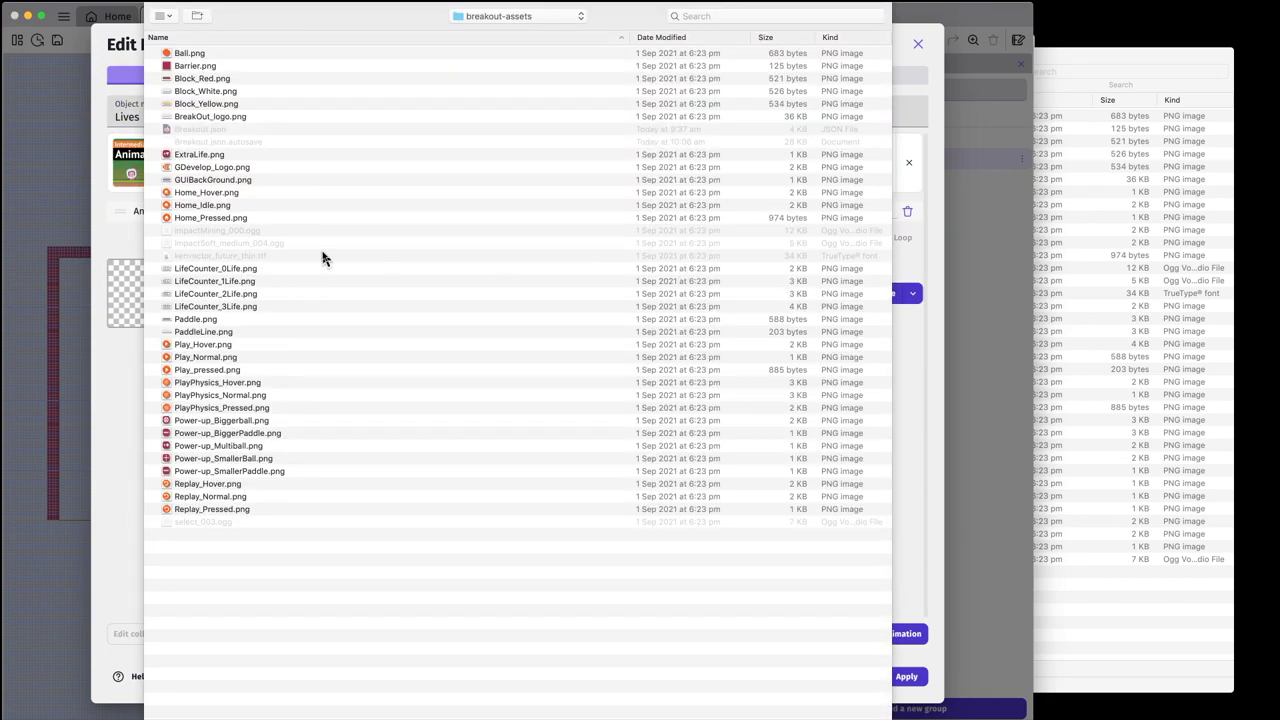
click(250, 270)
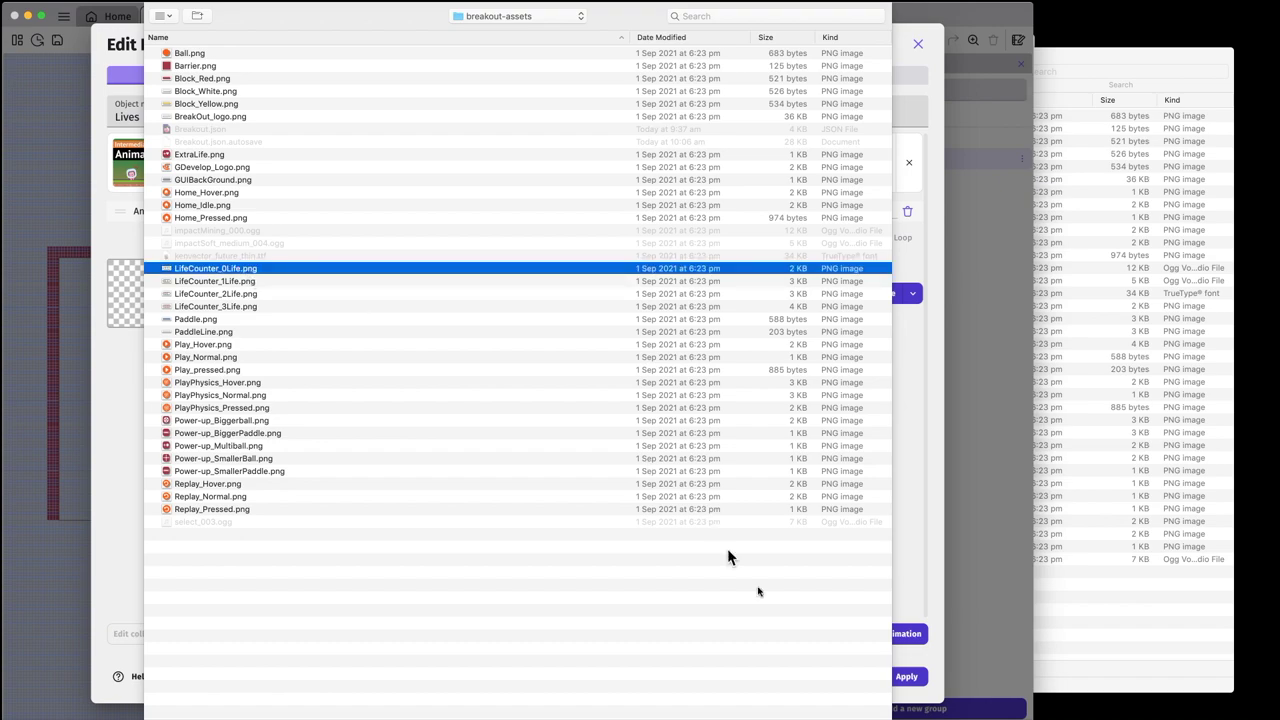
key(Return)
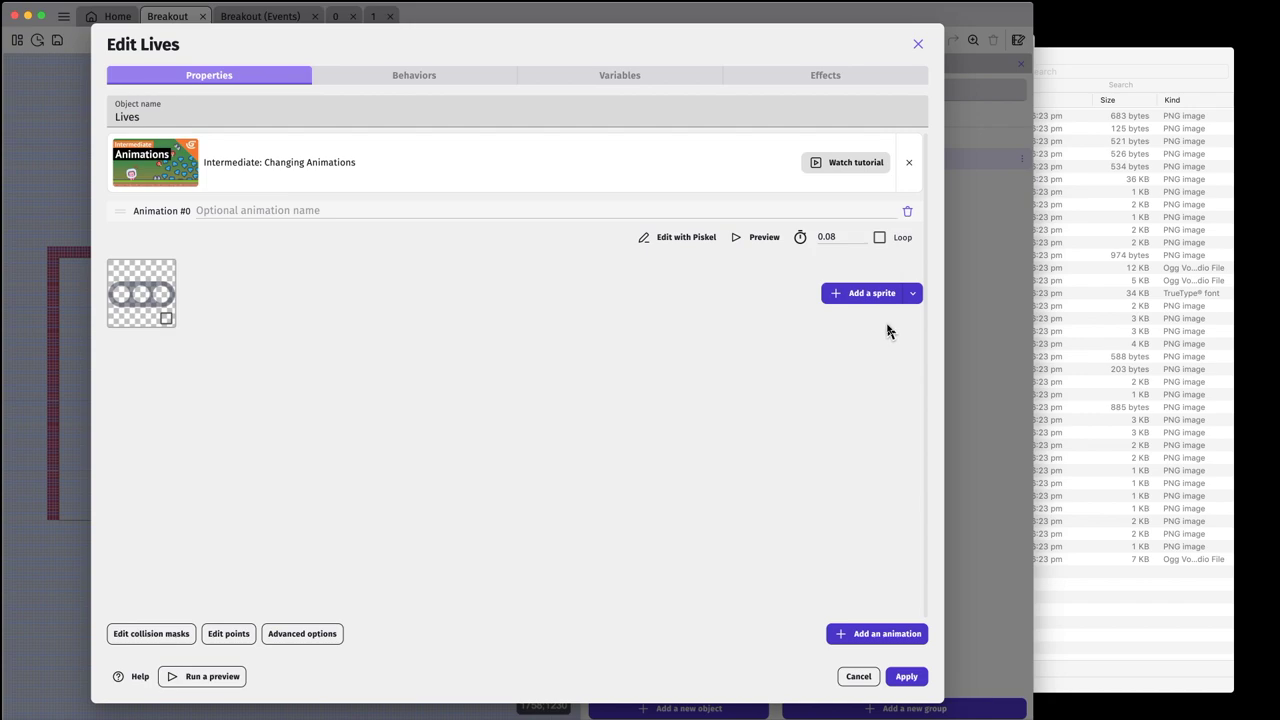
- Add a second animation to the Lives sprite using the image LifeCounter_1Life.png
click(884, 633)
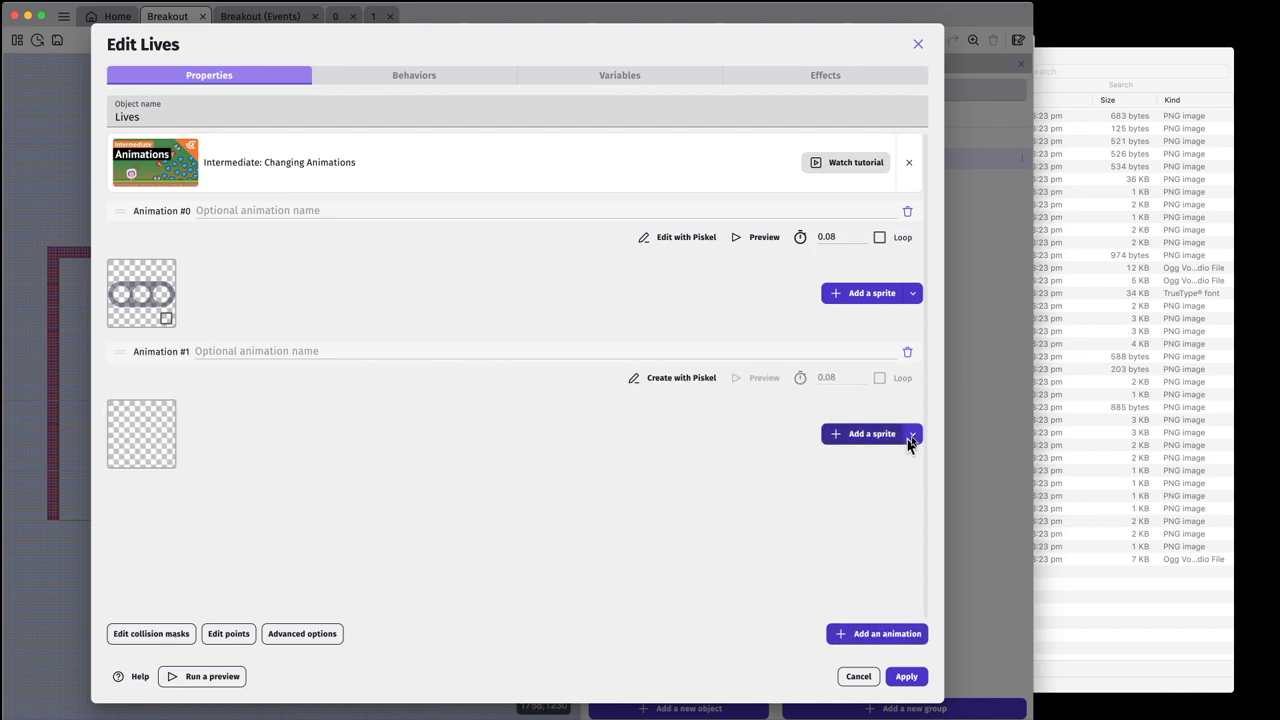
click(890, 437)
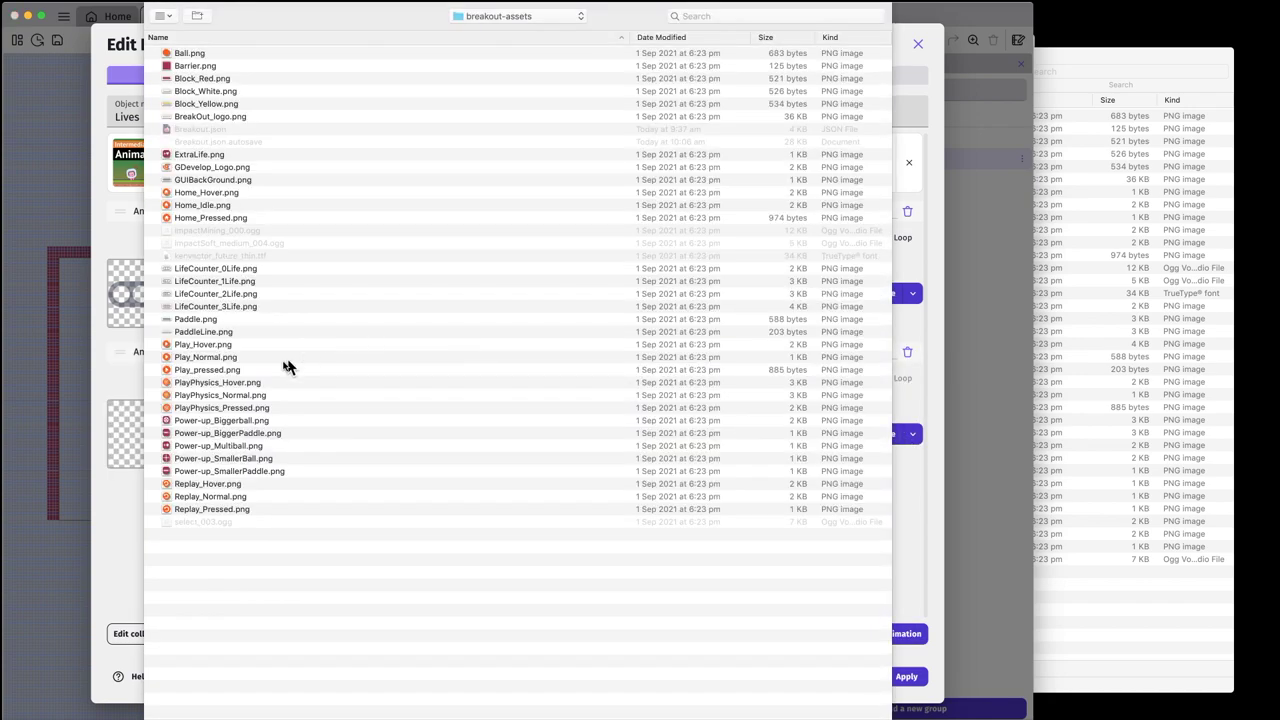
click(250, 283)
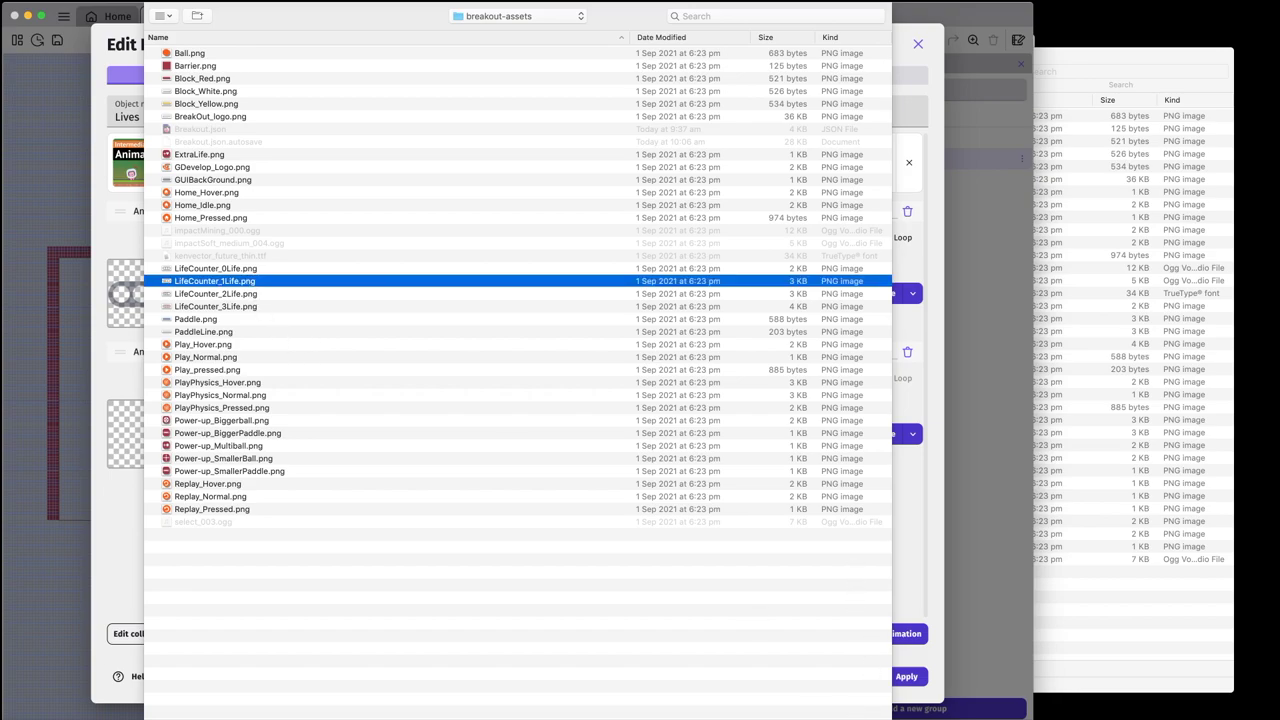
key(Return)
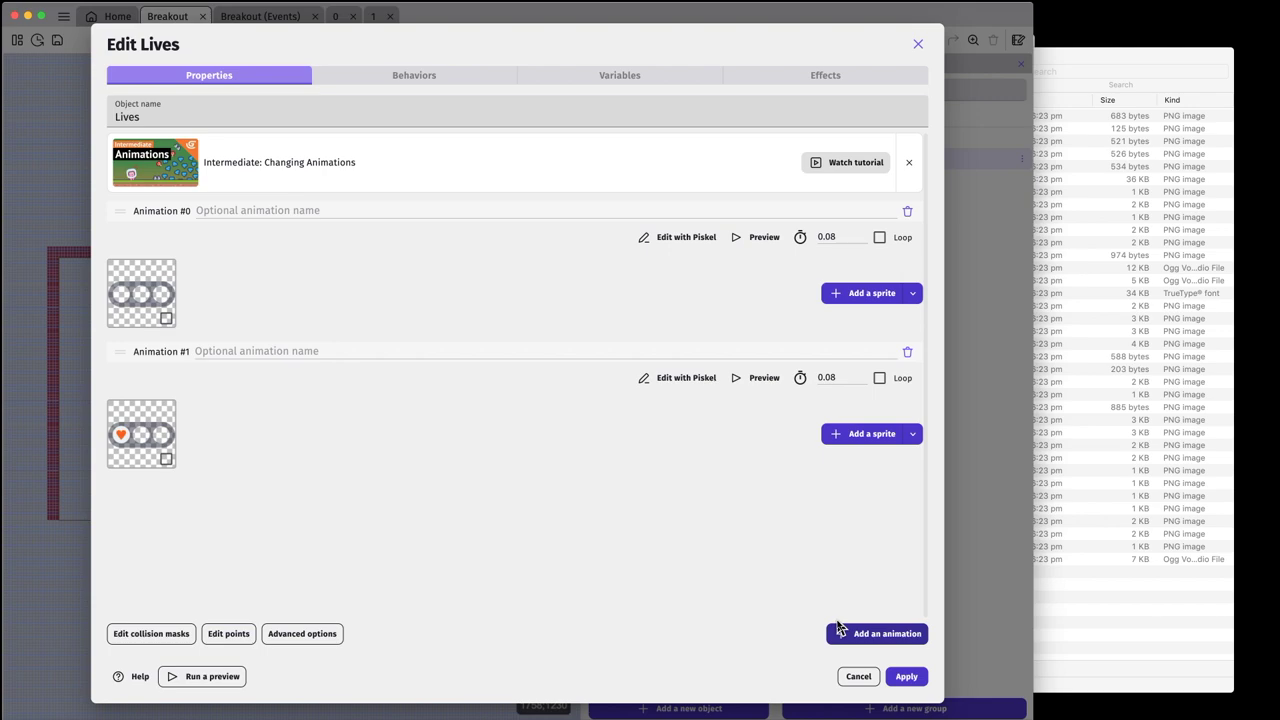
- Add a third animation to the Lives sprite using the image LifeCounter_2Life.png
click(887, 638)
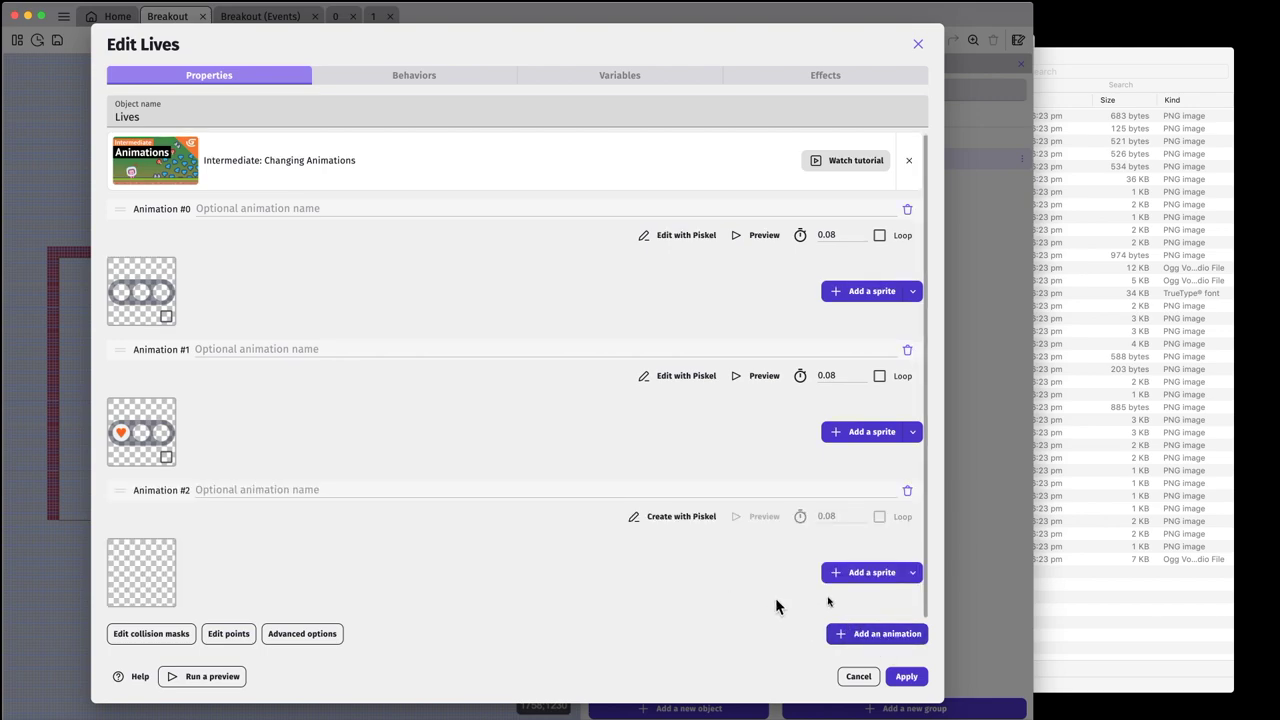
click(874, 572)
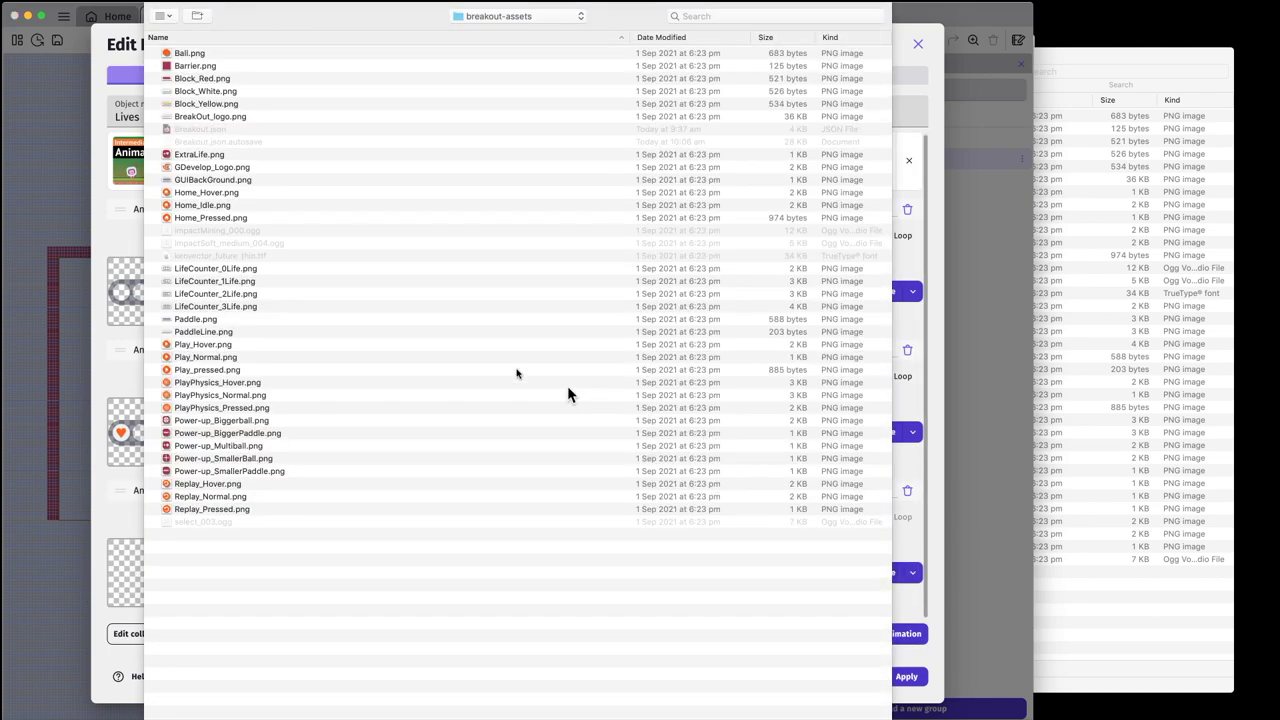
click(247, 294)
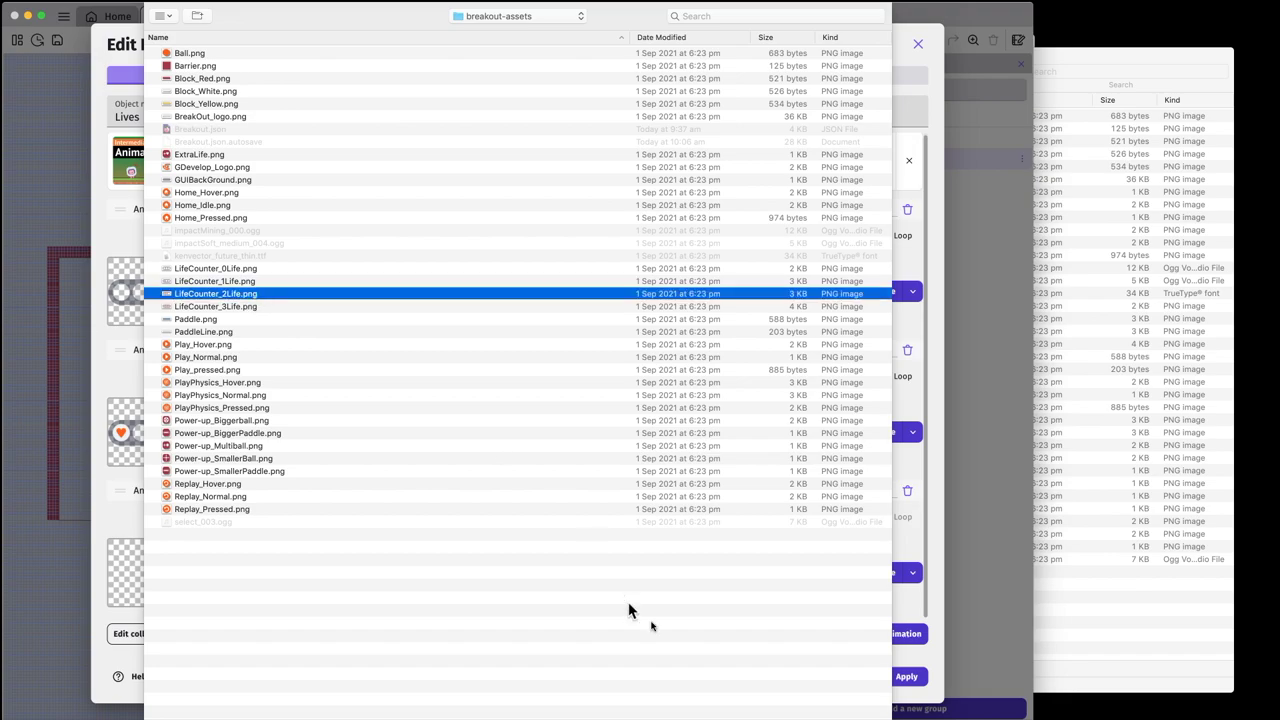
key(Return)
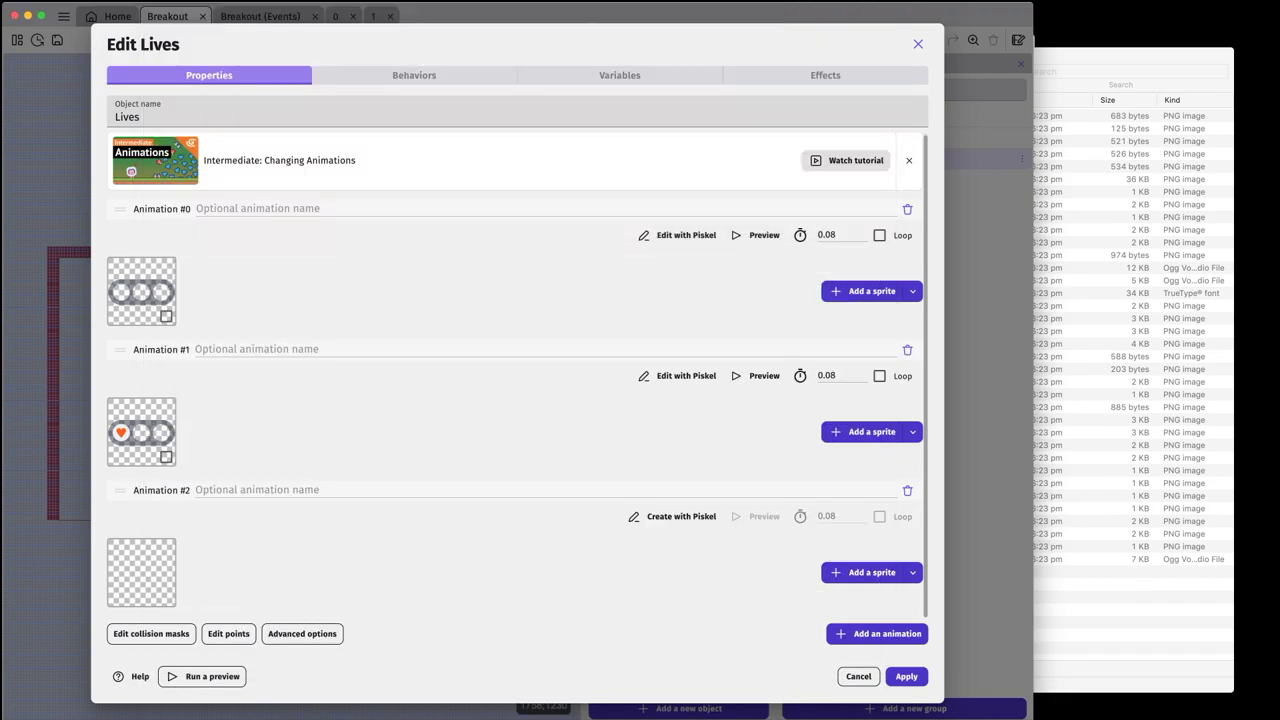
- Add a fourth animation to the Lives sprite using the image LifeCounter_3Life.png and apply the object changes
click(890, 638)
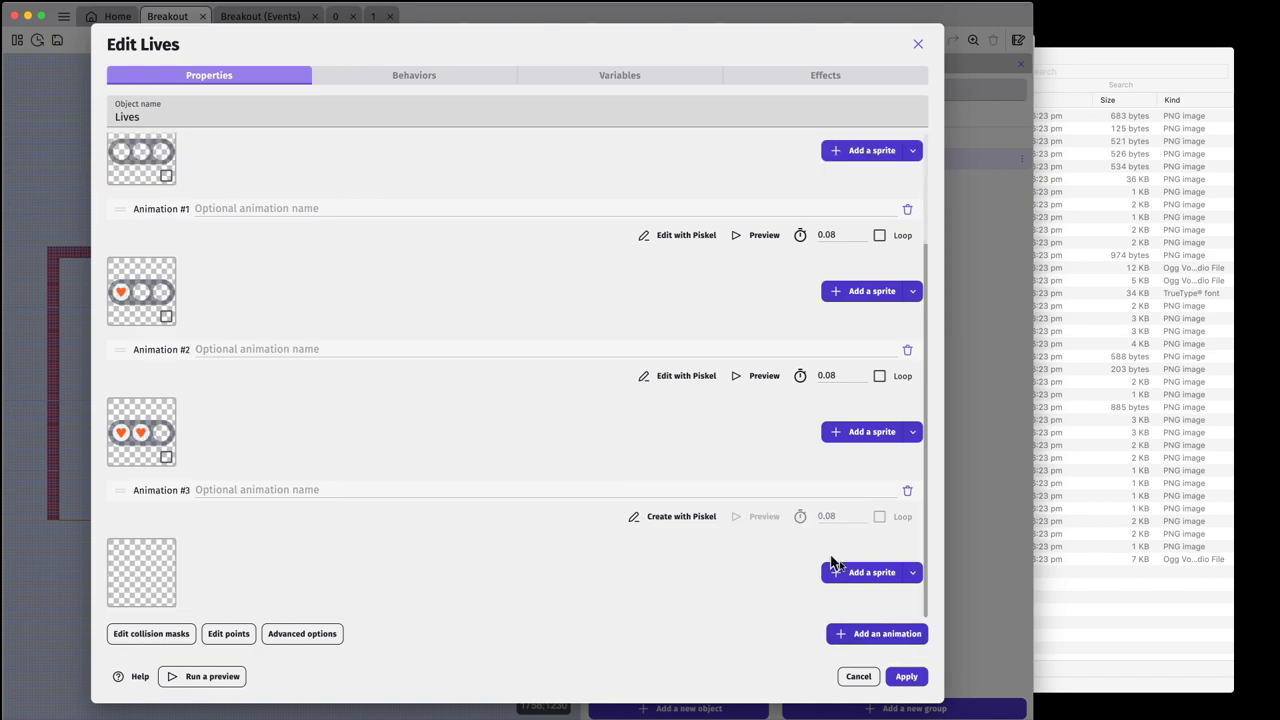
click(851, 572)
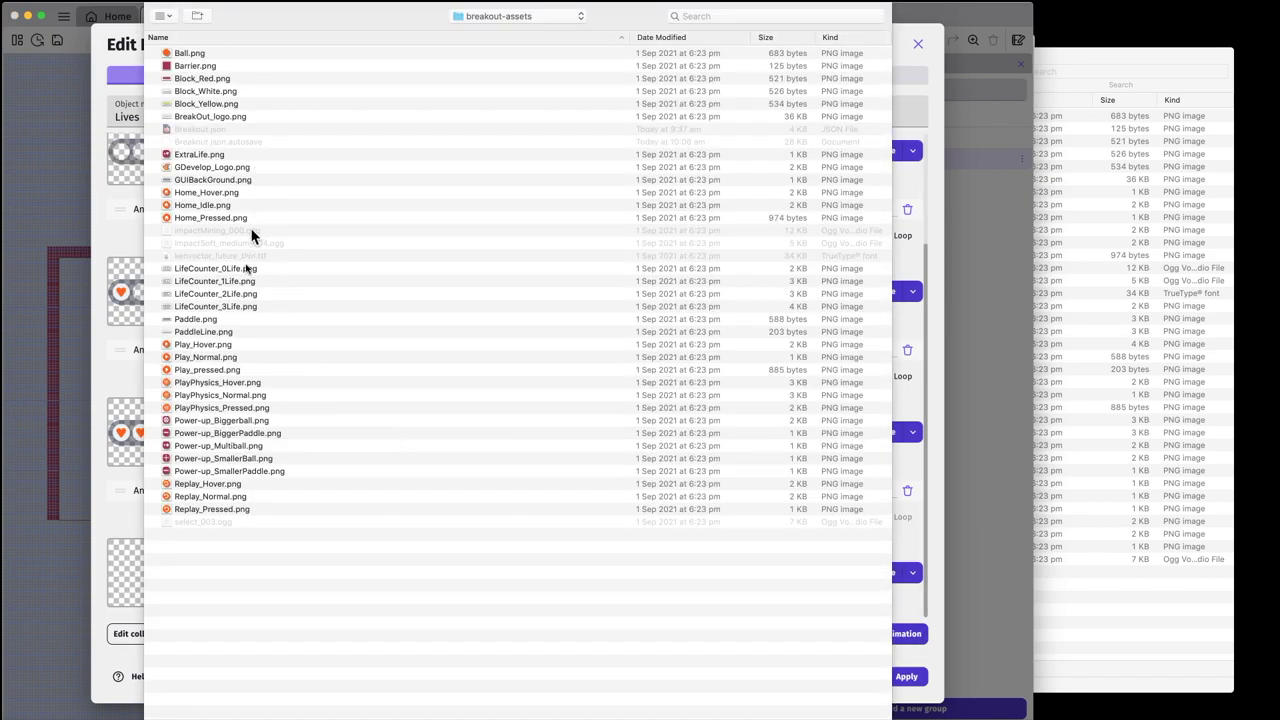
click(241, 307)
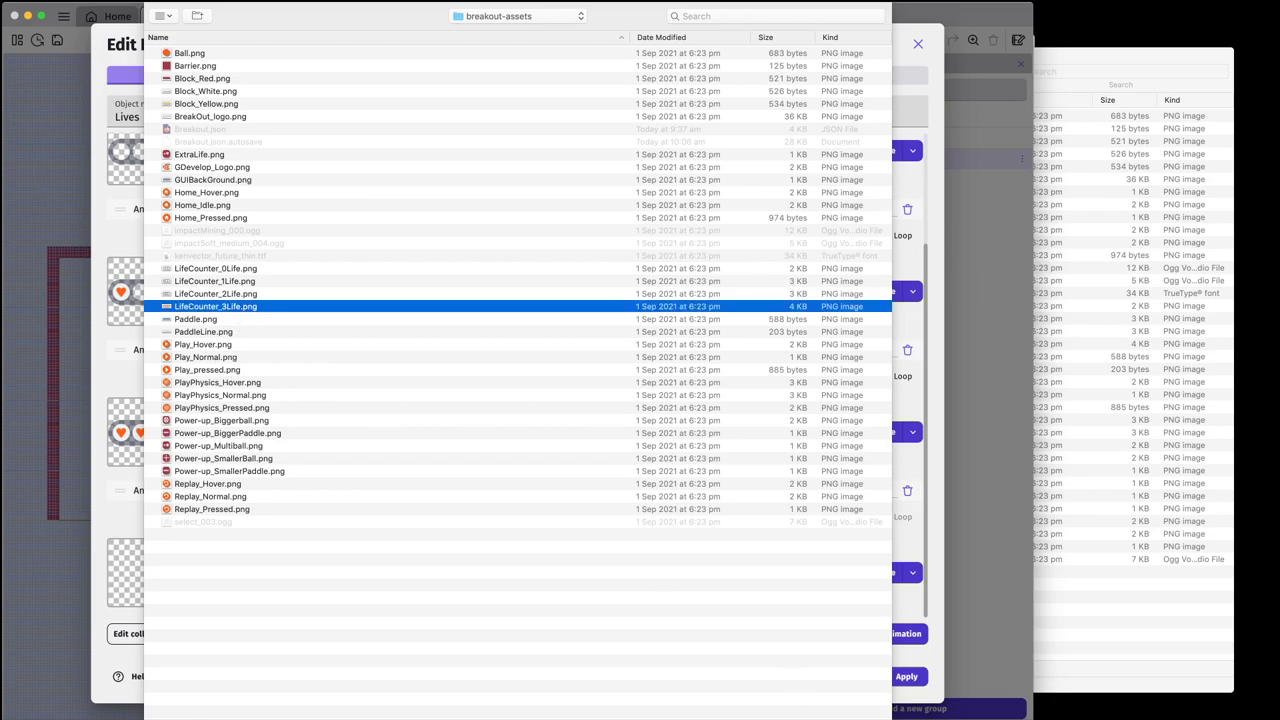
click(855, 656)
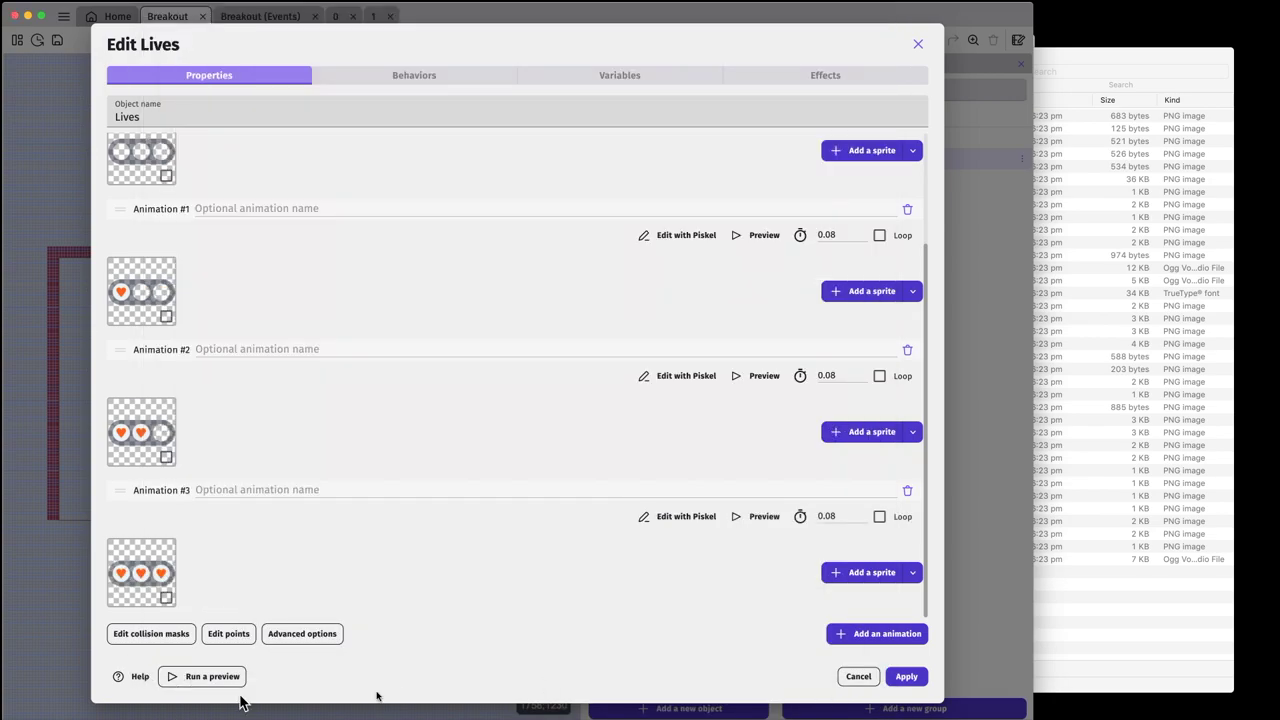
click(905, 677)
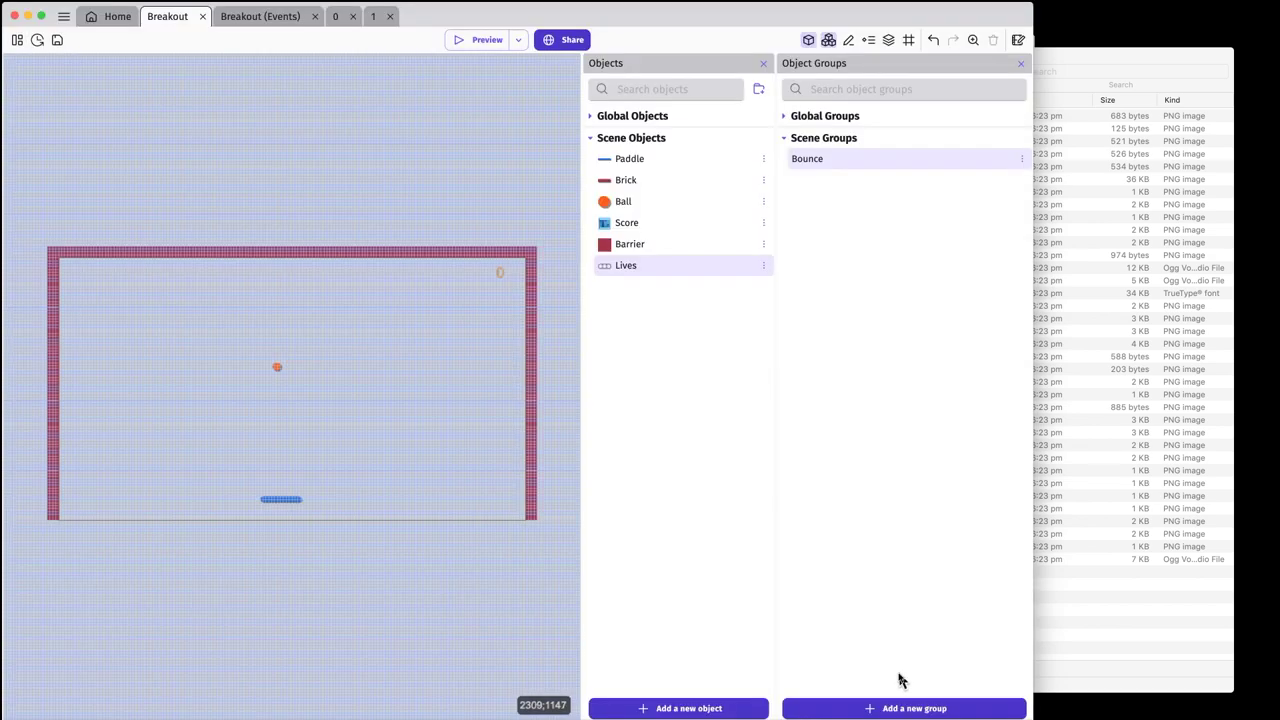
- Place a Lives instance in the scene just inside the barrier's upper-left corner, at about X 32, Y 30
drag(640, 262, 71, 277)
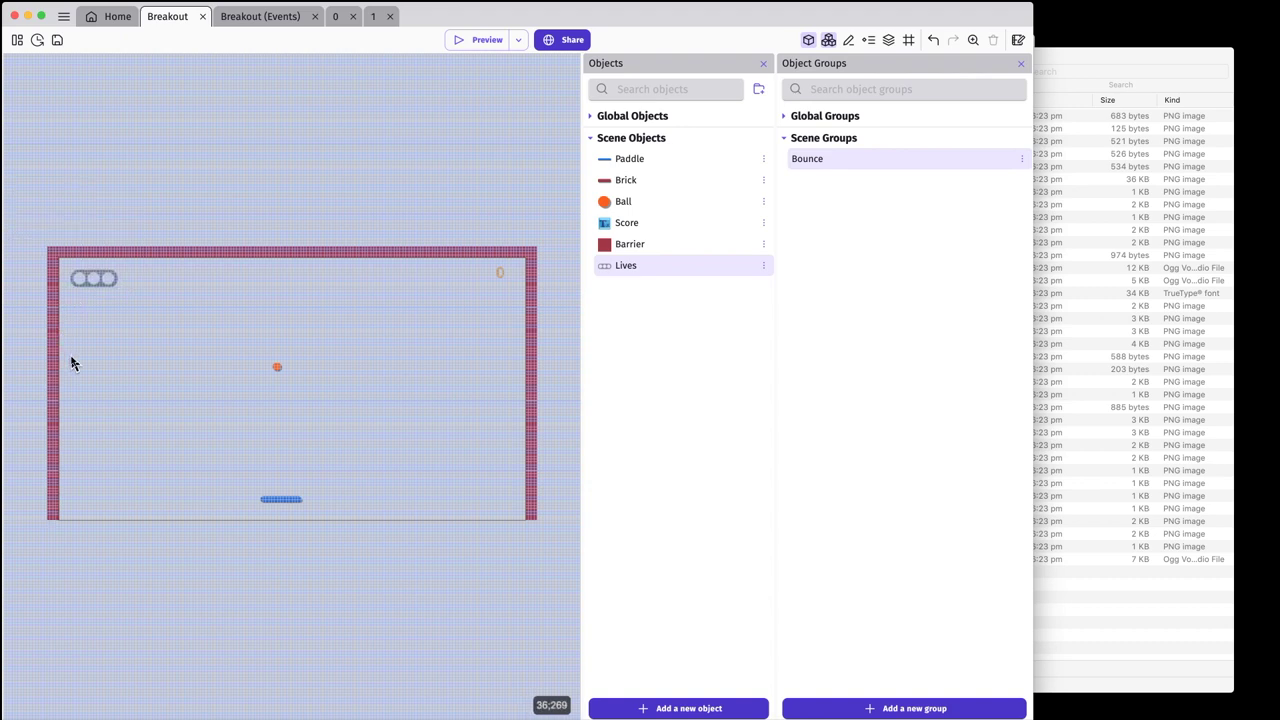
click(90, 284)
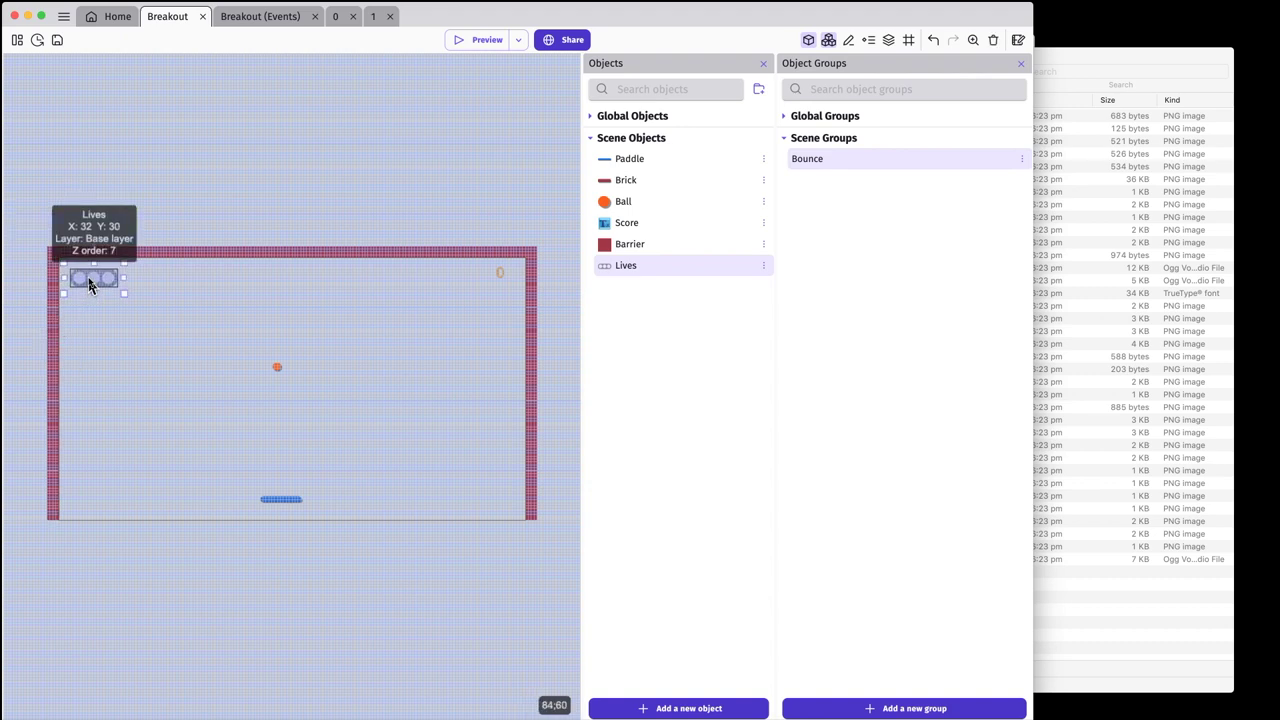
- Add an action to the beginning-of-scene event that sets the global number variable Lives to 3
click(251, 20)
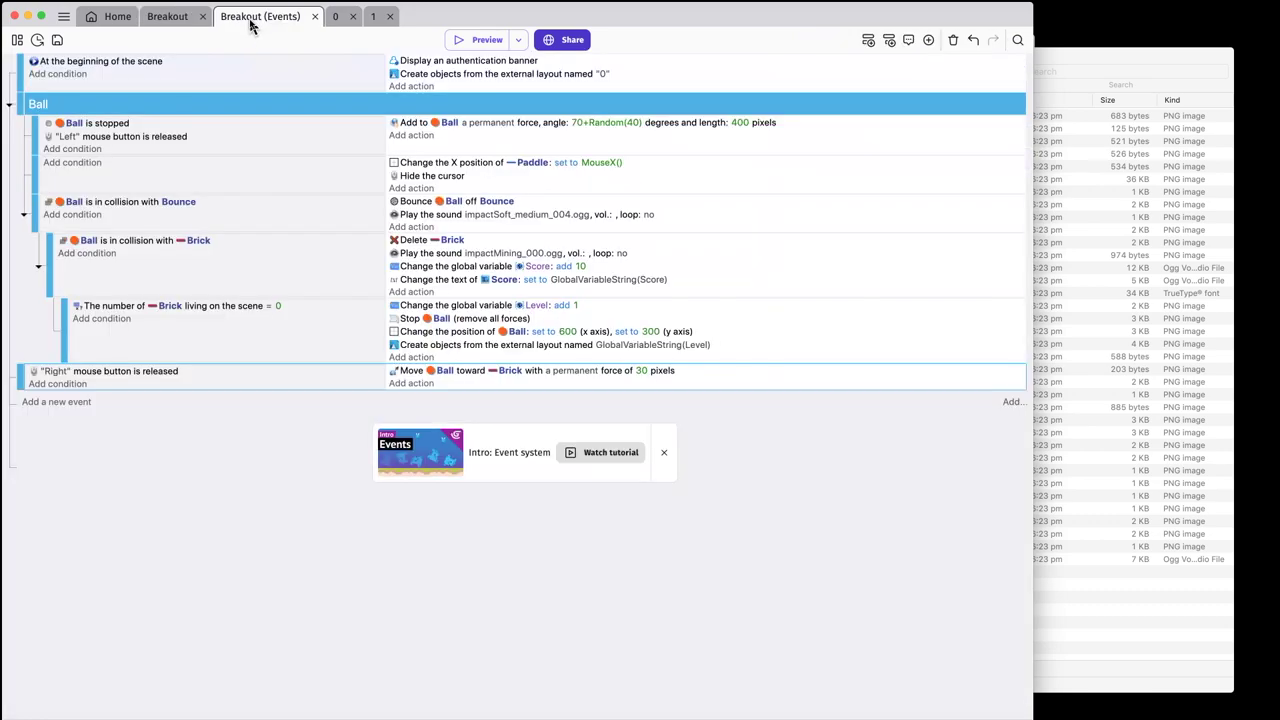
click(404, 90)
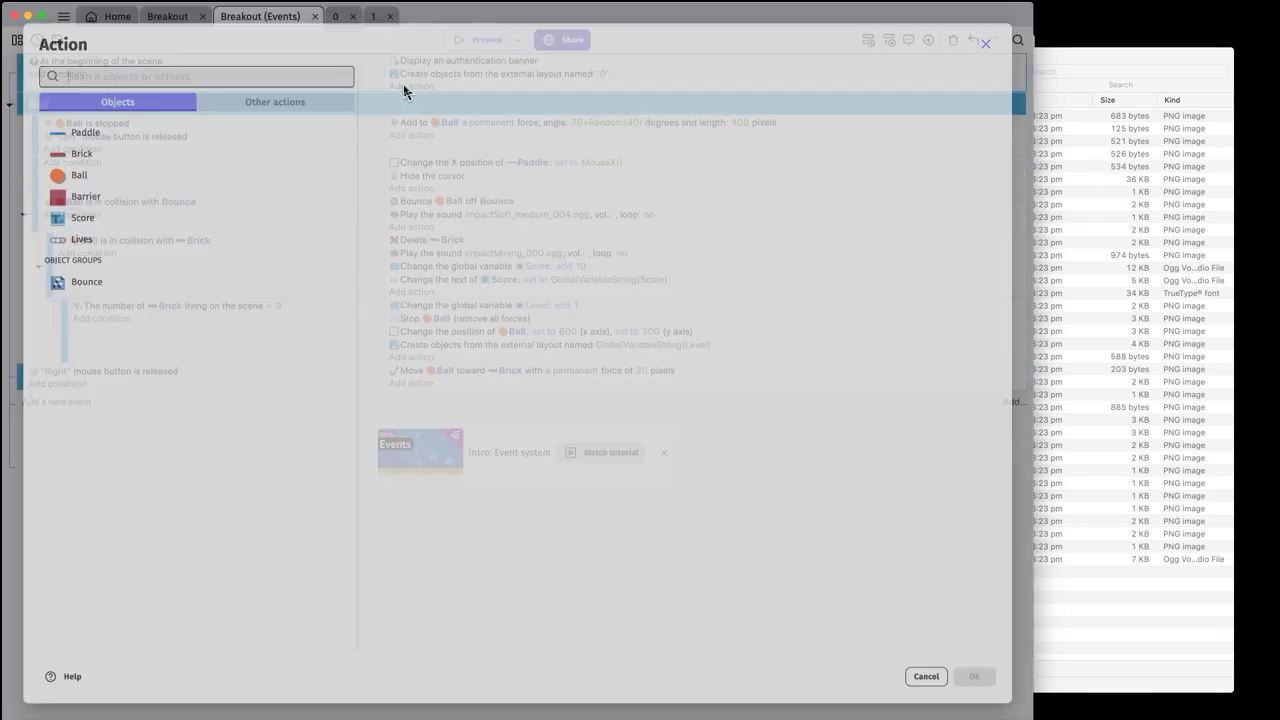
click(245, 107)
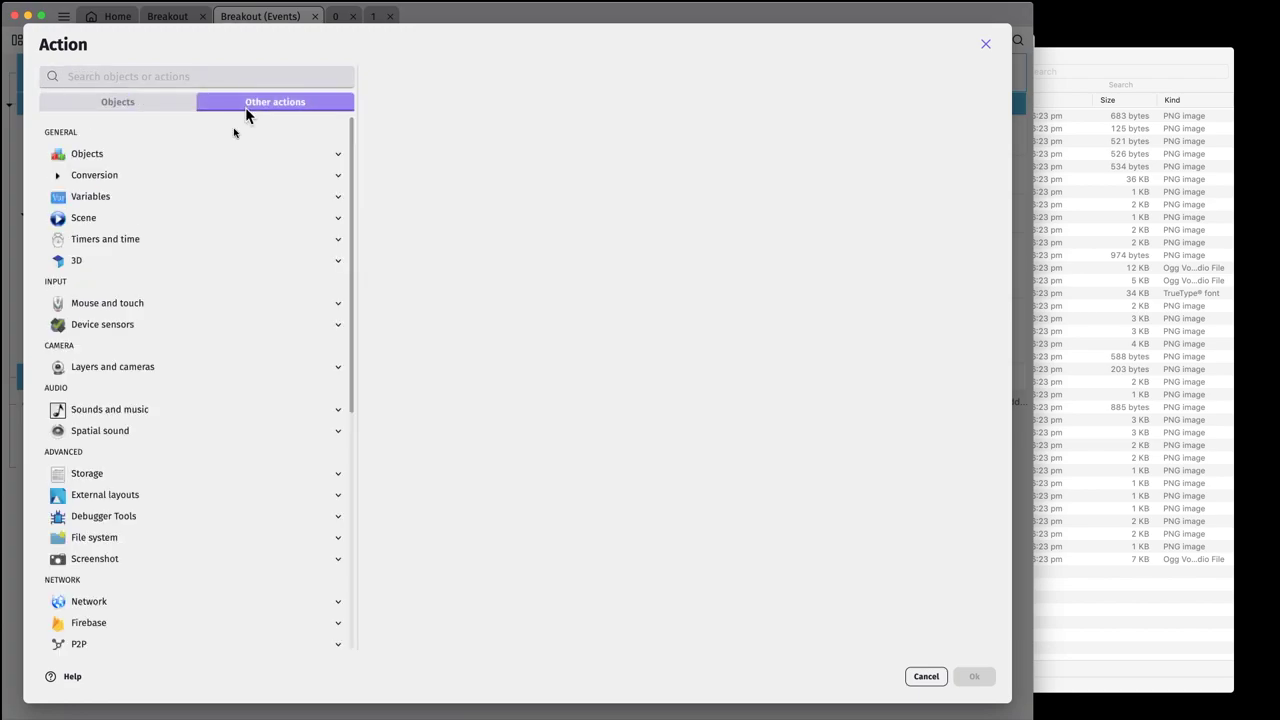
click(148, 196)
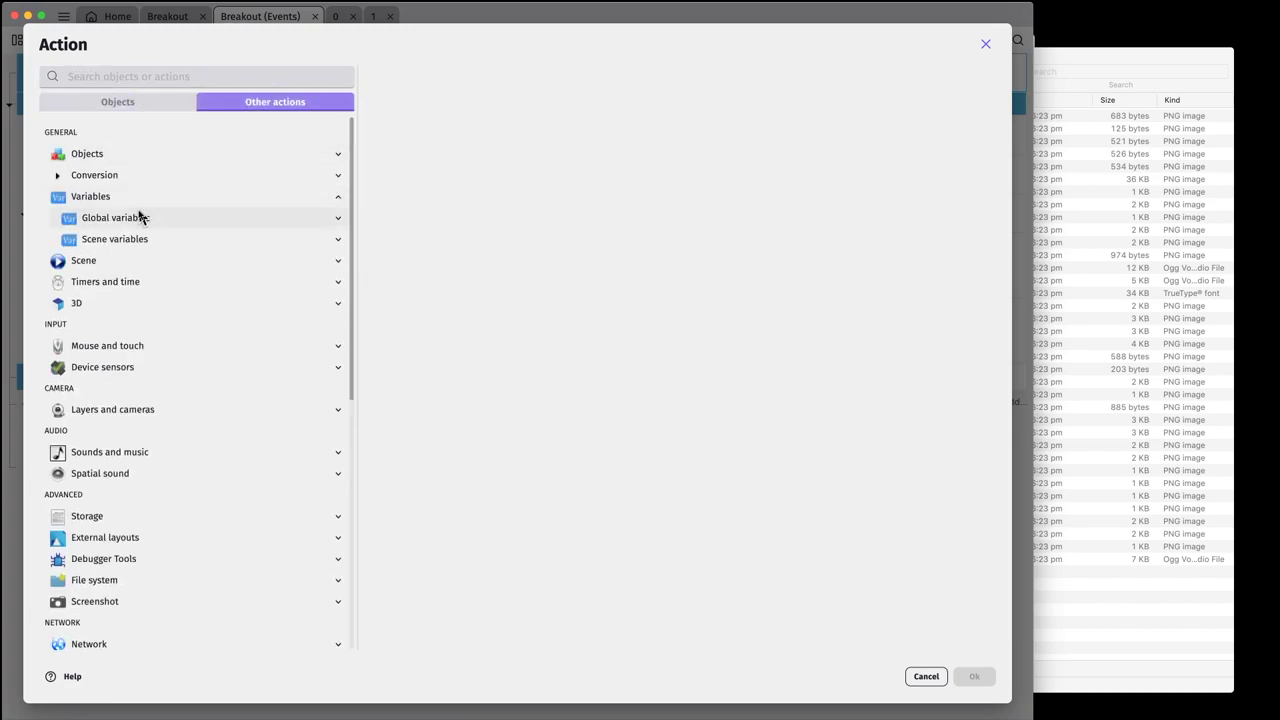
click(140, 217)
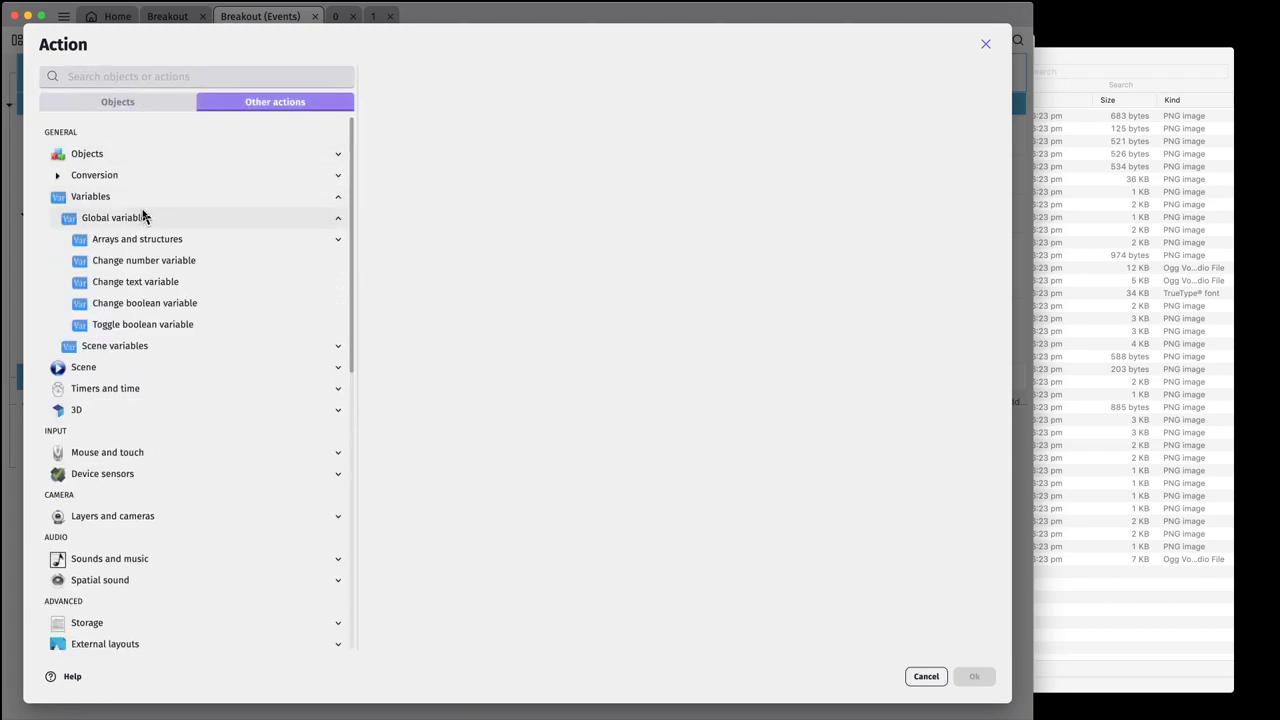
click(191, 262)
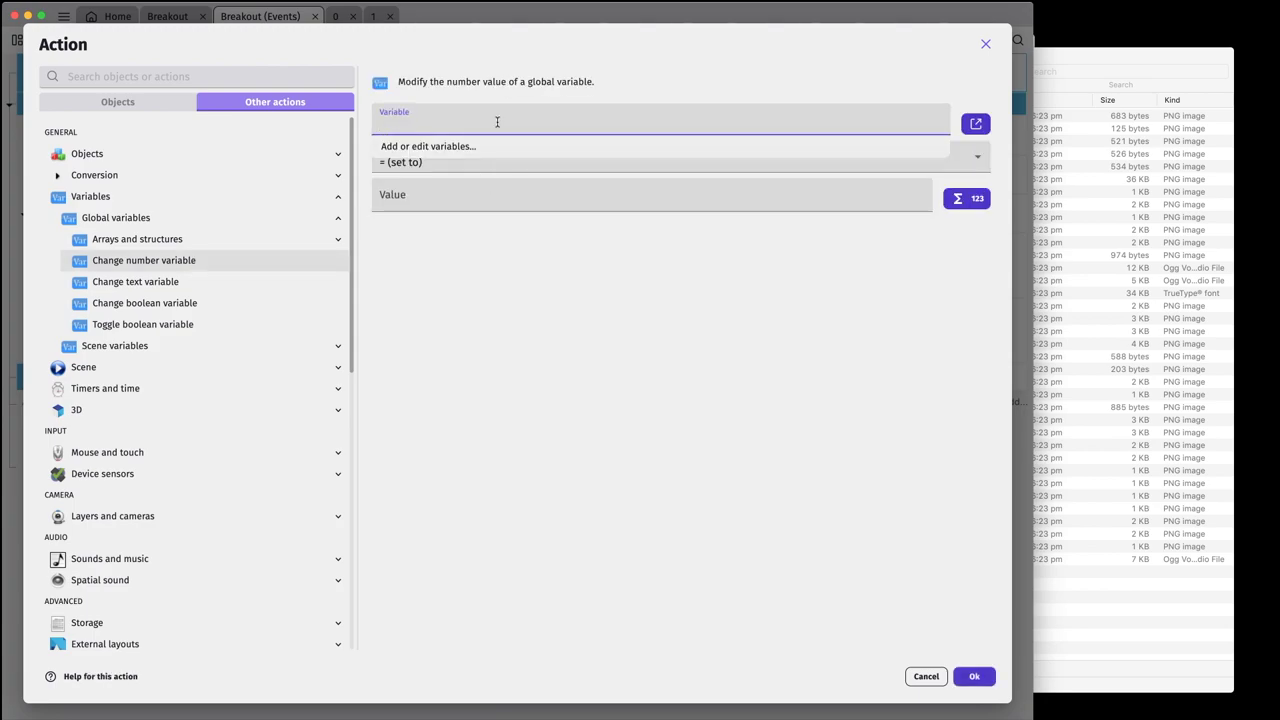
text(Lives)
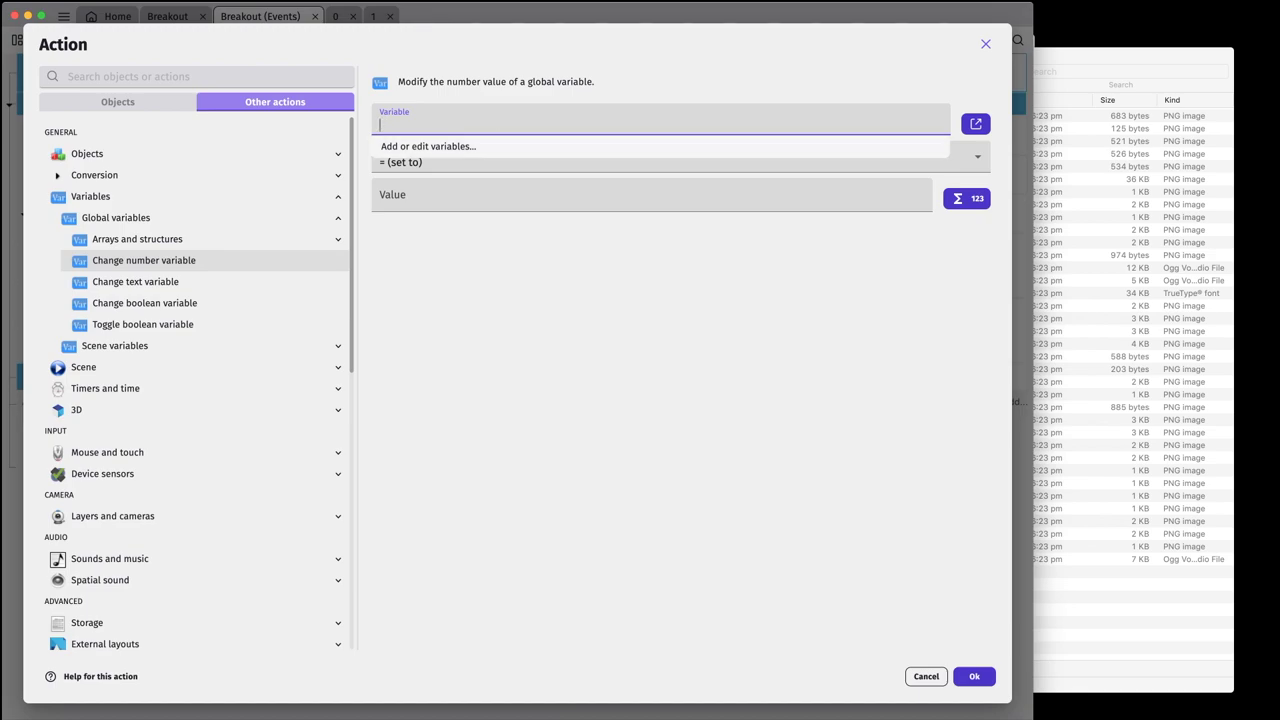
click(470, 204)
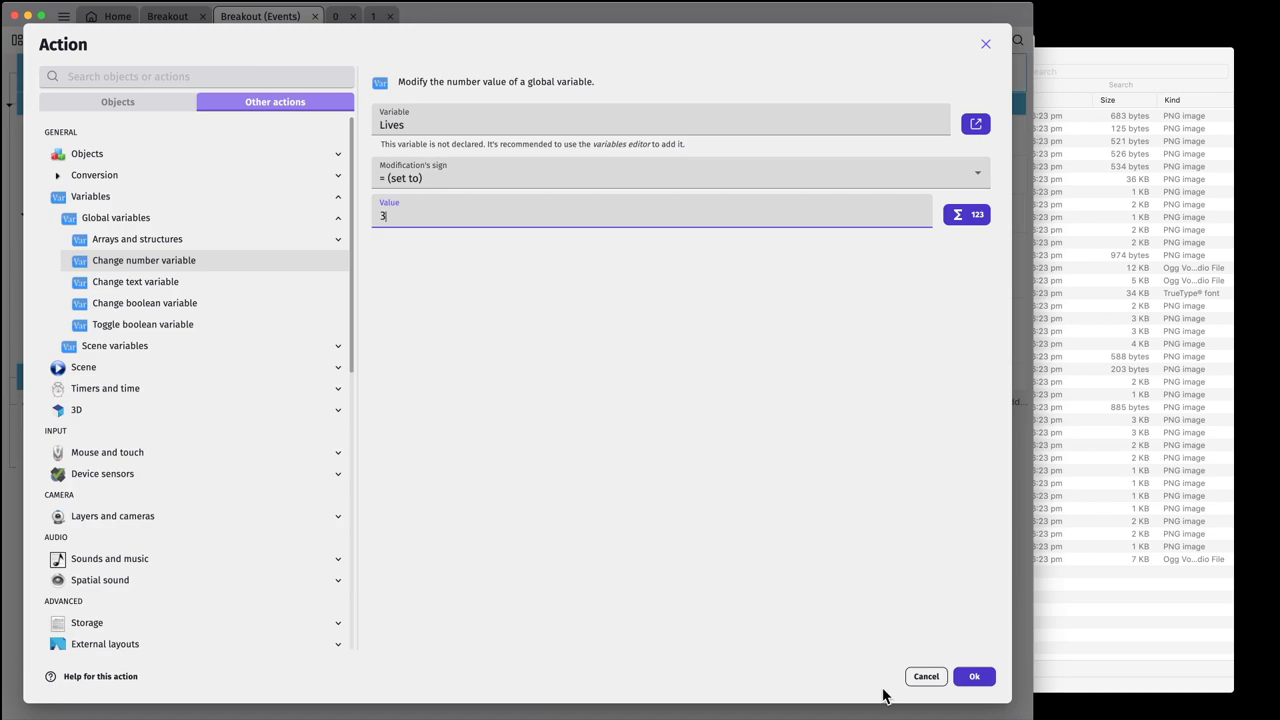
click(978, 677)
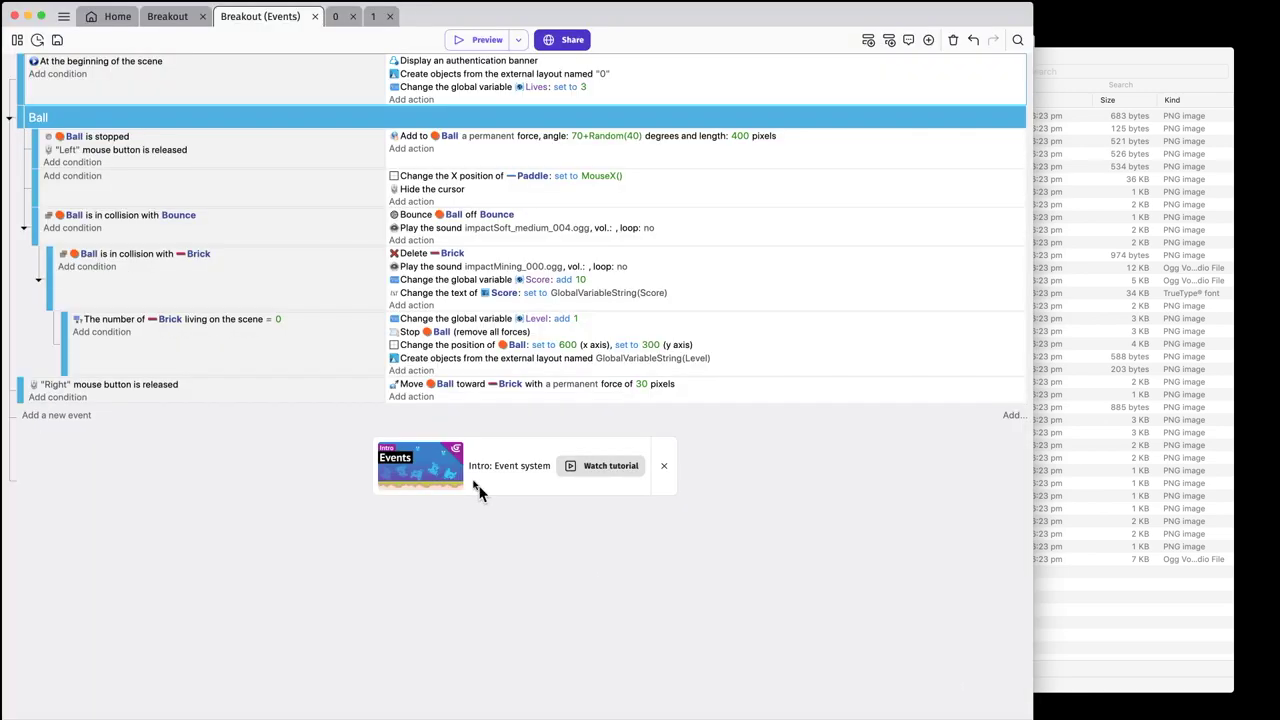
- Add an action to the beginning-of-scene event that sets the Lives sprite's animation number to GlobalVariable(Lives)
click(420, 101)
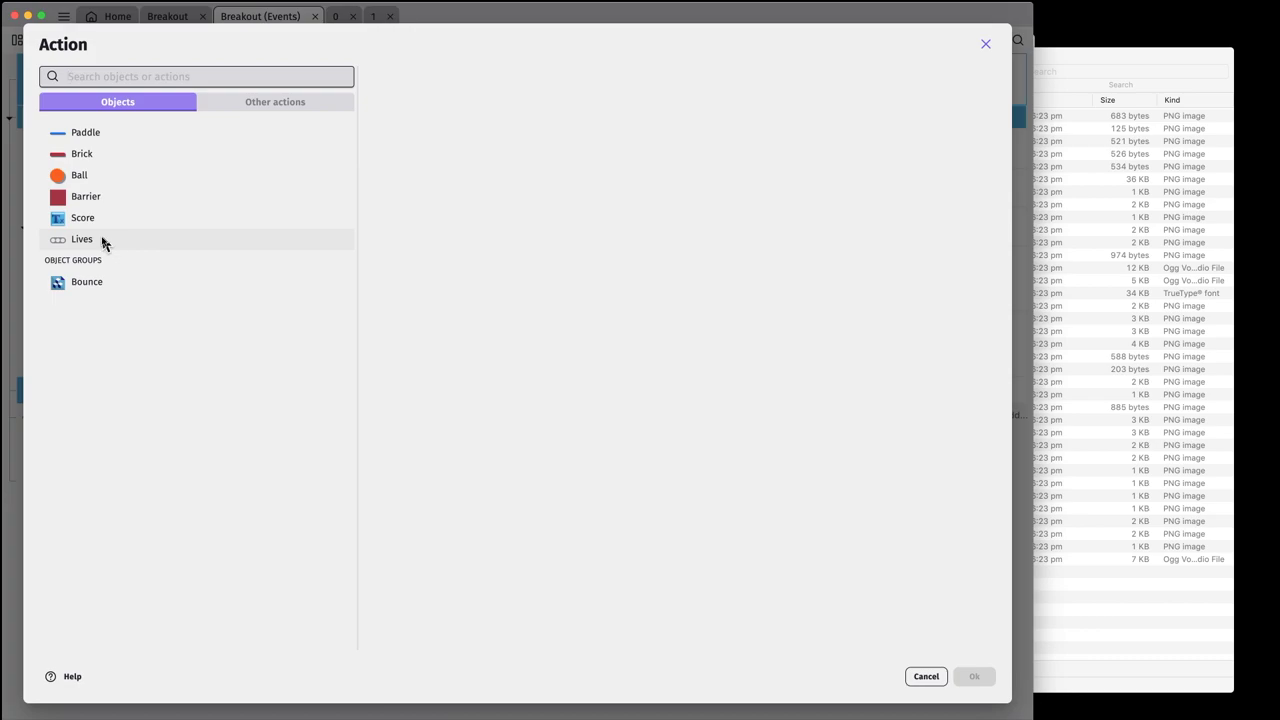
click(102, 241)
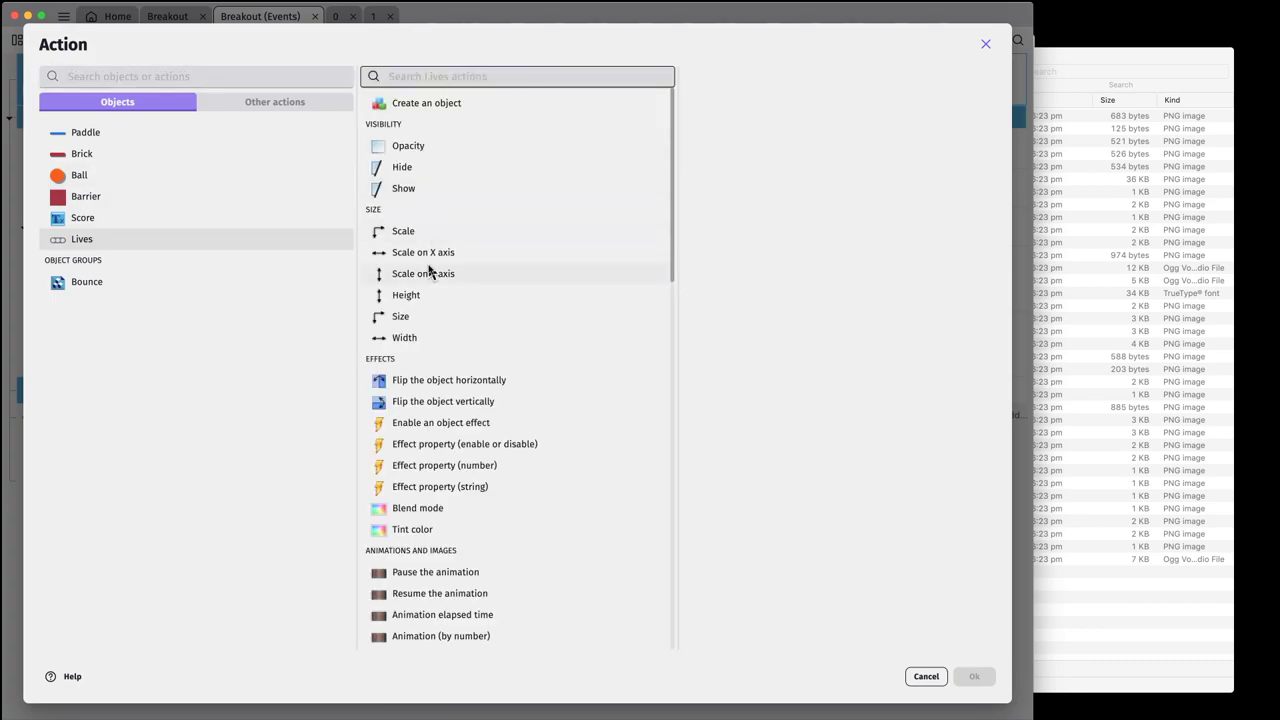
scroll(430, 265, down, 4)
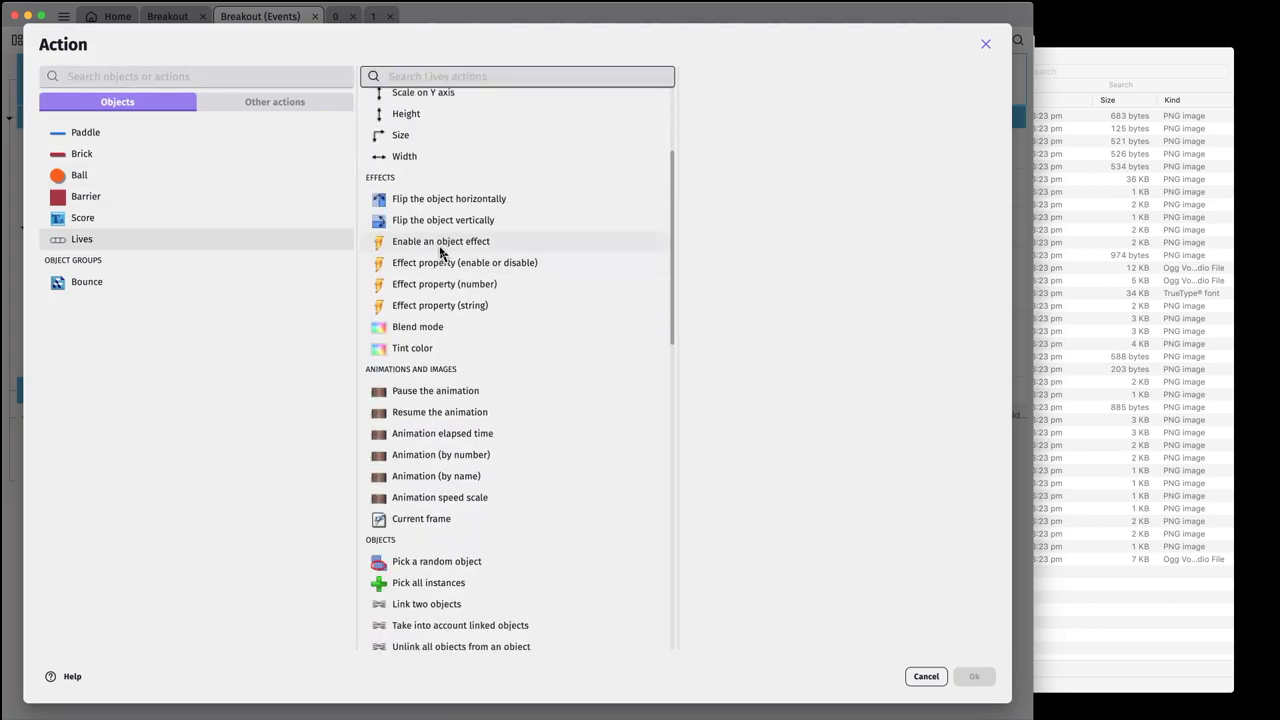
click(465, 458)
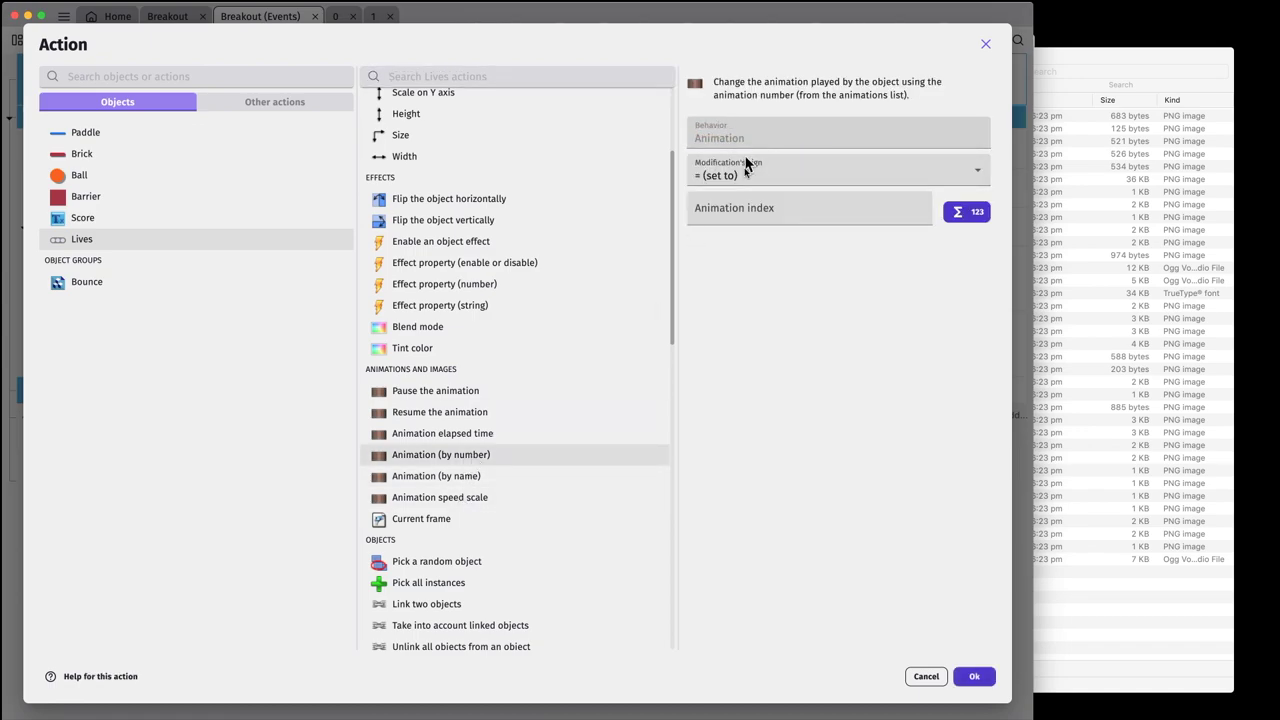
click(738, 210)
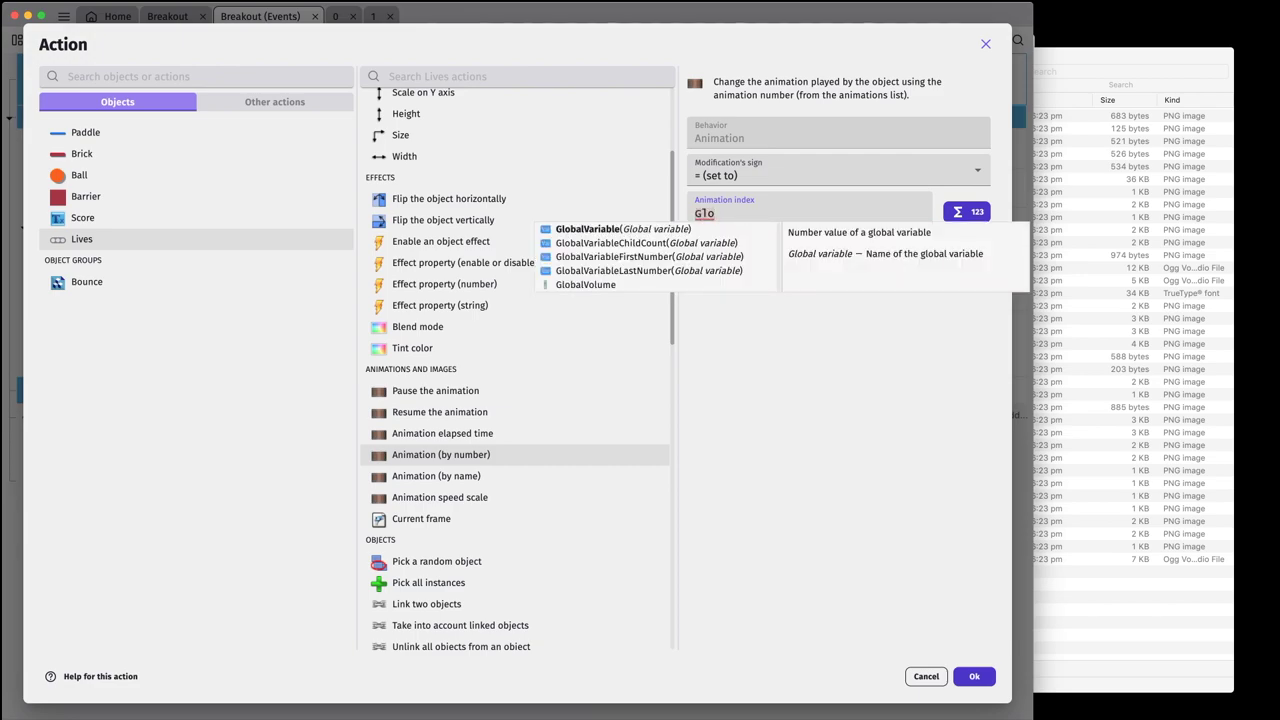
click(686, 230)
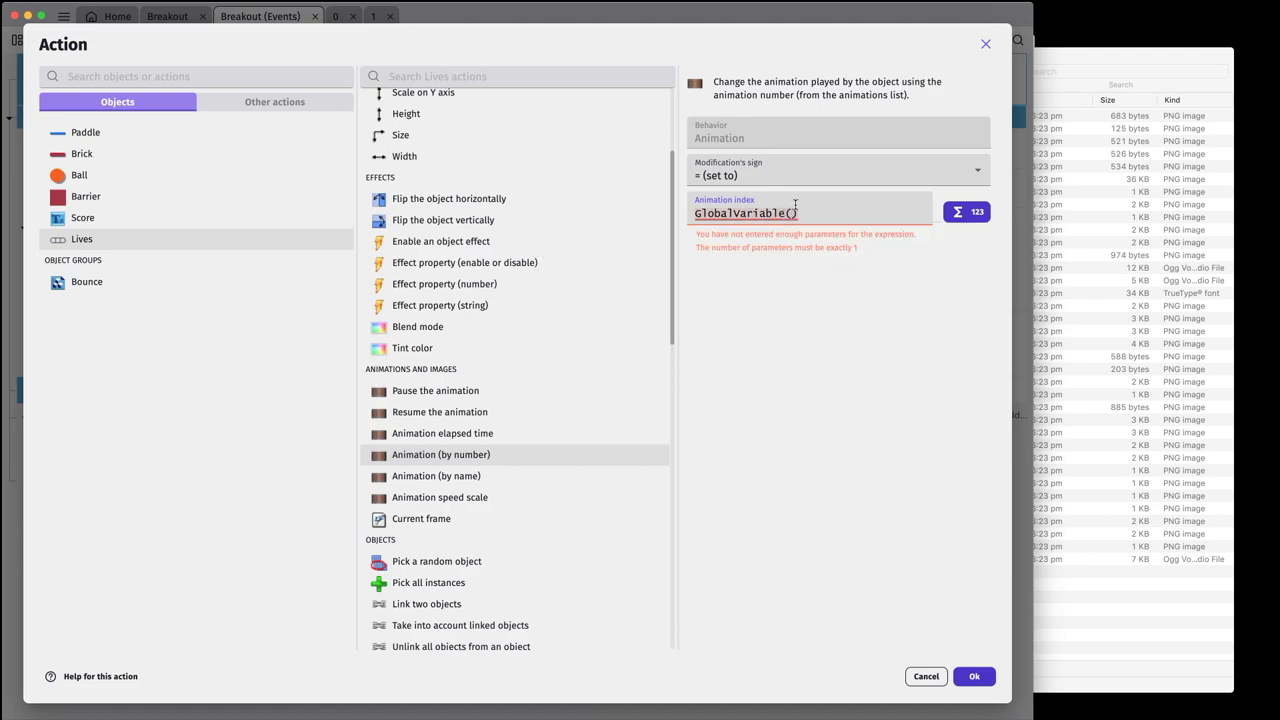
text(Le)
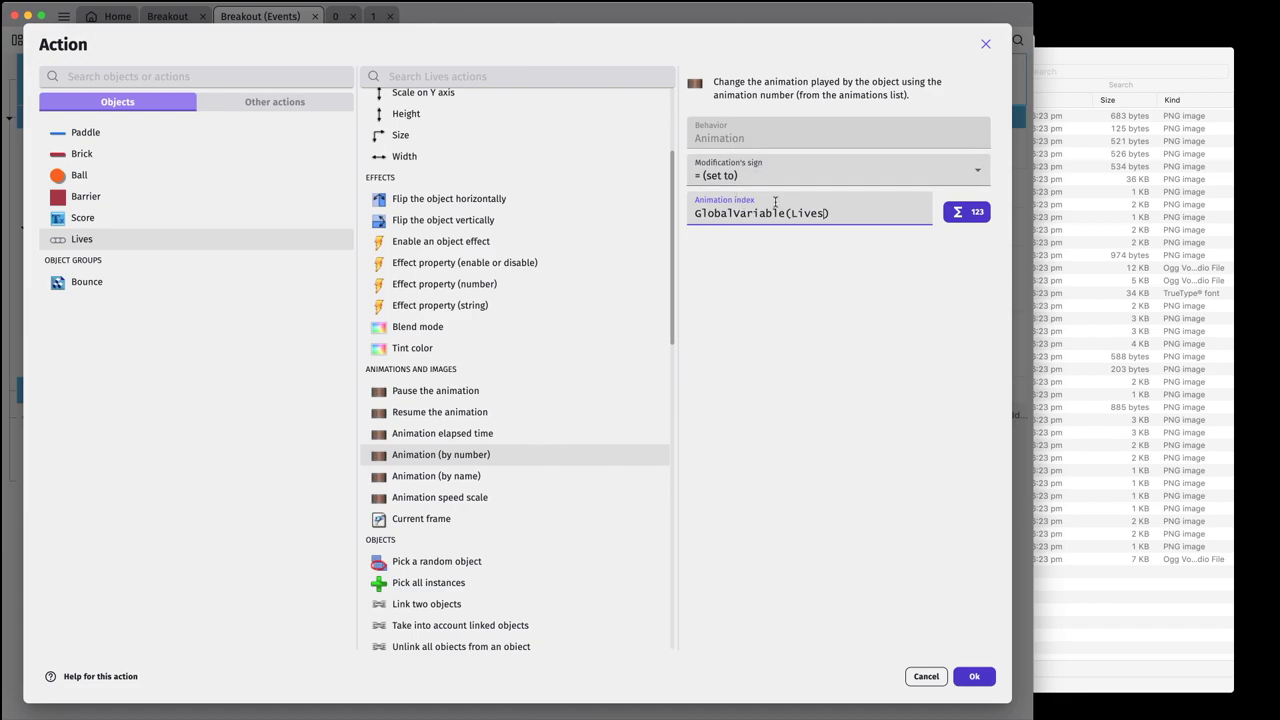
click(982, 682)
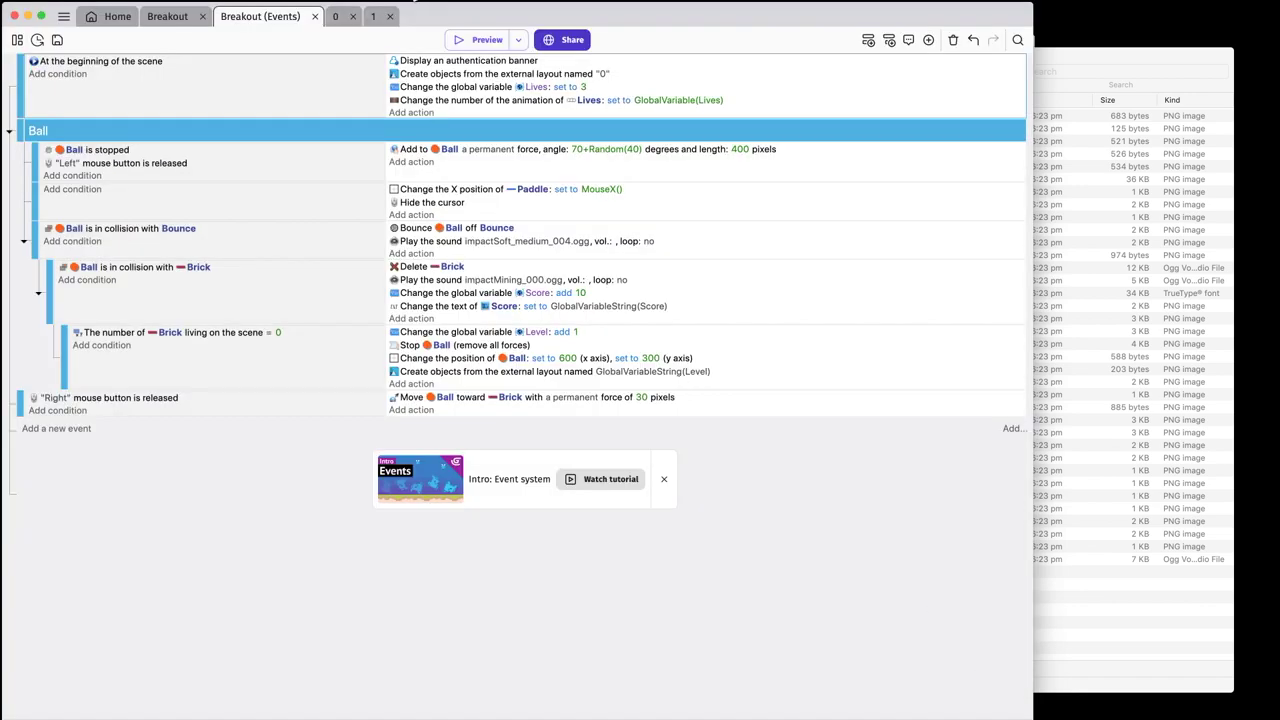
- Preview the game, dismiss the login banner to check the life counter, and close the preview
click(466, 40)
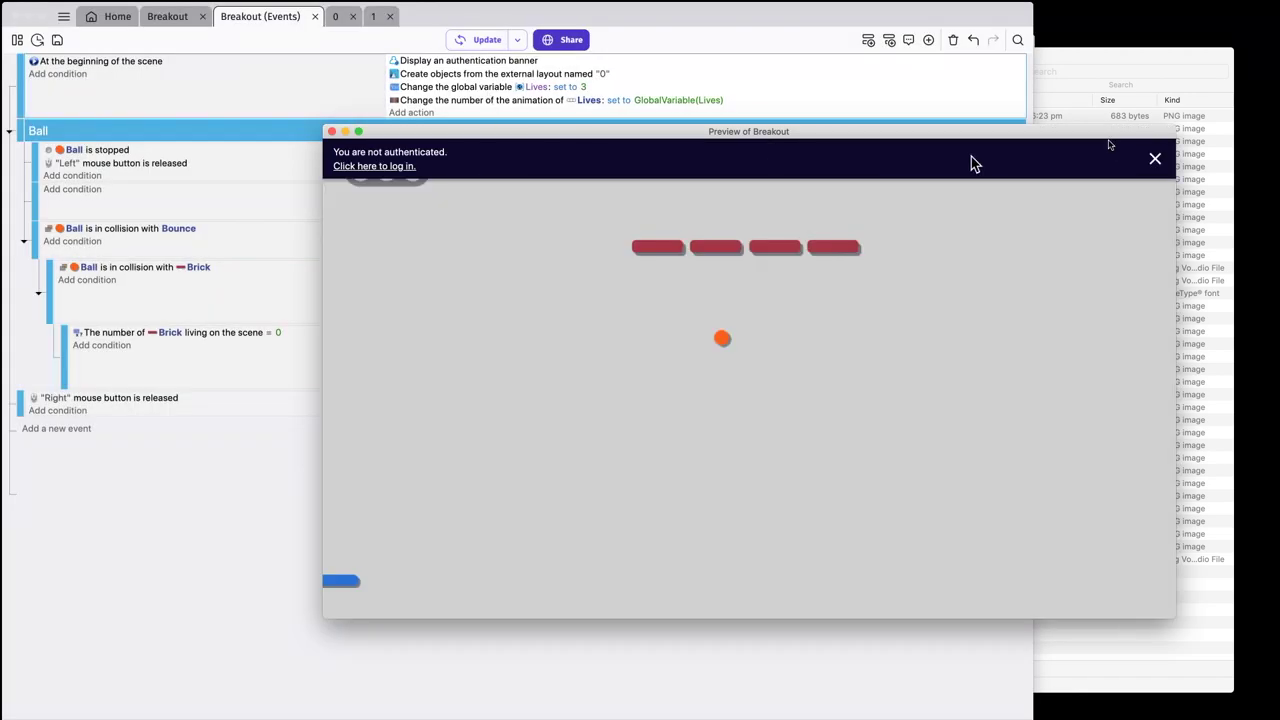
click(1155, 159)
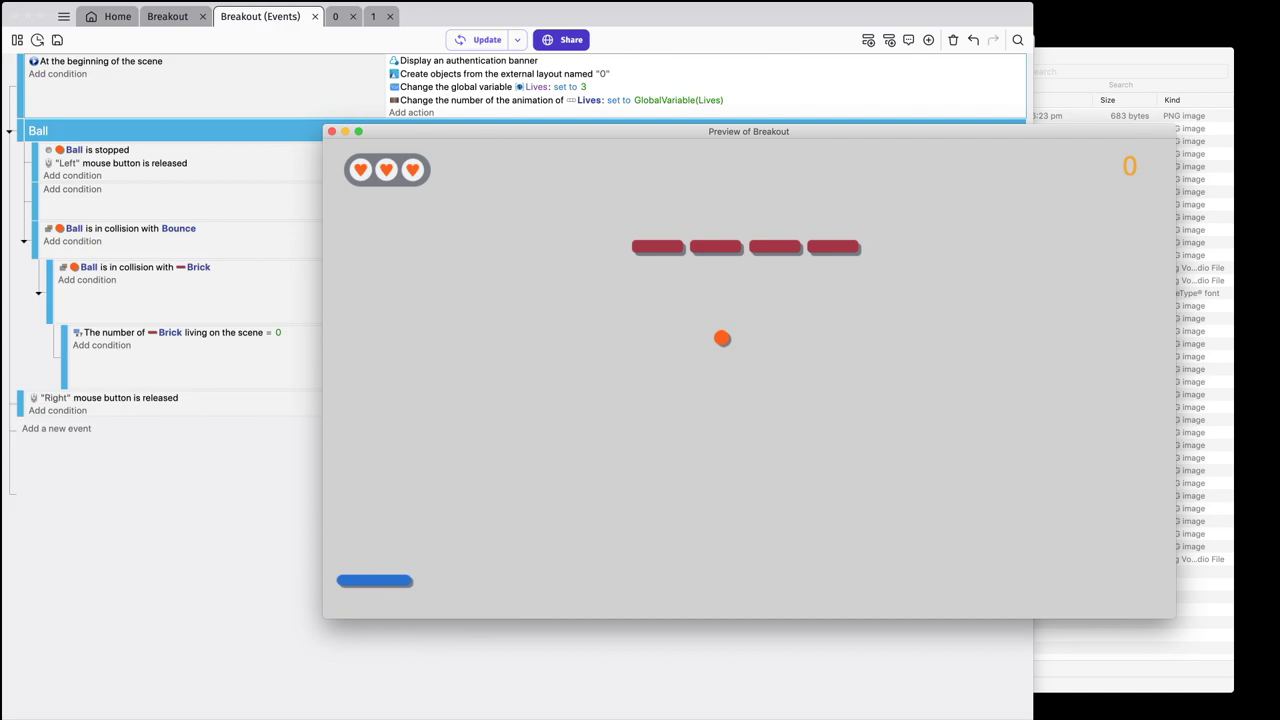
click(333, 132)
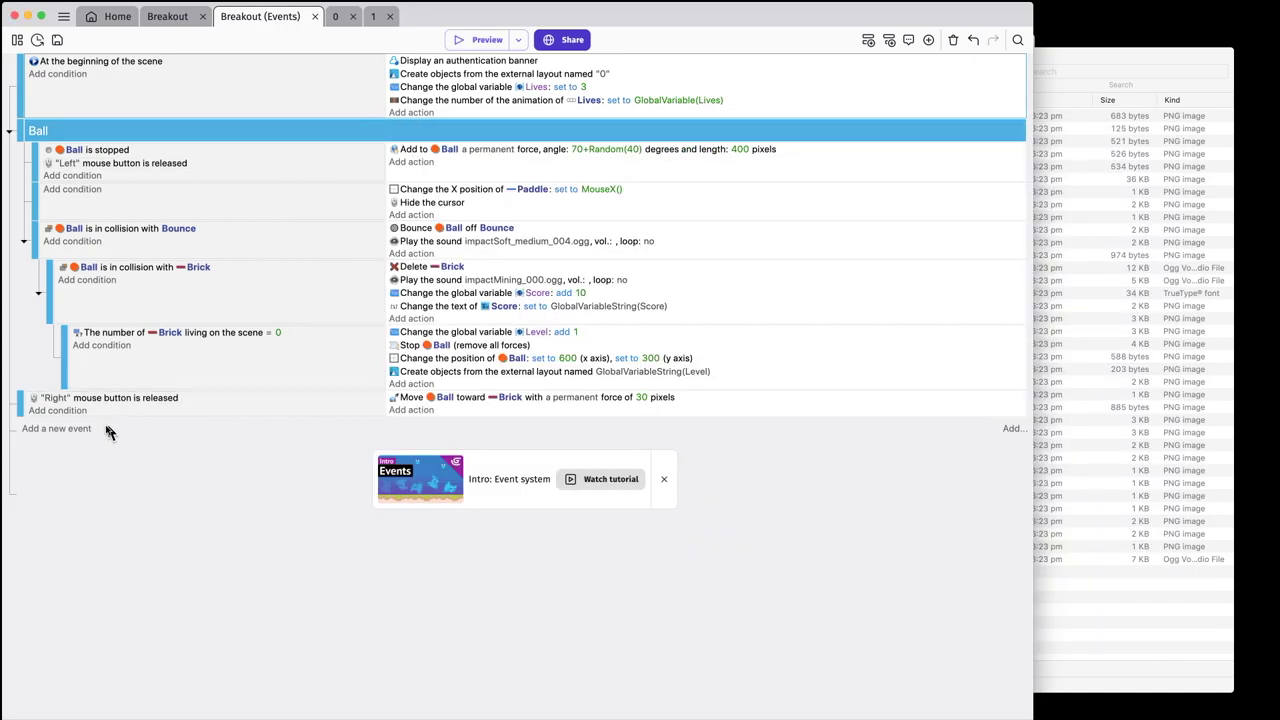
- Add a new event at the end with the condition that the Ball's Y position is greater than 725
click(56, 428)
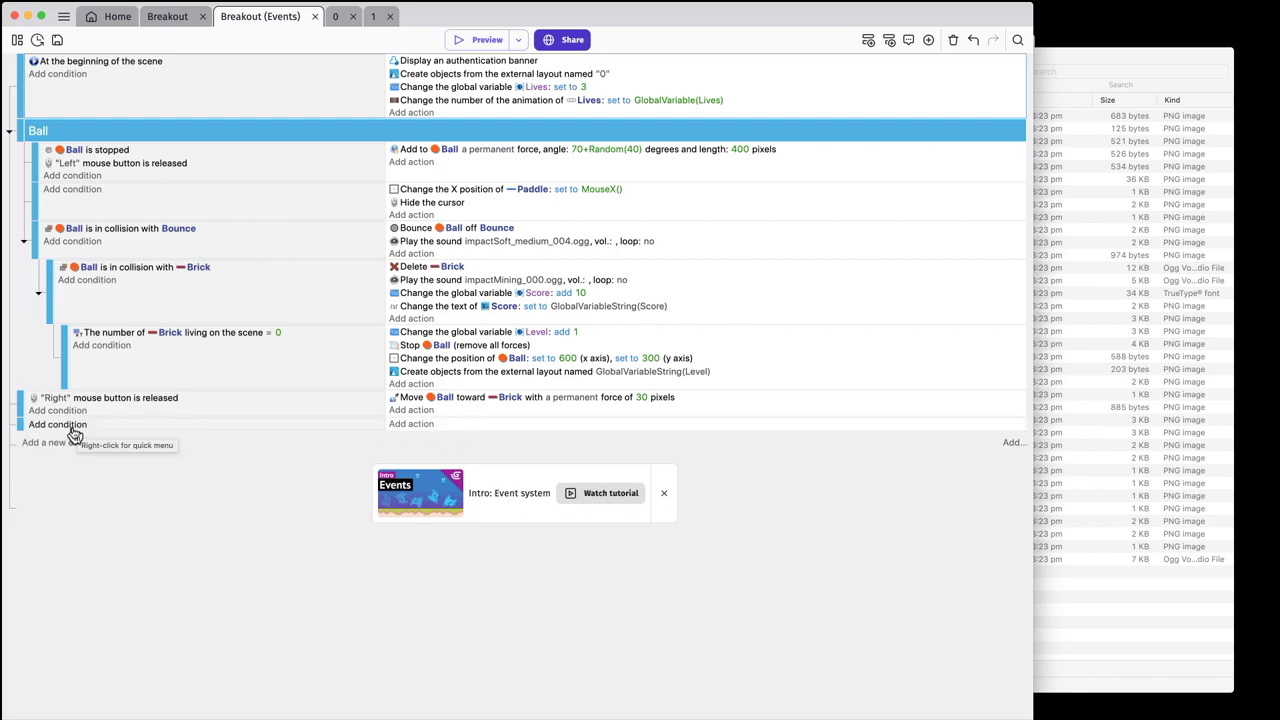
click(72, 425)
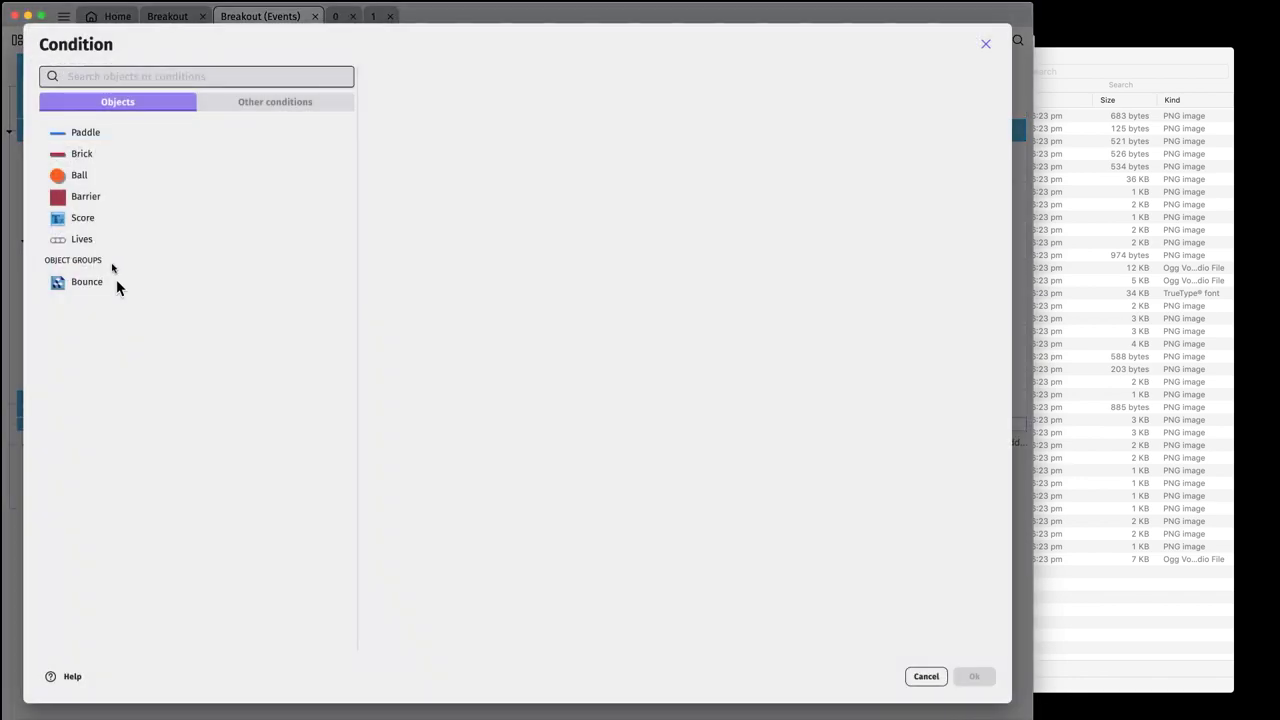
click(79, 178)
scroll(460, 251, down, 5)
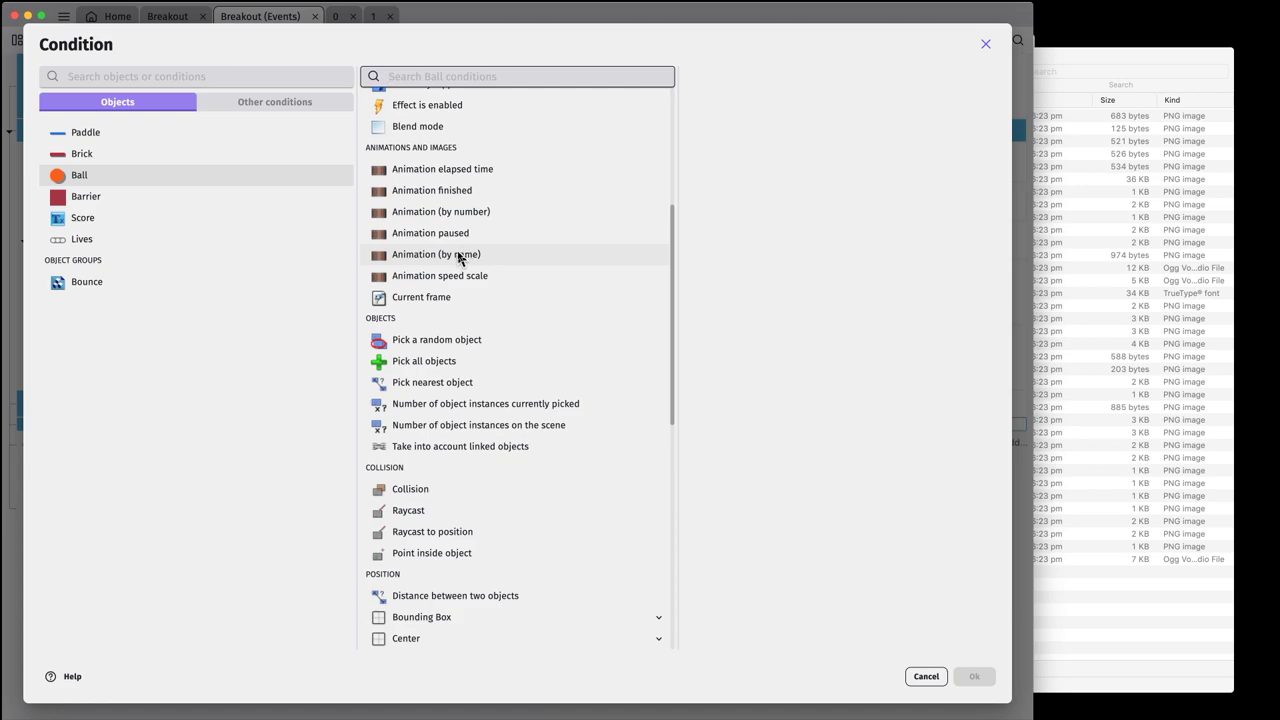
scroll(464, 304, down, 1)
scroll(464, 300, down, 3)
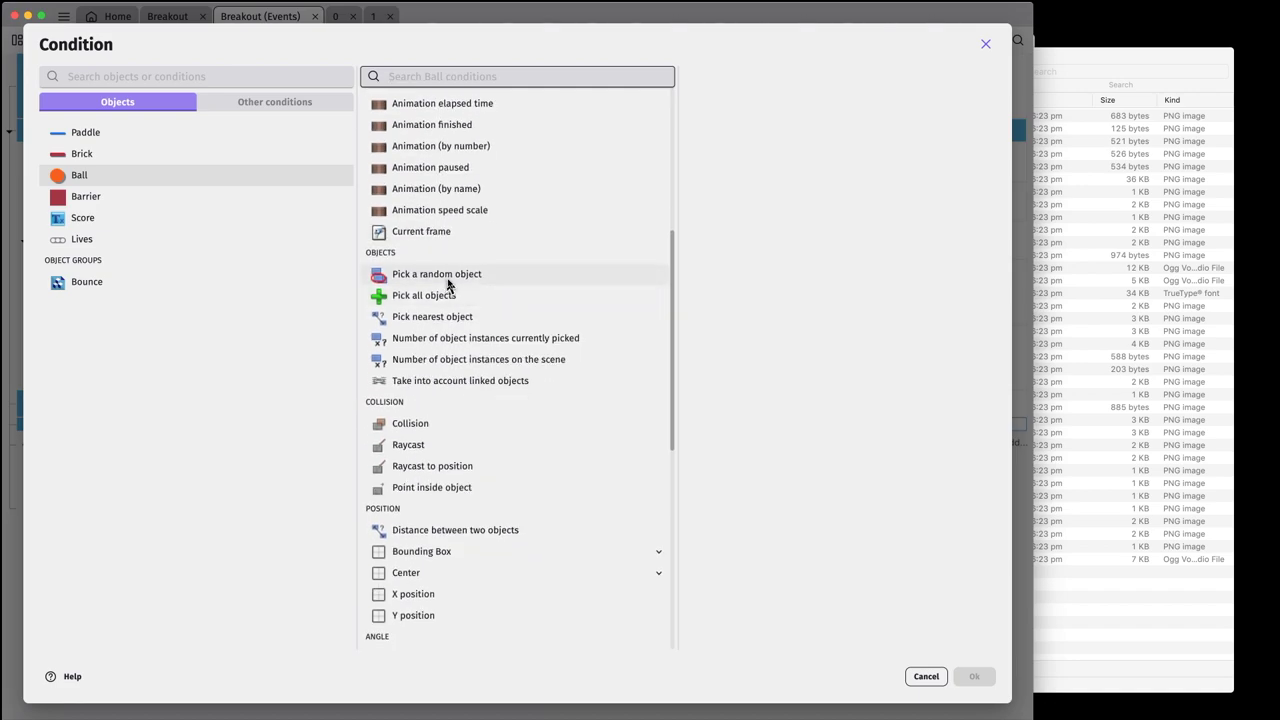
scroll(463, 268, down, 3)
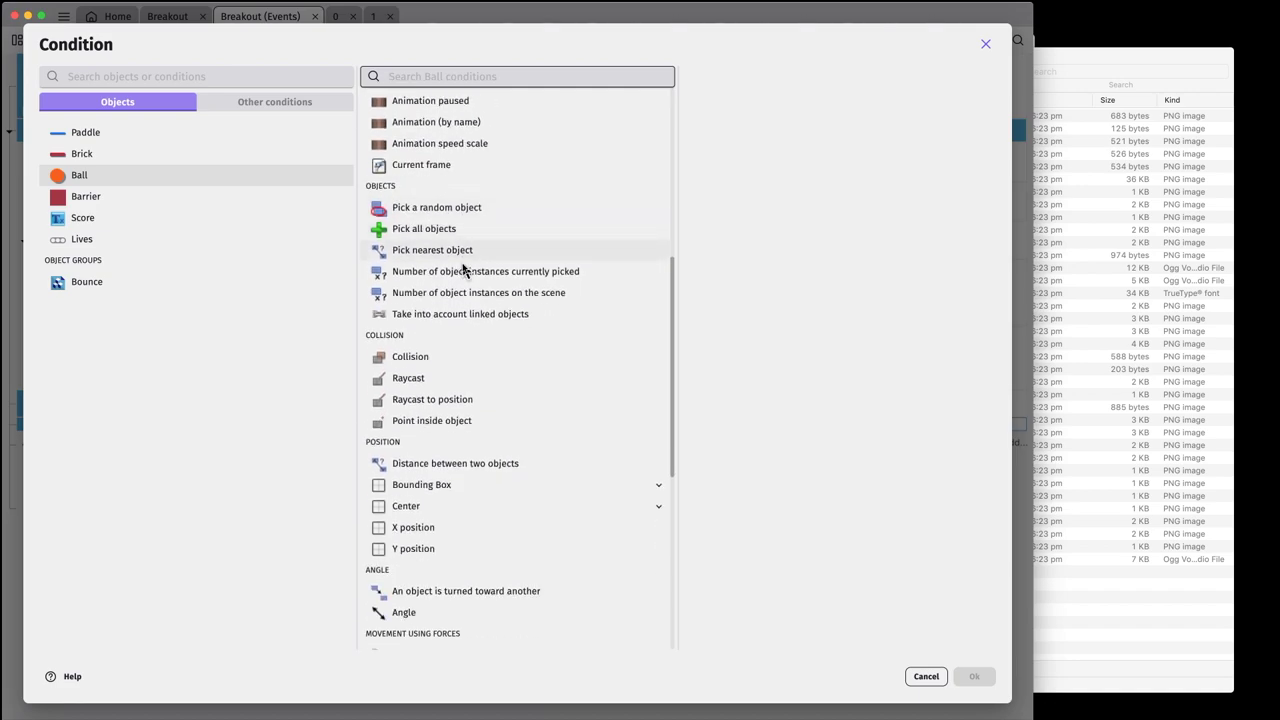
click(434, 555)
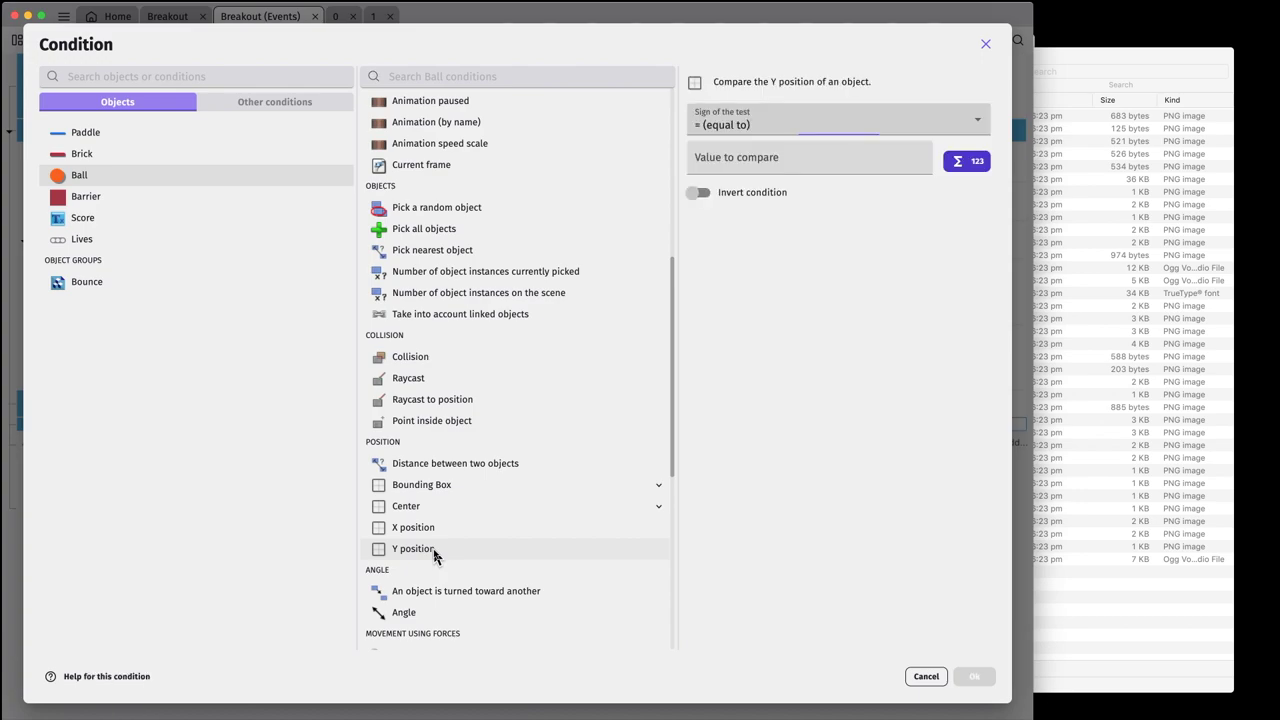
click(785, 127)
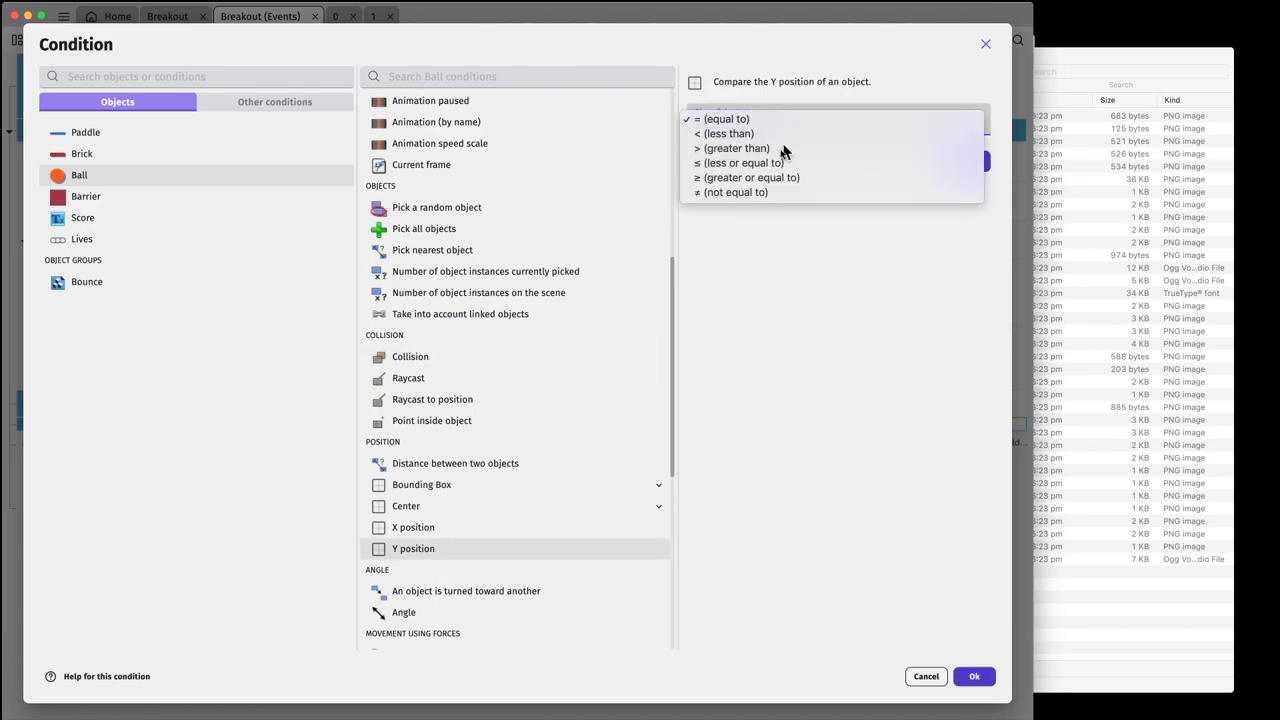
click(786, 150)
click(742, 168)
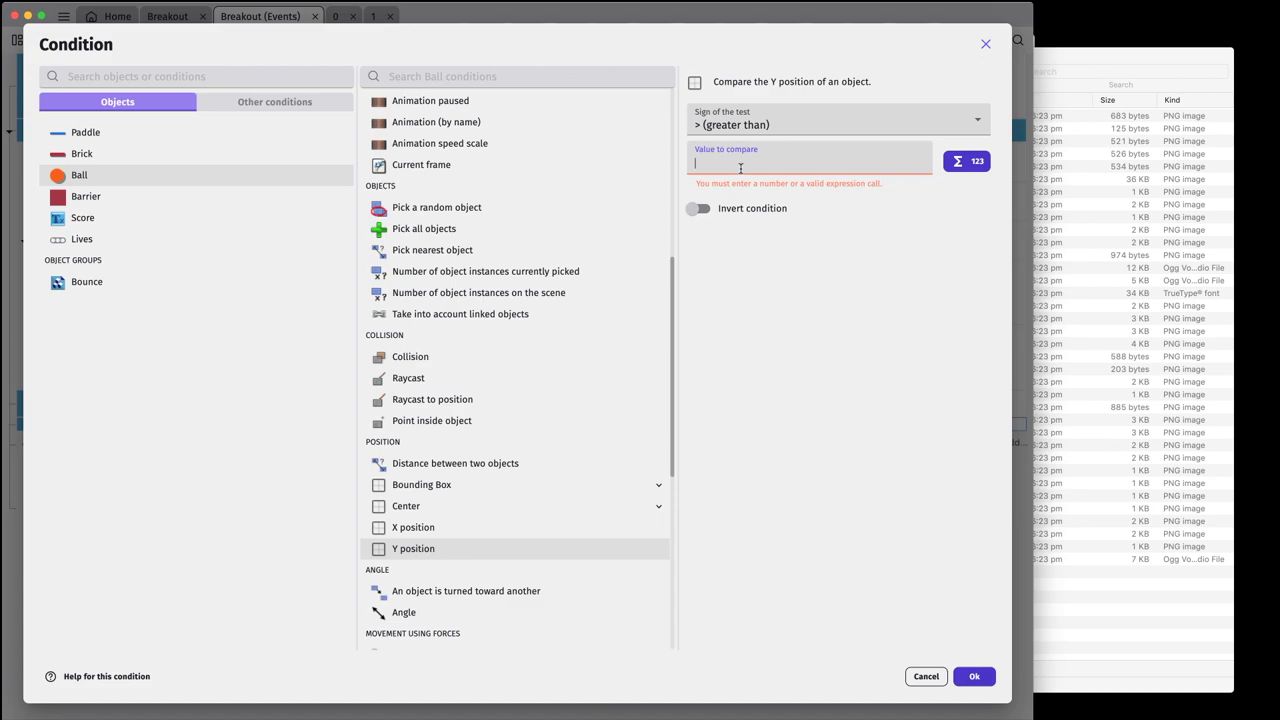
text(725)
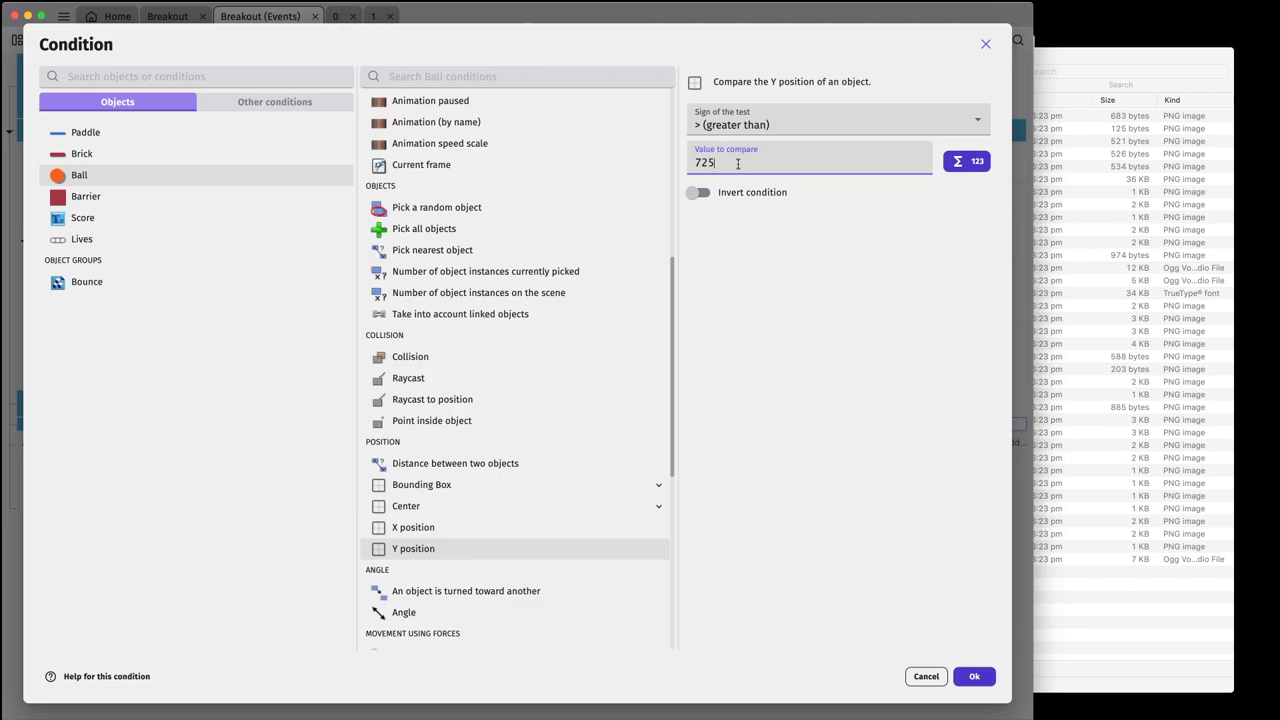
click(975, 677)
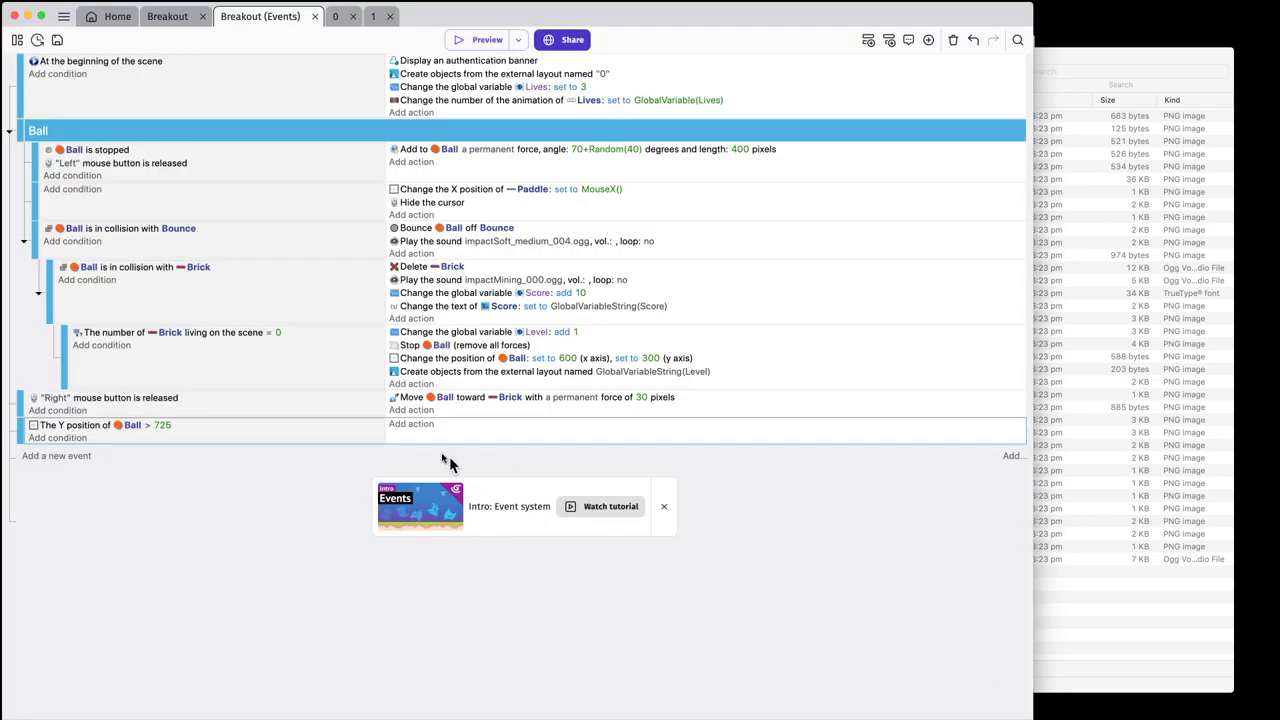
- Add an action that deletes the Ball to the event checking its Y position
click(411, 424)
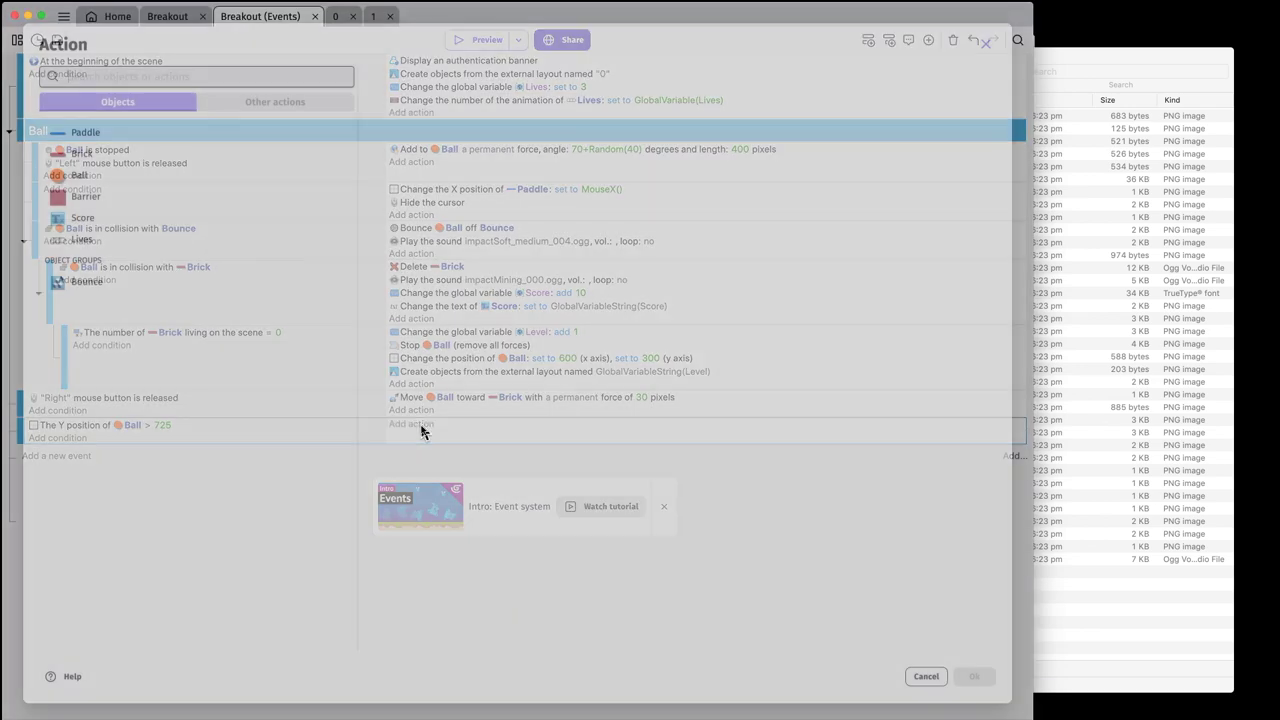
click(112, 180)
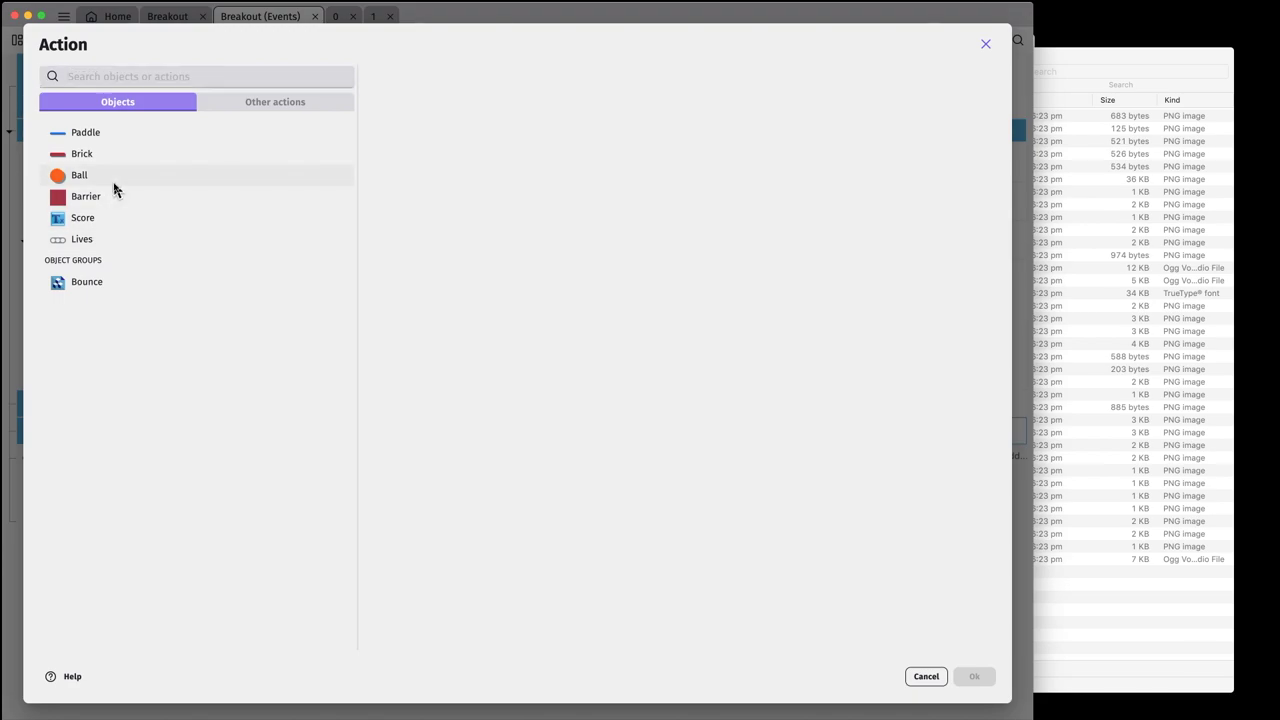
scroll(451, 322, down, 5)
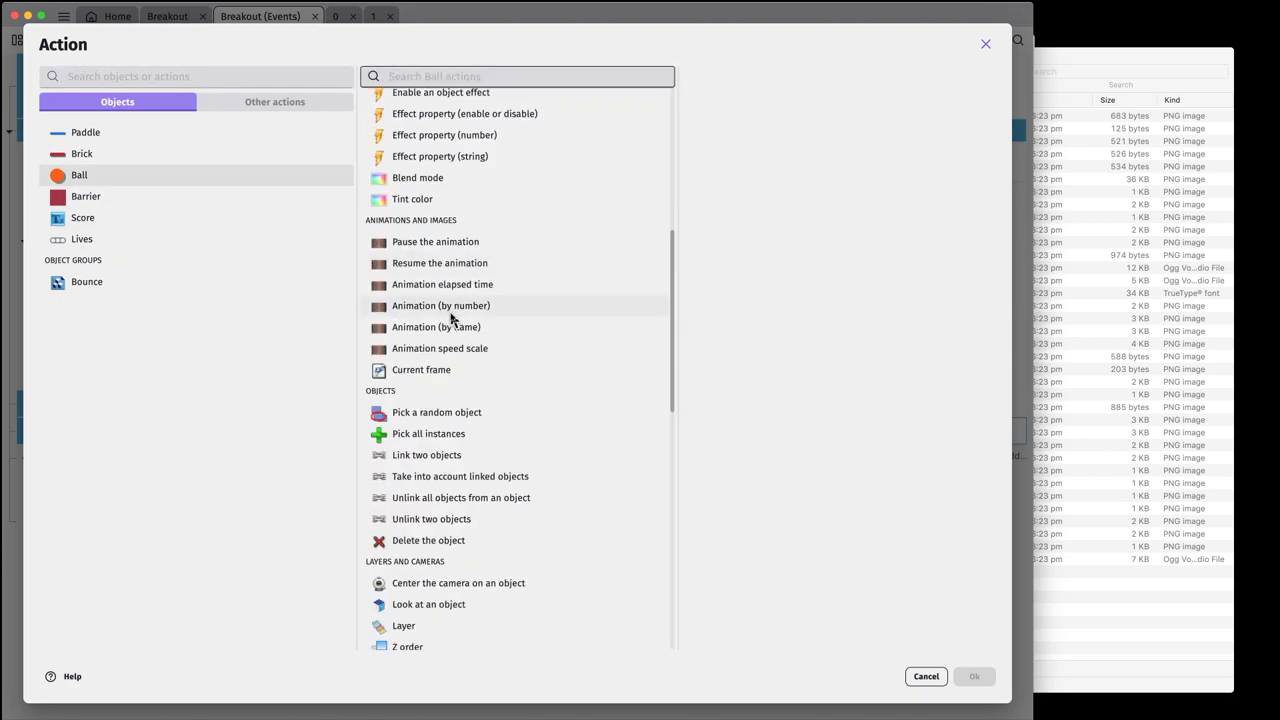
click(444, 538)
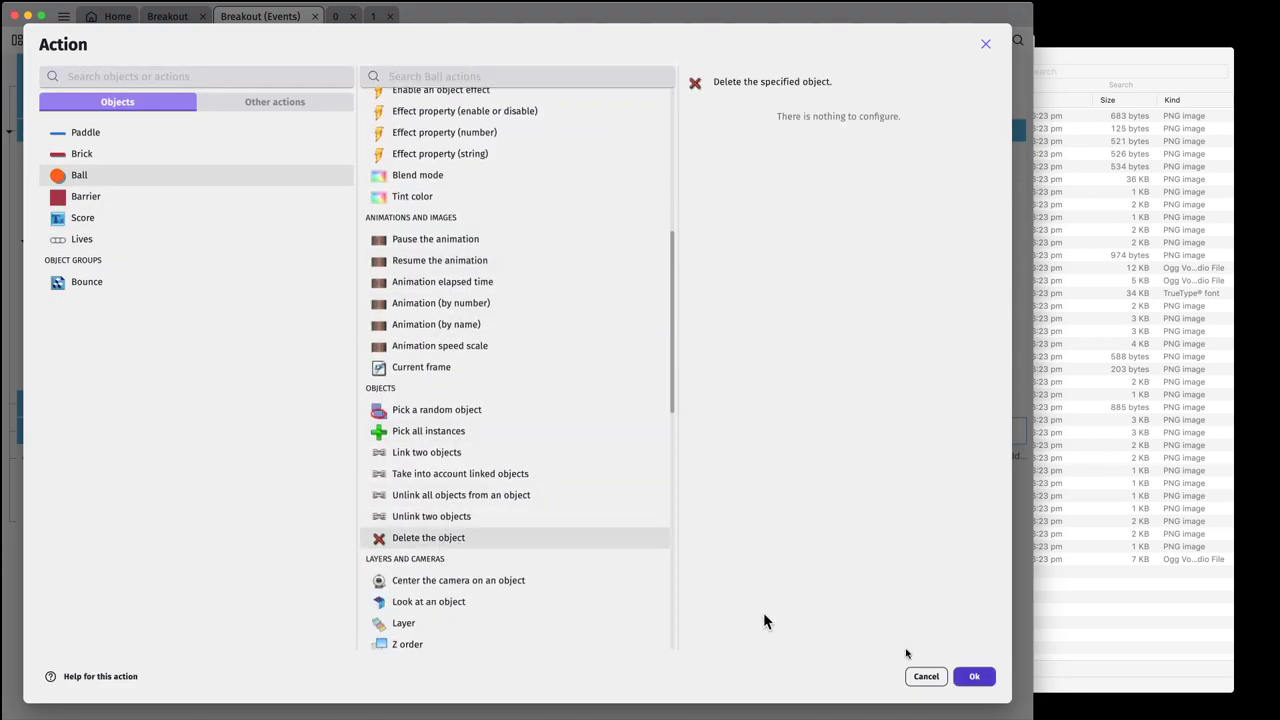
click(975, 677)
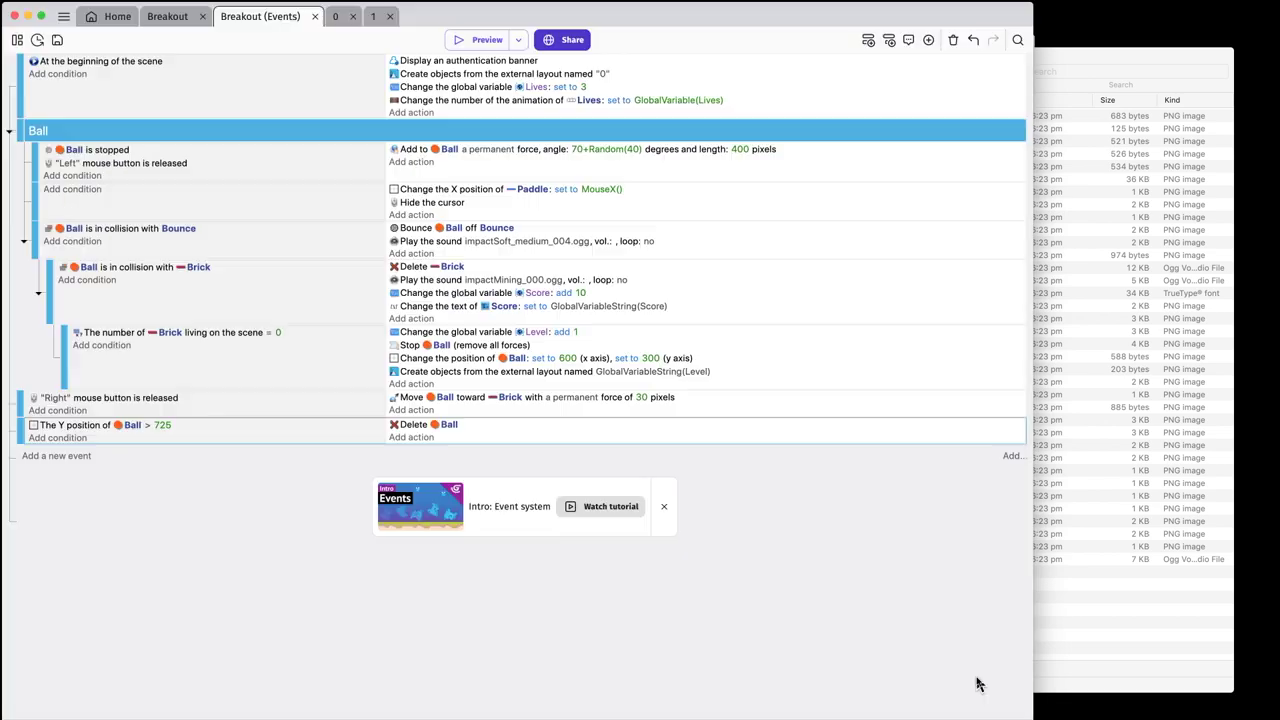
- Add an event with the condition that the number of Ball instances on the scene equals 0, nested under the Ball Y position event
click(86, 458)
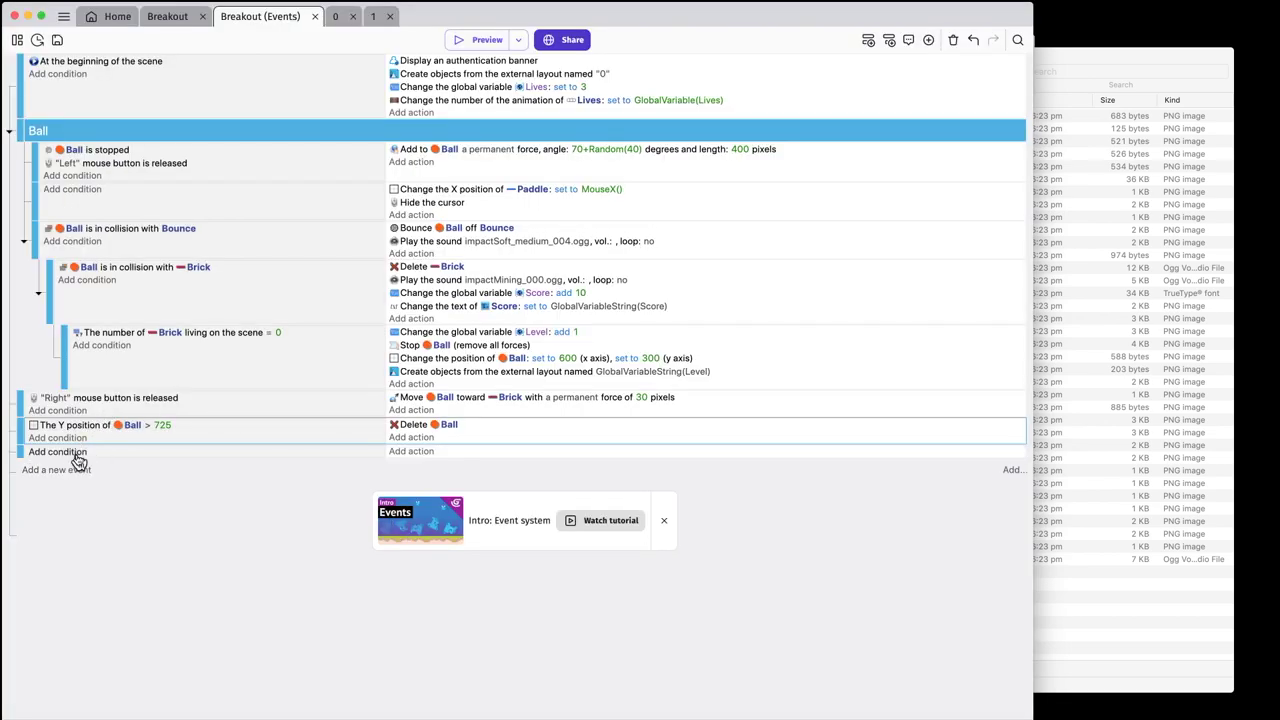
click(79, 458)
click(79, 178)
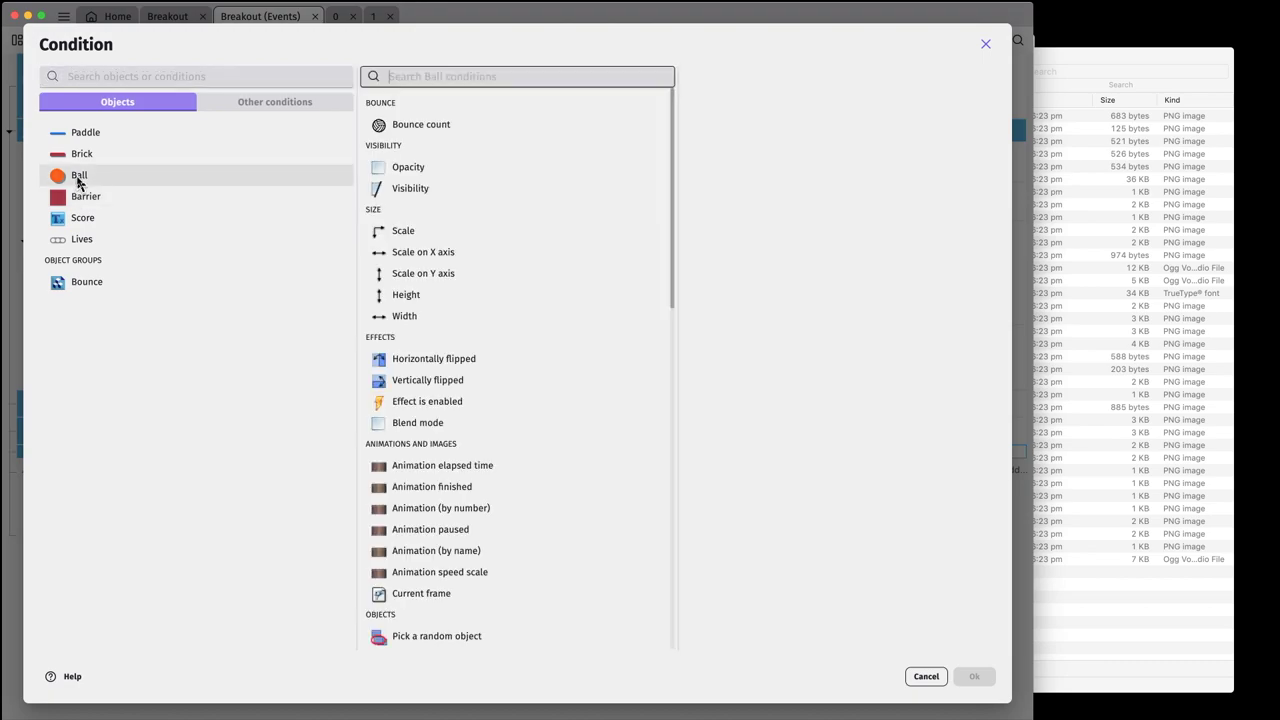
scroll(532, 355, down, 5)
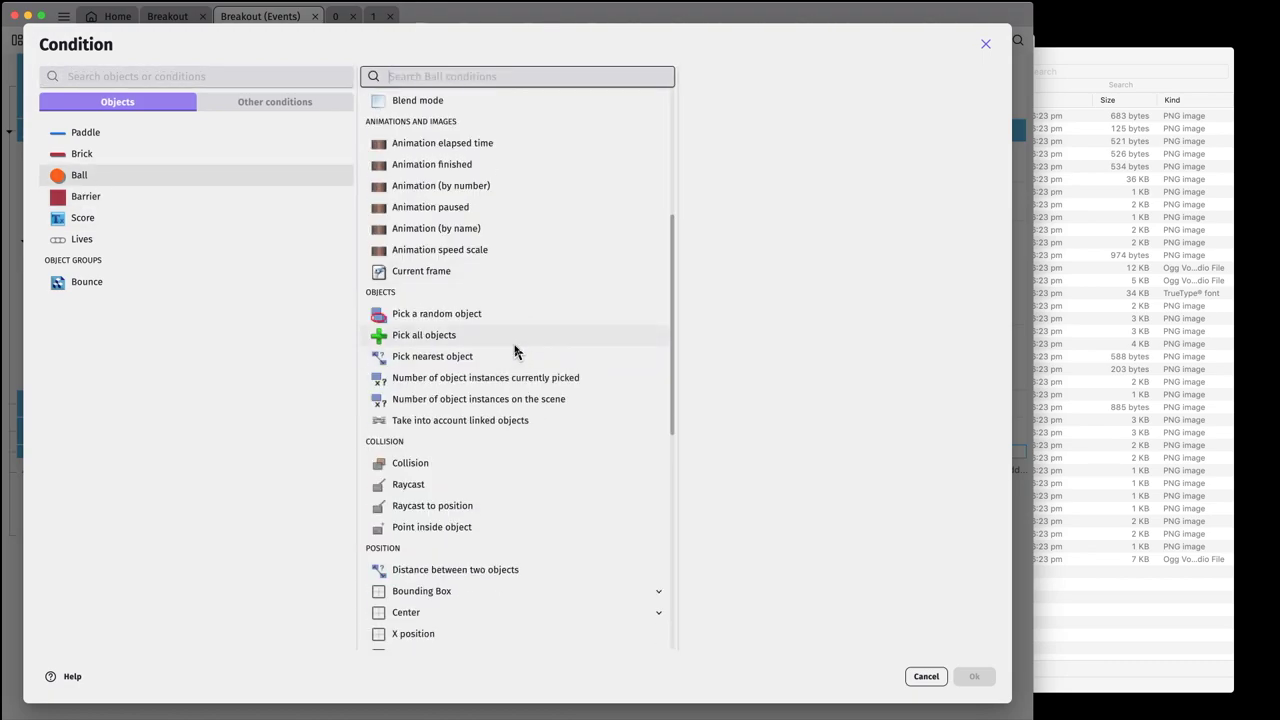
scroll(512, 345, down, 2)
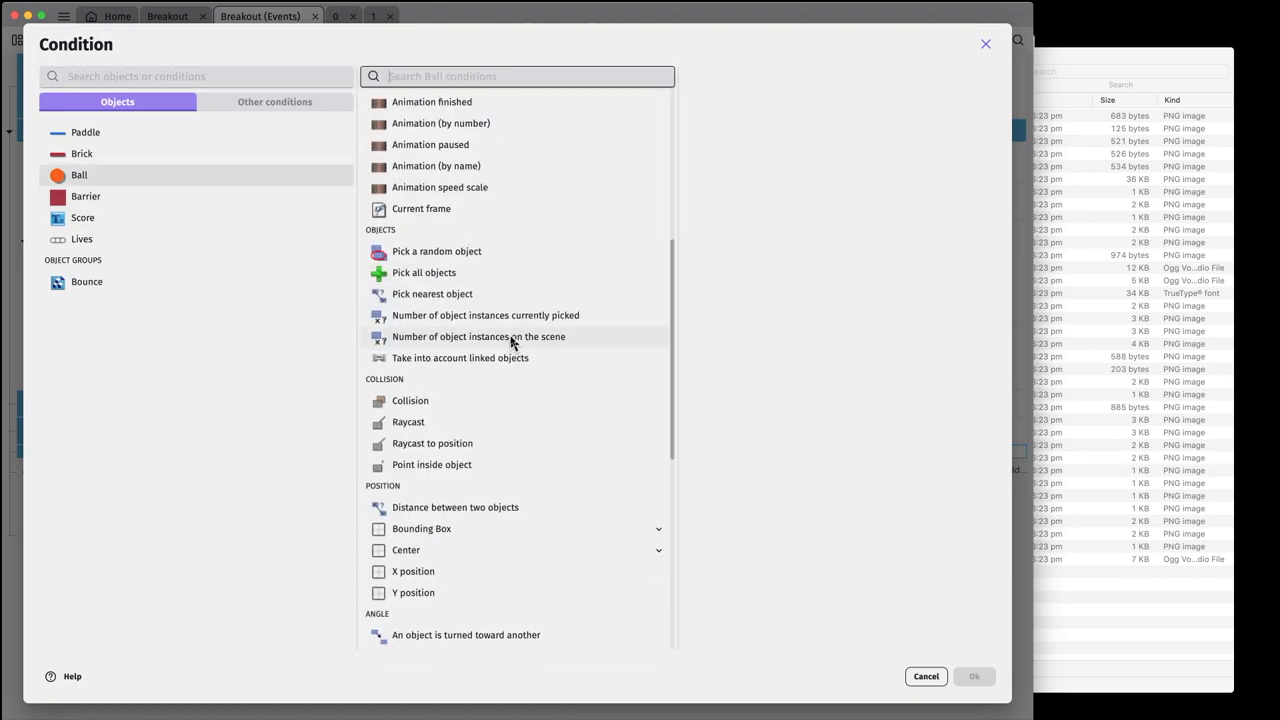
scroll(511, 343, down, 5)
scroll(511, 344, down, 1)
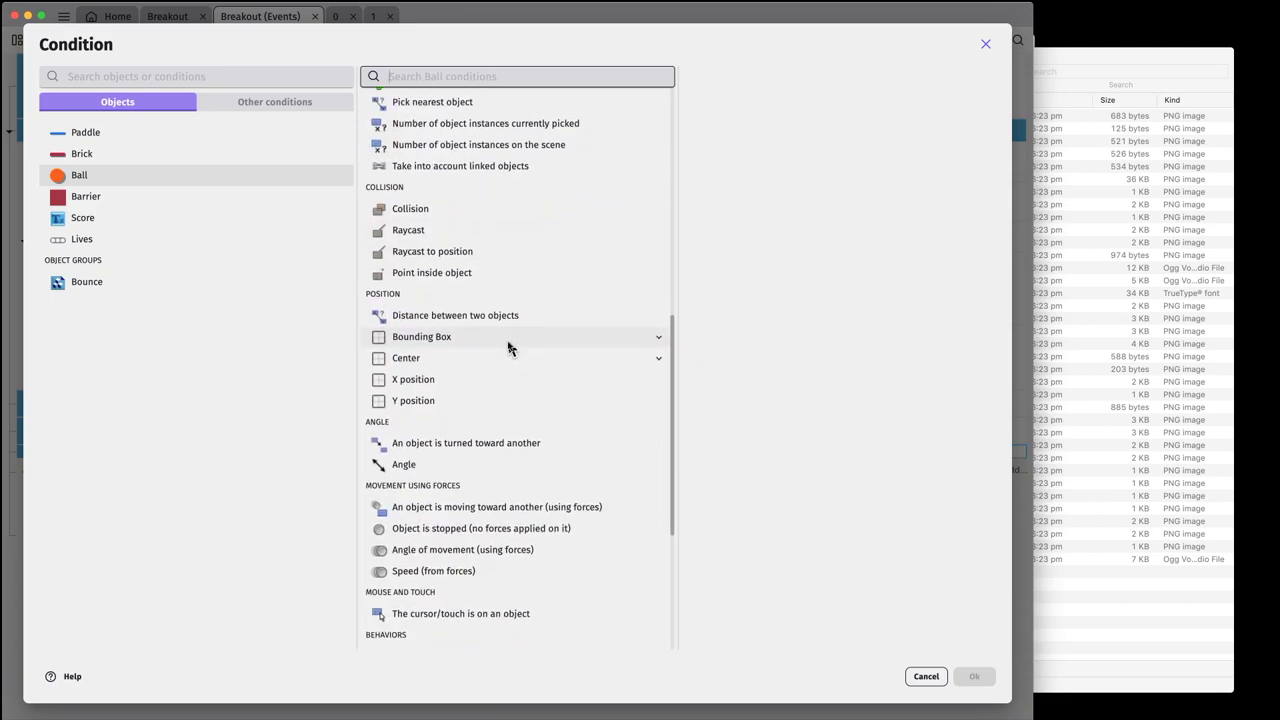
scroll(493, 433, down, 2)
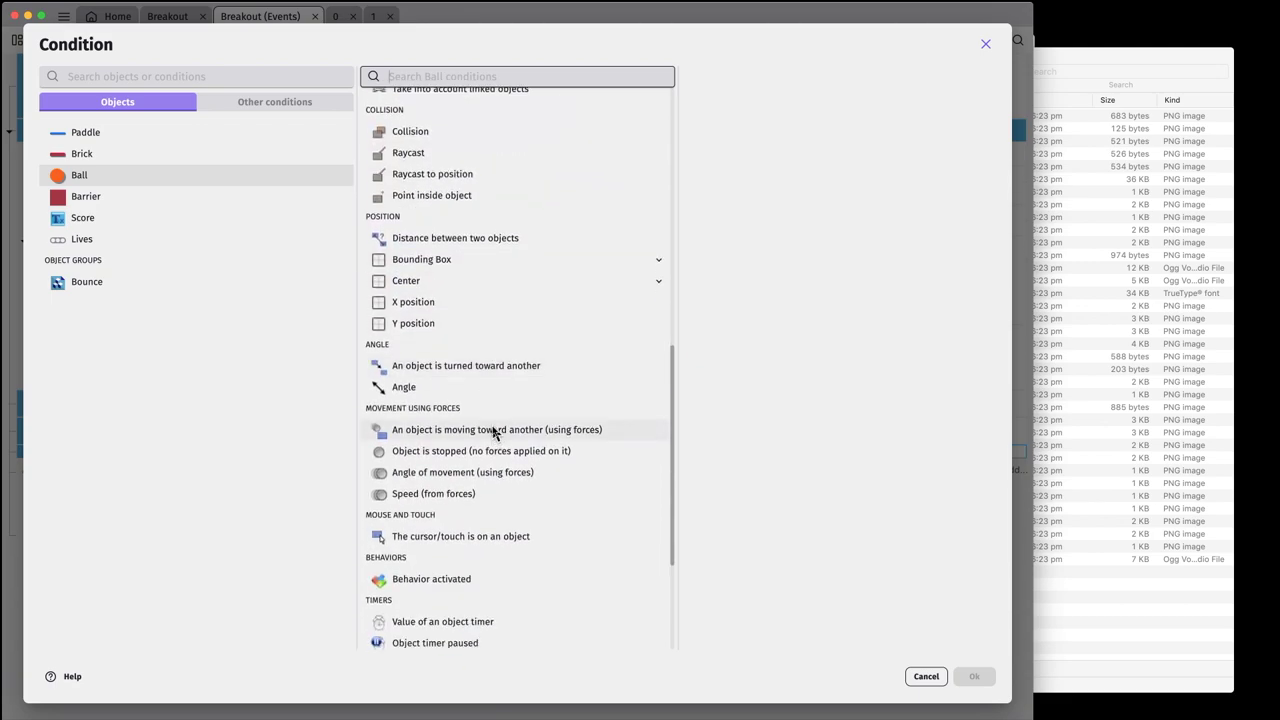
scroll(497, 423, down, 2)
scroll(495, 421, up, 9)
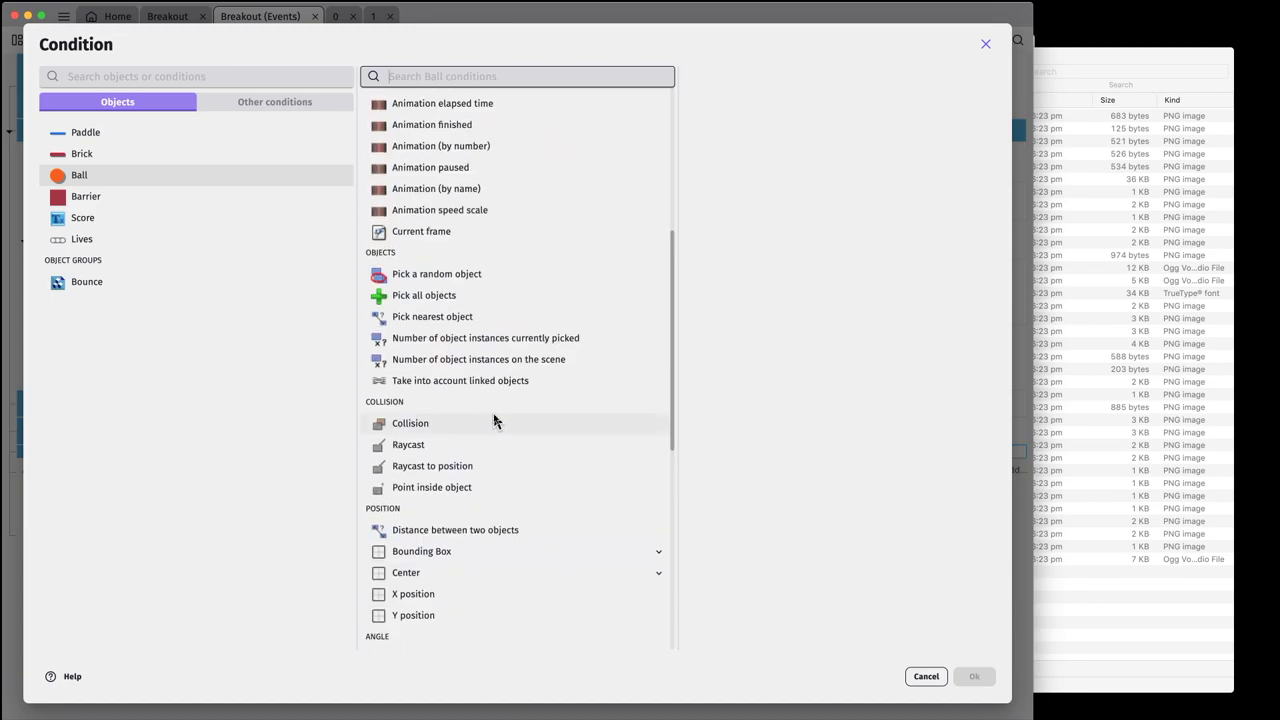
click(508, 364)
click(742, 180)
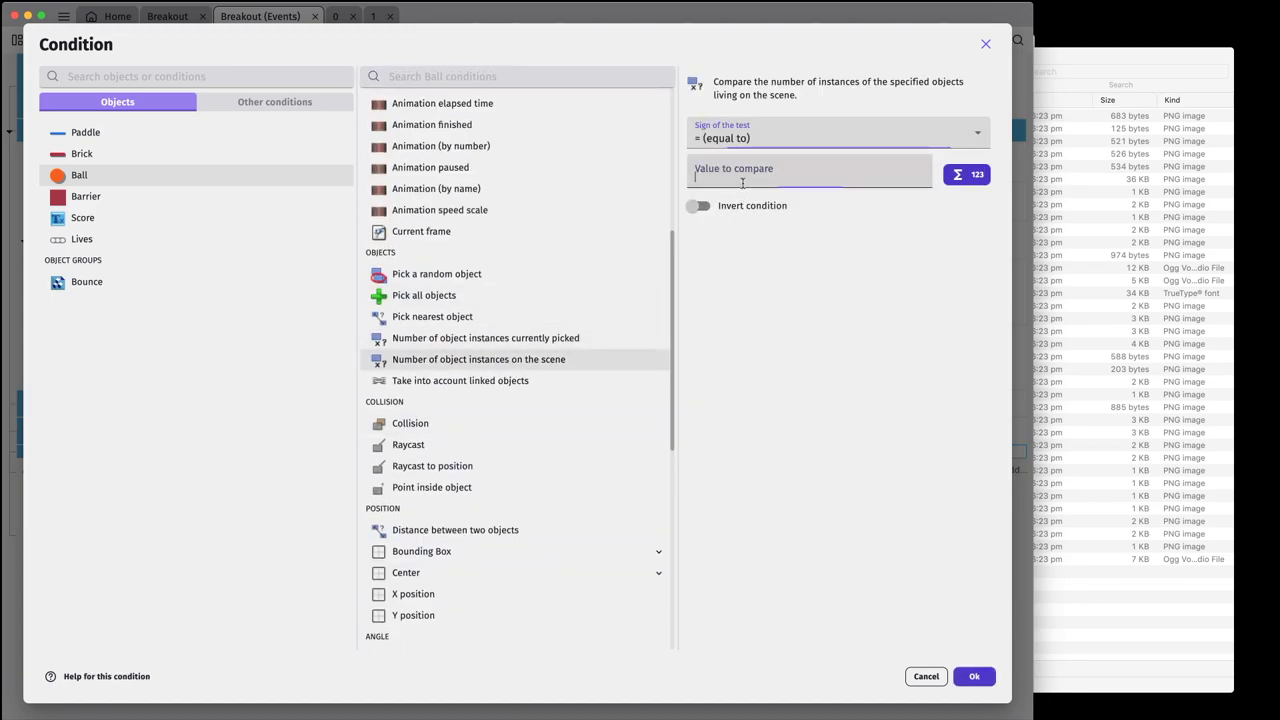
text(0)
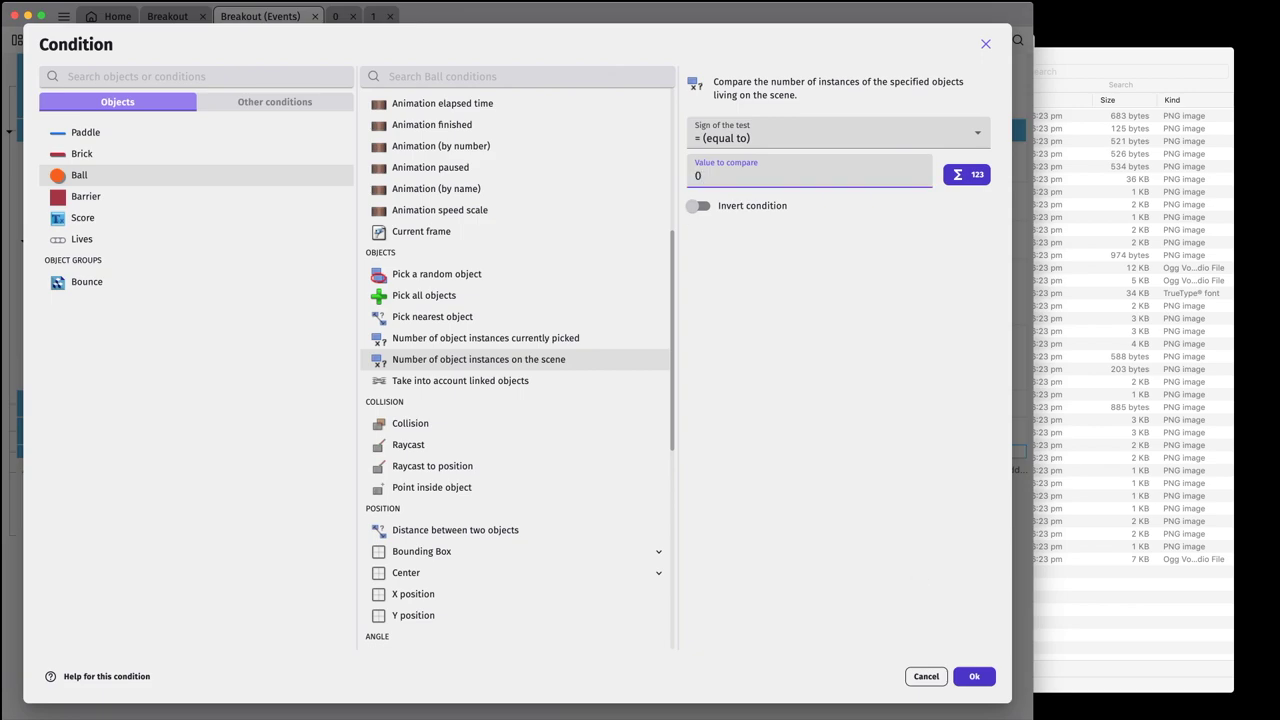
click(975, 677)
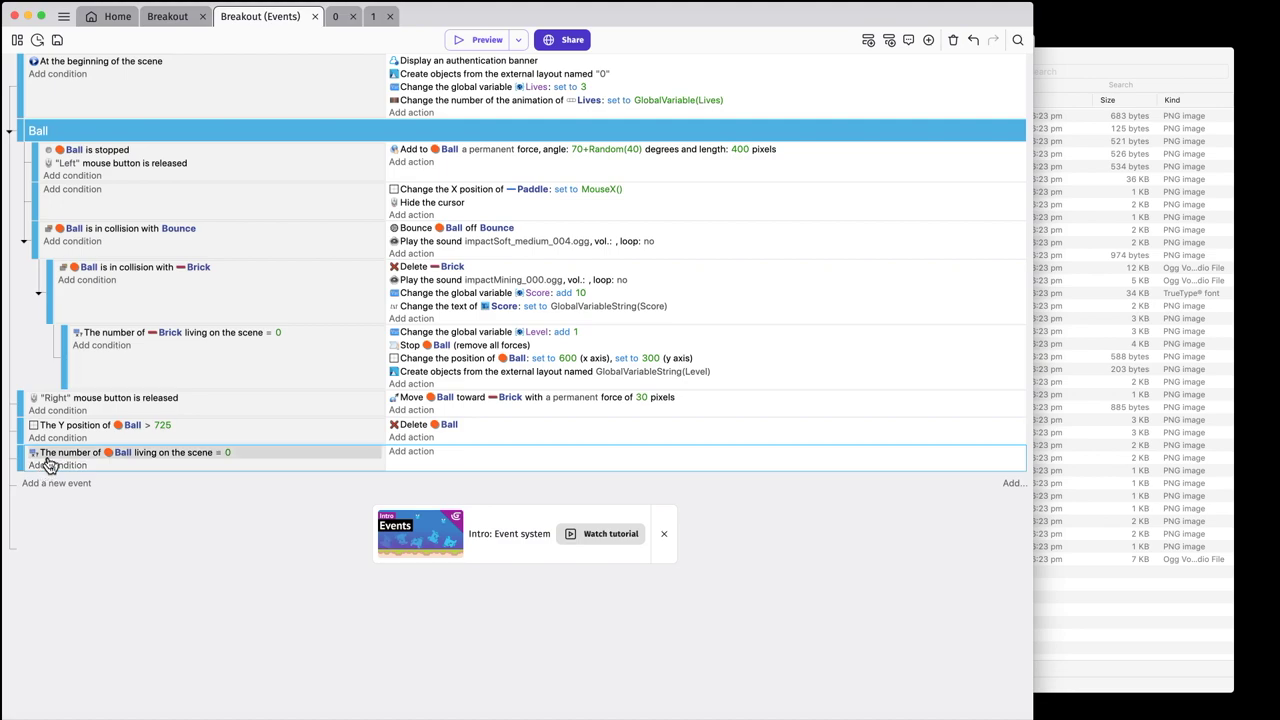
drag(21, 463, 50, 460)
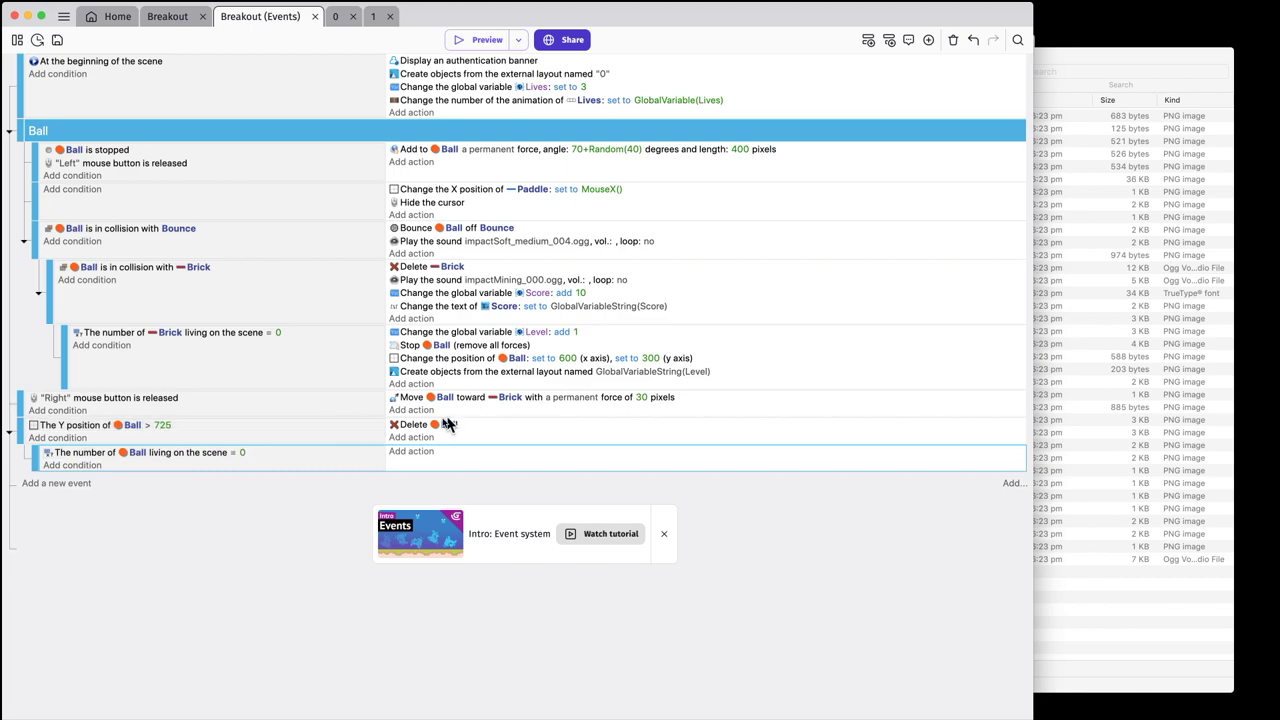
click(222, 458)
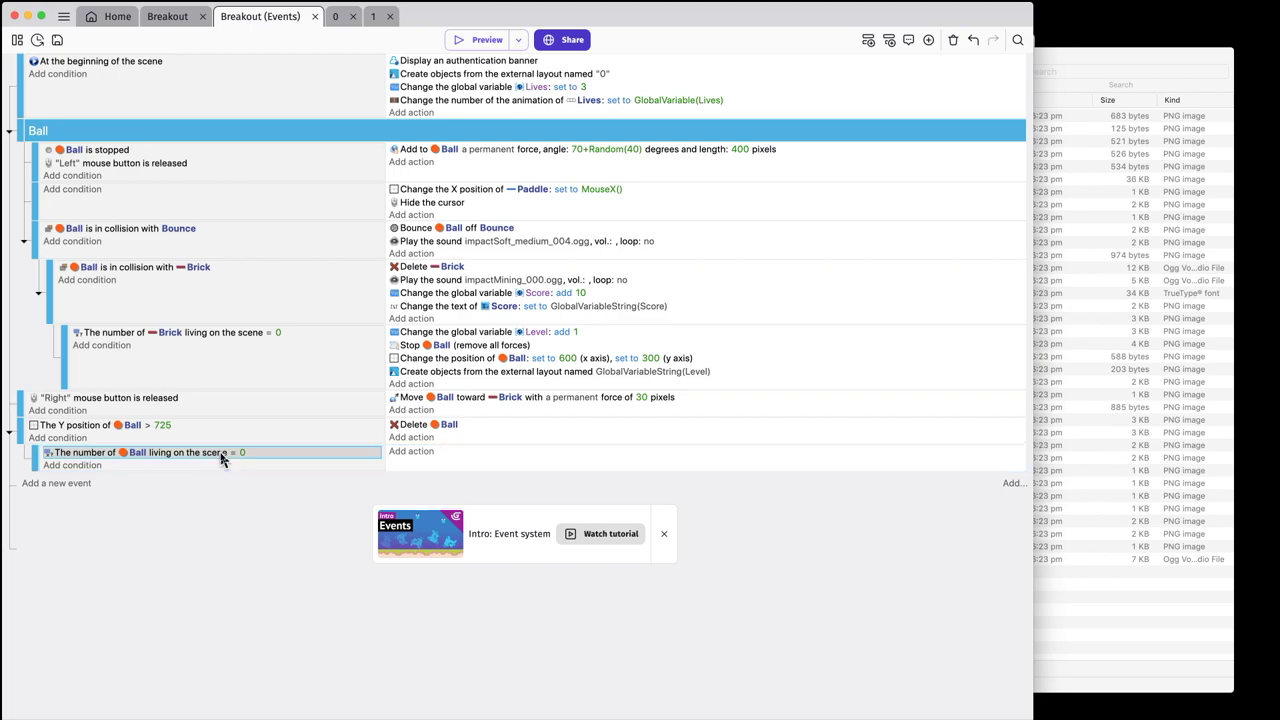
click(455, 455)
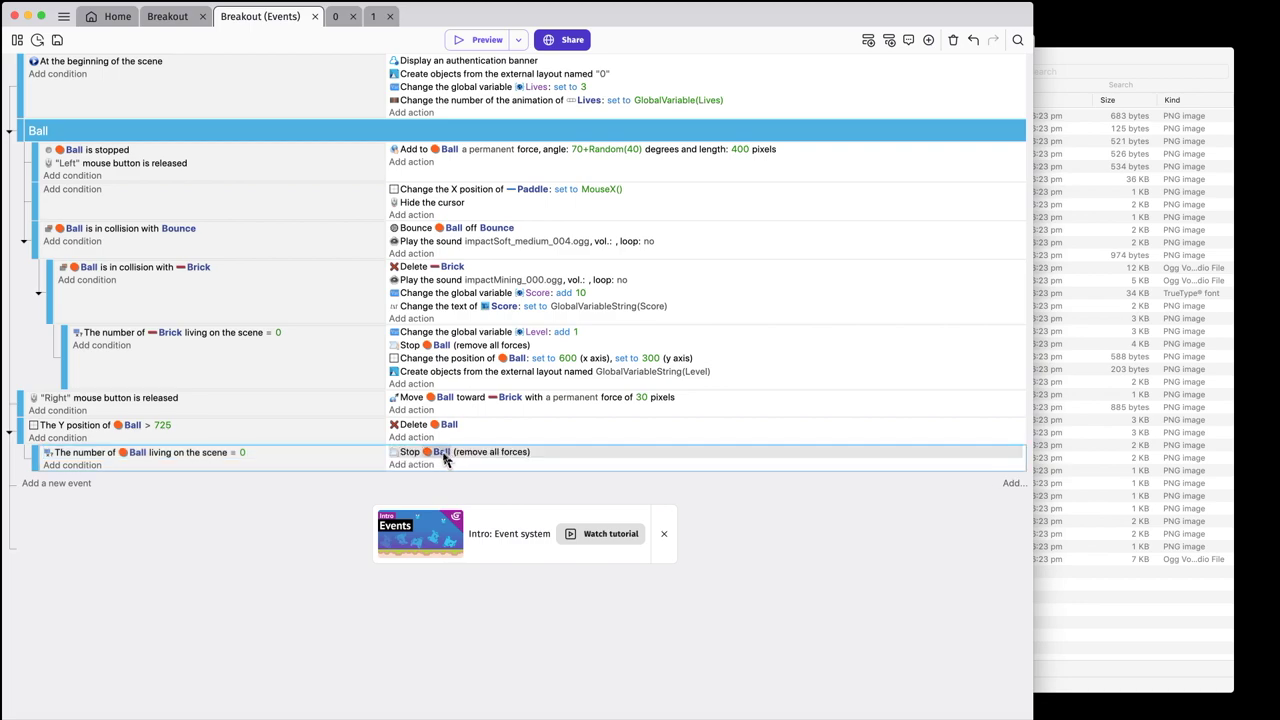
right_click(444, 454)
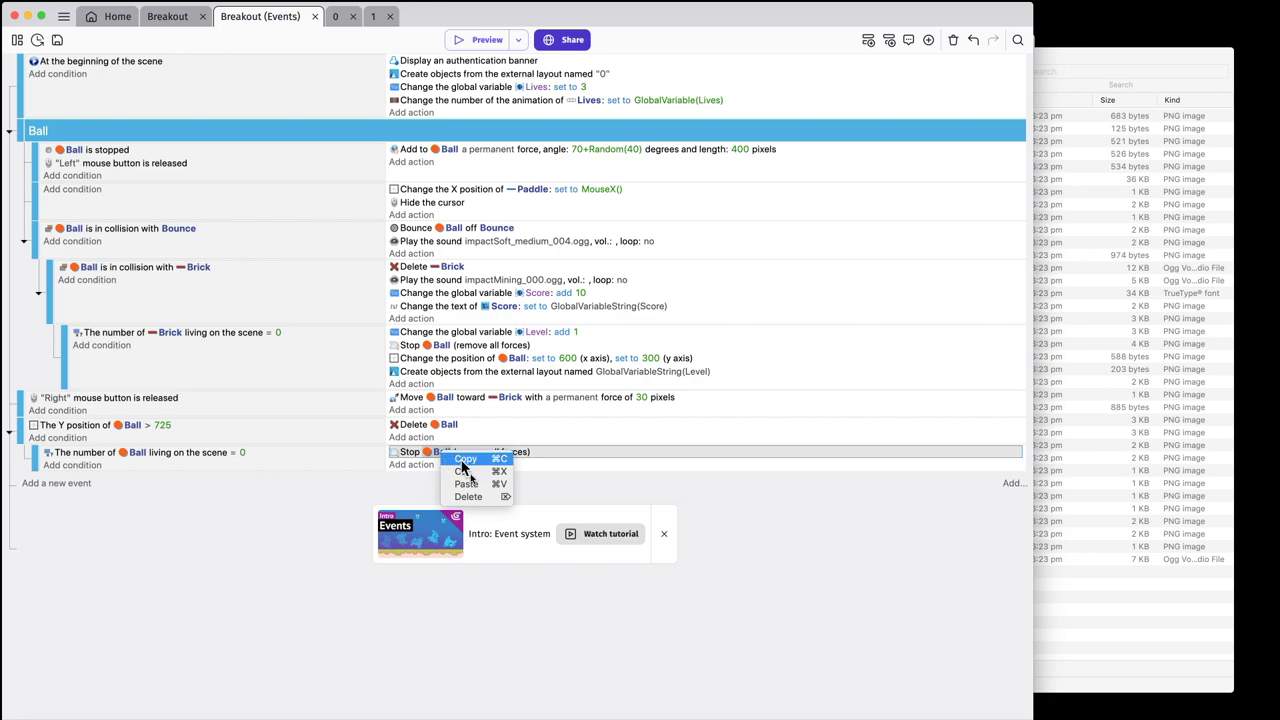
click(469, 497)
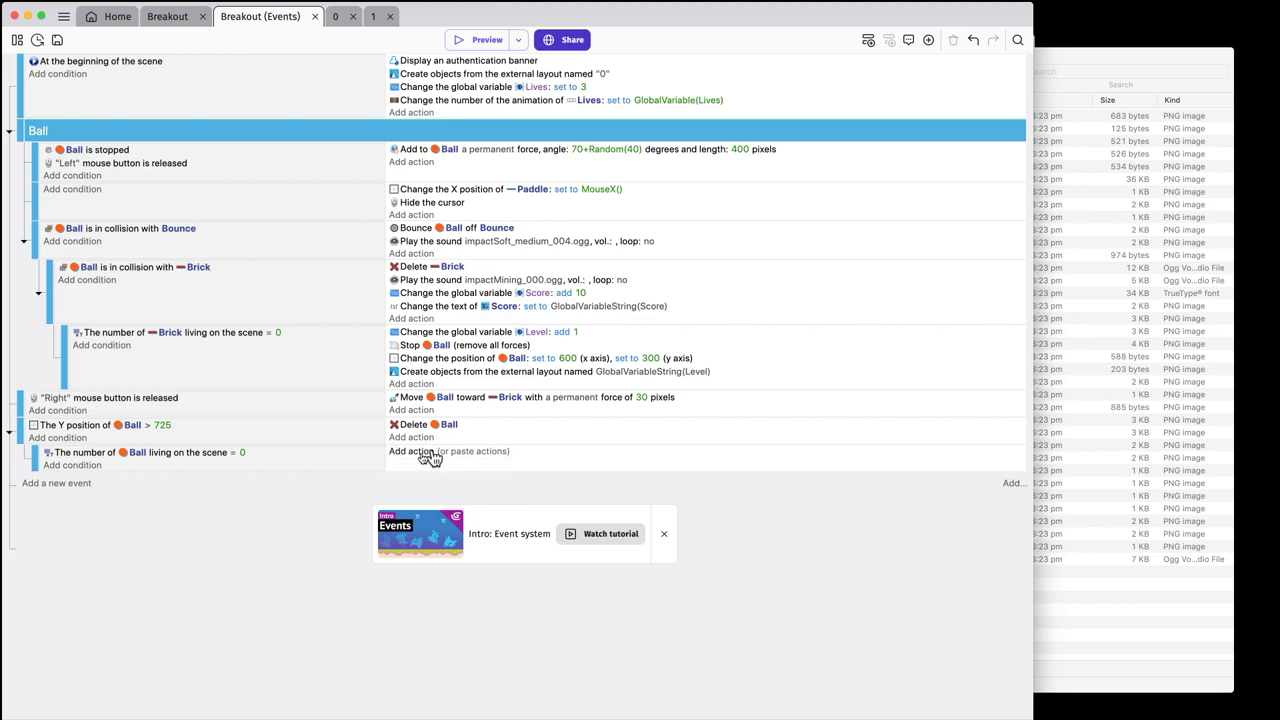
- Add an action to the nested Ball count event that creates a Ball at X 600, Y 300 on the Base layer
click(411, 452)
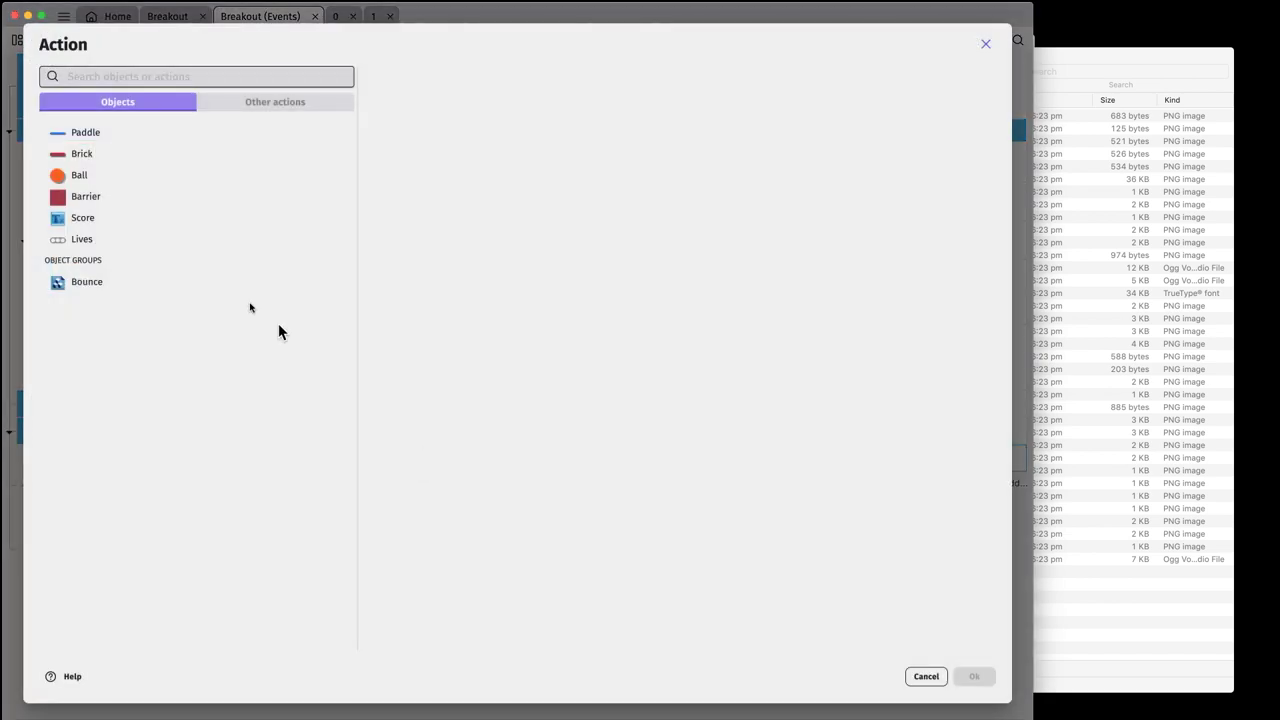
click(84, 177)
scroll(466, 272, down, 5)
scroll(466, 272, down, 5)
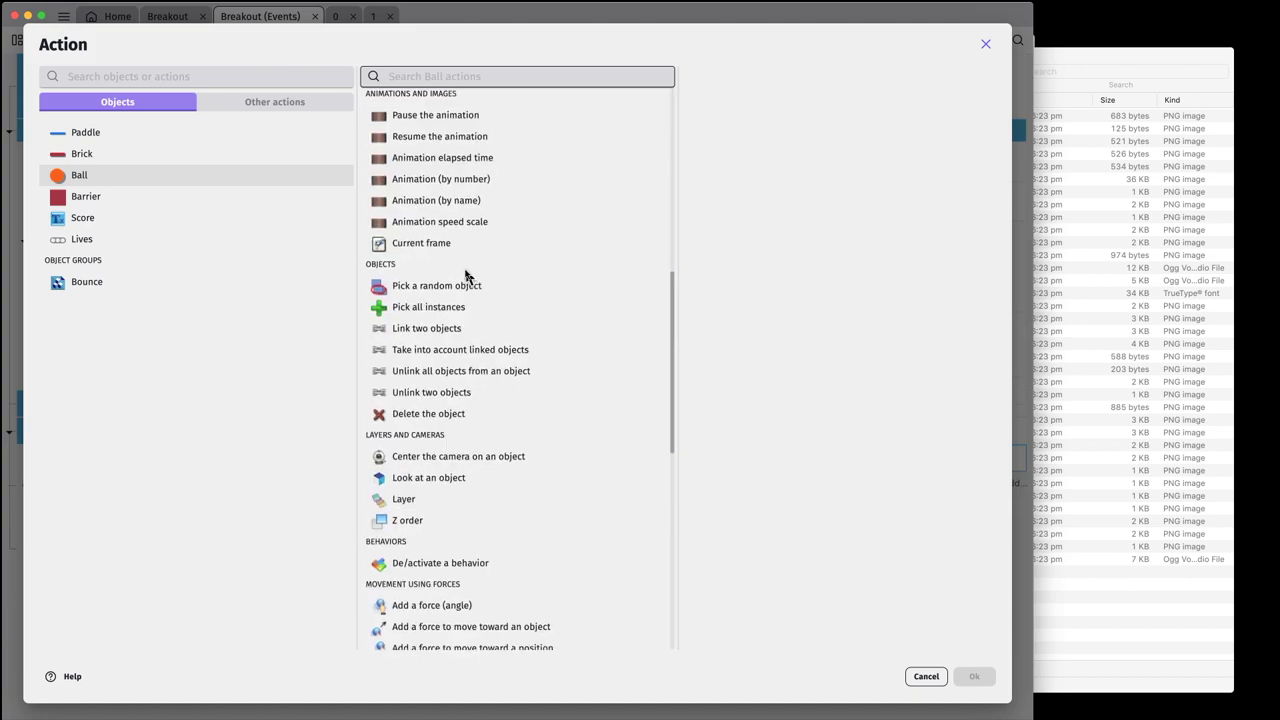
scroll(463, 275, down, 3)
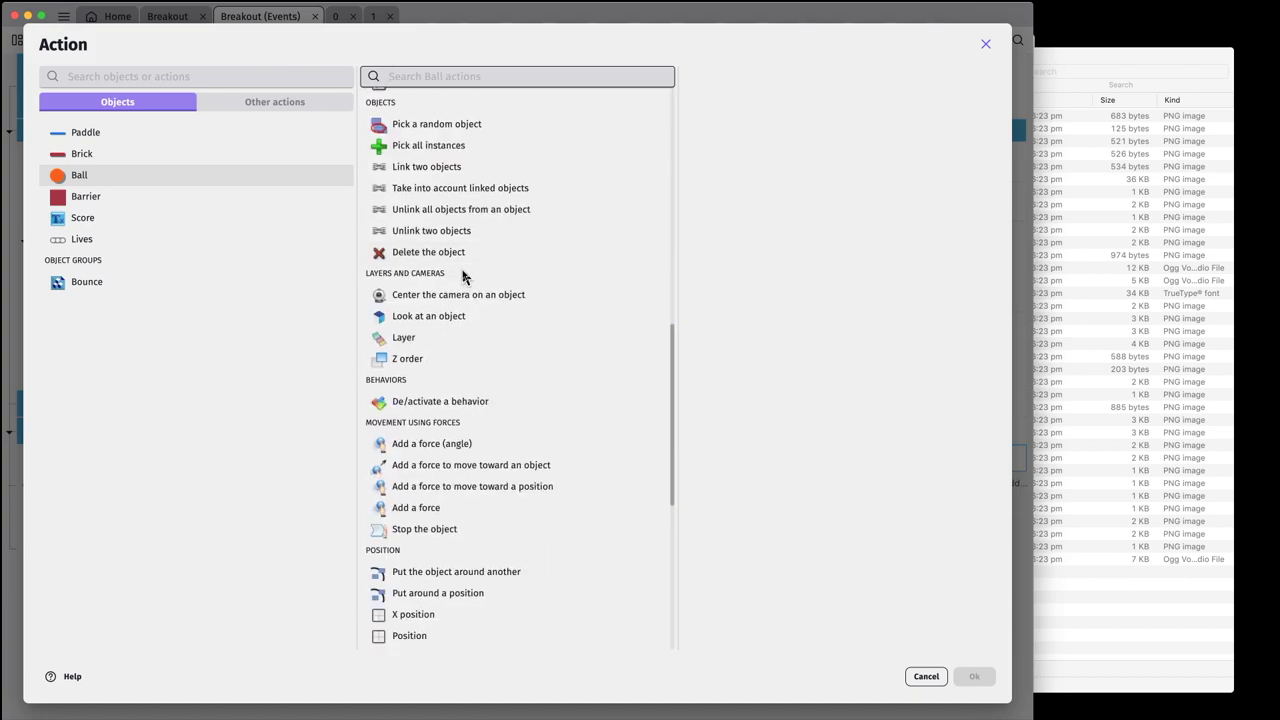
scroll(463, 272, up, 8)
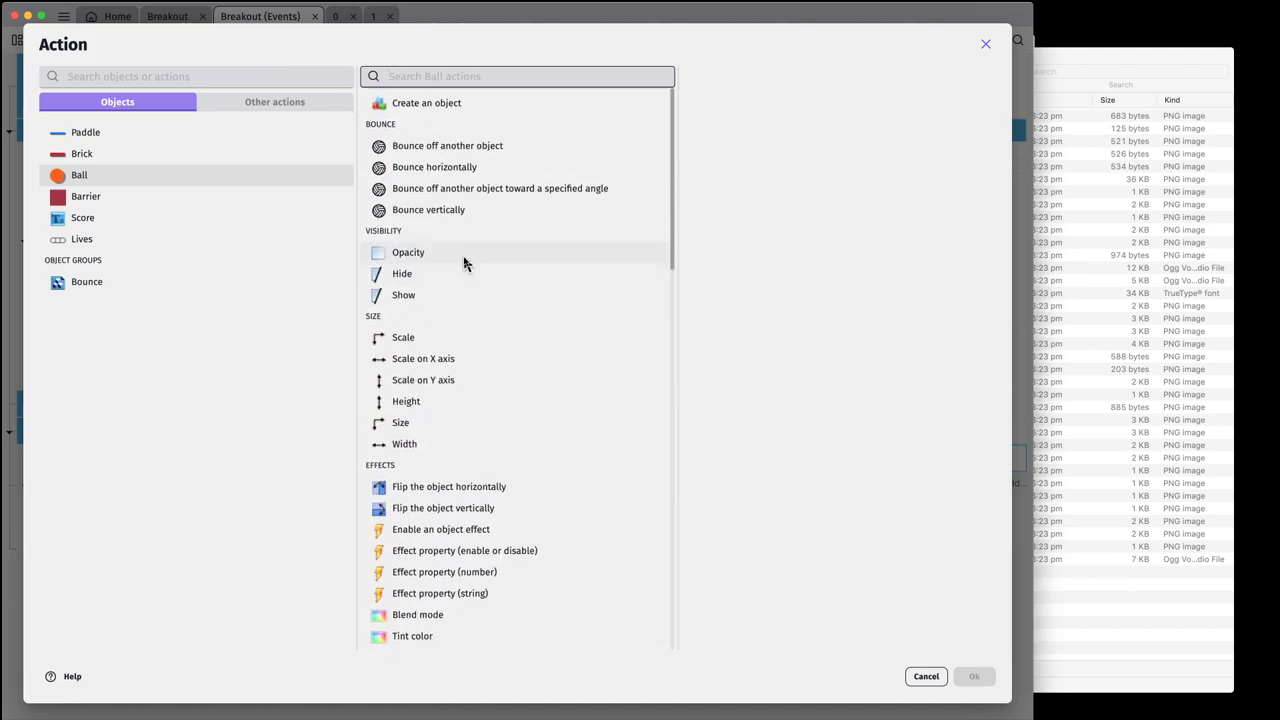
click(445, 104)
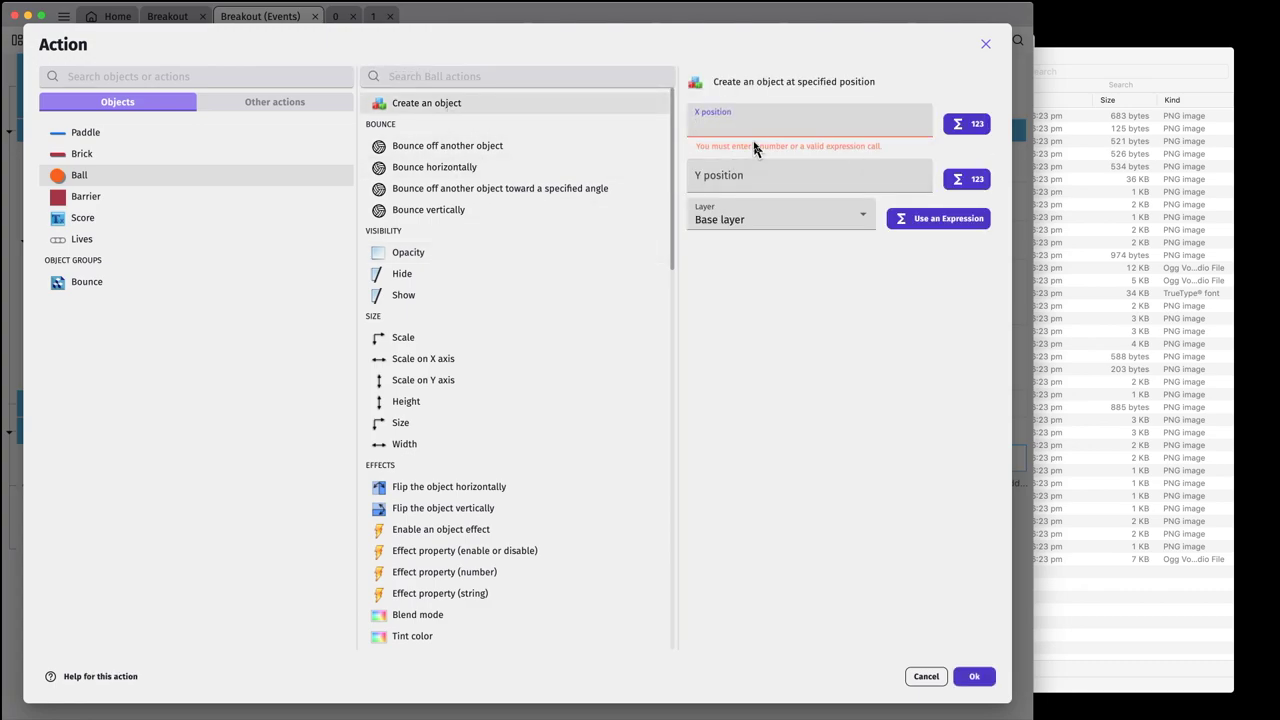
text(600)
click(752, 166)
text(3)
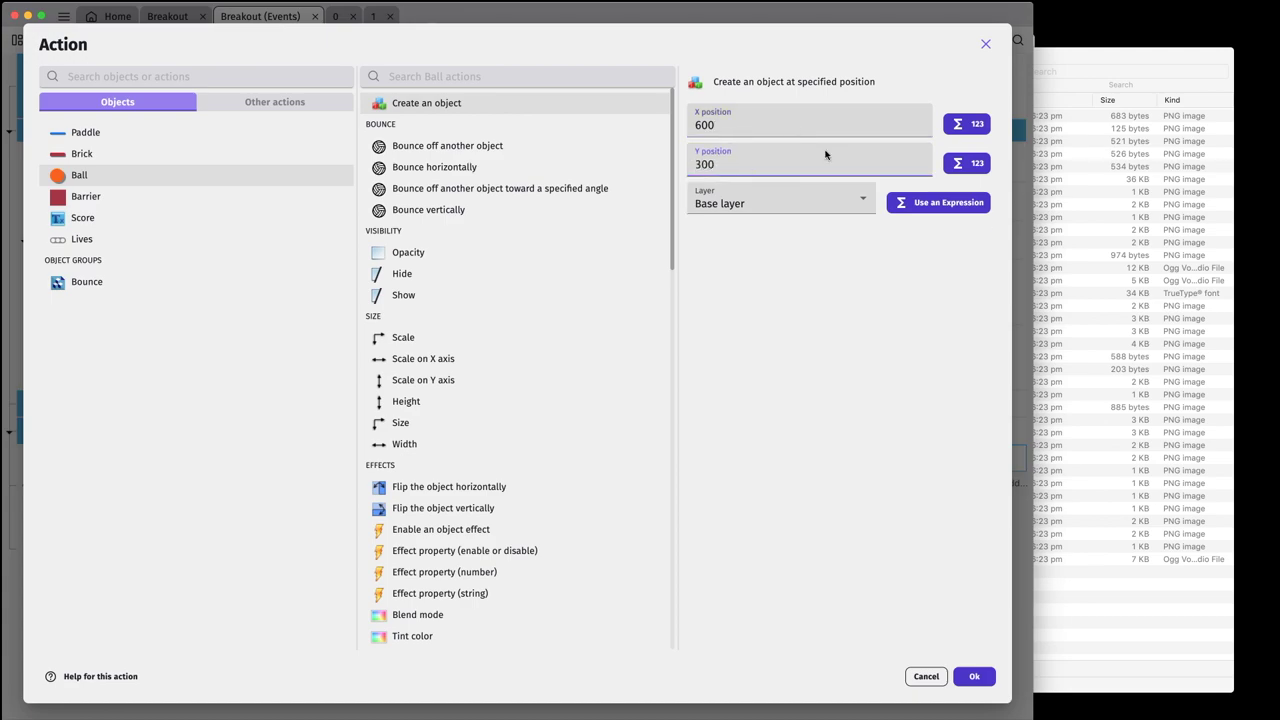
click(974, 676)
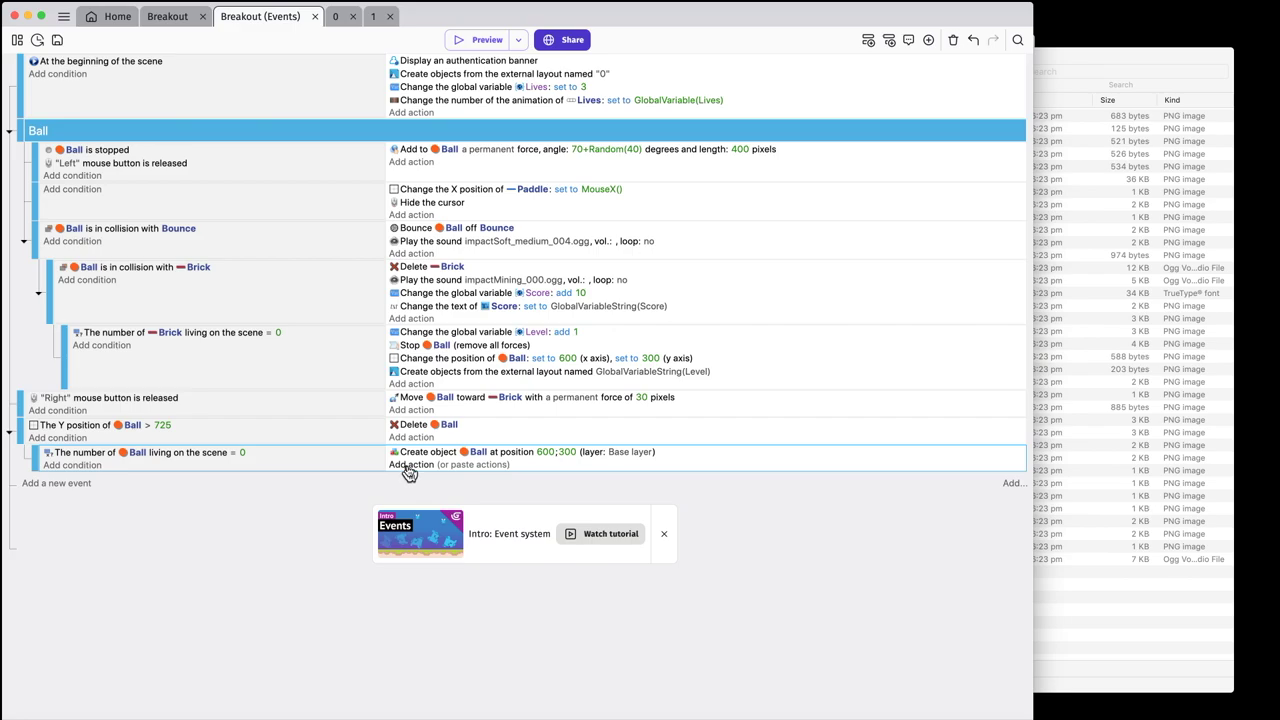
- Add an action to the Ball count event that subtracts 1 from the global variable Lives
click(409, 465)
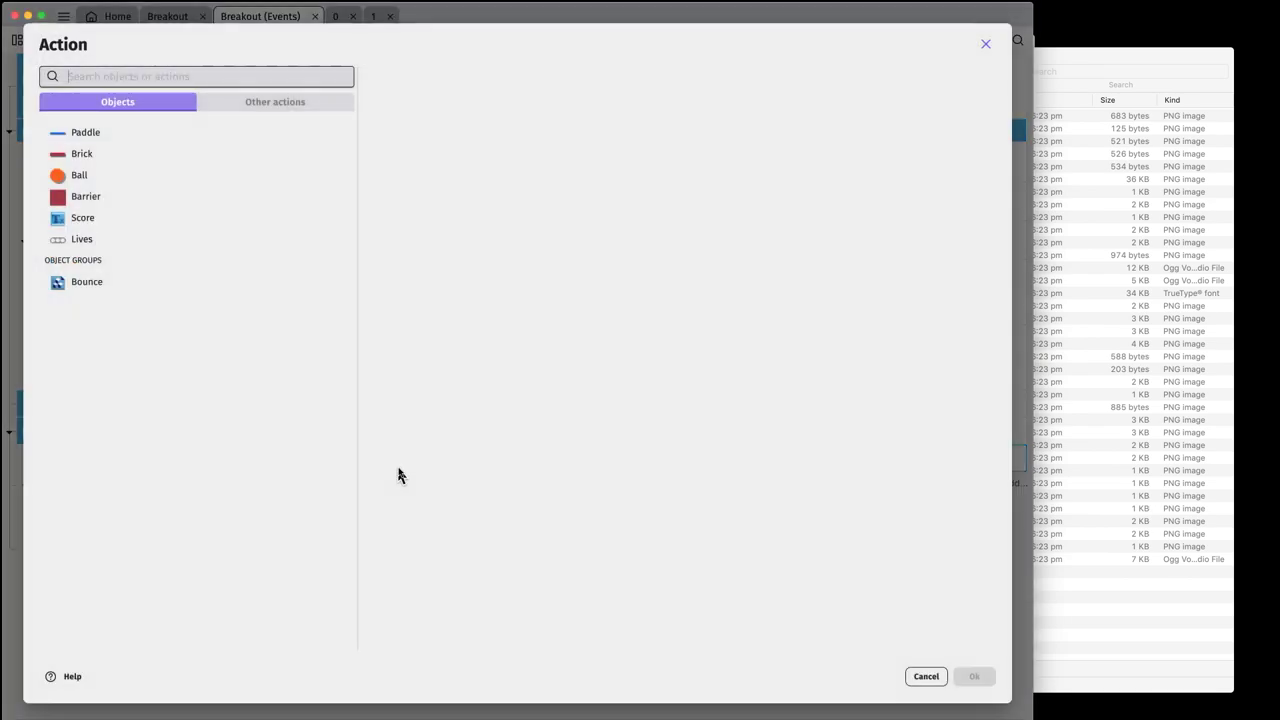
click(84, 240)
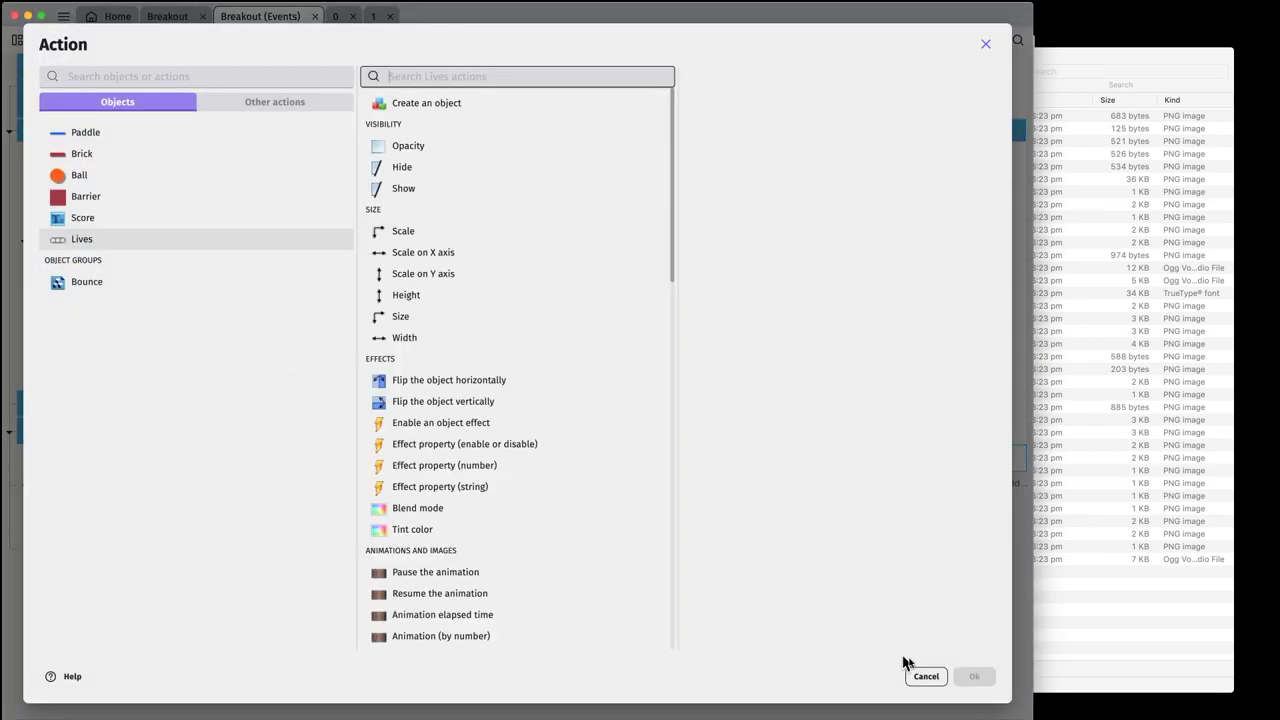
click(240, 101)
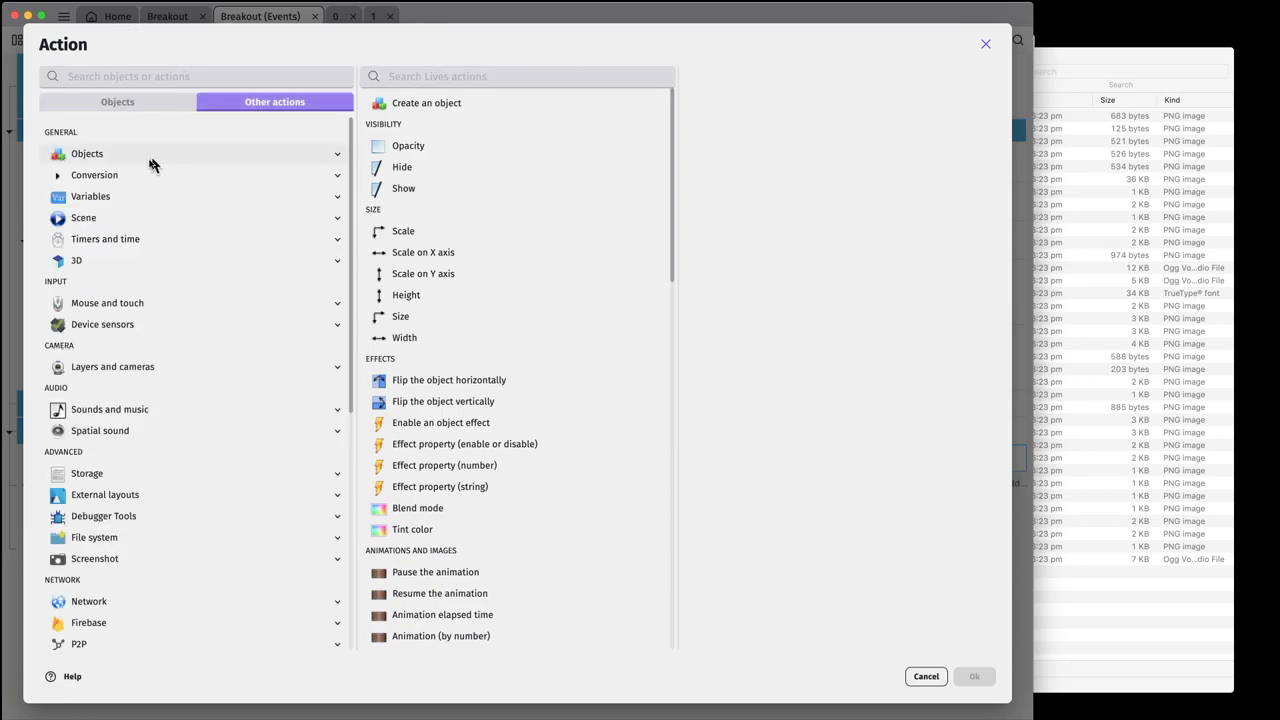
click(110, 200)
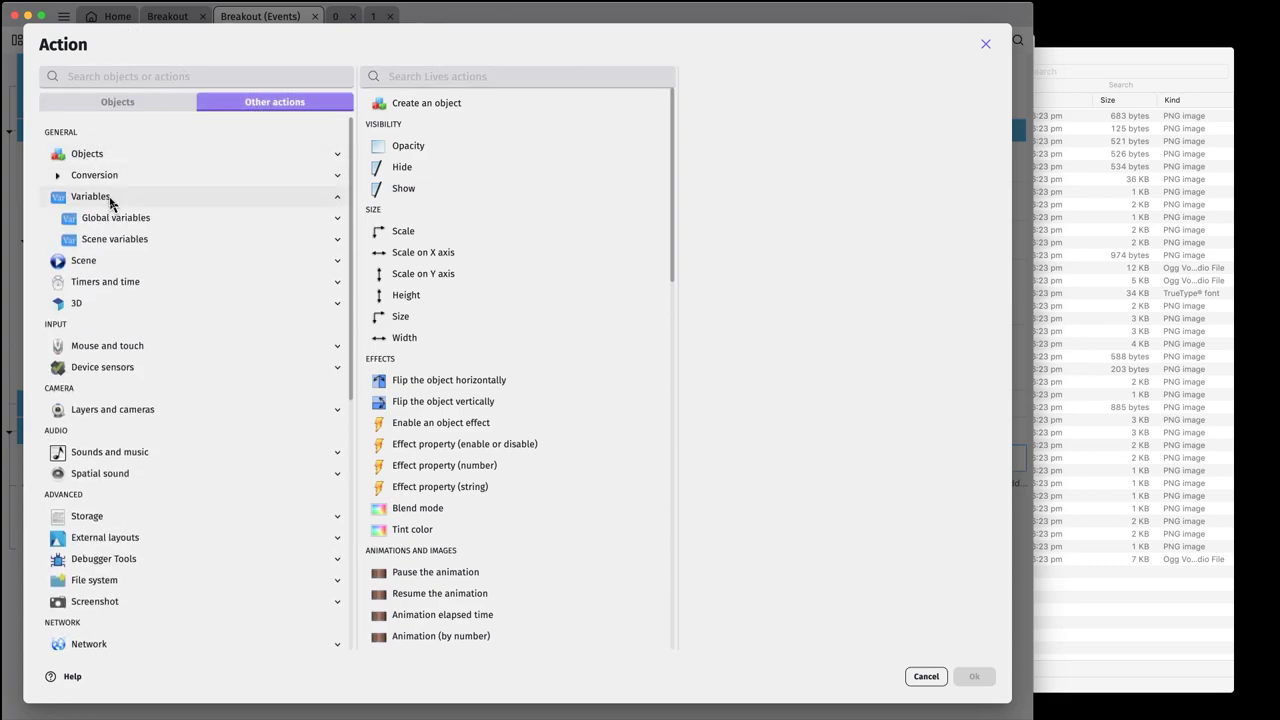
click(125, 220)
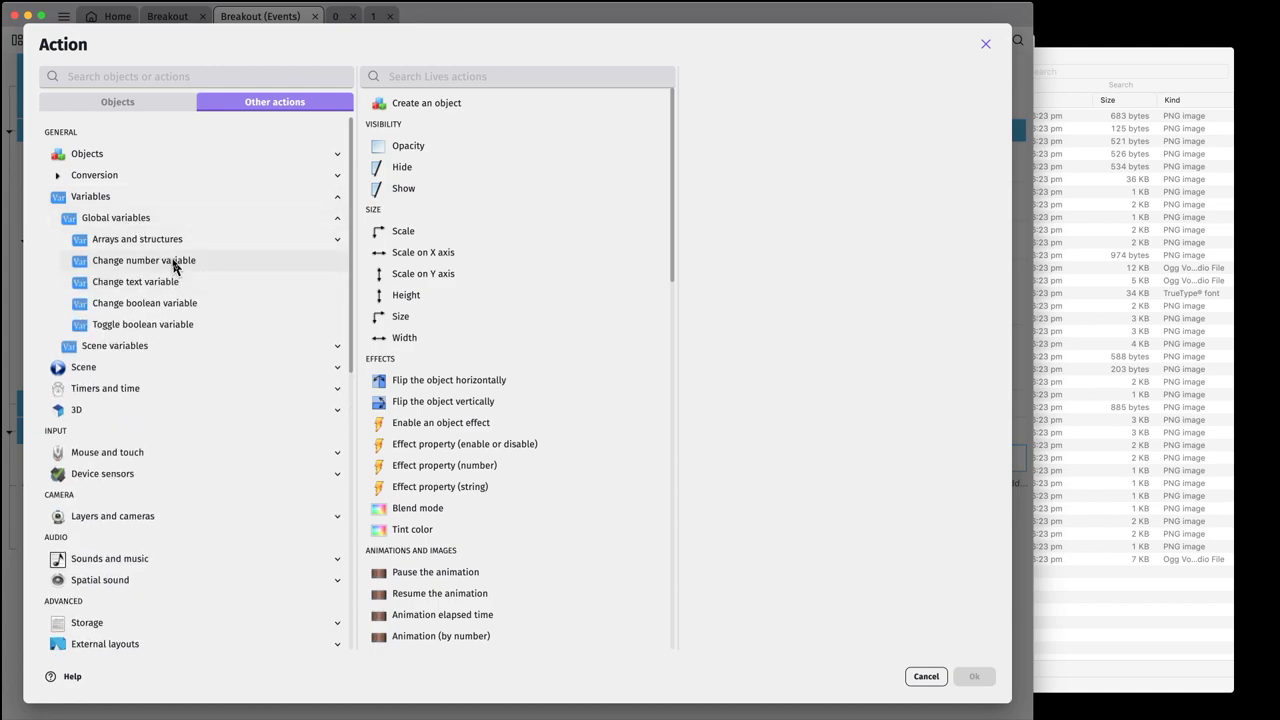
click(172, 264)
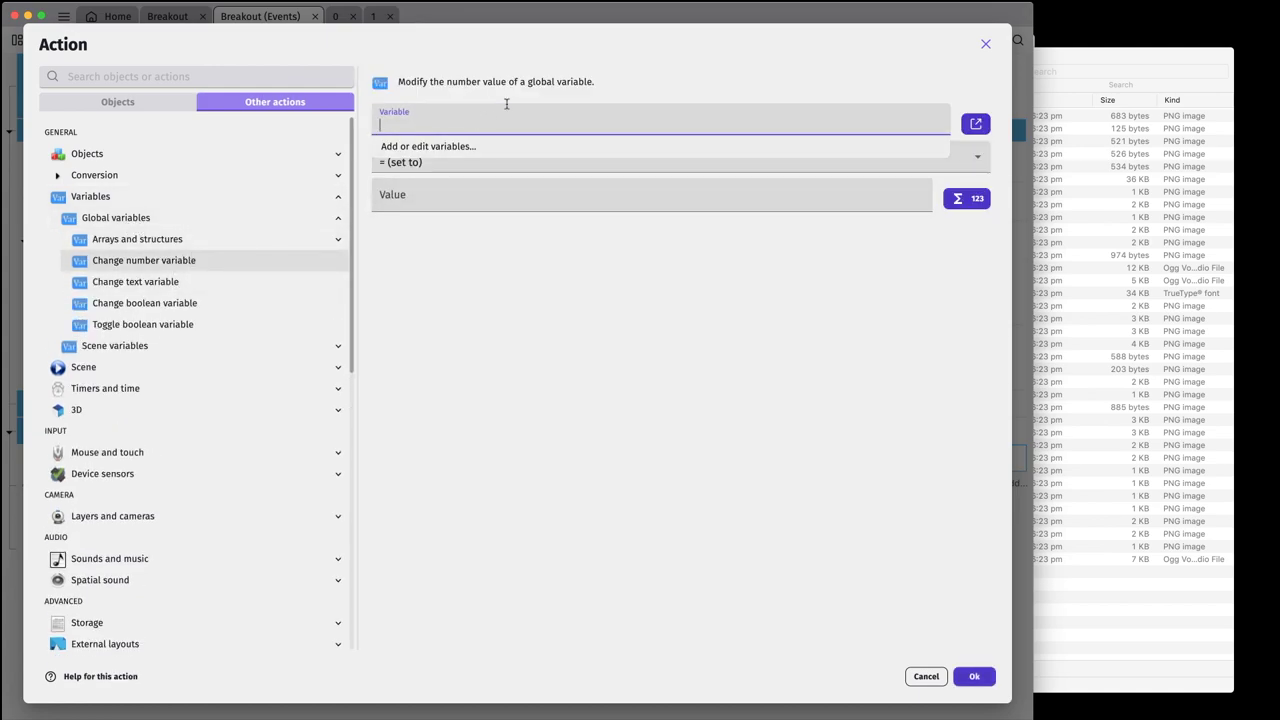
text(Live)
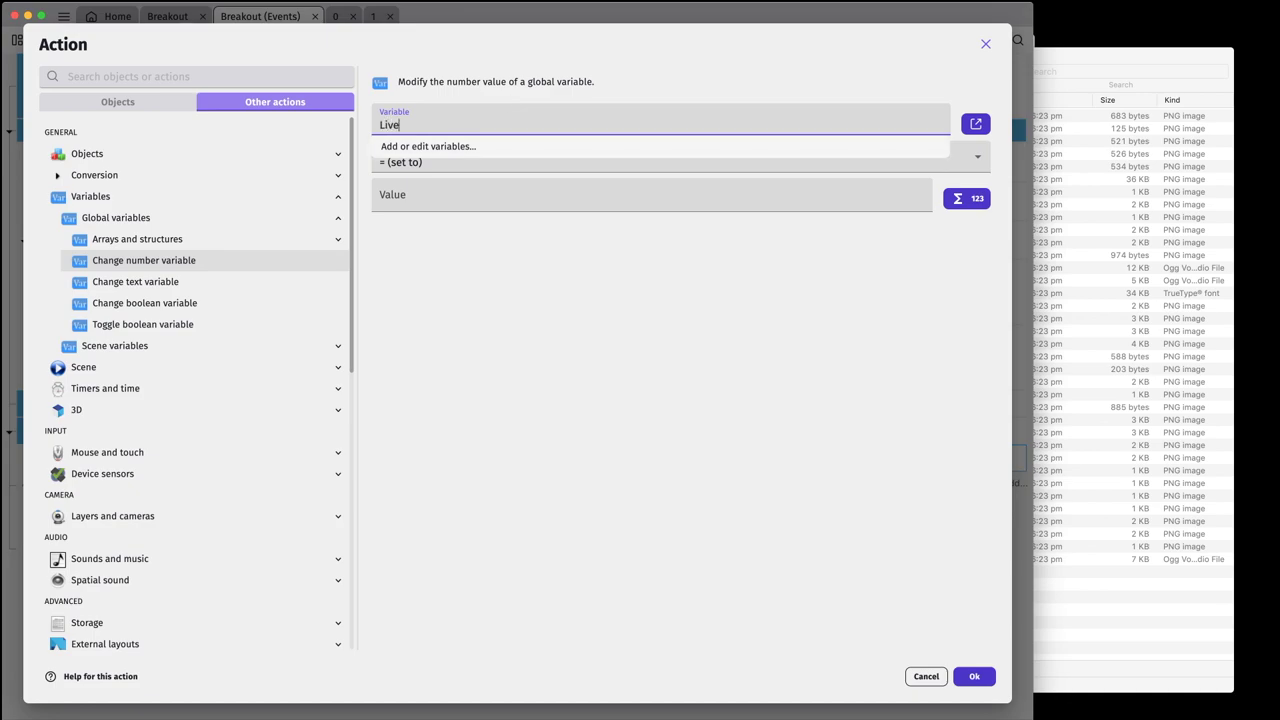
text(s)
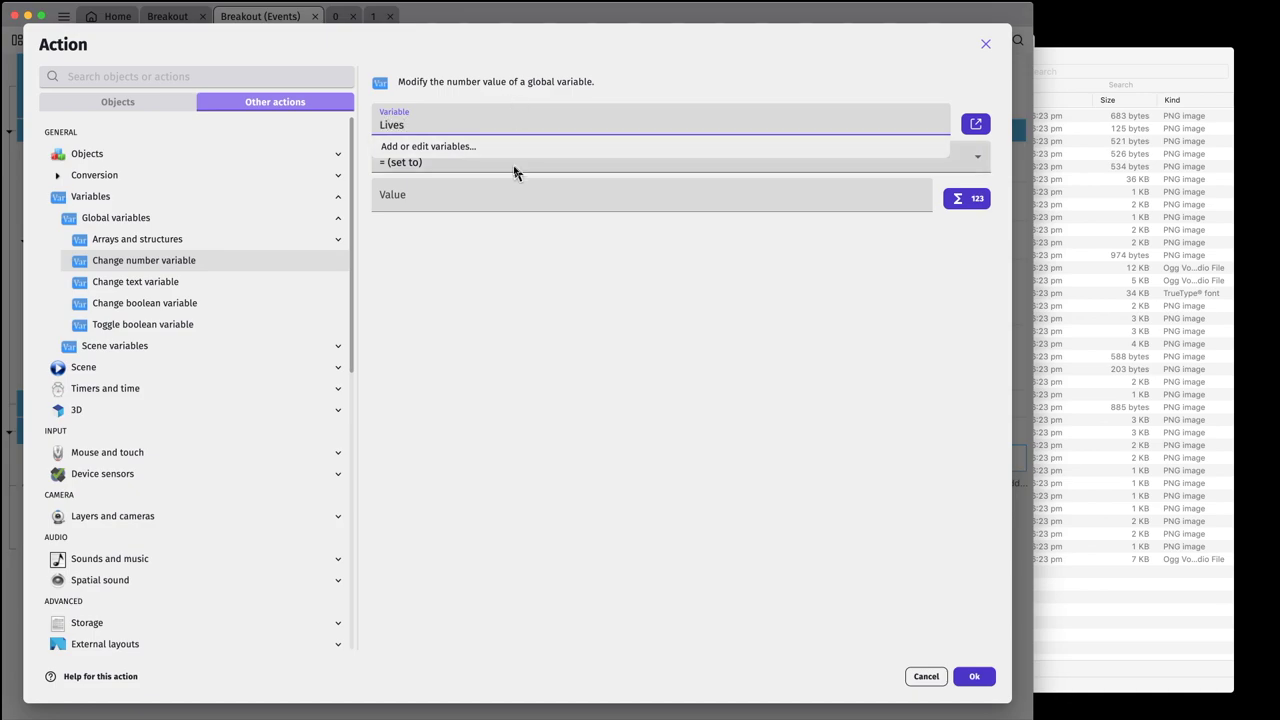
click(512, 168)
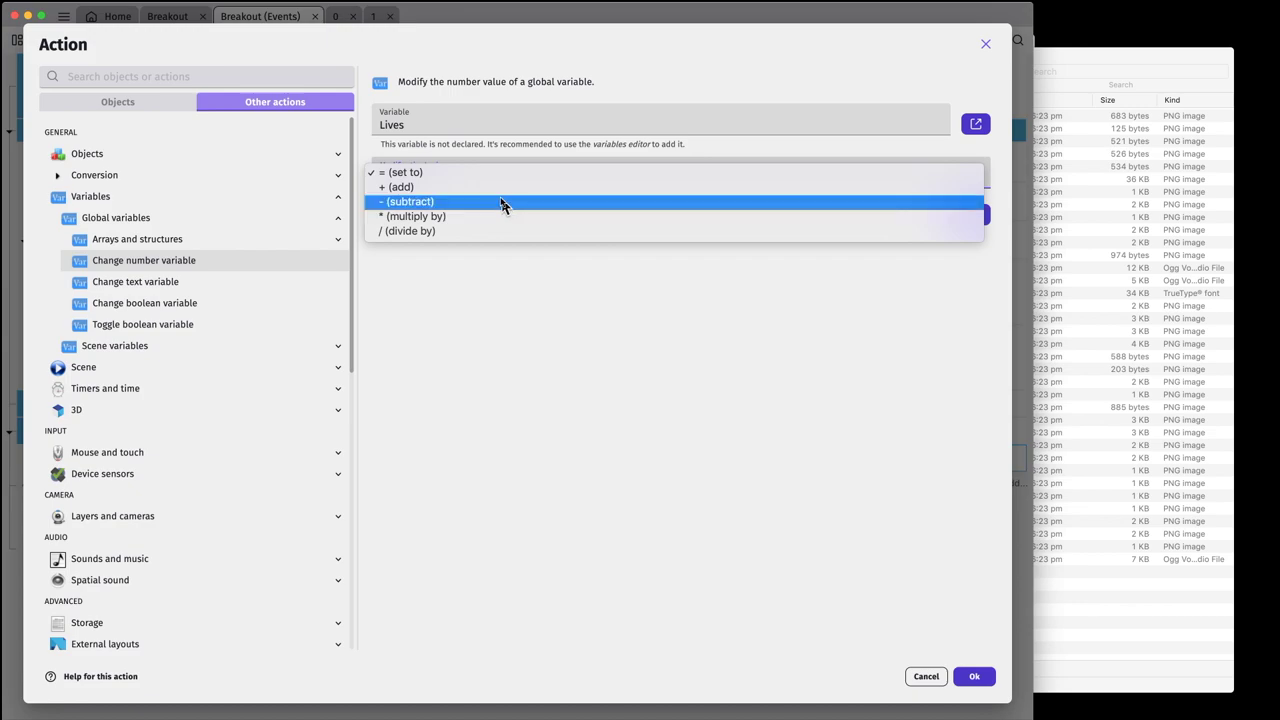
click(501, 204)
click(490, 209)
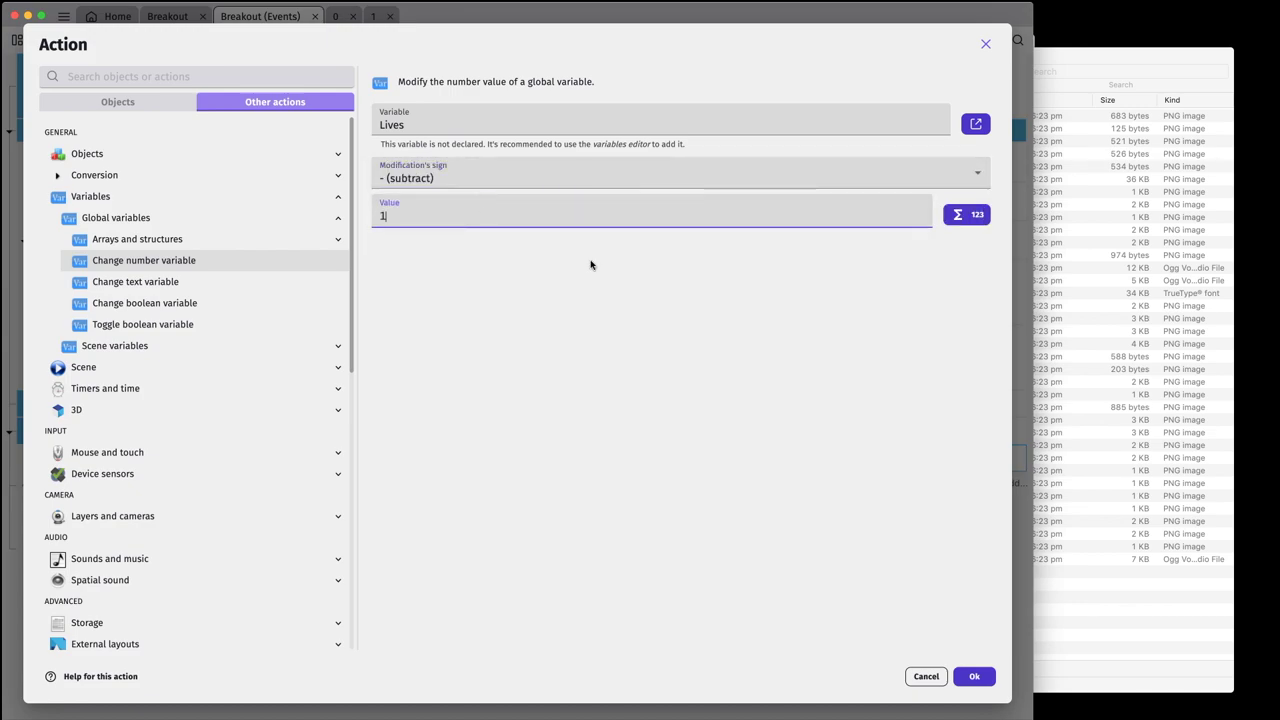
text(1)
click(977, 675)
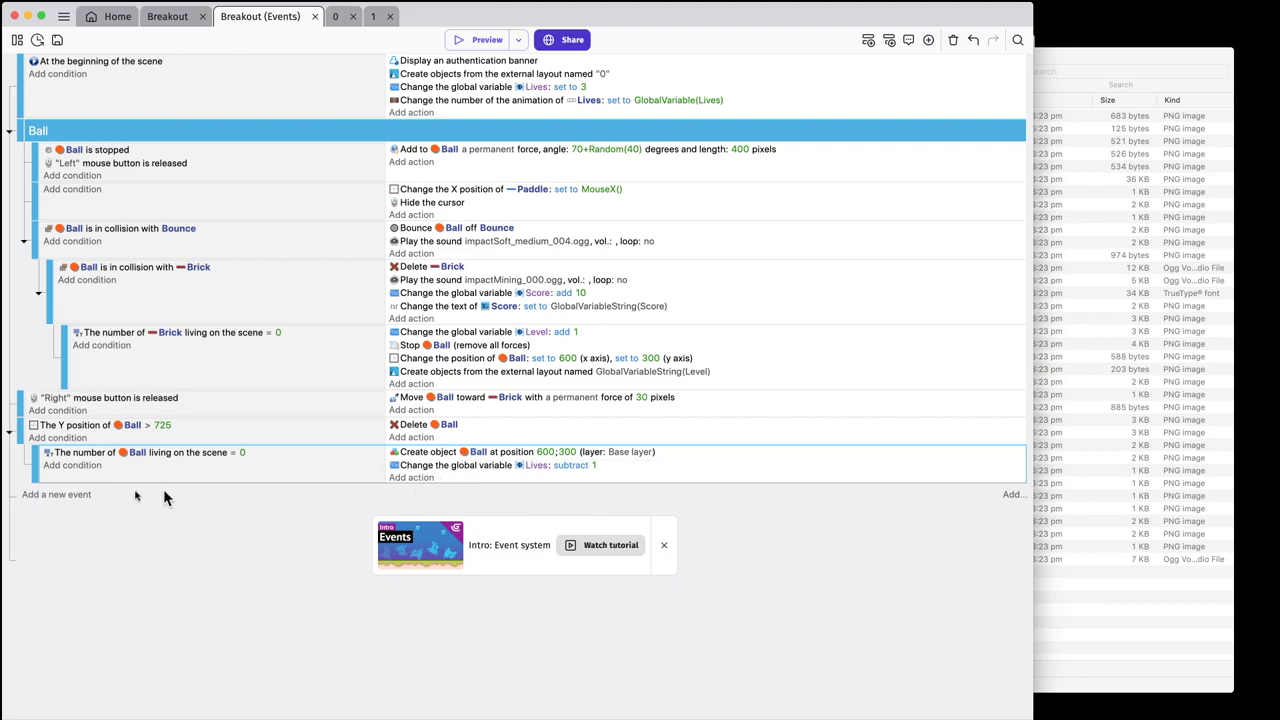
- Add an event with the condition that the global variable Lives is greater than or equal to 0, nested under the Ball count event
click(70, 500)
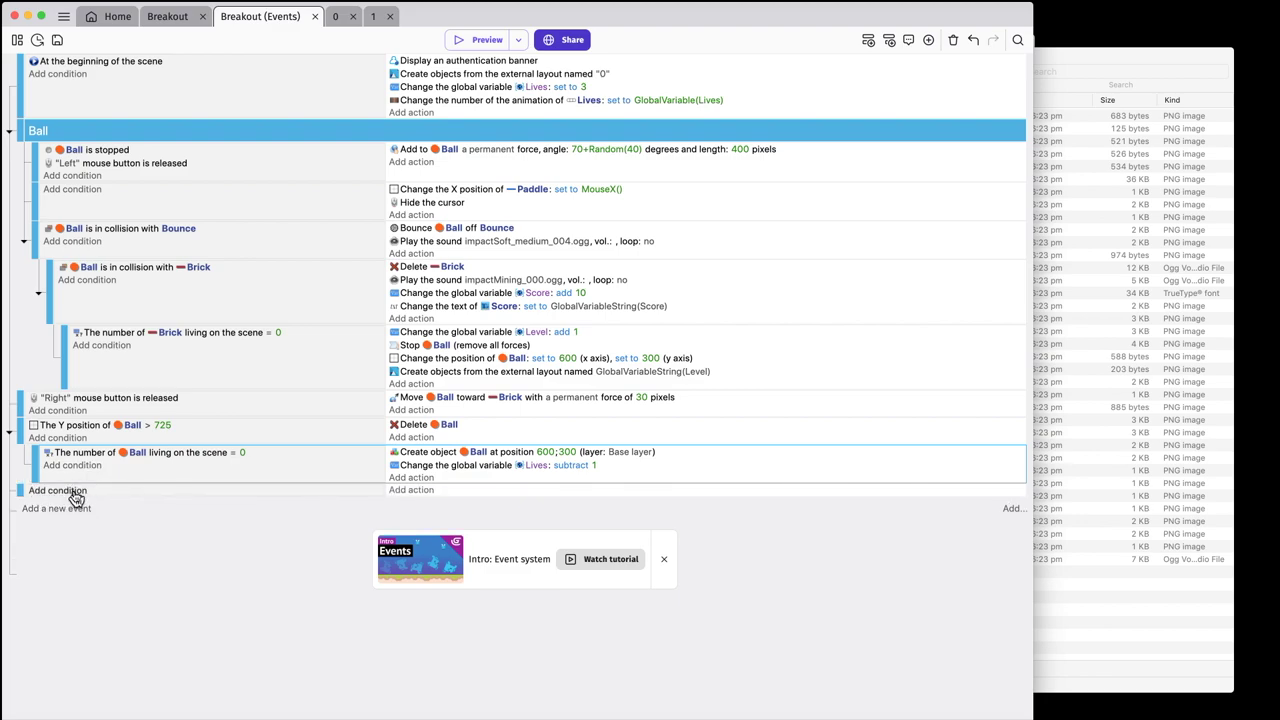
click(58, 490)
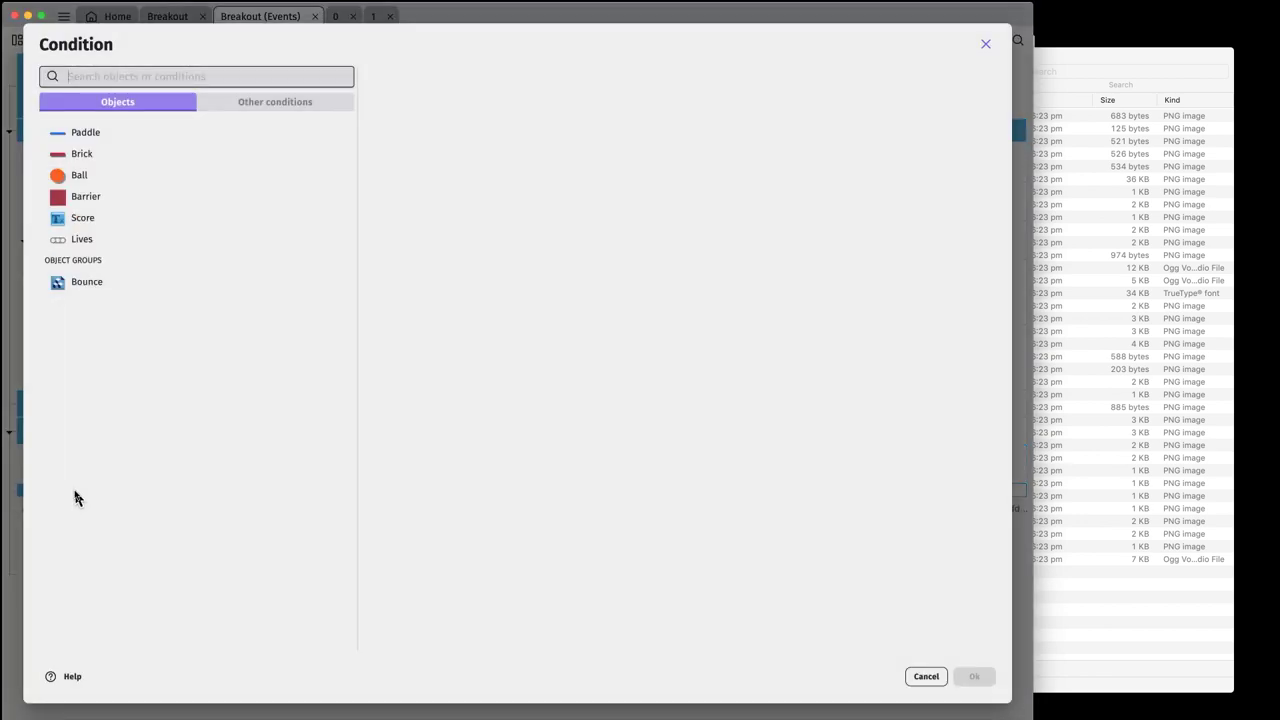
click(246, 103)
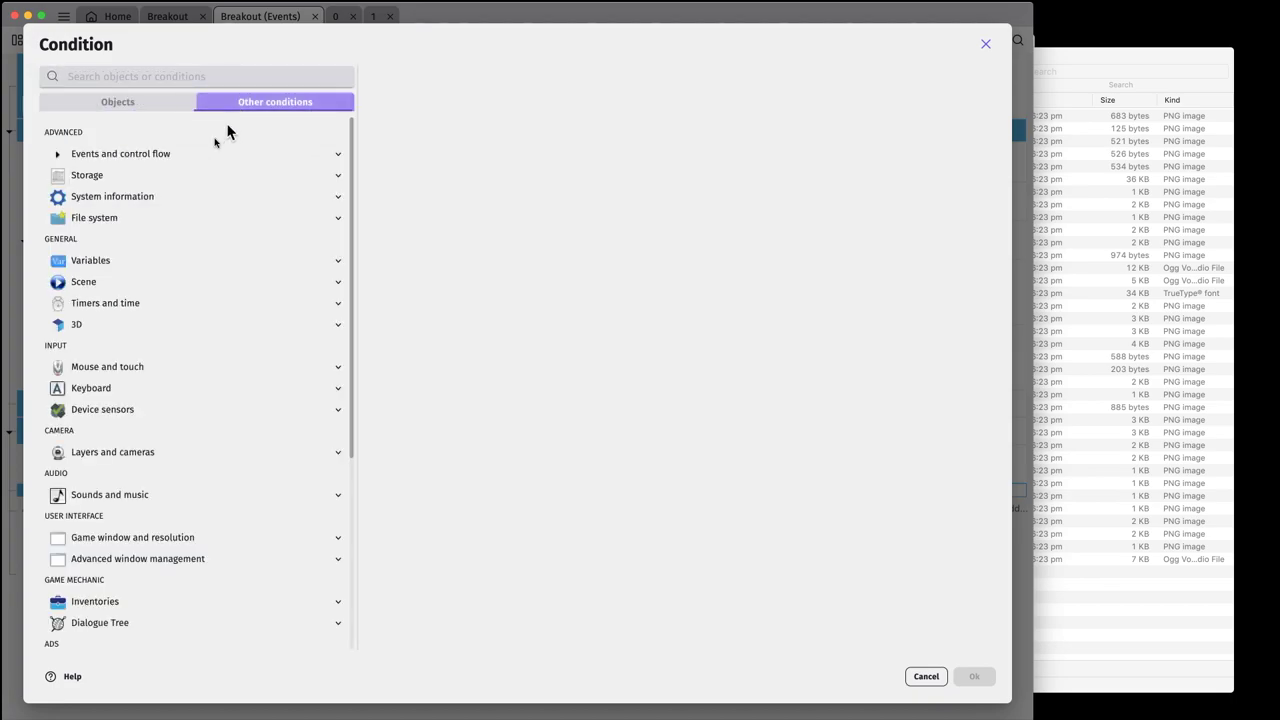
click(104, 263)
click(118, 281)
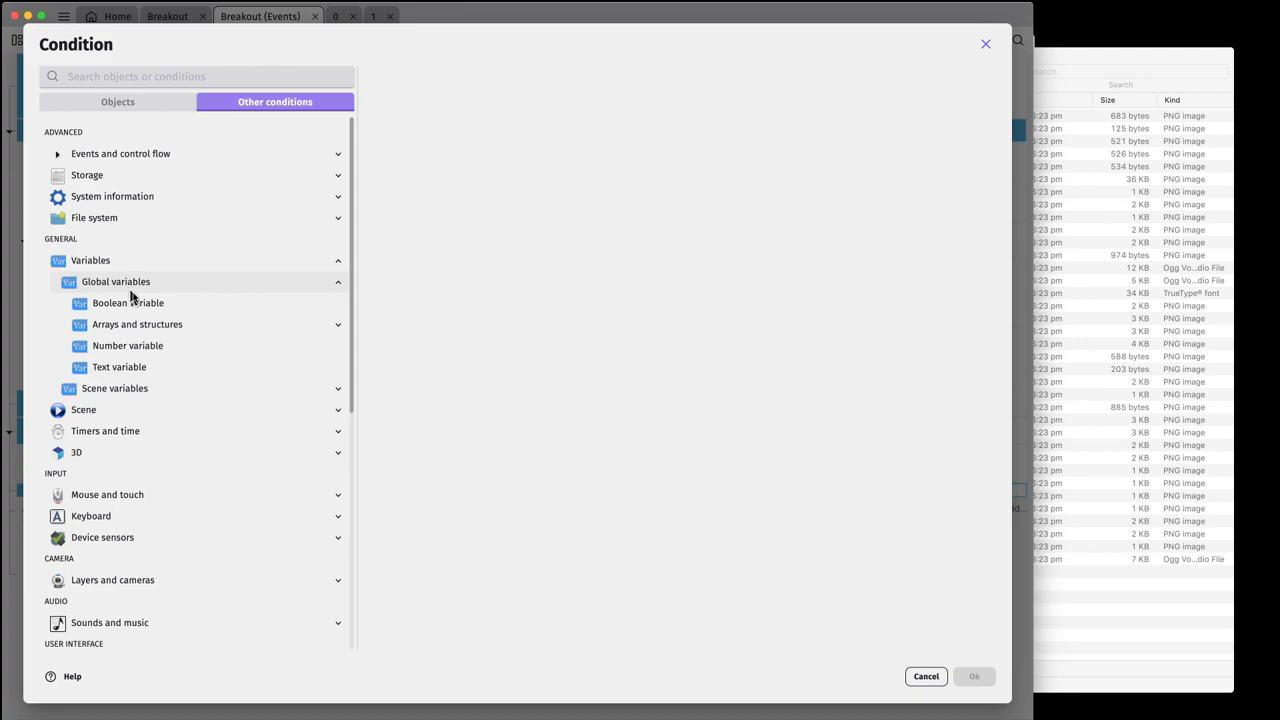
click(148, 345)
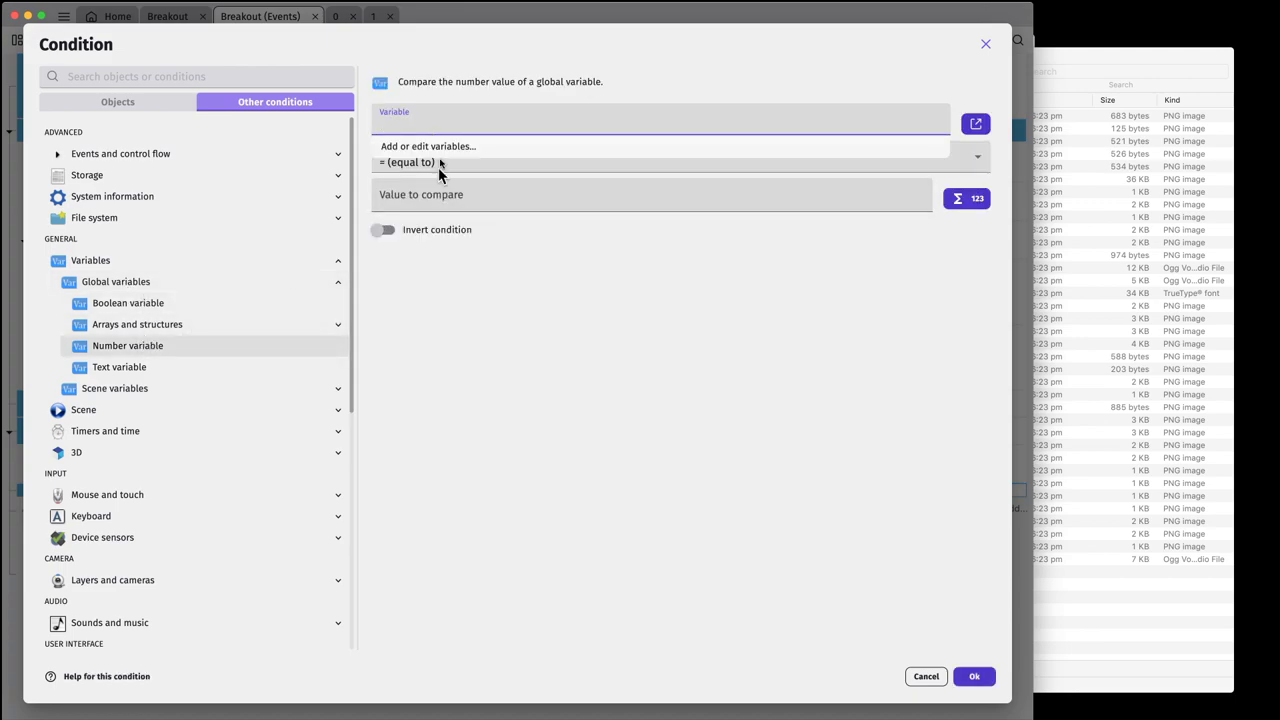
text(L)
click(458, 165)
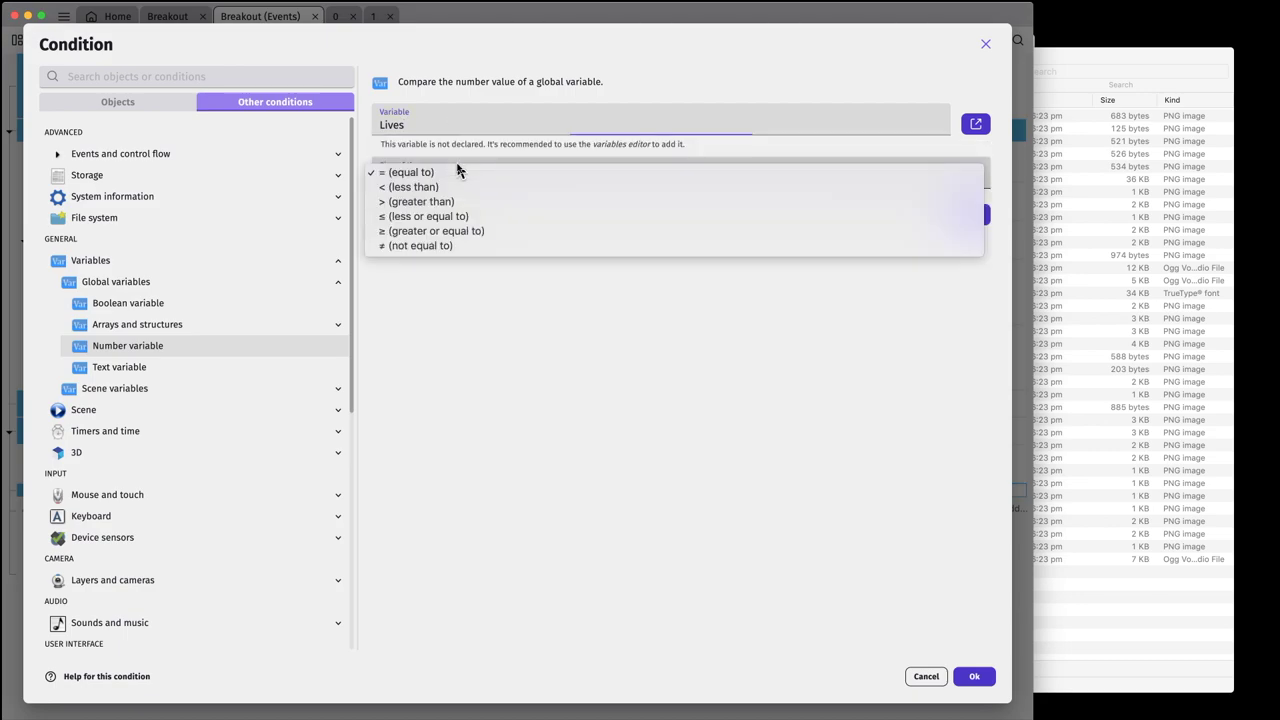
click(455, 236)
click(421, 212)
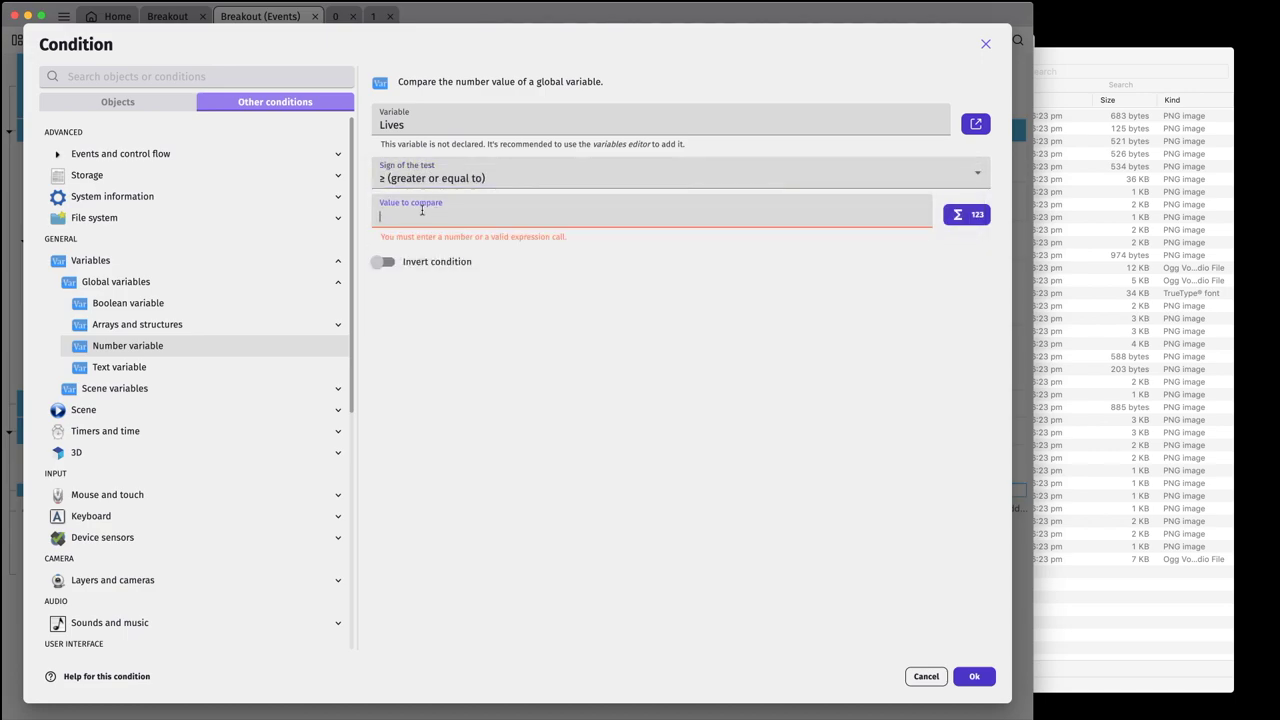
text(0)
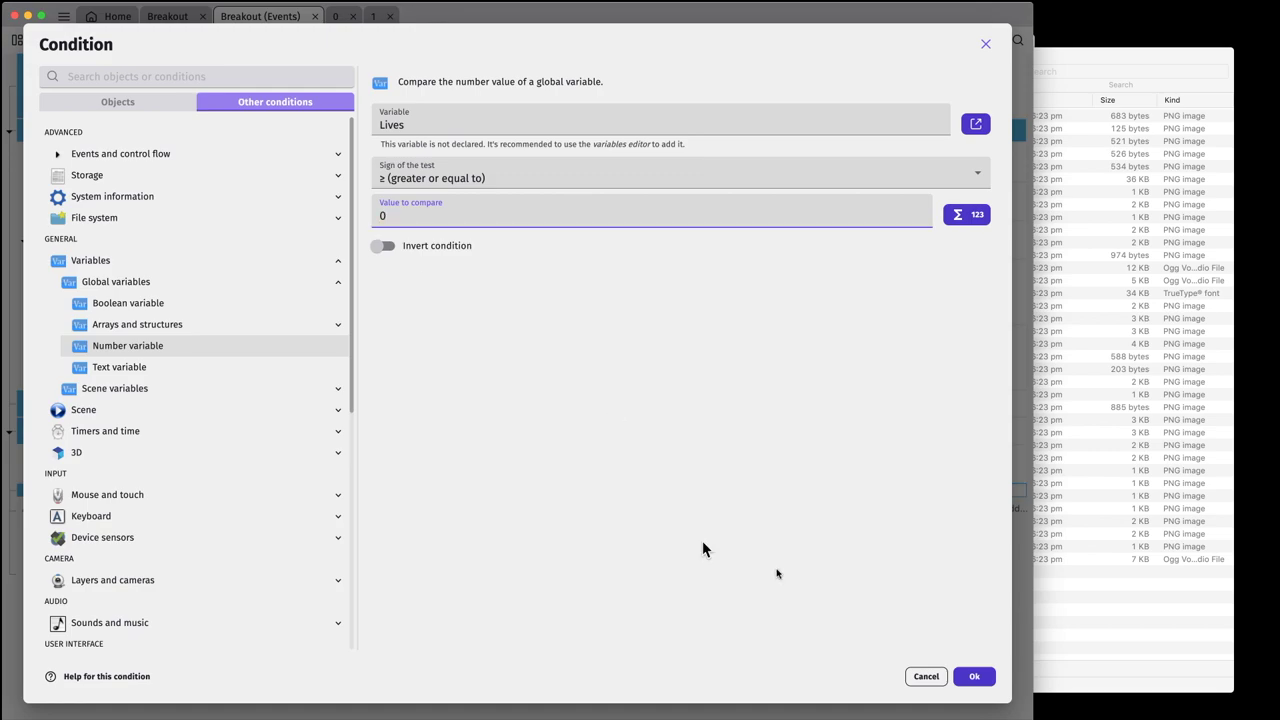
click(973, 677)
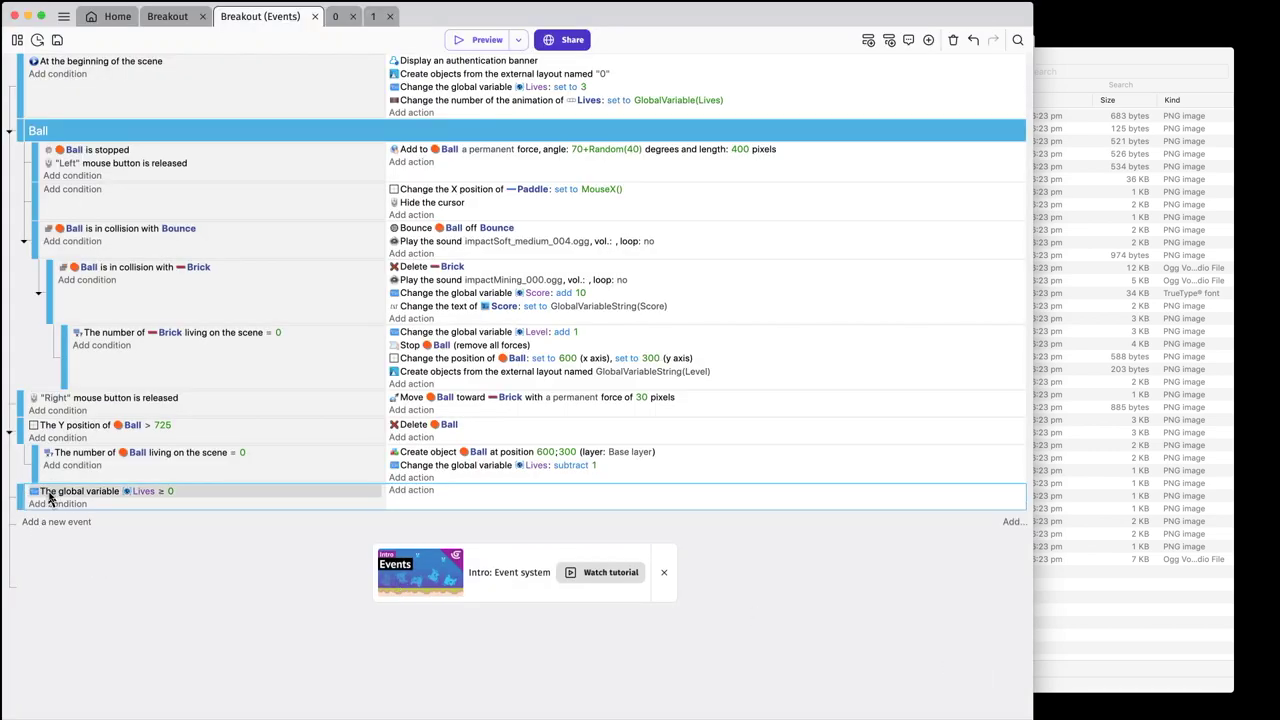
drag(23, 489, 62, 500)
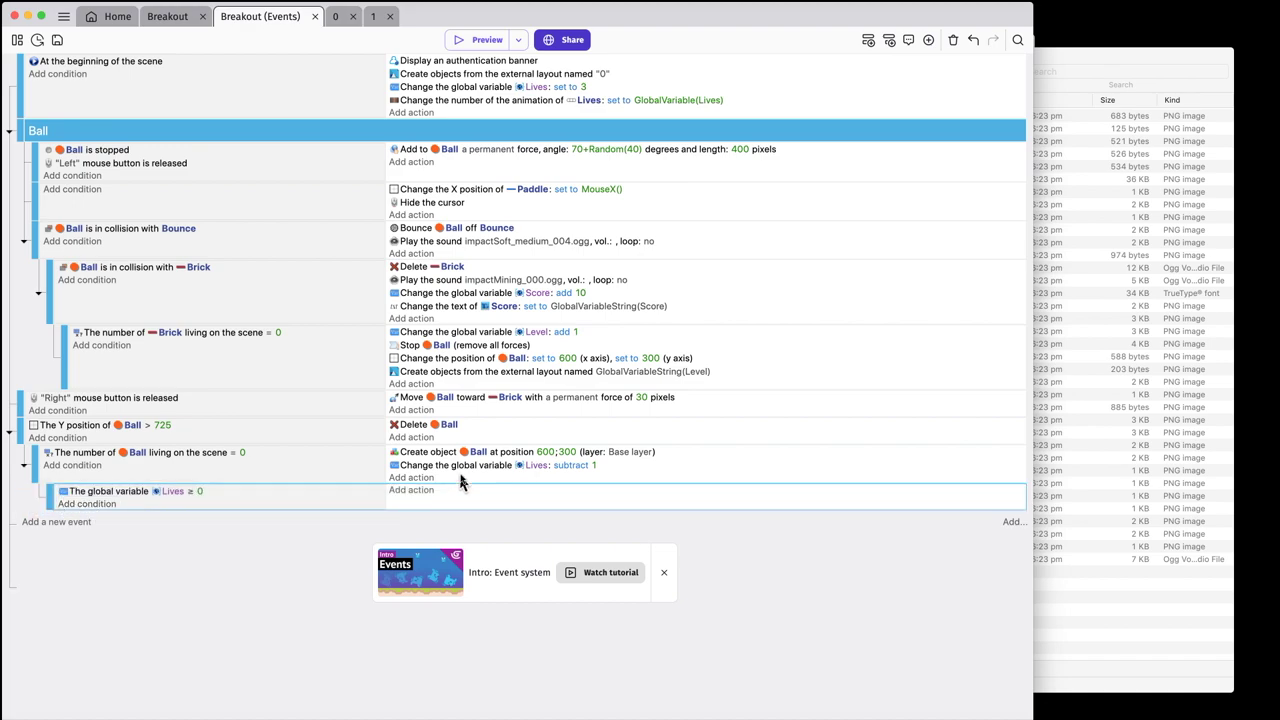
- Move the Ball creation action into the Lives ≥ 0 event, and copy the Lives animation action from the scene-start event into the Ball count event
drag(432, 455, 425, 497)
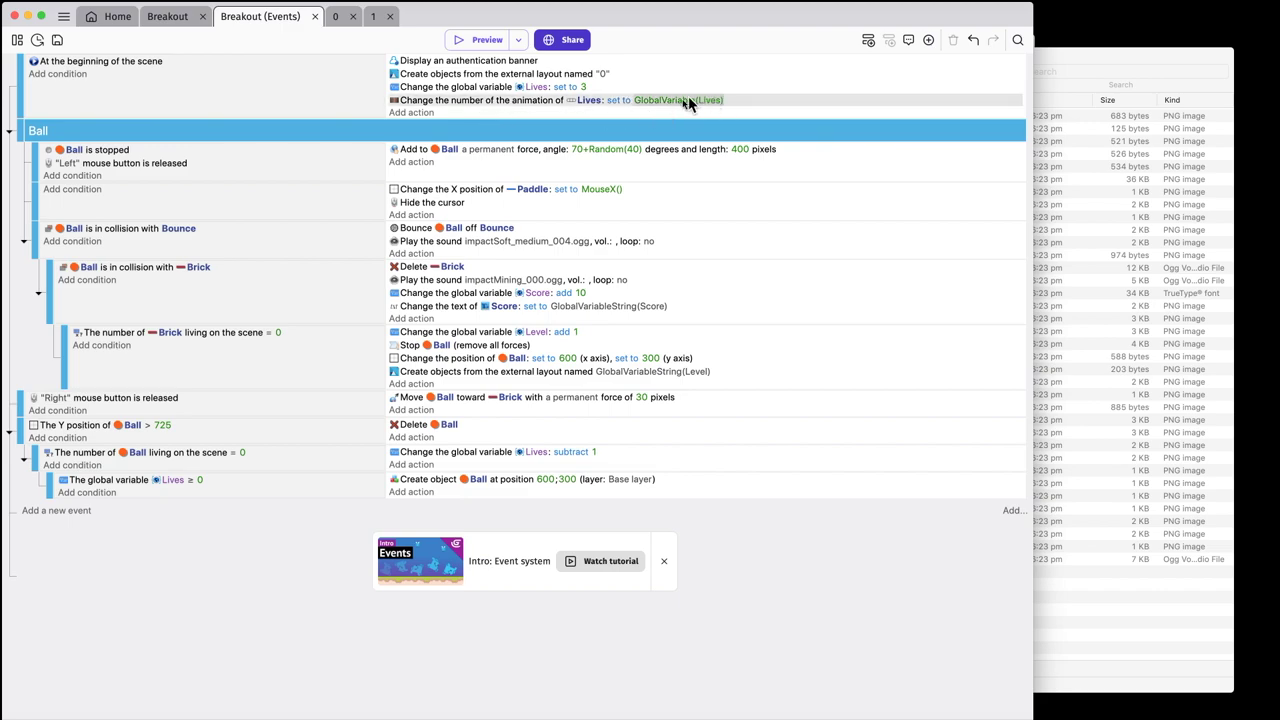
right_click(604, 104)
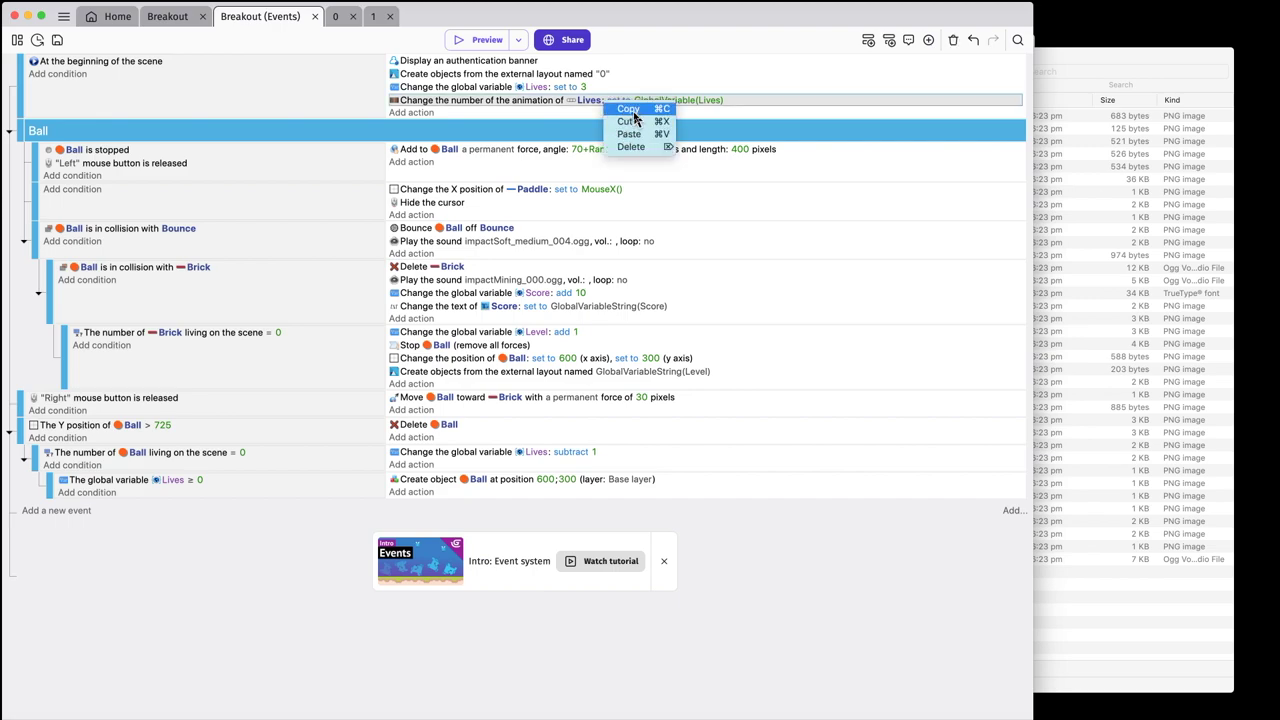
click(588, 218)
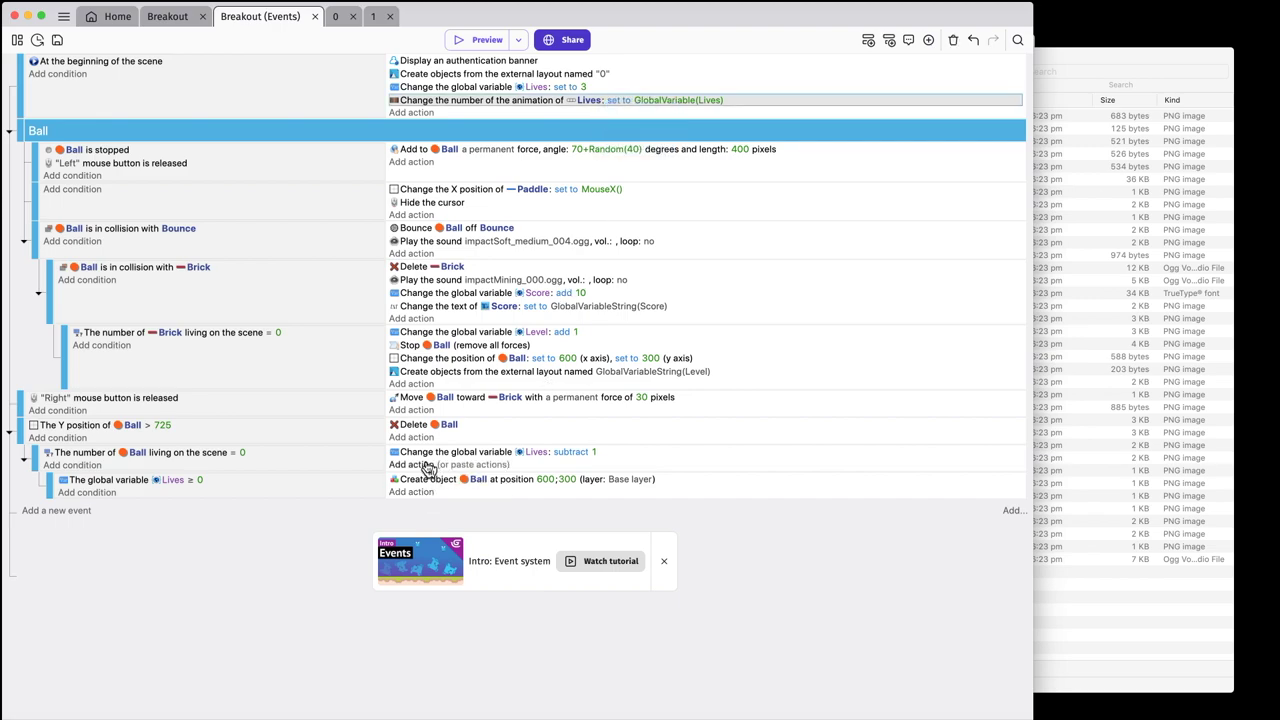
click(470, 465)
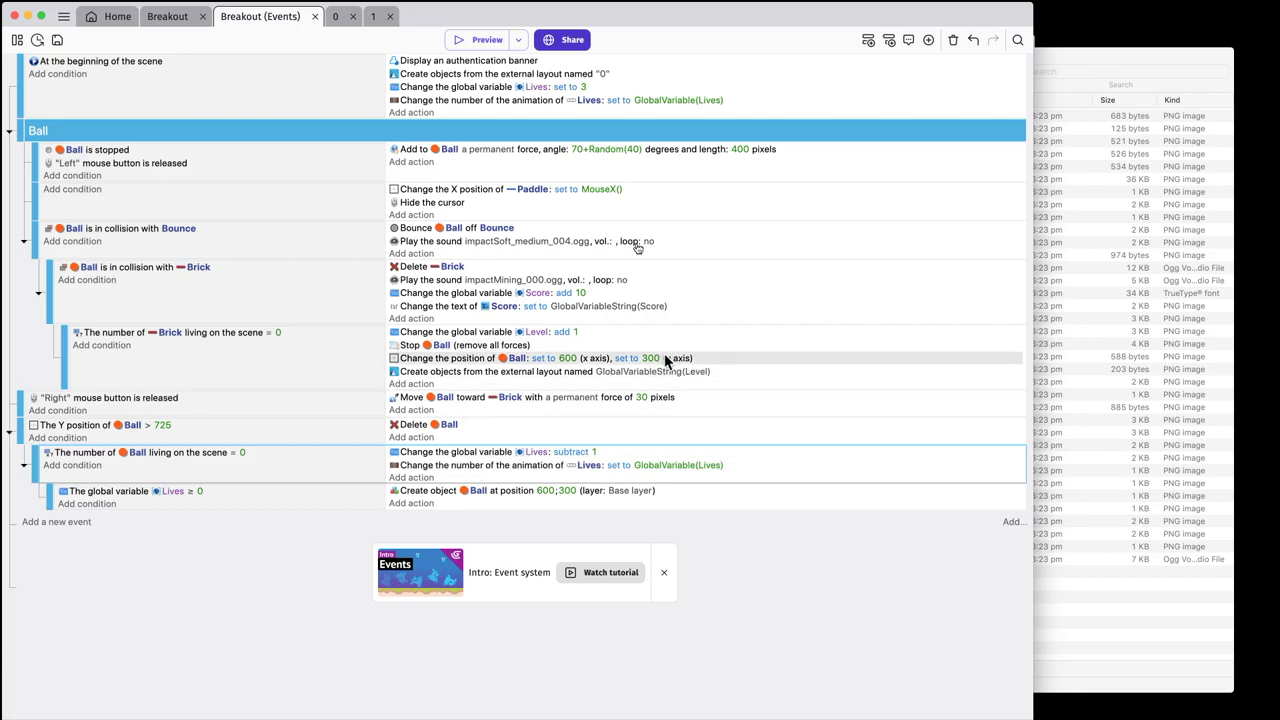
- Playtest the game in a preview with the login banner dismissed, relaunching the ball after each miss to check the life counter
click(487, 41)
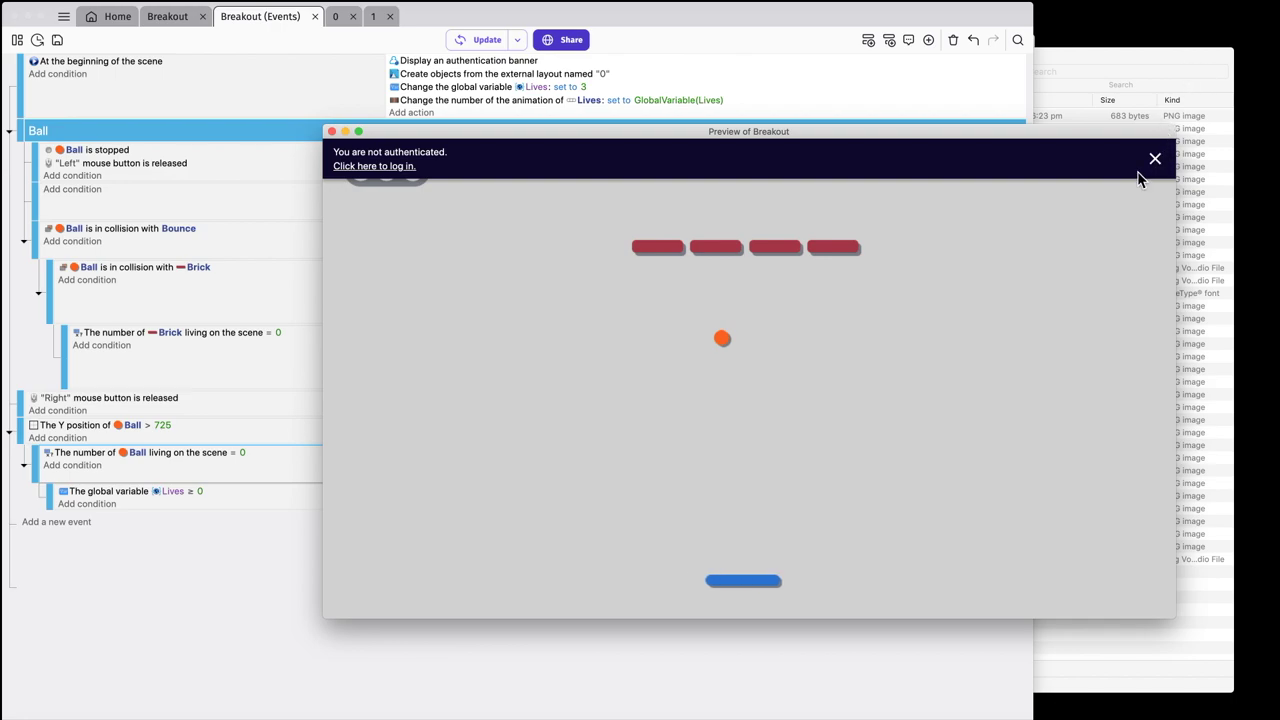
click(1154, 162)
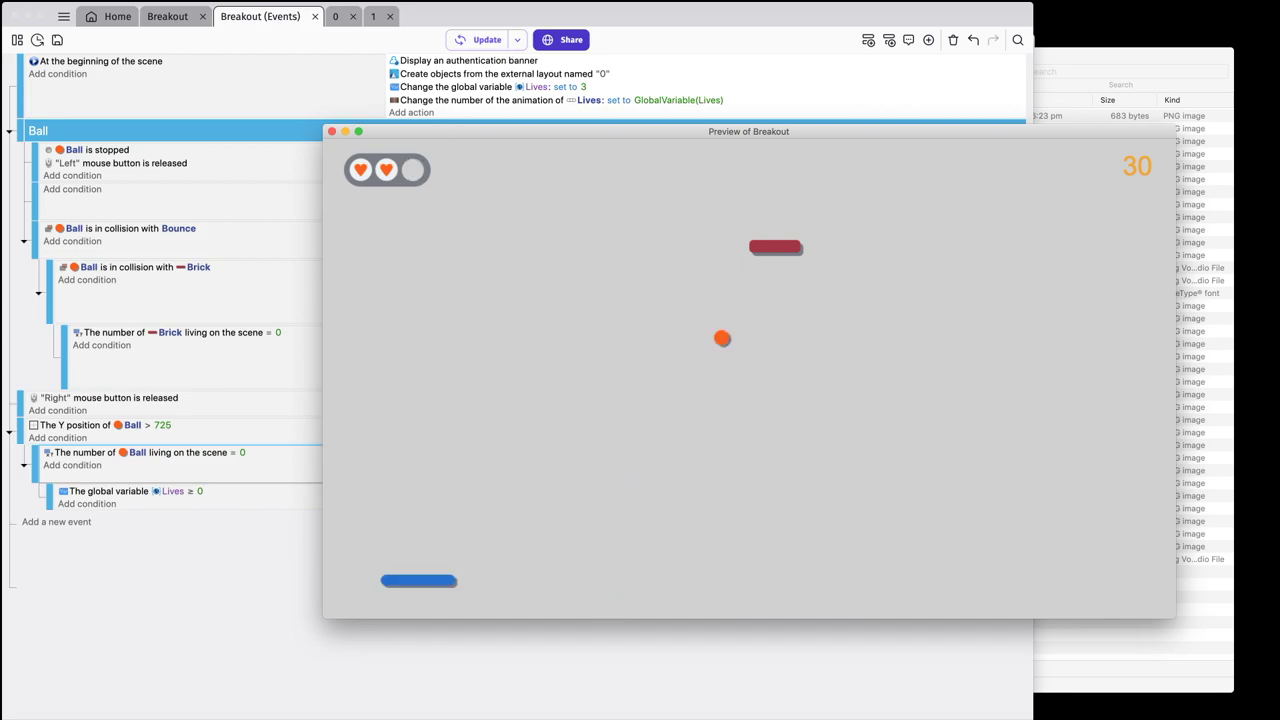
click(726, 580)
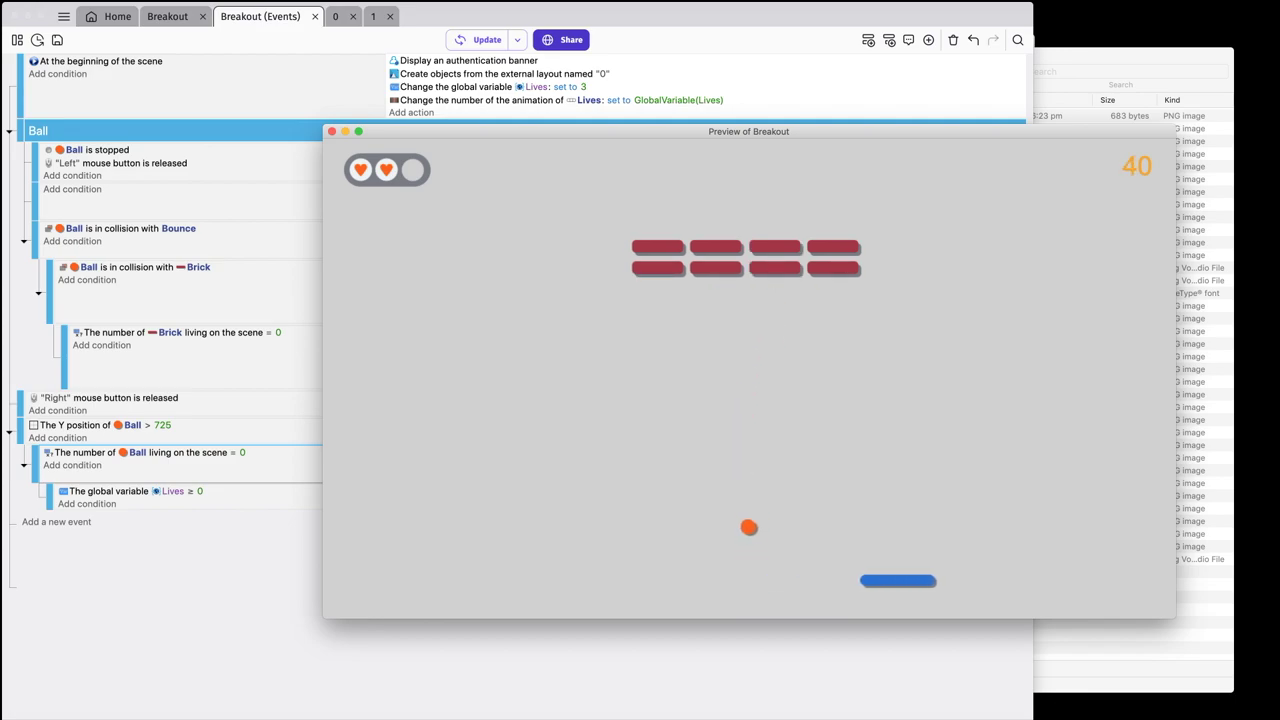
click(900, 580)
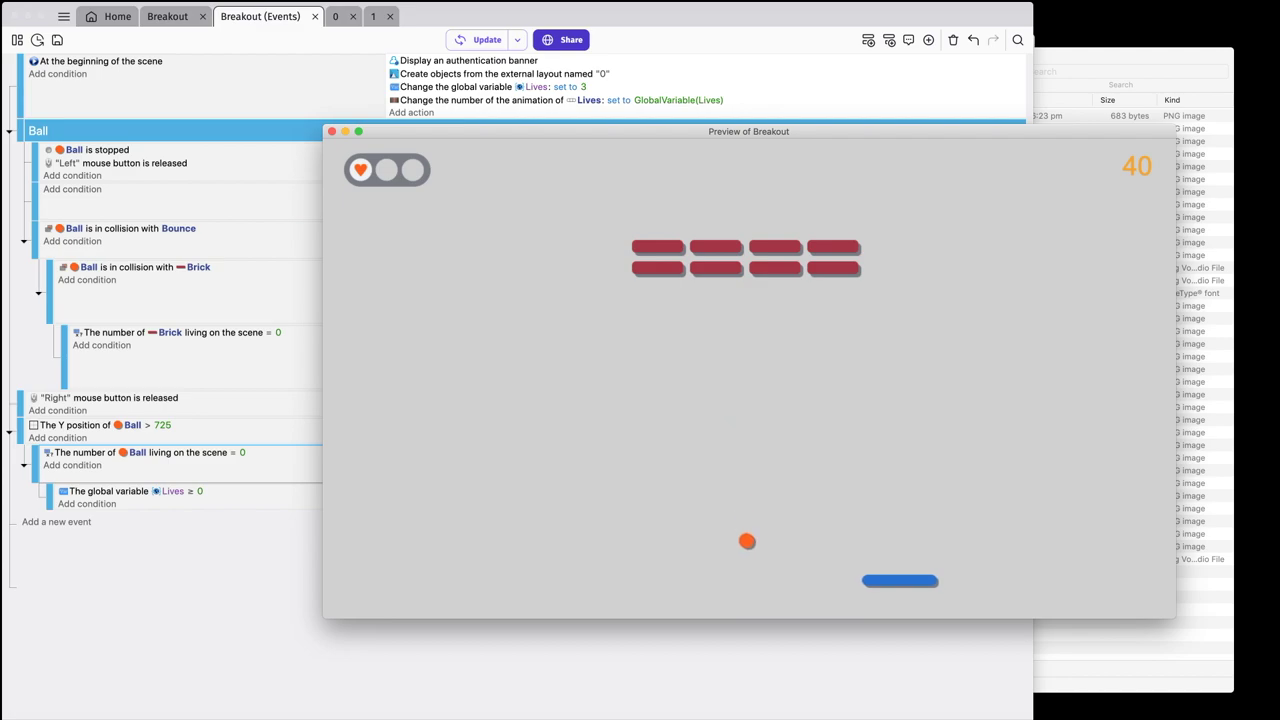
click(893, 580)
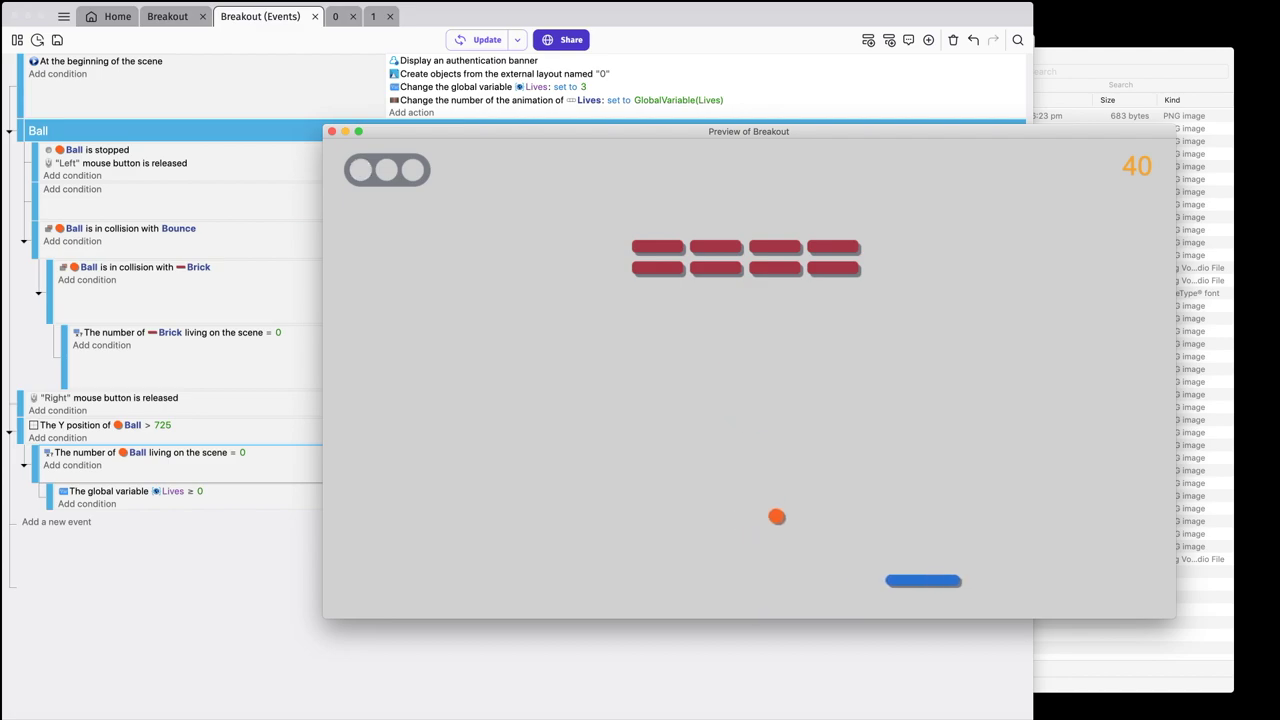